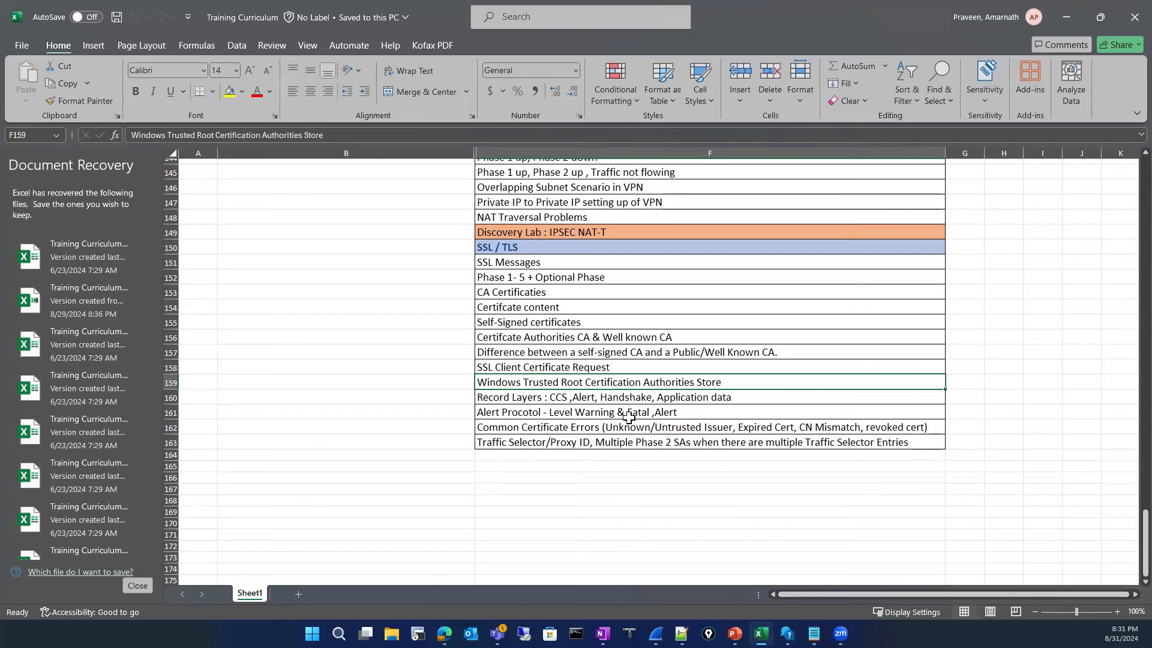
# Step: Review the SSL / TLS topics in the curriculum, focusing on Alert Protocol, Common Certificate Errors and Traffic Selector/Proxy ID entries
pyautogui.click(628, 413)
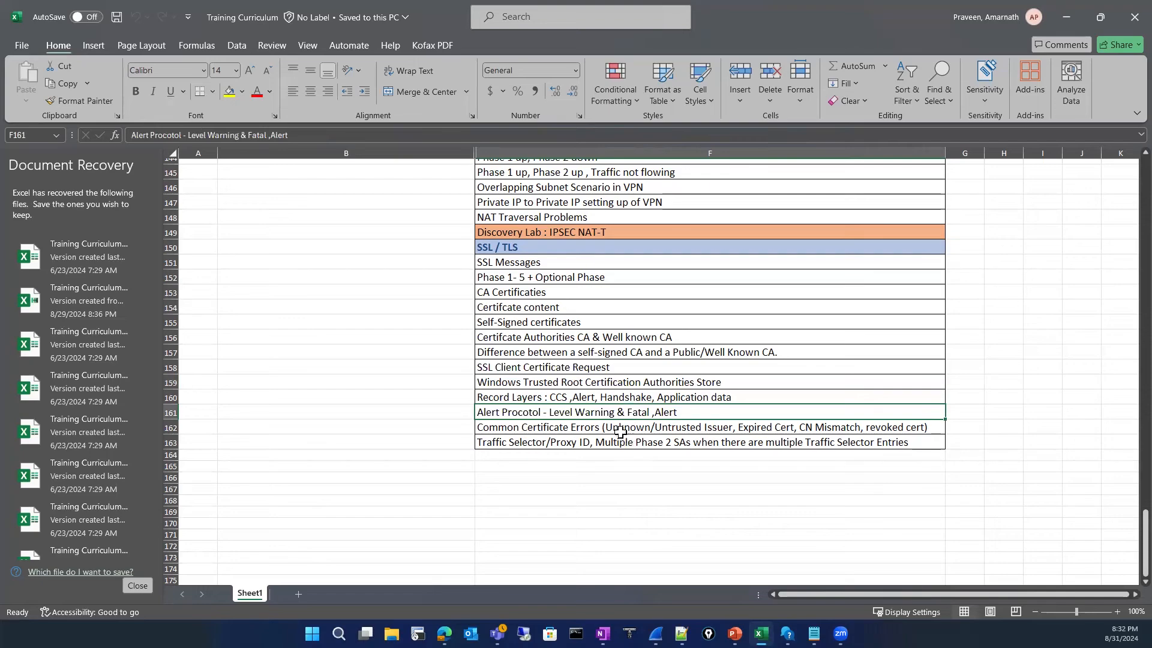
pyautogui.click(621, 431)
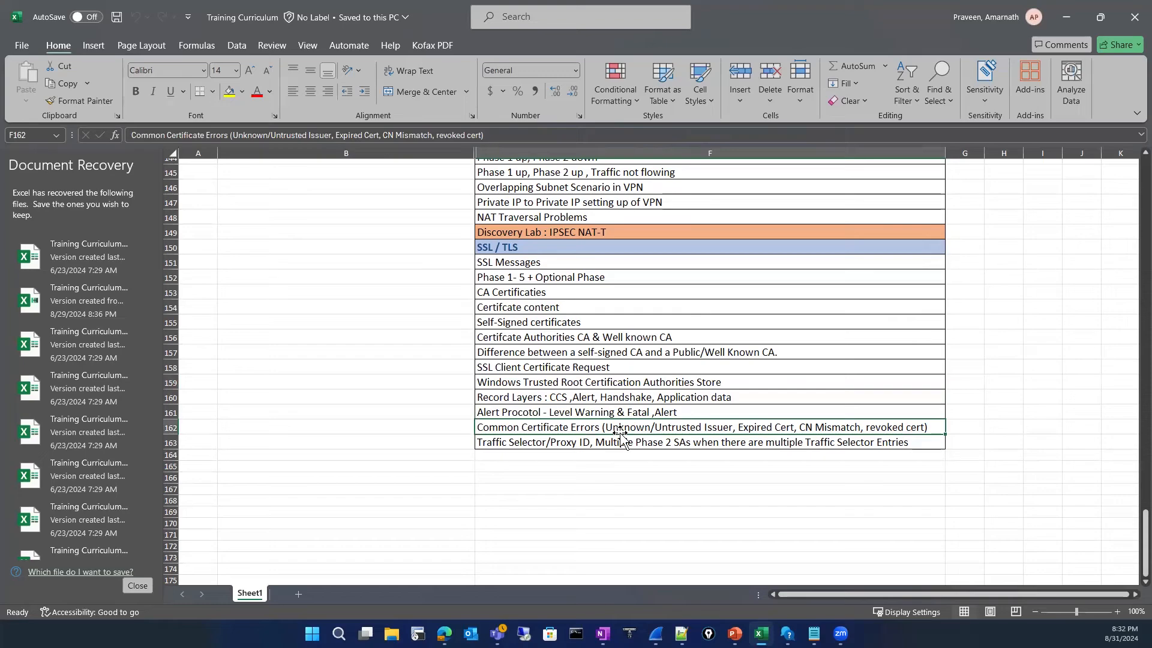
pyautogui.press('Down')
pyautogui.click(699, 425)
pyautogui.click(583, 447)
pyautogui.scroll(2, 585, 441)
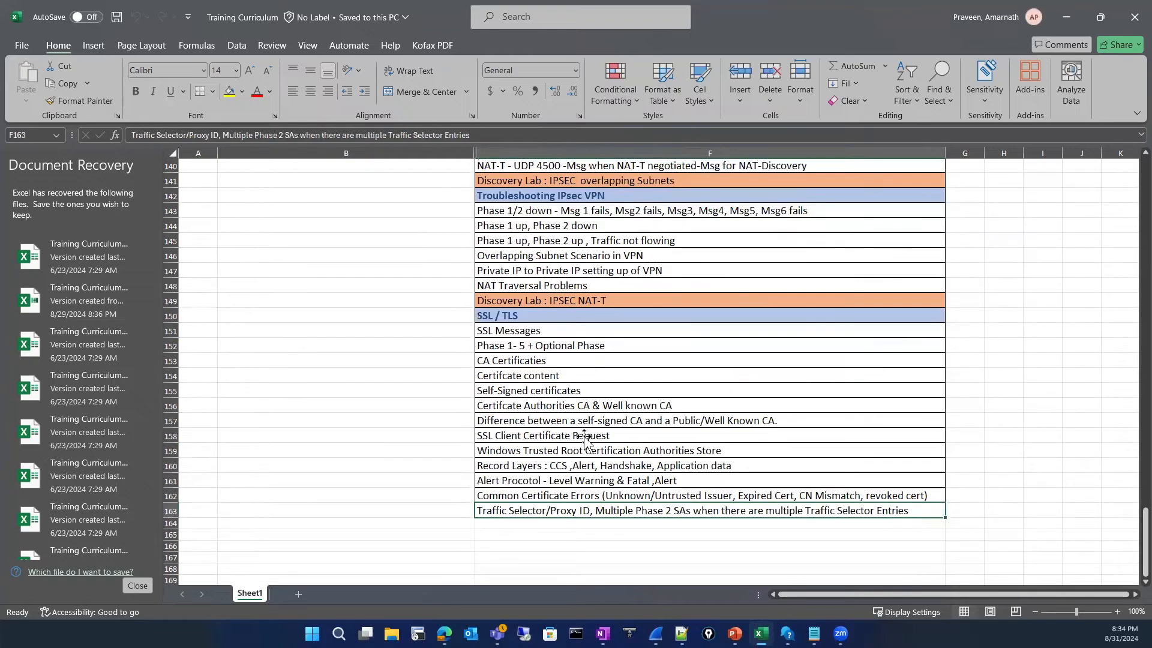
pyautogui.scroll(4, 585, 438)
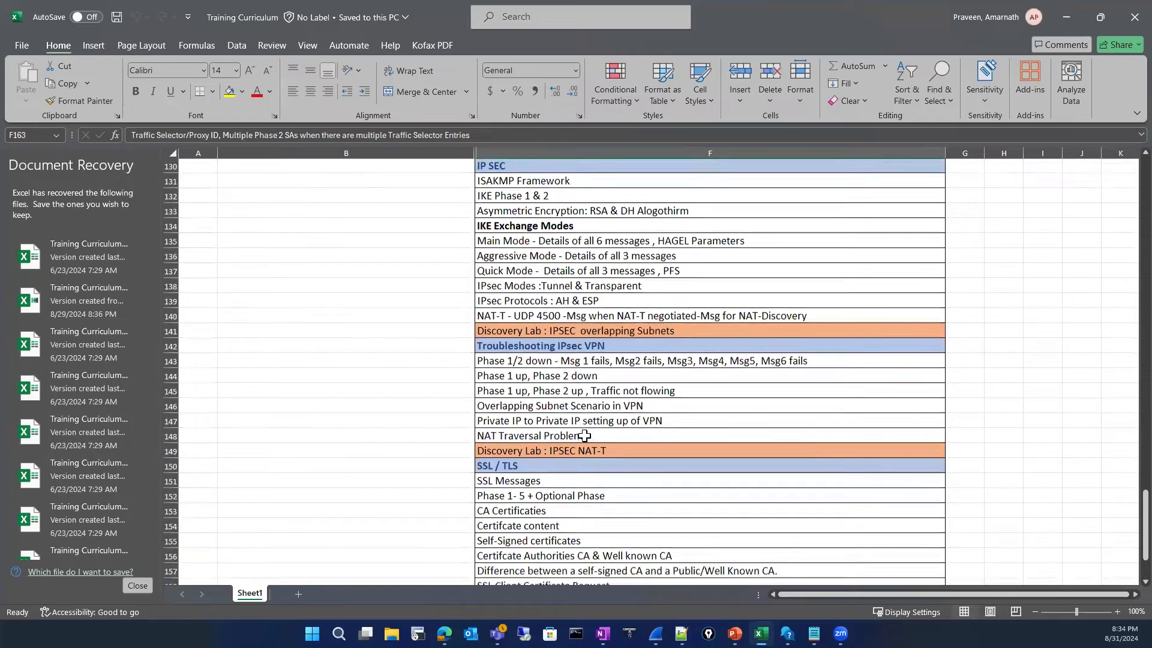
pyautogui.scroll(-6, 585, 436)
pyautogui.click(543, 444)
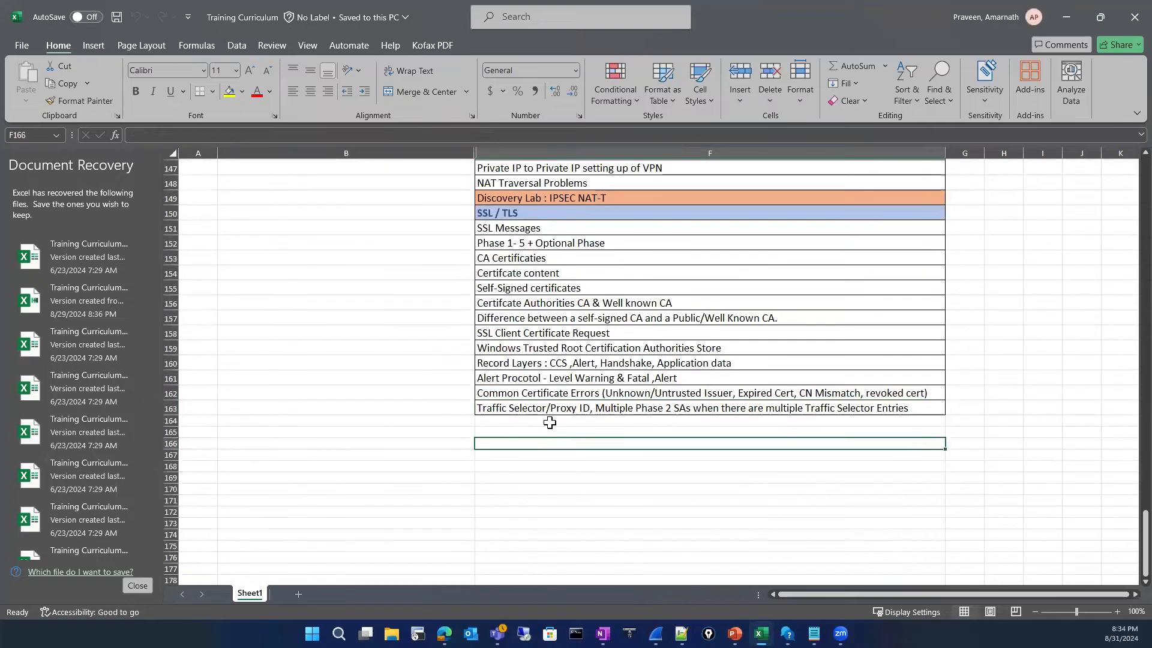
pyautogui.click(553, 408)
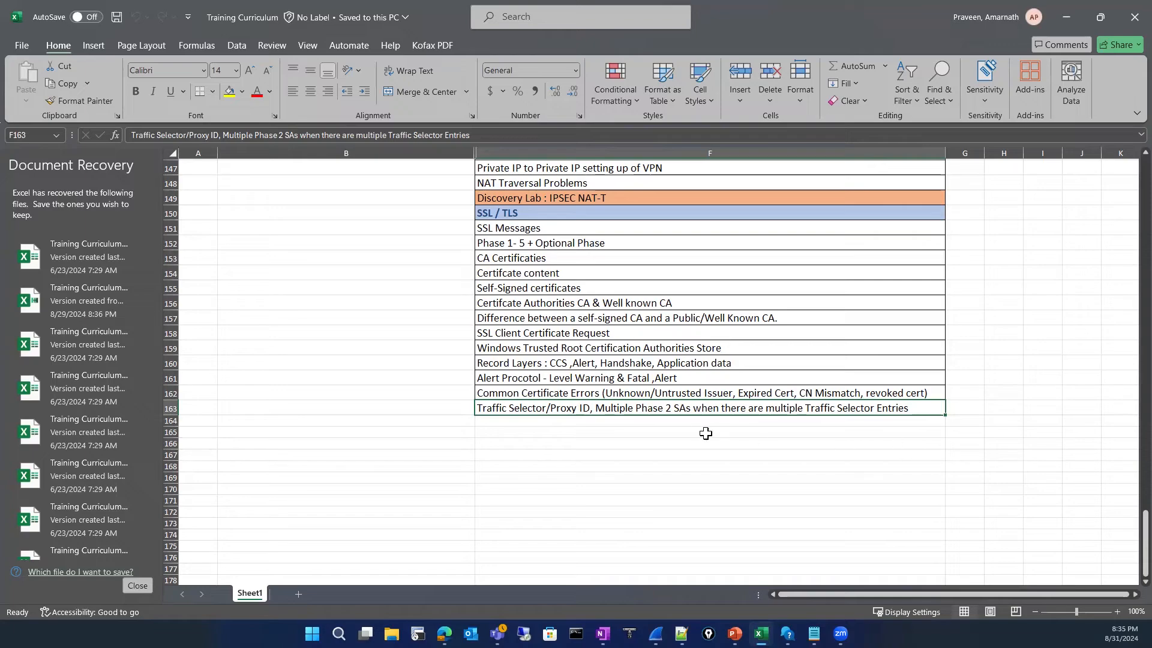
pyautogui.scroll(1, 696, 442)
pyautogui.scroll(4, 696, 443)
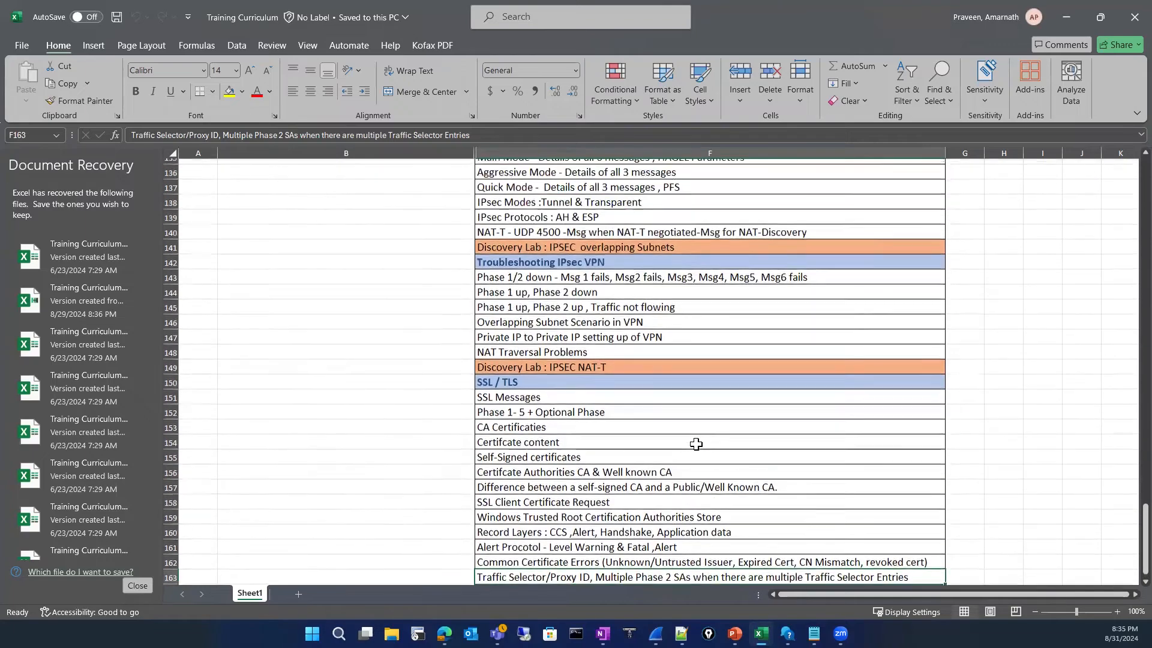
pyautogui.scroll(-4, 696, 444)
pyautogui.click(651, 427)
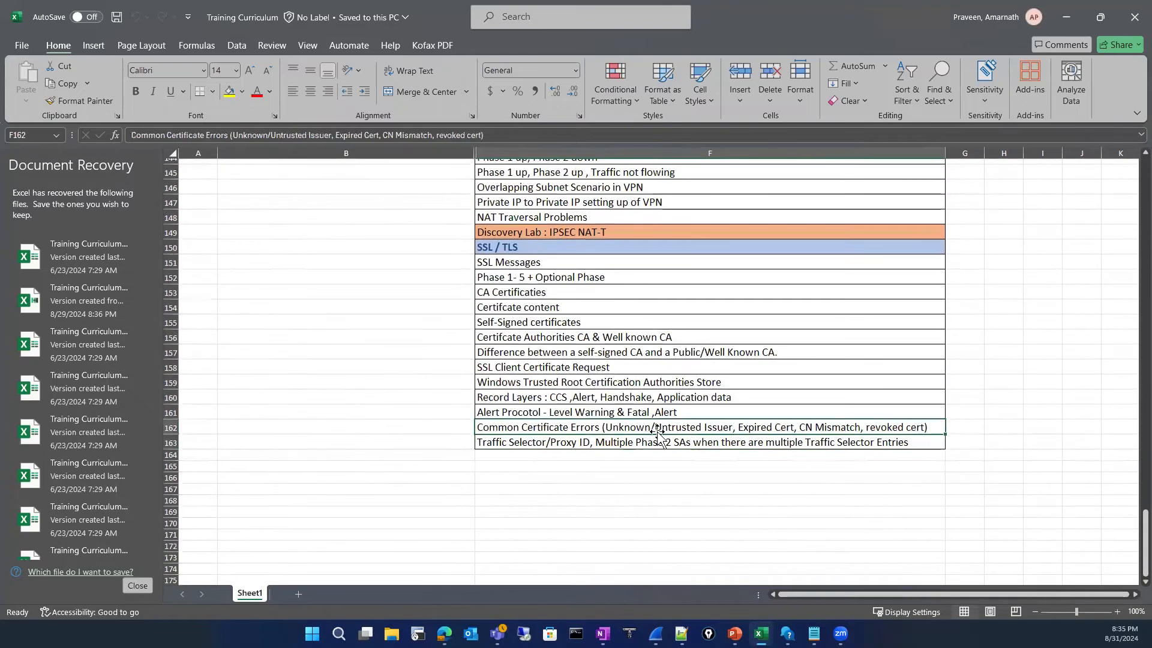
pyautogui.click(646, 444)
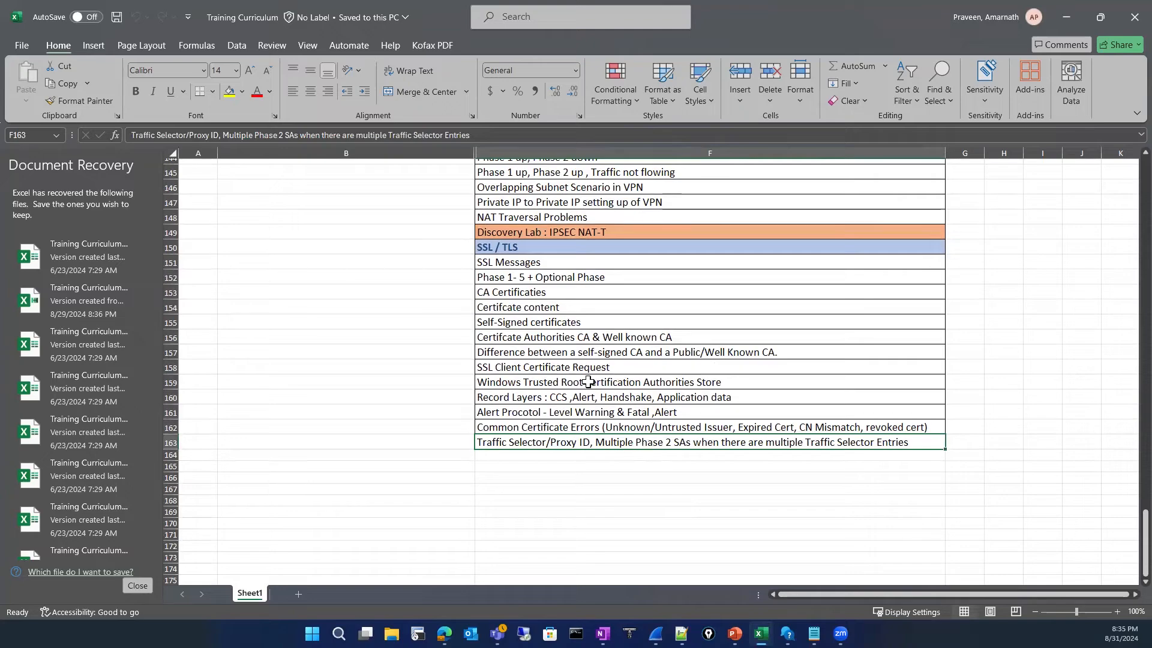
# Step: Review the IPsec topics in the curriculum, selecting the NAT-T UDP 4500 and IPsec Protocols rows
pyautogui.scroll(4, 588, 382)
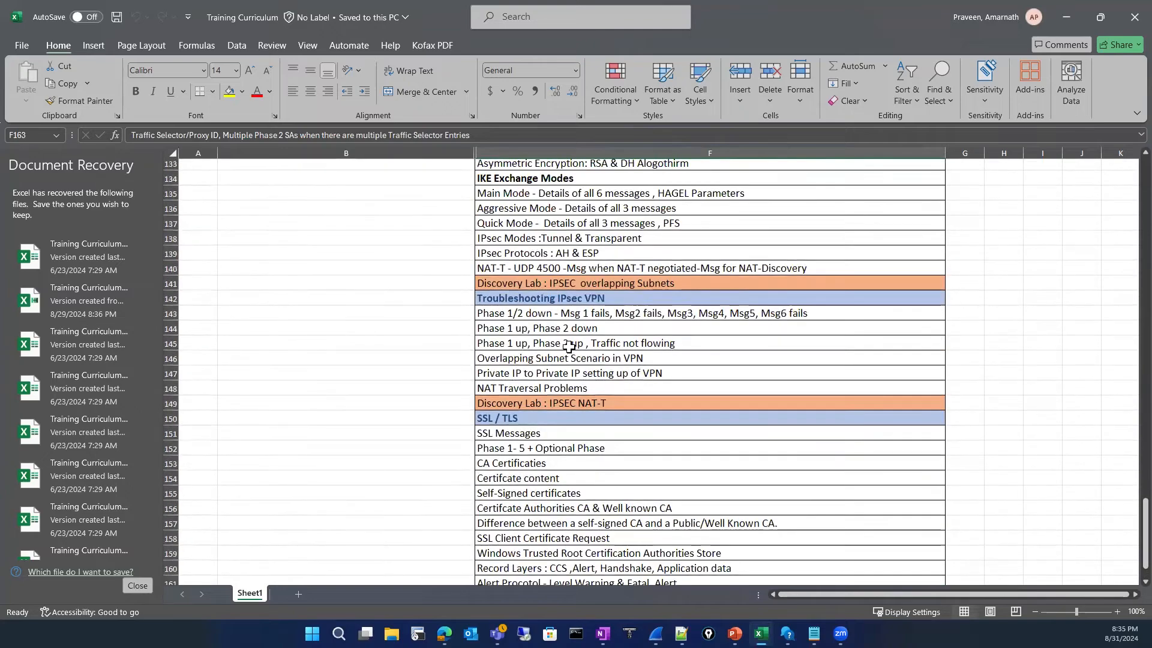
pyautogui.scroll(2, 568, 346)
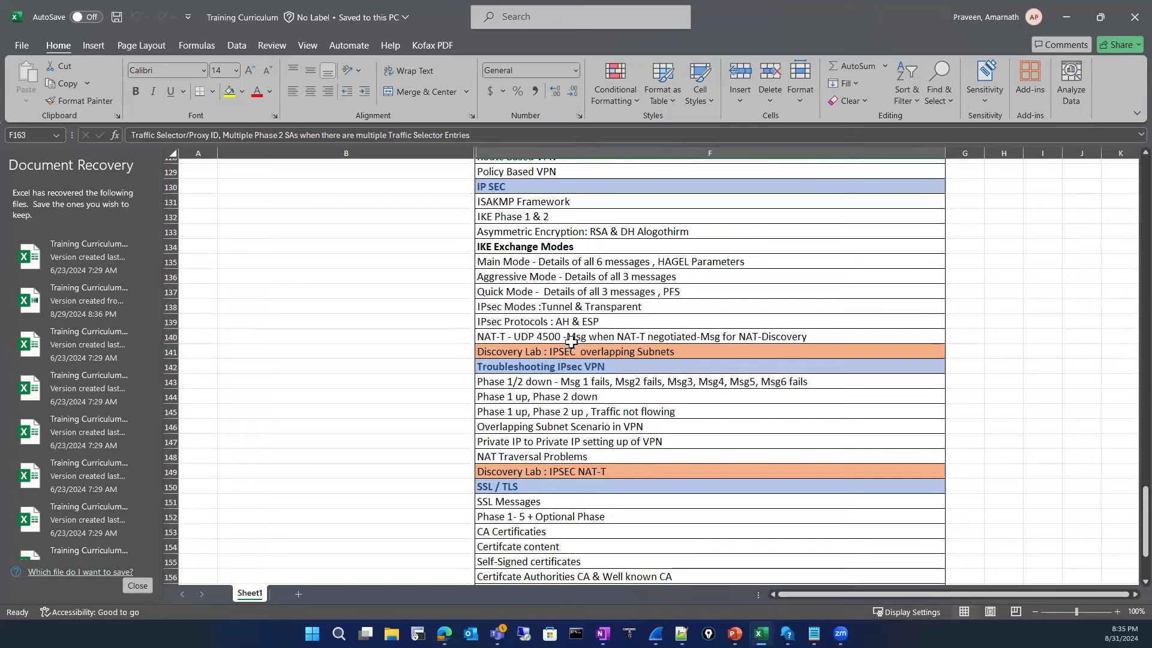
pyautogui.click(573, 337)
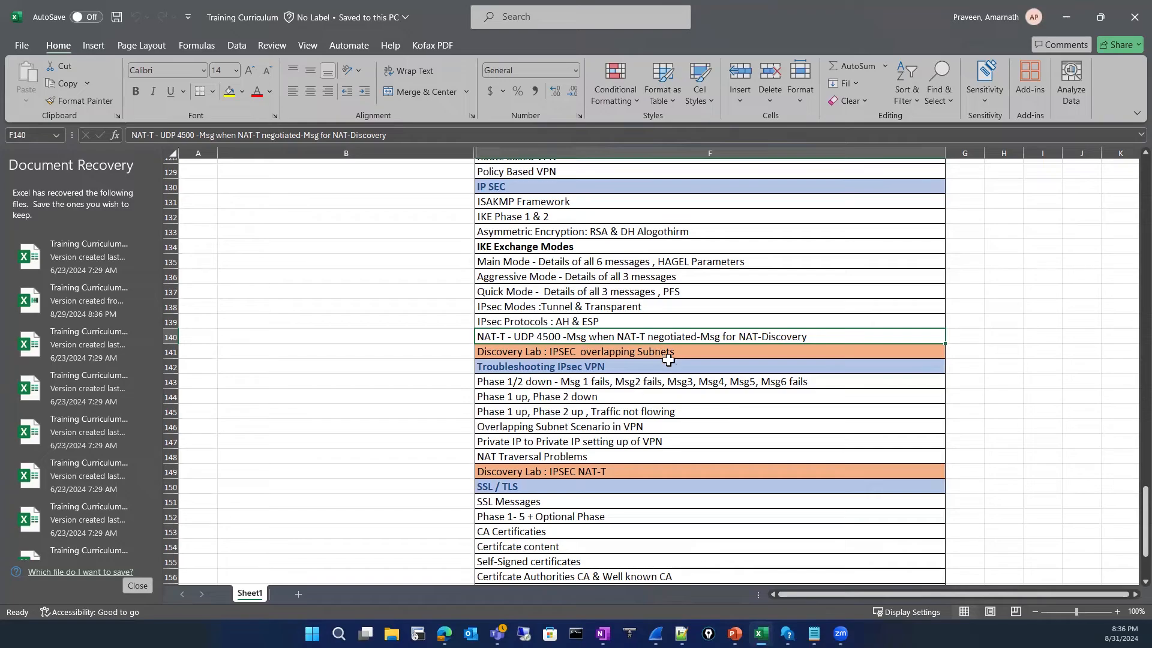
pyautogui.scroll(-3, 627, 402)
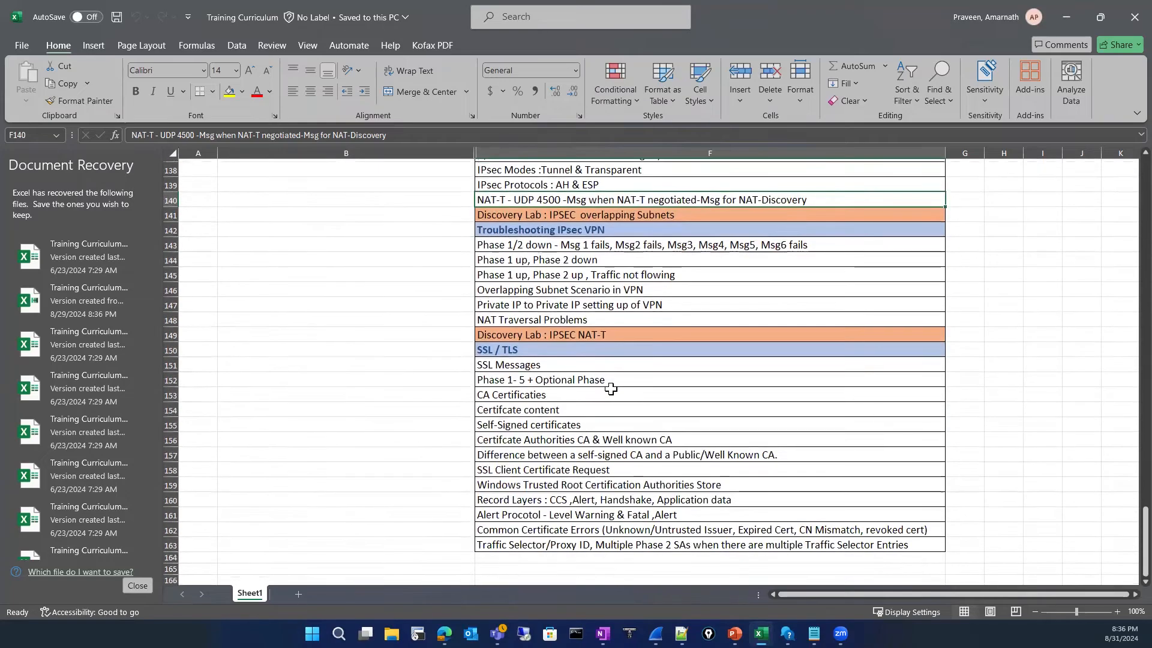
pyautogui.scroll(1, 611, 389)
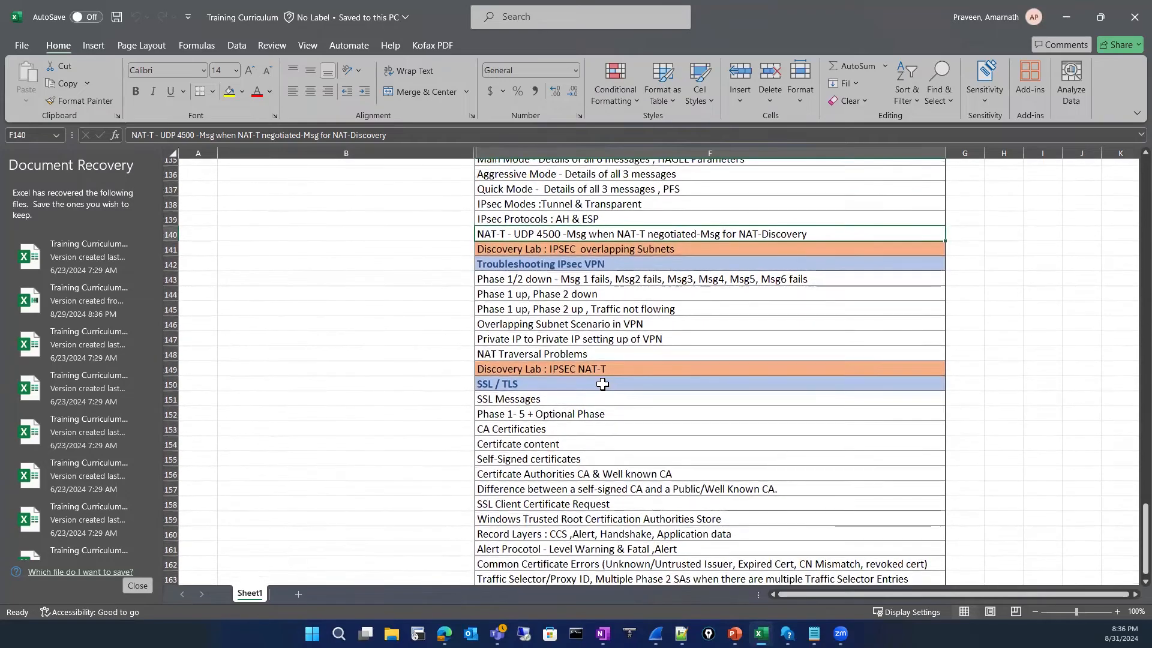
pyautogui.scroll(1, 672, 381)
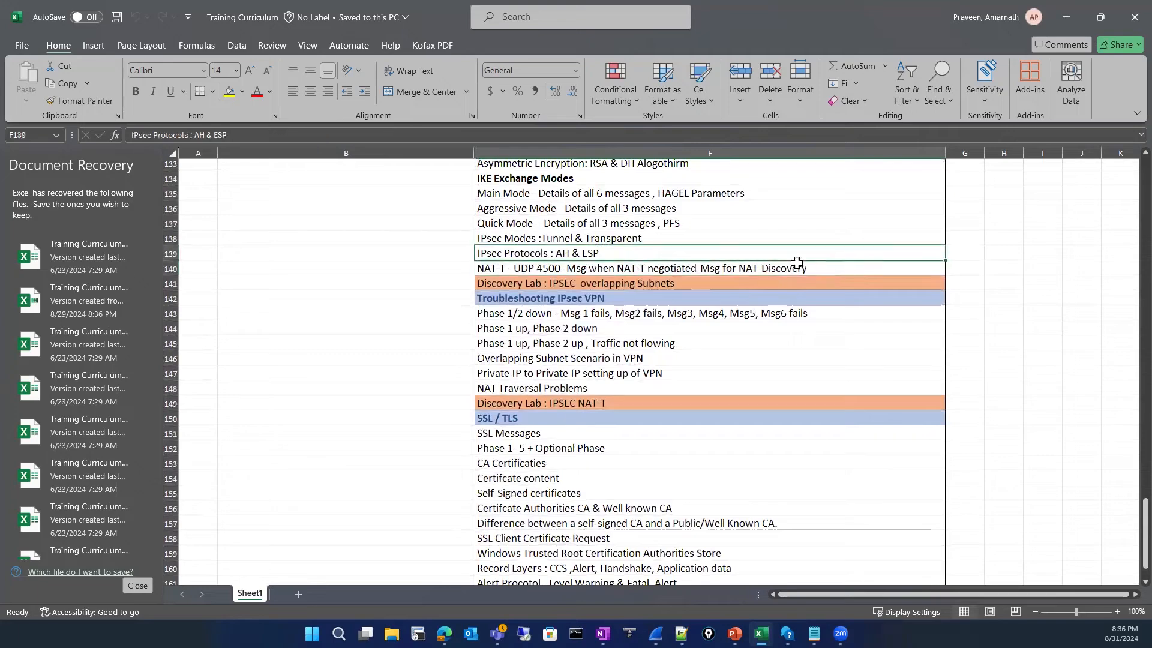
pyautogui.scroll(2, 673, 355)
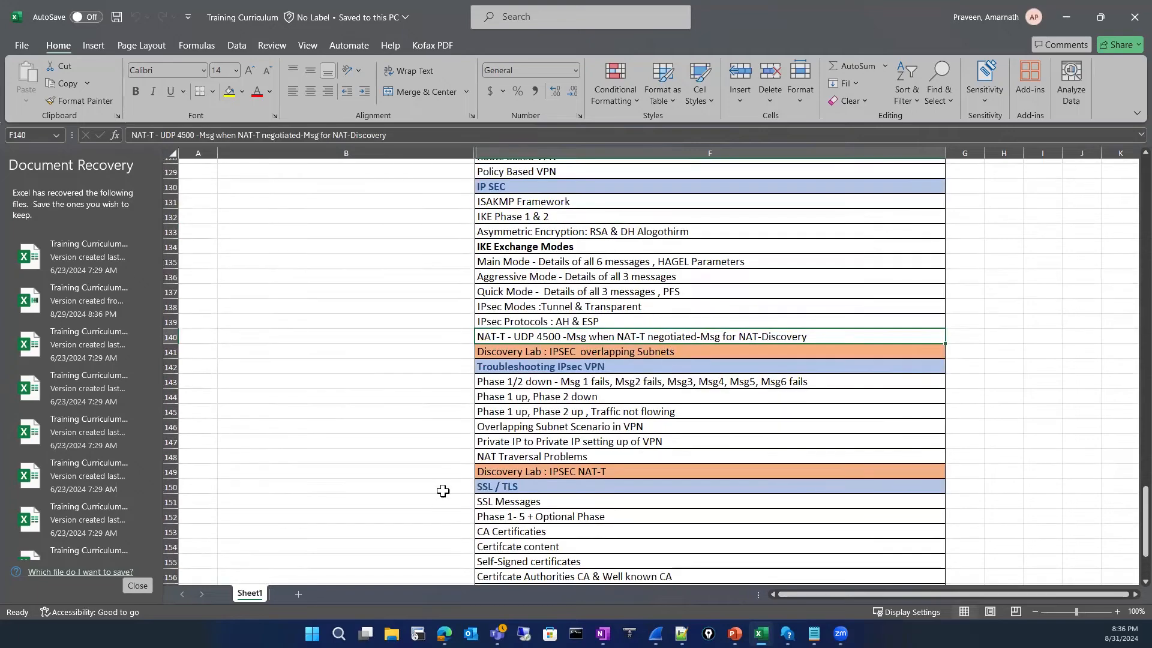
# Step: Switch to the PNETLab topology in Microsoft Edge and bring up the vIOS router's terminal at a fresh prompt
pyautogui.moveTo(444, 633)
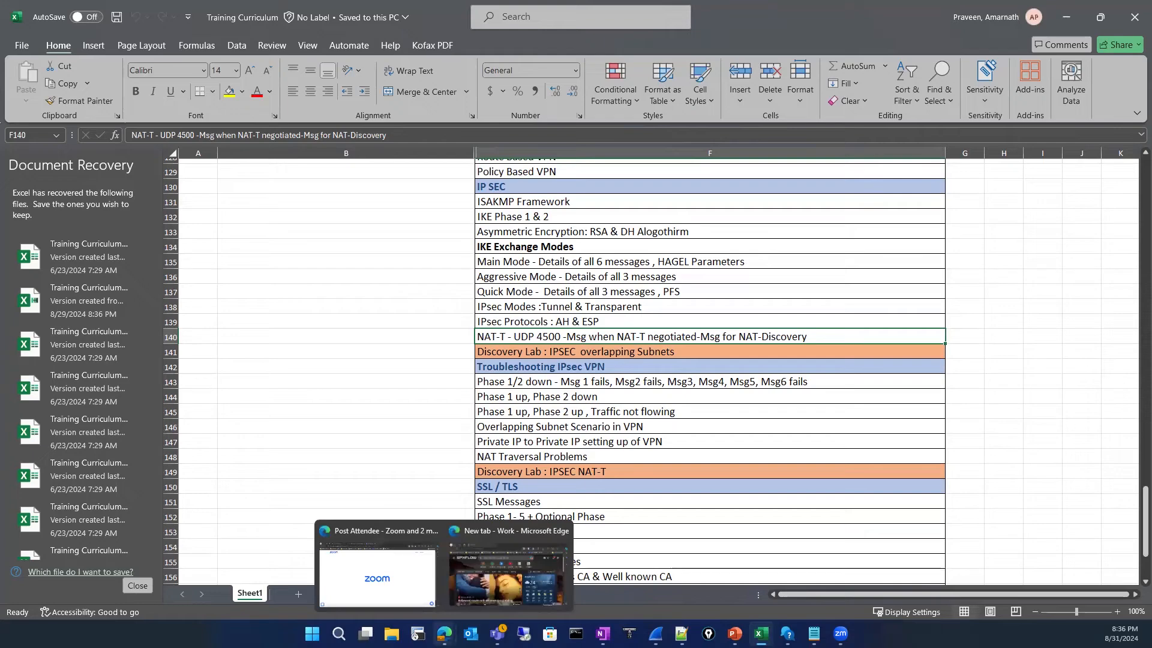
pyautogui.click(407, 553)
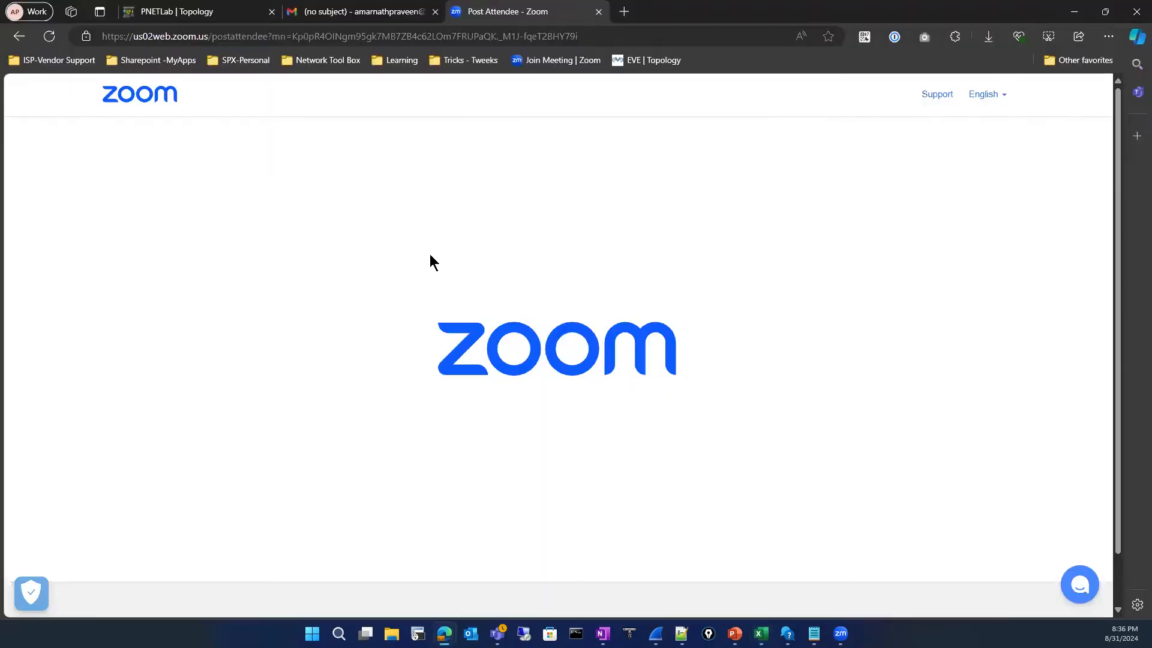
pyautogui.click(186, 13)
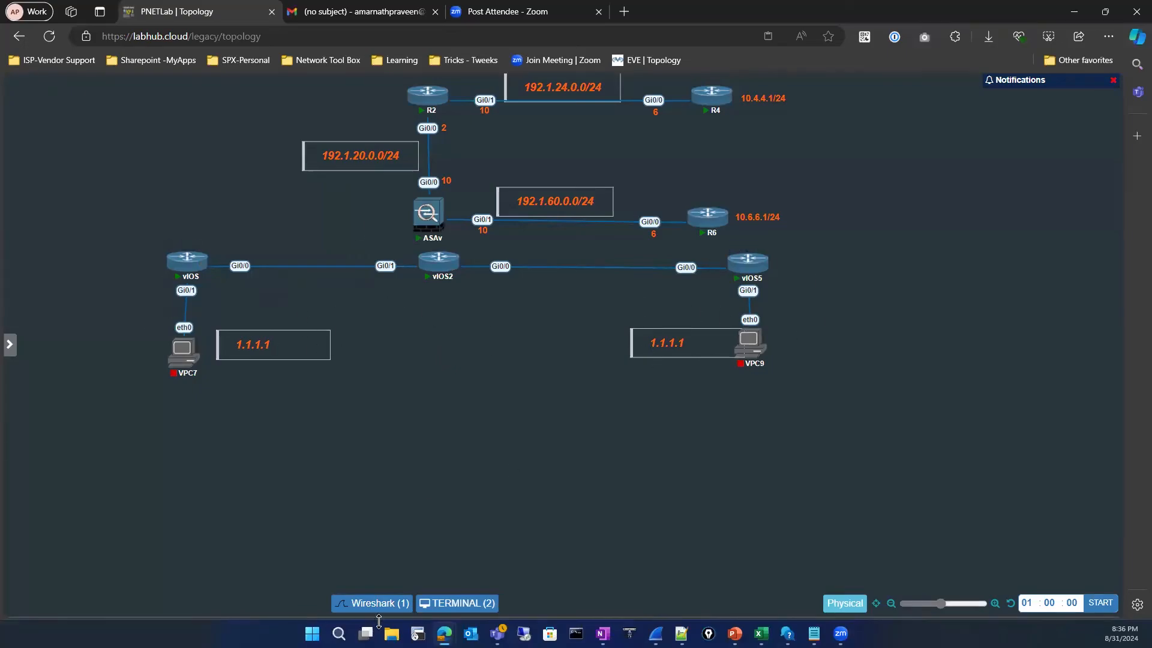
pyautogui.click(456, 603)
pyautogui.press('Return')
pyautogui.press('Return')
pyautogui.press('Return')
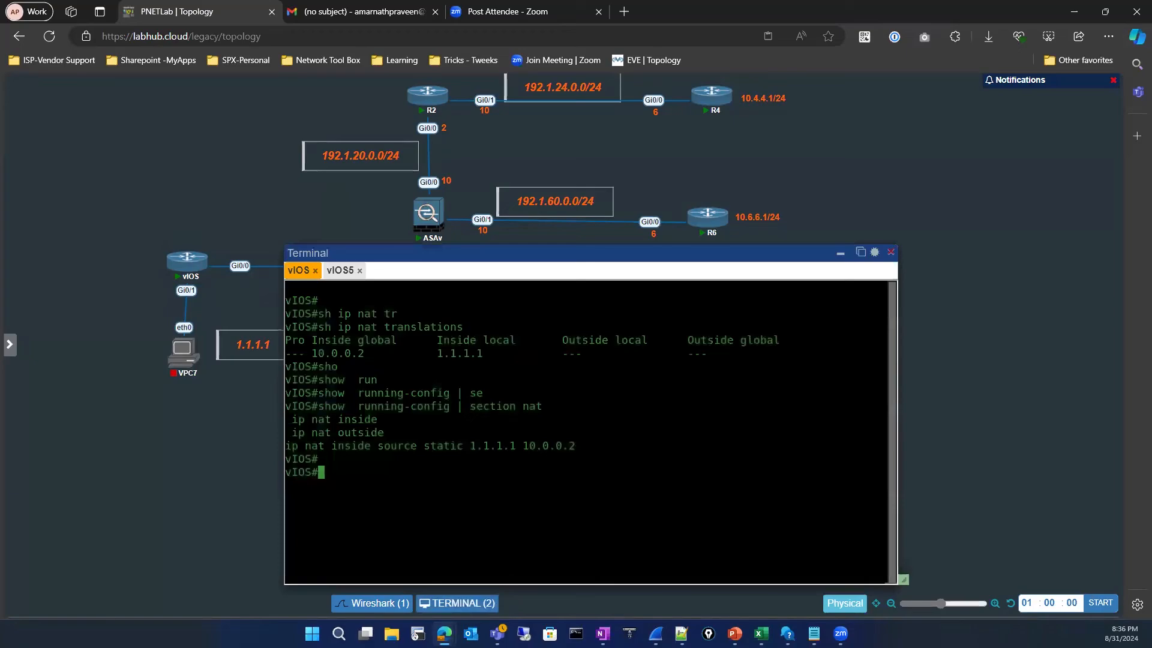
# Step: Run show crypto isakmp sa twice on the vIOS router to check its IKE security associations
pyautogui.write('sho')
pyautogui.press('Tab')
pyautogui.write('cry')
pyautogui.press('Tab')
pyautogui.write('is')
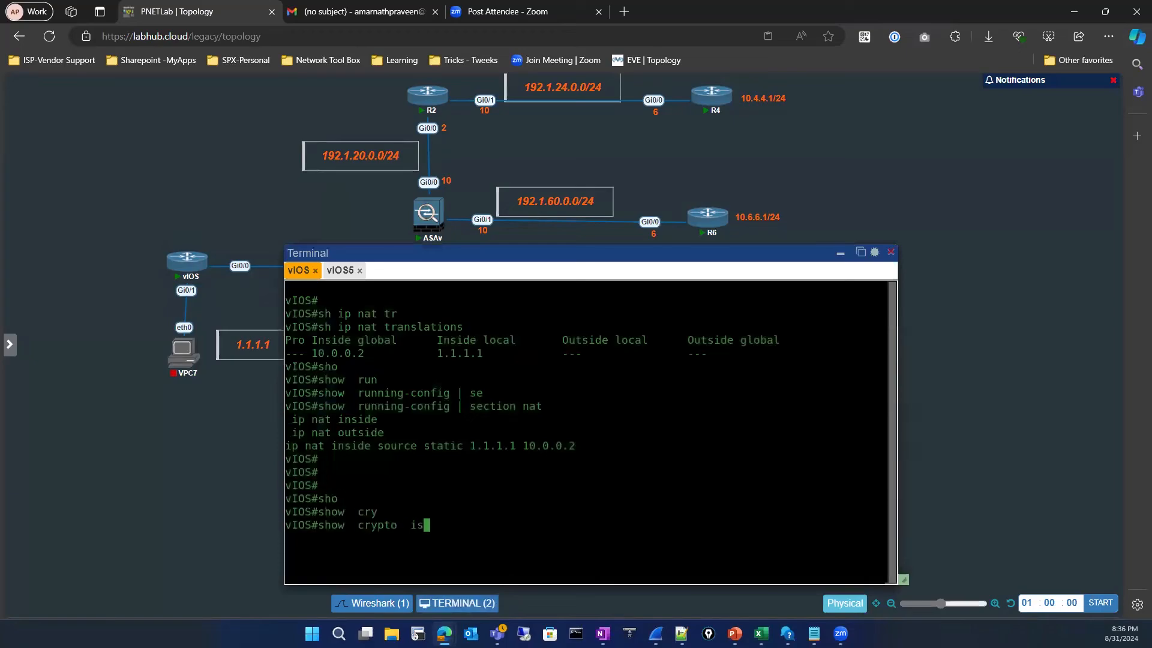
pyautogui.press('Tab')
pyautogui.write('sa')
pyautogui.press('Return')
pyautogui.press('Up')
pyautogui.press('Return')
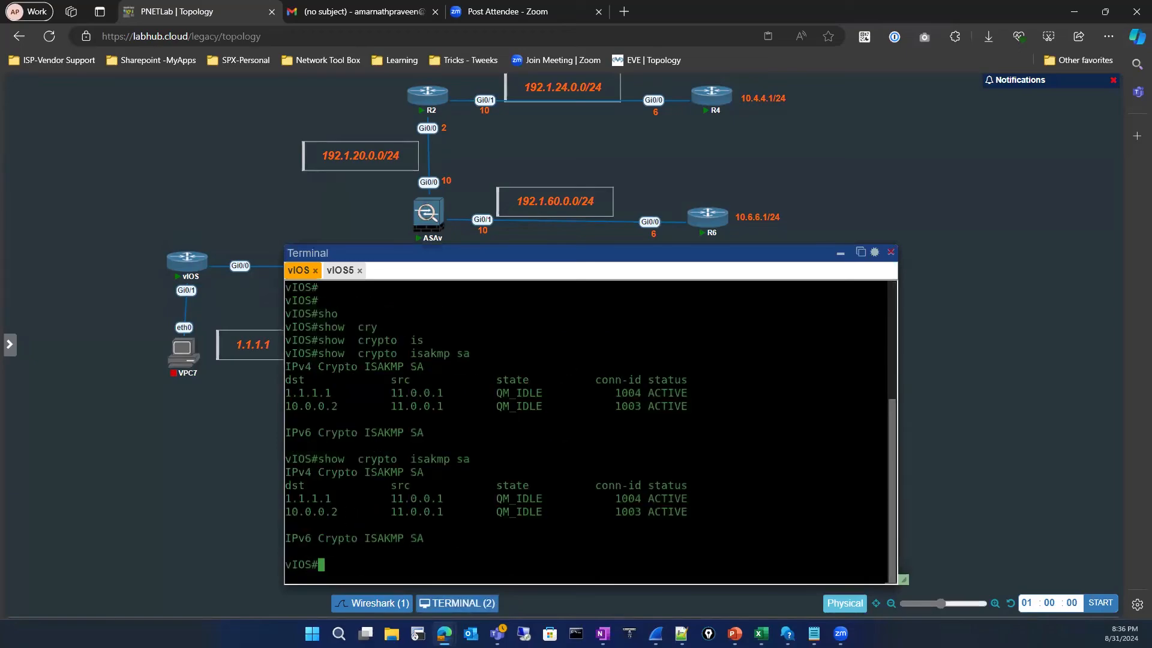
# Step: Display the vIOS router's NAT configuration with show running-config | section nat
pyautogui.write('sho')
pyautogui.press('Tab')
pyautogui.write('cry')
pyautogui.press('Tab')
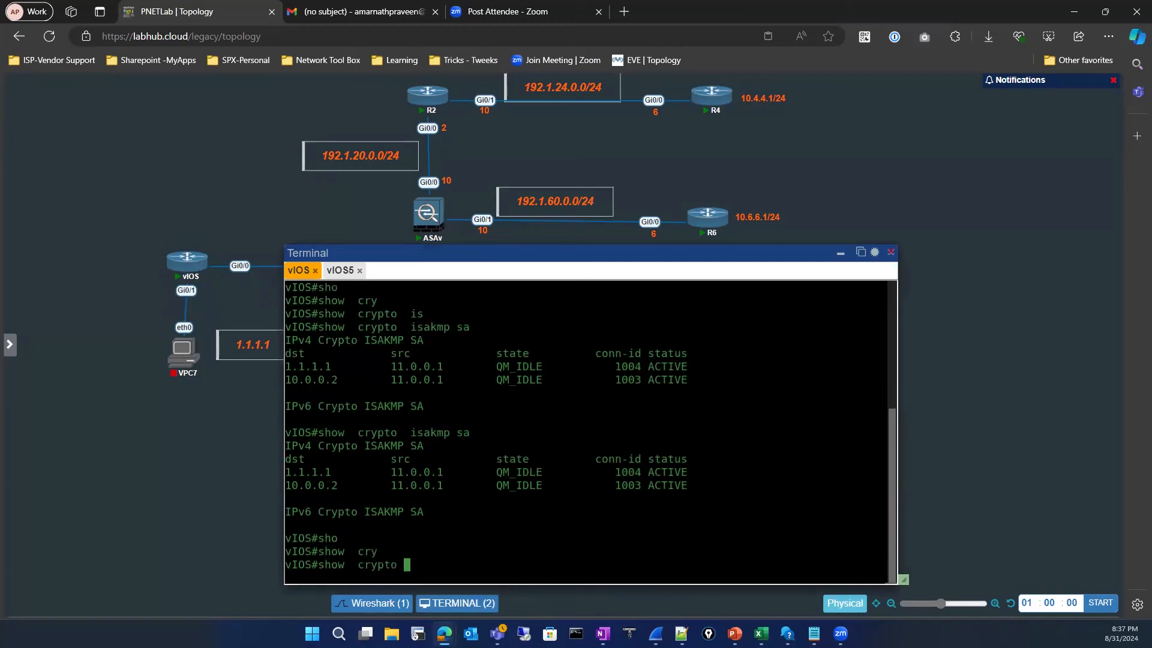
pyautogui.press('BackSpace')
pyautogui.press('BackSpace')
pyautogui.press('BackSpace')
pyautogui.press('BackSpace')
pyautogui.press('BackSpace')
pyautogui.press('BackSpace')
pyautogui.press('BackSpace')
pyautogui.write('run')
pyautogui.press('Tab')
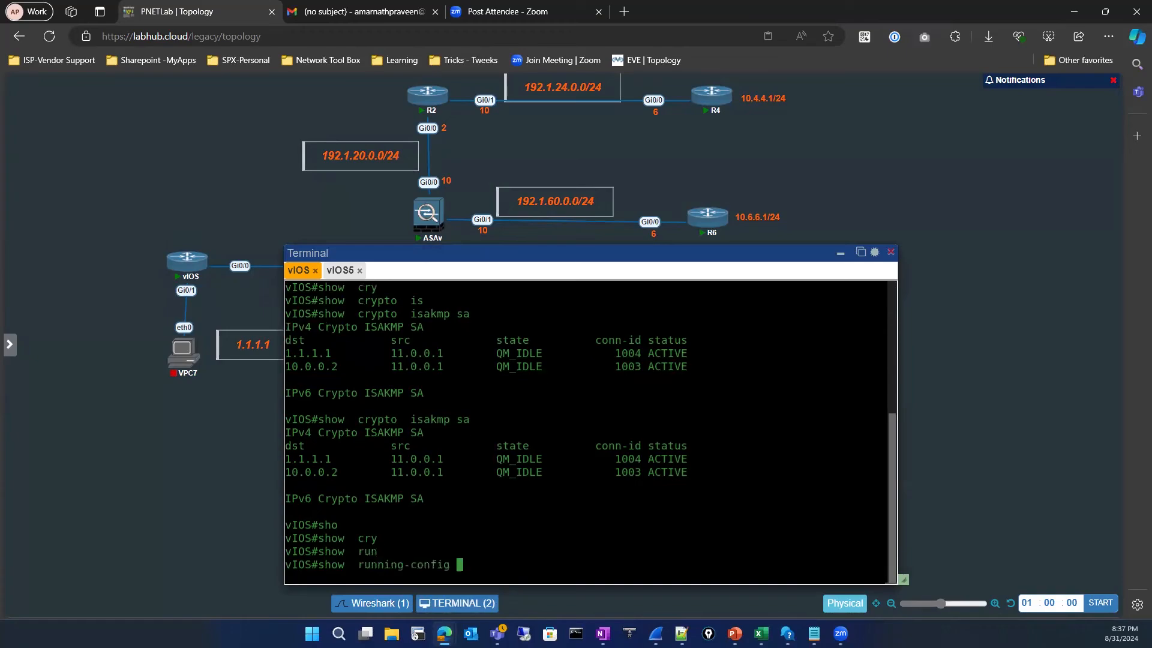
pyautogui.write('| se')
pyautogui.press('Tab')
pyautogui.write('nat')
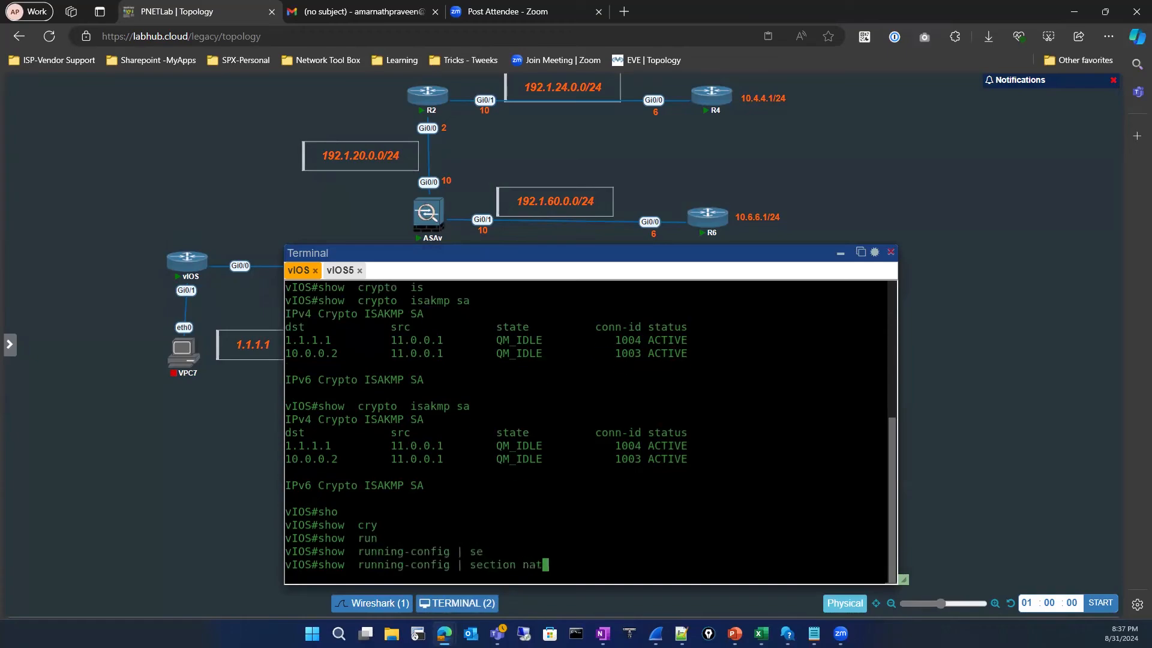
pyautogui.press('Return')
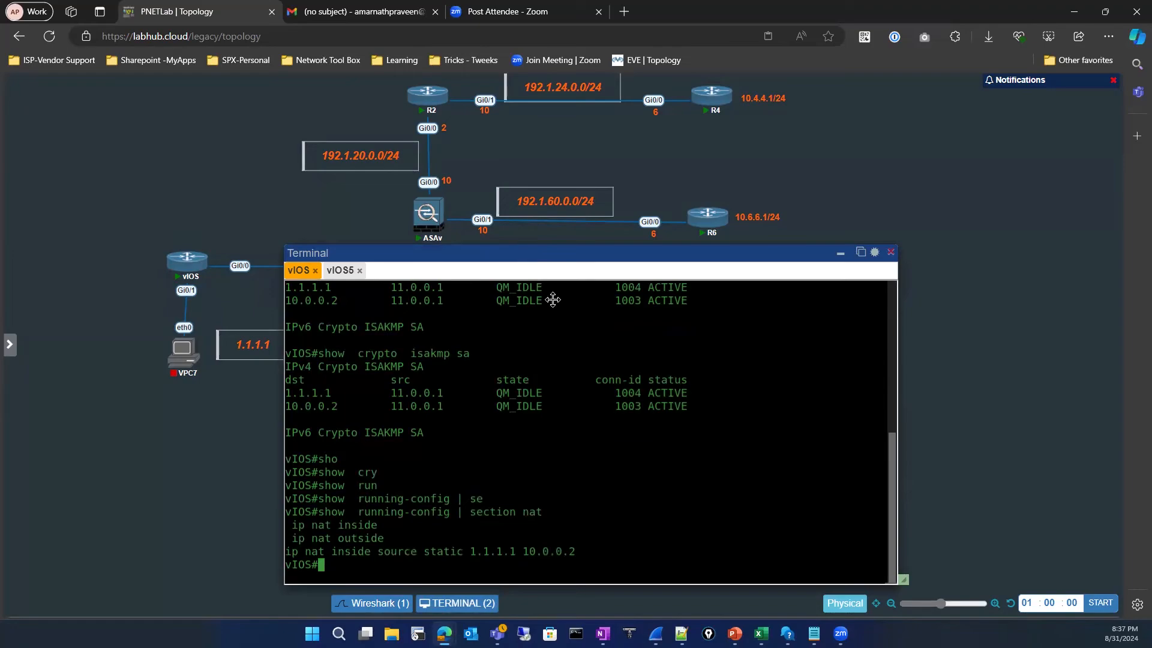
# Step: Move the terminal window below the topology so the vIOS and vIOS5 routers and both VPCs are uncovered
pyautogui.moveTo(526, 253); pyautogui.dragTo(480, 394)
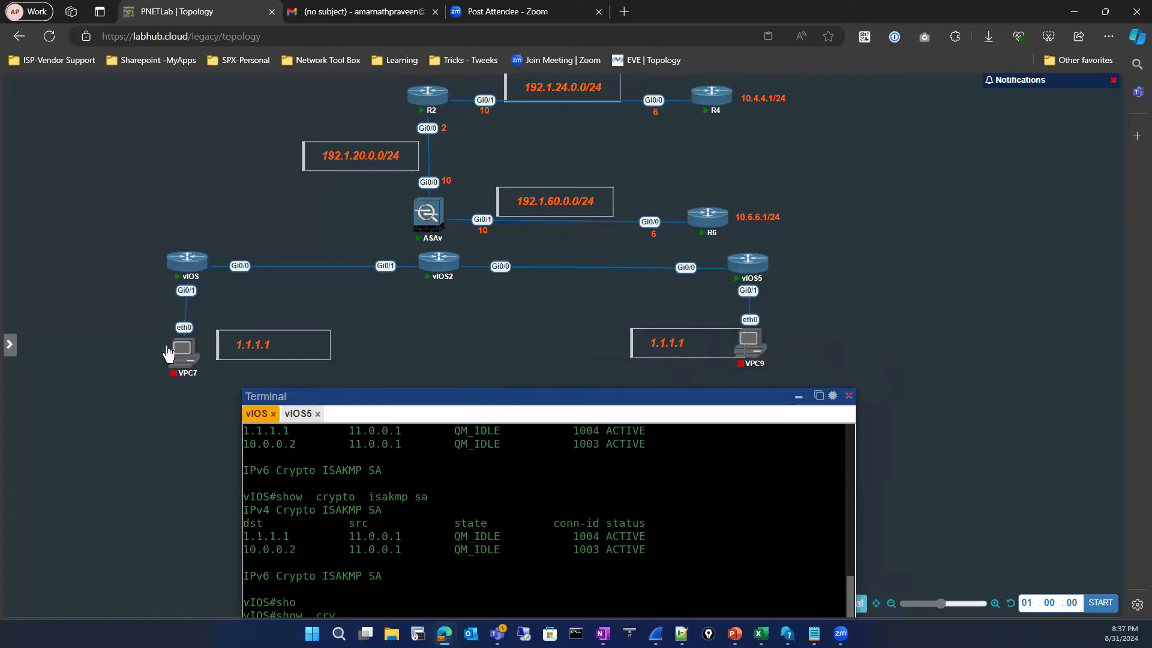
pyautogui.moveTo(185, 375)
pyautogui.moveTo(760, 354)
pyautogui.moveTo(383, 397); pyautogui.dragTo(411, 433)
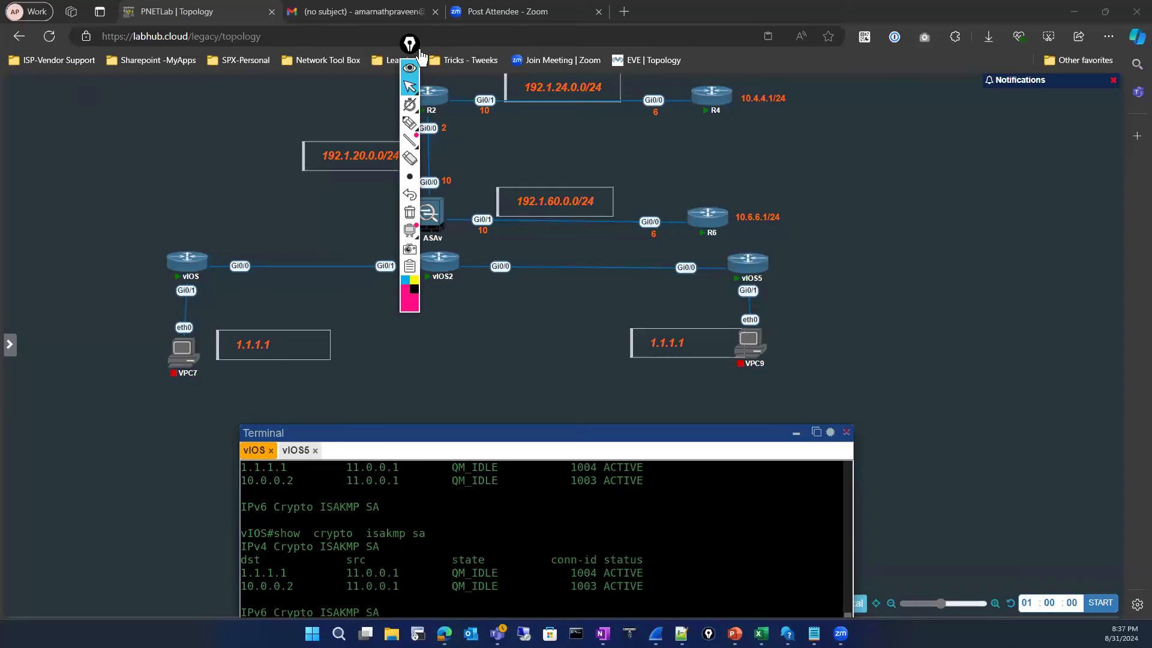
# Step: Move the annotation toolbar clear of the topology diagram and set up the pen with yellow ink
pyautogui.moveTo(420, 55); pyautogui.dragTo(1068, 162)
pyautogui.click(1058, 230)
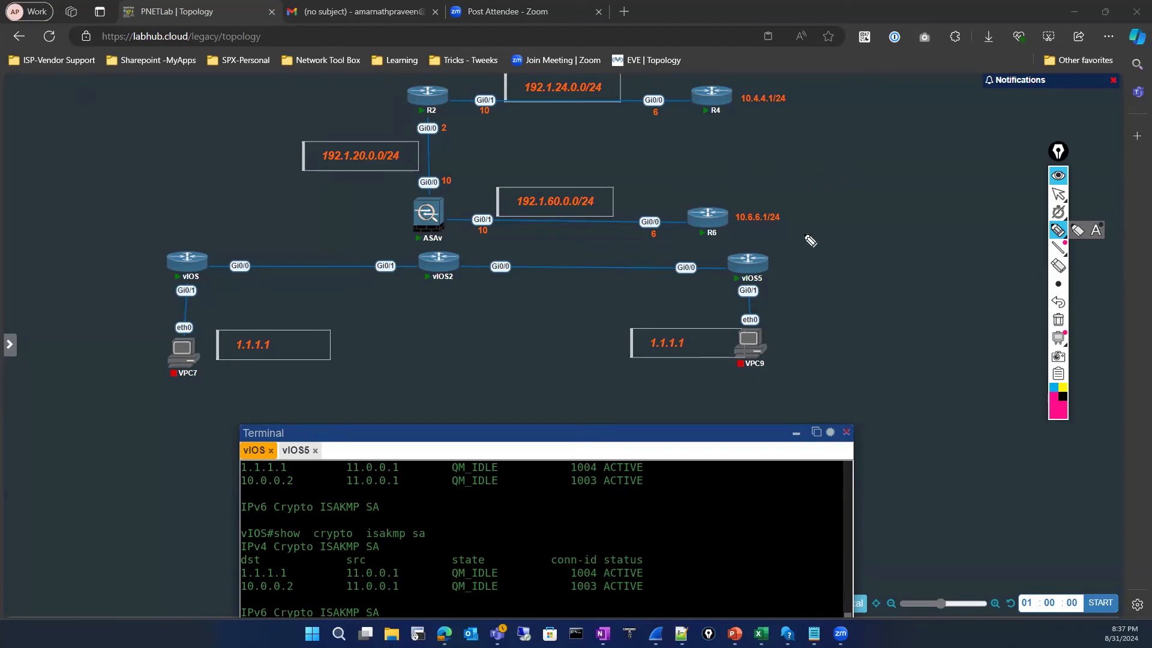
pyautogui.click(1058, 412)
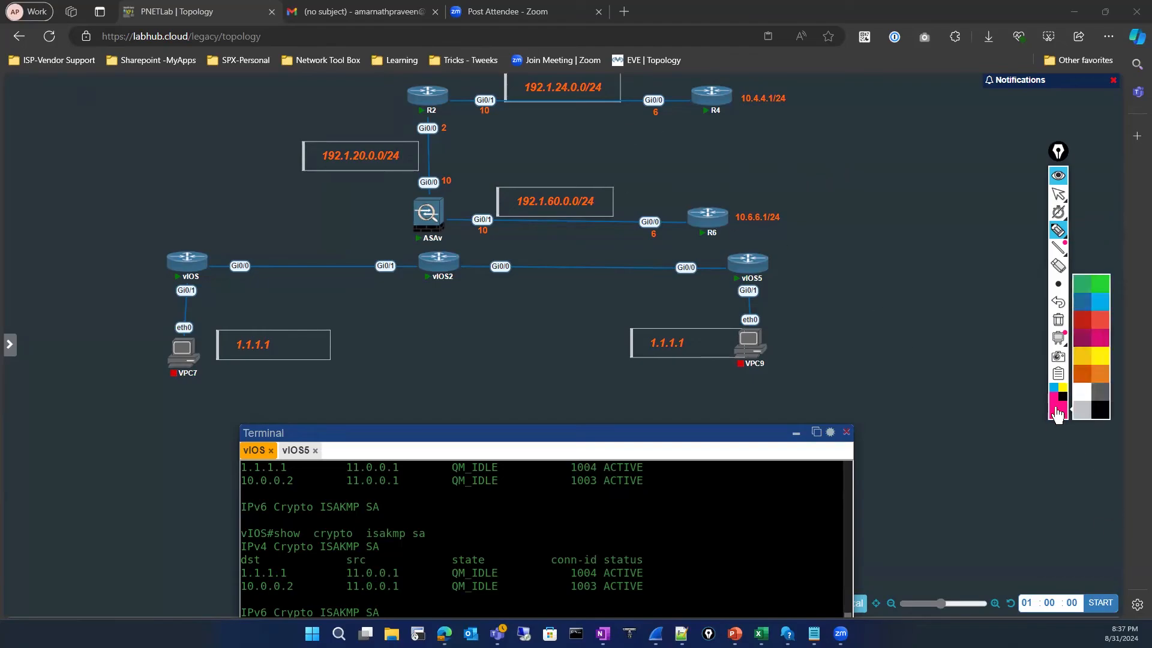
pyautogui.click(1099, 359)
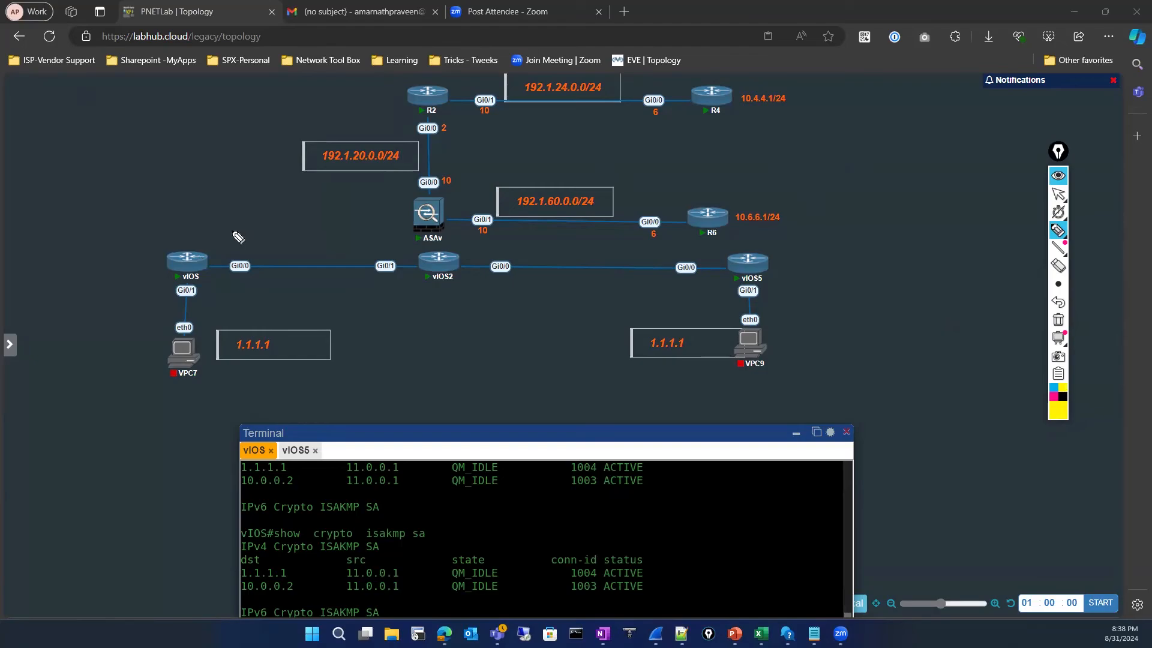
# Step: Circle the Gi0/0 interfaces of vIOS and vIOS5 and draw two lines between them, labelled phase-1 and phase2
pyautogui.moveTo(235, 225); pyautogui.dragTo(242, 264)
pyautogui.moveTo(658, 267); pyautogui.dragTo(696, 264)
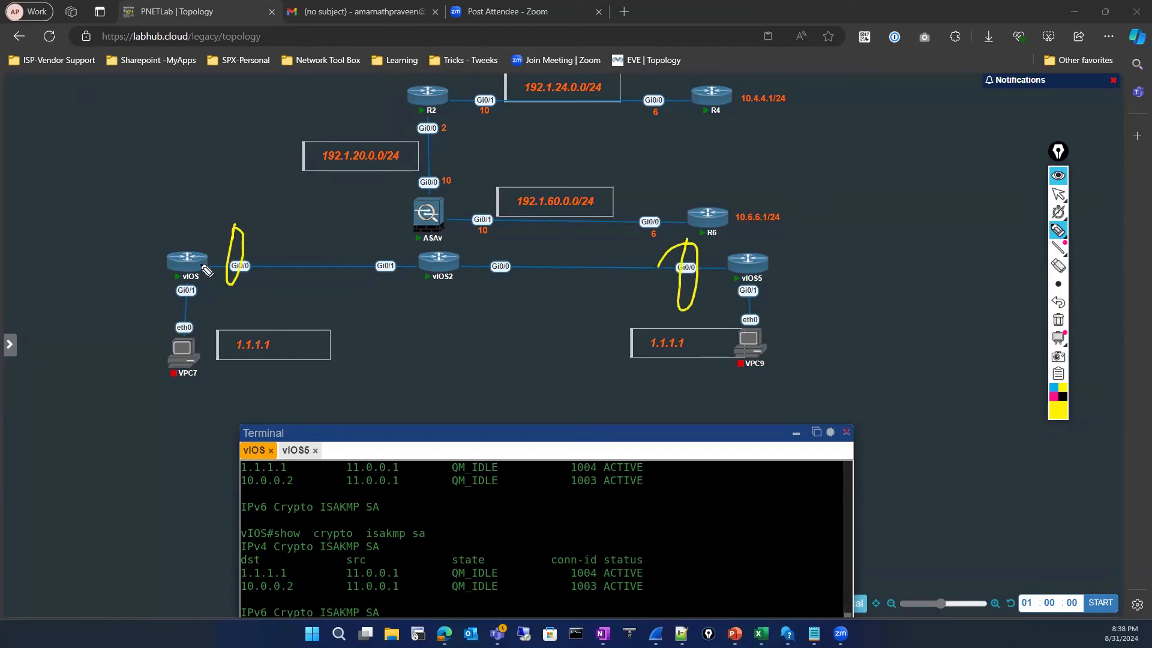
pyautogui.moveTo(262, 245); pyautogui.dragTo(633, 240)
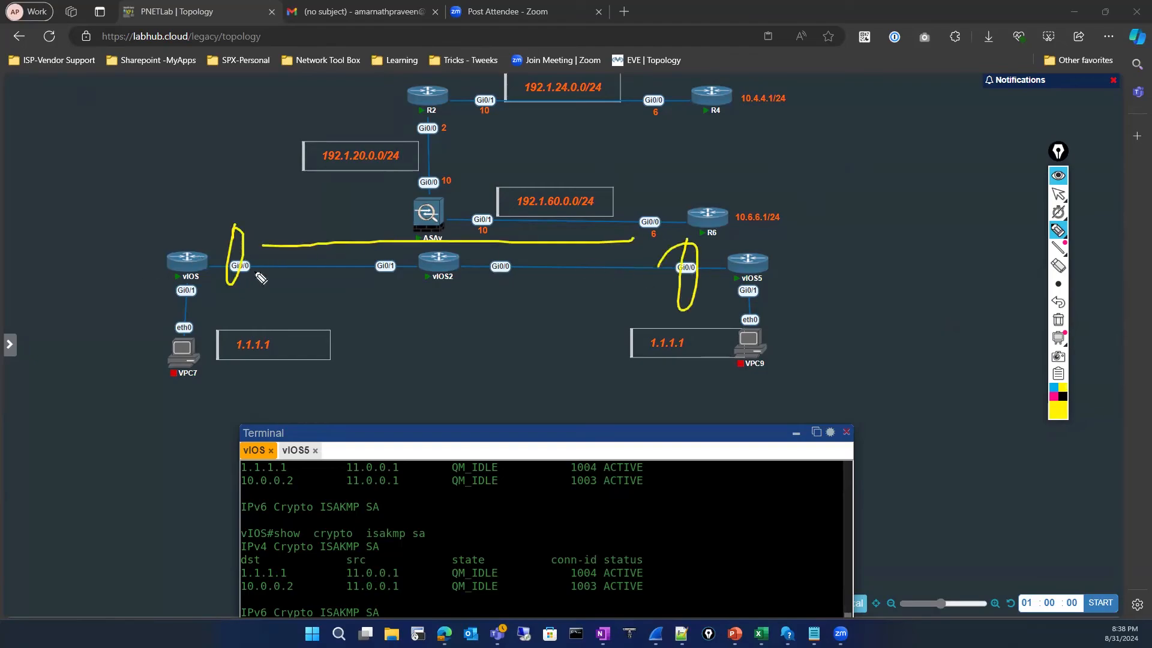
pyautogui.moveTo(272, 279); pyautogui.dragTo(593, 259)
pyautogui.moveTo(305, 246)
pyautogui.mouseDown()
pyautogui.moveTo(302, 228)
pyautogui.moveTo(372, 231)
pyautogui.mouseUp()
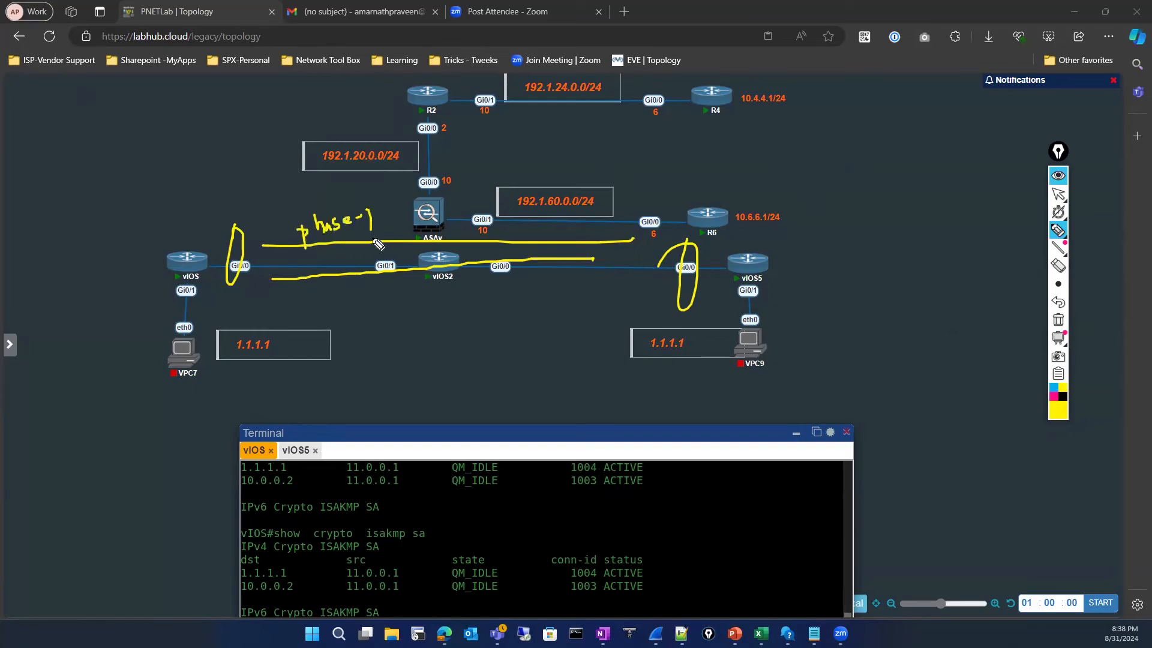
pyautogui.moveTo(341, 290)
pyautogui.mouseDown()
pyautogui.moveTo(378, 306)
pyautogui.moveTo(411, 292)
pyautogui.mouseUp()
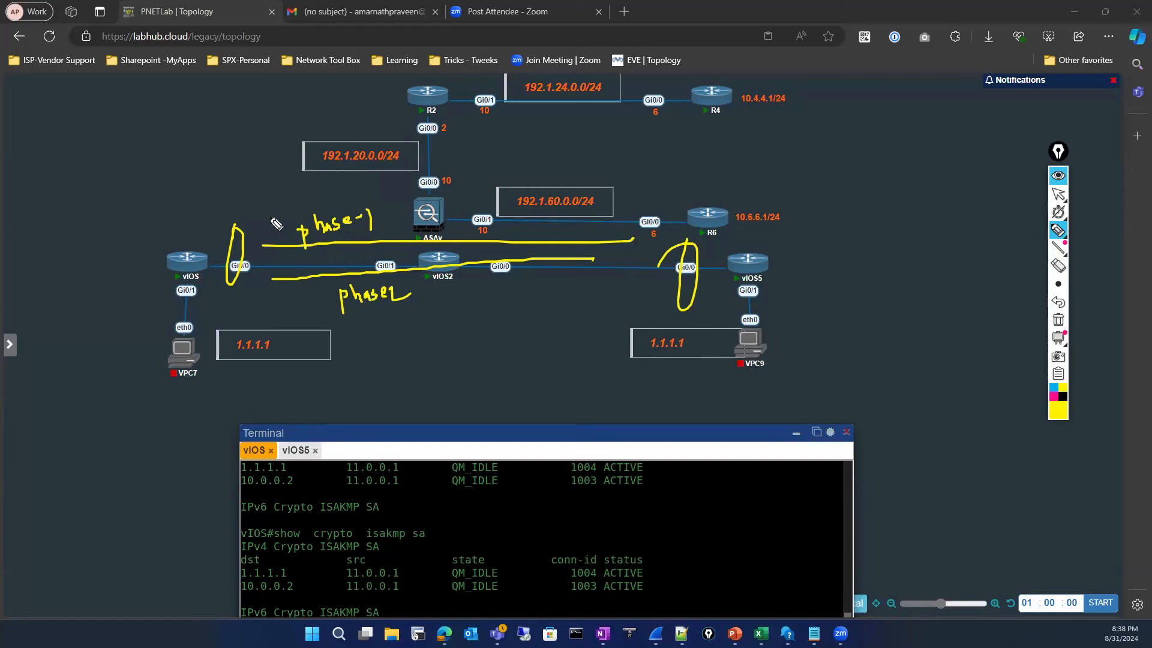
# Step: Write UDP 500 and ISAKMP above the phase-1 label near the vIOS router
pyautogui.moveTo(265, 213); pyautogui.dragTo(288, 215)
pyautogui.moveTo(310, 202); pyautogui.dragTo(308, 210)
pyautogui.moveTo(309, 202); pyautogui.dragTo(333, 194)
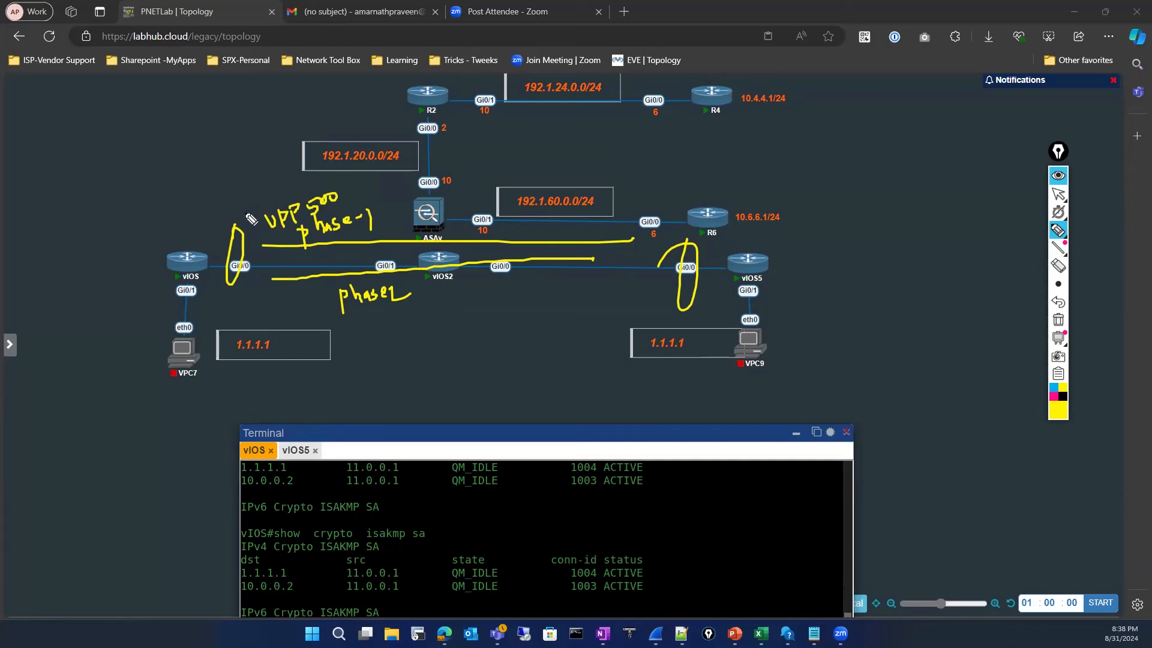
pyautogui.moveTo(245, 197); pyautogui.dragTo(244, 198)
pyautogui.moveTo(244, 202)
pyautogui.mouseDown()
pyautogui.moveTo(245, 211)
pyautogui.moveTo(246, 189)
pyautogui.mouseUp()
pyautogui.moveTo(263, 194)
pyautogui.mouseDown()
pyautogui.moveTo(251, 210)
pyautogui.moveTo(322, 183)
pyautogui.mouseUp()
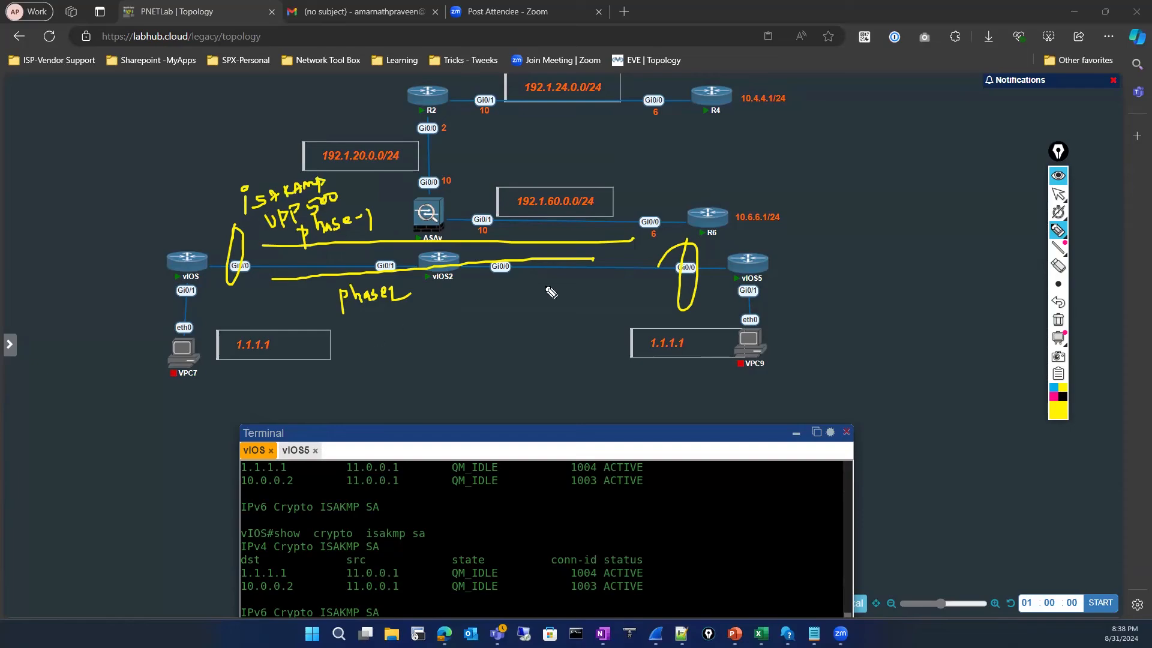
# Step: Extend the phase2 line toward vIOS5's Gi0/0 interface and write UDP 500 above the vIOS5 router
pyautogui.moveTo(586, 259); pyautogui.dragTo(636, 256)
pyautogui.moveTo(750, 250)
pyautogui.mouseDown()
pyautogui.moveTo(801, 227)
pyautogui.moveTo(820, 231)
pyautogui.mouseUp()
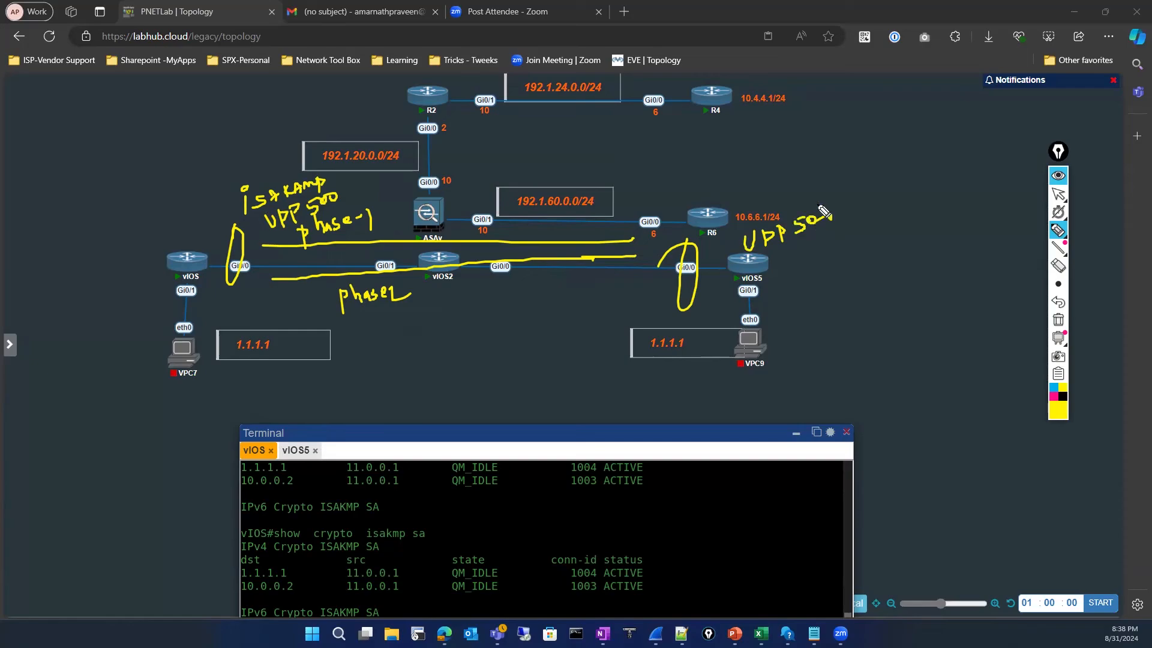
pyautogui.moveTo(836, 225); pyautogui.dragTo(833, 221)
# Step: Strike out the 1.1.1.1 address beside VPC9 and write 2.2.2.2 beneath it
pyautogui.moveTo(657, 354); pyautogui.dragTo(683, 337)
pyautogui.moveTo(684, 341)
pyautogui.mouseDown()
pyautogui.moveTo(649, 343)
pyautogui.moveTo(643, 382)
pyautogui.moveTo(695, 366)
pyautogui.mouseUp()
pyautogui.click(644, 381)
pyautogui.click(669, 372)
pyautogui.moveTo(698, 362); pyautogui.dragTo(710, 370)
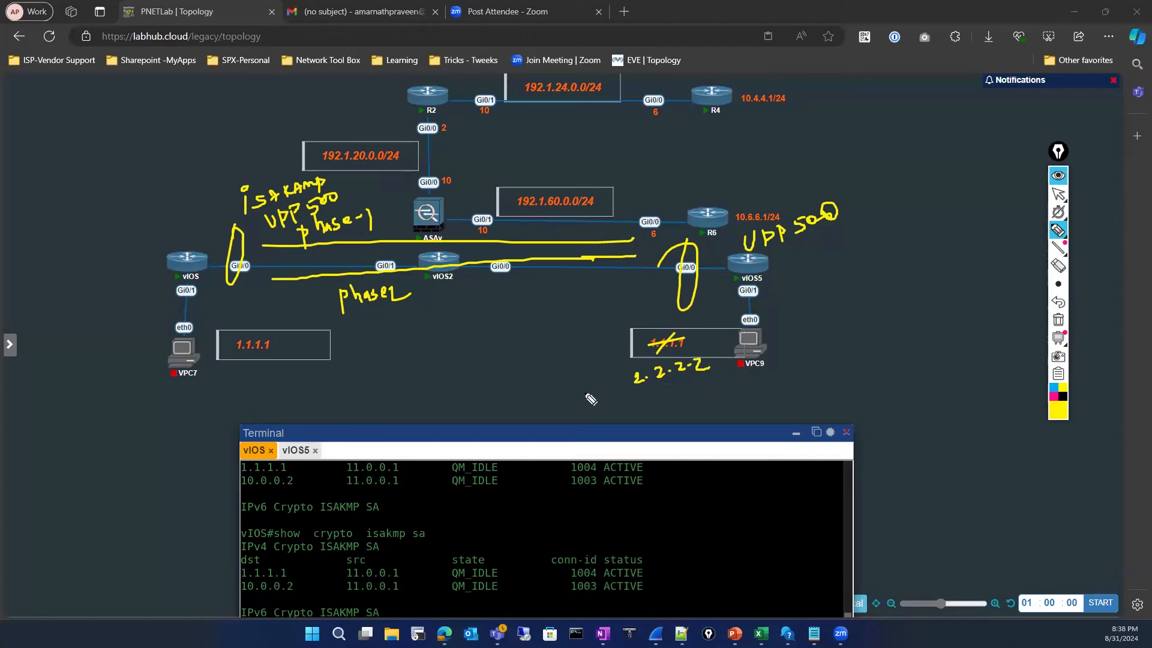
# Step: Draw a two-headed arrow between the two VPC address boxes and label it permit ip 1.1.1.1 -> 2.2.2.2
pyautogui.moveTo(365, 347); pyautogui.dragTo(413, 344)
pyautogui.moveTo(574, 339); pyautogui.dragTo(578, 339)
pyautogui.moveTo(571, 330); pyautogui.dragTo(553, 348)
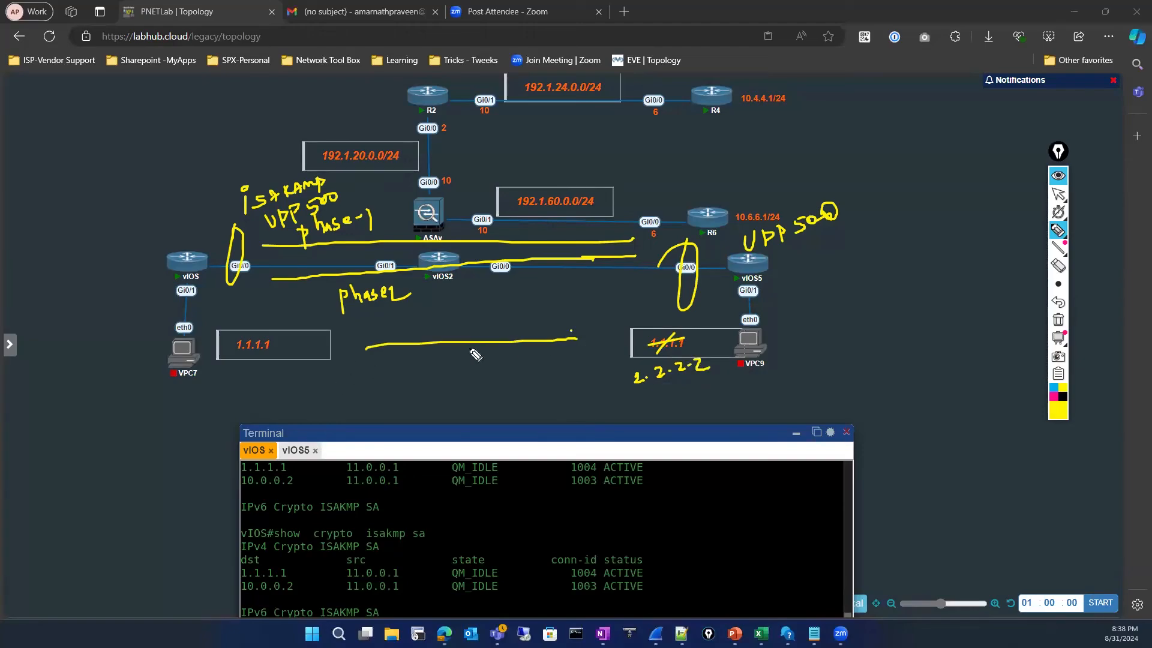
pyautogui.moveTo(359, 341)
pyautogui.mouseDown()
pyautogui.moveTo(368, 357)
pyautogui.moveTo(393, 335)
pyautogui.moveTo(513, 309)
pyautogui.mouseUp()
pyautogui.moveTo(525, 292)
pyautogui.mouseDown()
pyautogui.moveTo(525, 306)
pyautogui.moveTo(646, 277)
pyautogui.mouseUp()
pyautogui.click(627, 282)
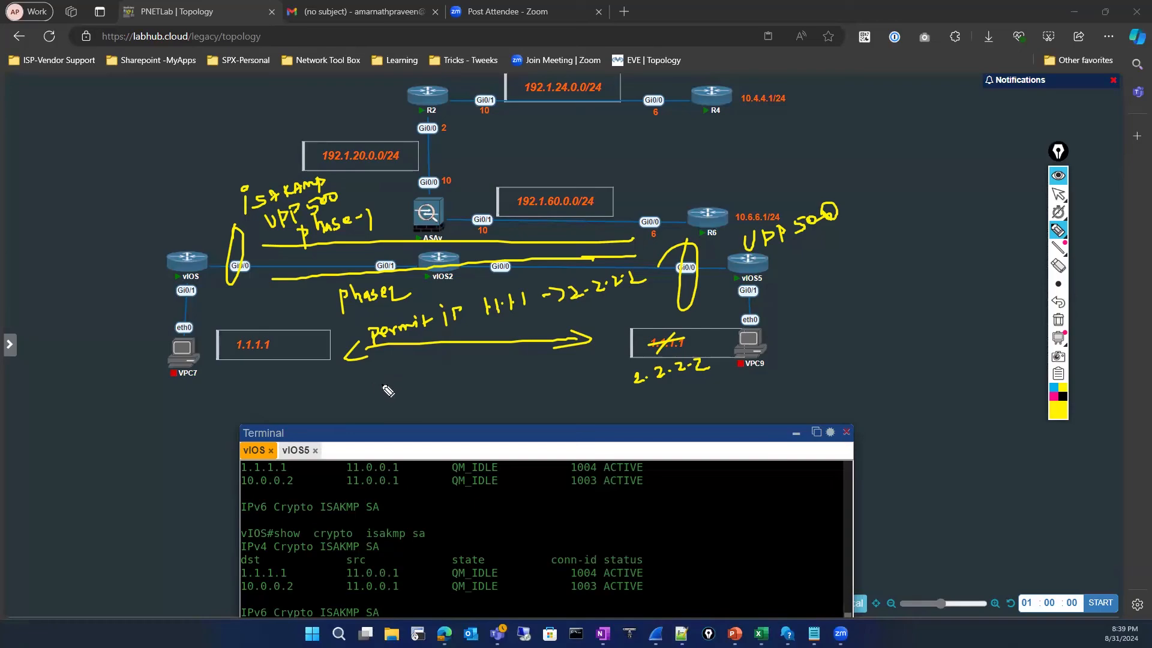
# Step: Add a second arrow toward VPC9 below the first, annotated with UDP-500, ISAKMP and VPN-L-2-L, and write UDP 500 under VPC9
pyautogui.moveTo(374, 371); pyautogui.dragTo(599, 378)
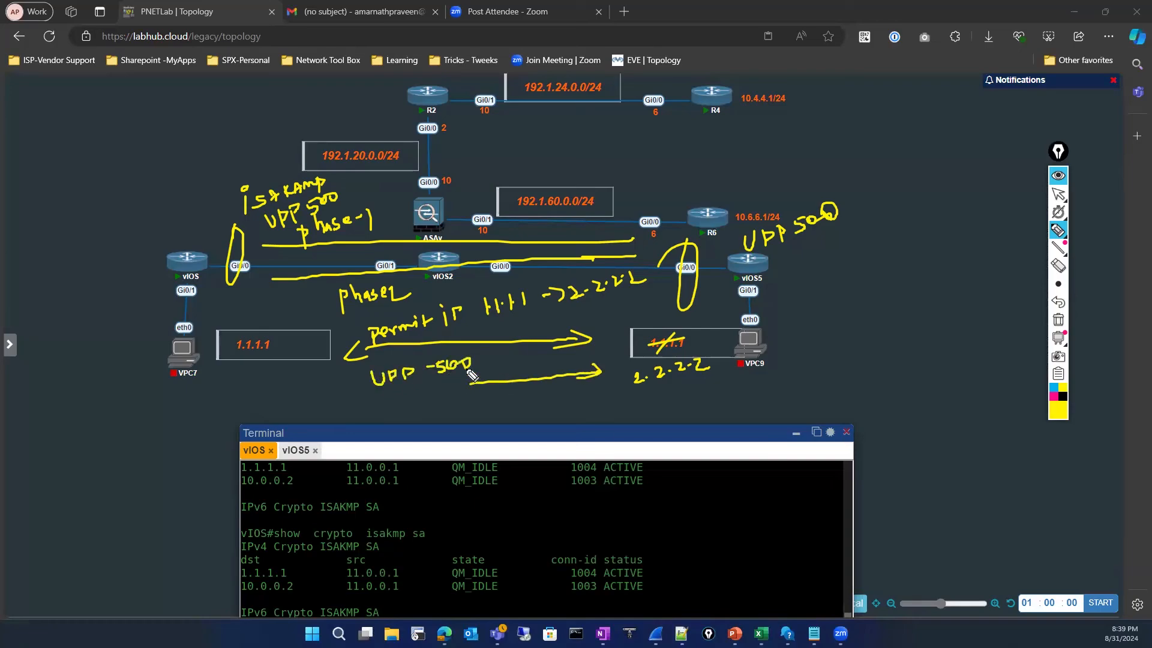
pyautogui.moveTo(472, 375)
pyautogui.mouseDown()
pyautogui.moveTo(499, 390)
pyautogui.moveTo(607, 345)
pyautogui.mouseUp()
pyautogui.moveTo(538, 392)
pyautogui.mouseDown()
pyautogui.moveTo(546, 400)
pyautogui.moveTo(592, 385)
pyautogui.moveTo(602, 395)
pyautogui.moveTo(652, 394)
pyautogui.mouseUp()
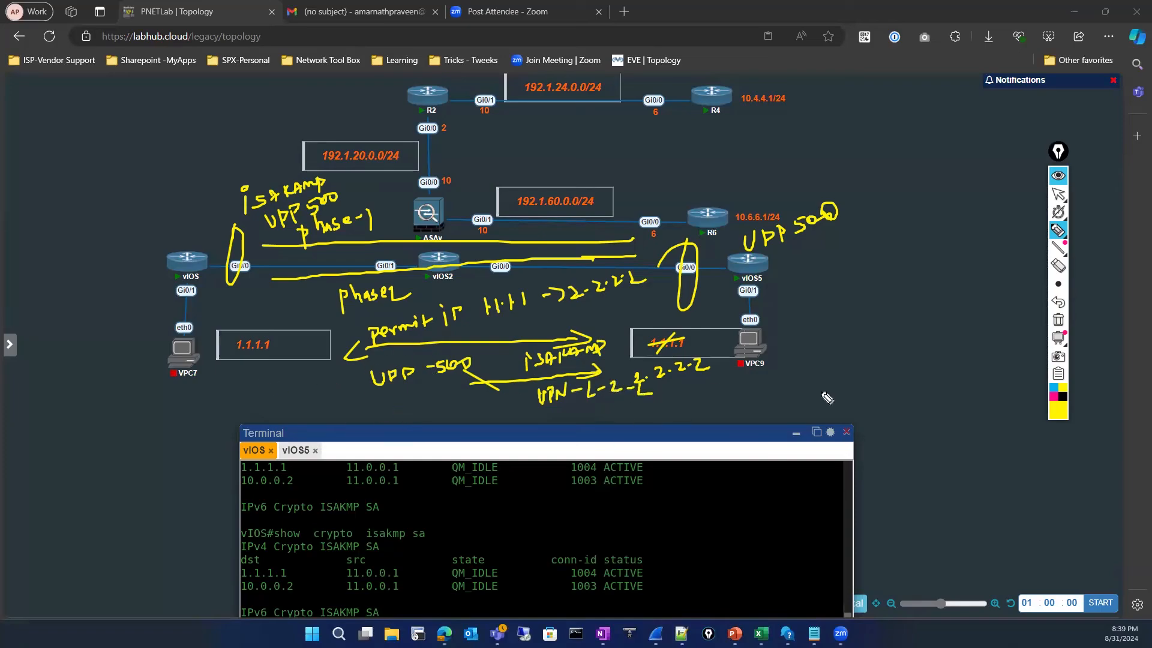
pyautogui.moveTo(719, 394)
pyautogui.mouseDown()
pyautogui.moveTo(784, 378)
pyautogui.moveTo(771, 374)
pyautogui.mouseUp()
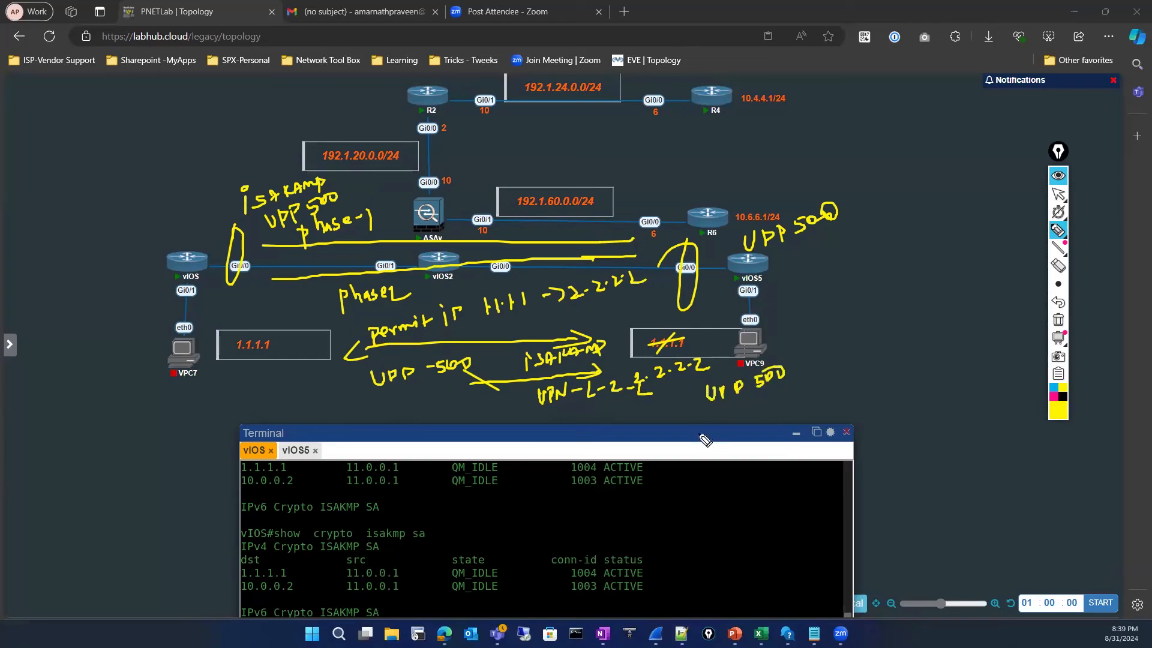
pyautogui.moveTo(595, 428); pyautogui.dragTo(556, 429)
# Step: Sketch a segmented packet labelled ESP in the empty area above vIOS and mark its payload as private
pyautogui.moveTo(70, 196)
pyautogui.mouseDown()
pyautogui.moveTo(174, 114)
pyautogui.moveTo(102, 198)
pyautogui.moveTo(71, 195)
pyautogui.mouseUp()
pyautogui.moveTo(77, 114)
pyautogui.mouseDown()
pyautogui.moveTo(79, 132)
pyautogui.moveTo(96, 127)
pyautogui.moveTo(71, 197)
pyautogui.mouseUp()
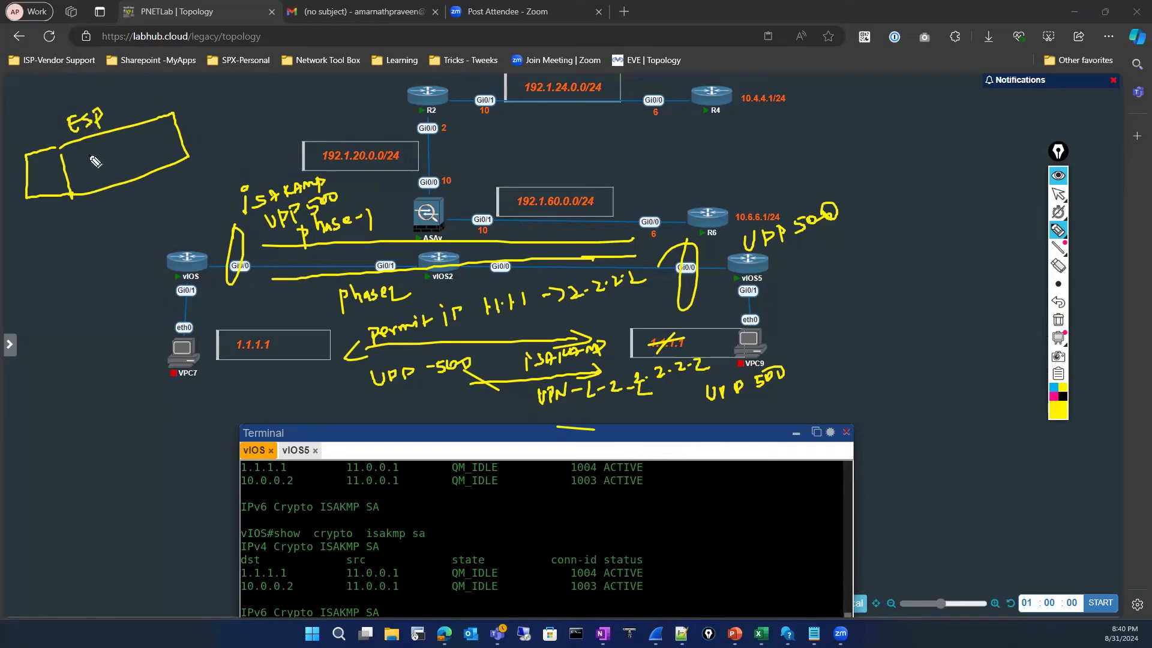
pyautogui.moveTo(87, 157)
pyautogui.mouseDown()
pyautogui.moveTo(88, 176)
pyautogui.moveTo(158, 148)
pyautogui.moveTo(155, 173)
pyautogui.mouseUp()
pyautogui.moveTo(175, 110)
pyautogui.mouseDown()
pyautogui.moveTo(198, 103)
pyautogui.moveTo(197, 156)
pyautogui.mouseUp()
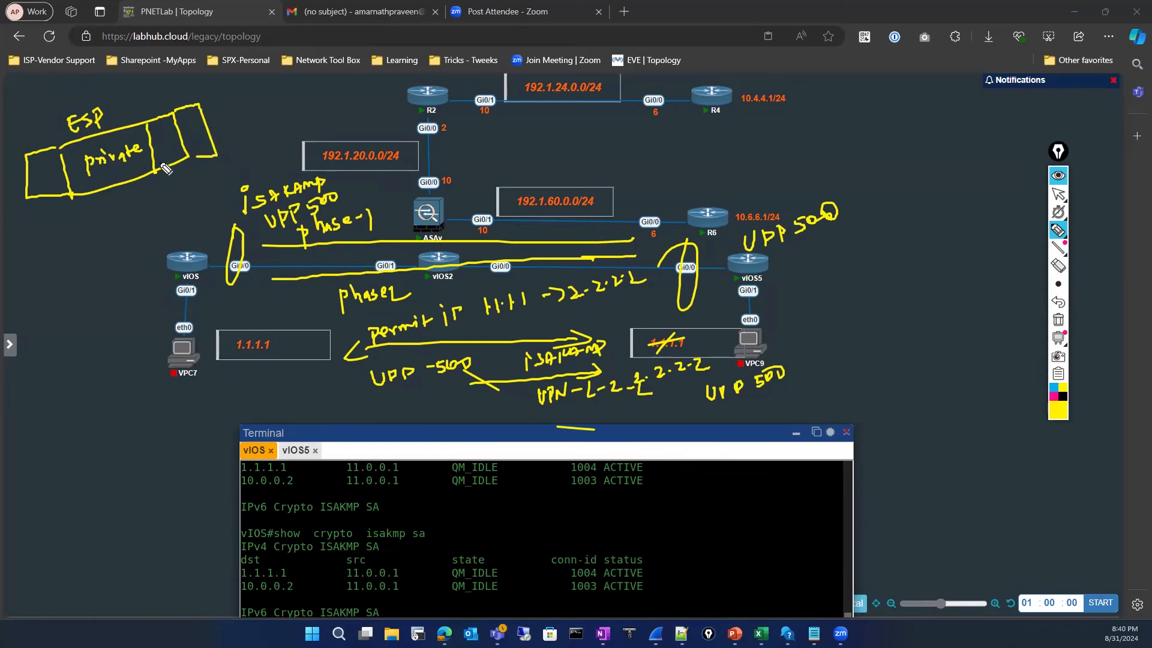
# Step: Change the pen to green and write 2.2.2.2 and 1.1.1.1 in the last two fields of the ESP packet
pyautogui.click(1058, 414)
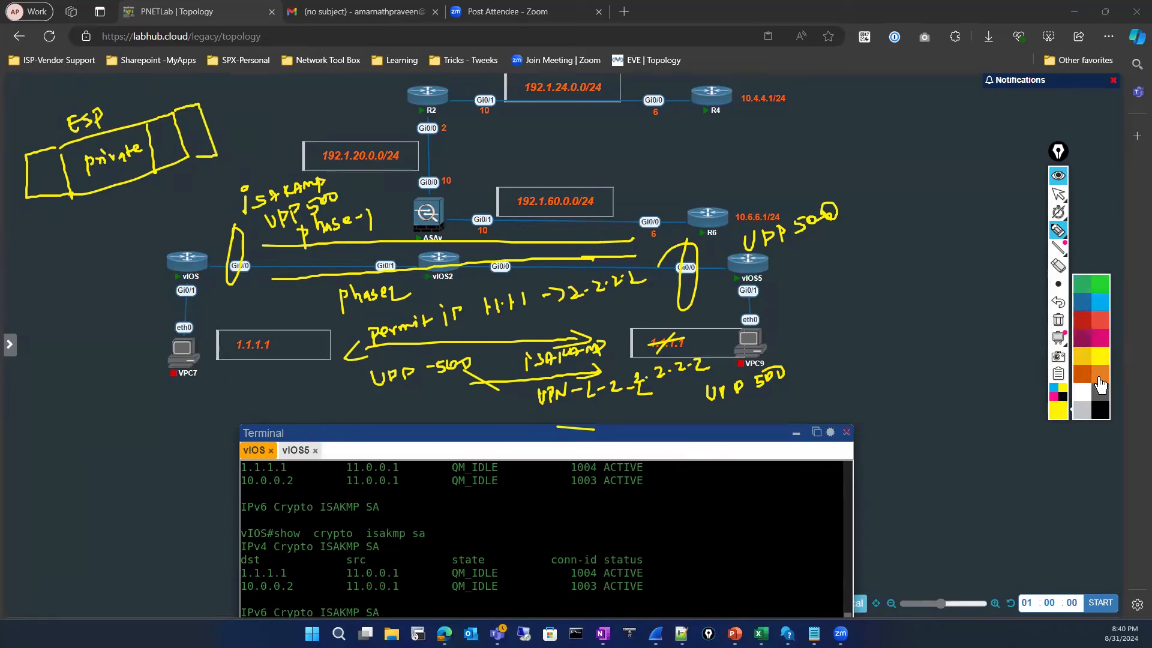
pyautogui.click(1101, 288)
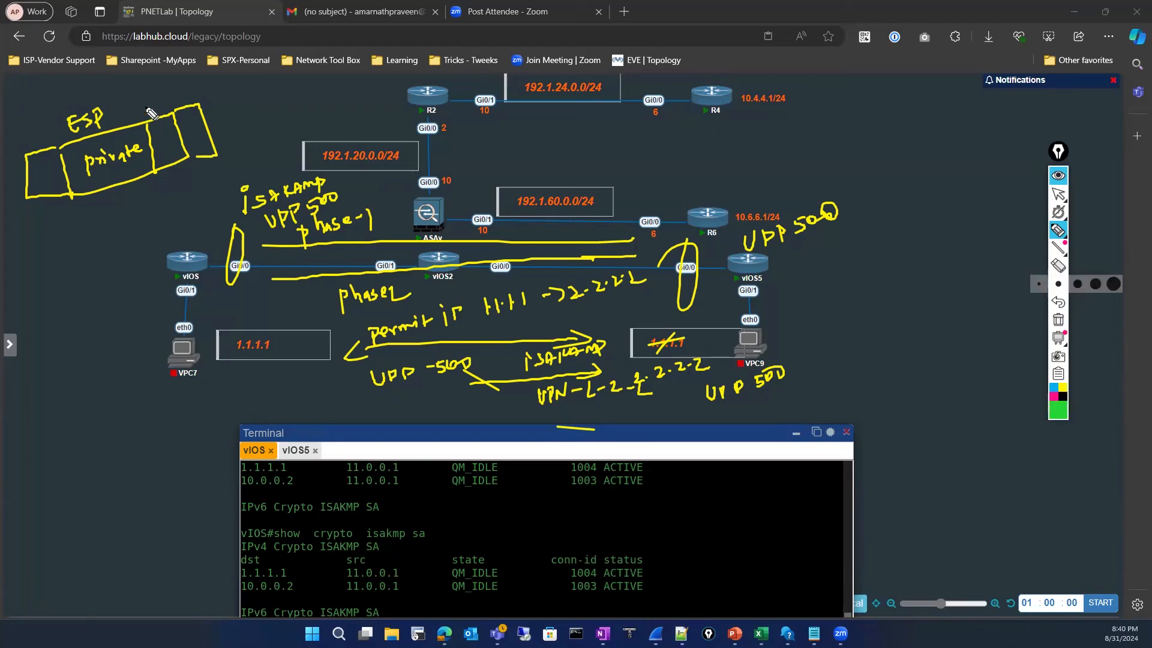
pyautogui.moveTo(193, 126)
pyautogui.mouseDown()
pyautogui.moveTo(204, 133)
pyautogui.moveTo(263, 110)
pyautogui.mouseUp()
pyautogui.click(211, 126)
pyautogui.click(229, 116)
pyautogui.click(246, 111)
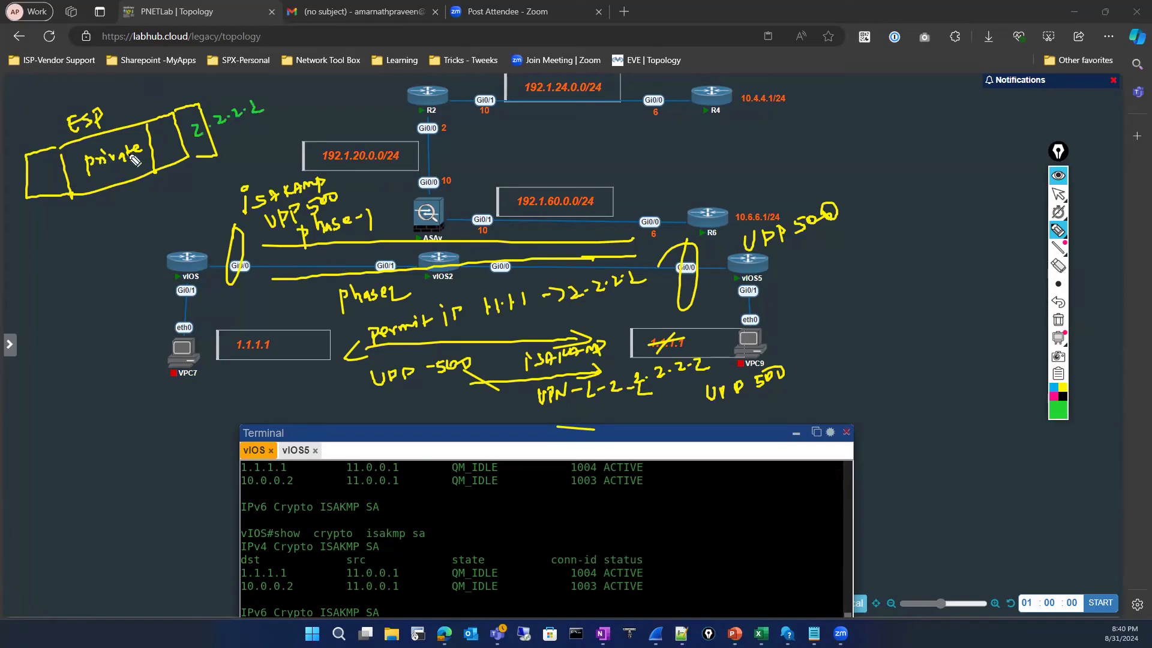
pyautogui.click(162, 158)
pyautogui.moveTo(156, 155); pyautogui.dragTo(179, 160)
pyautogui.click(174, 157)
pyautogui.click(183, 156)
pyautogui.moveTo(187, 148); pyautogui.dragTo(189, 160)
# Step: Draw an arrow up from vIOS, hatch the ESP packet's private and address fields, and mark its first field and vIOS's Gi0/0
pyautogui.moveTo(173, 207)
pyautogui.mouseDown()
pyautogui.moveTo(179, 270)
pyautogui.moveTo(187, 227)
pyautogui.mouseUp()
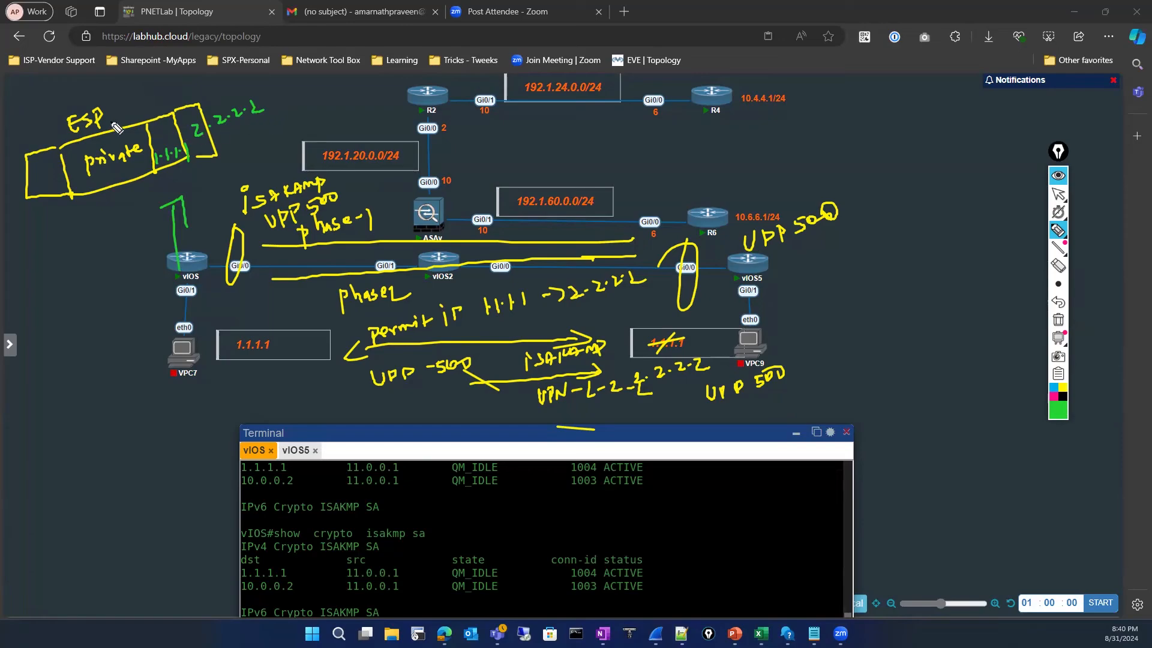
pyautogui.moveTo(99, 129); pyautogui.dragTo(75, 184)
pyautogui.moveTo(136, 130); pyautogui.dragTo(113, 176)
pyautogui.moveTo(168, 121)
pyautogui.mouseDown()
pyautogui.moveTo(155, 169)
pyautogui.moveTo(180, 154)
pyautogui.mouseUp()
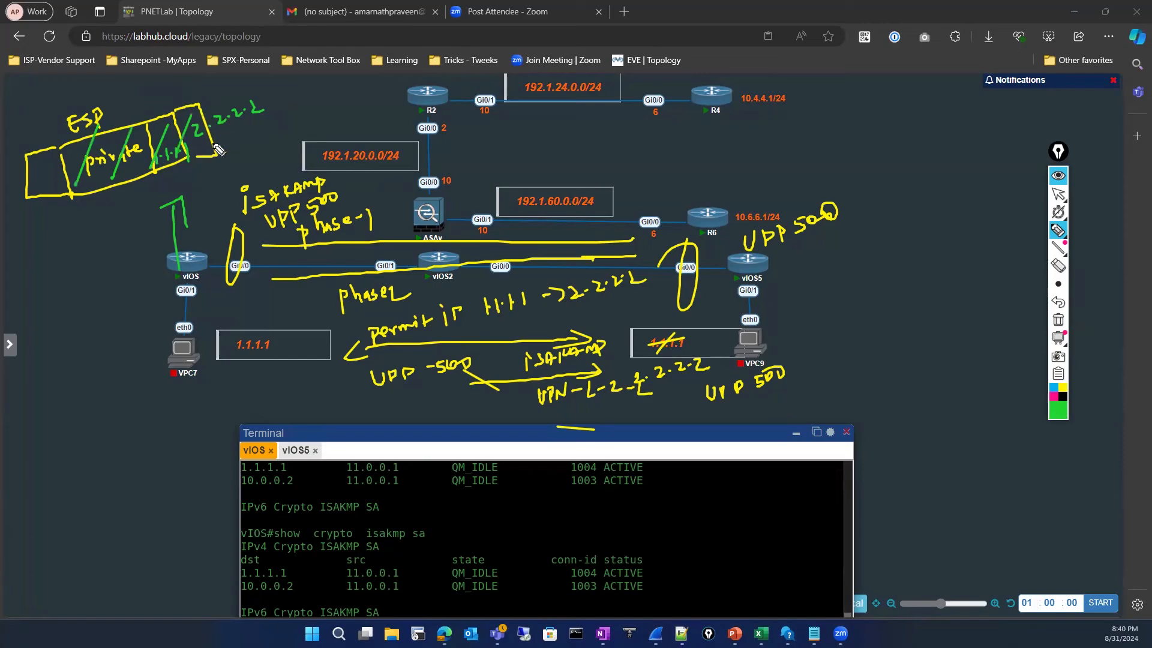
pyautogui.moveTo(207, 115); pyautogui.dragTo(194, 145)
pyautogui.moveTo(225, 111); pyautogui.dragTo(214, 141)
pyautogui.moveTo(28, 174); pyautogui.dragTo(61, 167)
pyautogui.moveTo(214, 239); pyautogui.dragTo(229, 247)
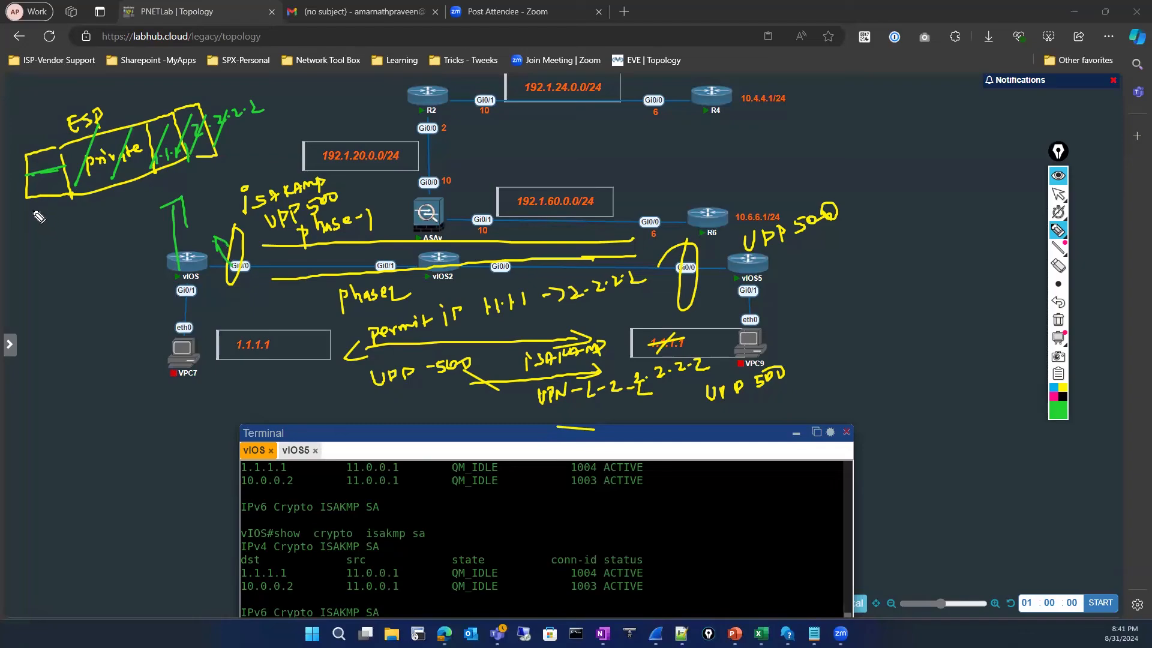
# Step: Write 10.0.0.1 -> public above the ESP packet and draw an arrow from its first field down to 11.0.0.1
pyautogui.moveTo(14, 122); pyautogui.dragTo(12, 136)
pyautogui.moveTo(22, 120)
pyautogui.mouseDown()
pyautogui.moveTo(101, 94)
pyautogui.moveTo(122, 107)
pyautogui.moveTo(137, 96)
pyautogui.mouseUp()
pyautogui.moveTo(139, 85); pyautogui.dragTo(160, 95)
pyautogui.moveTo(169, 87); pyautogui.dragTo(172, 94)
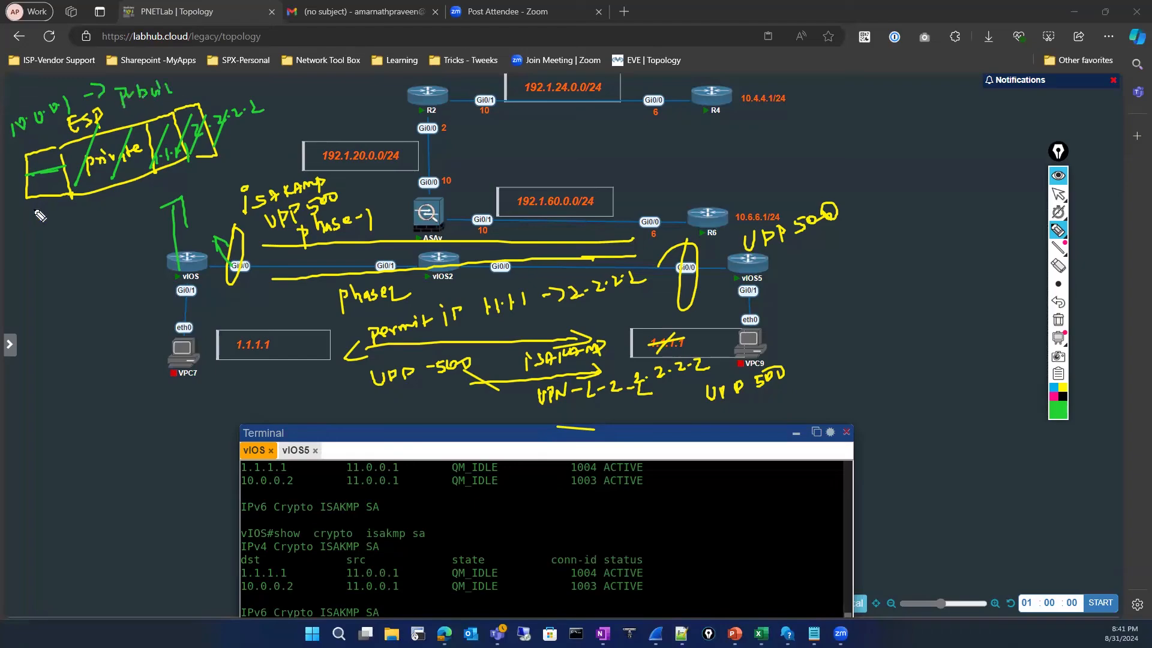
pyautogui.moveTo(38, 206); pyautogui.dragTo(37, 227)
pyautogui.moveTo(32, 226)
pyautogui.mouseDown()
pyautogui.moveTo(42, 223)
pyautogui.moveTo(35, 273)
pyautogui.moveTo(92, 263)
pyautogui.mouseUp()
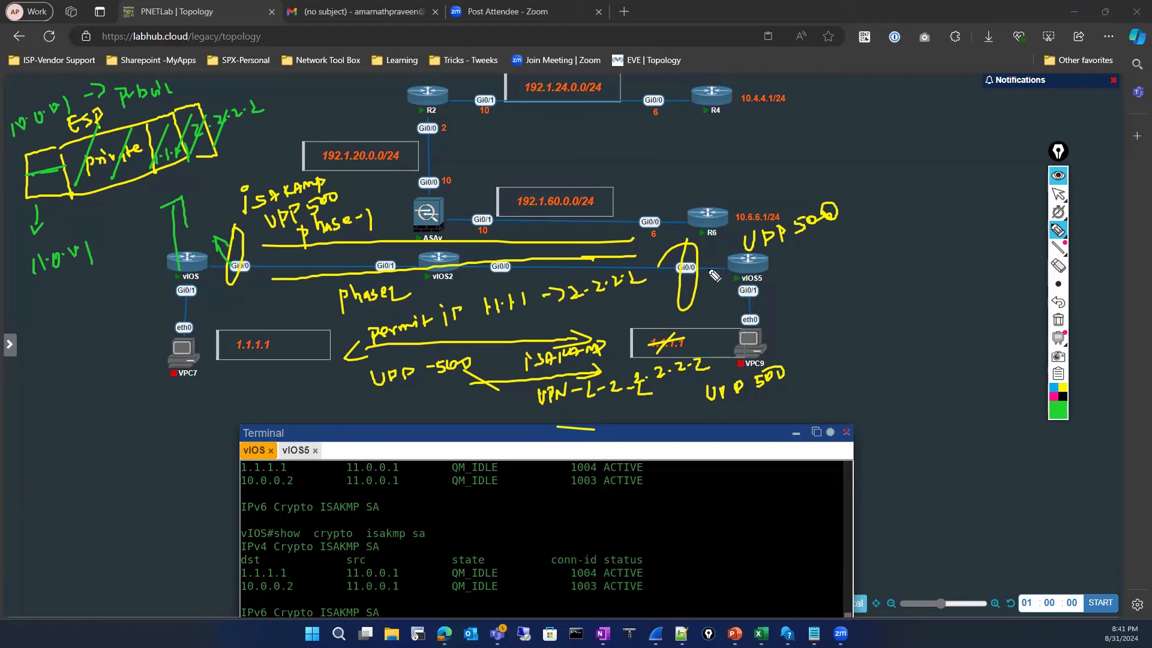
# Step: Write 11.0.0.1 below vIOS5's Gi0/0 interface and a boxed 10.0.0.1 below vIOS's Gi0/0 interface
pyautogui.moveTo(703, 311)
pyautogui.mouseDown()
pyautogui.moveTo(705, 299)
pyautogui.moveTo(711, 309)
pyautogui.moveTo(743, 296)
pyautogui.moveTo(755, 313)
pyautogui.mouseUp()
pyautogui.click(716, 303)
pyautogui.click(730, 300)
pyautogui.moveTo(227, 293)
pyautogui.mouseDown()
pyautogui.moveTo(227, 313)
pyautogui.moveTo(234, 295)
pyautogui.moveTo(277, 293)
pyautogui.moveTo(293, 309)
pyautogui.mouseUp()
pyautogui.click(254, 303)
pyautogui.click(284, 294)
pyautogui.moveTo(229, 287)
pyautogui.mouseDown()
pyautogui.moveTo(297, 303)
pyautogui.moveTo(264, 286)
pyautogui.mouseUp()
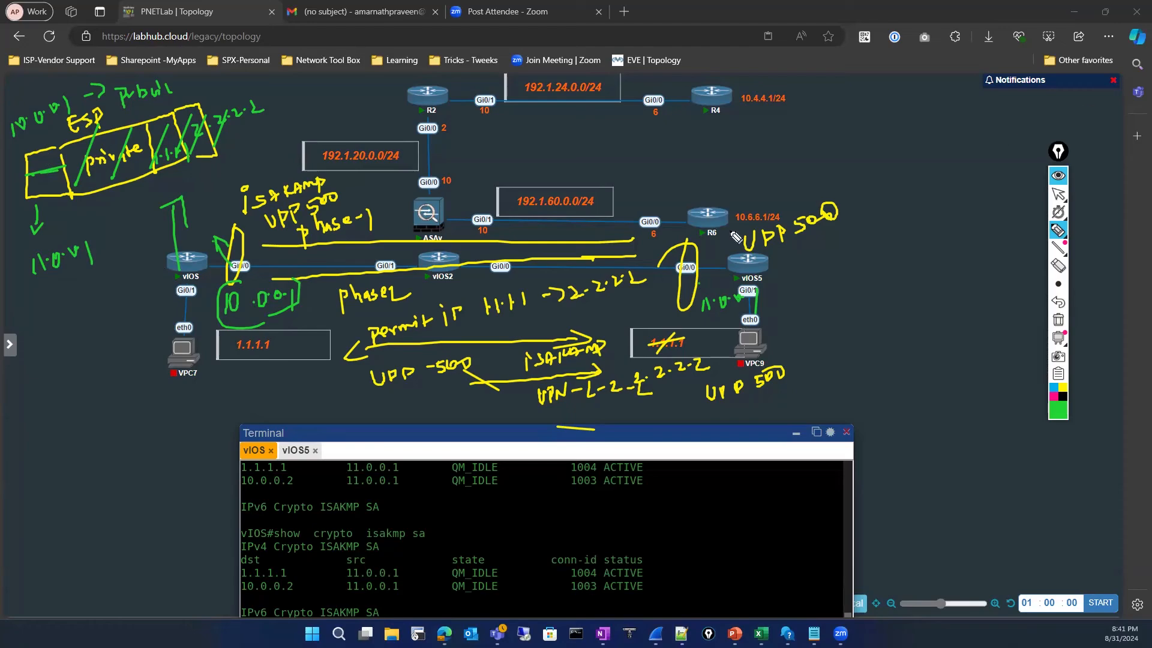
# Step: Switch to the IKE-1 slide in PowerPoint, label the last two exchanges MM3 and MM4, and bracket their NAT-D notes
pyautogui.click(1057, 193)
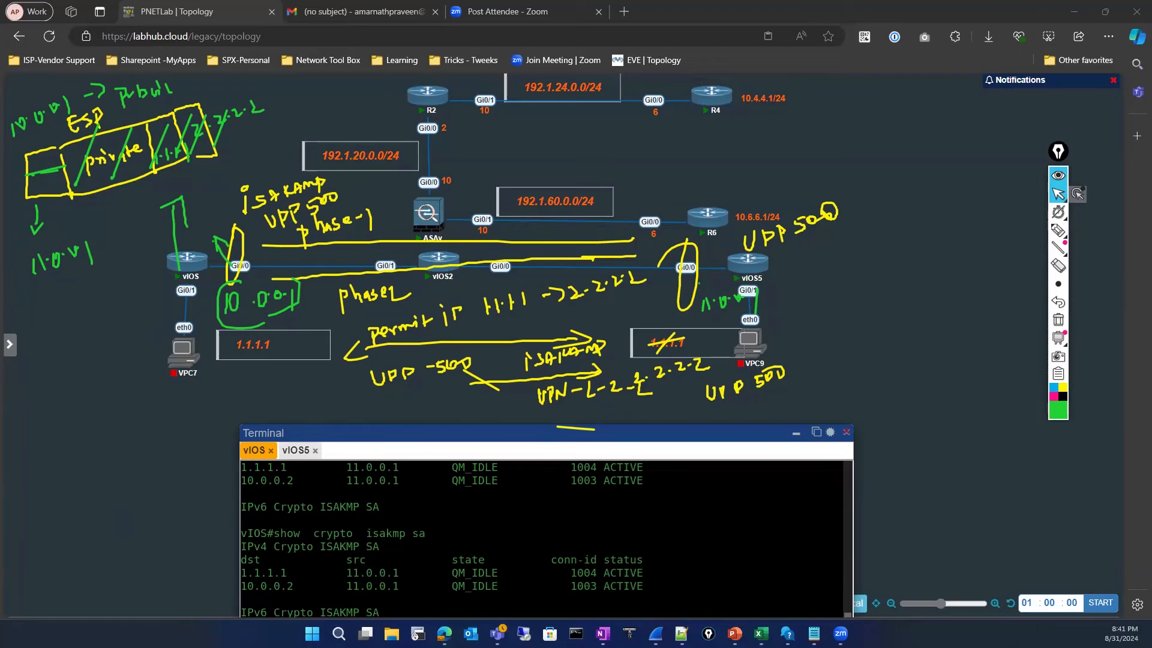
pyautogui.click(735, 633)
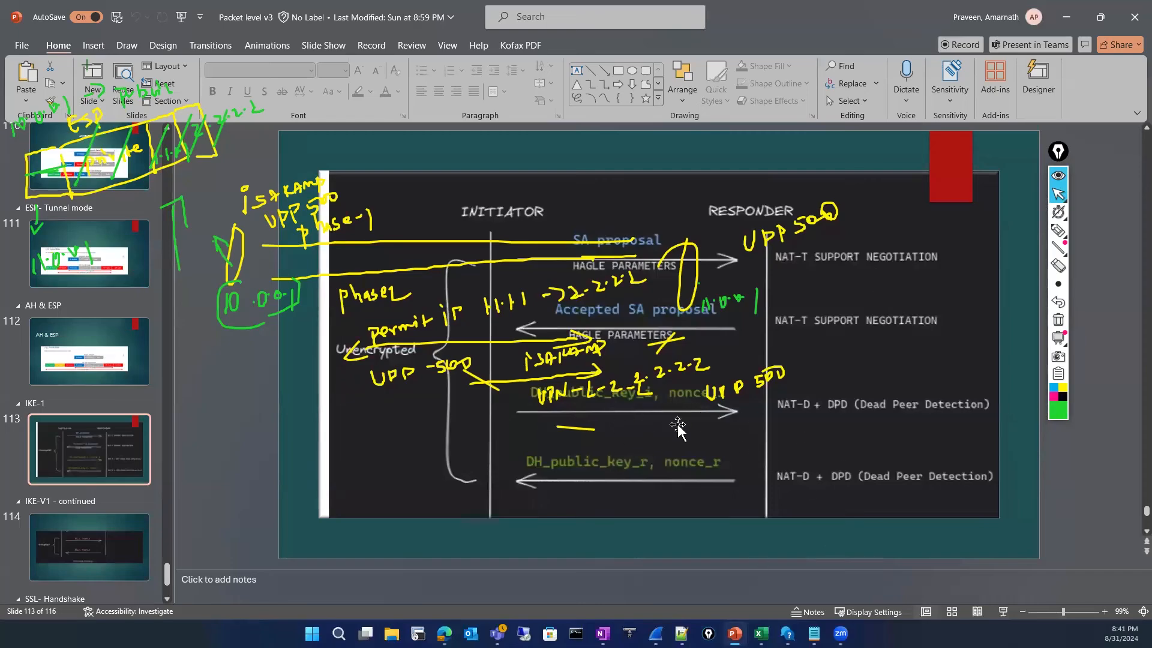
pyautogui.click(1058, 231)
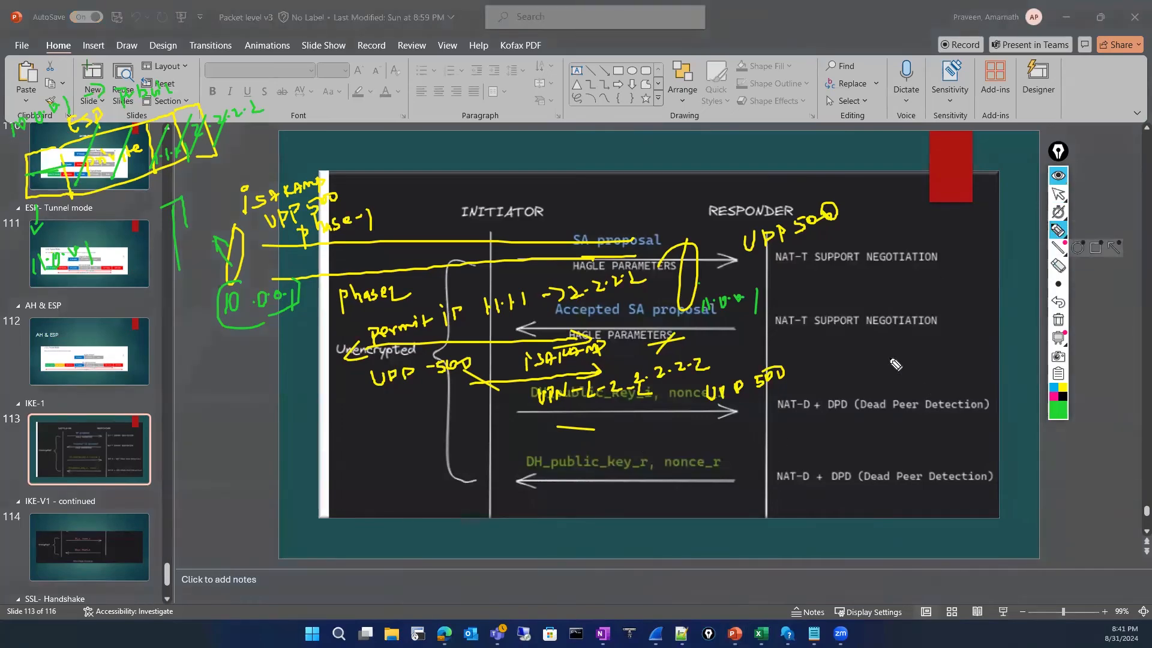
pyautogui.moveTo(786, 391); pyautogui.dragTo(823, 389)
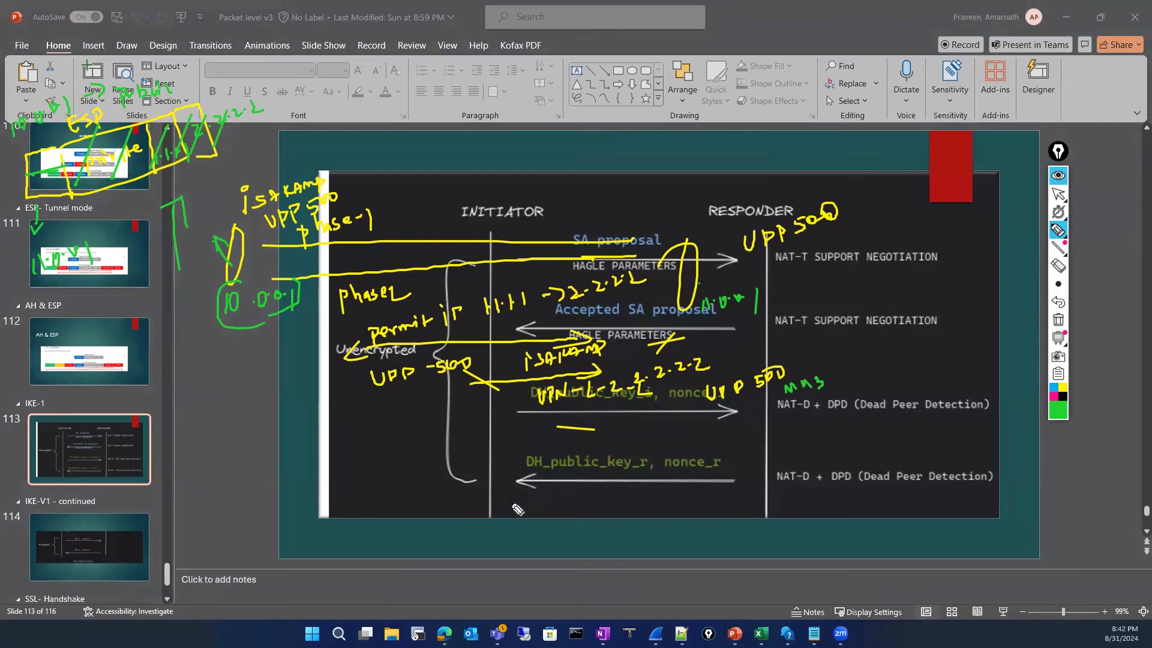
pyautogui.moveTo(515, 507); pyautogui.dragTo(547, 508)
pyautogui.moveTo(781, 399)
pyautogui.mouseDown()
pyautogui.moveTo(773, 456)
pyautogui.moveTo(807, 473)
pyautogui.mouseUp()
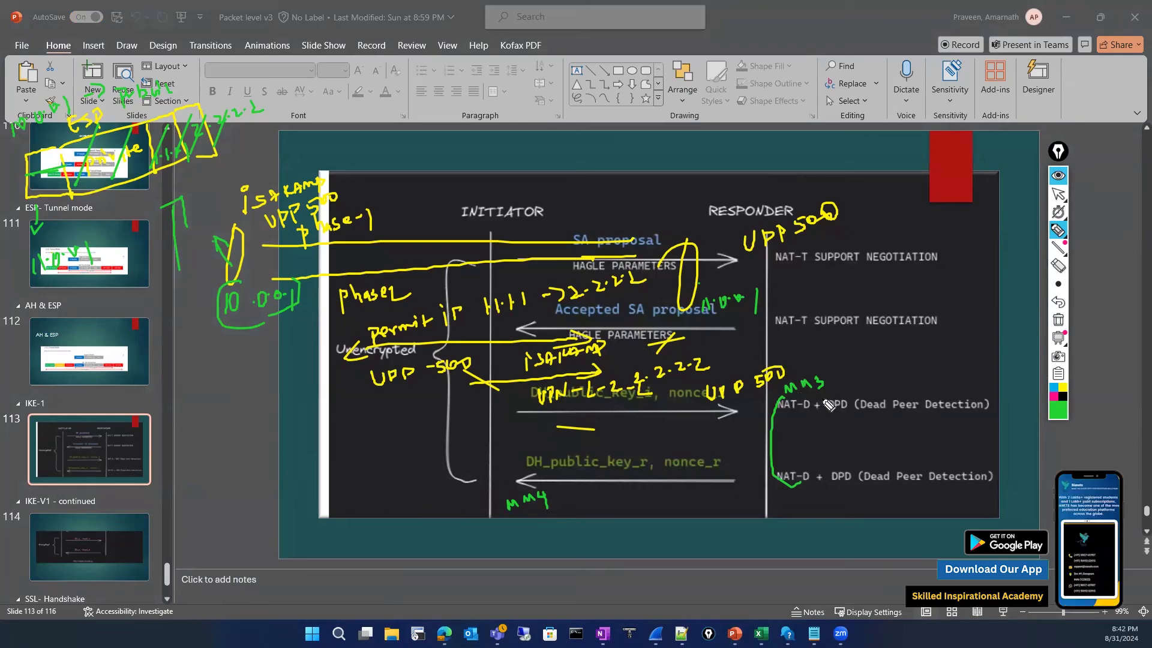
# Step: Write UDP 4500 above each of the two NAT-D + DPD notes on the IKE-1 slide
pyautogui.moveTo(850, 367); pyautogui.dragTo(859, 366)
pyautogui.moveTo(864, 364)
pyautogui.mouseDown()
pyautogui.moveTo(918, 363)
pyautogui.moveTo(948, 342)
pyautogui.mouseUp()
pyautogui.moveTo(861, 434); pyautogui.dragTo(880, 438)
pyautogui.moveTo(886, 449)
pyautogui.mouseDown()
pyautogui.moveTo(895, 437)
pyautogui.moveTo(949, 433)
pyautogui.mouseUp()
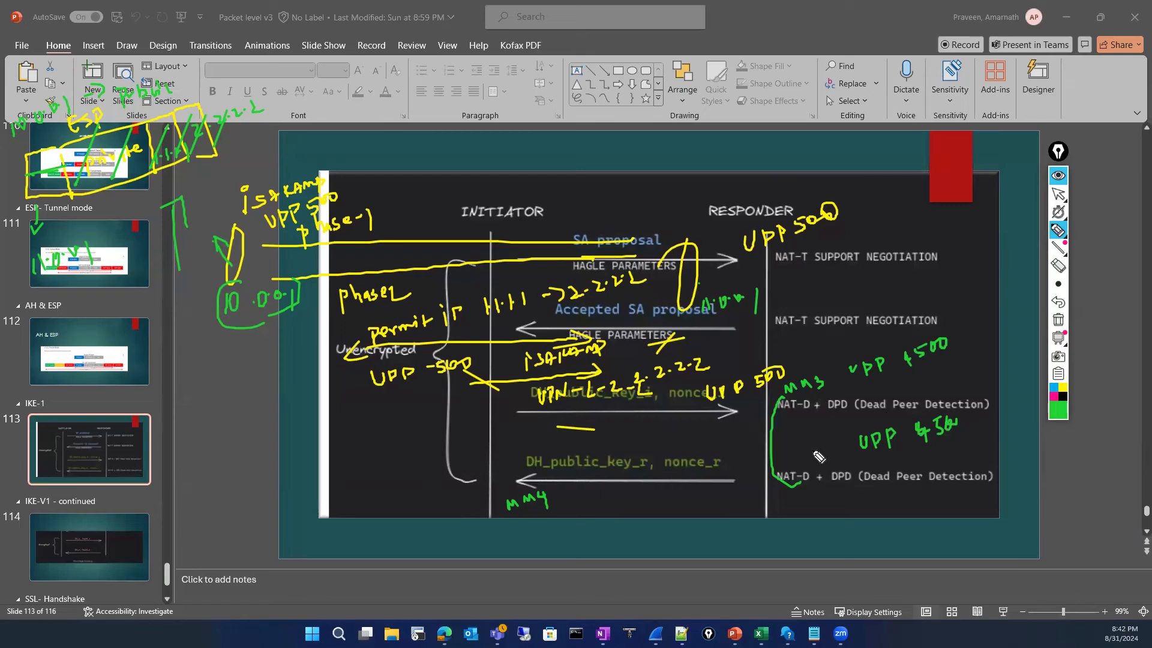
# Step: Switch to the ISAKMP debug log in Notepad++, maximize its window and clear all pen annotations from the screen
pyautogui.click(1058, 194)
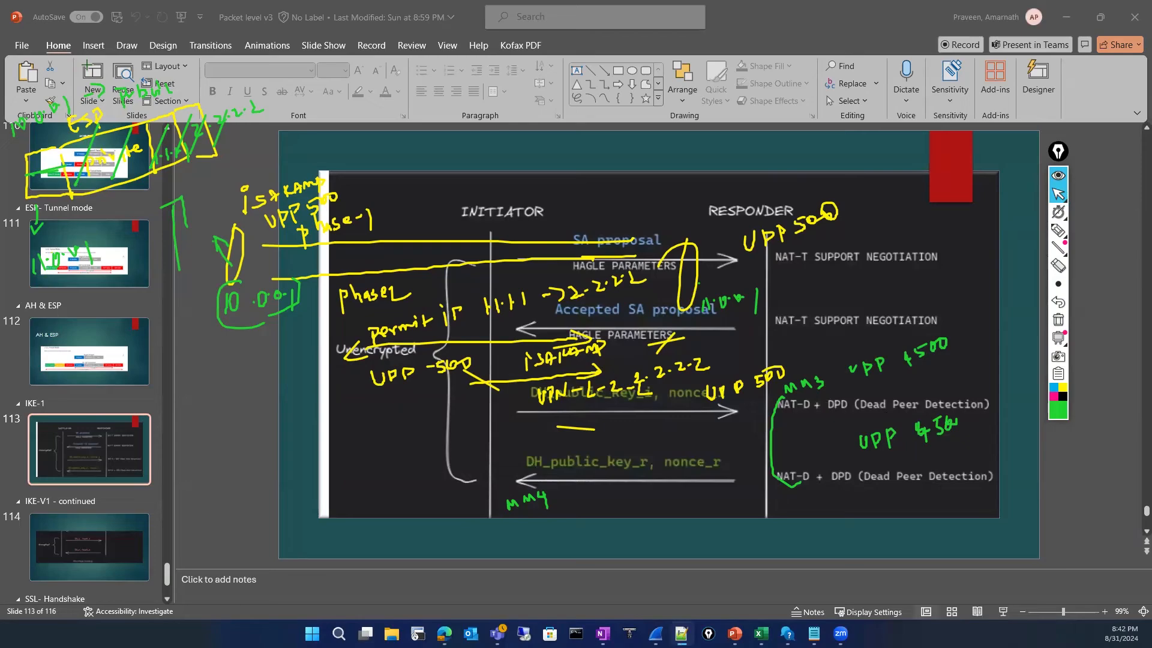
pyautogui.hotkey('alt', 'Tab')
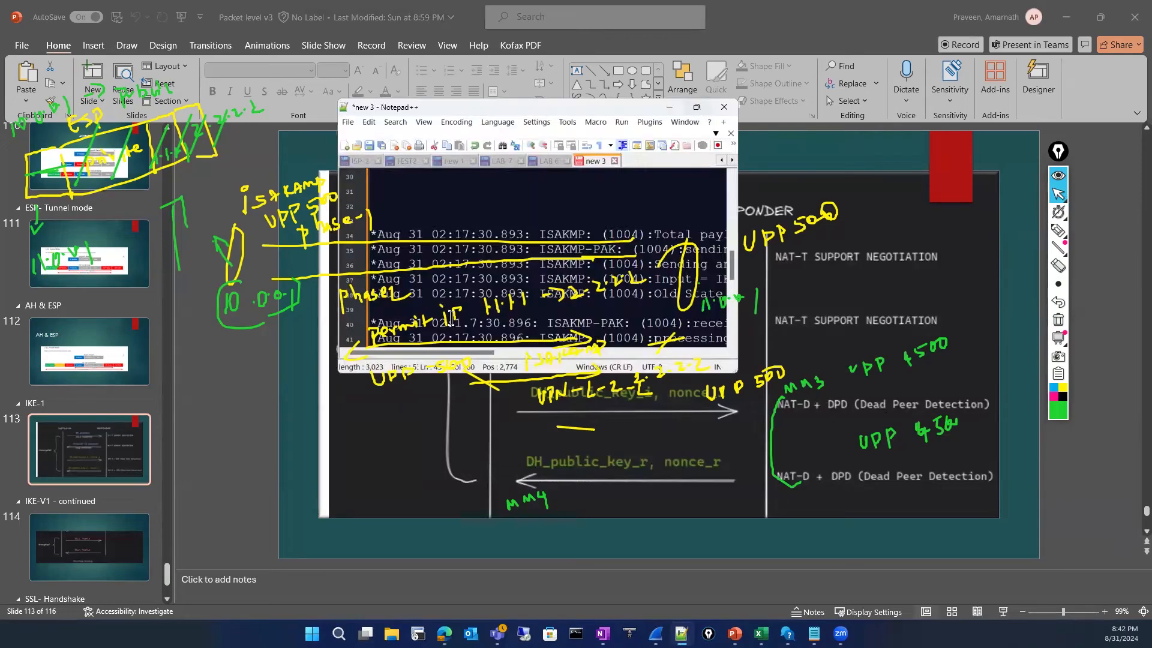
pyautogui.click(697, 106)
pyautogui.click(1058, 319)
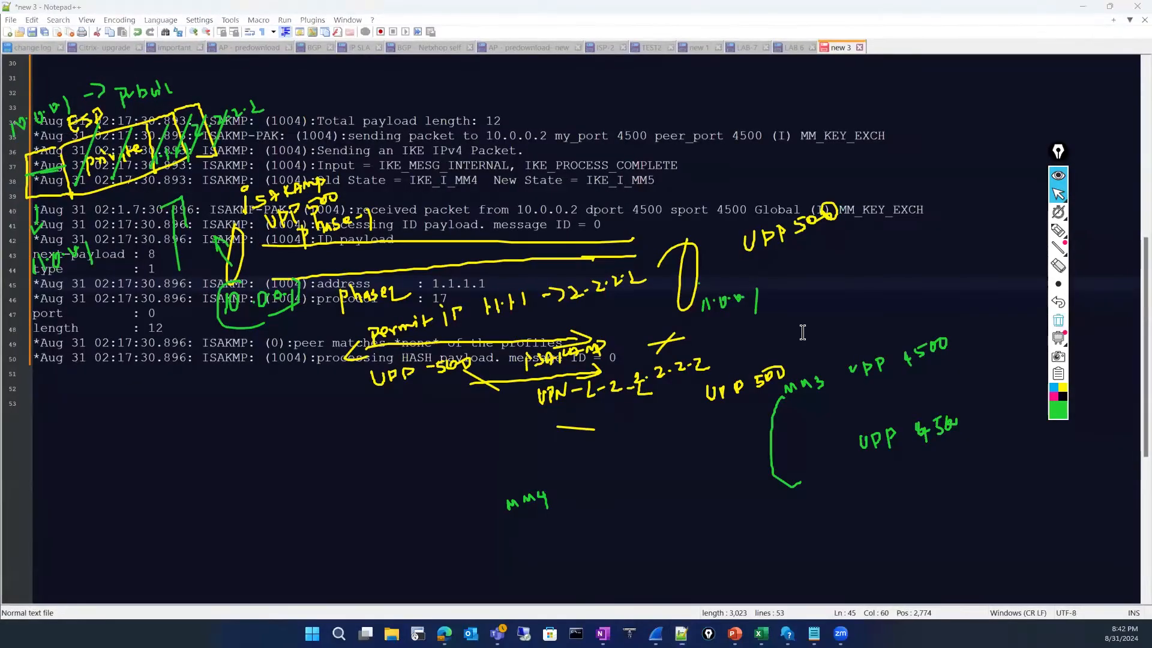
pyautogui.scroll(2, 392, 271)
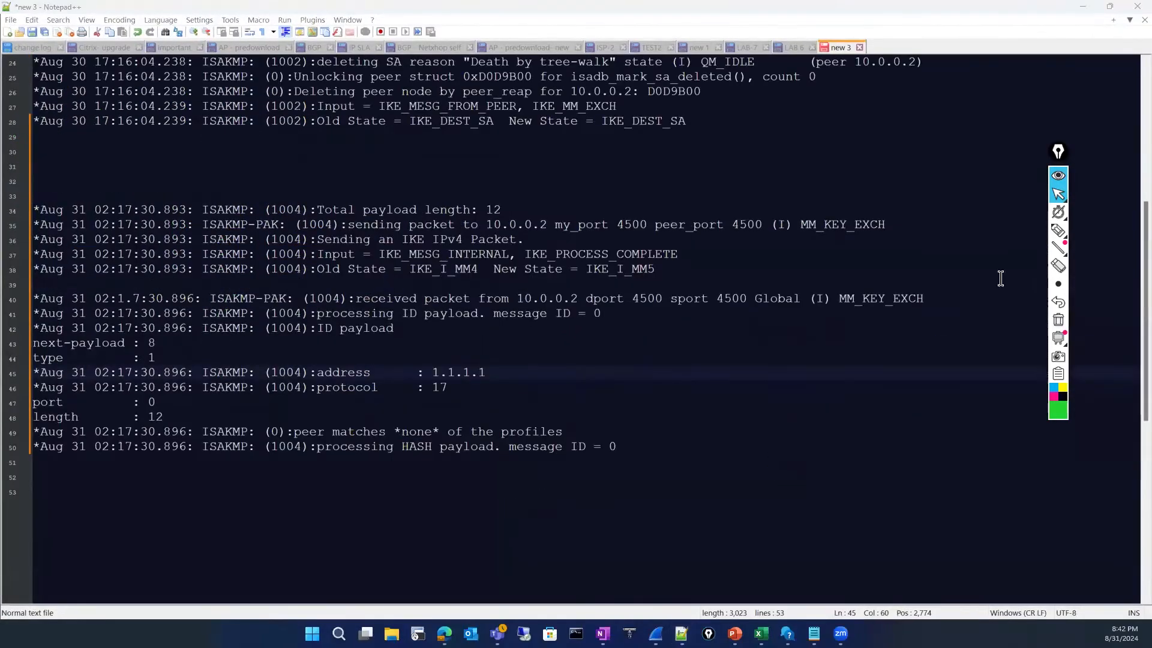
# Step: Circle my_port 4500 and the destination 10.0.0.2 in green on the log's sending packet line
pyautogui.click(1057, 234)
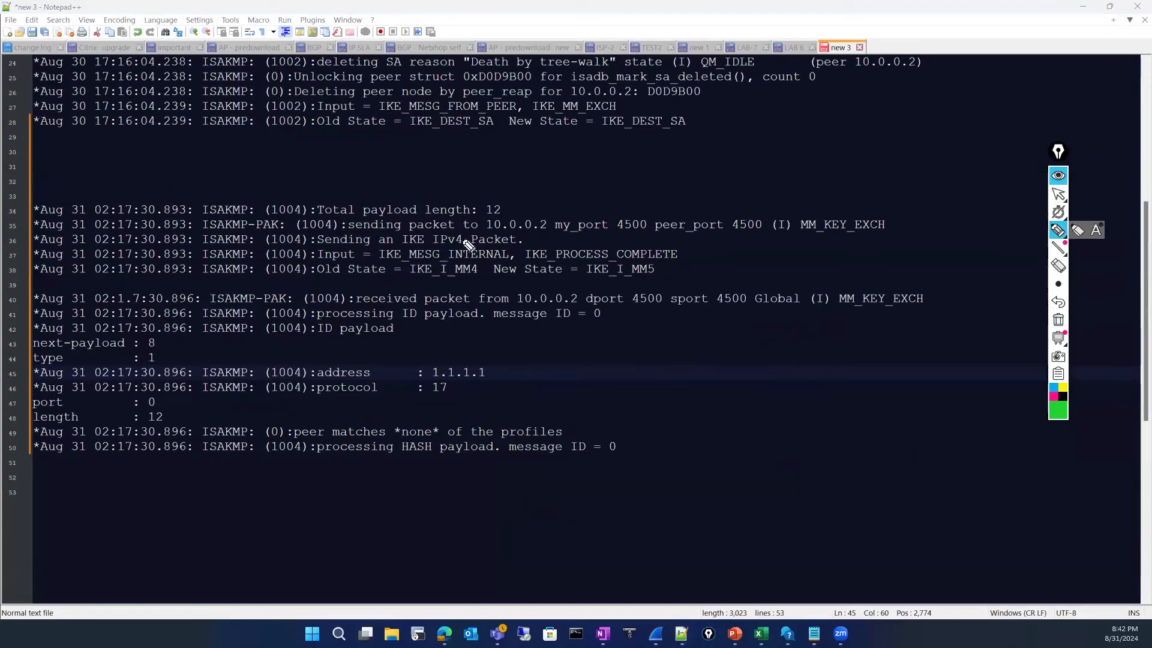
pyautogui.moveTo(1064, 404)
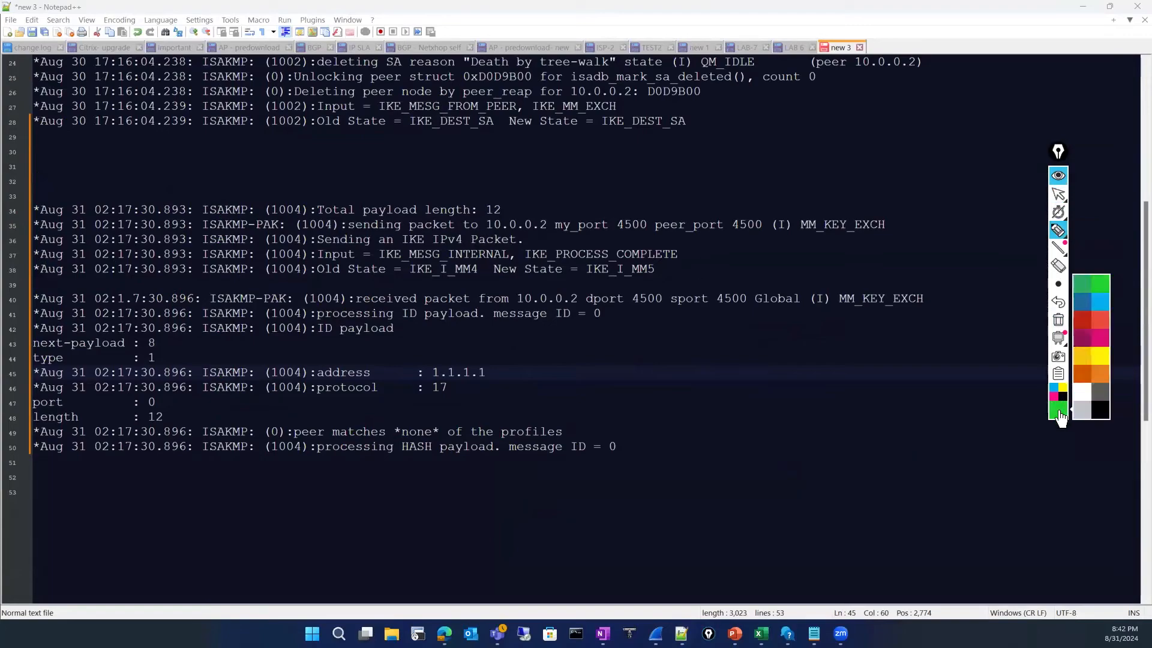
pyautogui.click(1103, 297)
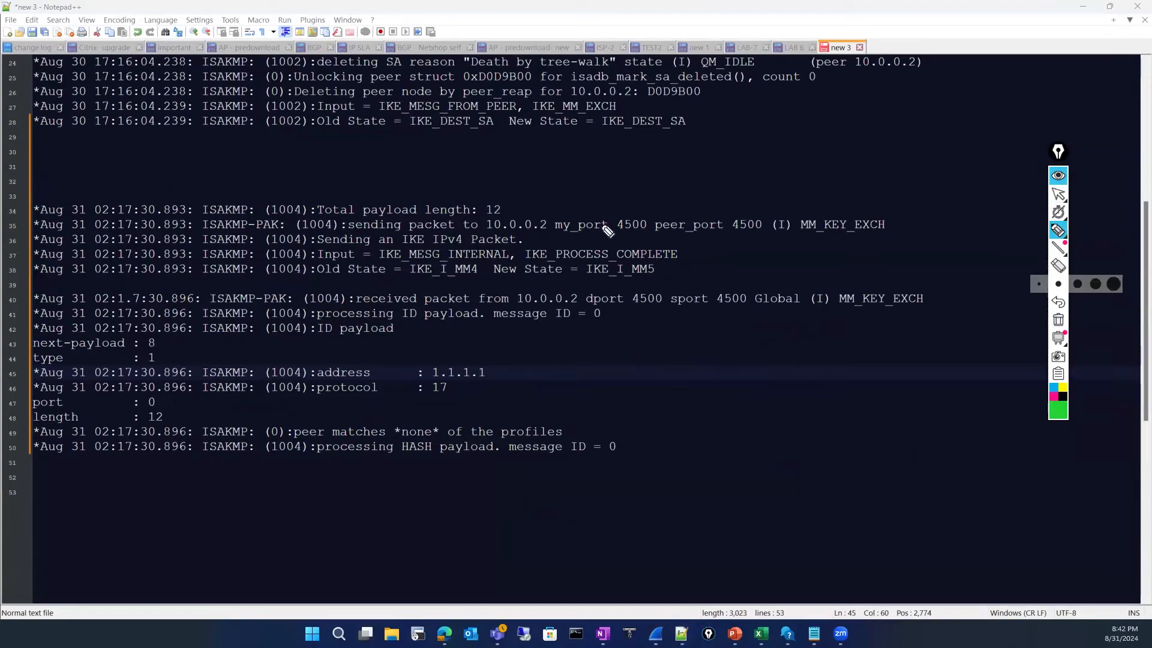
pyautogui.moveTo(646, 206)
pyautogui.mouseDown()
pyautogui.moveTo(666, 209)
pyautogui.moveTo(639, 205)
pyautogui.mouseUp()
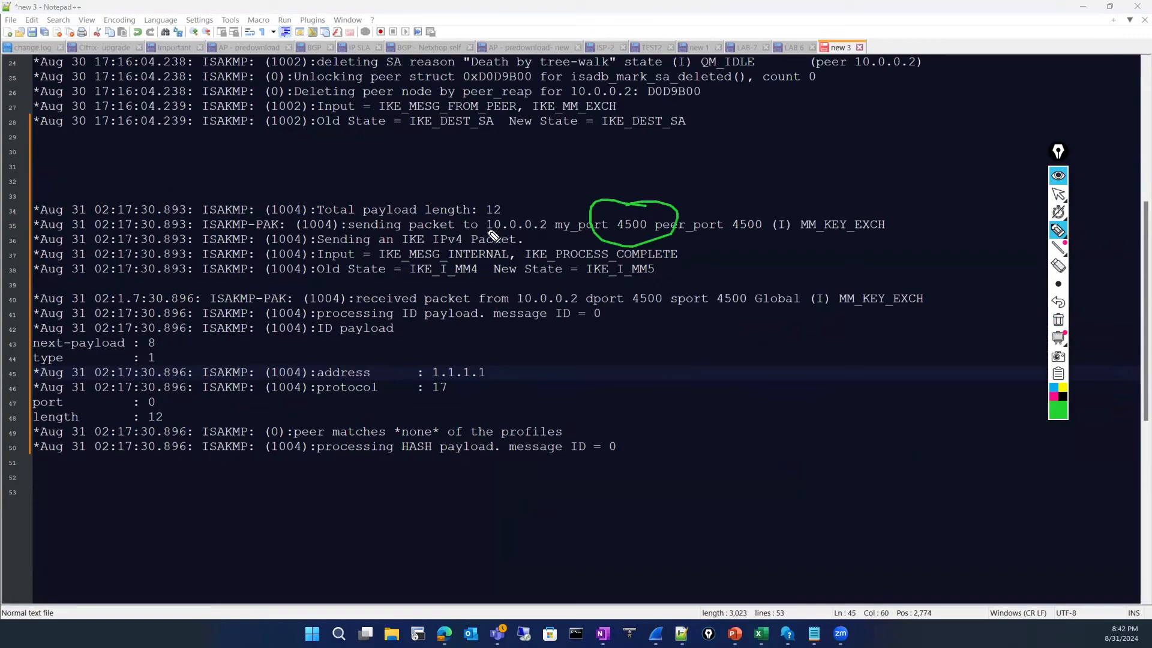
pyautogui.moveTo(502, 214)
pyautogui.mouseDown()
pyautogui.moveTo(552, 242)
pyautogui.moveTo(506, 221)
pyautogui.mouseUp()
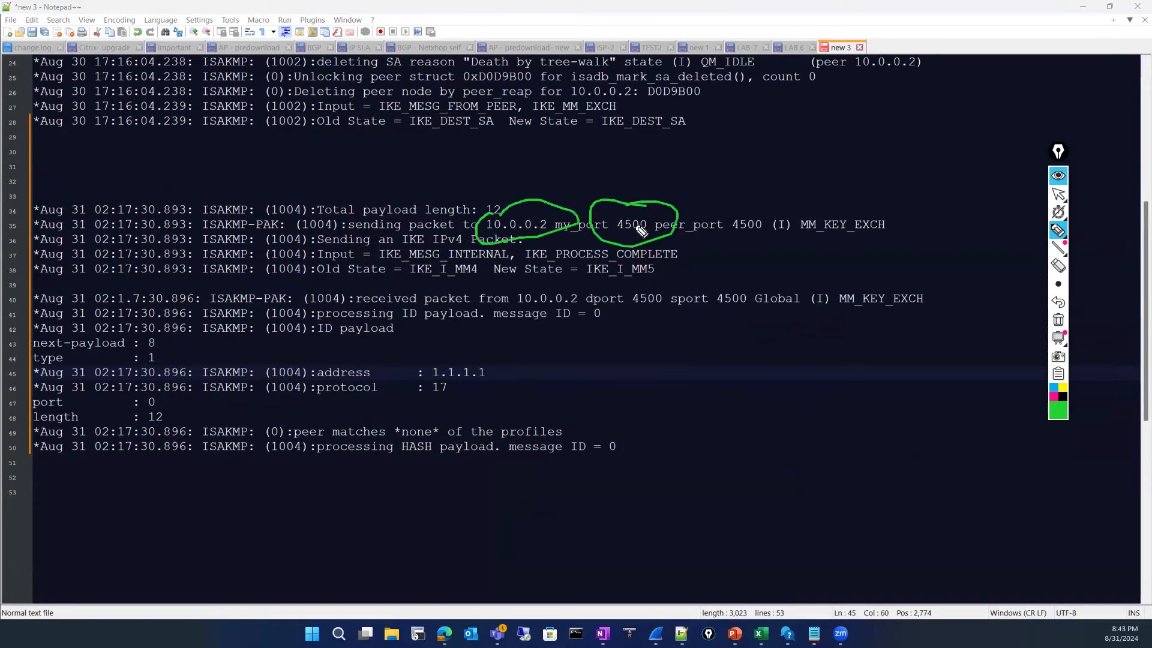
# Step: Draw a tick from the circled port 4500, and circle 10.0.0.2 dport 4500 on the received packet line in green
pyautogui.moveTo(677, 212); pyautogui.dragTo(720, 170)
pyautogui.moveTo(651, 275)
pyautogui.mouseDown()
pyautogui.moveTo(723, 336)
pyautogui.moveTo(575, 277)
pyautogui.mouseUp()
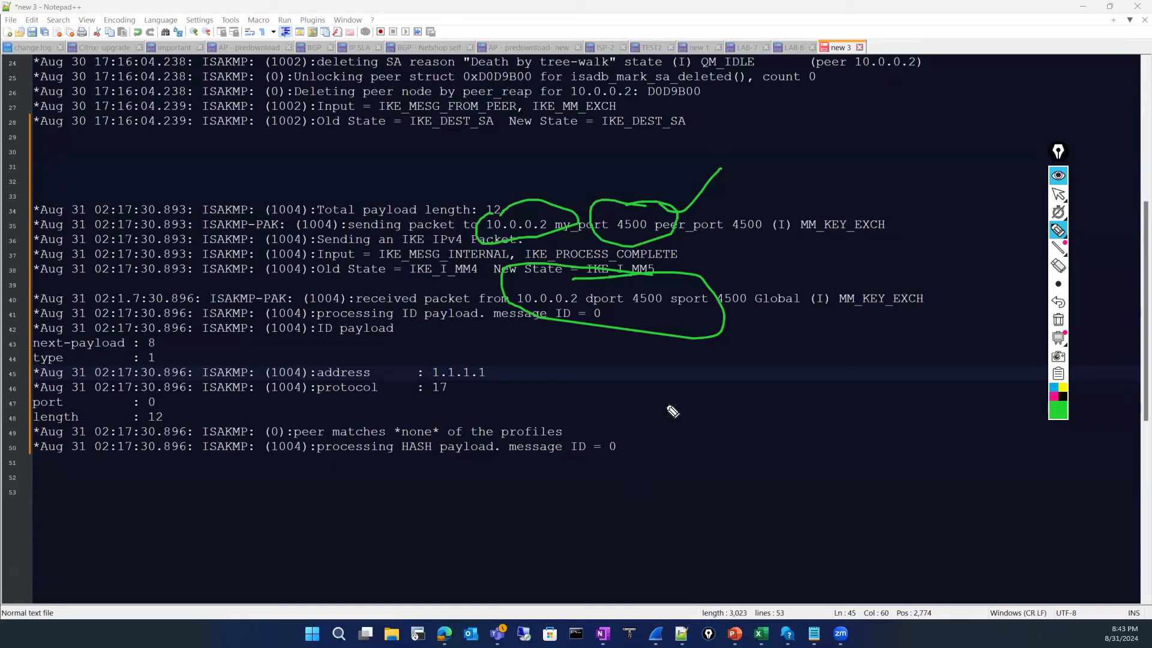
# Step: Write DH in green and again in blue as two facing peers below the log, with a small blue mark beneath each
pyautogui.moveTo(695, 419); pyautogui.dragTo(732, 420)
pyautogui.click(1054, 388)
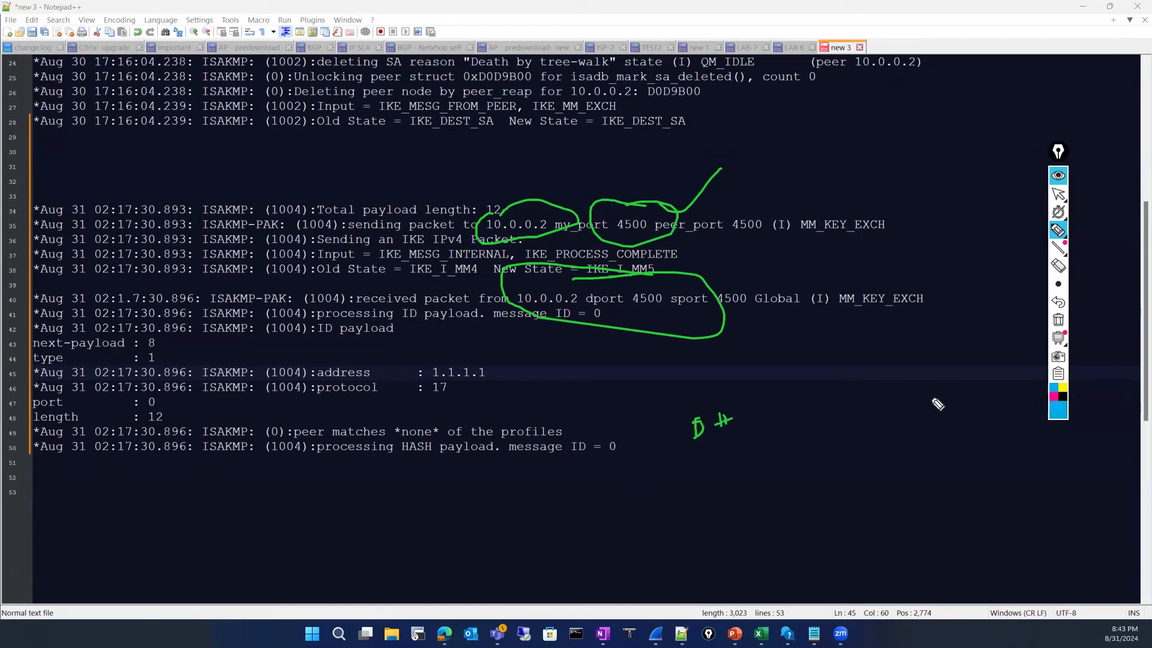
pyautogui.moveTo(926, 408)
pyautogui.mouseDown()
pyautogui.moveTo(922, 428)
pyautogui.moveTo(947, 421)
pyautogui.mouseUp()
pyautogui.moveTo(953, 400); pyautogui.dragTo(958, 409)
pyautogui.moveTo(726, 513); pyautogui.dragTo(724, 526)
pyautogui.click(934, 473)
pyautogui.moveTo(934, 473); pyautogui.dragTo(923, 489)
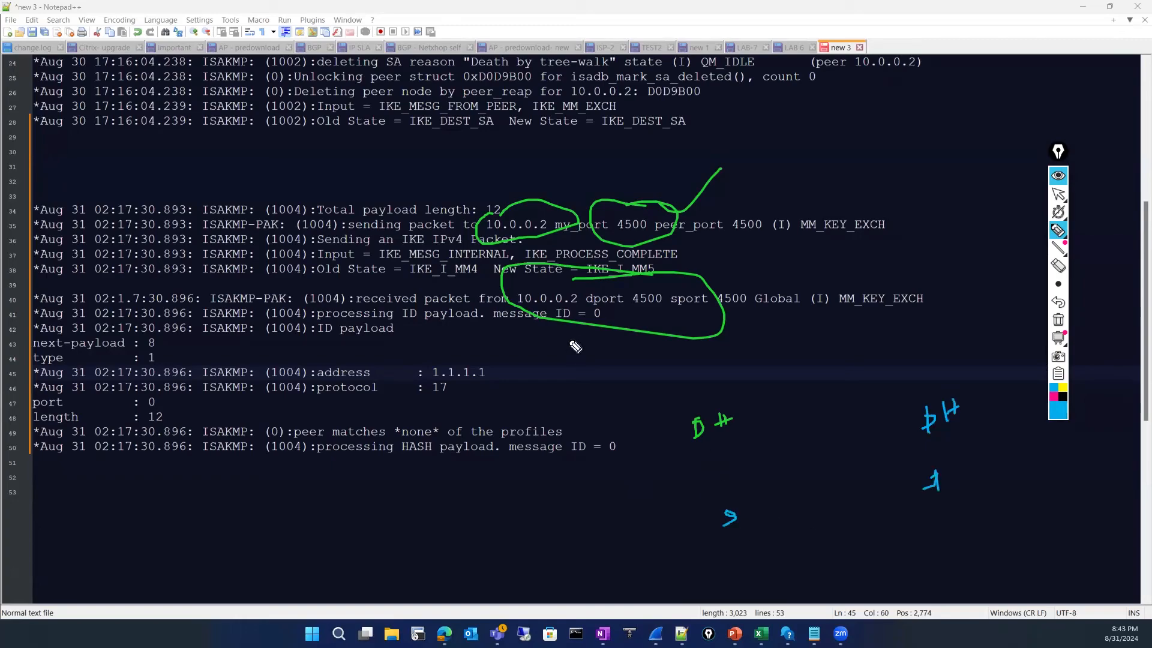
# Step: Write NONCE in blue above each peer's DH label
pyautogui.moveTo(690, 402); pyautogui.dragTo(699, 382)
pyautogui.moveTo(707, 391); pyautogui.dragTo(763, 383)
pyautogui.moveTo(855, 378)
pyautogui.mouseDown()
pyautogui.moveTo(864, 361)
pyautogui.moveTo(915, 351)
pyautogui.mouseUp()
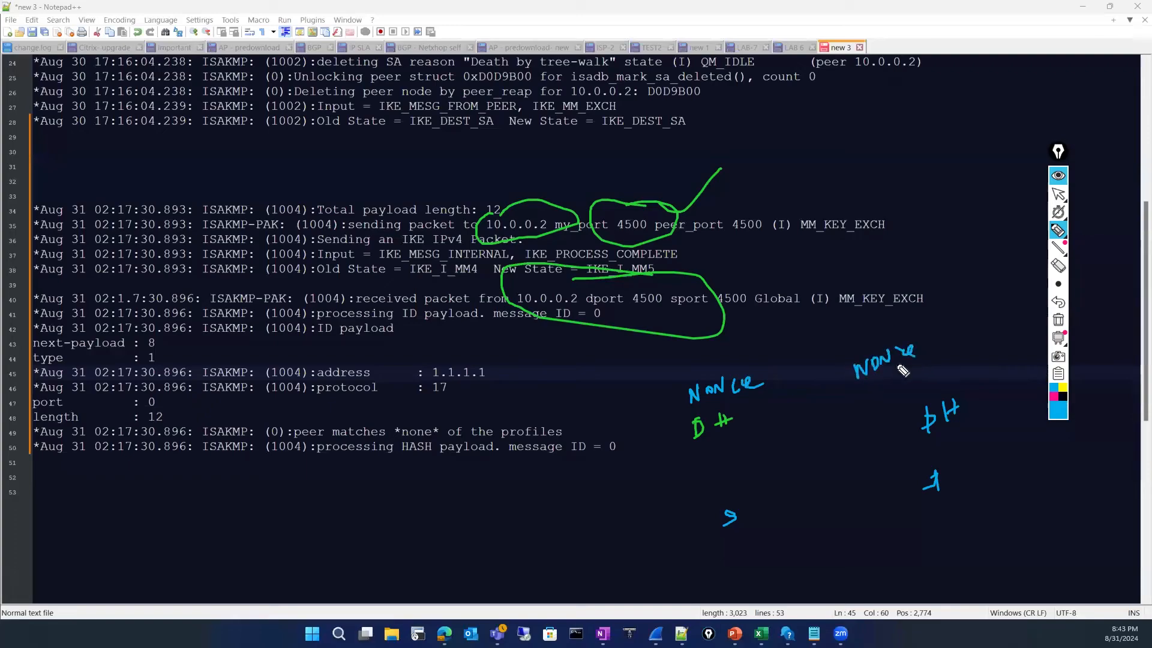
# Step: Add a blue P and a yellow P below and beside the green DH label, and circle the pair in yellow
pyautogui.moveTo(632, 469)
pyautogui.mouseDown()
pyautogui.moveTo(624, 490)
pyautogui.moveTo(639, 478)
pyautogui.mouseUp()
pyautogui.click(1058, 411)
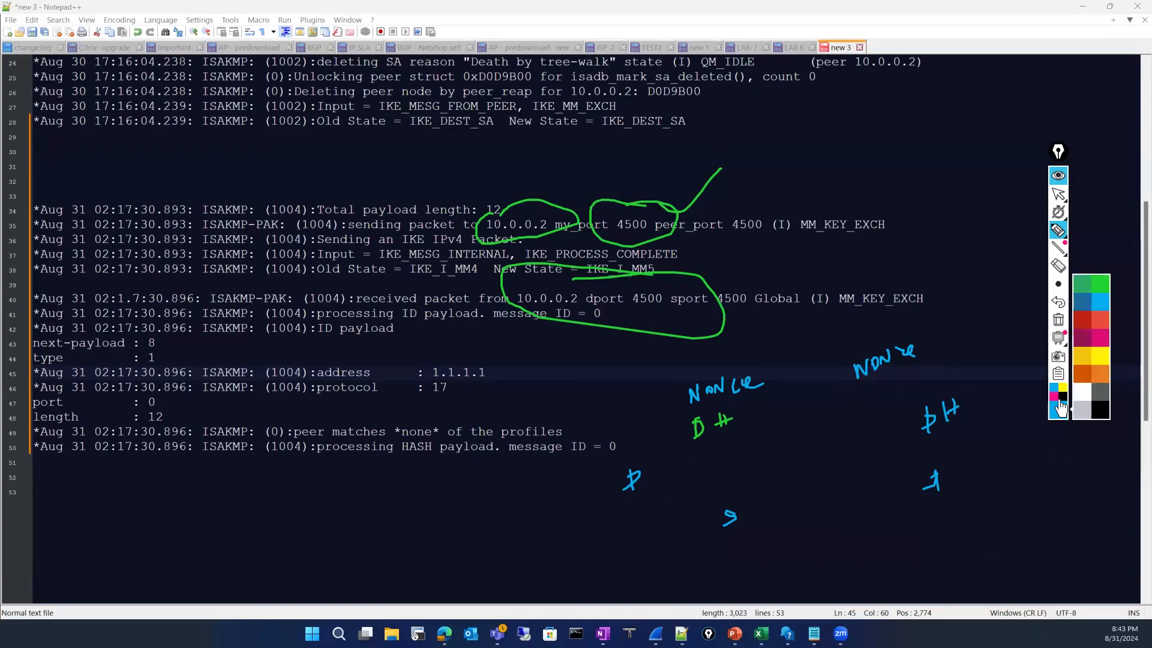
pyautogui.click(1098, 364)
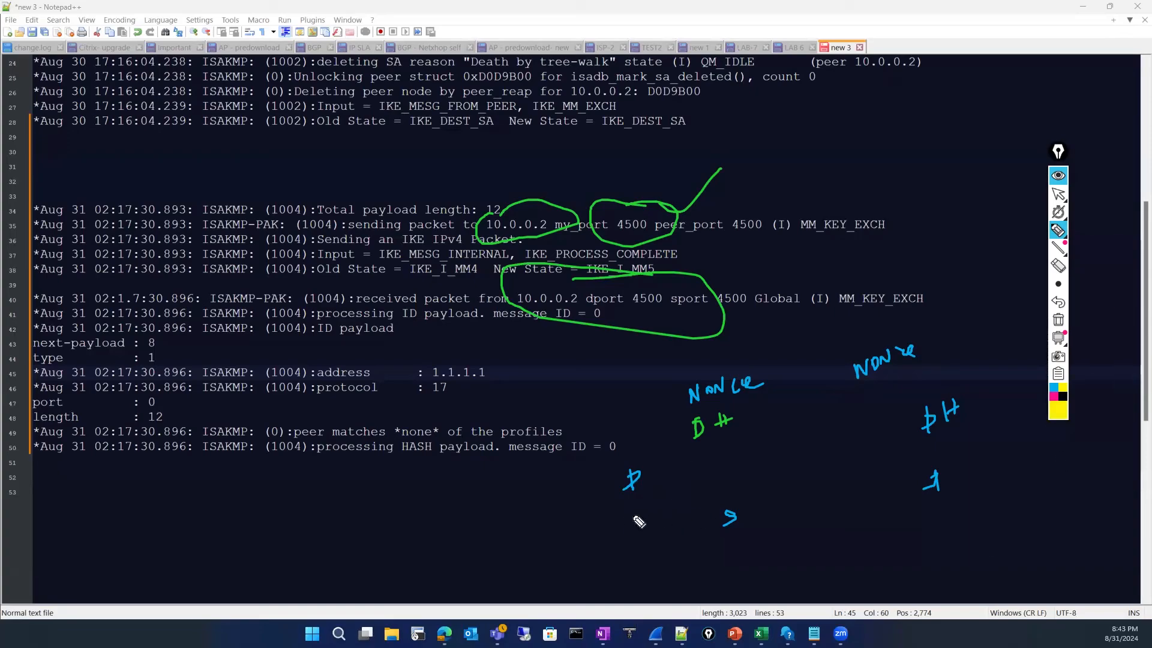
pyautogui.moveTo(634, 518); pyautogui.dragTo(636, 511)
pyautogui.moveTo(619, 463); pyautogui.dragTo(671, 477)
pyautogui.moveTo(976, 463)
pyautogui.mouseDown()
pyautogui.moveTo(982, 487)
pyautogui.moveTo(1011, 492)
pyautogui.moveTo(1024, 470)
pyautogui.moveTo(999, 463)
pyautogui.moveTo(1030, 451)
pyautogui.mouseUp()
pyautogui.moveTo(1034, 450); pyautogui.dragTo(1044, 462)
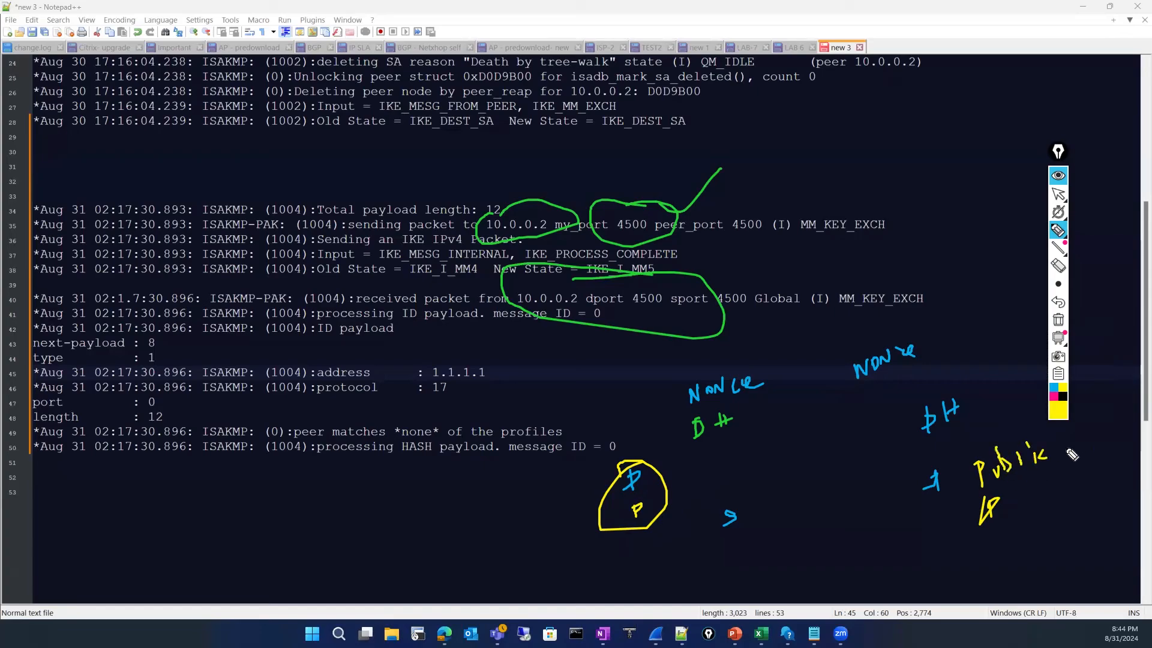
pyautogui.click(1058, 267)
pyautogui.moveTo(1027, 461)
pyautogui.mouseDown()
pyautogui.moveTo(999, 465)
pyautogui.moveTo(988, 523)
pyautogui.moveTo(1040, 449)
pyautogui.moveTo(1041, 471)
pyautogui.mouseUp()
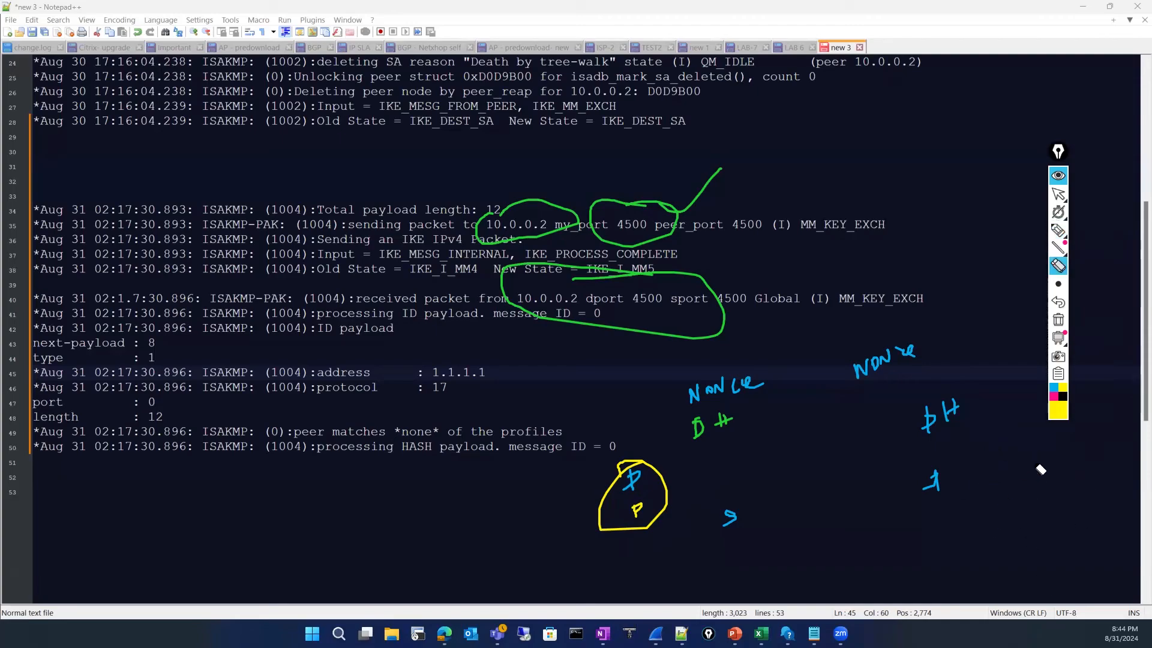
pyautogui.click(1058, 198)
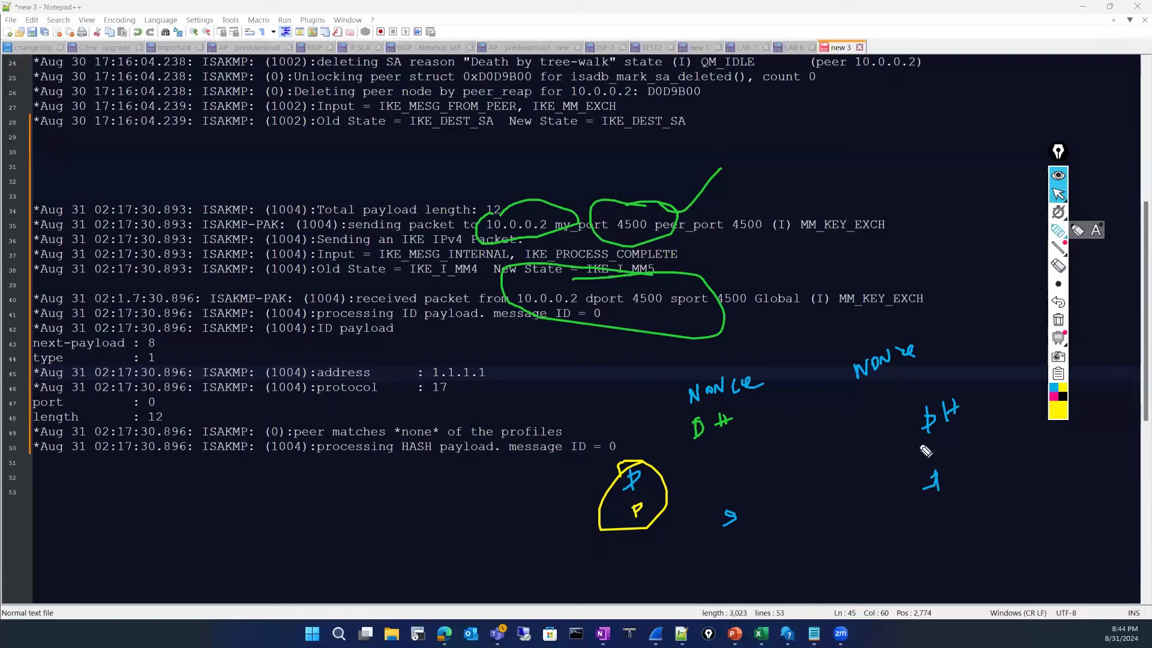
# Step: Write public key and private key in yellow under the blue DH, and public and private beside the circled P marks
pyautogui.click(1059, 233)
pyautogui.moveTo(933, 443)
pyautogui.mouseDown()
pyautogui.moveTo(935, 468)
pyautogui.moveTo(933, 455)
pyautogui.moveTo(954, 449)
pyautogui.moveTo(1027, 447)
pyautogui.mouseUp()
pyautogui.click(988, 436)
pyautogui.moveTo(1033, 443); pyautogui.dragTo(1046, 446)
pyautogui.moveTo(1050, 436); pyautogui.dragTo(1045, 451)
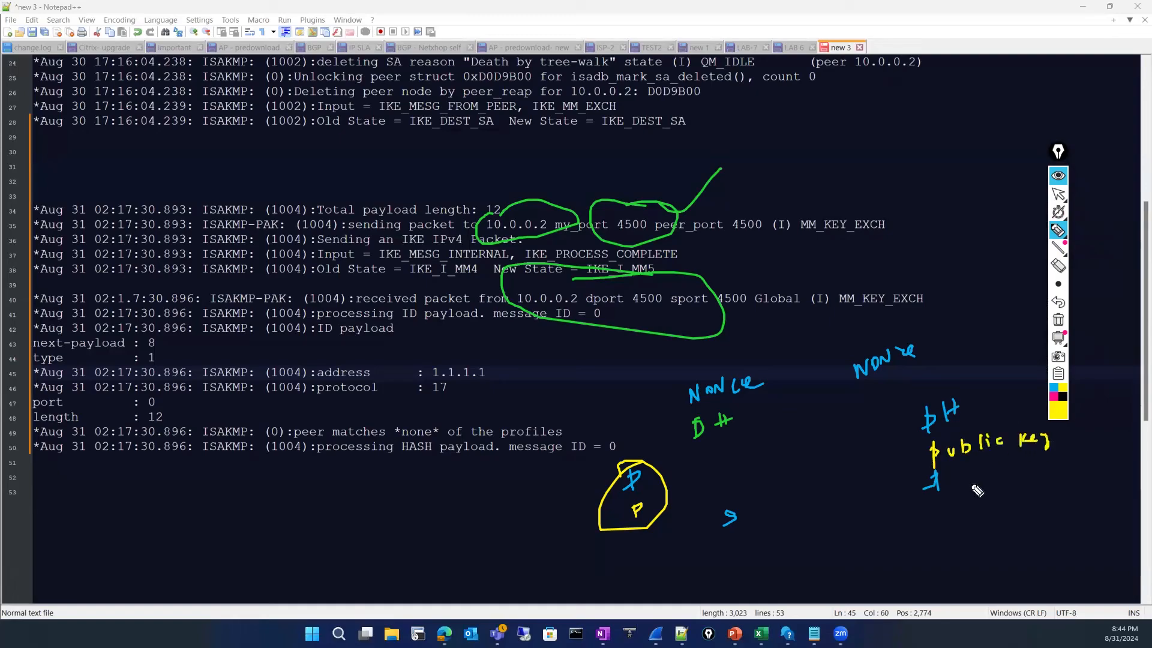
pyautogui.moveTo(955, 487); pyautogui.dragTo(1077, 472)
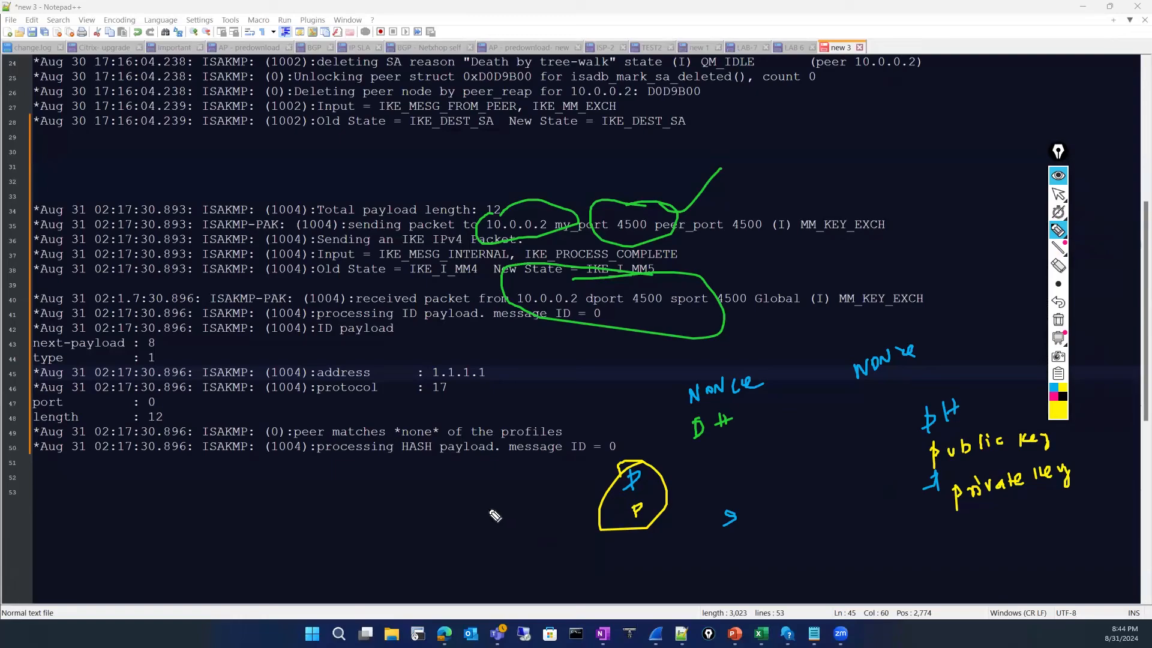
pyautogui.moveTo(492, 504)
pyautogui.mouseDown()
pyautogui.moveTo(541, 513)
pyautogui.moveTo(555, 500)
pyautogui.moveTo(530, 534)
pyautogui.moveTo(557, 533)
pyautogui.moveTo(583, 511)
pyautogui.mouseUp()
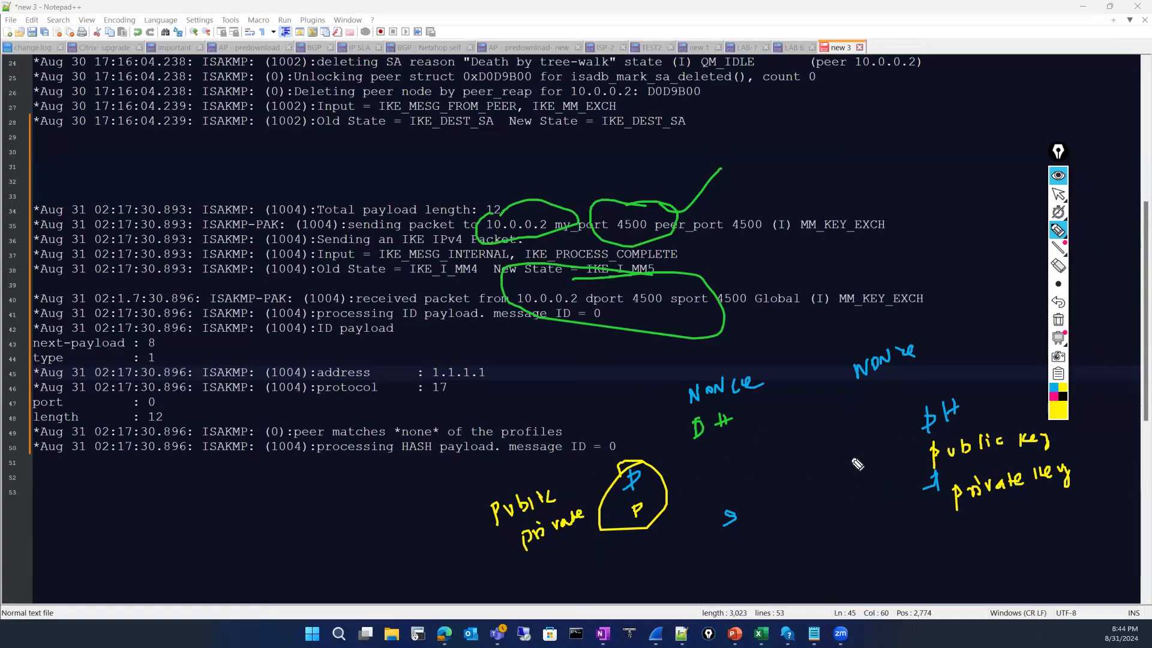
# Step: Draw a yellow double-headed arrow between the two peers and label it shared secret
pyautogui.moveTo(753, 480); pyautogui.dragTo(881, 461)
pyautogui.moveTo(758, 467); pyautogui.dragTo(780, 486)
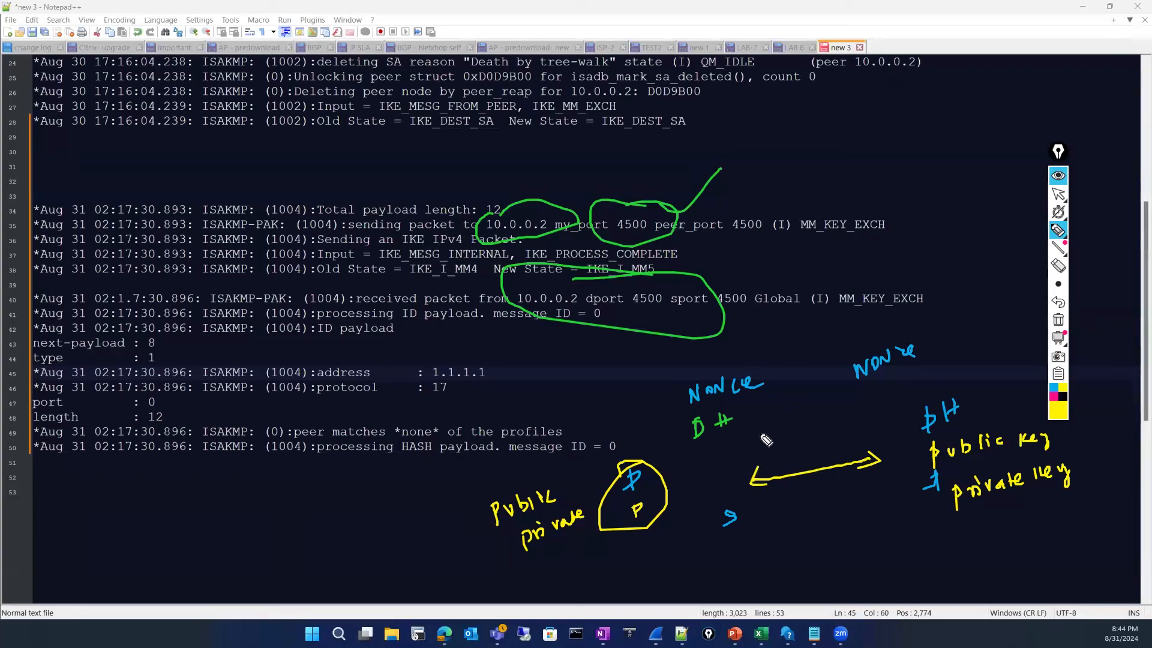
pyautogui.moveTo(763, 431)
pyautogui.mouseDown()
pyautogui.moveTo(829, 433)
pyautogui.moveTo(817, 417)
pyautogui.mouseUp()
pyautogui.moveTo(780, 458)
pyautogui.mouseDown()
pyautogui.moveTo(828, 454)
pyautogui.moveTo(843, 433)
pyautogui.mouseUp()
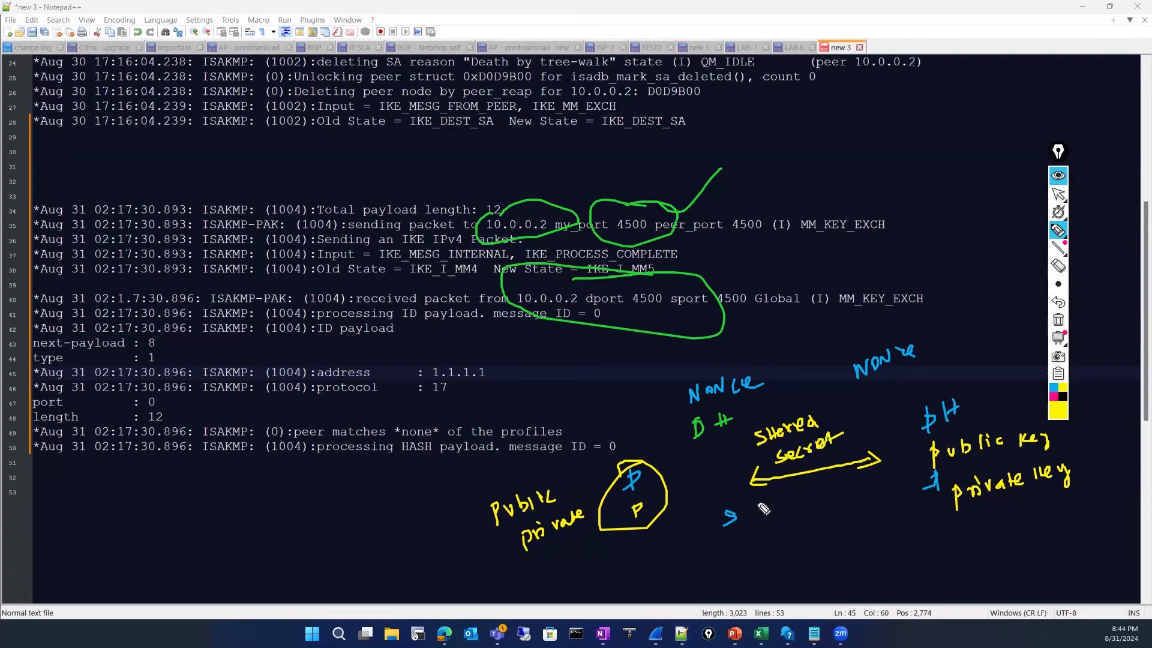
# Step: Draw a second arrow labelled shared beneath the double-headed one, and add the word key after shared secret
pyautogui.moveTo(757, 500); pyautogui.dragTo(803, 498)
pyautogui.moveTo(882, 498); pyautogui.dragTo(869, 500)
pyautogui.moveTo(742, 493)
pyautogui.mouseDown()
pyautogui.moveTo(731, 509)
pyautogui.moveTo(754, 545)
pyautogui.moveTo(795, 529)
pyautogui.mouseUp()
pyautogui.moveTo(822, 531); pyautogui.dragTo(818, 524)
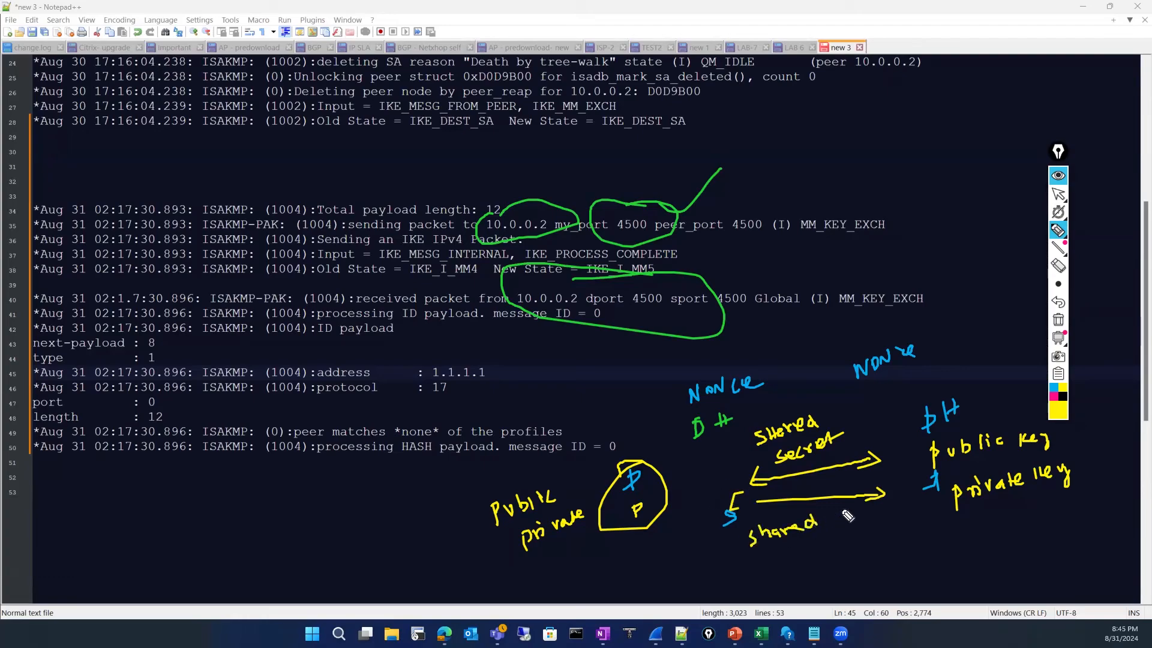
pyautogui.moveTo(841, 432)
pyautogui.mouseDown()
pyautogui.moveTo(873, 445)
pyautogui.moveTo(887, 473)
pyautogui.mouseUp()
# Step: Mark IKE_I_MM4 and the sending packet's MM_KEY_EXCH in yellow, and bracket the key notes of both peers
pyautogui.moveTo(433, 280); pyautogui.dragTo(513, 279)
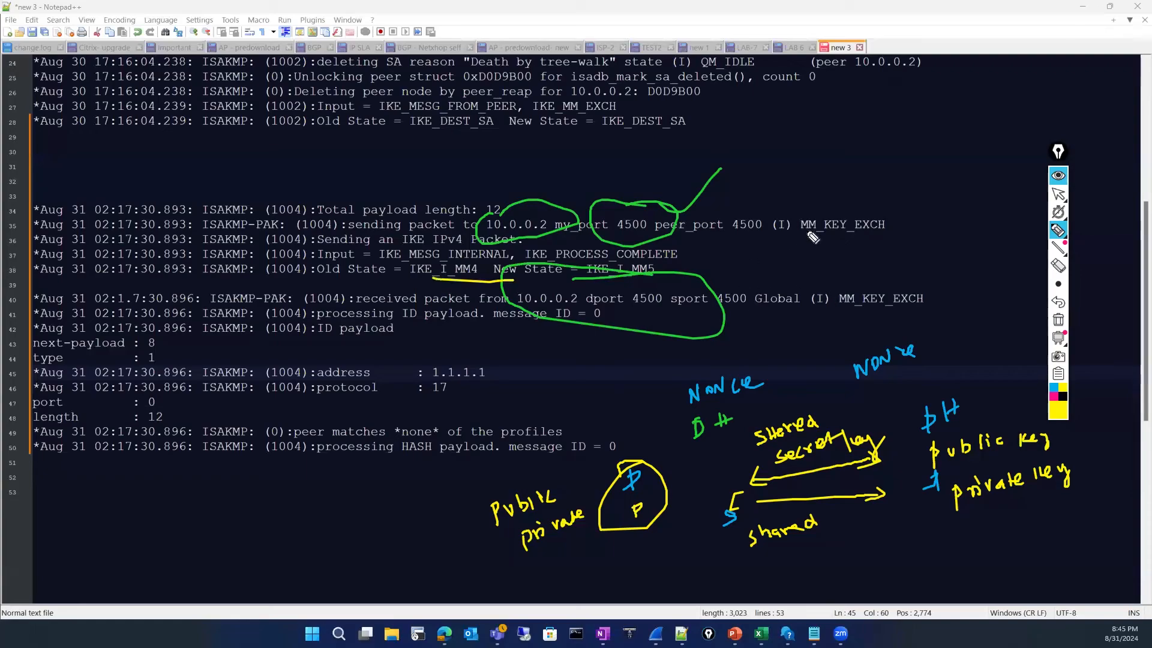
pyautogui.moveTo(794, 235)
pyautogui.mouseDown()
pyautogui.moveTo(888, 245)
pyautogui.moveTo(827, 218)
pyautogui.moveTo(800, 228)
pyautogui.moveTo(807, 242)
pyautogui.mouseUp()
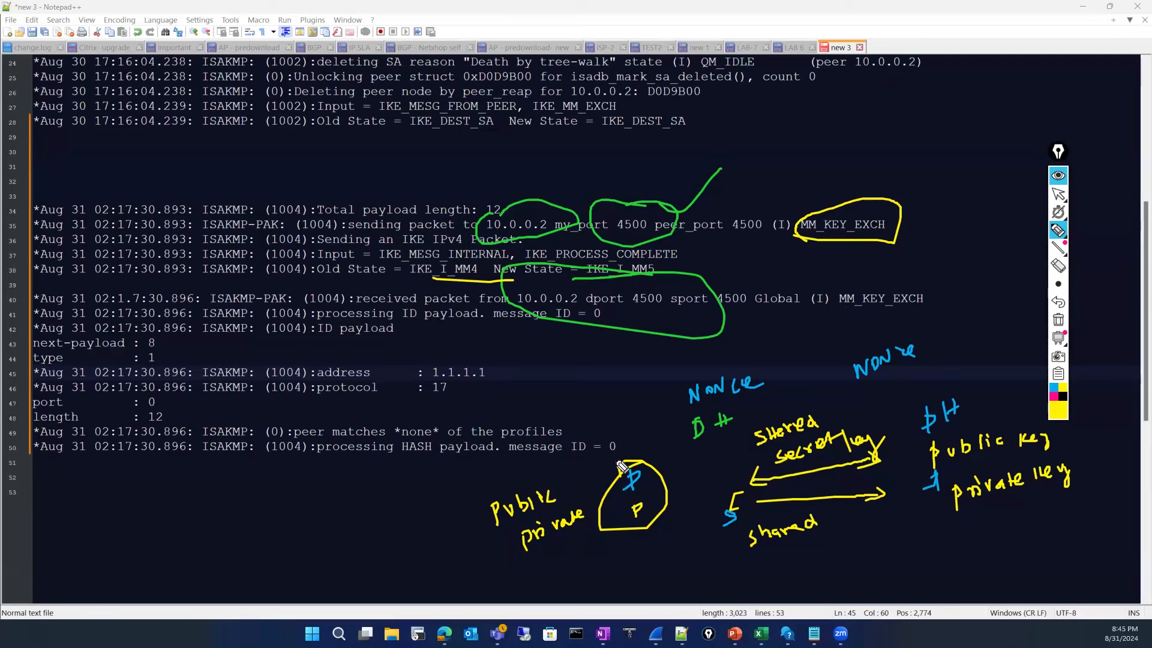
pyautogui.moveTo(453, 480)
pyautogui.mouseDown()
pyautogui.moveTo(420, 565)
pyautogui.moveTo(504, 558)
pyautogui.mouseUp()
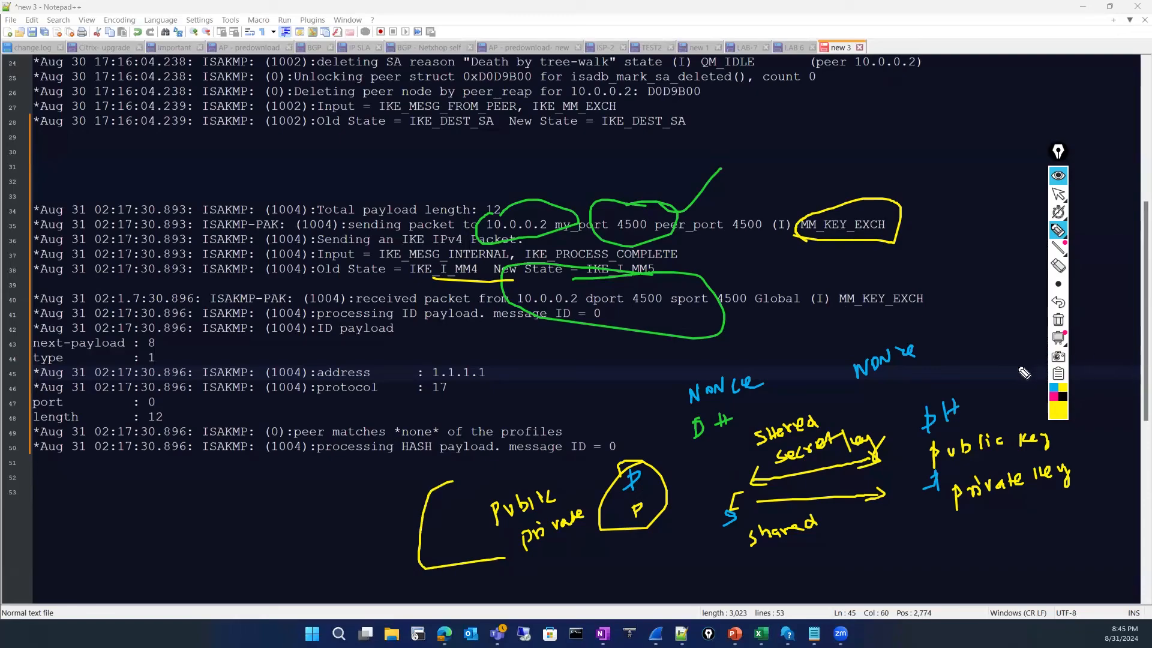
pyautogui.moveTo(996, 387)
pyautogui.mouseDown()
pyautogui.moveTo(1077, 517)
pyautogui.moveTo(996, 520)
pyautogui.mouseUp()
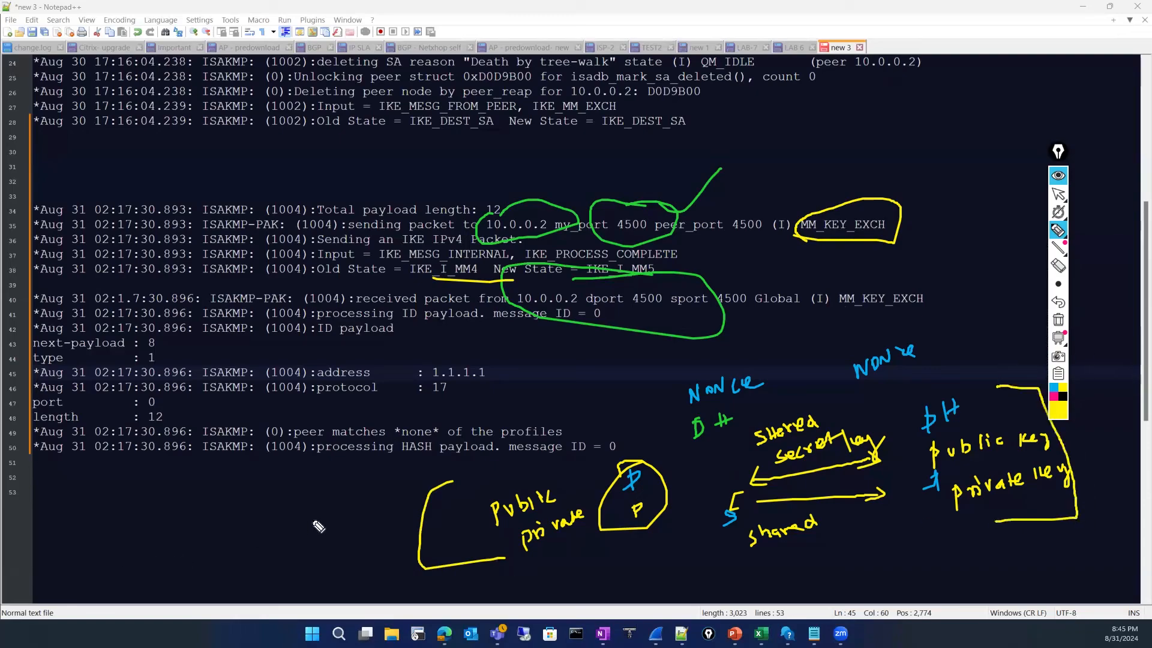
# Step: Write MM3 and MM4 beside the public and private notes, with an arrow labelled NAT and UDP 4500
pyautogui.moveTo(256, 515); pyautogui.dragTo(299, 508)
pyautogui.moveTo(274, 553); pyautogui.dragTo(300, 545)
pyautogui.click(289, 542)
pyautogui.moveTo(303, 542); pyautogui.dragTo(311, 554)
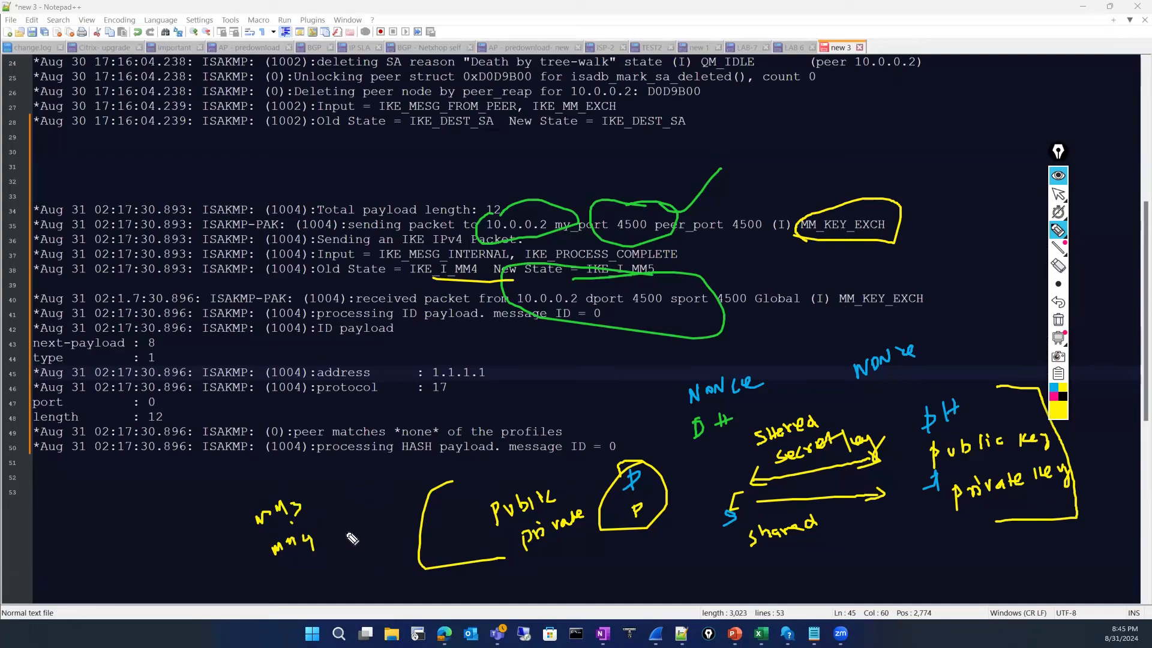
pyautogui.moveTo(356, 515); pyautogui.dragTo(387, 510)
pyautogui.moveTo(378, 505)
pyautogui.mouseDown()
pyautogui.moveTo(387, 513)
pyautogui.moveTo(350, 474)
pyautogui.mouseUp()
pyautogui.moveTo(353, 490); pyautogui.dragTo(370, 474)
pyautogui.moveTo(370, 475); pyautogui.dragTo(370, 499)
pyautogui.moveTo(337, 539)
pyautogui.mouseDown()
pyautogui.moveTo(354, 549)
pyautogui.moveTo(411, 521)
pyautogui.mouseUp()
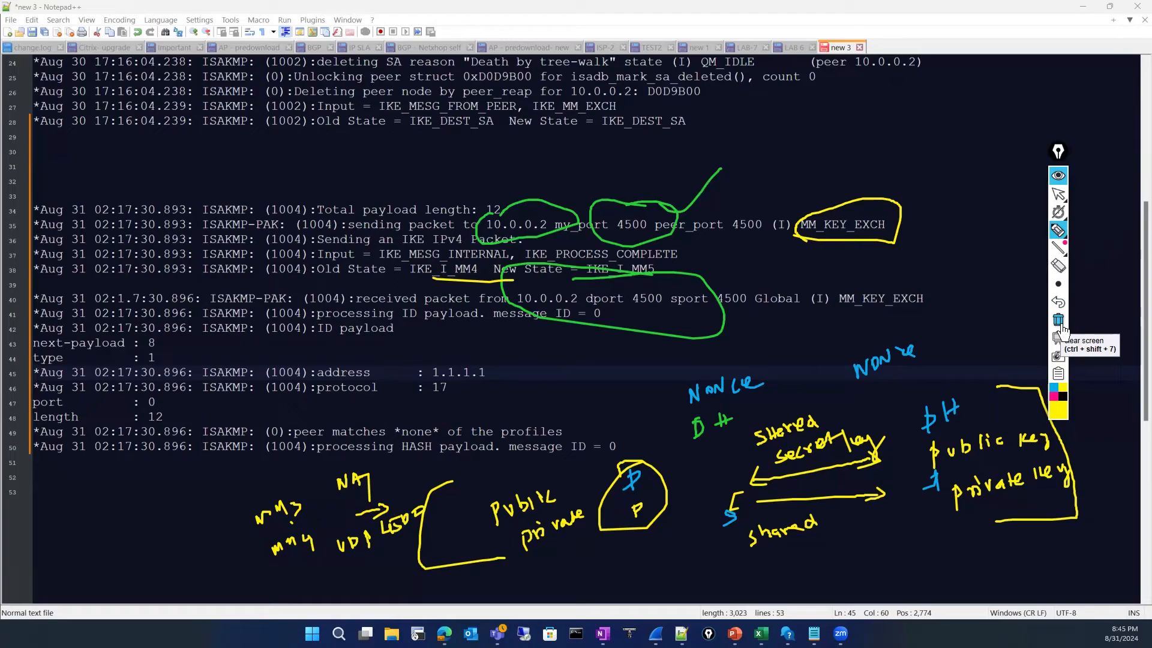
# Step: Clear all annotations and underline both 10.0.0.2:500 inside global entries in the first NAT translations table
pyautogui.click(1060, 326)
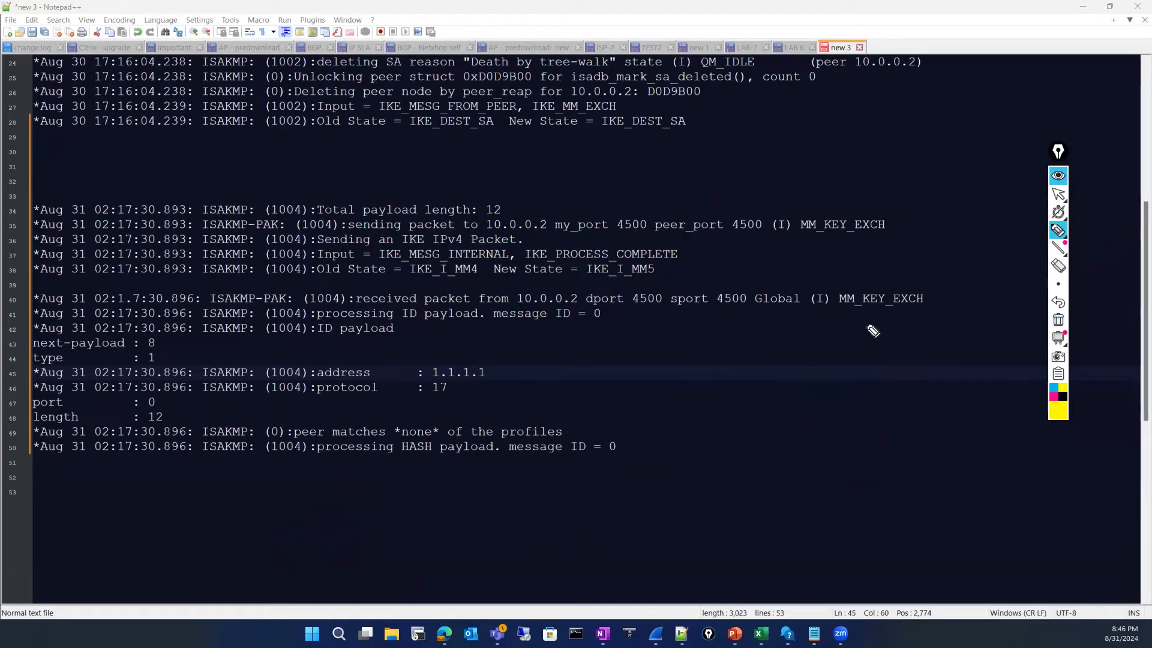
pyautogui.click(1059, 194)
pyautogui.scroll(1, 642, 337)
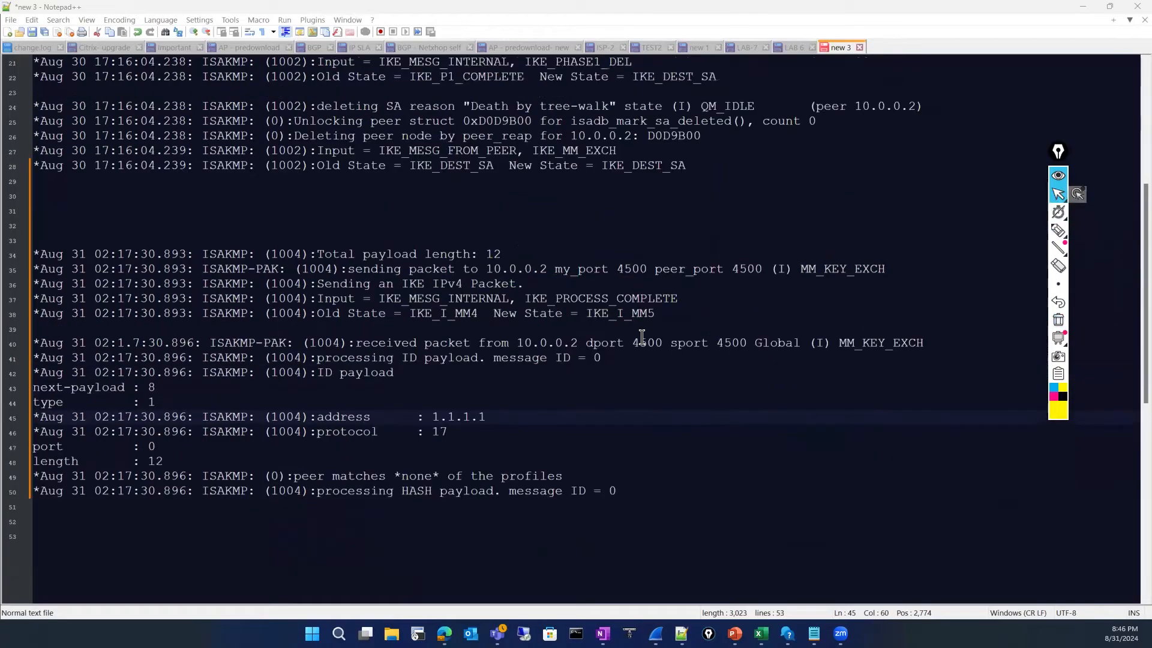
pyautogui.scroll(7, 642, 338)
pyautogui.click(1058, 230)
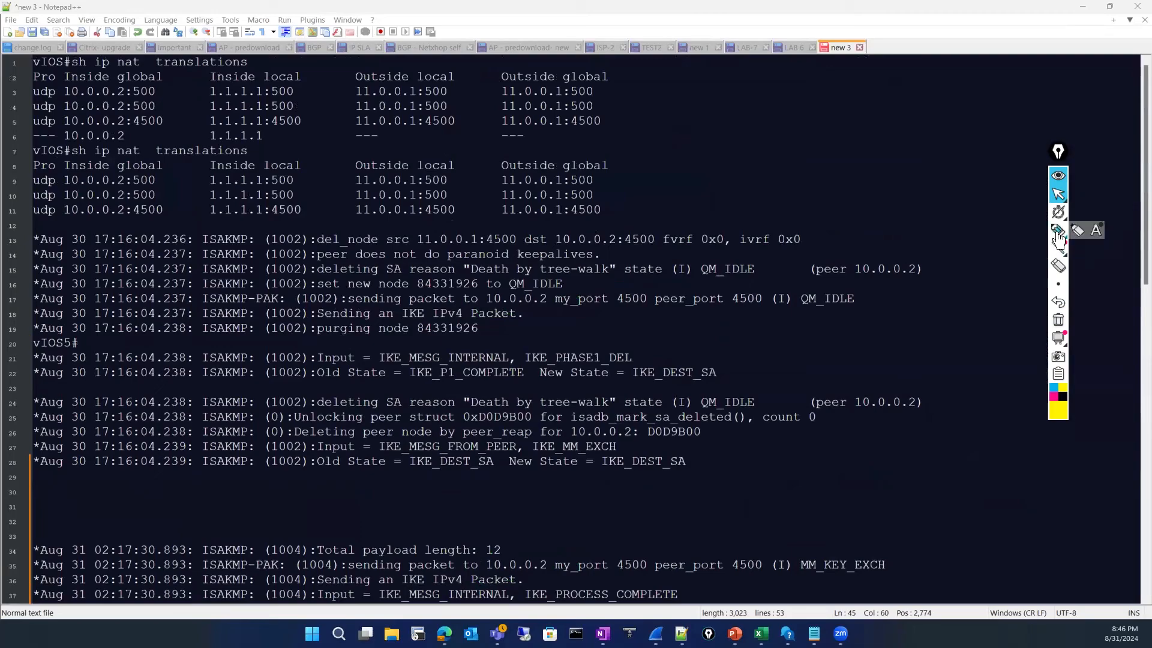
pyautogui.moveTo(66, 99); pyautogui.dragTo(150, 106)
pyautogui.moveTo(66, 114); pyautogui.dragTo(153, 113)
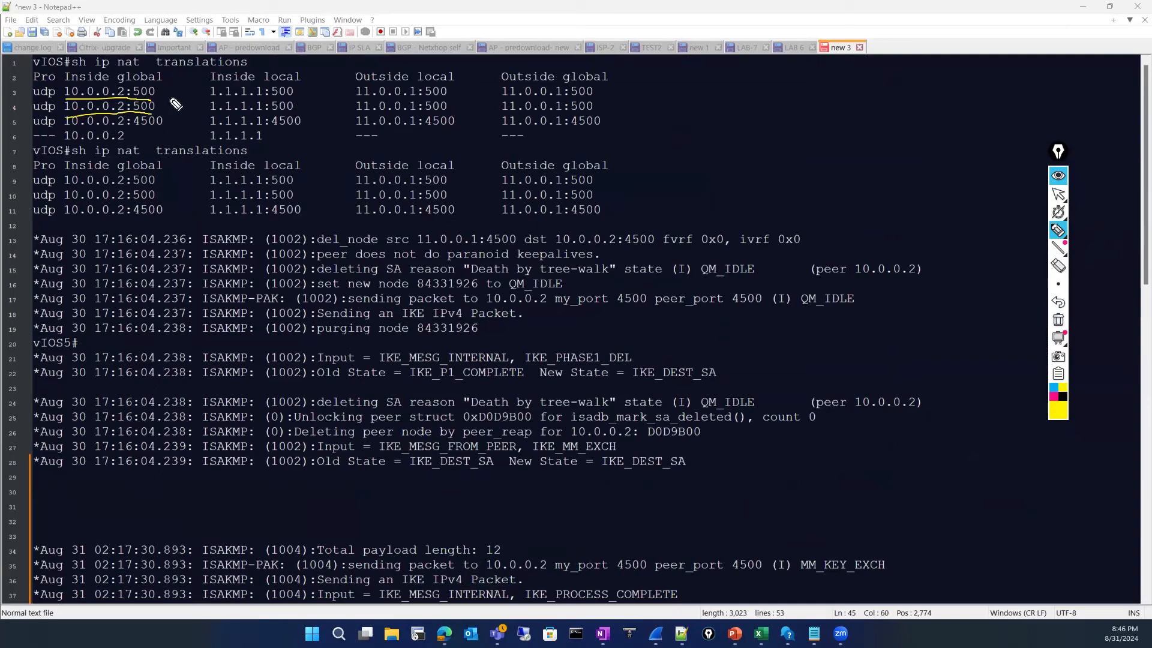
# Step: Label the port 500 entries Phase-1 and the port 4500 entry NAT-T, and tick their outside local addresses
pyautogui.moveTo(176, 100)
pyautogui.mouseDown()
pyautogui.moveTo(215, 96)
pyautogui.moveTo(187, 127)
pyautogui.moveTo(261, 106)
pyautogui.moveTo(258, 127)
pyautogui.mouseUp()
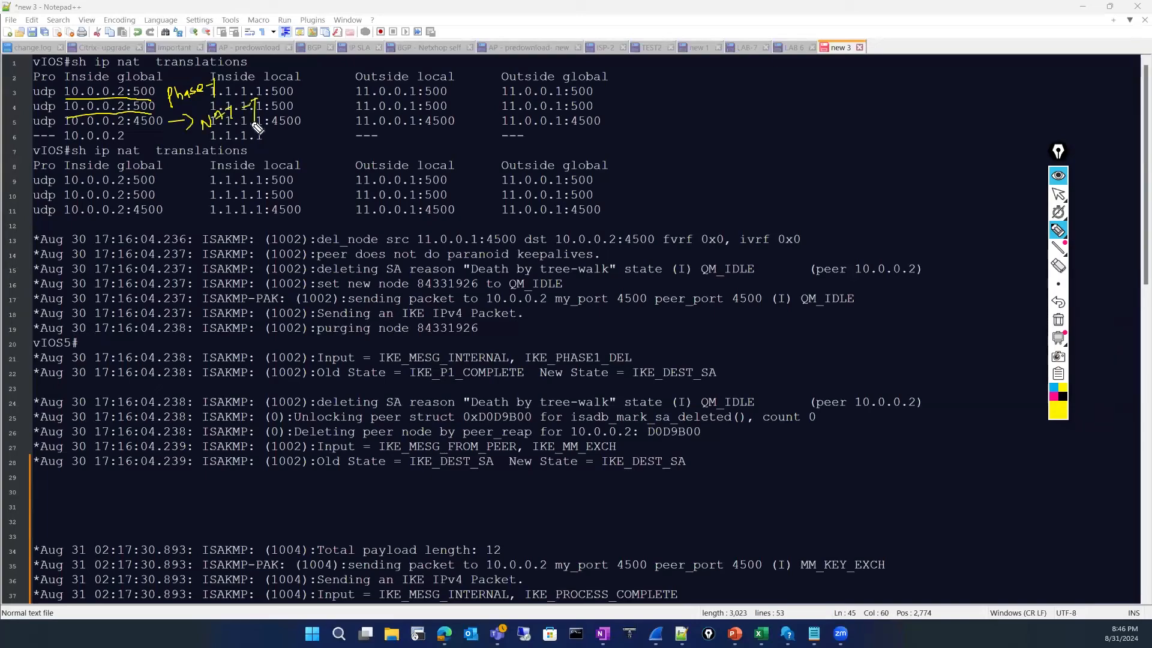
pyautogui.moveTo(342, 94)
pyautogui.mouseDown()
pyautogui.moveTo(351, 108)
pyautogui.moveTo(391, 87)
pyautogui.mouseUp()
pyautogui.click(342, 123)
pyautogui.moveTo(343, 123); pyautogui.dragTo(419, 120)
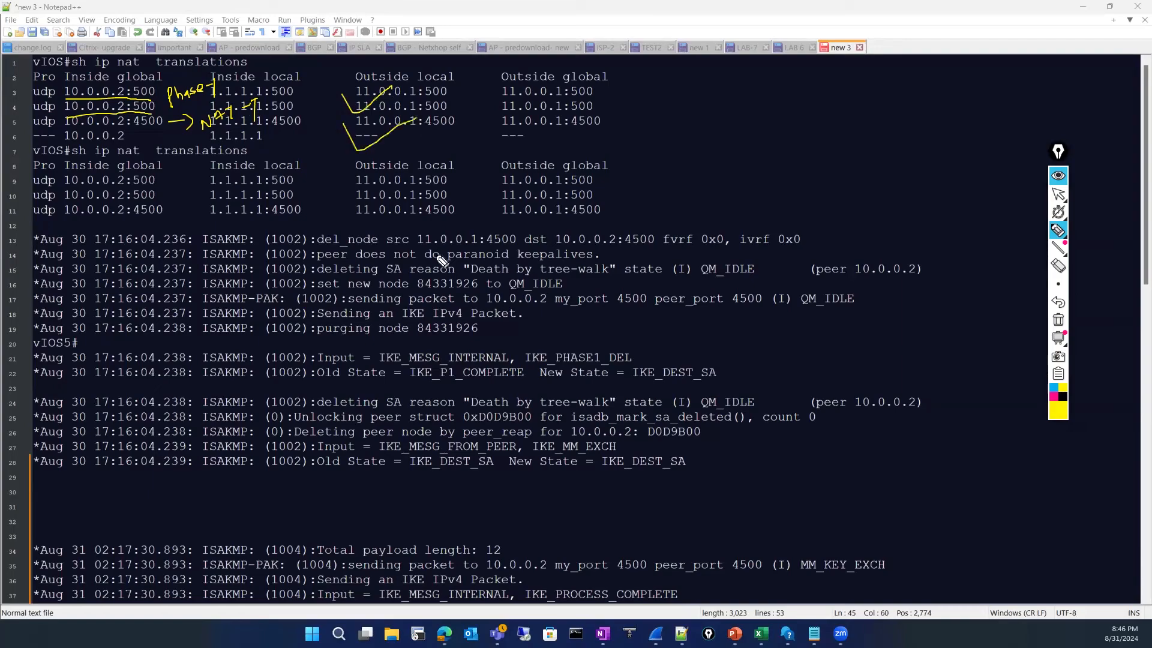
# Step: Clear the annotations, switch to the PNETLab topology in Edge and move the vIOS terminal up over the topology with a fresh prompt
pyautogui.click(1059, 324)
pyautogui.click(1059, 193)
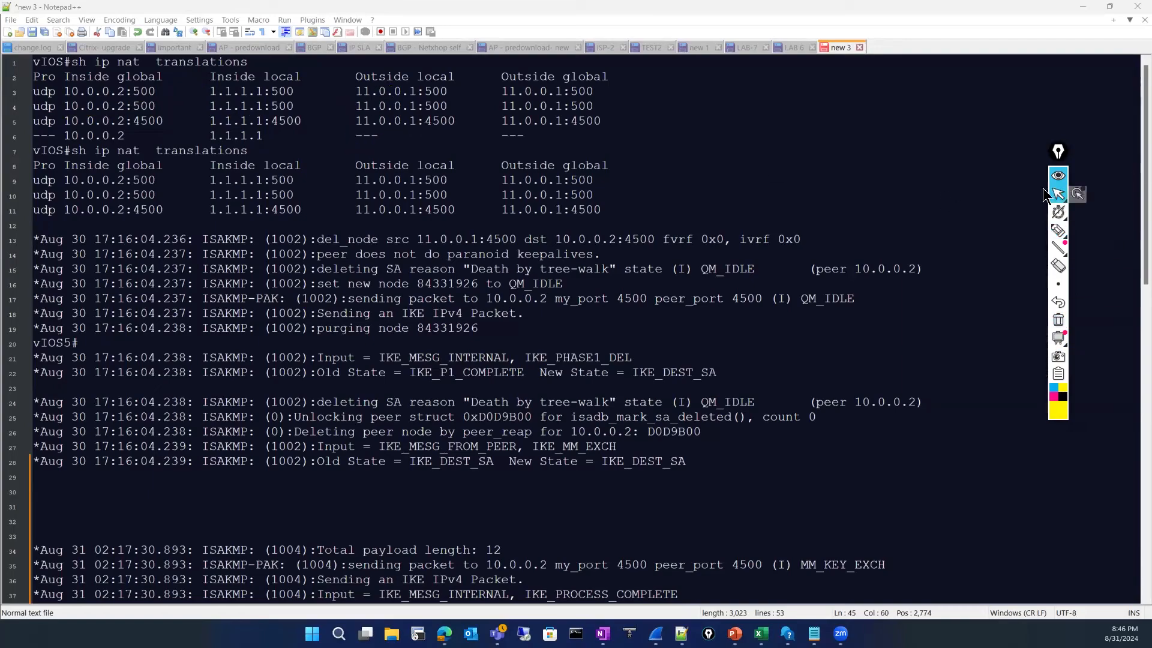
pyautogui.click(767, 134)
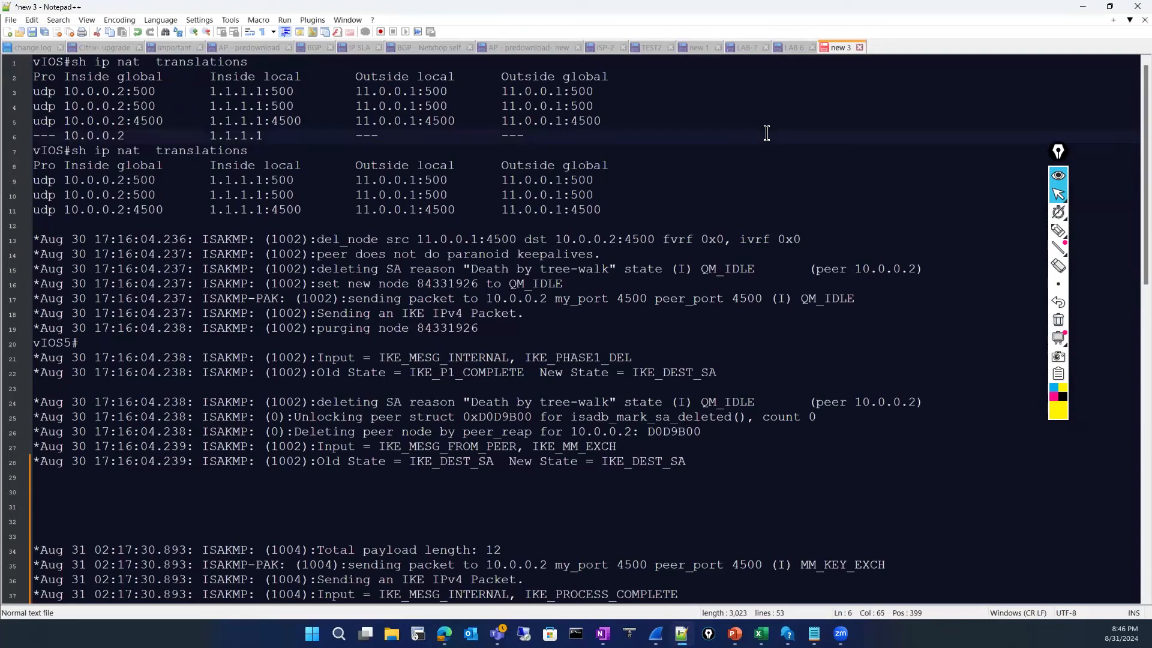
pyautogui.click(1058, 195)
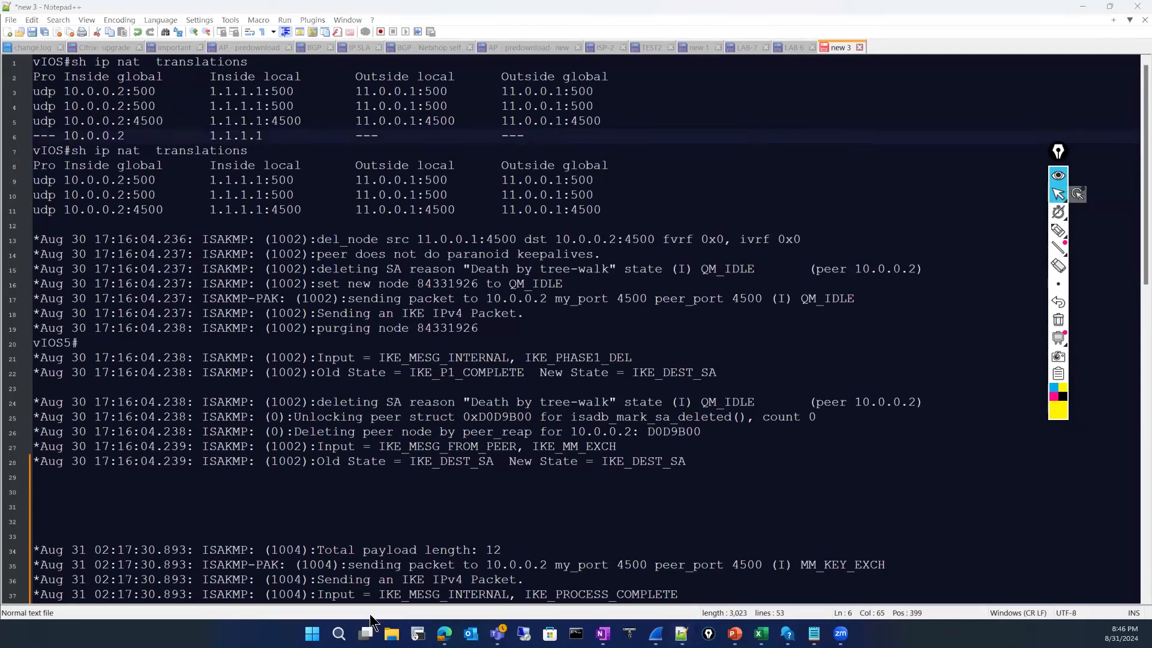
pyautogui.moveTo(444, 633)
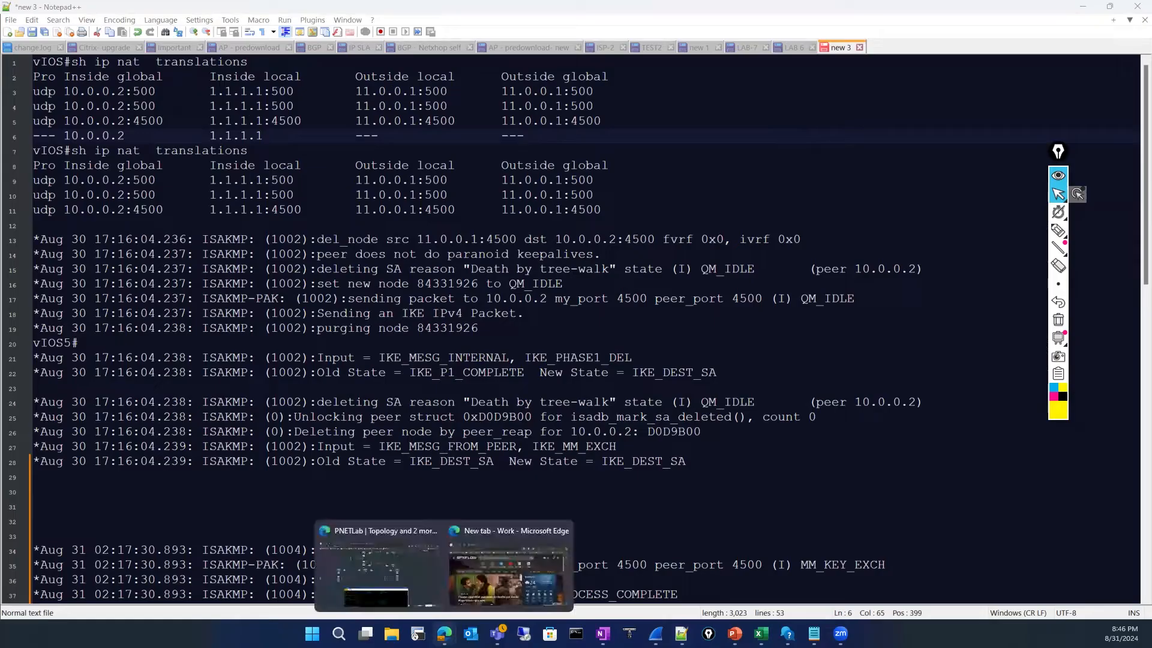
pyautogui.click(378, 567)
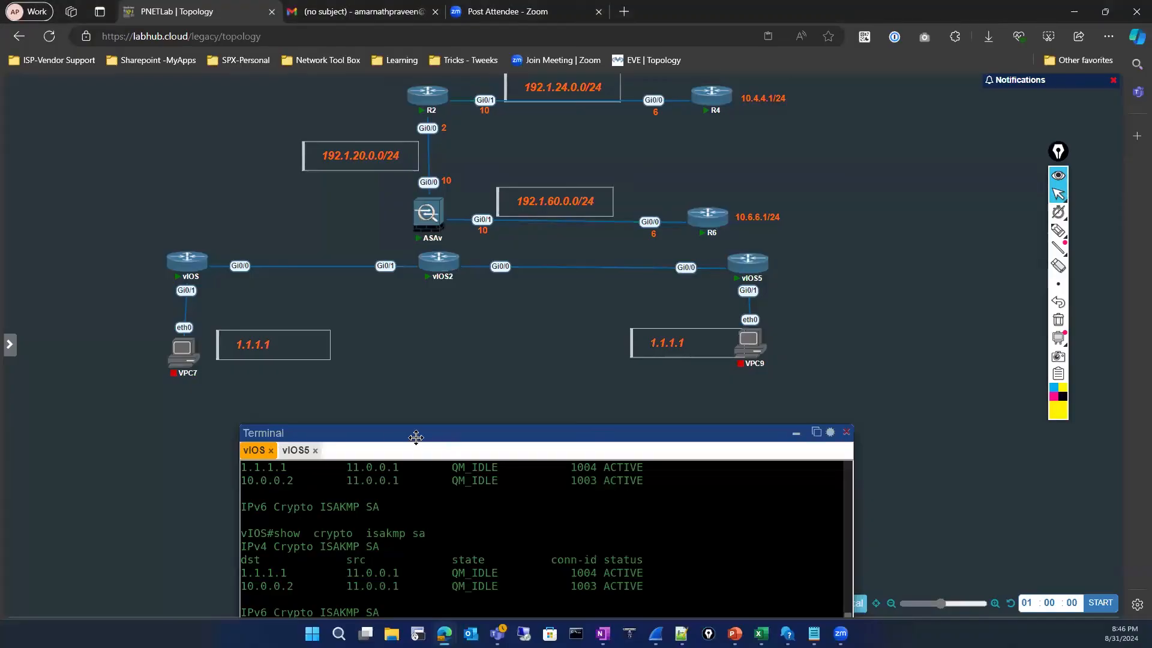
pyautogui.moveTo(416, 437); pyautogui.dragTo(426, 453)
pyautogui.press('Return')
pyautogui.press('Return')
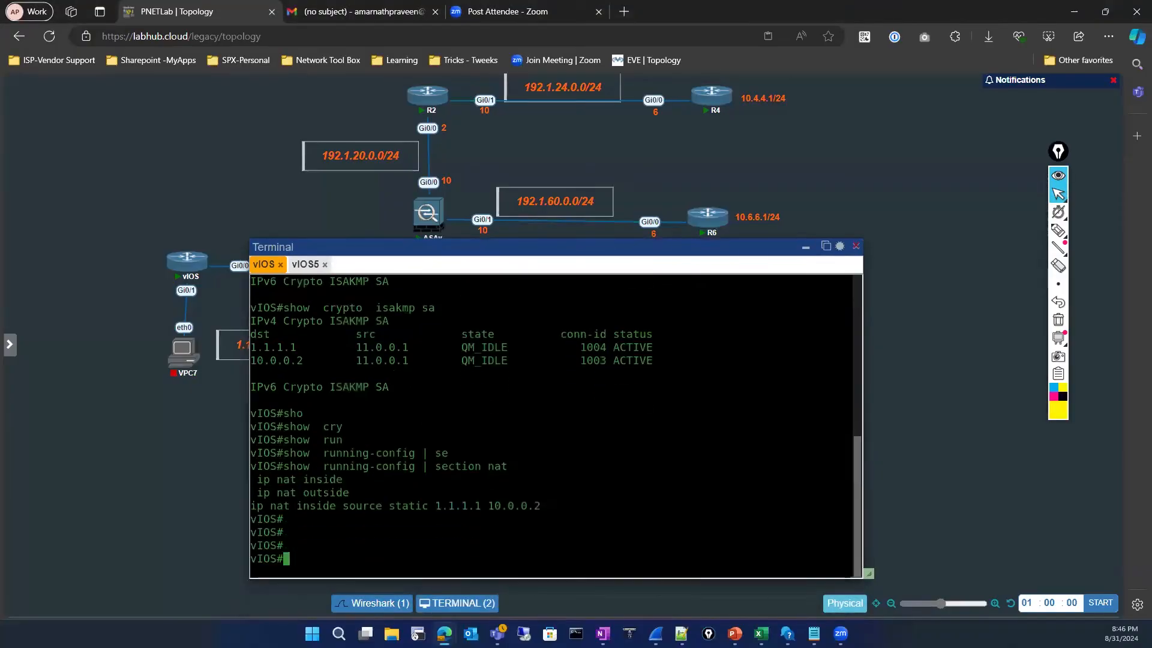
pyautogui.write('sho')
pyautogui.press('Tab')
pyautogui.write('crty')
pyautogui.press('Tab')
pyautogui.press('BackSpace')
pyautogui.press('BackSpace')
pyautogui.press('BackSpace')
pyautogui.press('BackSpace')
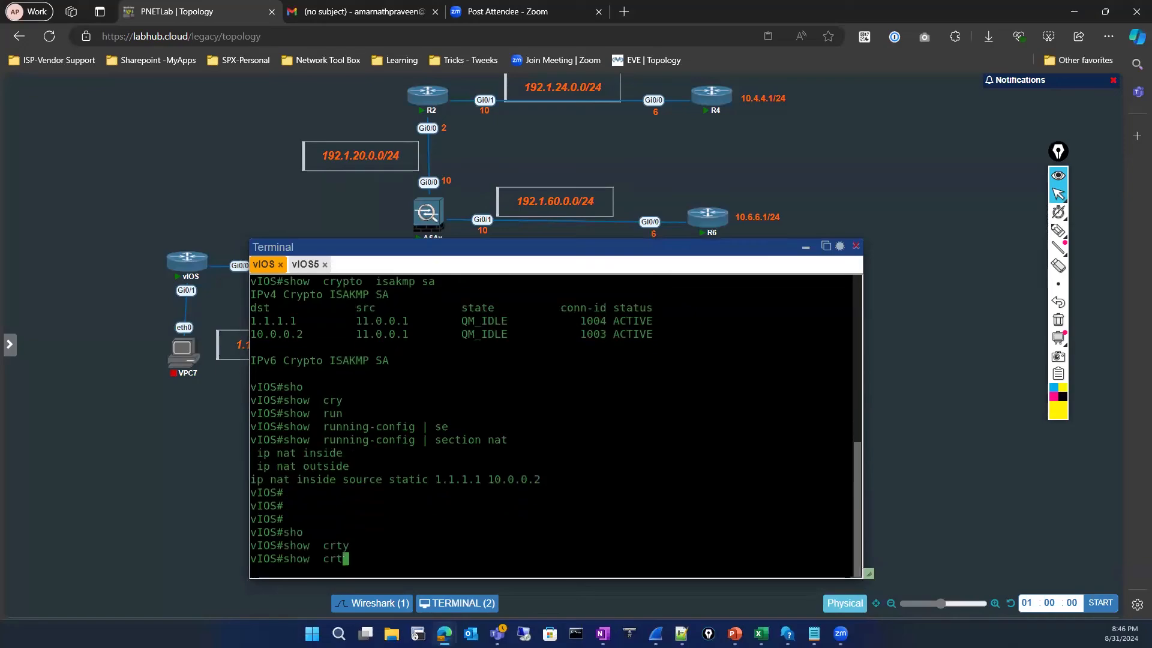
pyautogui.press('BackSpace')
pyautogui.press('BackSpace')
pyautogui.press('BackSpace')
pyautogui.press('BackSpace')
pyautogui.press('BackSpace')
# Step: Display the NAT section of the vIOS running configuration and highlight the 1.1.1.1 address in the static NAT line
pyautogui.write('sho')
pyautogui.press('Tab')
pyautogui.write('run')
pyautogui.press('Tab')
pyautogui.write('| se')
pyautogui.press('Tab')
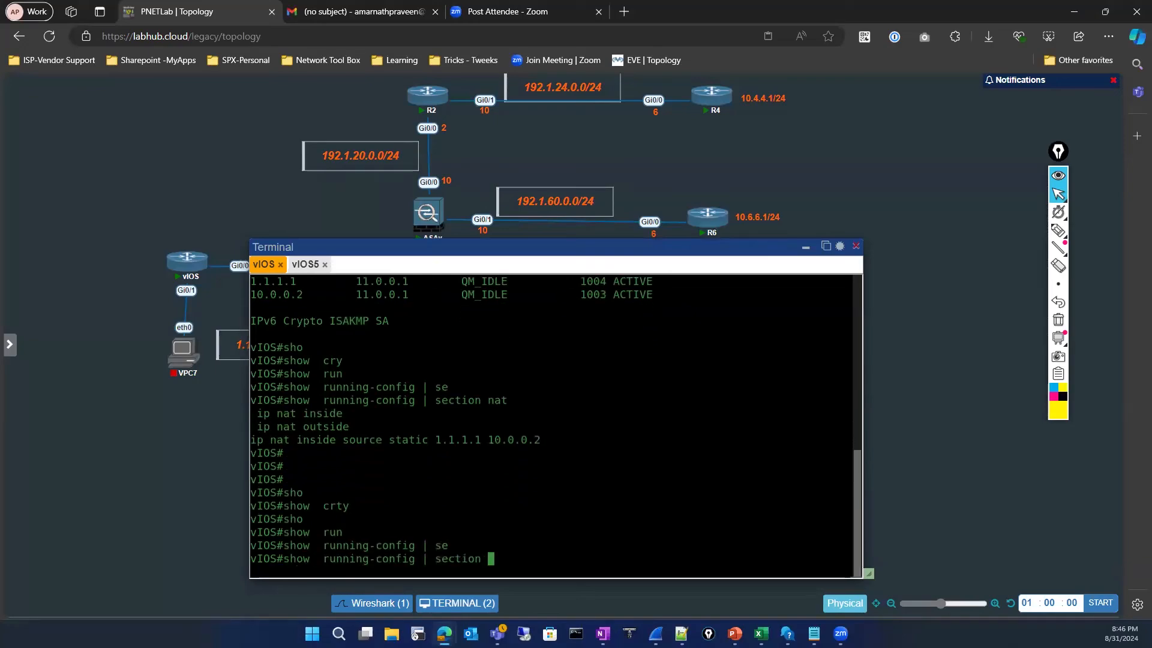
pyautogui.write('nat')
pyautogui.press('Return')
pyautogui.moveTo(436, 546); pyautogui.dragTo(466, 547)
pyautogui.write('sh ip int rb')
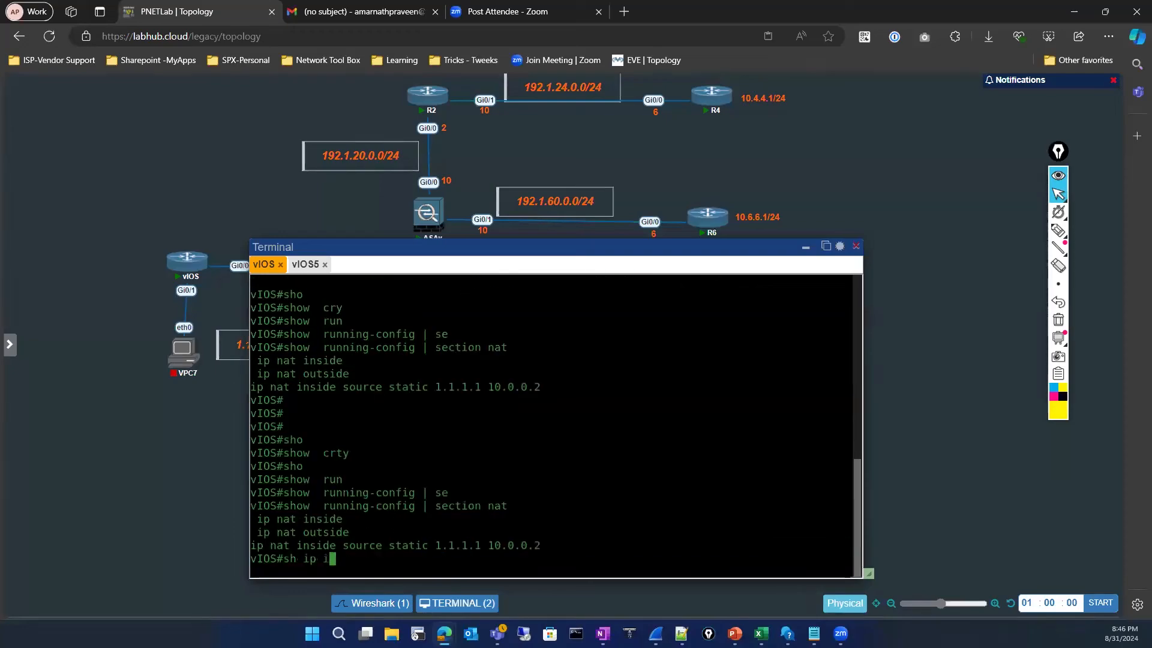
pyautogui.press('Tab')
pyautogui.press('BackSpace')
pyautogui.press('BackSpace')
pyautogui.write('nt ')
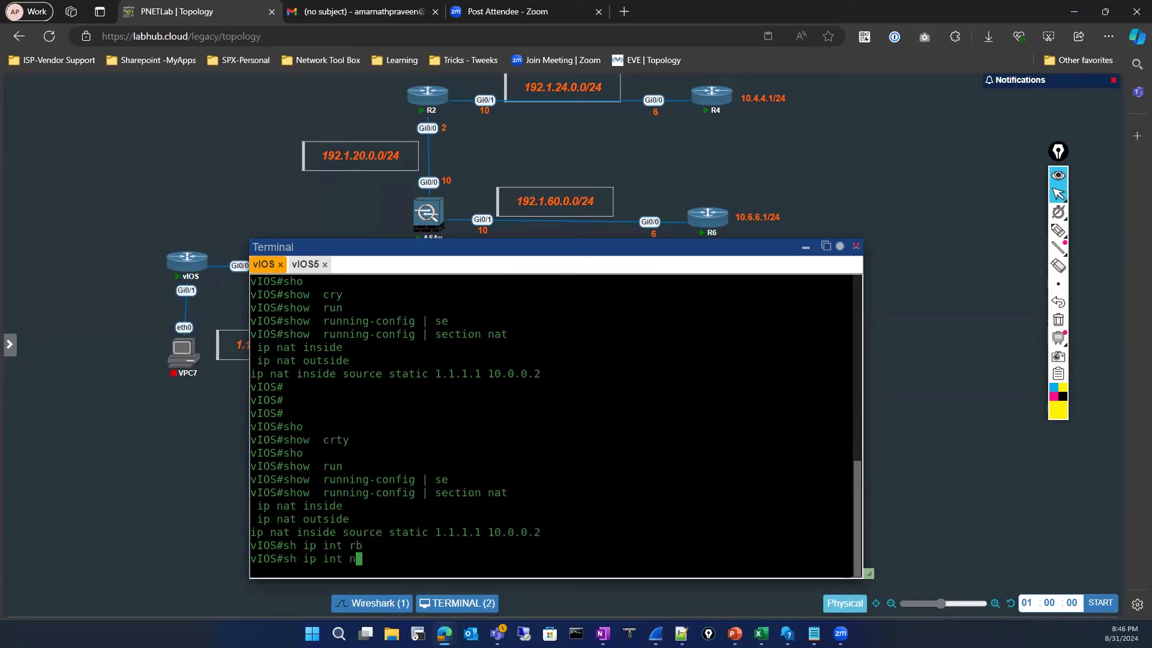
pyautogui.write('br')
pyautogui.press('Tab')
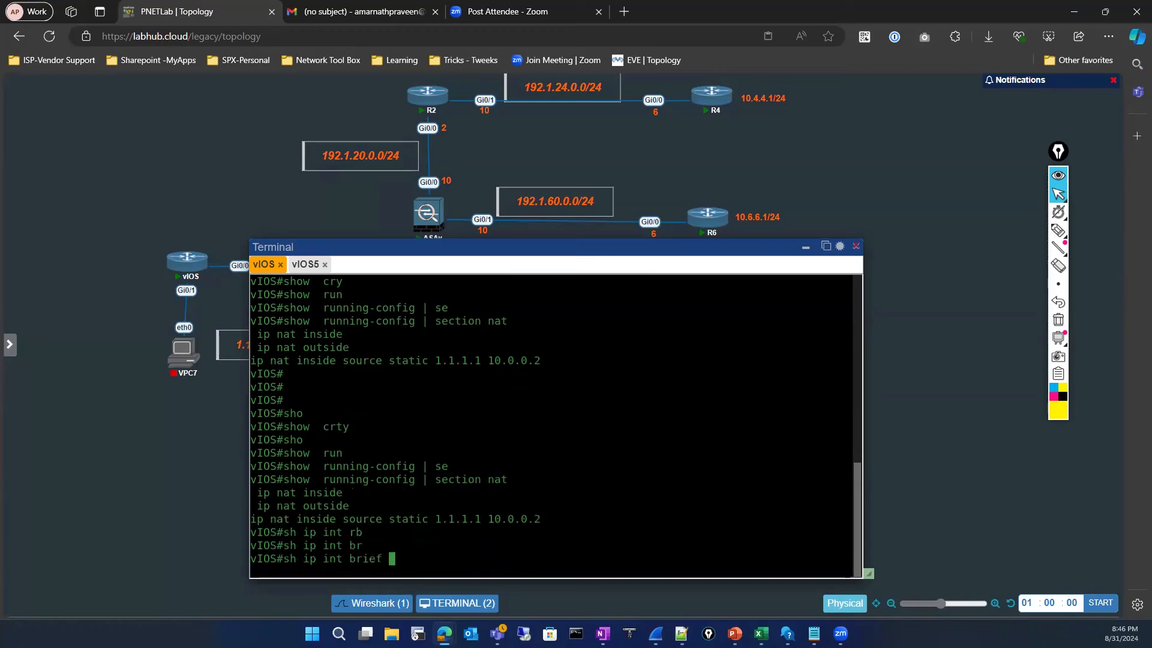
pyautogui.write('|')
# Step: Highlight the static NAT mapping of 1.1.1.1 to 10.0.0.2, moving the terminal clear of the topology's 1.1.1.1 label near vIOS
pyautogui.moveTo(430, 523); pyautogui.dragTo(479, 519)
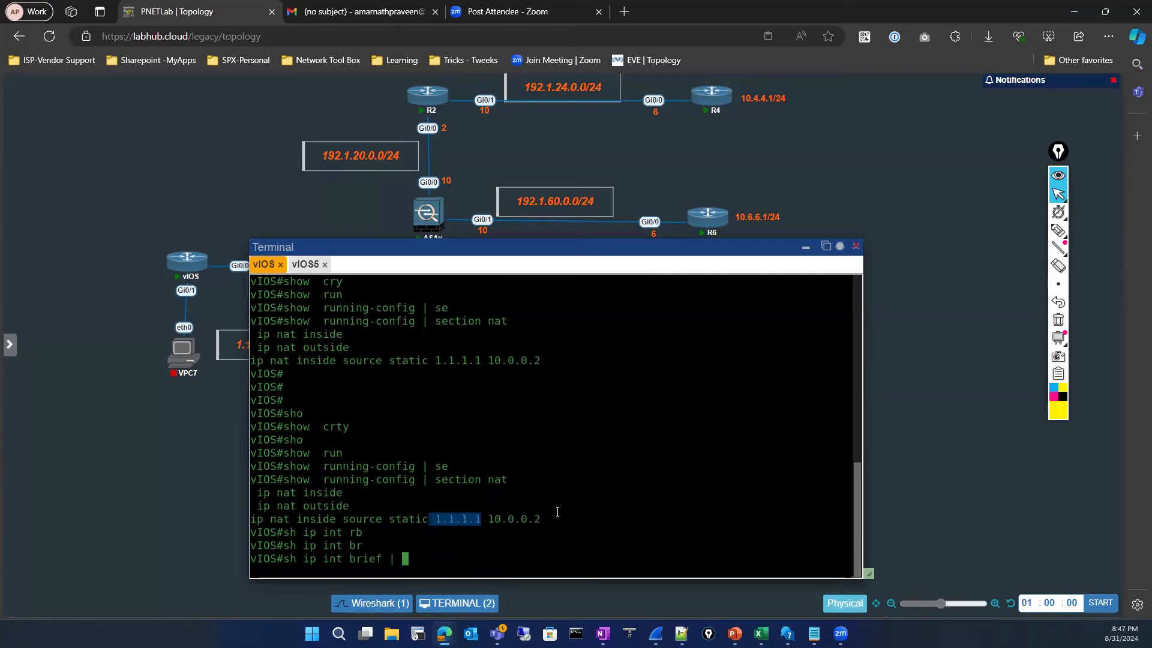
pyautogui.click(534, 507)
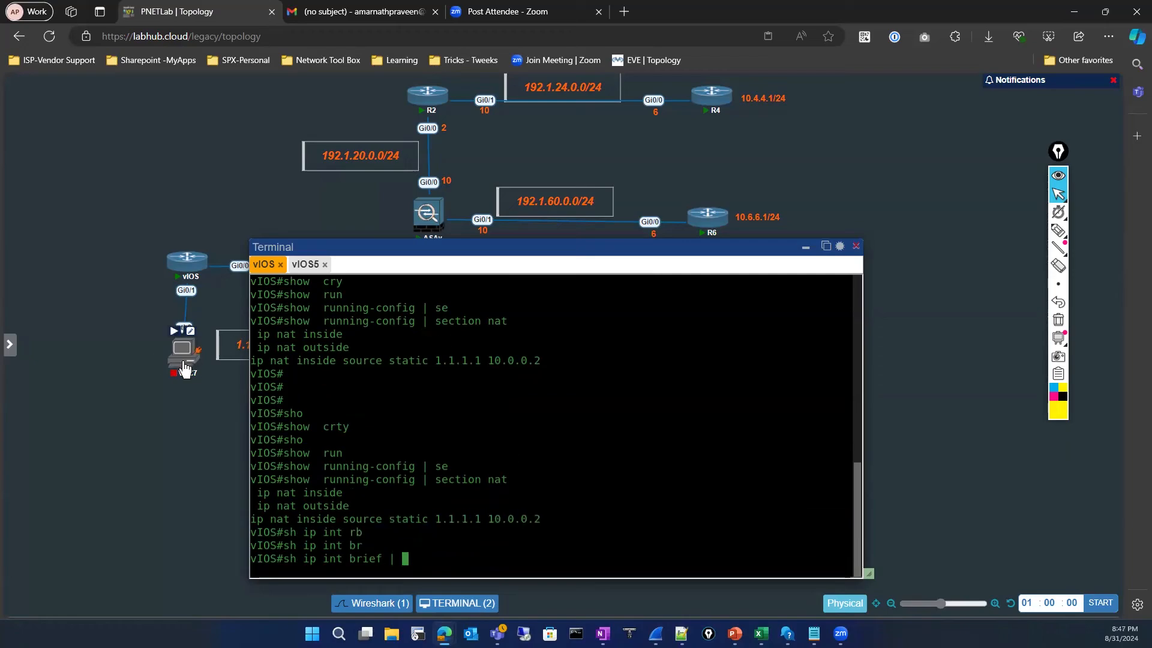
pyautogui.moveTo(339, 249); pyautogui.dragTo(413, 235)
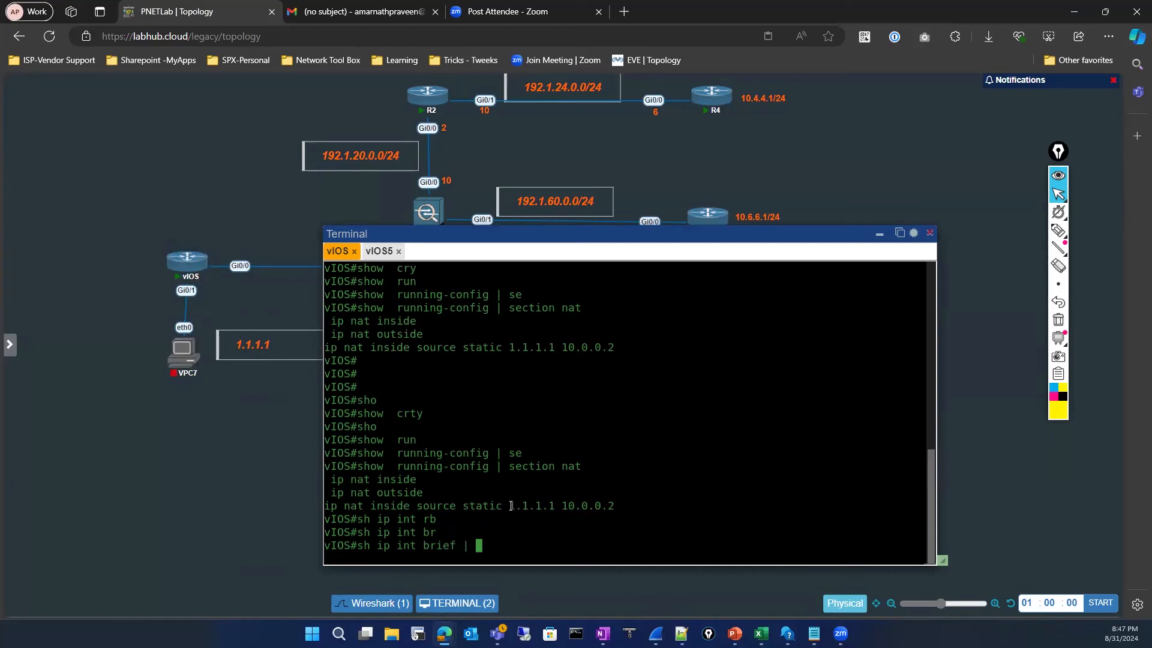
pyautogui.moveTo(510, 507); pyautogui.dragTo(622, 505)
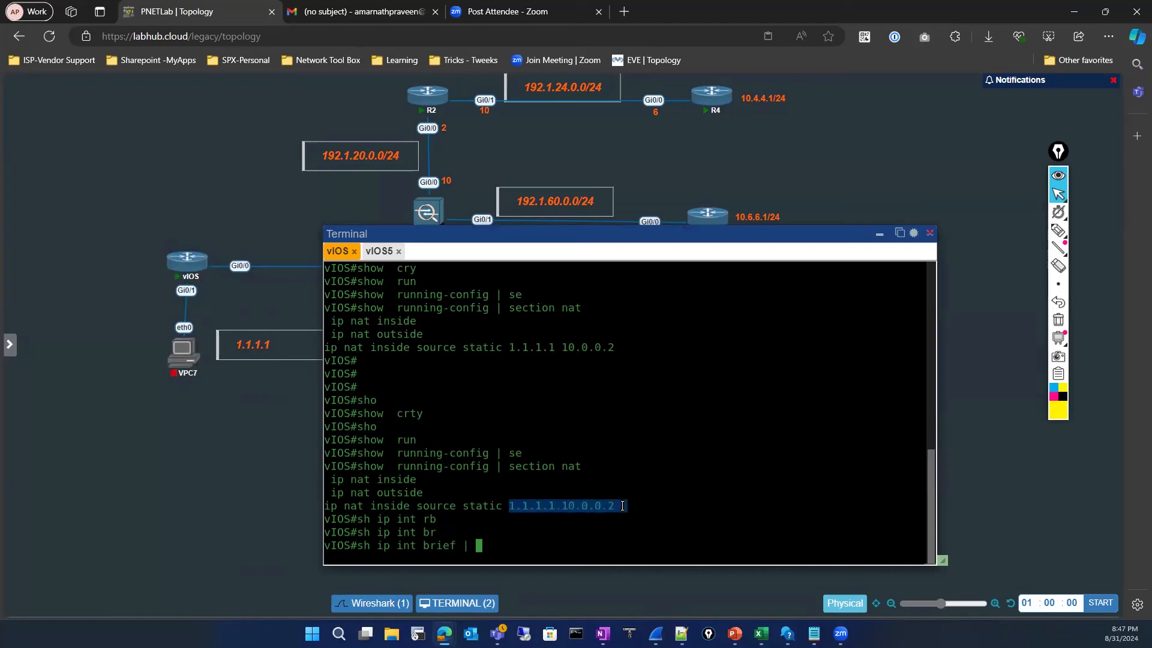
pyautogui.click(578, 528)
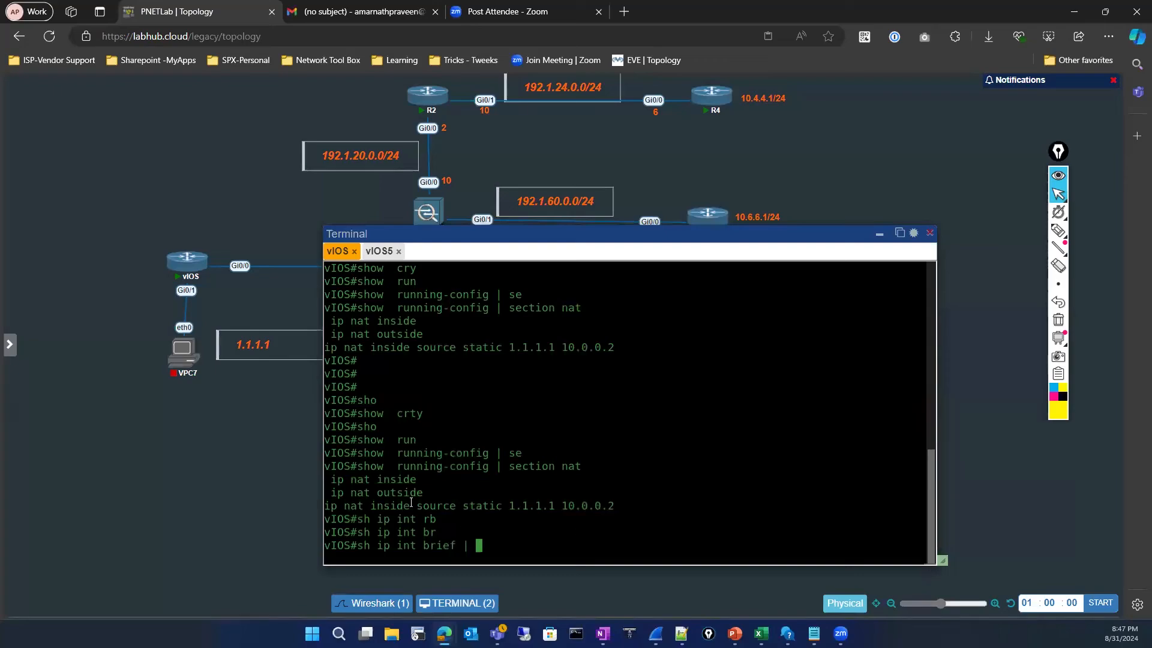
pyautogui.moveTo(497, 506); pyautogui.dragTo(613, 506)
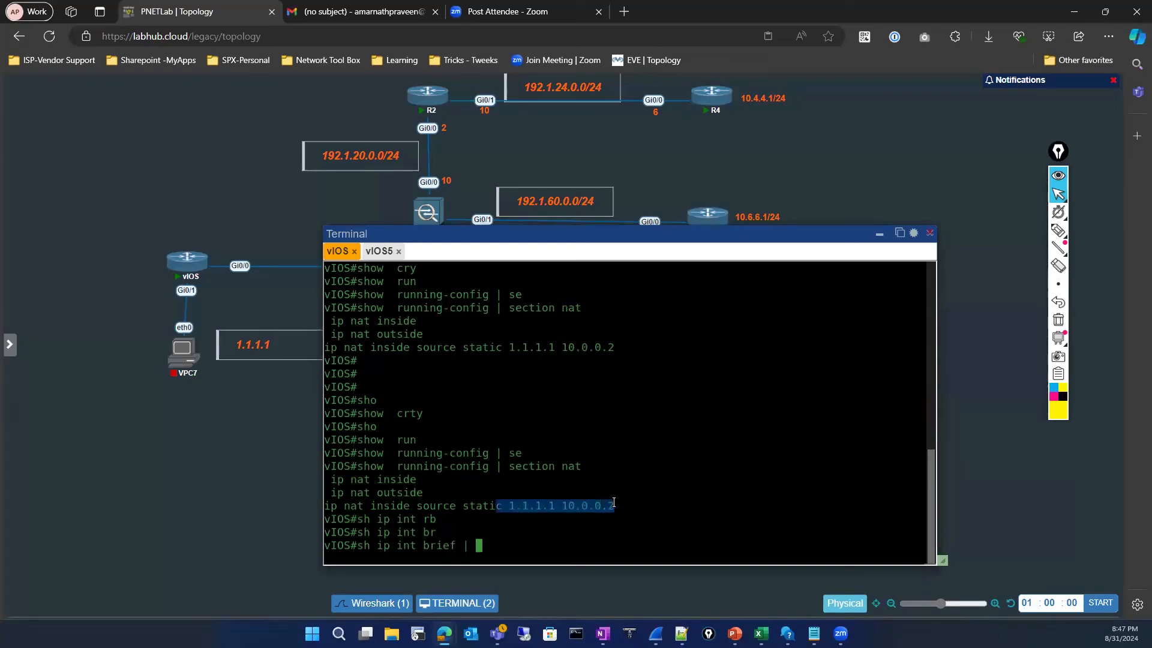
pyautogui.click(505, 514)
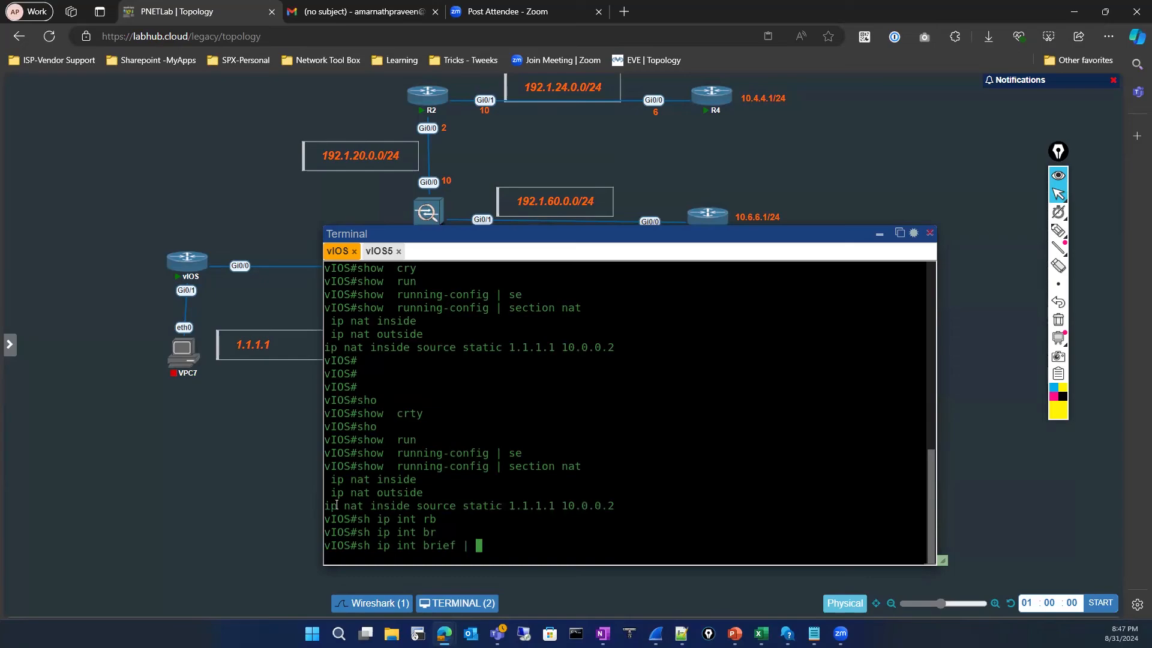
pyautogui.moveTo(331, 505); pyautogui.dragTo(613, 504)
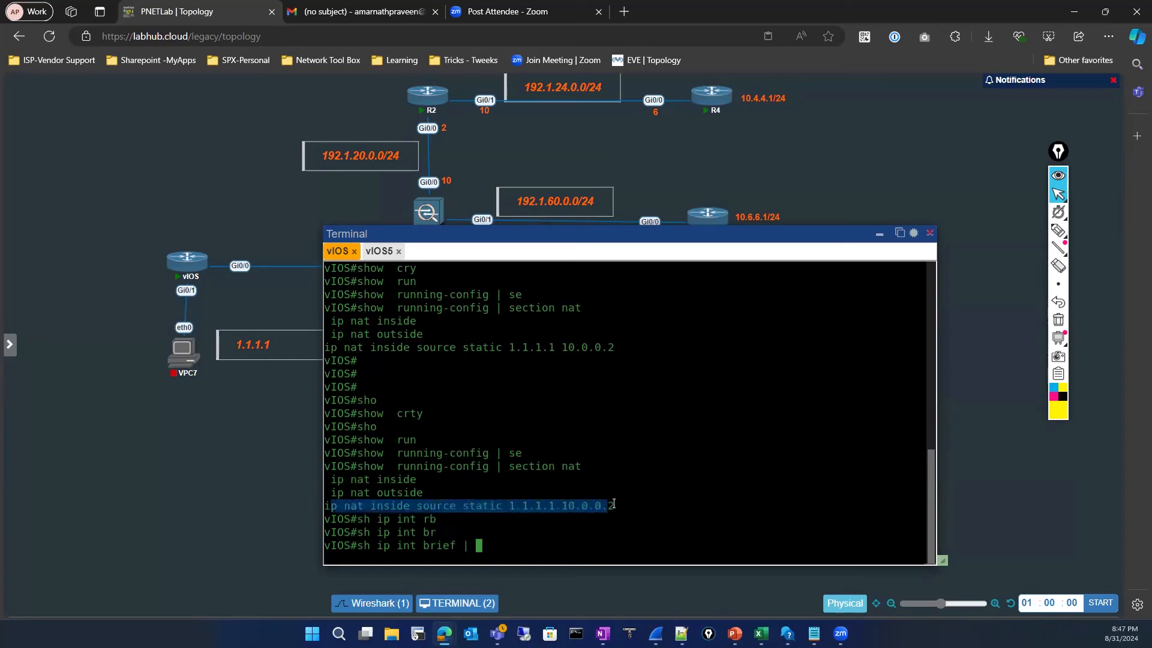
pyautogui.click(554, 531)
# Step: Clear the unfinished interface command from the vIOS prompt
pyautogui.press('BackSpace')
pyautogui.press('BackSpace')
pyautogui.press('BackSpace')
pyautogui.press('BackSpace')
pyautogui.press('BackSpace')
pyautogui.press('BackSpace')
pyautogui.press('BackSpace')
pyautogui.press('BackSpace')
pyautogui.press('BackSpace')
pyautogui.press('BackSpace')
pyautogui.press('BackSpace')
pyautogui.press('BackSpace')
pyautogui.press('BackSpace')
pyautogui.press('BackSpace')
pyautogui.press('BackSpace')
pyautogui.press('BackSpace')
pyautogui.press('BackSpace')
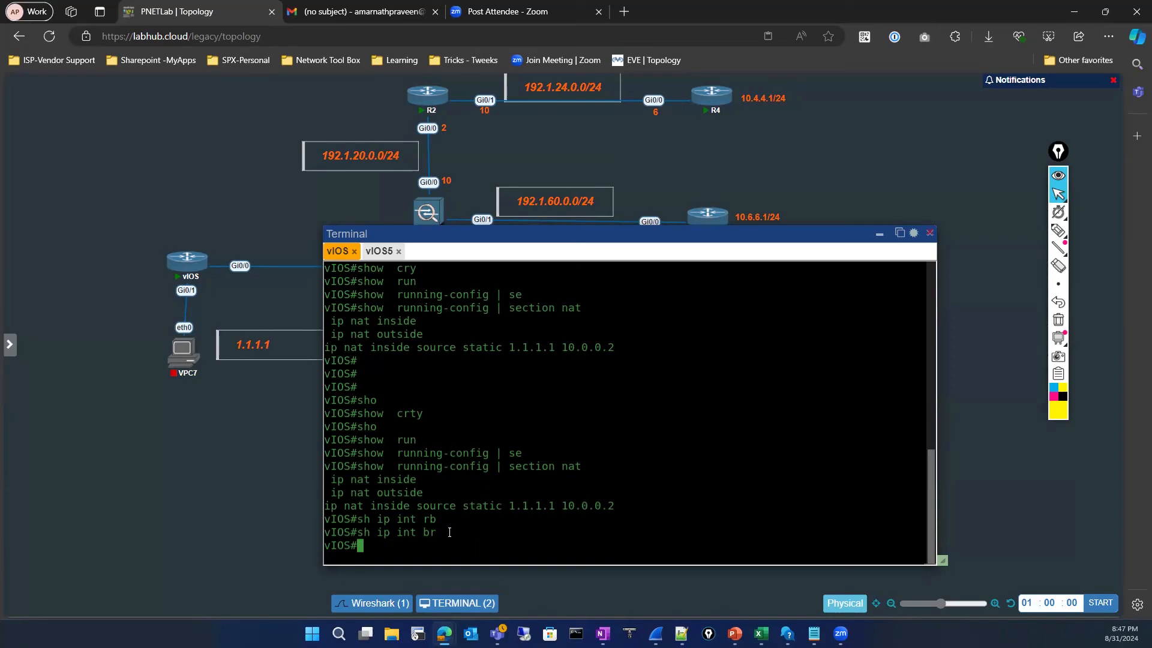
# Step: Run show ip interface brief | ex un on vIOS and highlight the Loopback0 entry with its address
pyautogui.write('sho')
pyautogui.press('Return')
pyautogui.write('show  ip')
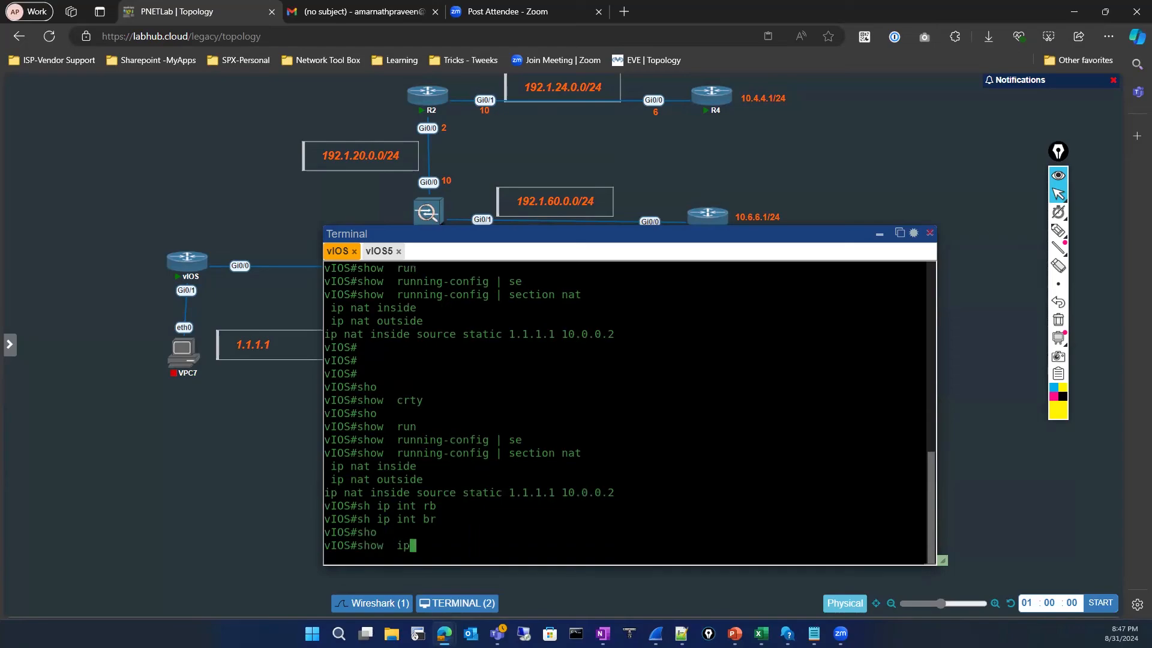
pyautogui.write(' int')
pyautogui.press('Tab')
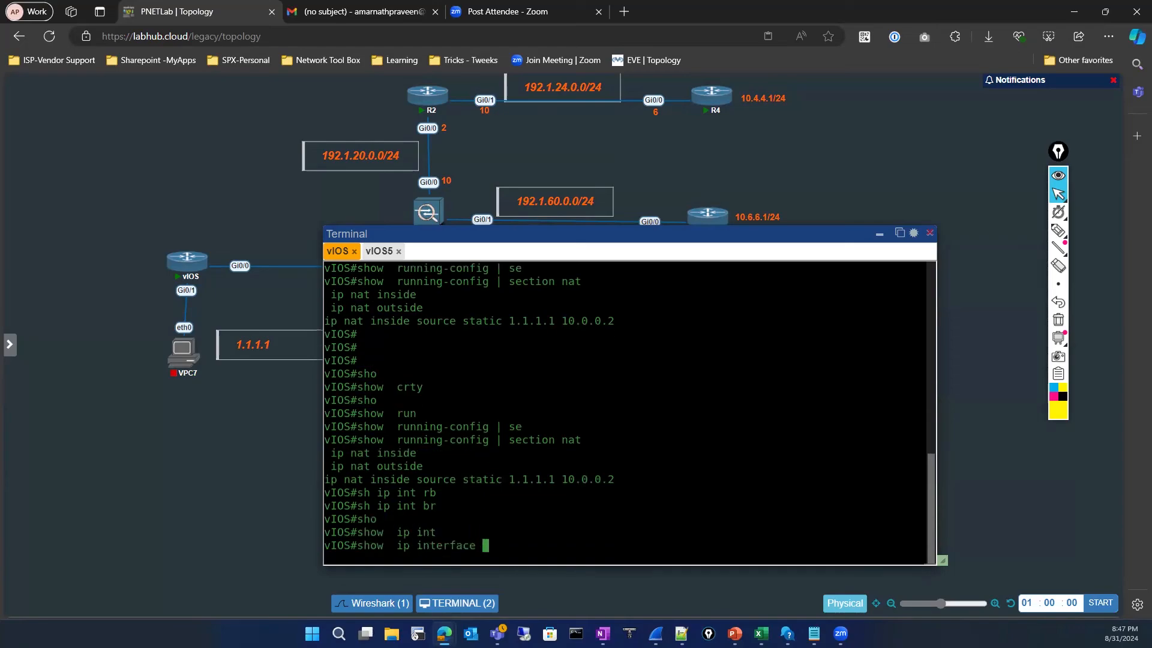
pyautogui.write('br')
pyautogui.press('Tab')
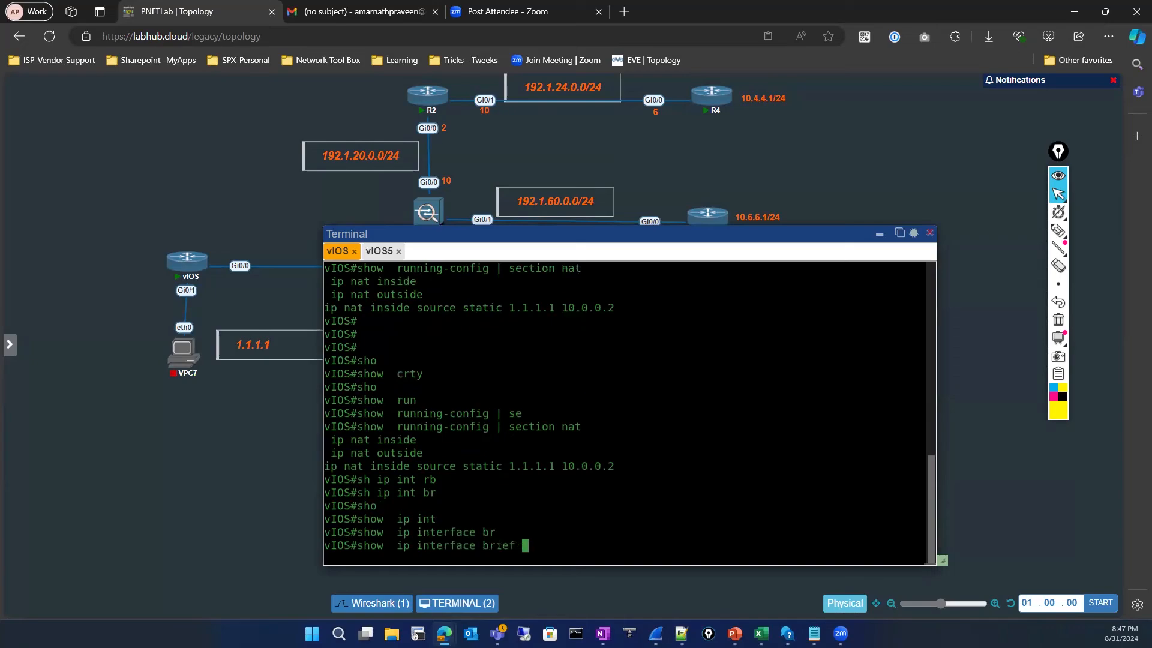
pyautogui.write('| ex un')
pyautogui.press('Return')
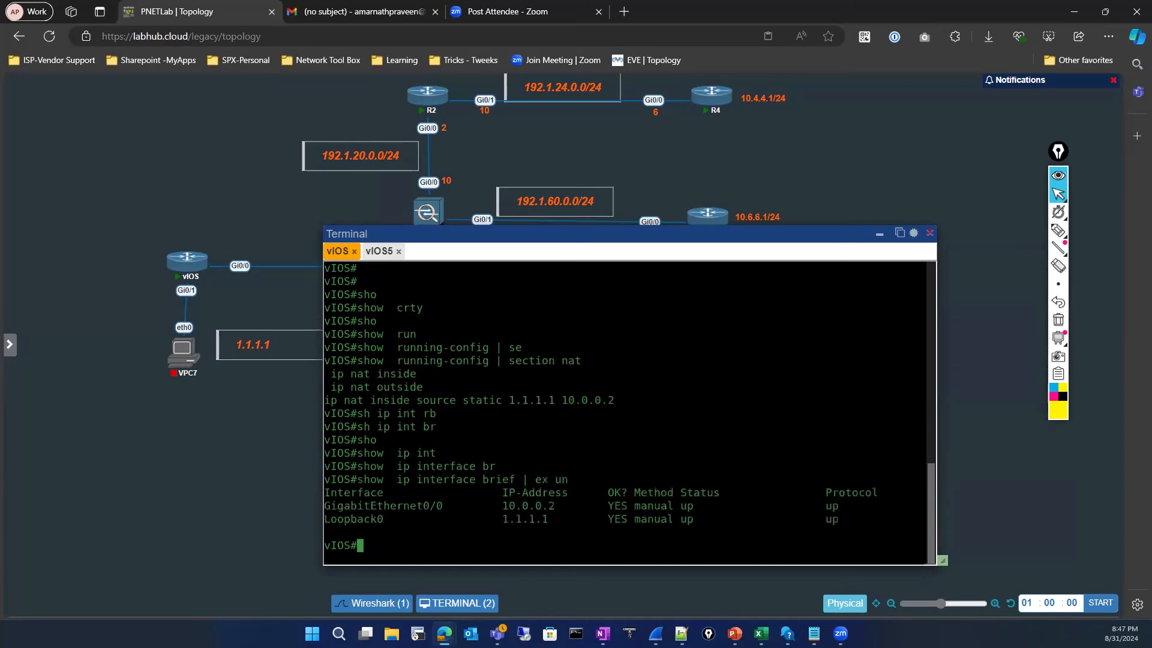
pyautogui.moveTo(353, 521); pyautogui.dragTo(534, 524)
pyautogui.click(421, 537)
# Step: Display the running configuration of interface Loopback0 on vIOS
pyautogui.write('sho')
pyautogui.press('Tab')
pyautogui.write('run')
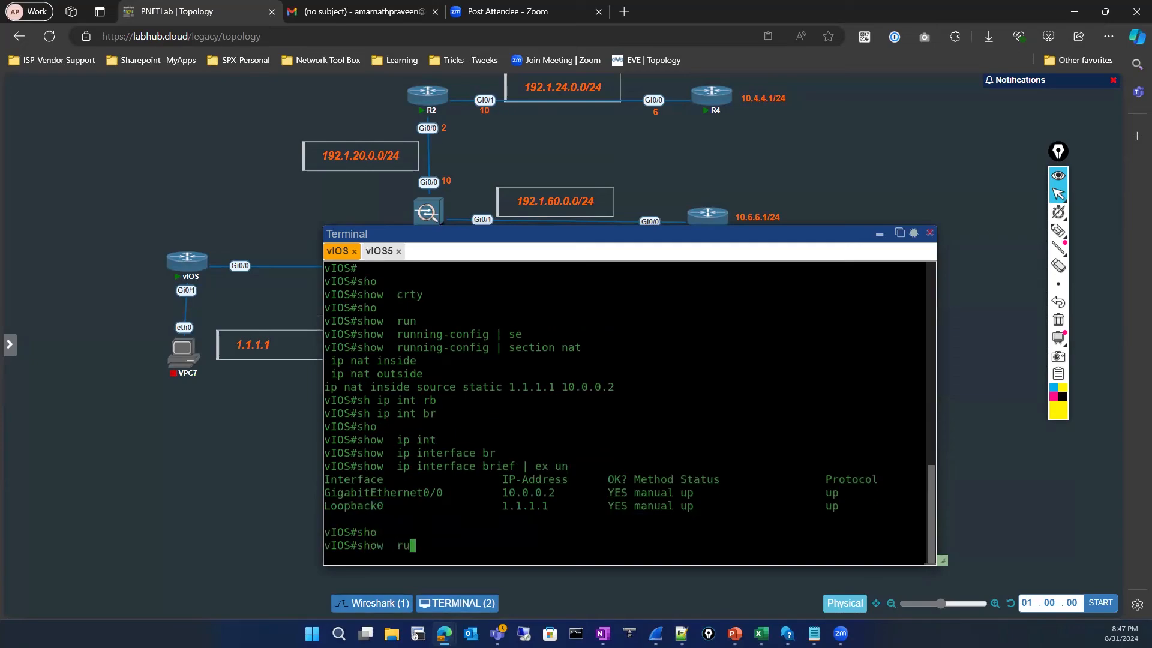
pyautogui.press('Tab')
pyautogui.write('in')
pyautogui.press('Tab')
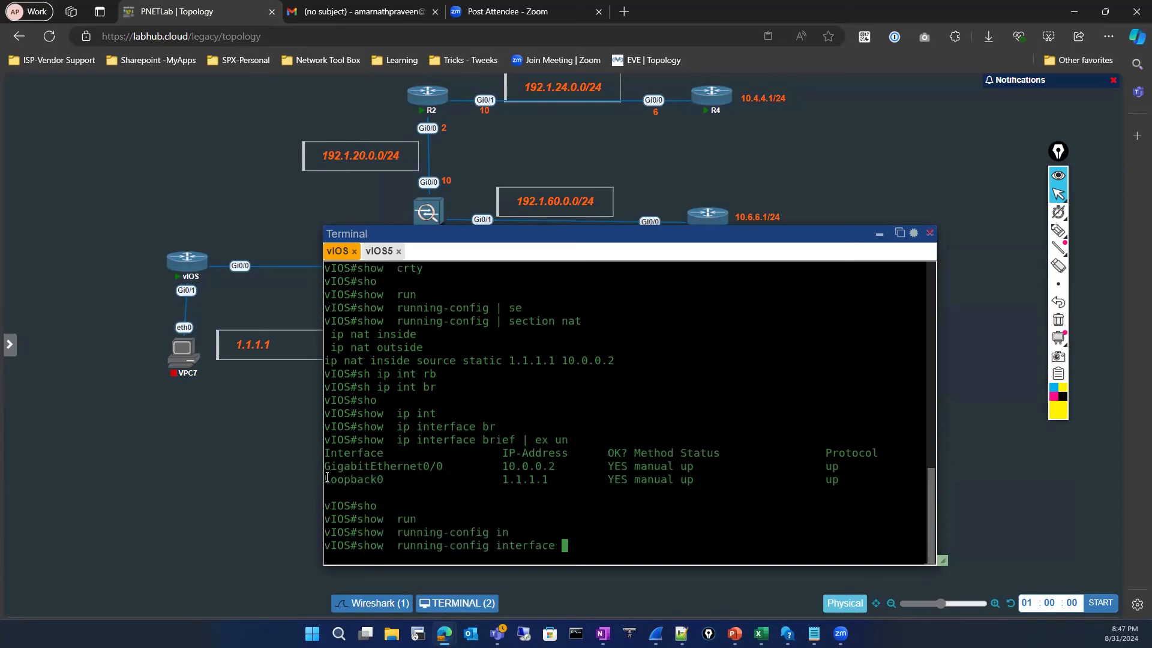
pyautogui.moveTo(325, 480); pyautogui.dragTo(415, 494)
pyautogui.rightClick(533, 487)
pyautogui.press('Return')
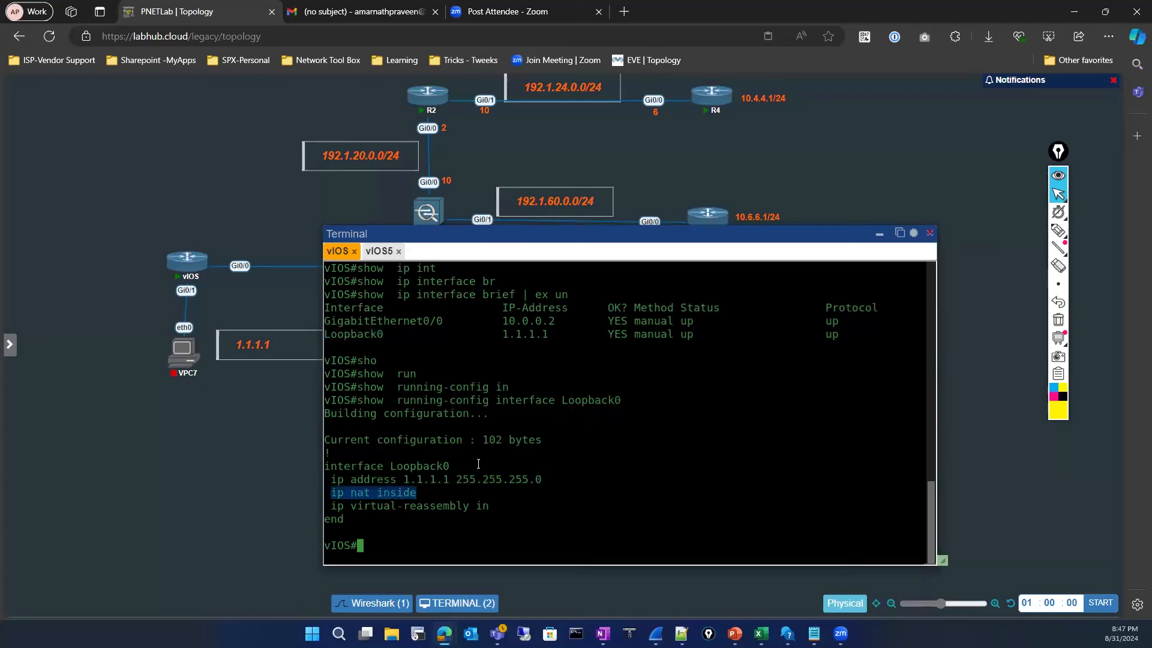
# Step: Copy the GigabitEthernet0/0 name from the interface list and enter show running-config at the vIOS prompt
pyautogui.moveTo(324, 320); pyautogui.dragTo(442, 320)
pyautogui.press('super+c')
pyautogui.write('sho')
pyautogui.press('Tab')
pyautogui.write('run')
pyautogui.press('Tab')
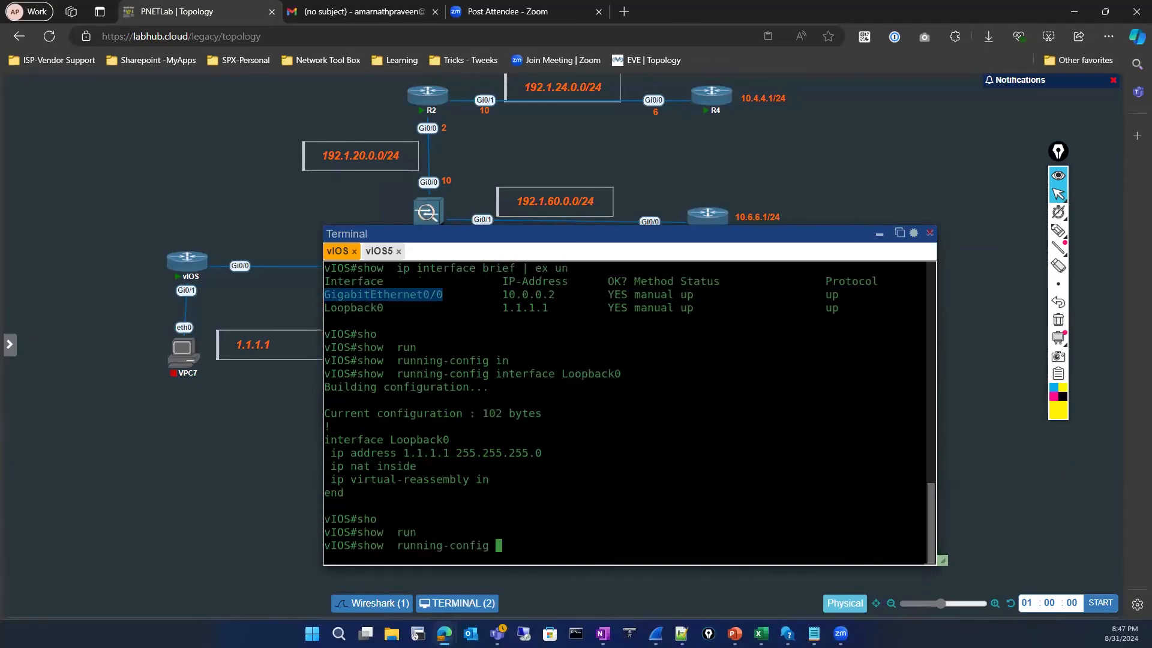
pyautogui.write('| se')
pyautogui.press('Tab')
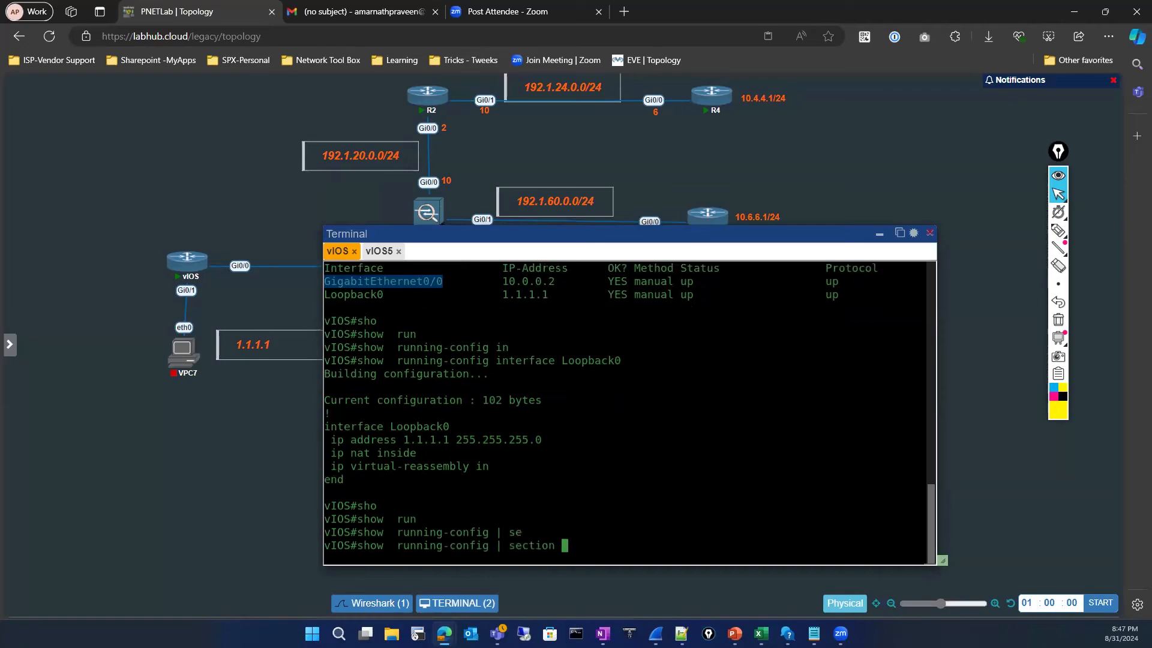
pyautogui.press('BackSpace')
pyautogui.press('BackSpace')
pyautogui.press('BackSpace')
pyautogui.press('BackSpace')
pyautogui.press('BackSpace')
pyautogui.press('BackSpace')
pyautogui.press('BackSpace')
pyautogui.press('BackSpace')
pyautogui.press('BackSpace')
# Step: Complete the command as show running-config interface GigabitEthernet0/0, run it and review the interface configuration
pyautogui.write('u')
pyautogui.write('nt')
pyautogui.press('Tab')
pyautogui.click(350, 277)
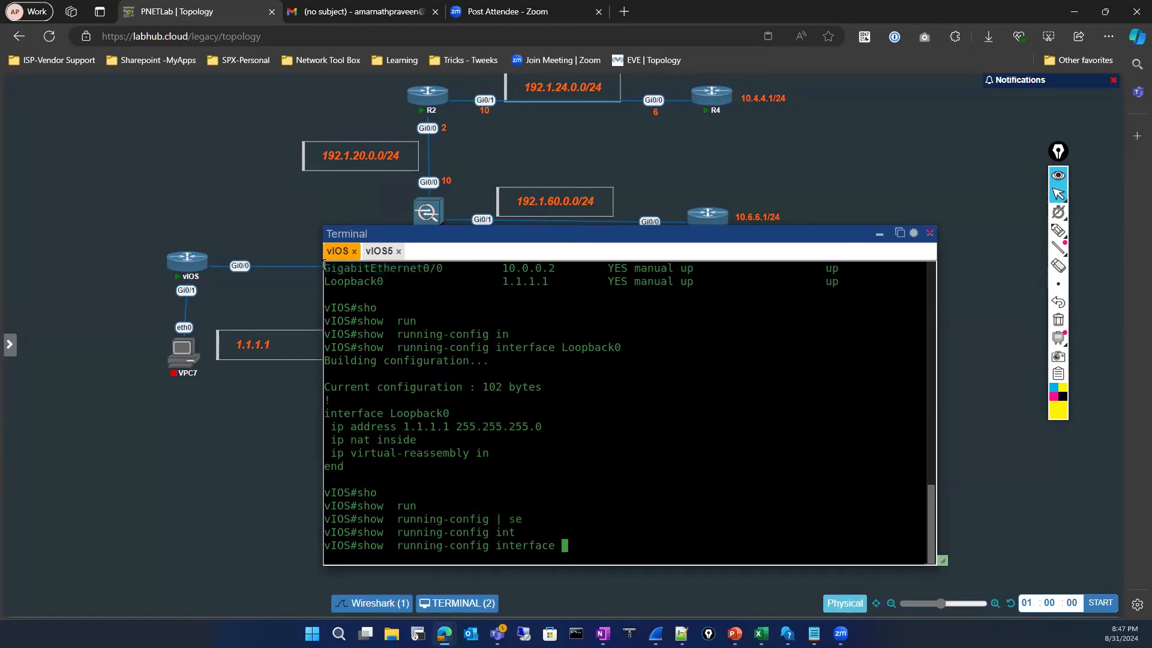
pyautogui.moveTo(324, 269); pyautogui.dragTo(441, 268)
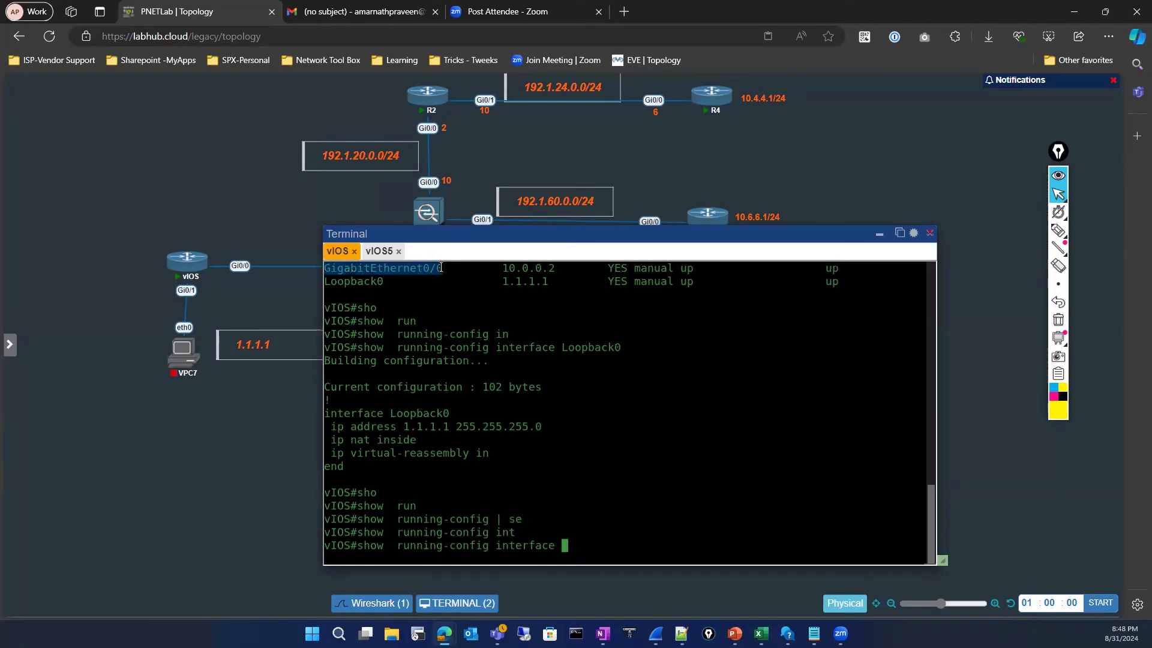
pyautogui.rightClick(558, 384)
pyautogui.press('Return')
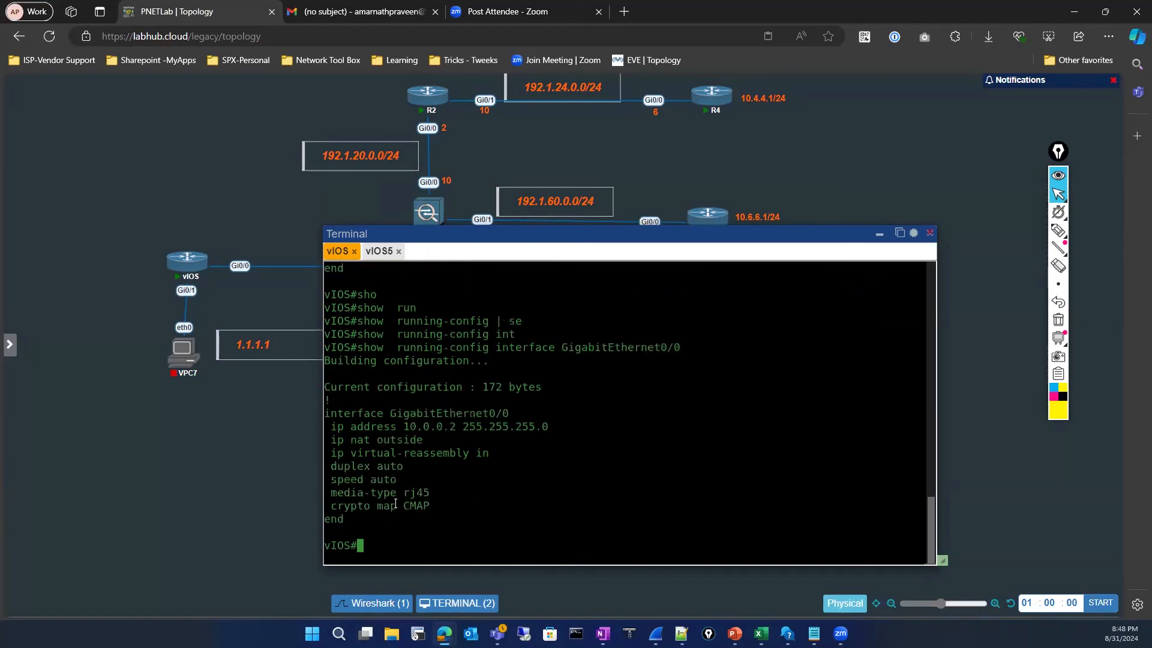
pyautogui.scroll(1, 397, 300)
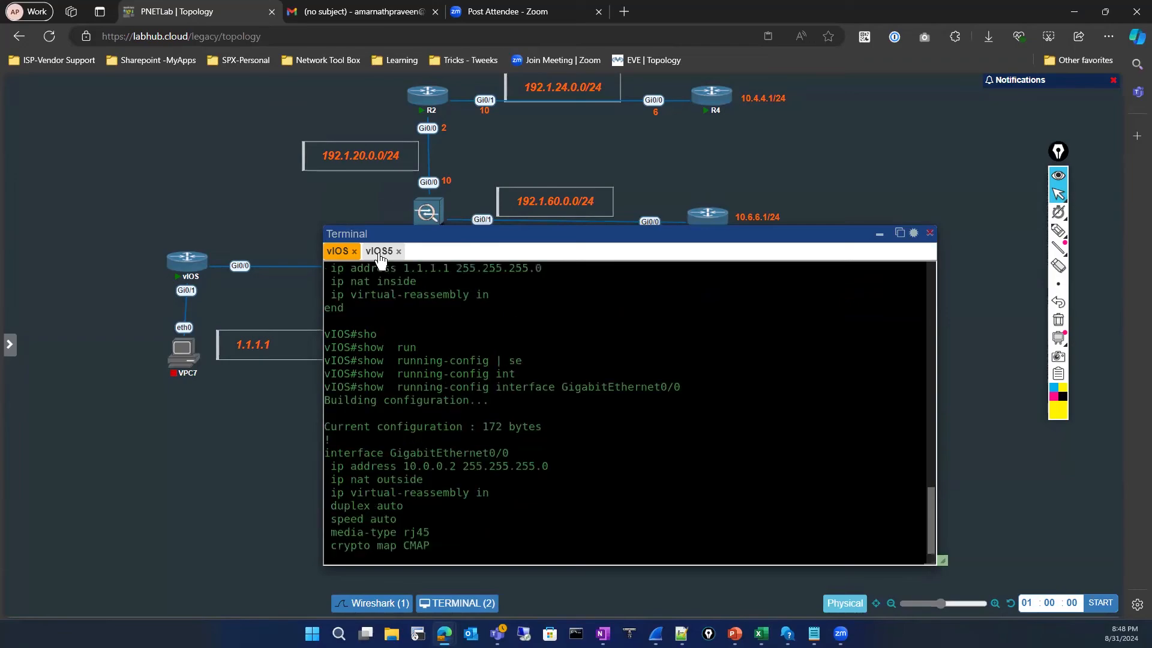
# Step: Move the terminal below the vIOS routers and draw freehand arrows from vIOS5 and vIOS towards vIOS2
pyautogui.moveTo(398, 233); pyautogui.dragTo(371, 305)
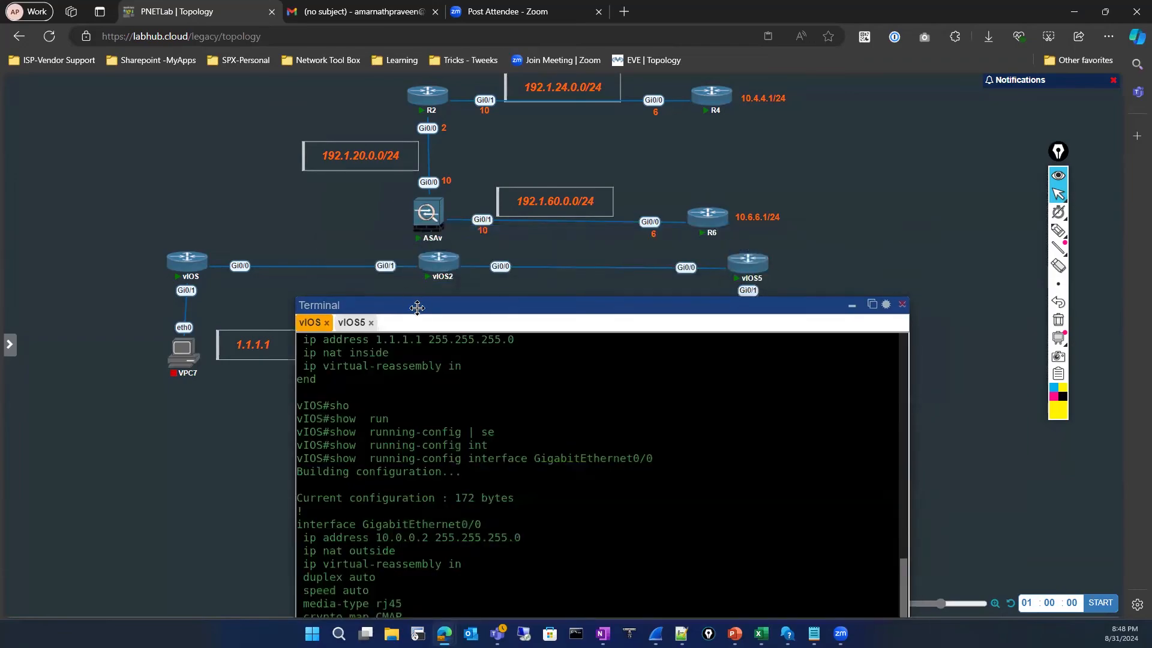
pyautogui.moveTo(417, 307); pyautogui.dragTo(420, 388)
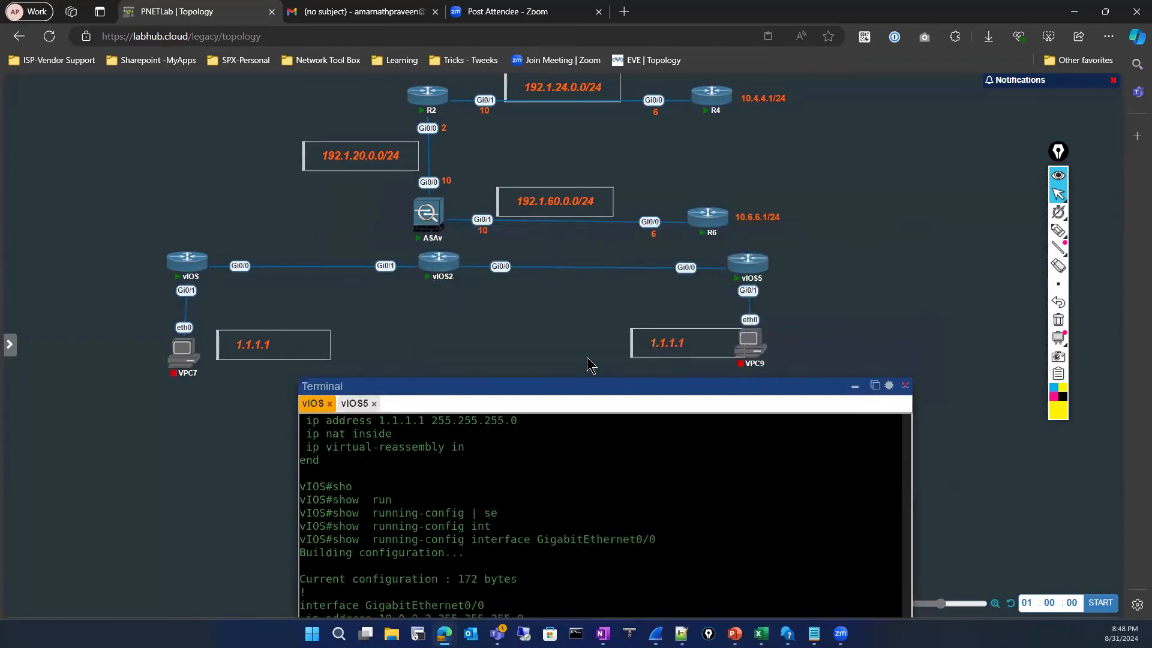
pyautogui.click(1058, 232)
pyautogui.moveTo(736, 260)
pyautogui.mouseDown()
pyautogui.moveTo(516, 255)
pyautogui.moveTo(493, 264)
pyautogui.mouseUp()
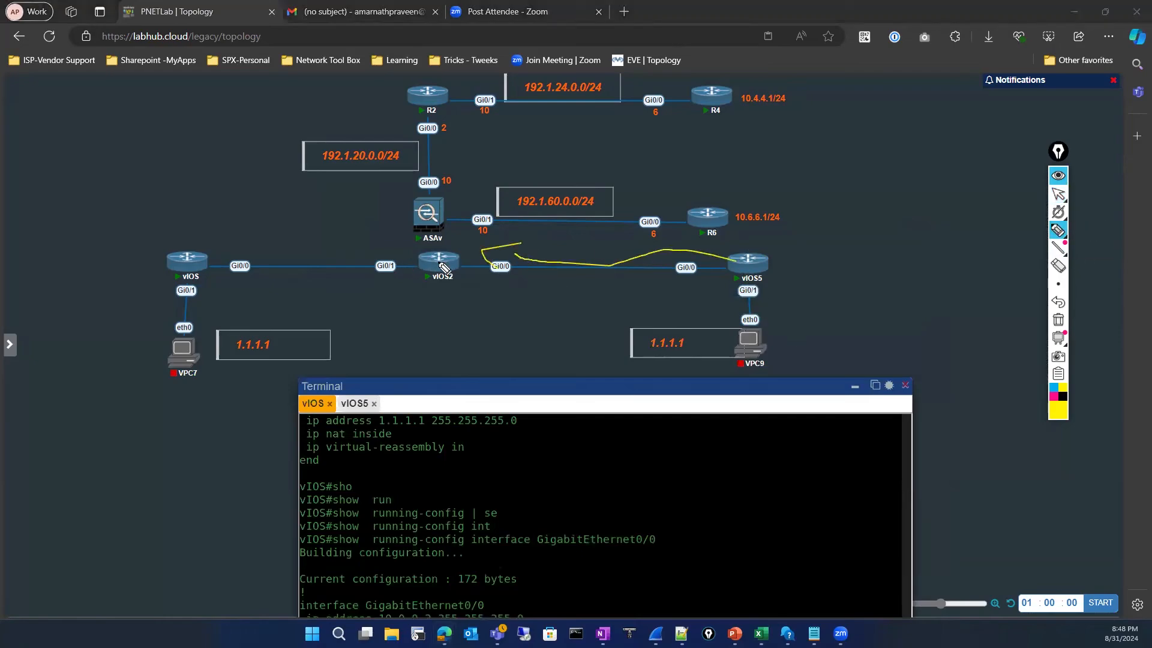
pyautogui.moveTo(206, 248)
pyautogui.mouseDown()
pyautogui.moveTo(405, 240)
pyautogui.moveTo(424, 246)
pyautogui.moveTo(408, 294)
pyautogui.moveTo(479, 248)
pyautogui.mouseUp()
# Step: Write ISP beneath vIOS2 and draw return arrows from it towards vIOS and vIOS5
pyautogui.moveTo(423, 334)
pyautogui.mouseDown()
pyautogui.moveTo(428, 318)
pyautogui.moveTo(412, 312)
pyautogui.moveTo(430, 333)
pyautogui.mouseUp()
pyautogui.moveTo(465, 341)
pyautogui.mouseDown()
pyautogui.moveTo(464, 313)
pyautogui.moveTo(466, 324)
pyautogui.mouseUp()
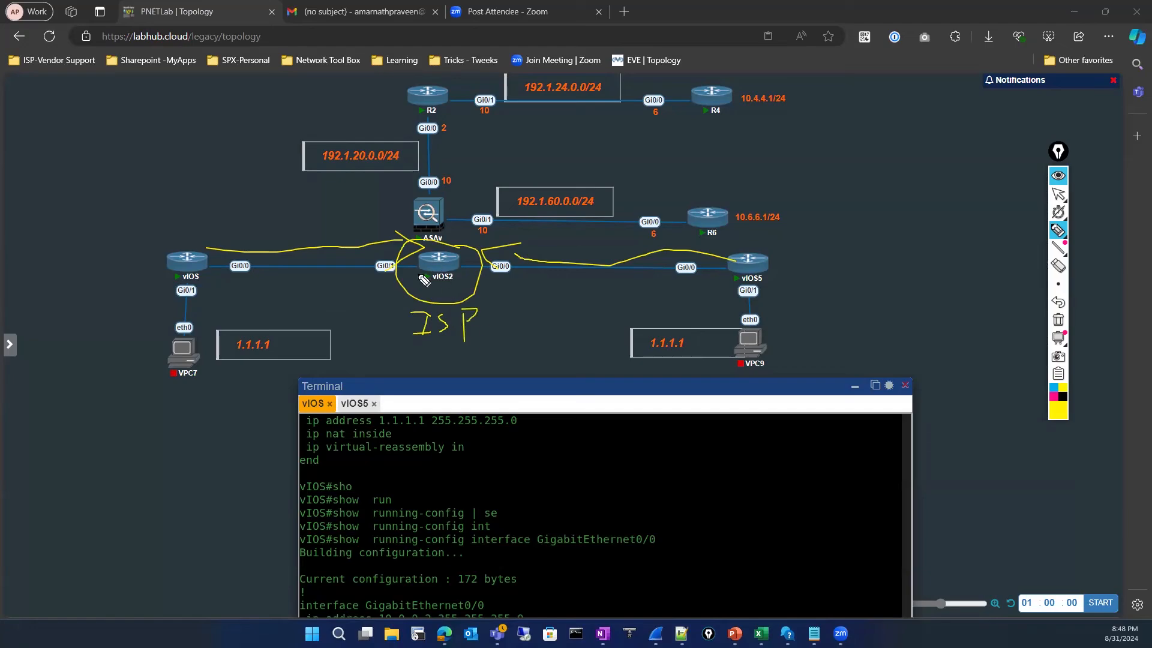
pyautogui.moveTo(418, 273)
pyautogui.mouseDown()
pyautogui.moveTo(237, 286)
pyautogui.moveTo(294, 297)
pyautogui.mouseUp()
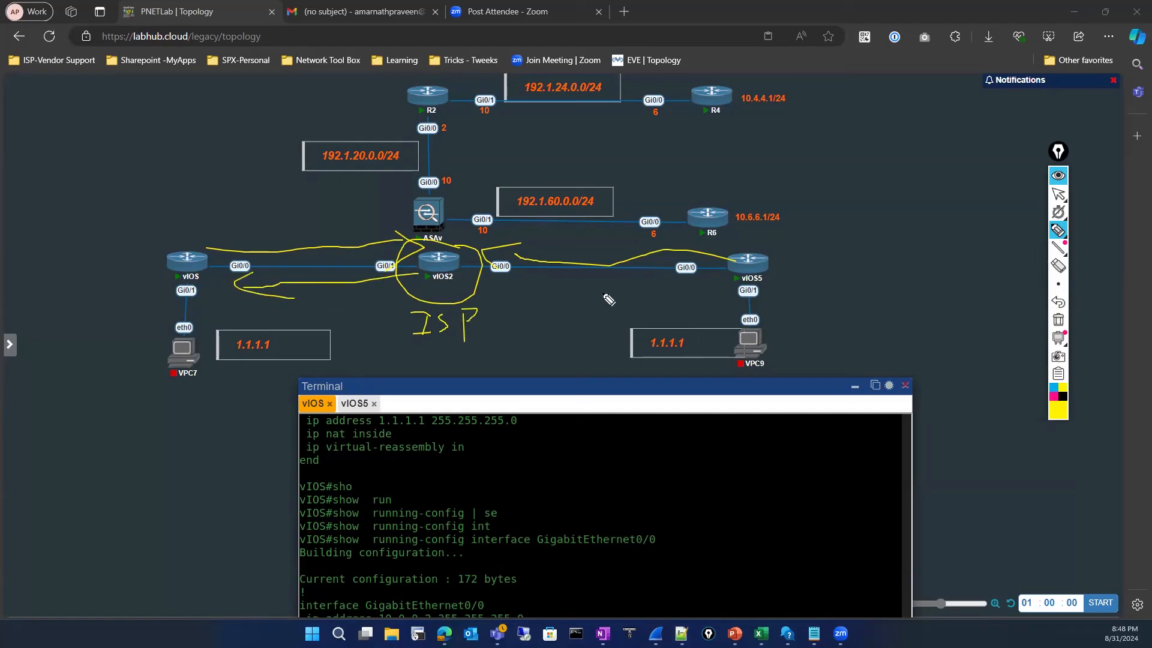
pyautogui.moveTo(590, 293)
pyautogui.mouseDown()
pyautogui.moveTo(665, 293)
pyautogui.moveTo(660, 325)
pyautogui.mouseUp()
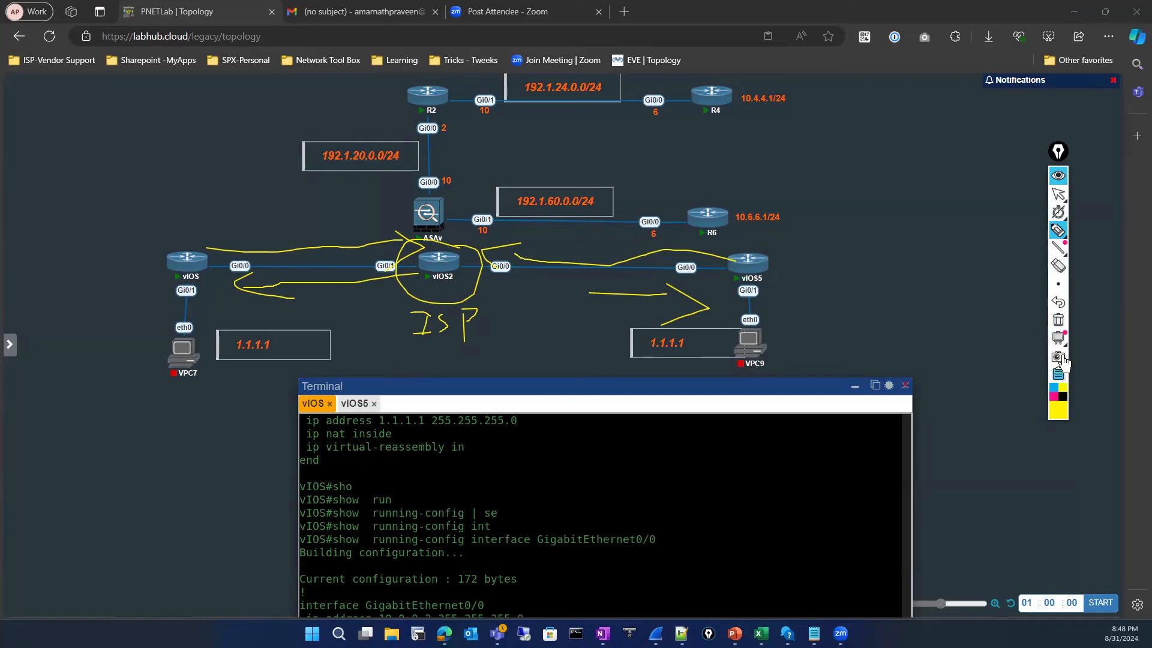
# Step: Clear the annotations, open the vIOS2 console and place it between the vIOS and vIOS5 sessions
pyautogui.click(1059, 320)
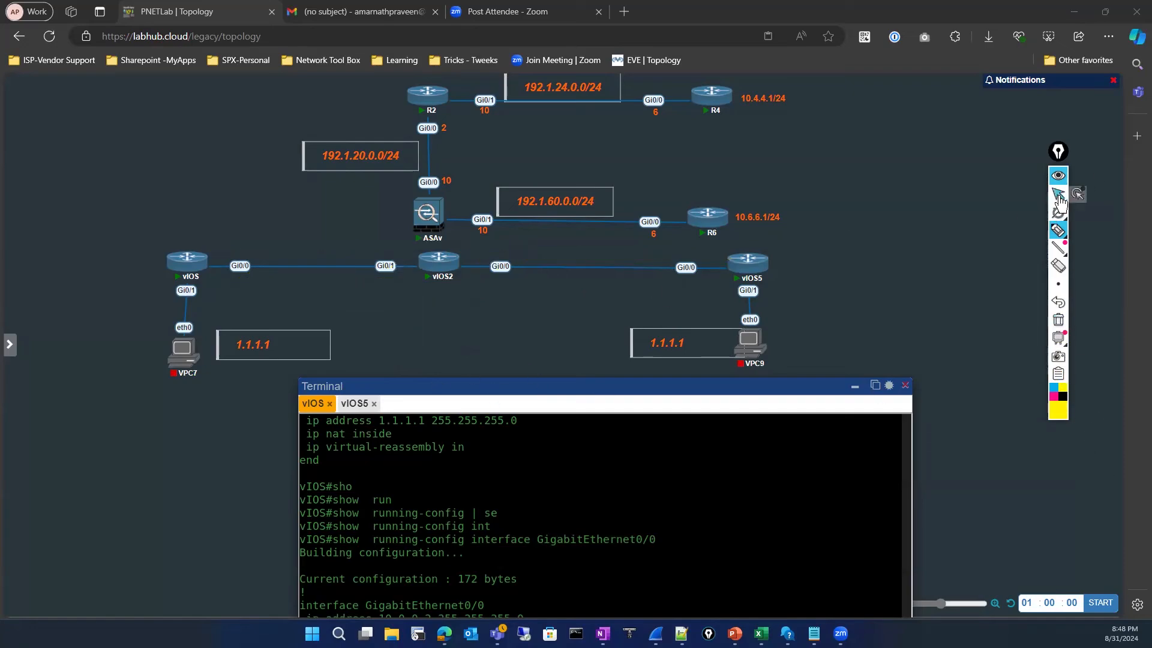
pyautogui.click(1058, 194)
pyautogui.click(444, 264)
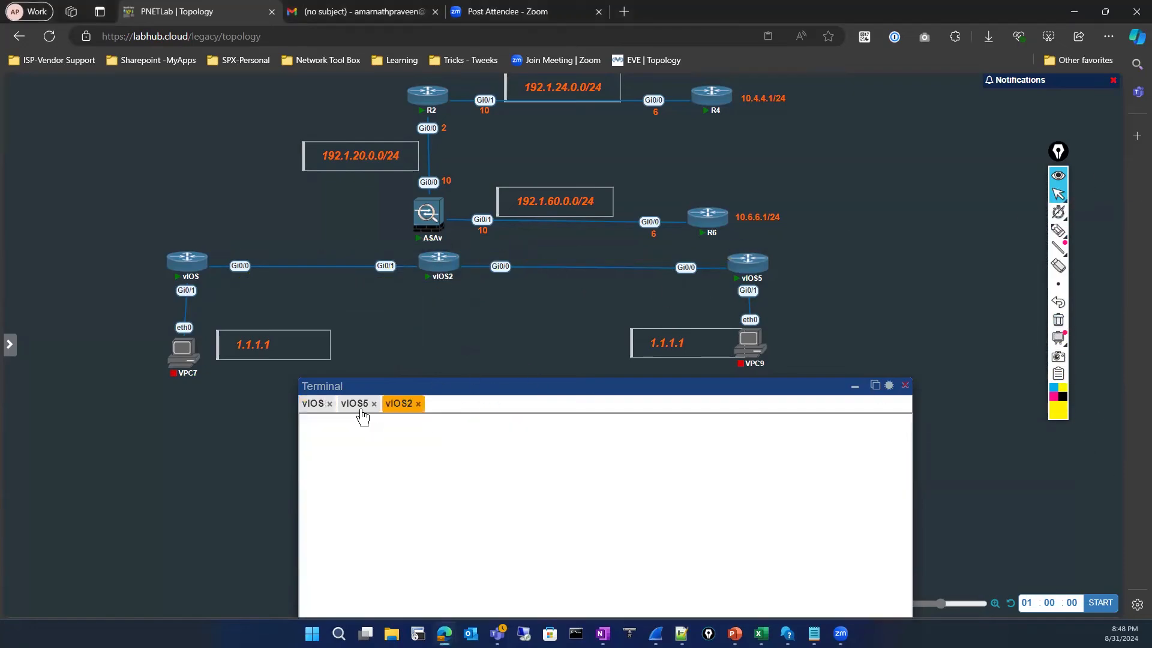
pyautogui.moveTo(400, 408); pyautogui.dragTo(344, 410)
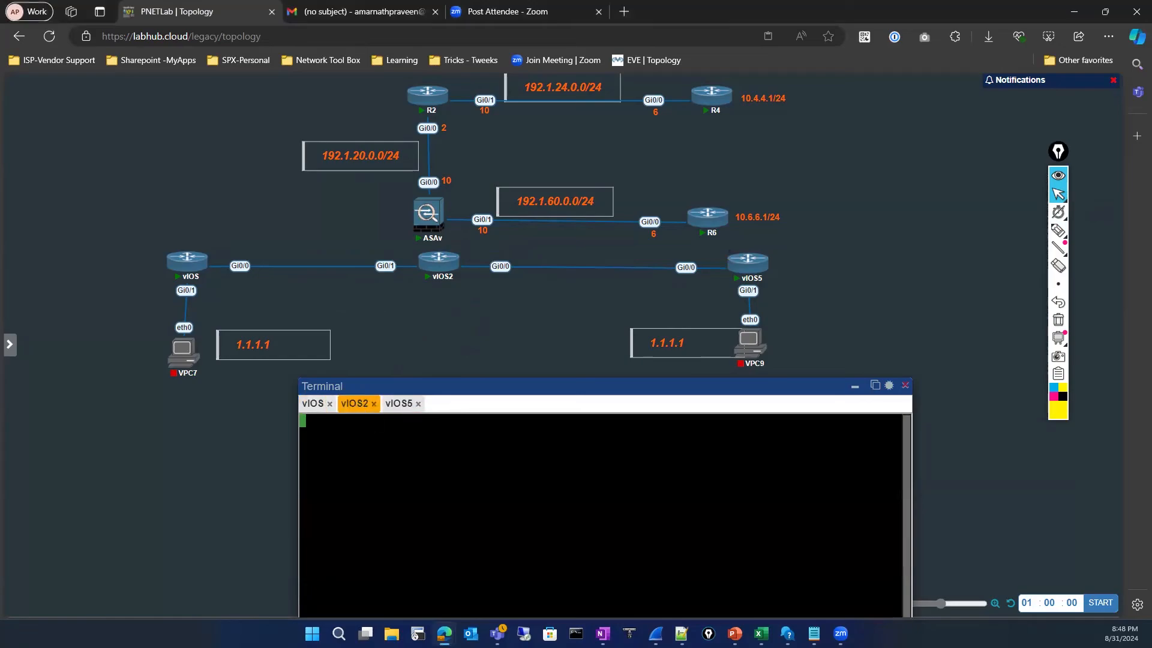
# Step: Run show running-config | section route on vIOS2 to list its static routes
pyautogui.press('Return')
pyautogui.press('Return')
pyautogui.press('Return')
pyautogui.write('s')
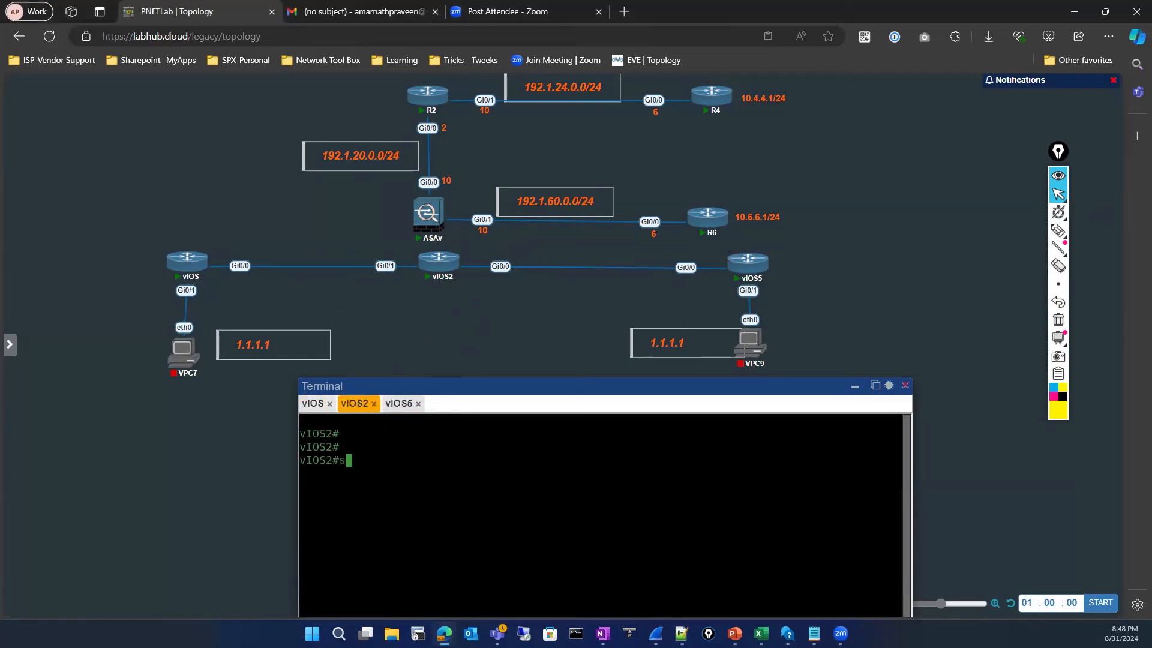
pyautogui.write('ho')
pyautogui.press('Tab')
pyautogui.write('run')
pyautogui.press('Tab')
pyautogui.write('| se')
pyautogui.press('Tab')
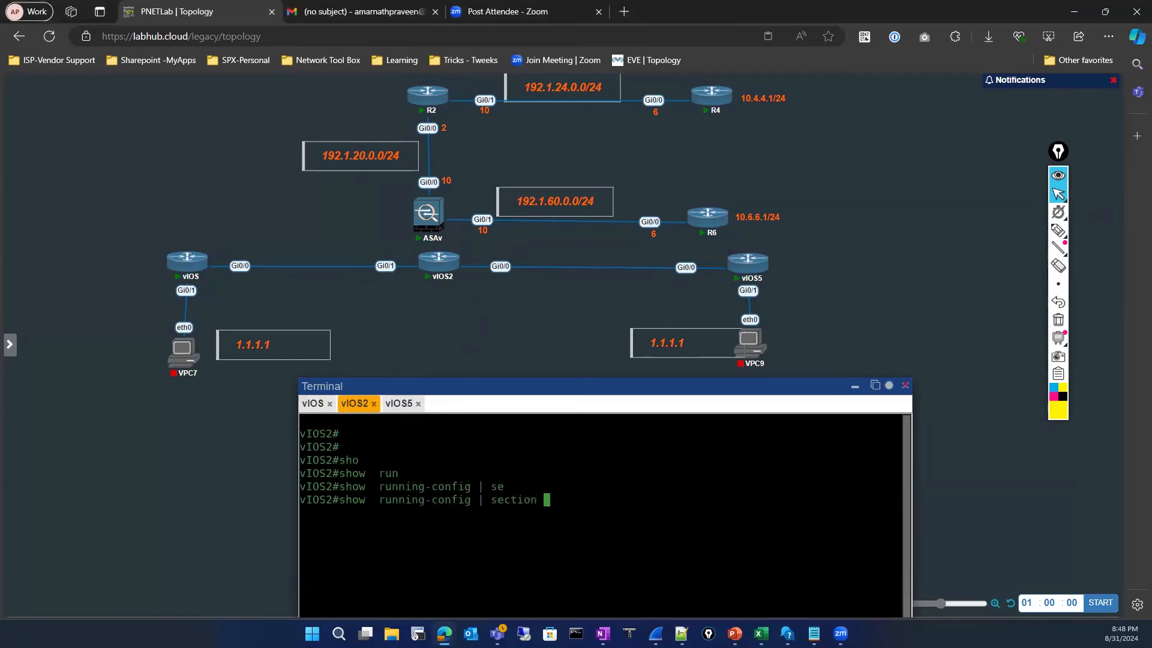
pyautogui.write('route')
pyautogui.press('Return')
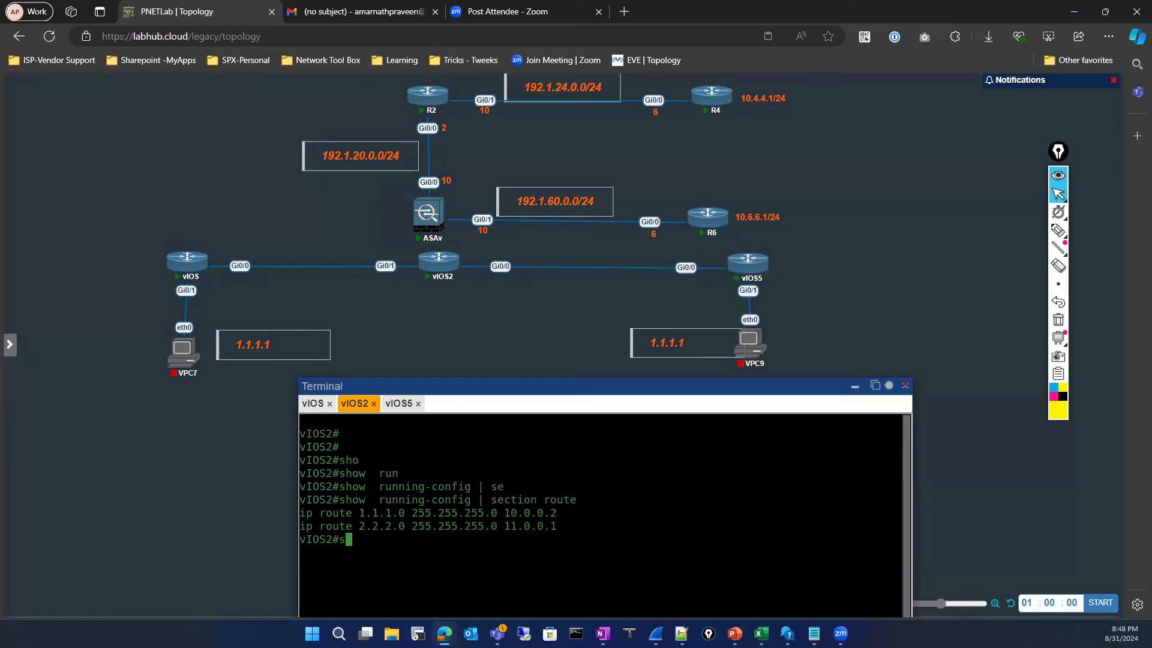
# Step: Run sh ip interface brief on vIOS2 and highlight the IP addresses of GigabitEthernet0/0 and GigabitEthernet0/1
pyautogui.write('ip int')
pyautogui.press('Tab')
pyautogui.write('br')
pyautogui.press('Tab')
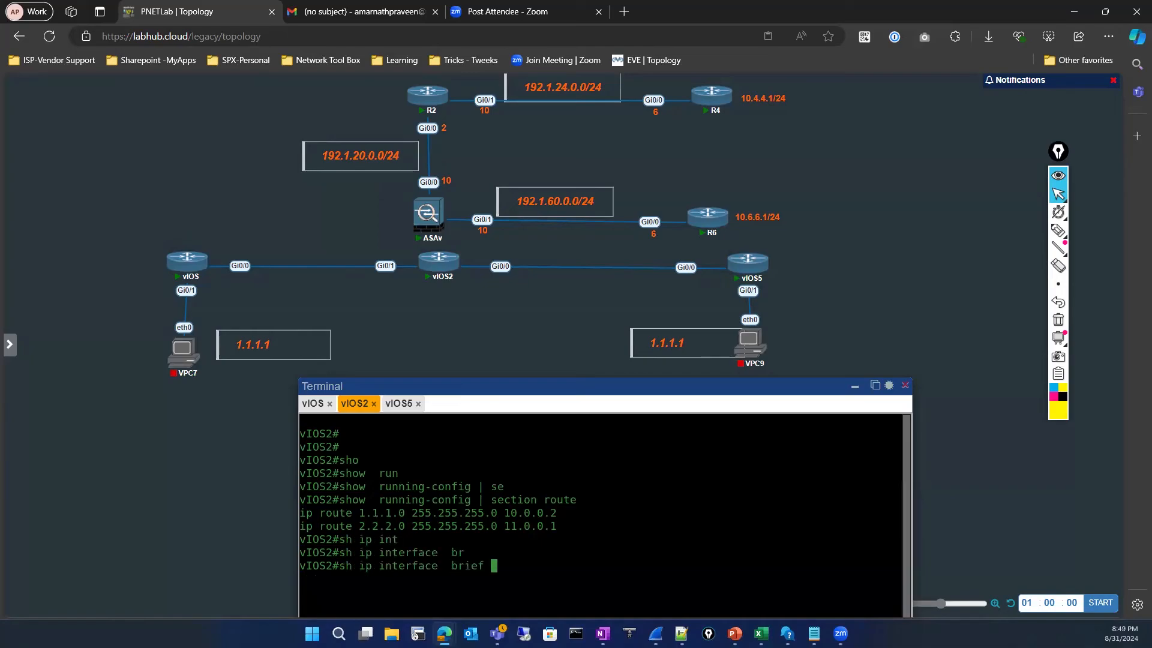
pyautogui.press('Return')
pyautogui.moveTo(426, 386); pyautogui.dragTo(419, 321)
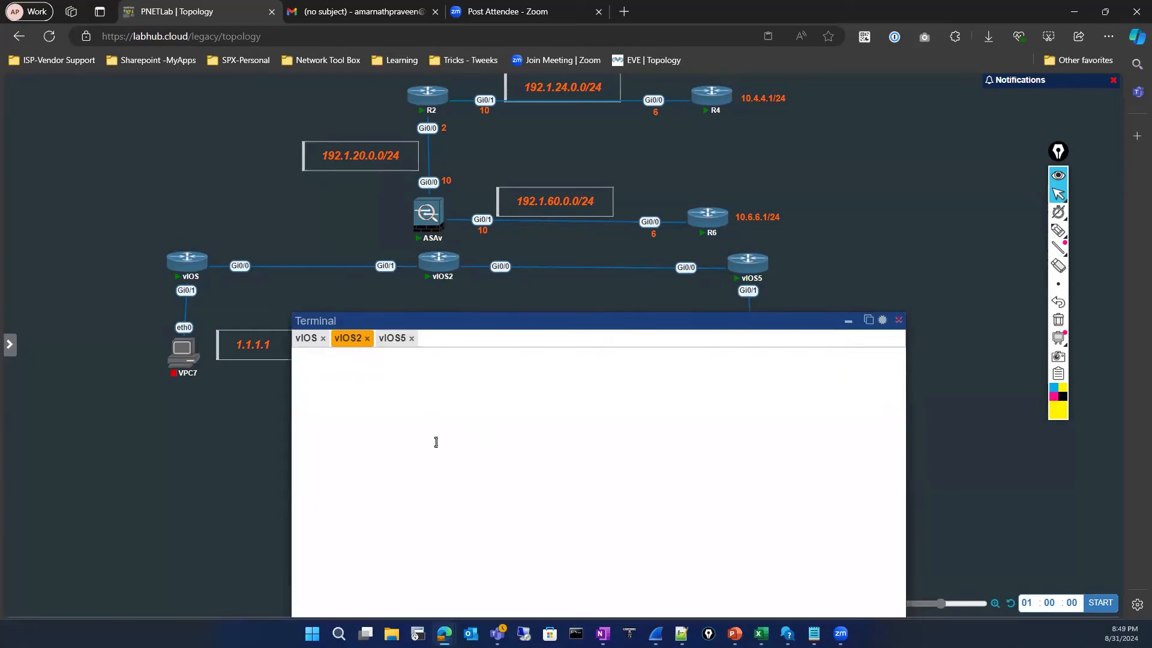
pyautogui.moveTo(458, 528); pyautogui.dragTo(549, 540)
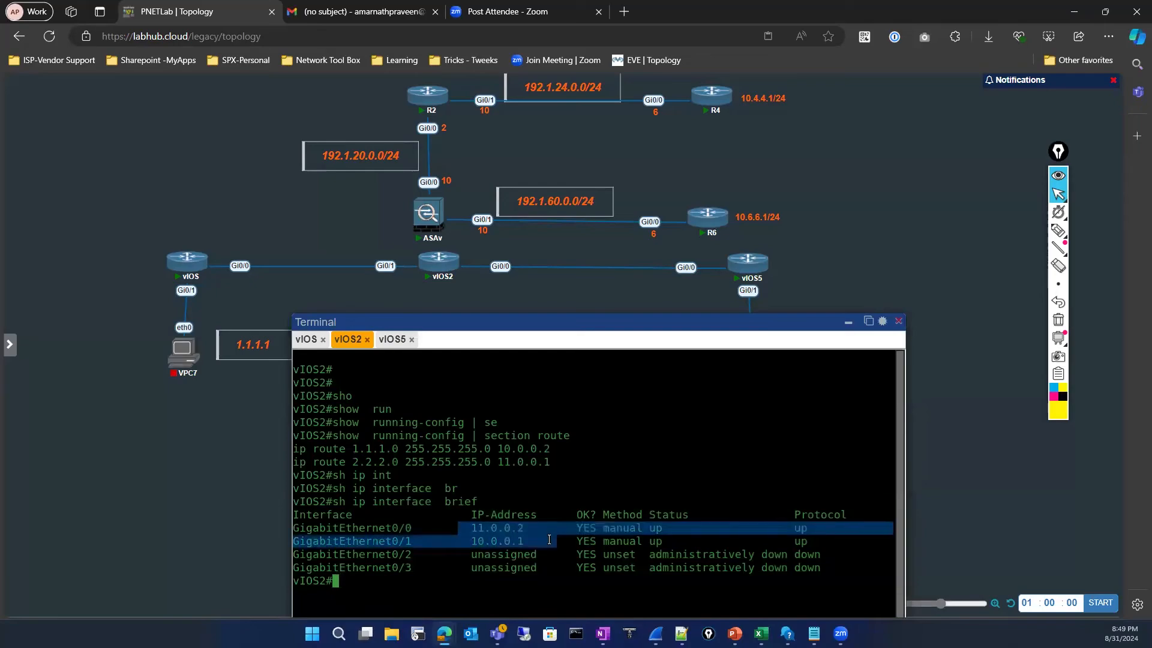
pyautogui.click(430, 566)
# Step: Run sh ip route on vIOS2 and highlight the 1.0.0.0/24 and 10.0.0.0/8 entries
pyautogui.write('sh ip rou')
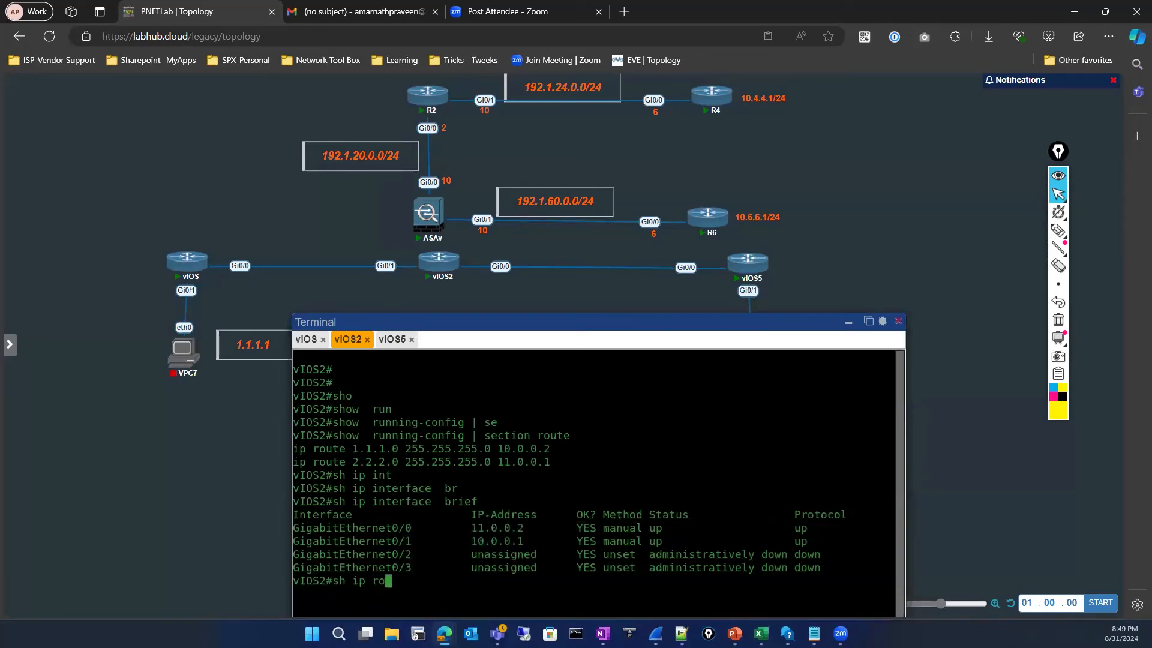
pyautogui.press('Tab')
pyautogui.press('Return')
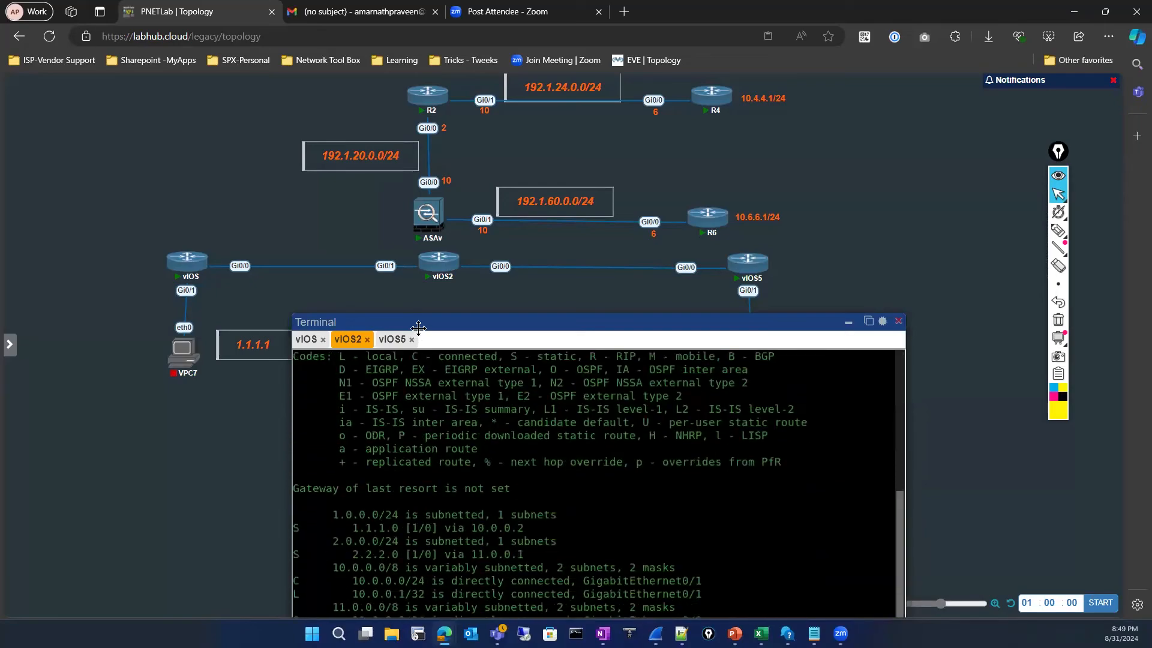
pyautogui.moveTo(418, 325); pyautogui.dragTo(411, 269)
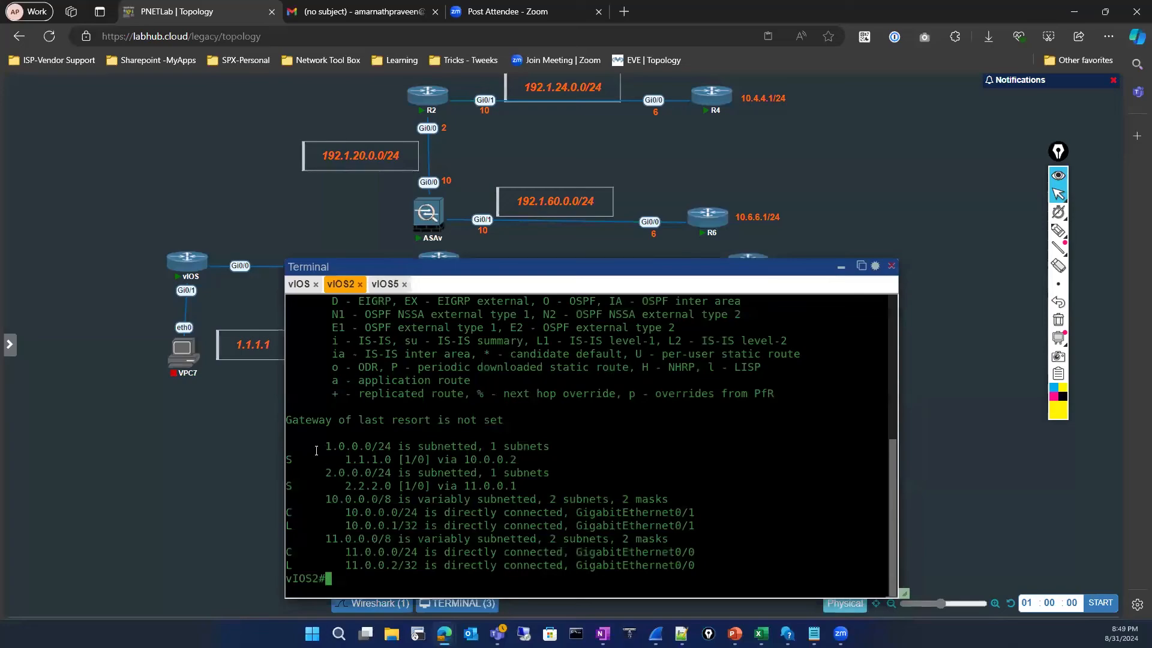
pyautogui.moveTo(316, 450); pyautogui.dragTo(524, 449)
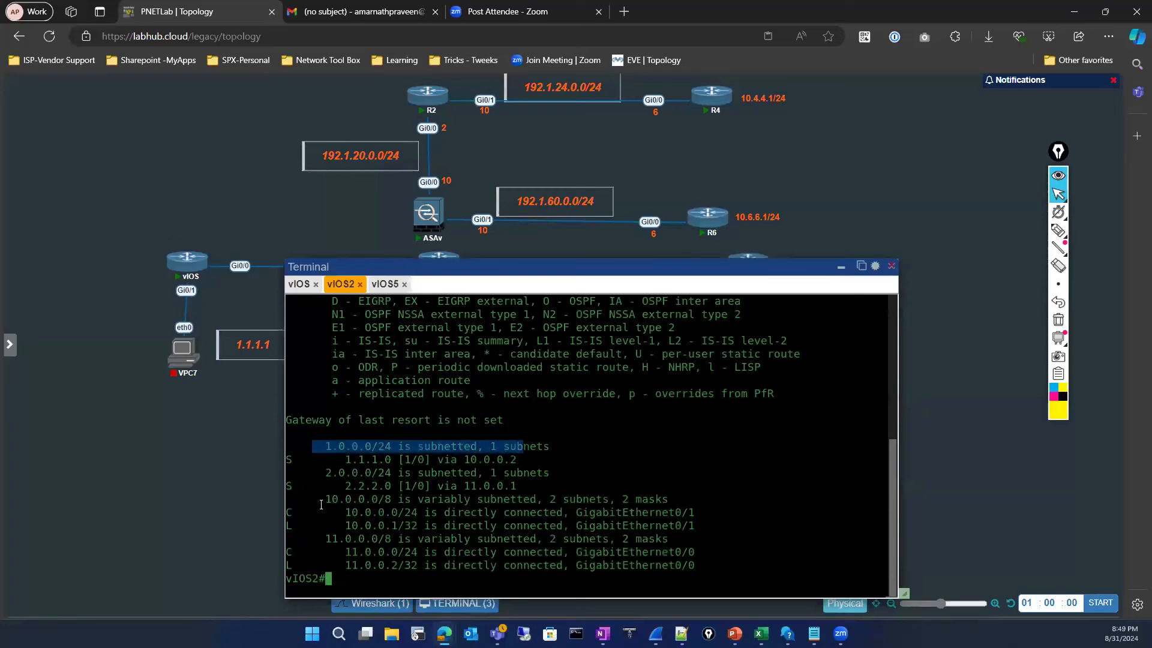
pyautogui.moveTo(321, 505); pyautogui.dragTo(656, 504)
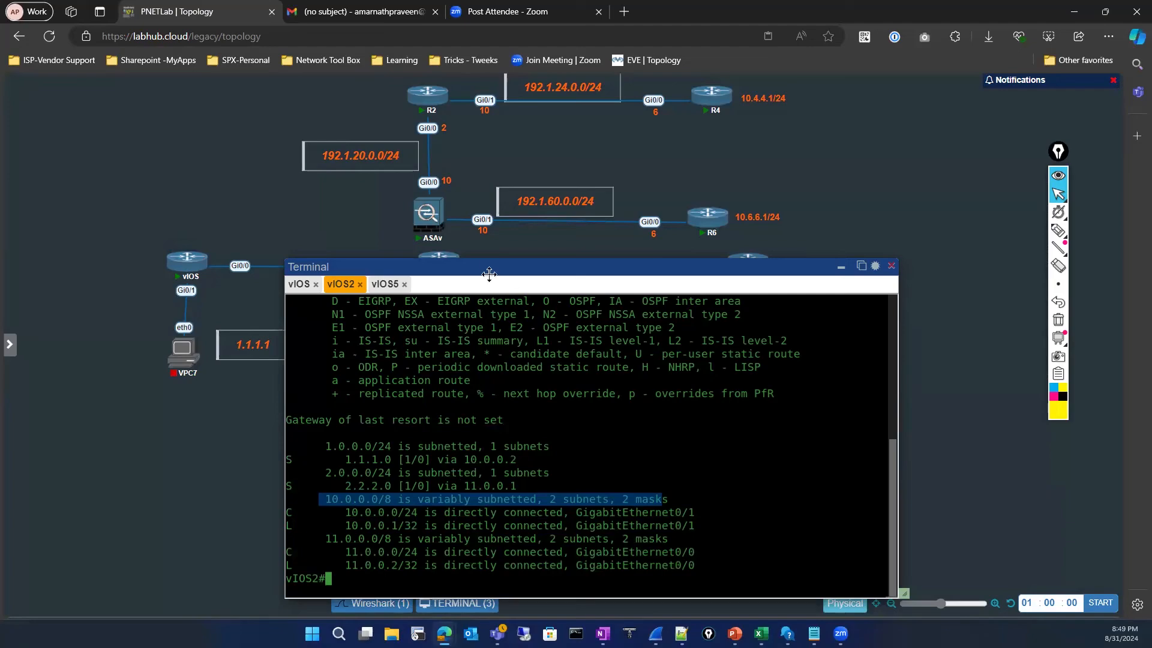
# Step: Move the terminal aside to view the vIOS routers, bring it back and highlight the 11.0.0.0/8 entry in vIOS2's routing table
pyautogui.moveTo(497, 267); pyautogui.dragTo(513, 348)
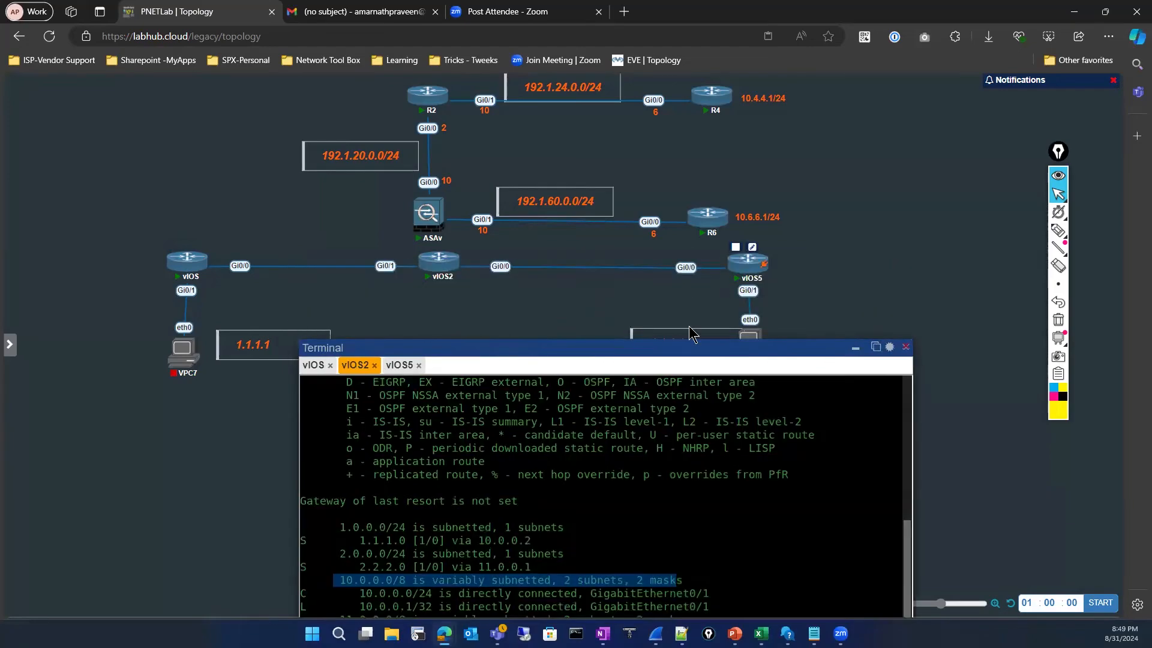
pyautogui.moveTo(690, 348); pyautogui.dragTo(670, 248)
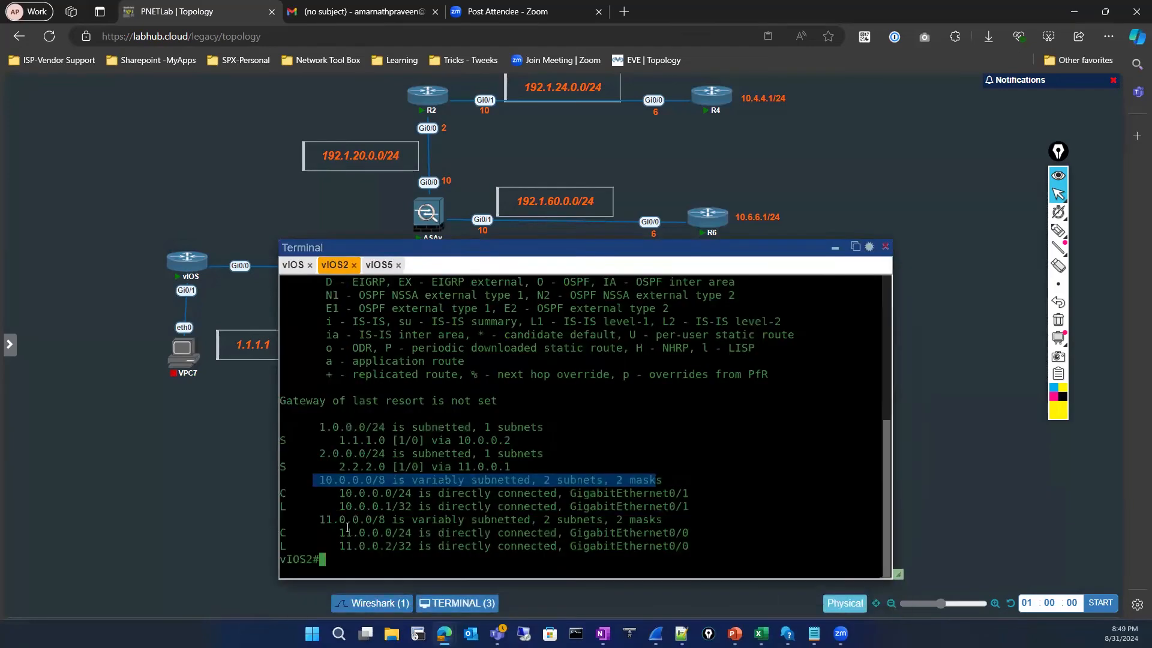
pyautogui.moveTo(320, 520); pyautogui.dragTo(709, 520)
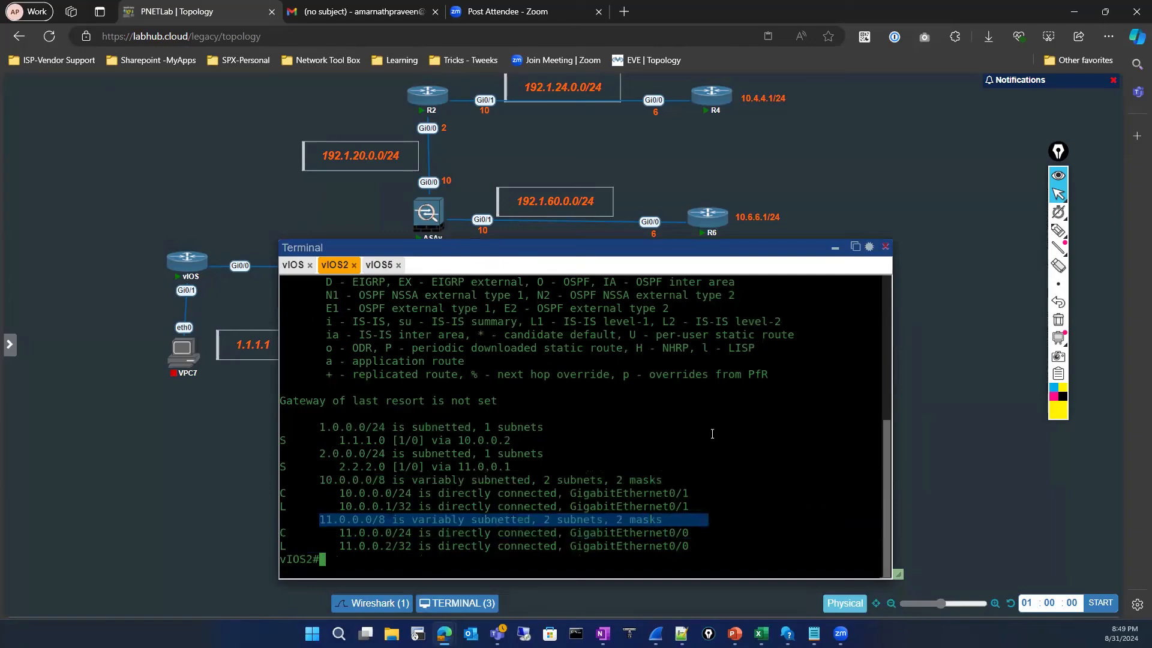
pyautogui.click(713, 434)
pyautogui.press('Return')
pyautogui.press('Return')
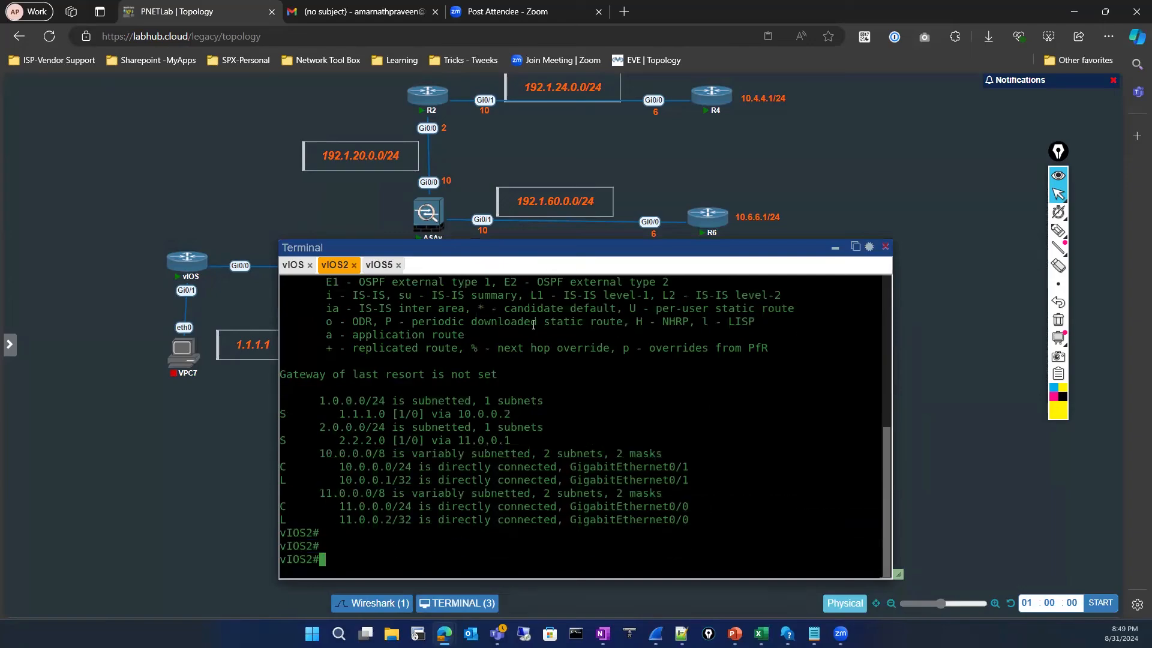
# Step: Switch to the vIOS5 console and try to display its IP routing table
pyautogui.click(379, 264)
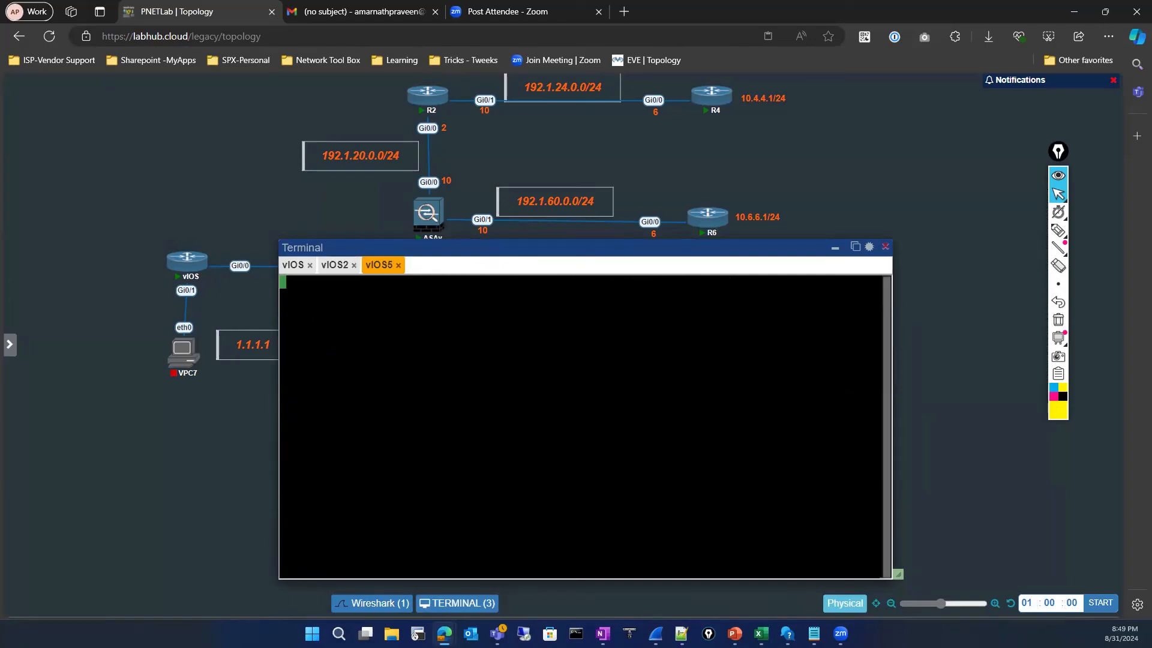
pyautogui.write('sho')
pyautogui.press('Tab')
pyautogui.press('BackSpace')
pyautogui.press('BackSpace')
pyautogui.press('BackSpace')
pyautogui.press('BackSpace')
pyautogui.press('BackSpace')
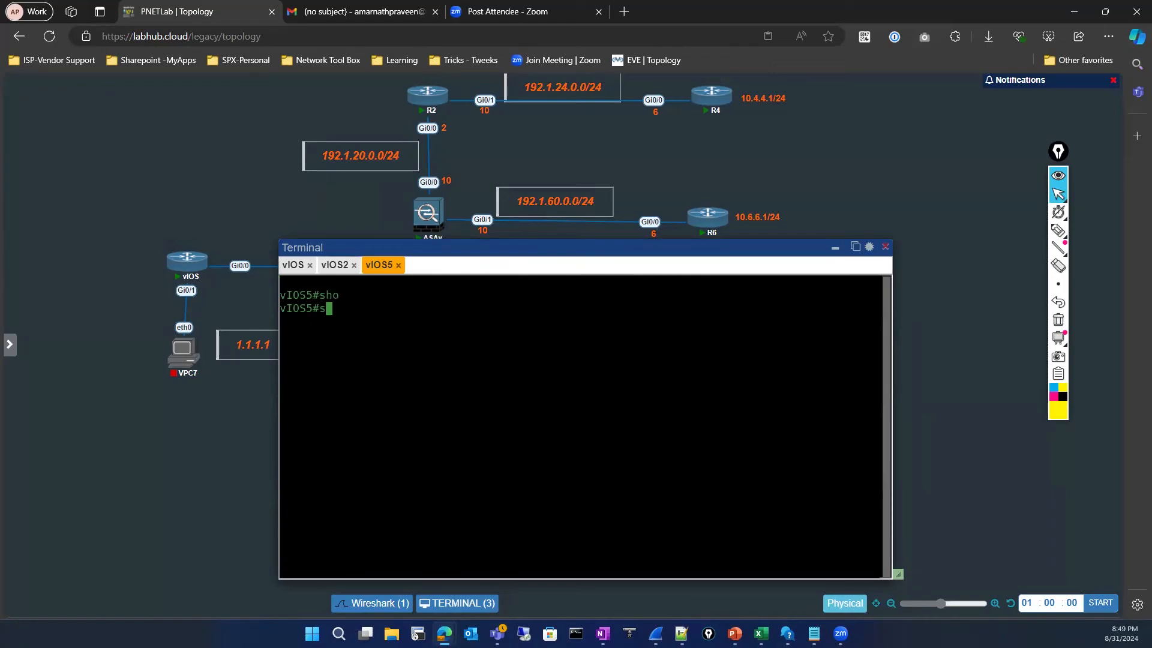
pyautogui.write('sh')
pyautogui.press('Tab')
pyautogui.write('o ip ro')
pyautogui.press('BackSpace')
pyautogui.press('BackSpace')
pyautogui.press('BackSpace')
pyautogui.press('BackSpace')
pyautogui.press('BackSpace')
pyautogui.press('BackSpace')
pyautogui.press('BackSpace')
pyautogui.press('BackSpace')
pyautogui.write('ip rou')
pyautogui.press('Return')
# Step: Run sh ip route on vIOS5, highlight the 2.0.0.0/8 and 11.0.0.0/8 entries and shift the terminal window upward
pyautogui.write('sh ip rou')
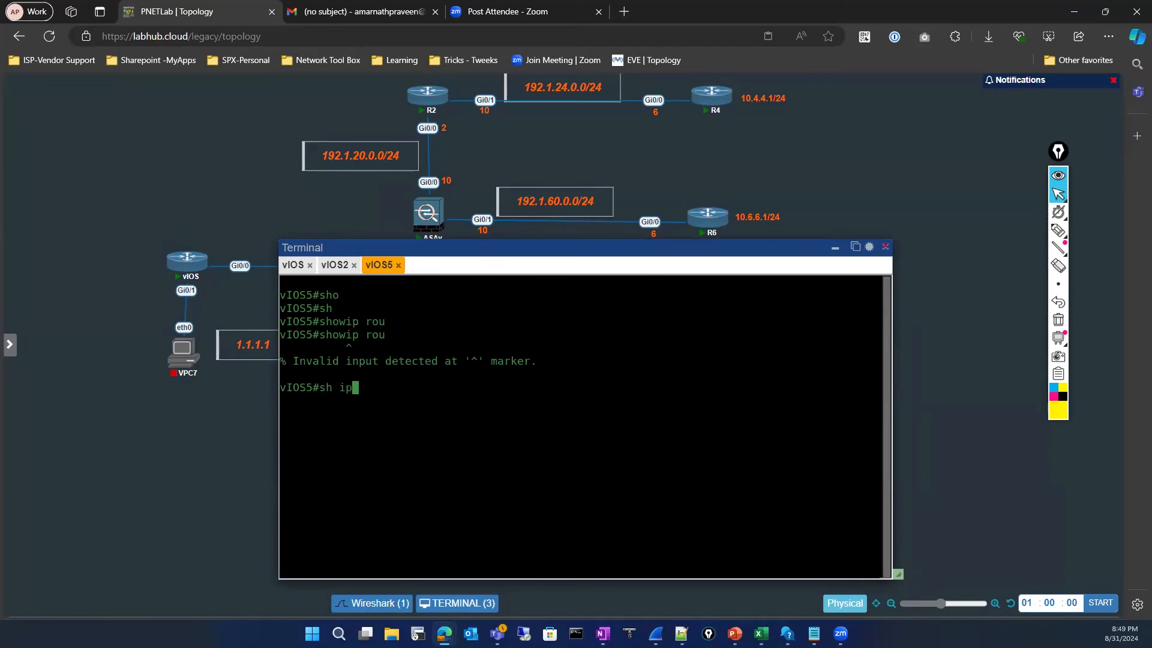
pyautogui.press('Tab')
pyautogui.press('Return')
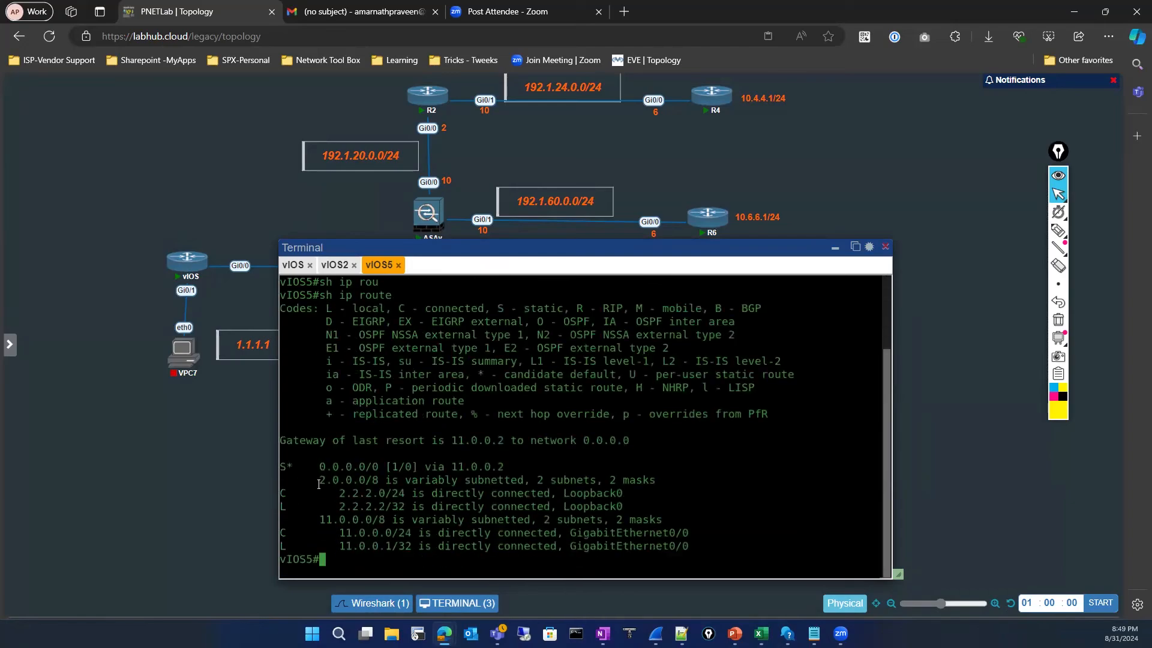
pyautogui.moveTo(318, 484); pyautogui.dragTo(508, 506)
pyautogui.click(361, 532)
pyautogui.moveTo(318, 521); pyautogui.dragTo(536, 533)
pyautogui.click(440, 500)
pyautogui.write('sh')
pyautogui.moveTo(461, 250); pyautogui.dragTo(415, 226)
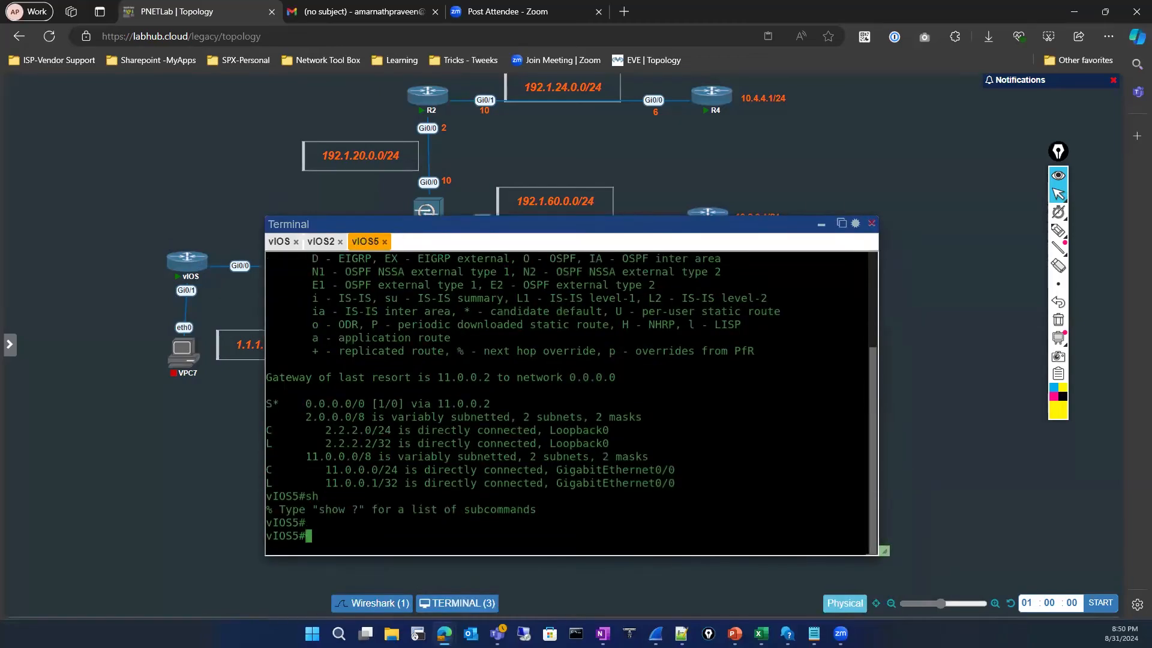
pyautogui.write('sho')
pyautogui.press('Return')
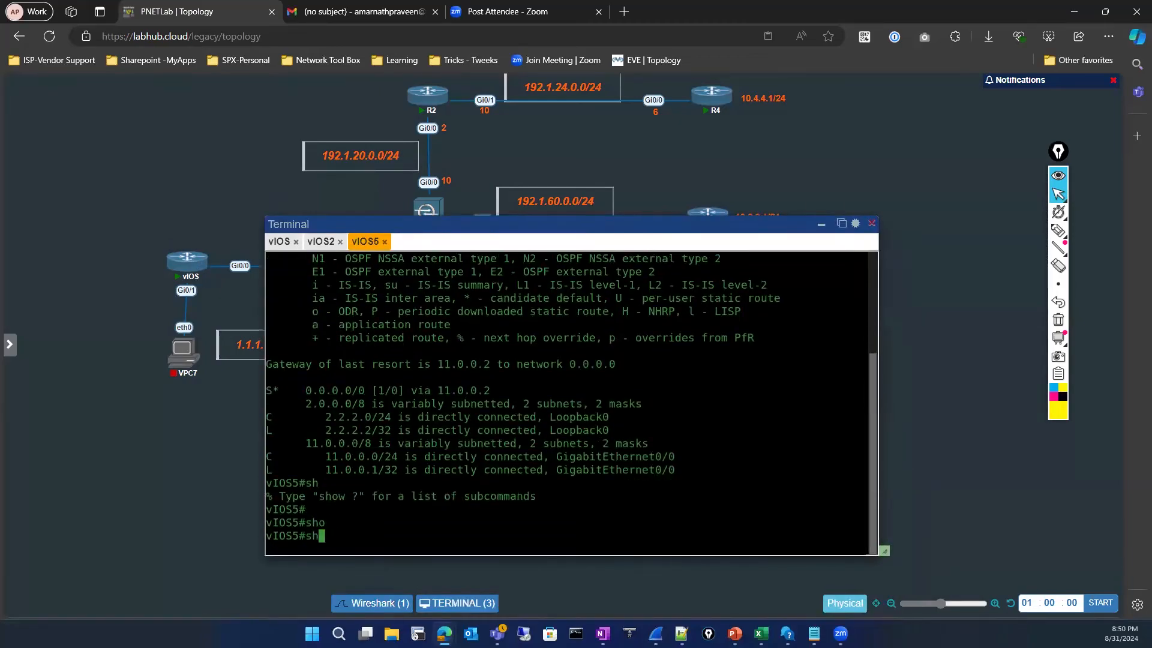
pyautogui.write('sho')
pyautogui.press('Tab')
pyautogui.write('ri')
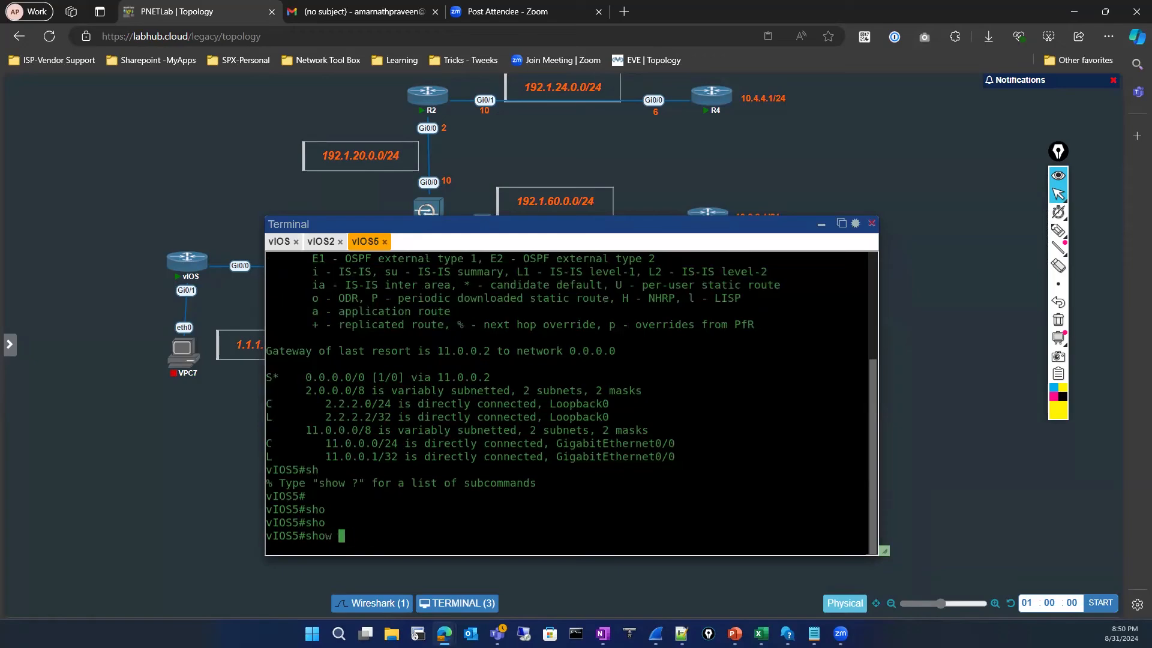
pyautogui.press('BackSpace')
pyautogui.press('BackSpace')
pyautogui.press('BackSpace')
# Step: Run show crypto isakmp sa on vIOS5 and highlight the state of the phase 1 association
pyautogui.write('sho')
pyautogui.press('Tab')
pyautogui.write('cry')
pyautogui.press('Tab')
pyautogui.write('is')
pyautogui.press('Tab')
pyautogui.write('sa')
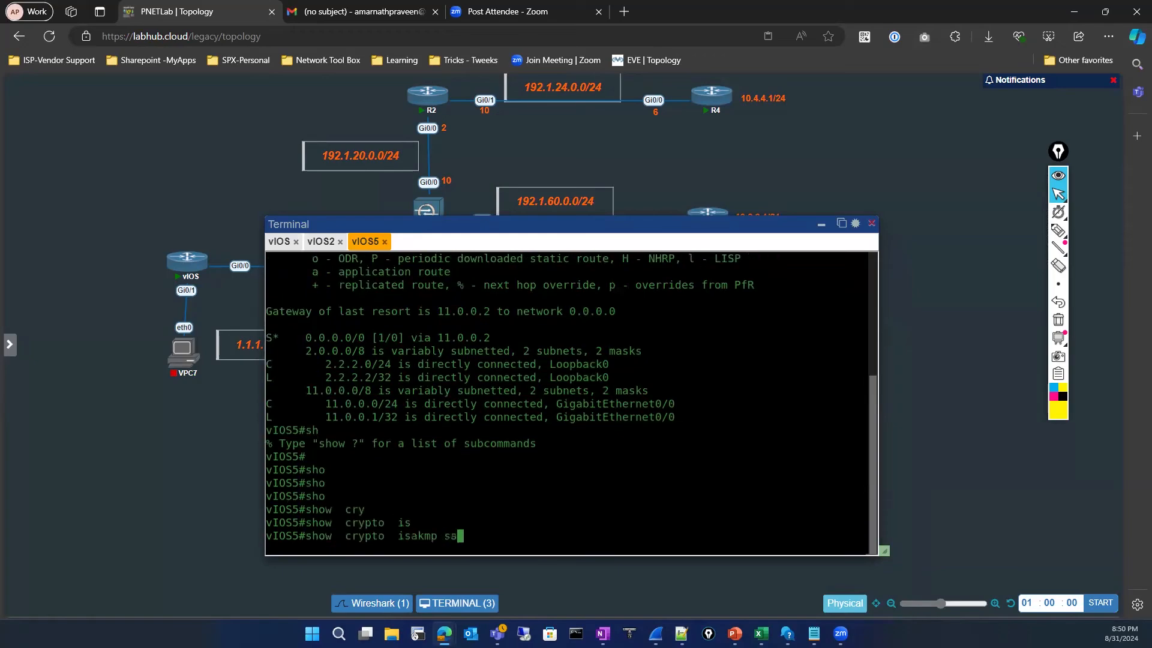
pyautogui.press('Return')
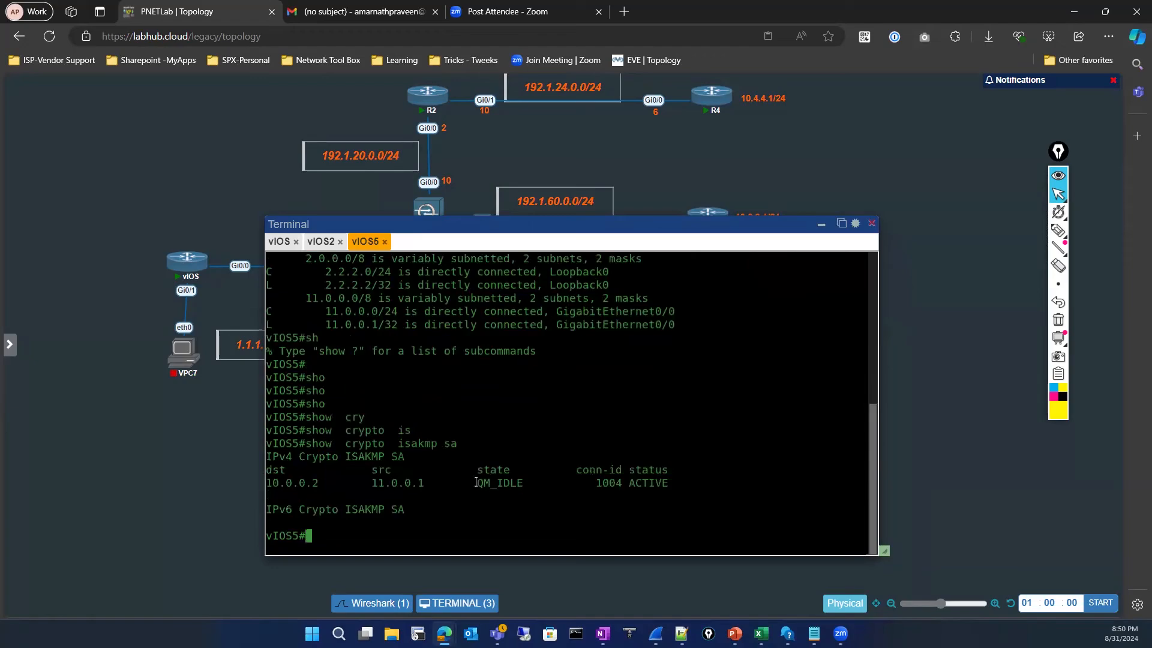
pyautogui.moveTo(465, 483); pyautogui.dragTo(533, 483)
pyautogui.click(424, 510)
# Step: Run sh crypto ipsec sa on vIOS5 and page through to the end of its output
pyautogui.write('sh cry')
pyautogui.press('Tab')
pyautogui.write('i[')
pyautogui.press('Tab')
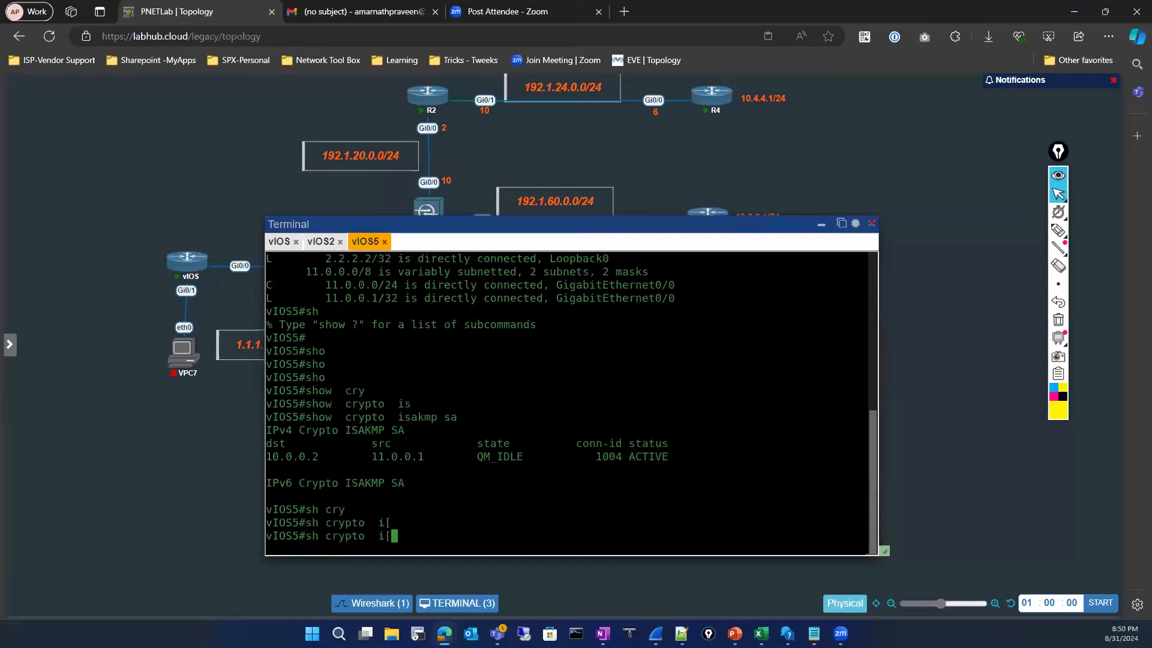
pyautogui.press('BackSpace')
pyautogui.write('p')
pyautogui.press('Tab')
pyautogui.write('sec sa')
pyautogui.press('Return')
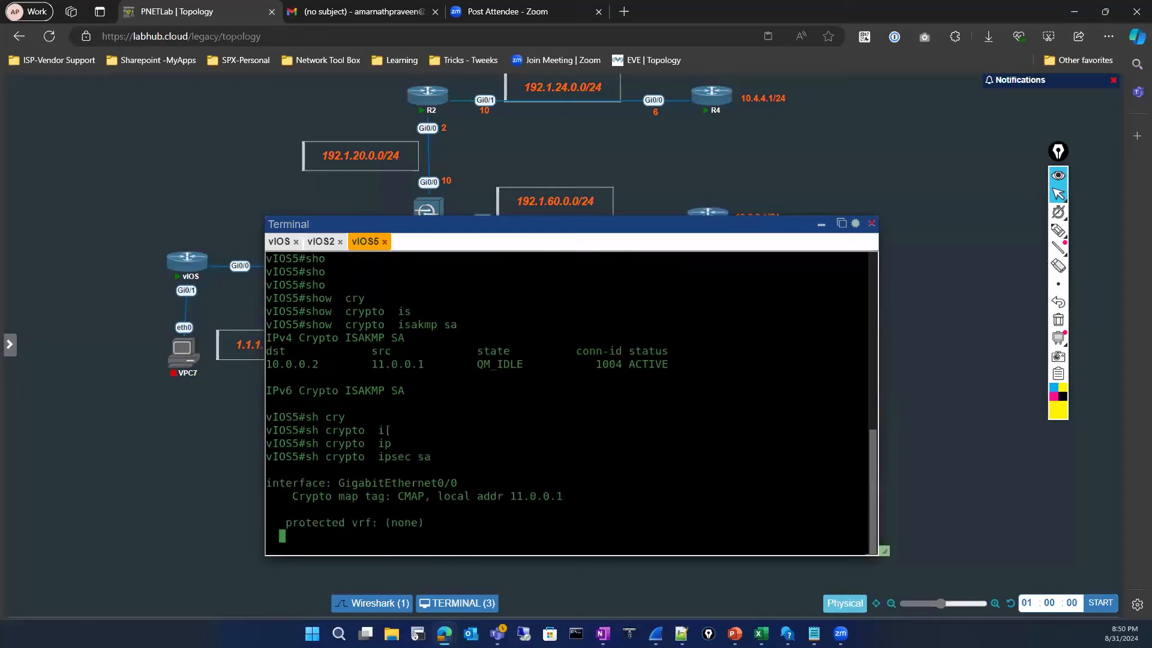
pyautogui.press('space')
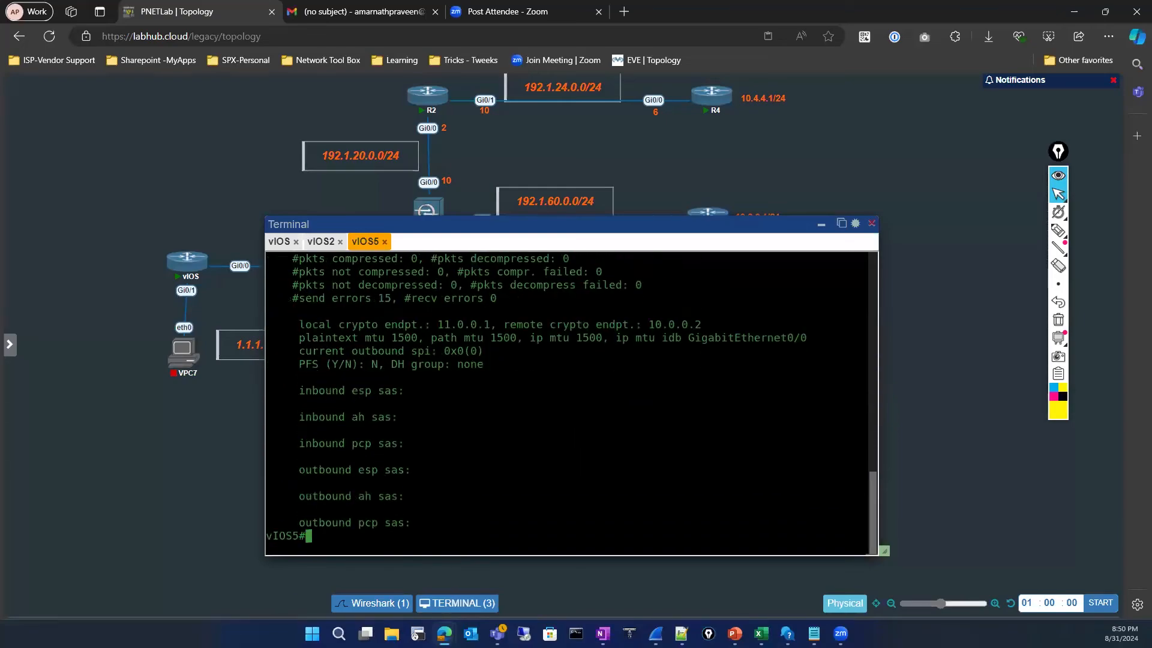
# Step: Review the IPsec SA output from its beginning and highlight the port used by the current peer 10.0.0.2
pyautogui.scroll(5, 421, 506)
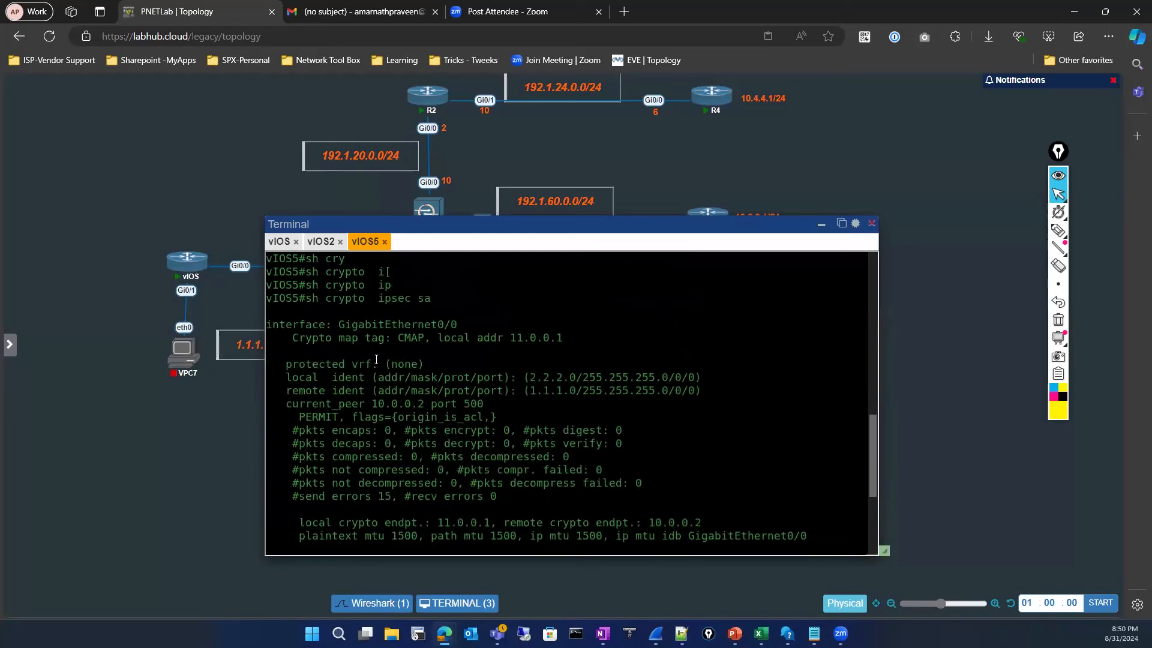
pyautogui.scroll(2, 401, 391)
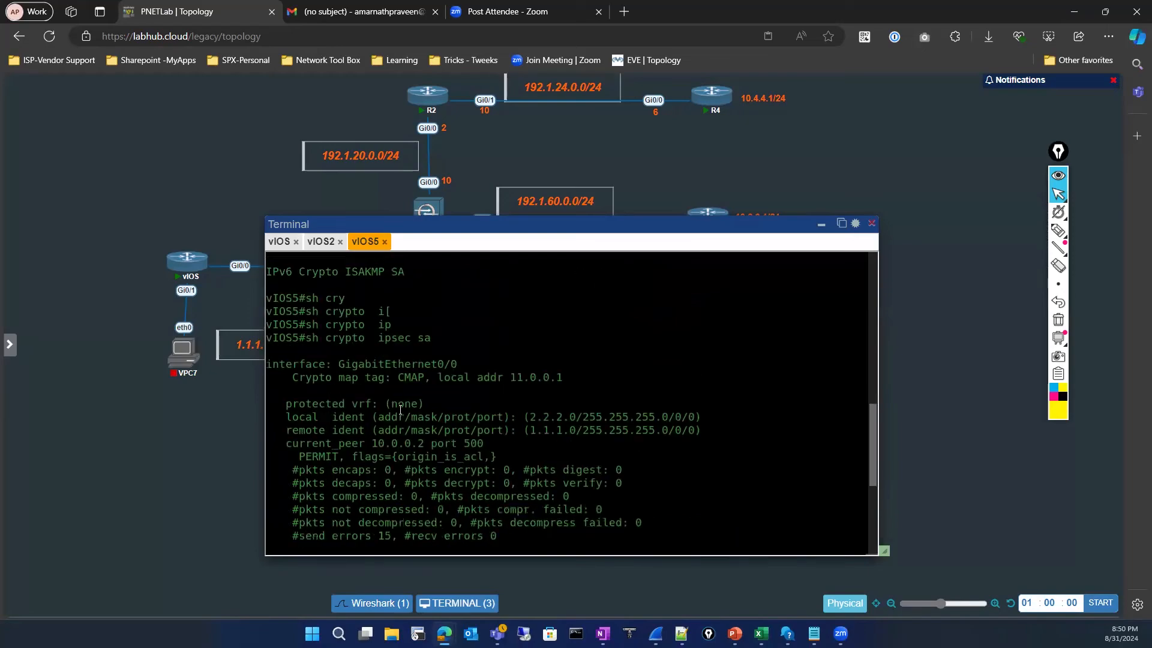
pyautogui.scroll(-7, 400, 391)
pyautogui.scroll(4, 498, 411)
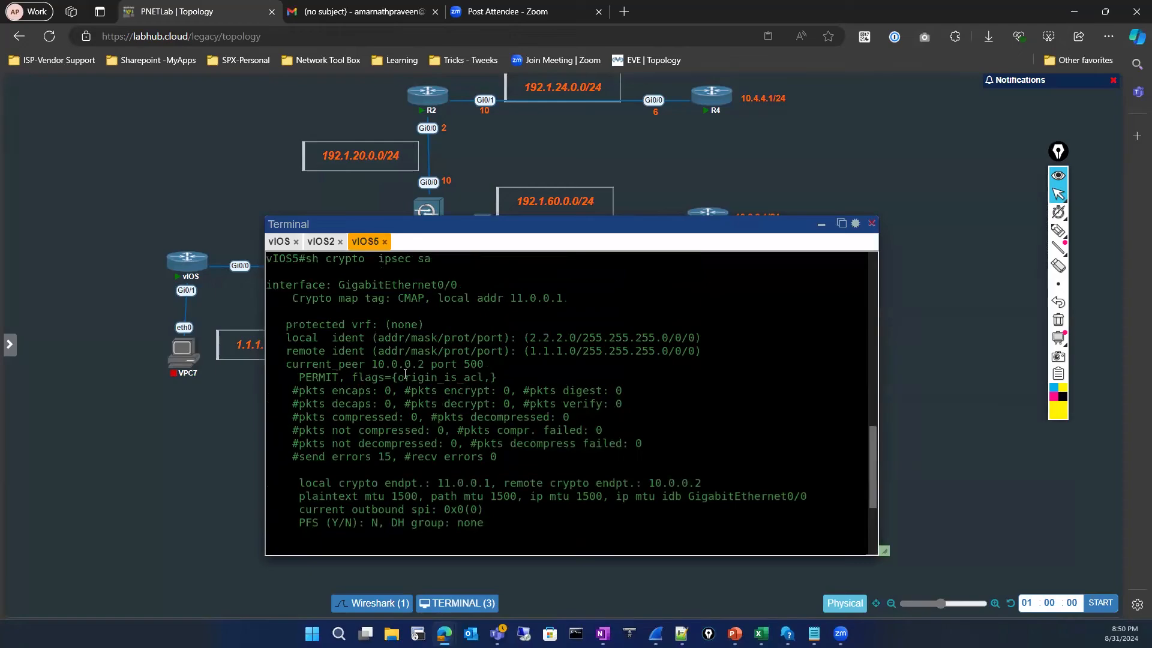
pyautogui.moveTo(285, 365); pyautogui.dragTo(488, 369)
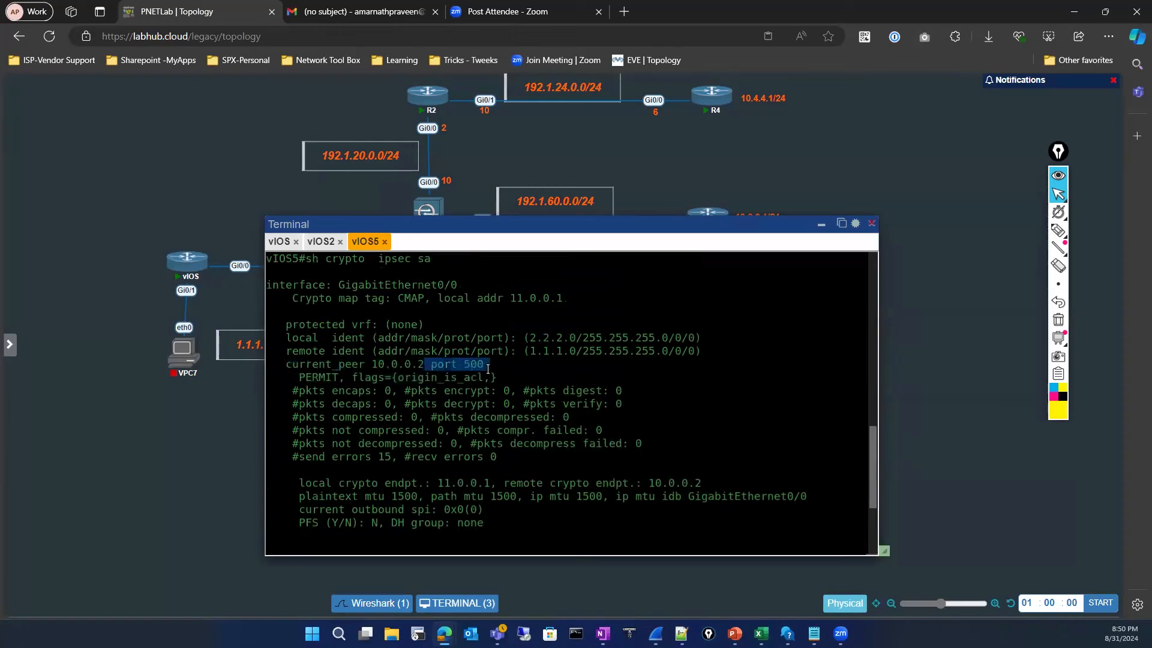
# Step: Ping 1.1.1.1 from vIOS5
pyautogui.click(457, 473)
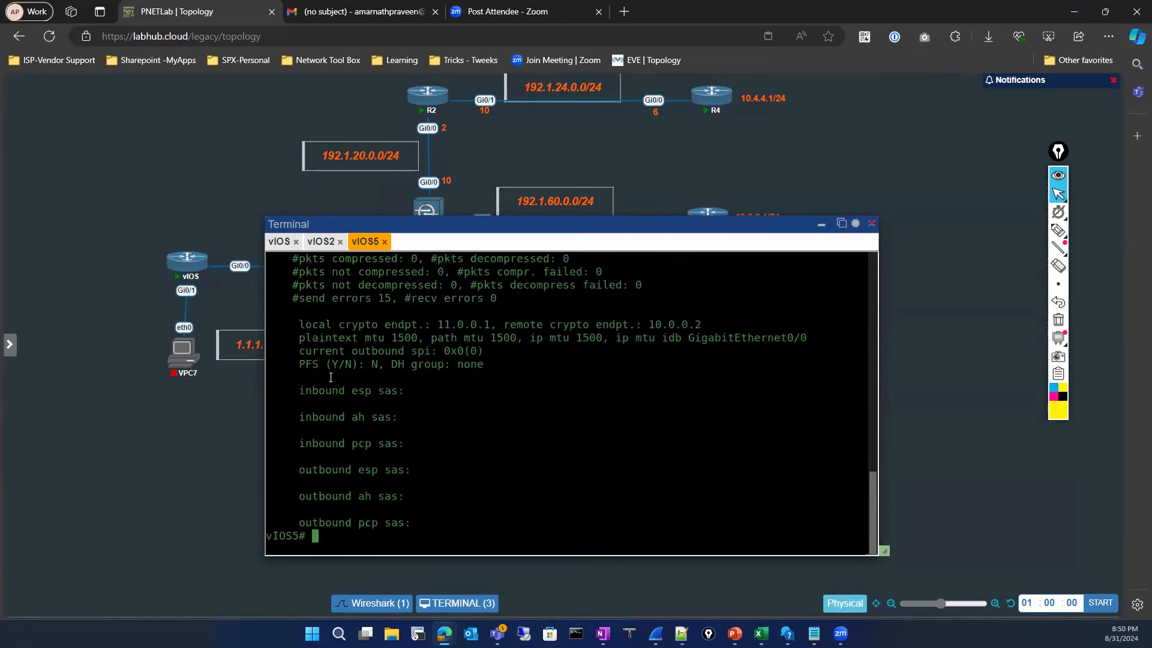
pyautogui.write('ping 1.1.1.1')
pyautogui.press('Return')
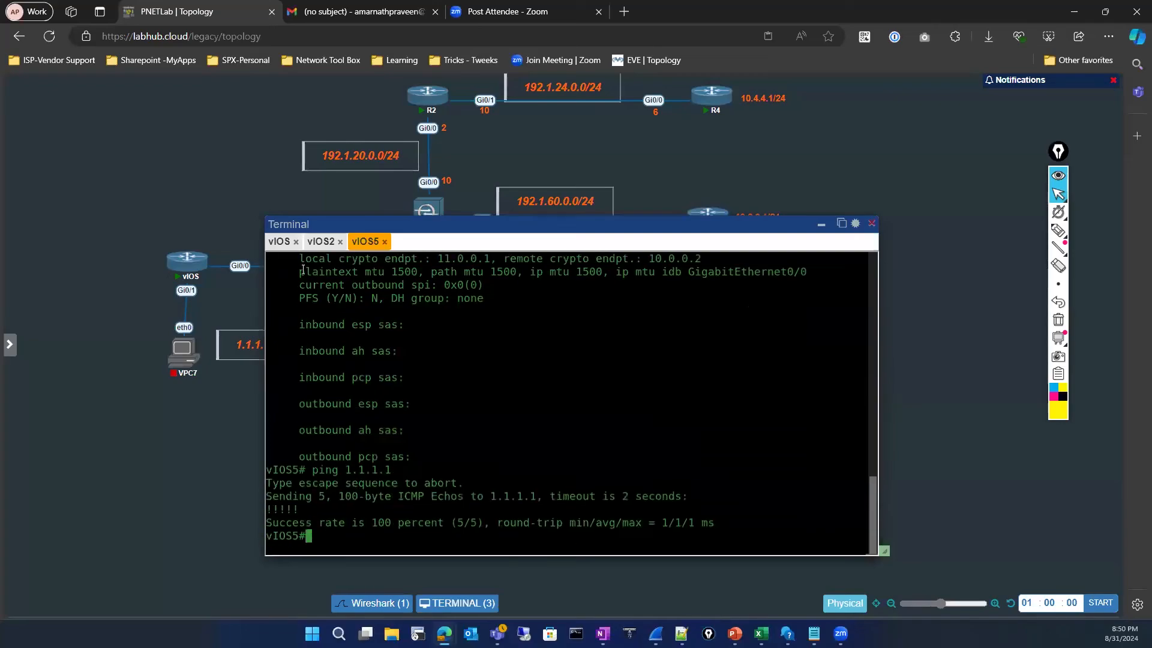
# Step: Run sh ip nat translations on vIOS
pyautogui.click(279, 241)
pyautogui.press('Return')
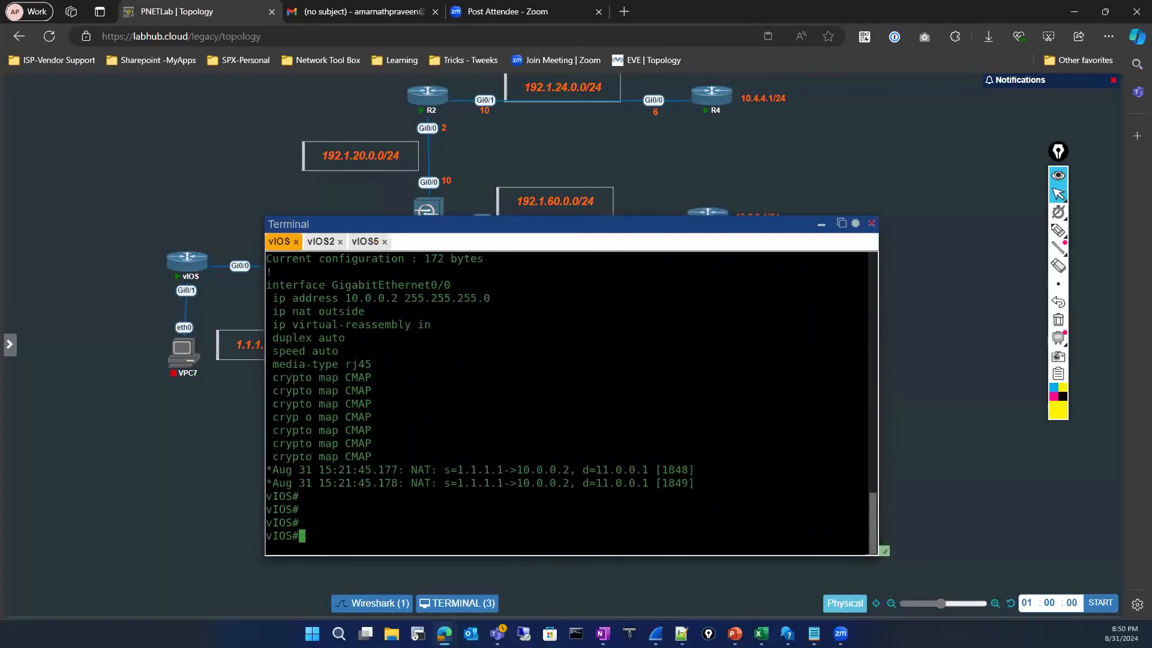
pyautogui.write('sh ip nat')
pyautogui.press('Tab')
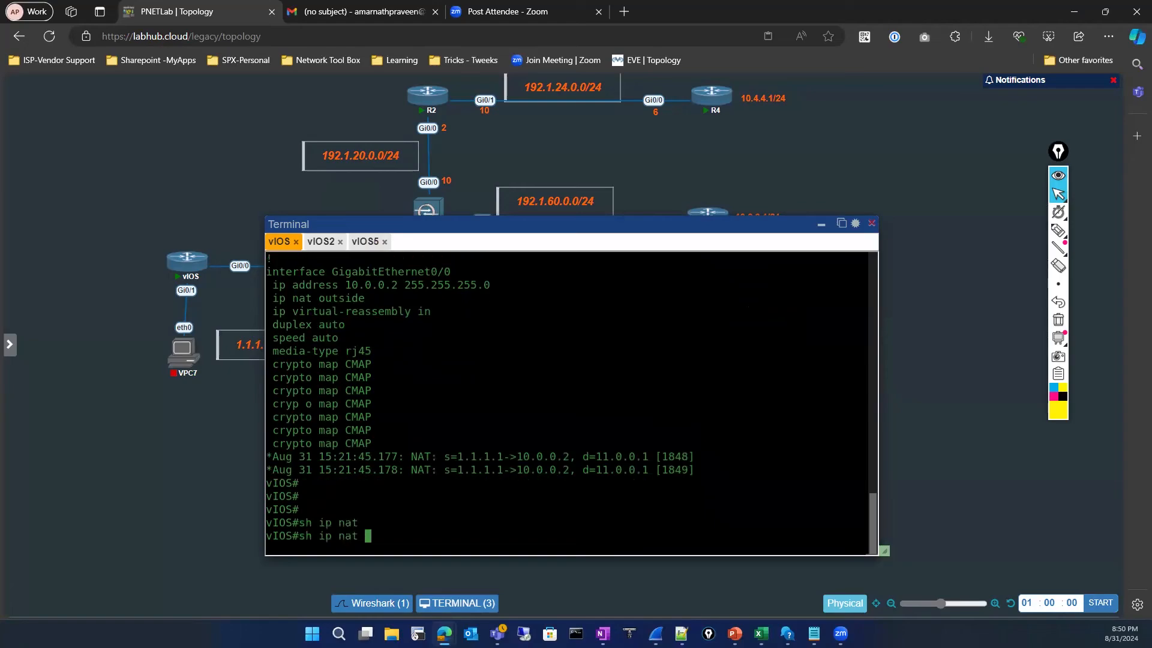
pyautogui.write('tr')
pyautogui.press('Tab')
pyautogui.press('Return')
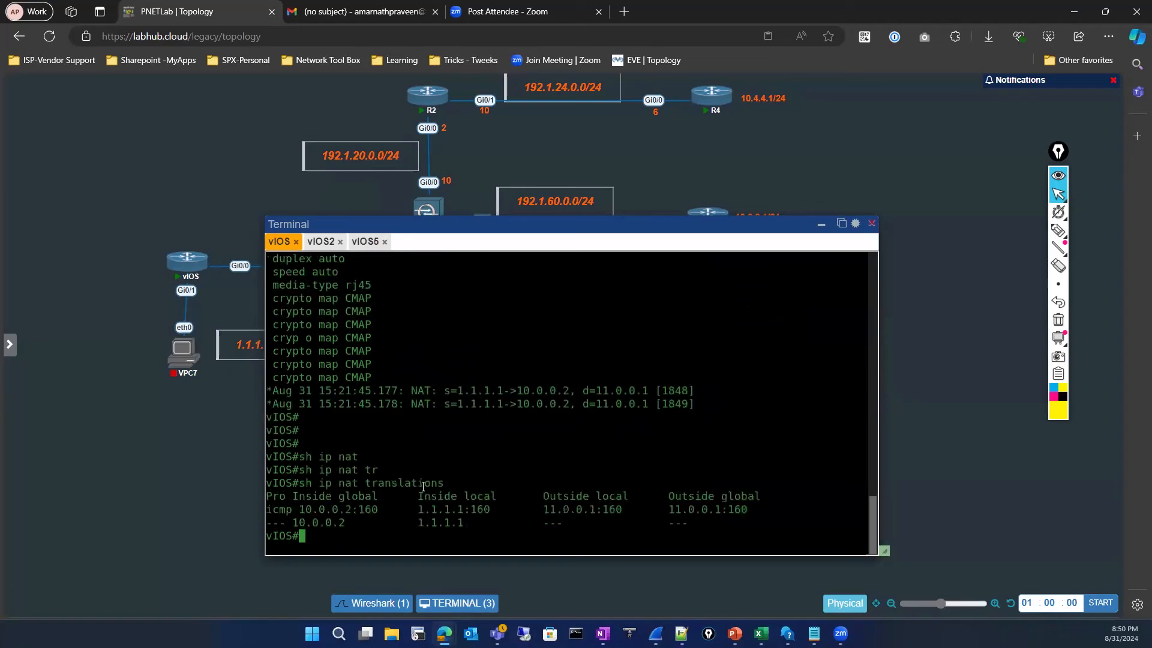
# Step: Highlight the ICMP entry across all columns of the NAT translation table
pyautogui.moveTo(288, 504); pyautogui.dragTo(761, 507)
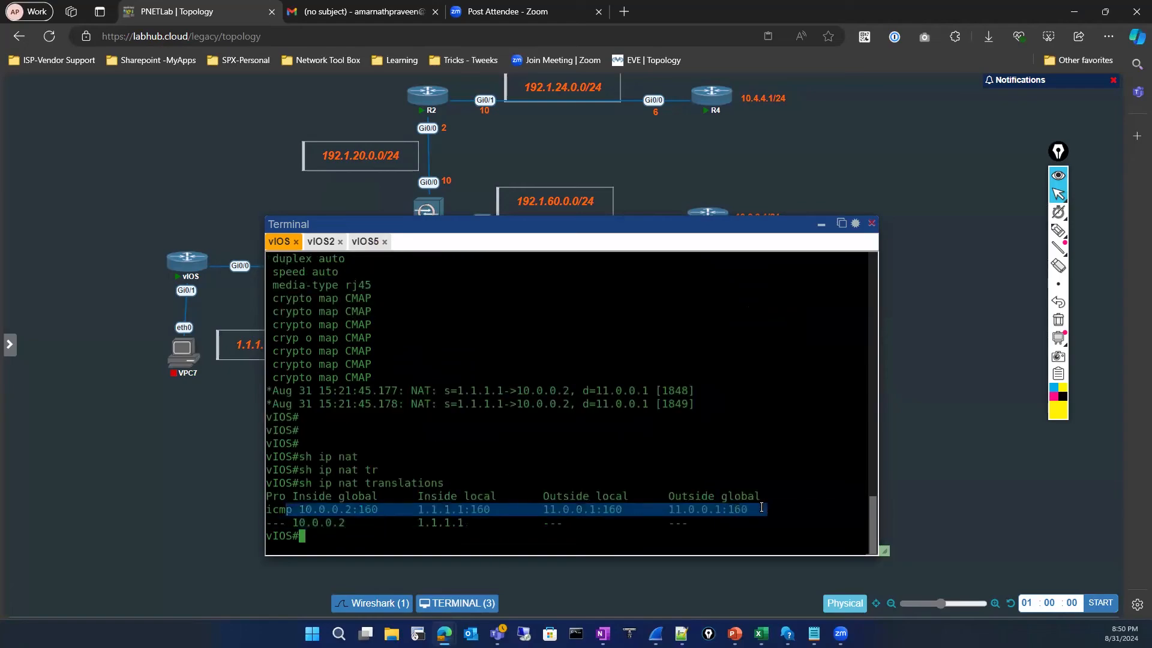
pyautogui.click(322, 510)
pyautogui.moveTo(304, 509); pyautogui.dragTo(753, 504)
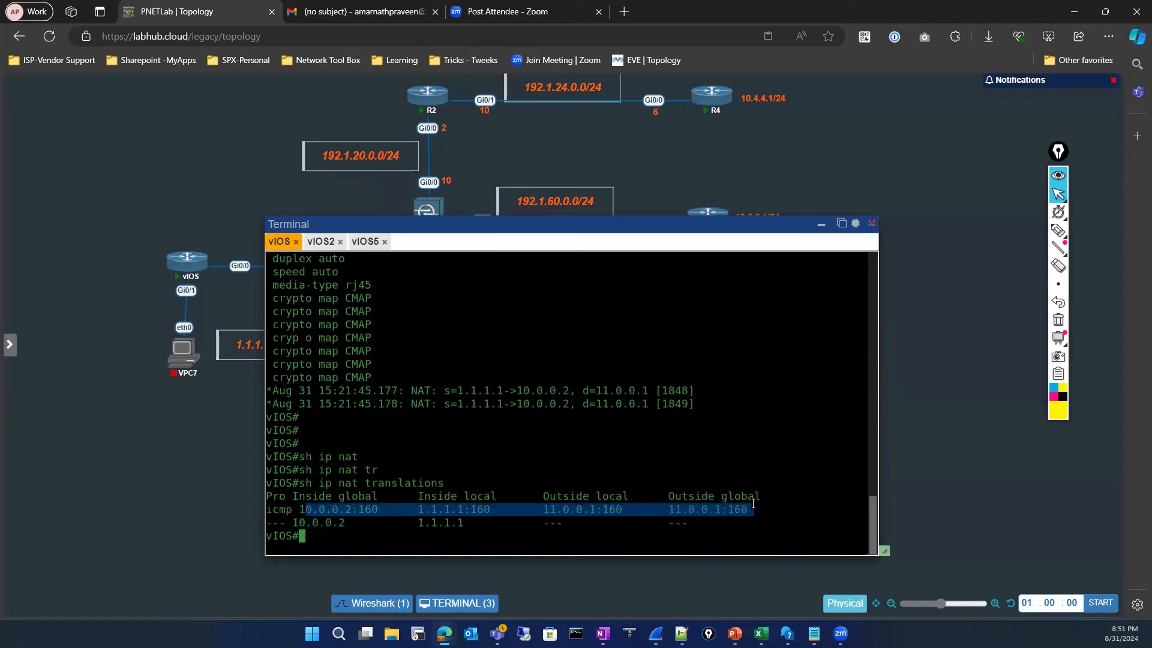
pyautogui.click(537, 427)
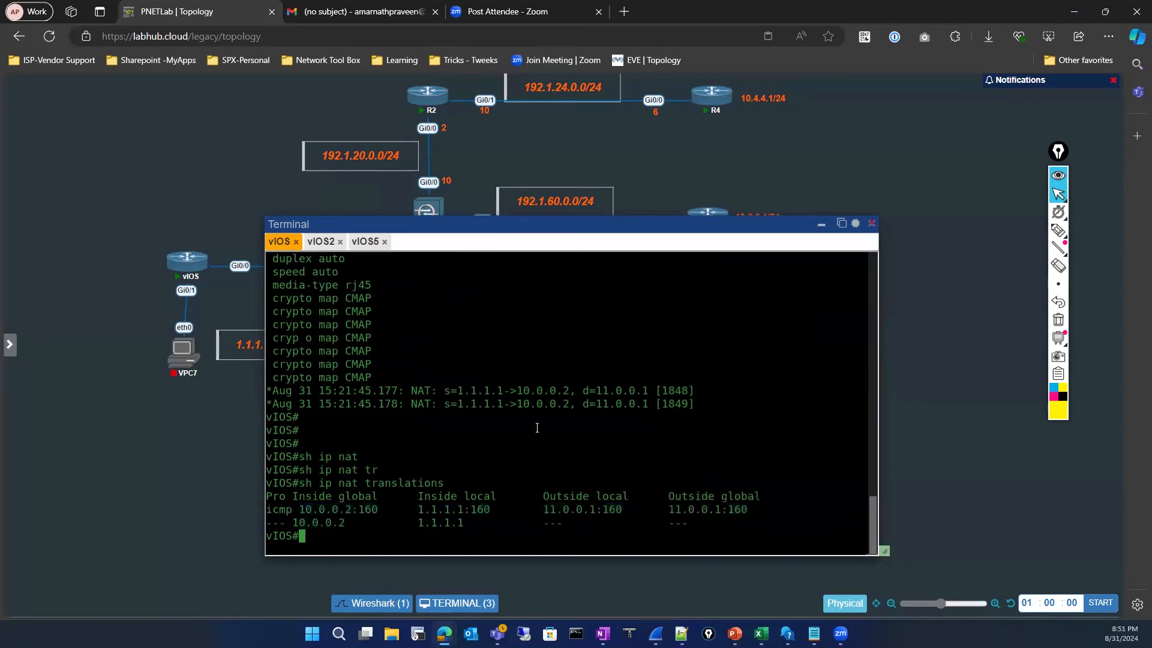
# Step: Run sh ip access-lists on vIOS and highlight the permit entries of access list 101, including the non500-isakmp port
pyautogui.write('sh ip acce')
pyautogui.press('Tab')
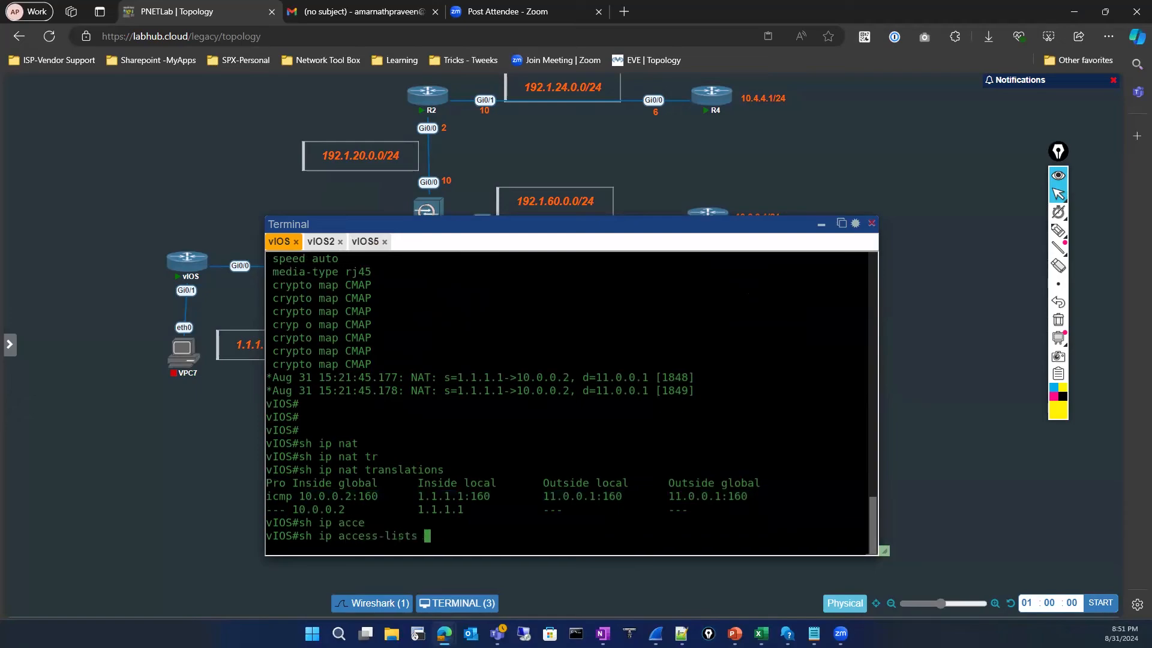
pyautogui.press('Return')
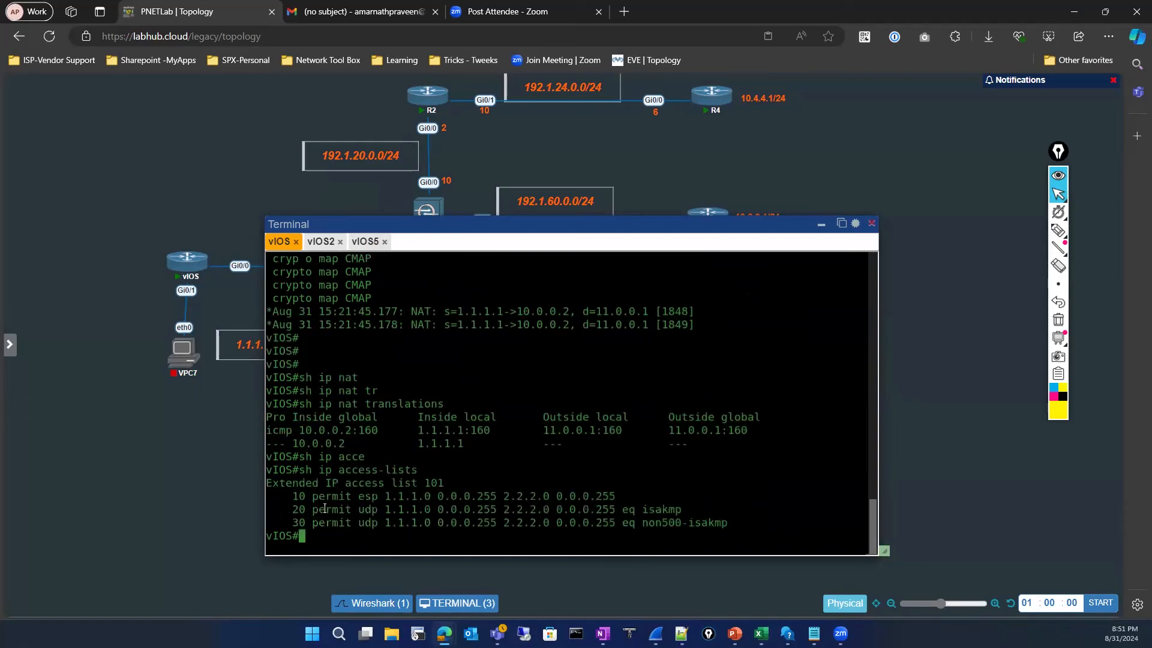
pyautogui.moveTo(292, 496); pyautogui.dragTo(704, 523)
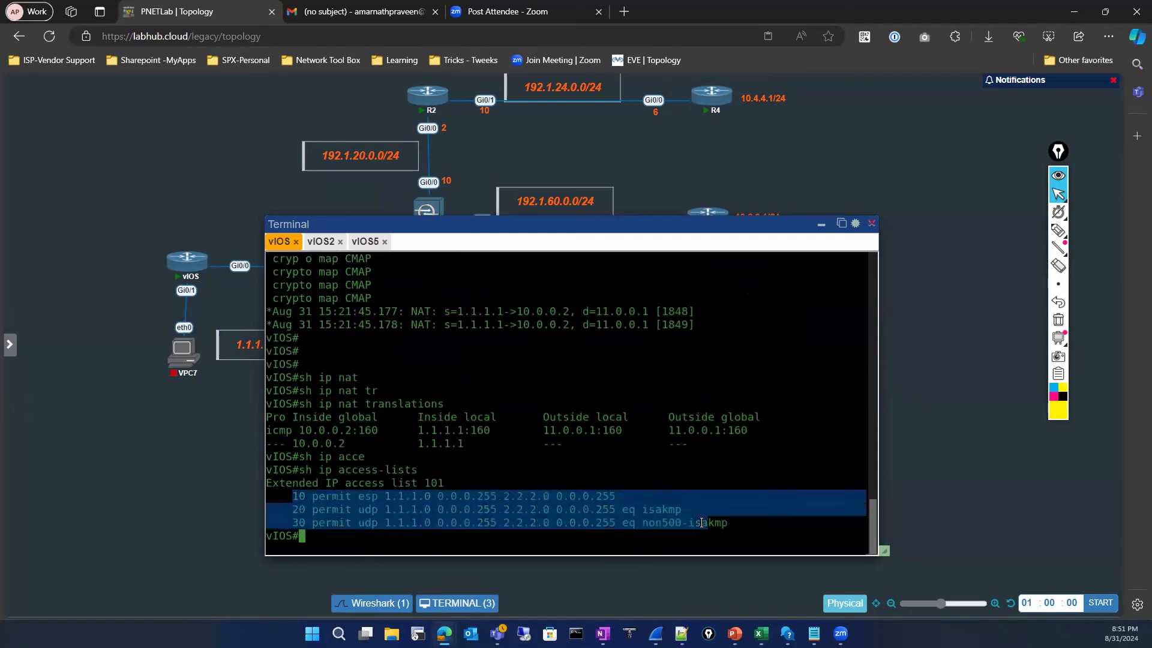
pyautogui.click(438, 523)
pyautogui.moveTo(355, 497); pyautogui.dragTo(732, 525)
pyautogui.click(638, 522)
pyautogui.click(616, 535)
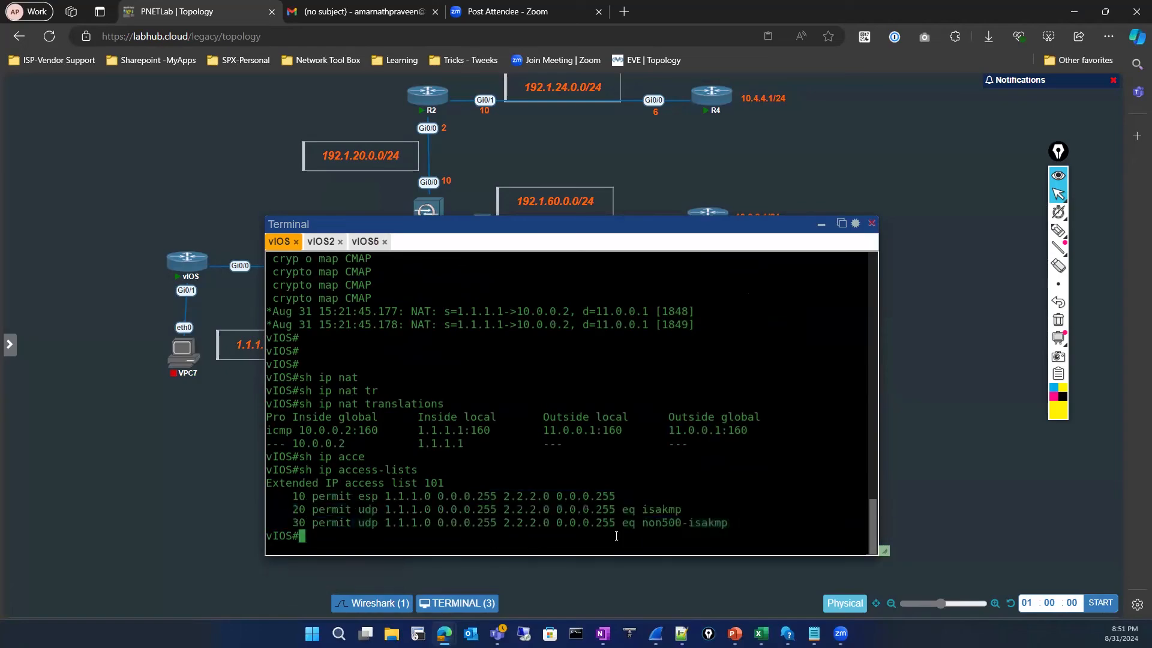
pyautogui.doubleClick(722, 517)
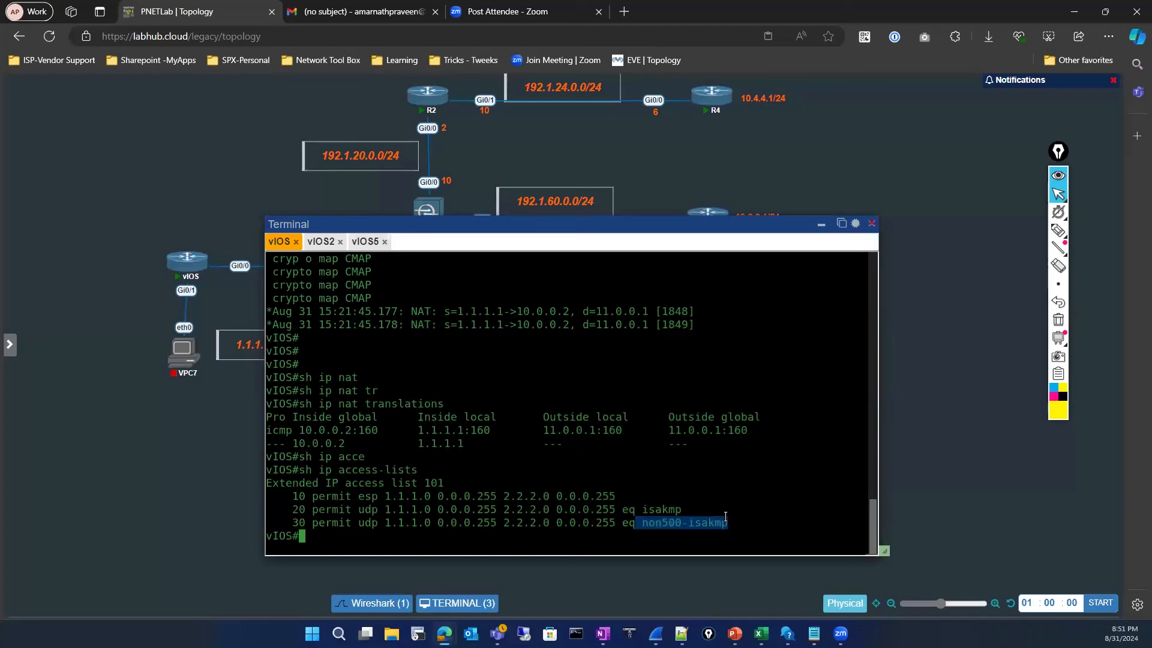
pyautogui.click(693, 503)
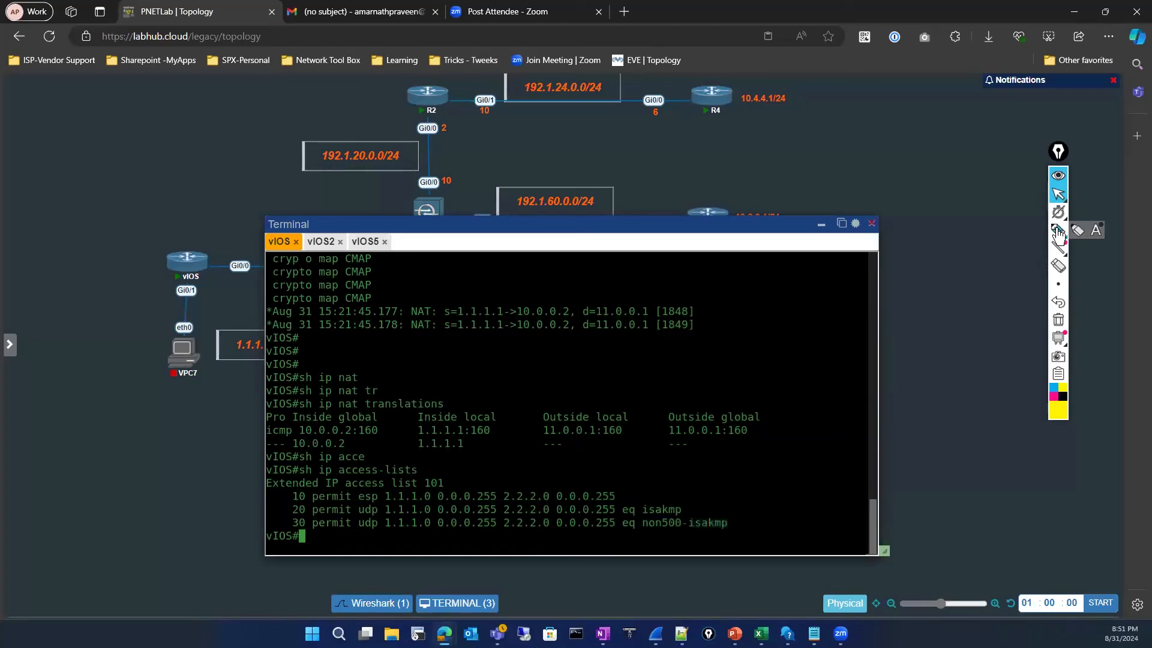
# Step: Annotate access list 101 in ink, with 4500 beside non500-isakmp and UDP 500 beside isakmp, and clear the drawings
pyautogui.click(1056, 230)
pyautogui.moveTo(750, 525)
pyautogui.mouseDown()
pyautogui.moveTo(827, 521)
pyautogui.moveTo(831, 507)
pyautogui.mouseUp()
pyautogui.moveTo(702, 507); pyautogui.dragTo(807, 466)
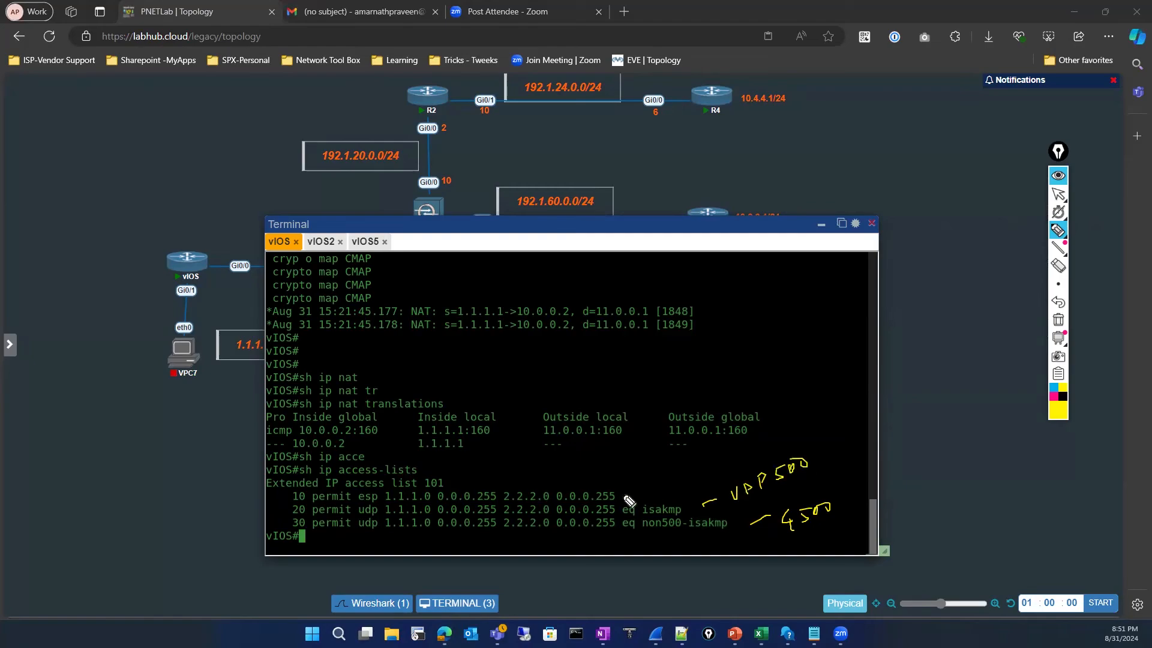
pyautogui.moveTo(625, 492)
pyautogui.mouseDown()
pyautogui.moveTo(689, 478)
pyautogui.moveTo(705, 454)
pyautogui.mouseUp()
pyautogui.click(1059, 321)
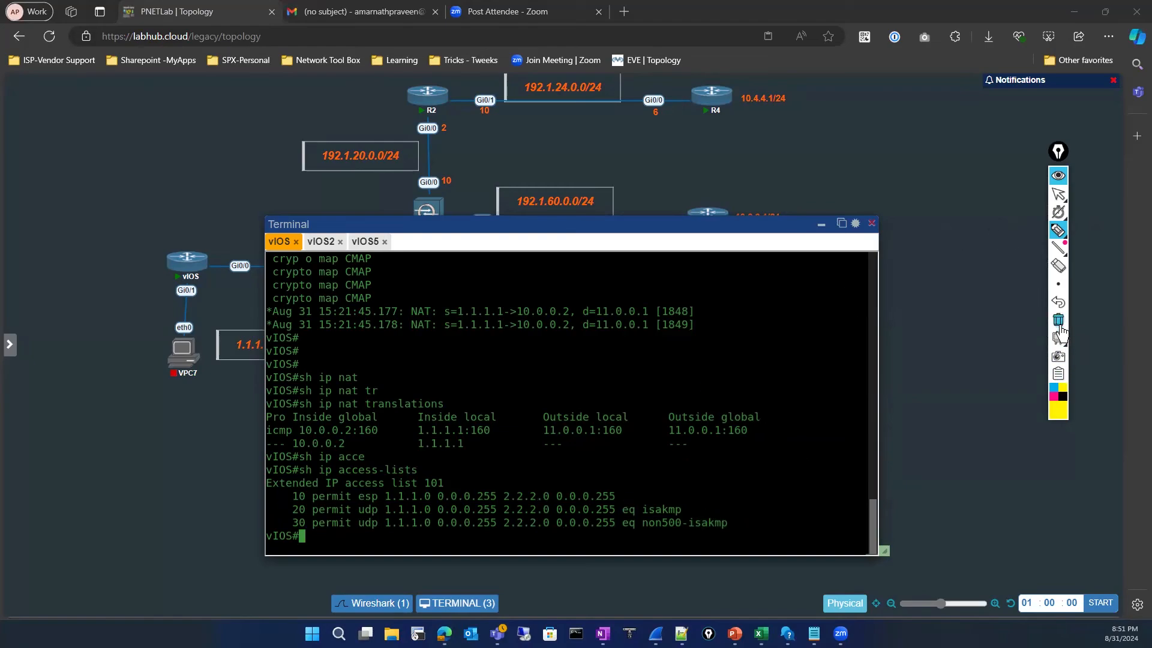
pyautogui.click(1059, 195)
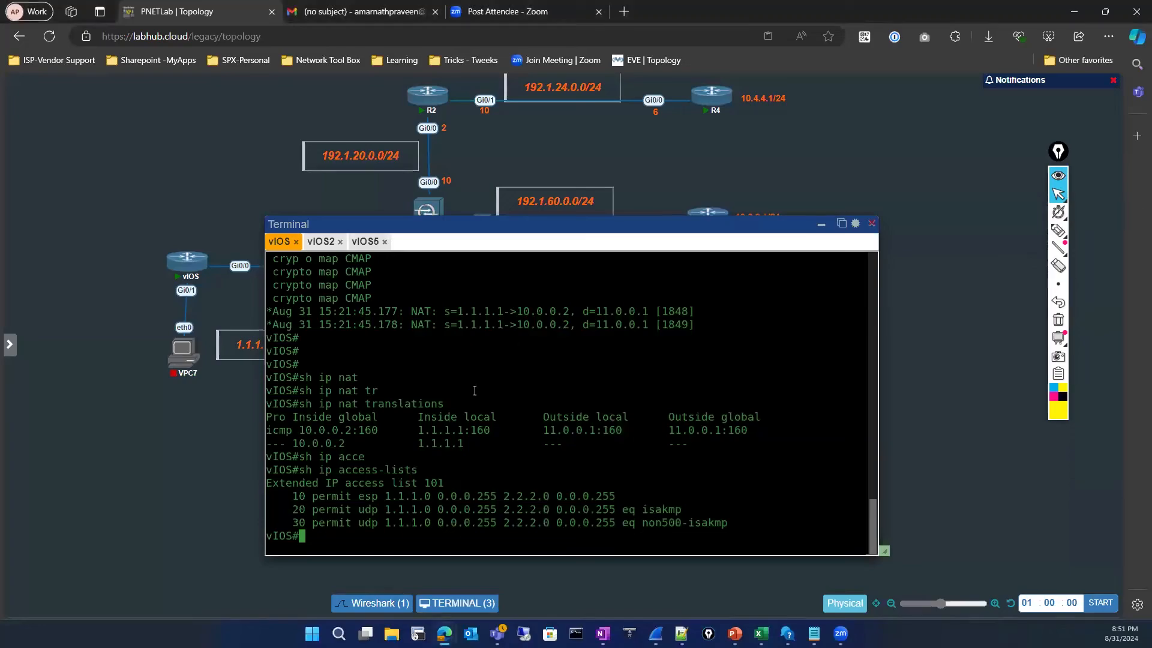
# Step: Turn on ISAKMP debugging on vIOS5 with debug crypto isakmp
pyautogui.press('Return')
pyautogui.press('Return')
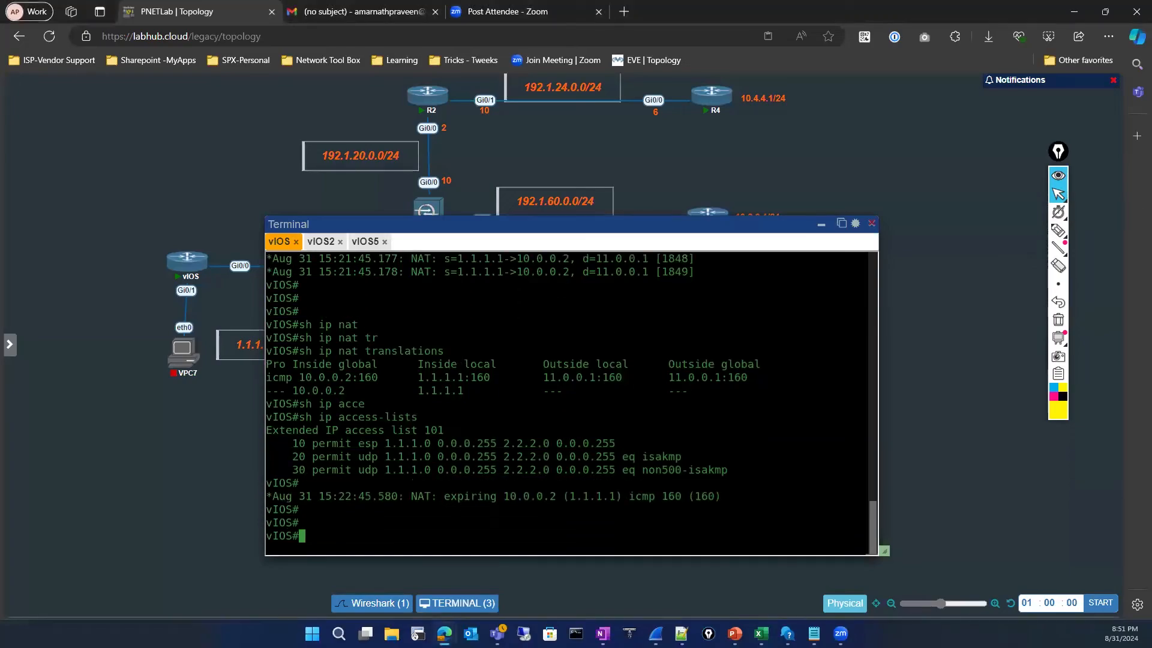
pyautogui.click(363, 241)
pyautogui.press('Return')
pyautogui.press('Return')
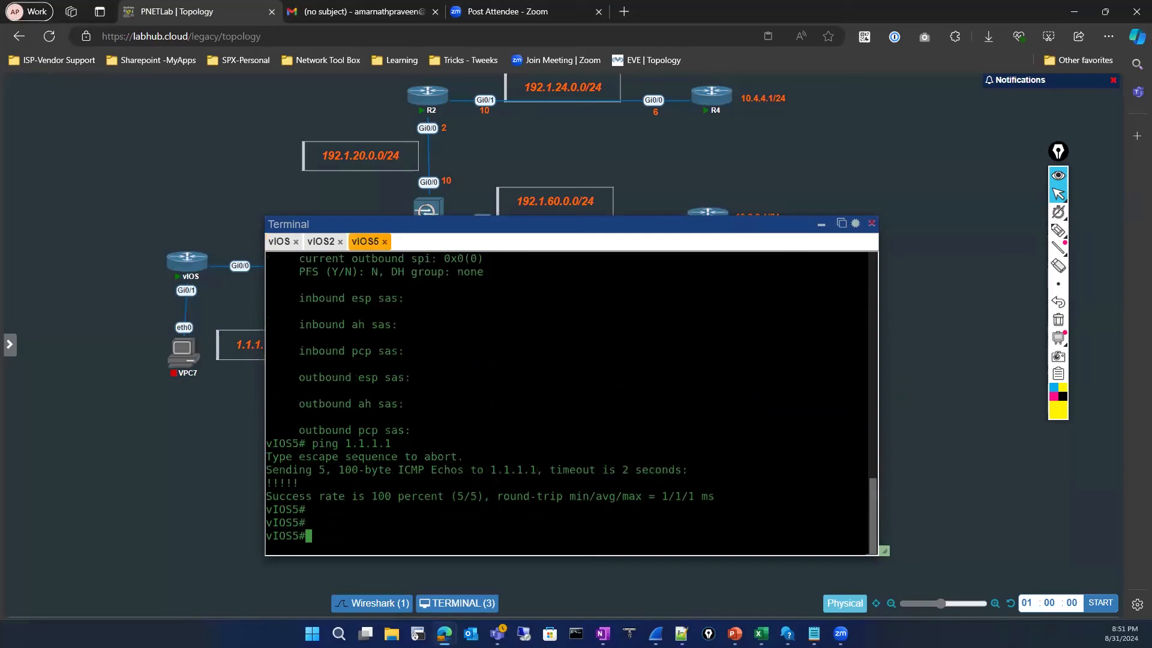
pyautogui.write('deb')
pyautogui.press('Tab')
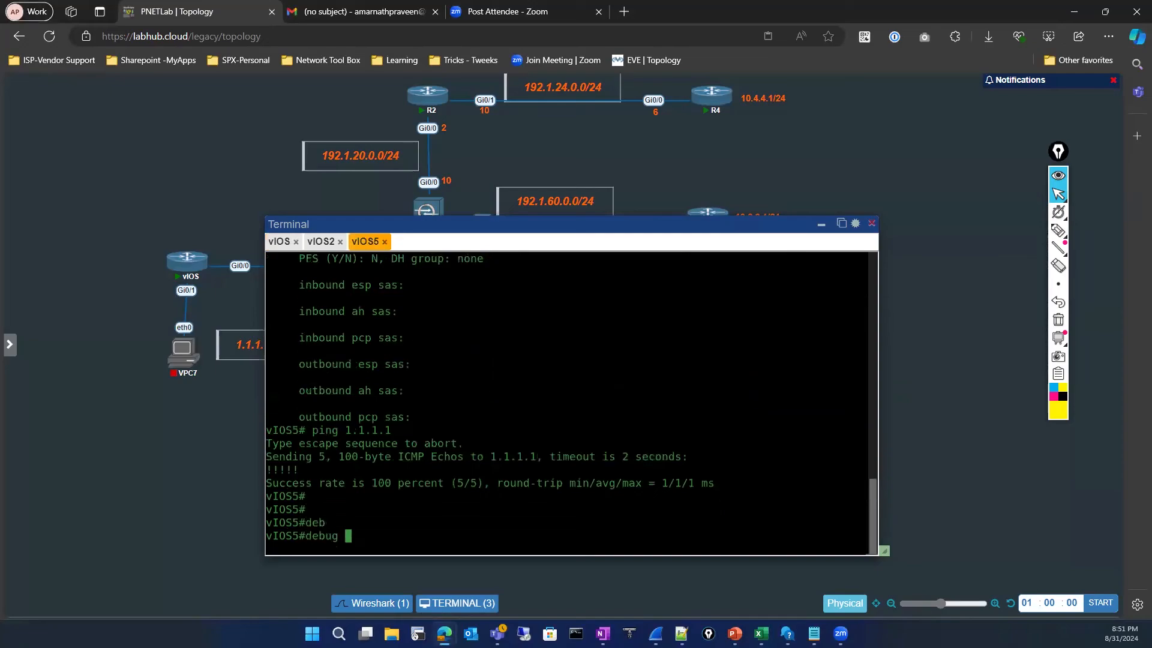
pyautogui.write('cry')
pyautogui.press('Tab')
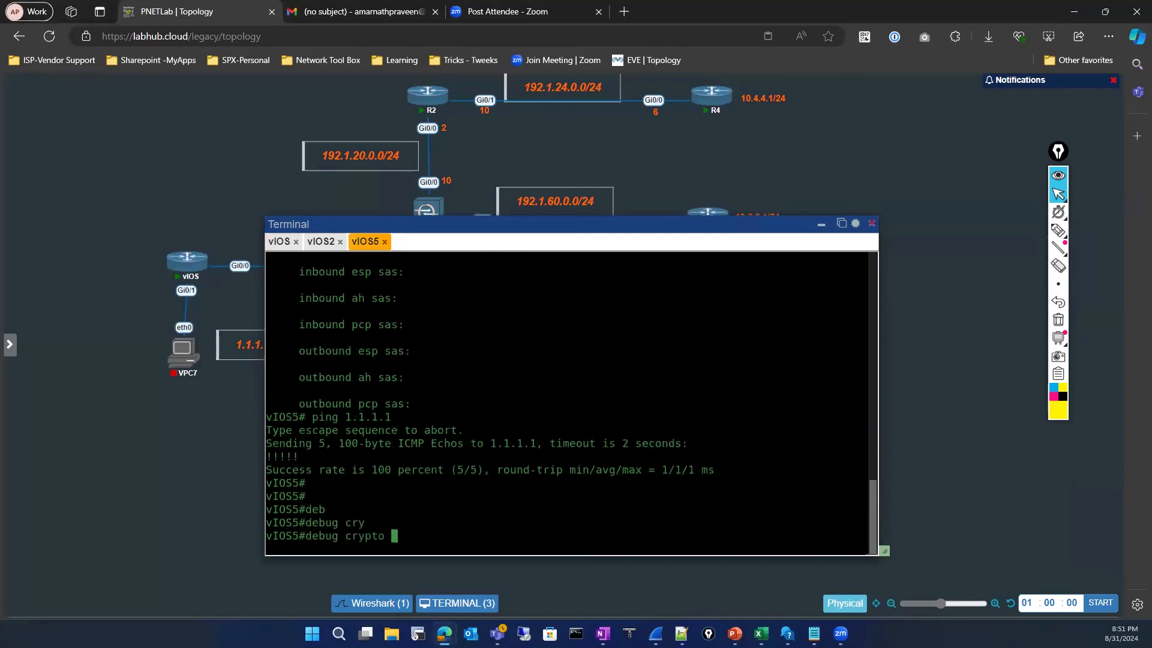
pyautogui.write('ips')
pyautogui.press('Tab')
pyautogui.press('Return')
# Step: Ping 1.1.1.1 and 10.0.0.1 from vIOS5
pyautogui.write('sh crypto  ipsec sa')
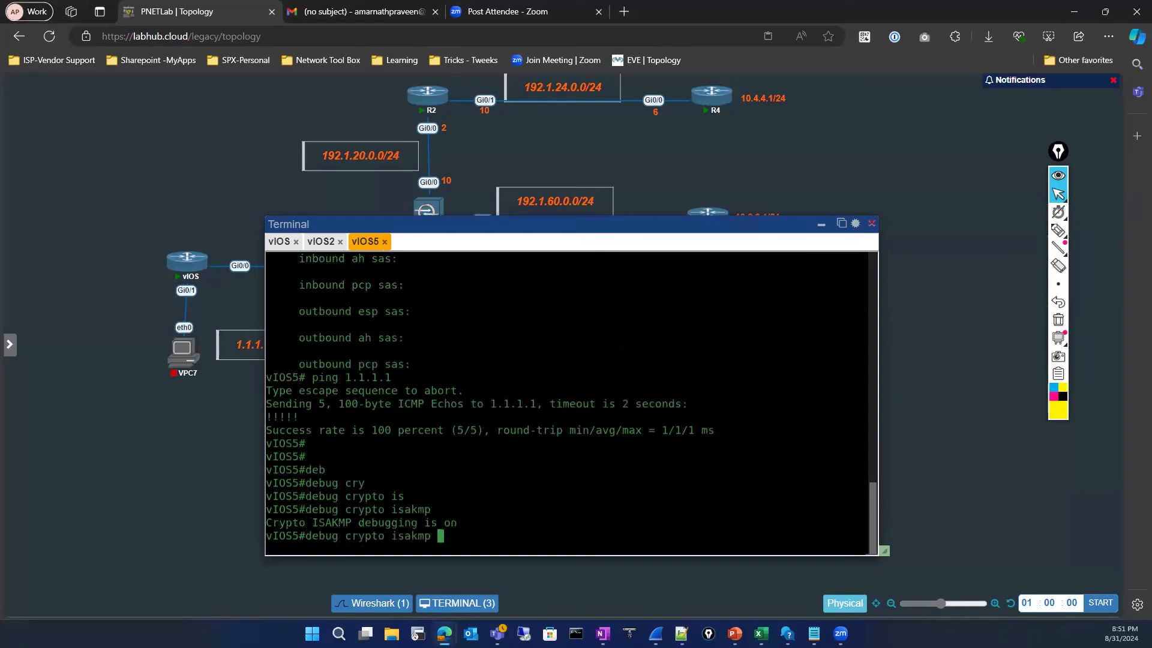
pyautogui.press('Down')
pyautogui.press('Return')
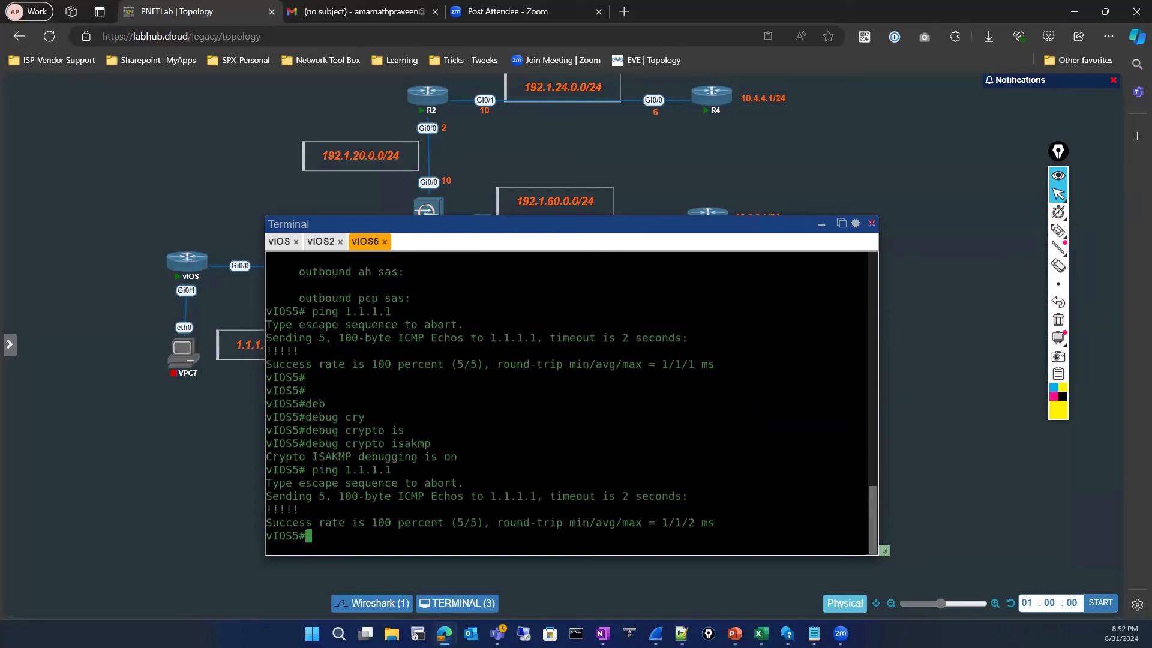
pyautogui.press('Up')
pyautogui.press('BackSpace')
pyautogui.press('BackSpace')
pyautogui.press('BackSpace')
pyautogui.press('BackSpace')
pyautogui.press('BackSpace')
pyautogui.write('10.0.0.1')
pyautogui.press('Return')
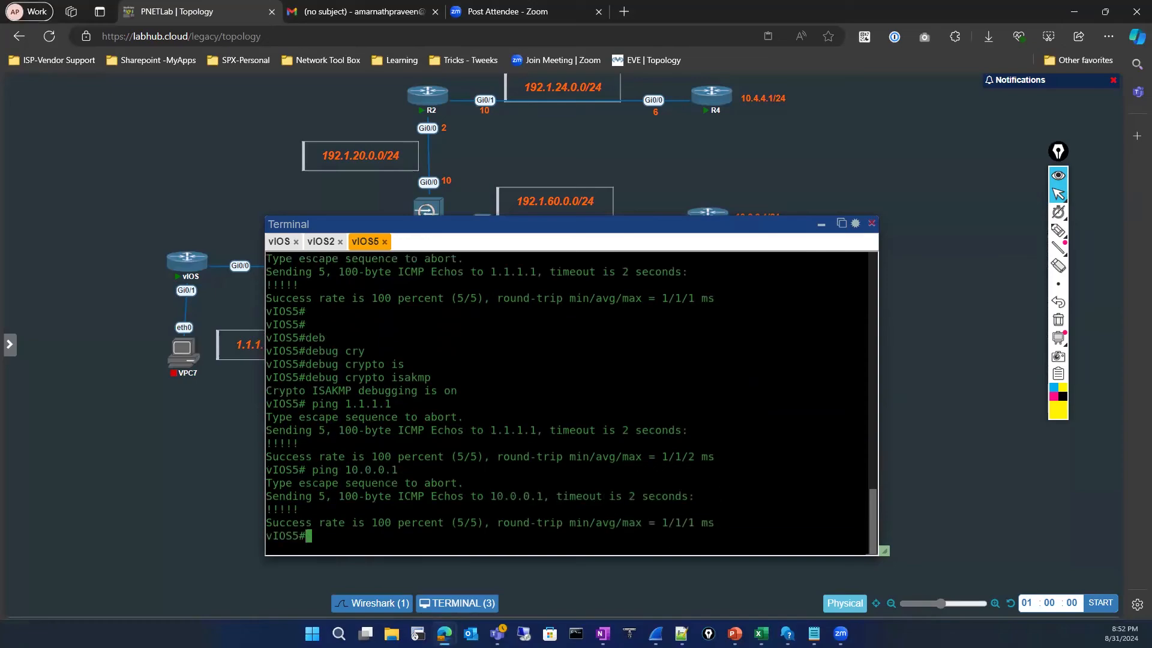
# Step: Start a clear crypto session command on vIOS5, list its options and choose the remote option
pyautogui.write('cle')
pyautogui.press('Tab')
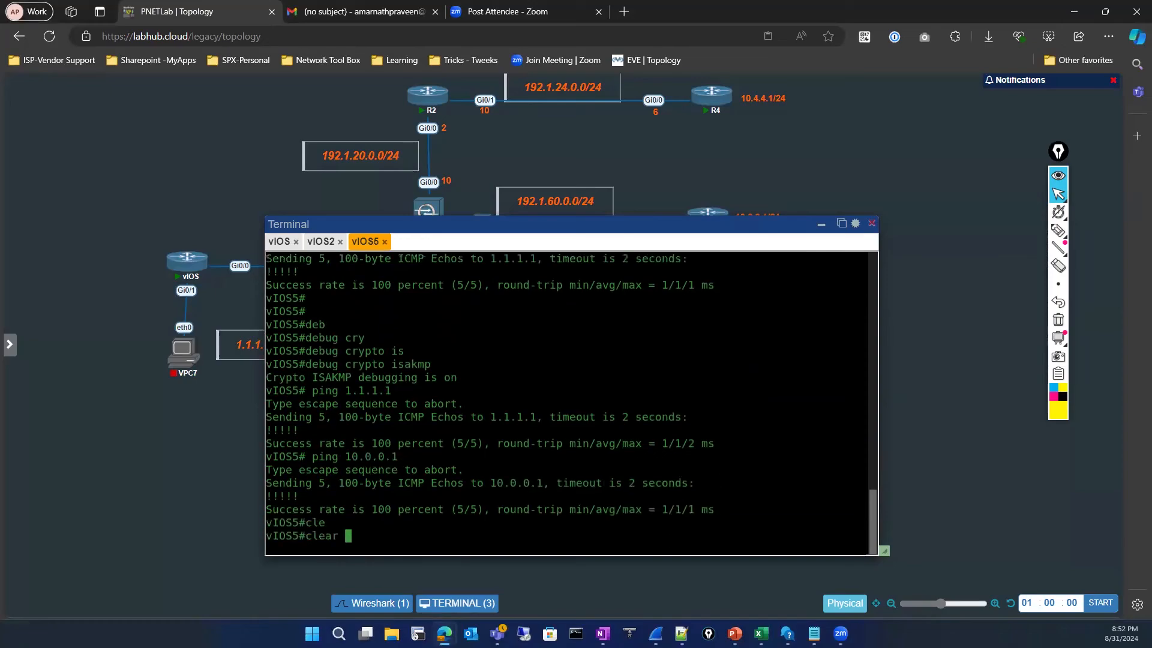
pyautogui.write('cry')
pyautogui.press('Tab')
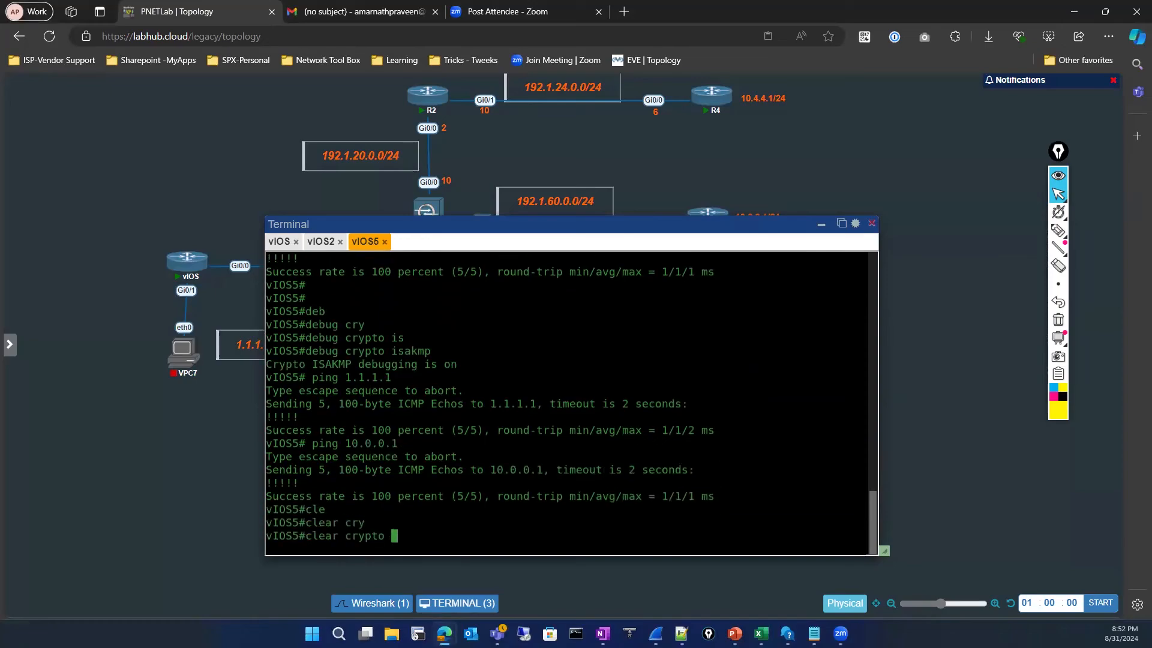
pyautogui.write('se')
pyautogui.press('Tab')
pyautogui.write('?')
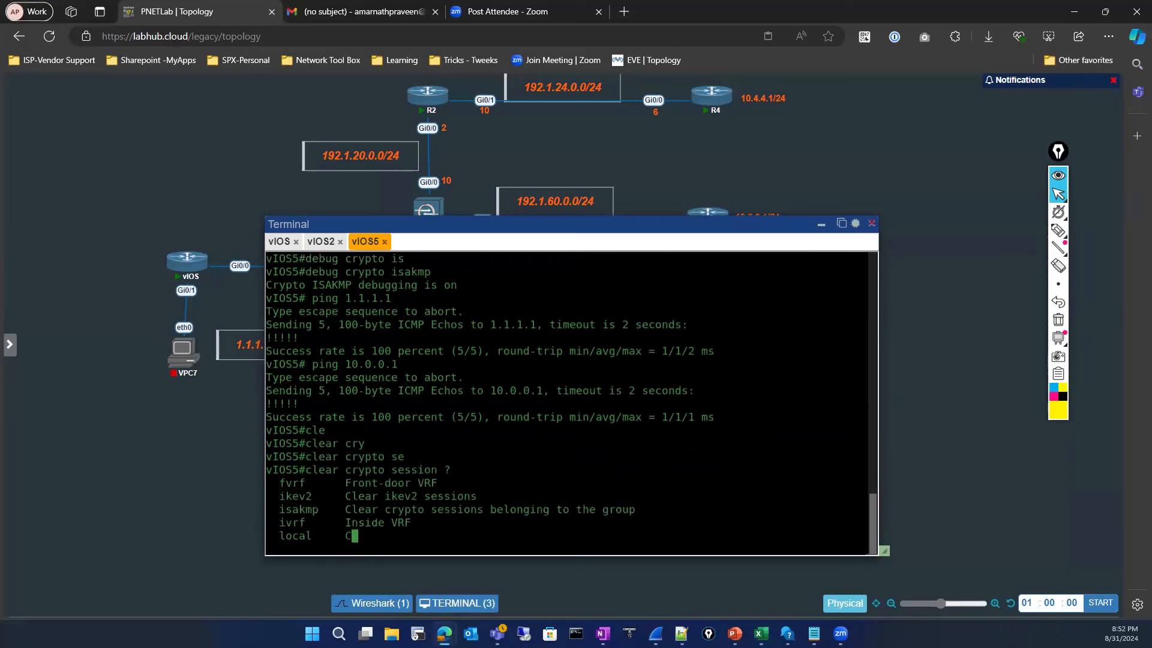
pyautogui.write('re')
pyautogui.press('Tab')
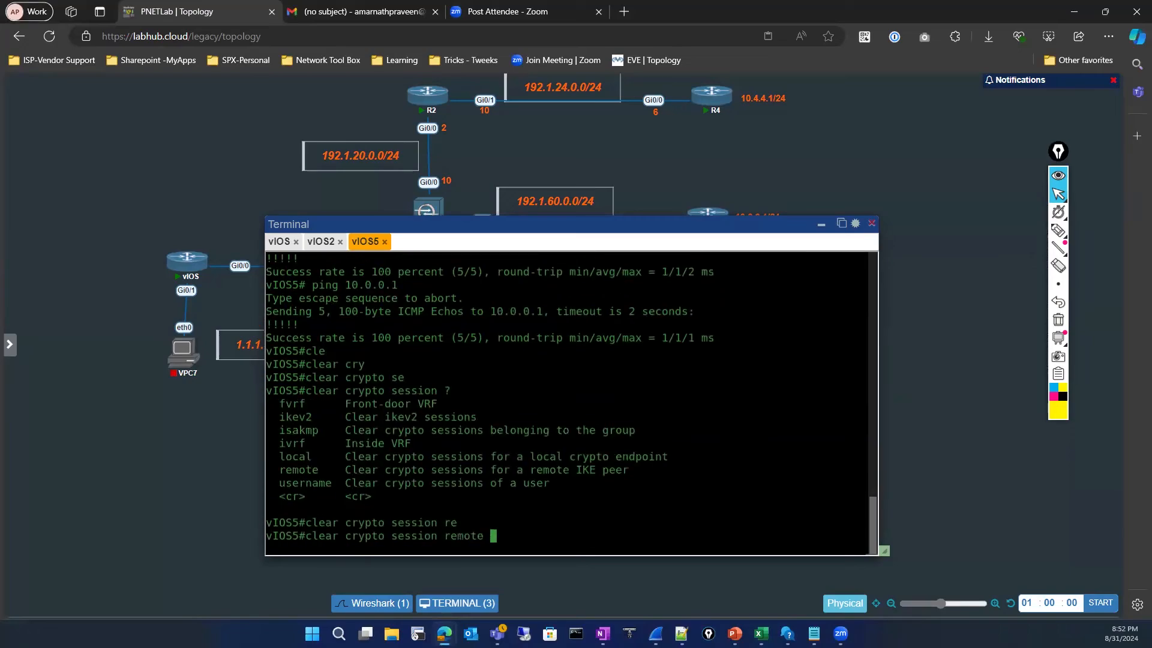
# Step: Run sh ip int brief on vIOS to look up its interface addresses
pyautogui.click(278, 241)
pyautogui.write('sh ip')
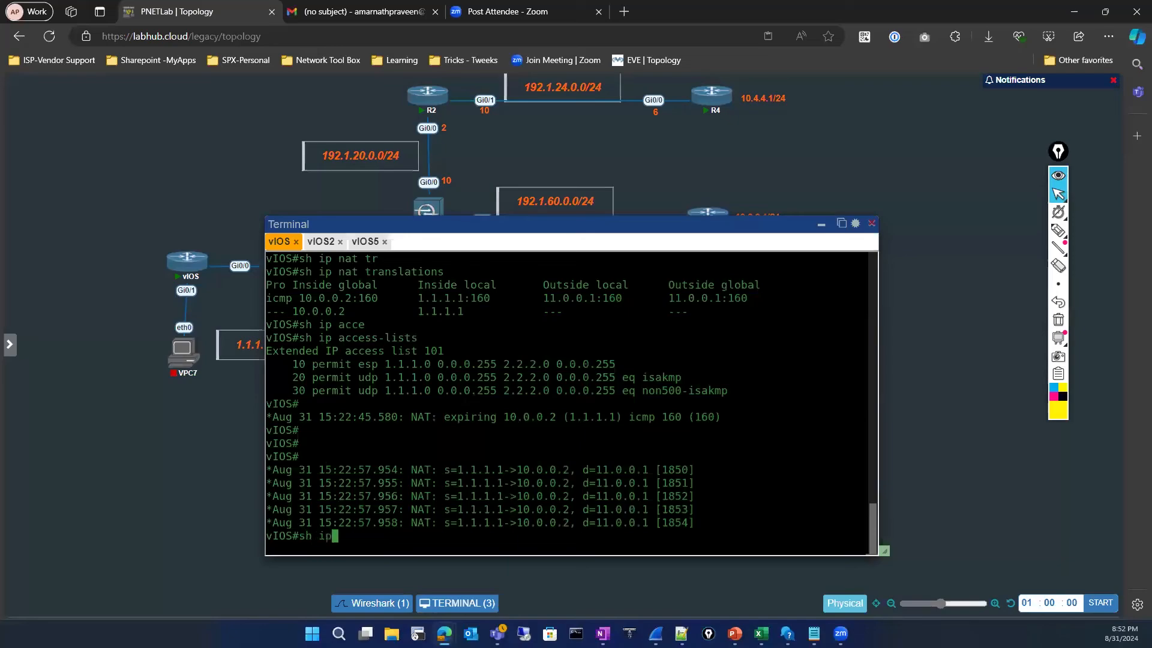
pyautogui.write(' int br')
pyautogui.press('Tab')
pyautogui.press('Return')
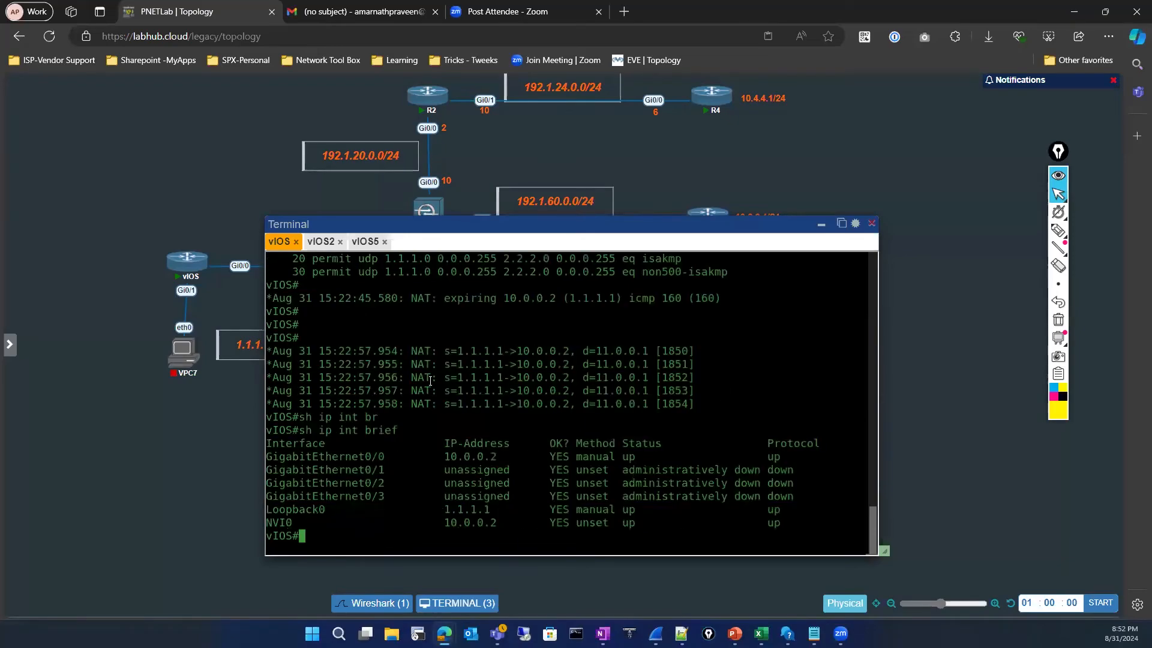
# Step: Complete the pending clear crypto session remote command on vIOS5 with peer 10.0.0.2 and run it
pyautogui.click(365, 242)
pyautogui.write('10.0.0.2')
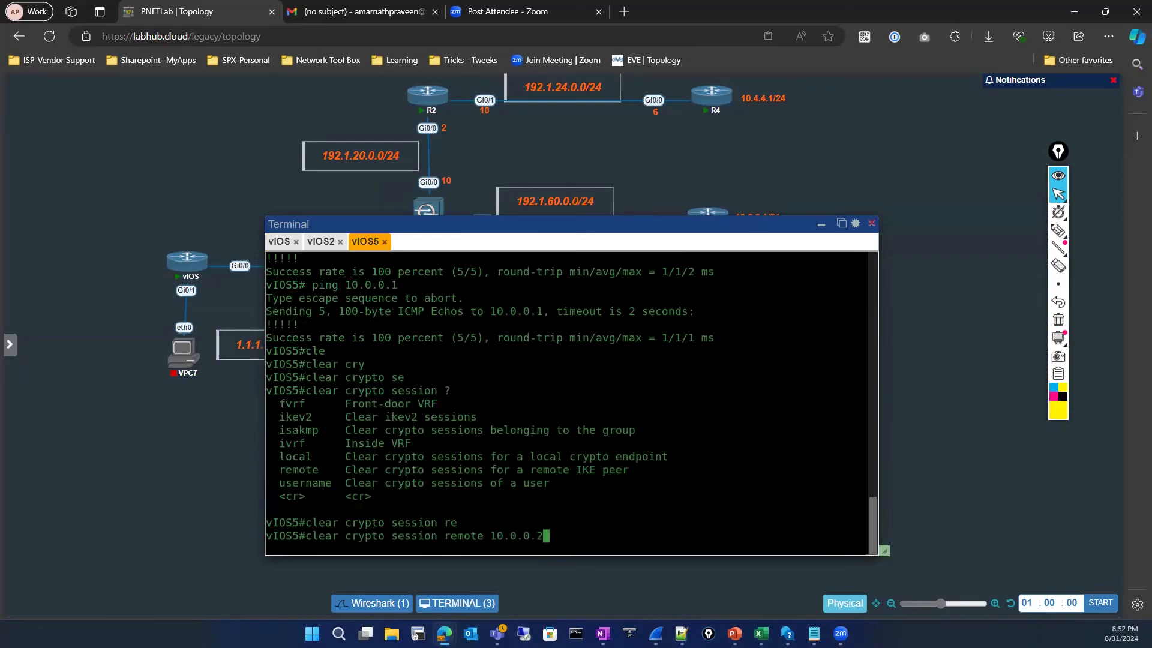
pyautogui.press('Return')
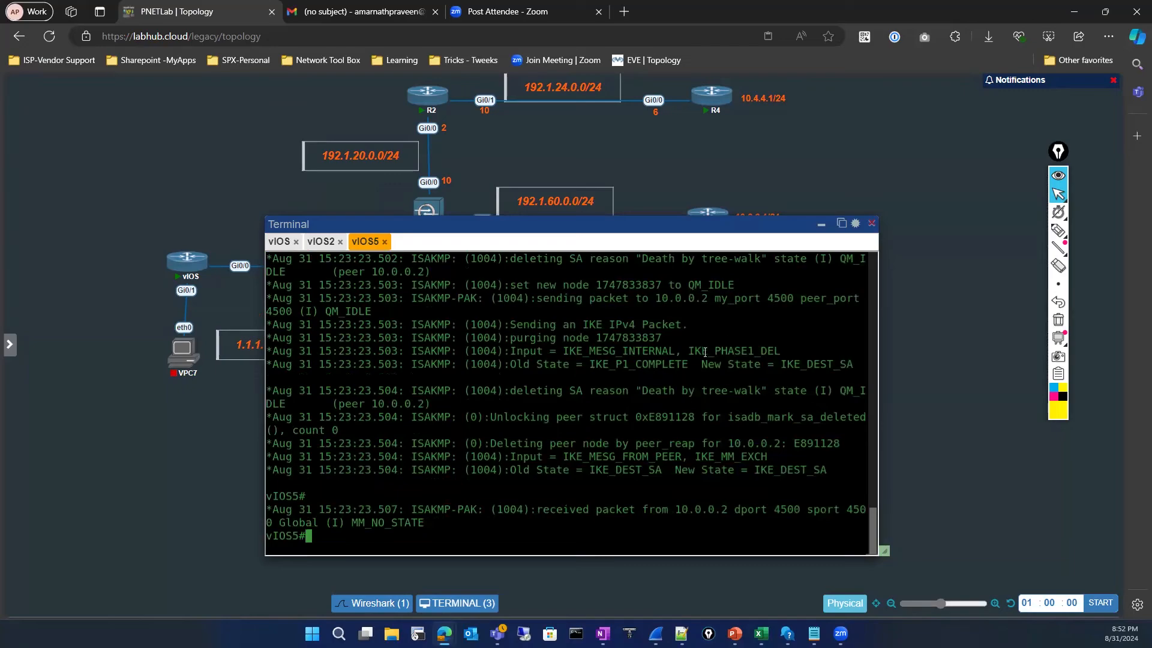
# Step: Widen the terminal and circle the port 4500 details in the ISAKMP sending-packet and received-packet debug lines
pyautogui.moveTo(886, 550); pyautogui.dragTo(1026, 558)
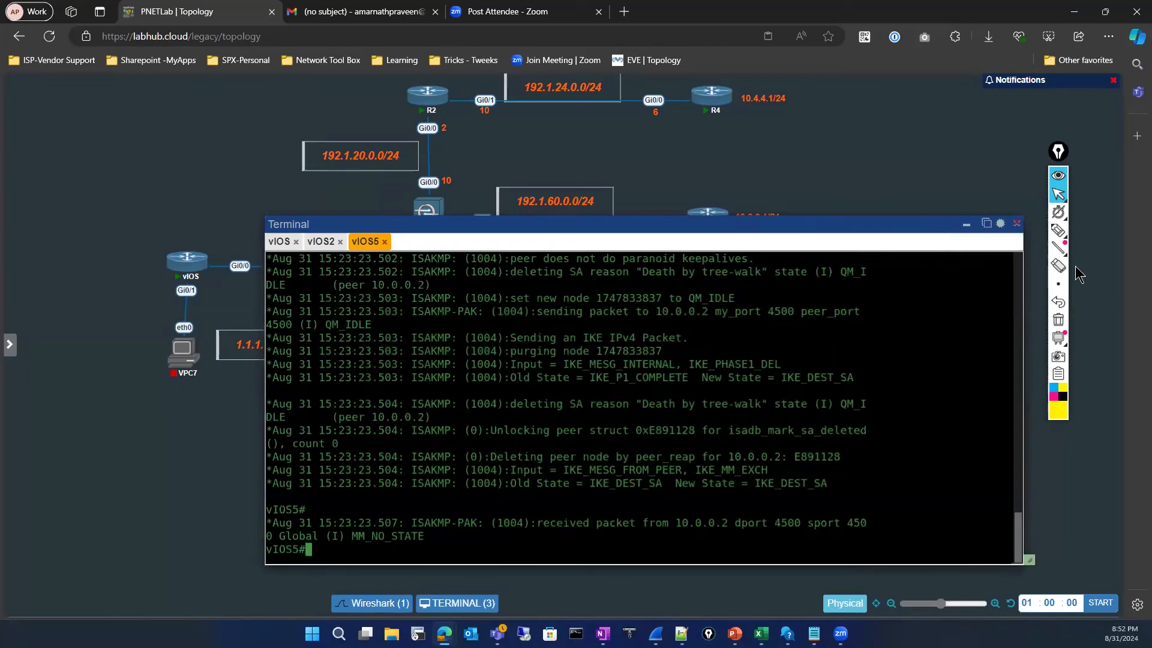
pyautogui.click(1058, 231)
pyautogui.moveTo(521, 328)
pyautogui.mouseDown()
pyautogui.moveTo(702, 329)
pyautogui.moveTo(833, 311)
pyautogui.moveTo(640, 302)
pyautogui.moveTo(522, 333)
pyautogui.moveTo(561, 328)
pyautogui.mouseUp()
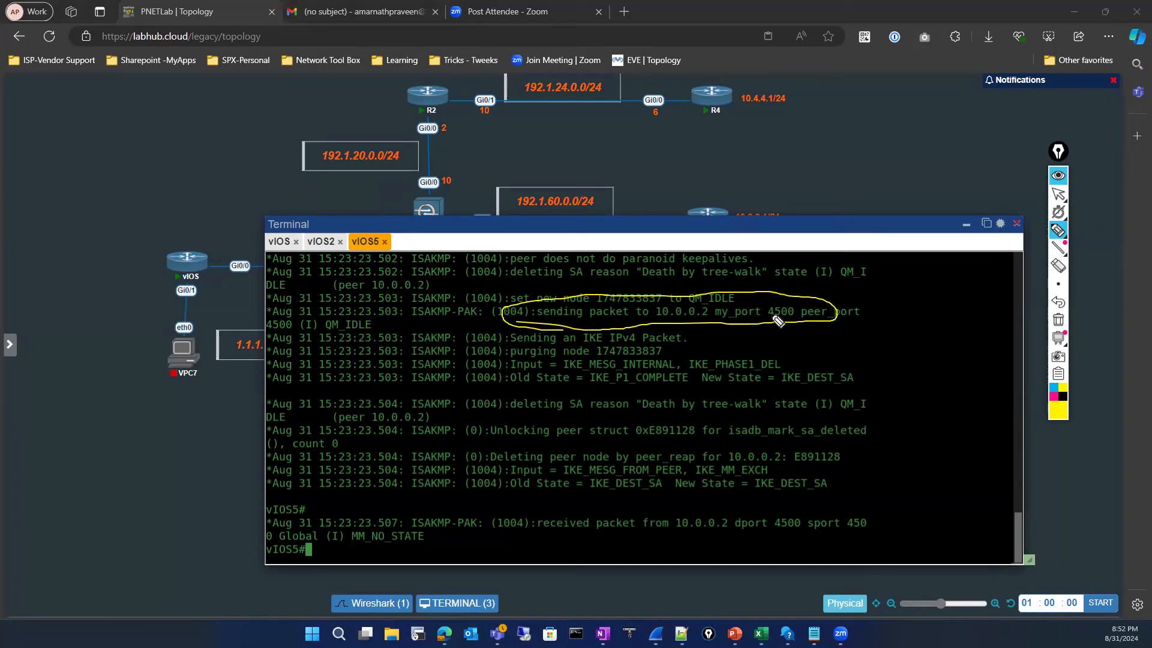
pyautogui.moveTo(687, 542)
pyautogui.mouseDown()
pyautogui.moveTo(709, 547)
pyautogui.moveTo(838, 492)
pyautogui.mouseUp()
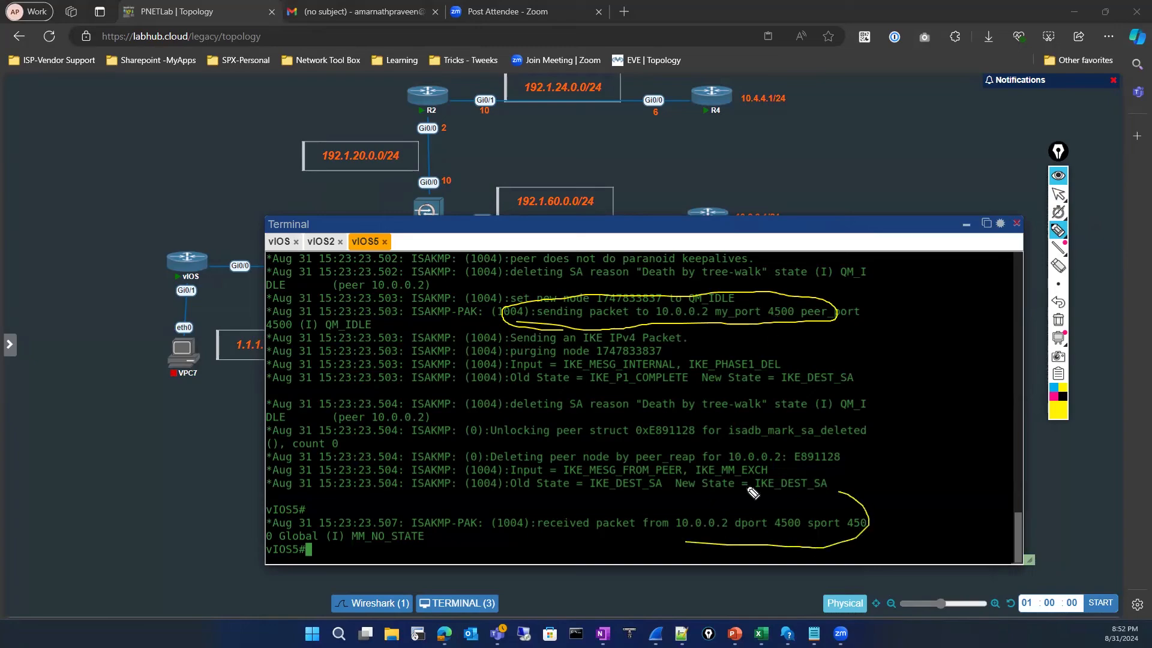
pyautogui.moveTo(752, 491); pyautogui.dragTo(746, 532)
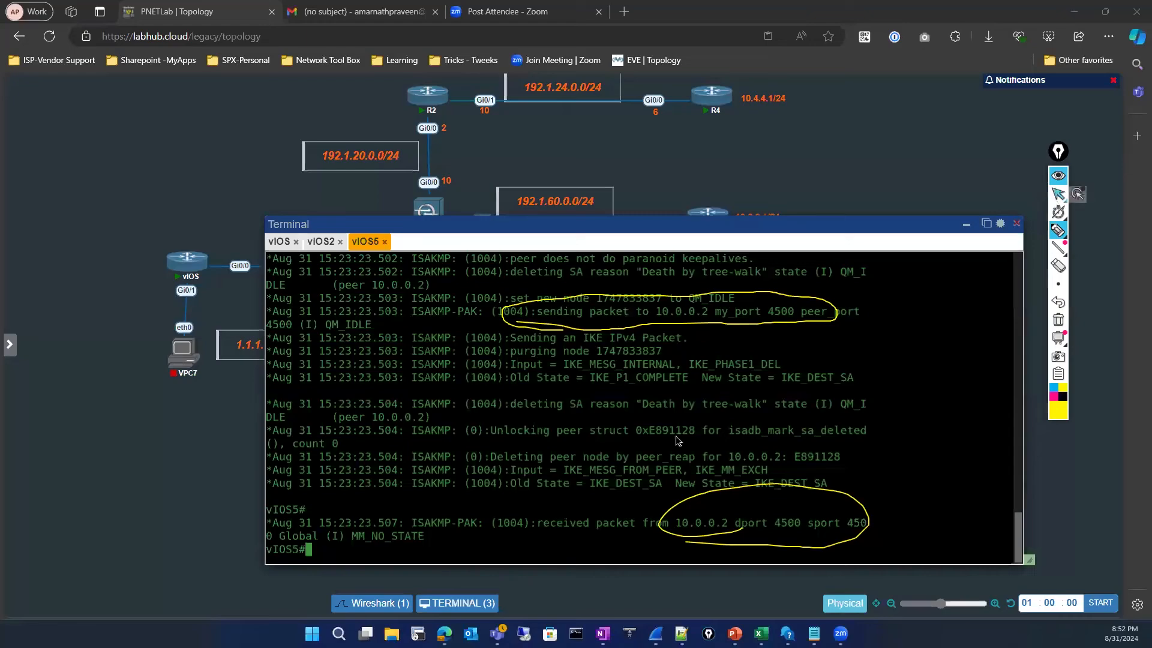
# Step: Ping 10.0.0.1 from vIOS5
pyautogui.click(1057, 195)
pyautogui.write('ping 10.0.0.1')
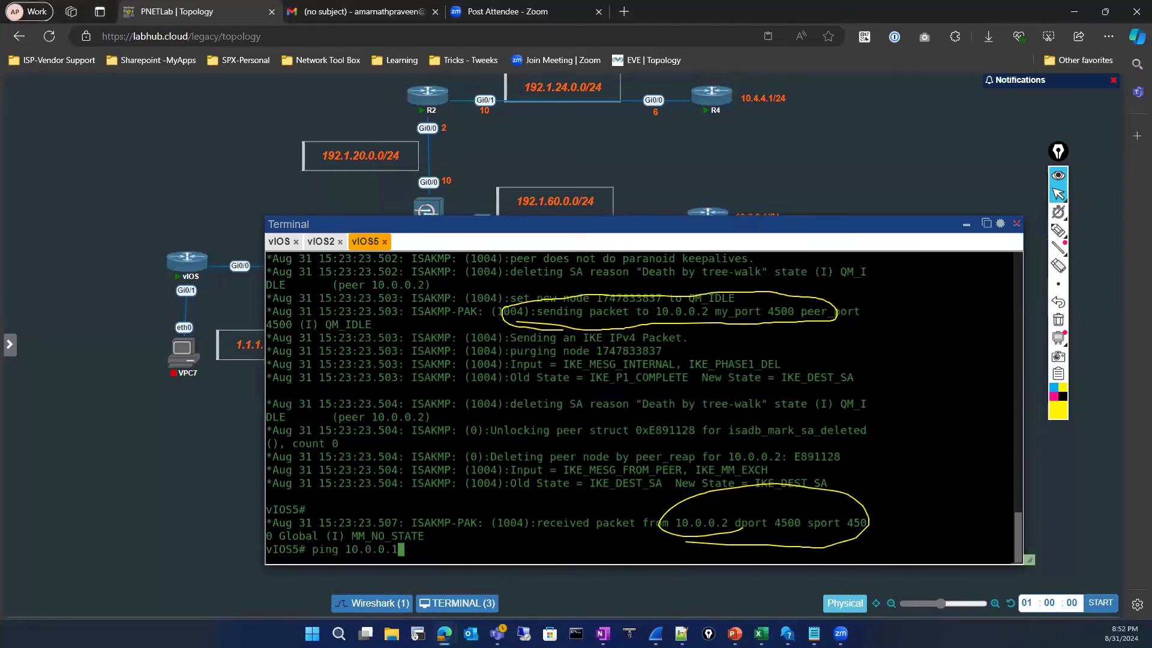
pyautogui.press('Return')
# Step: Run sh ip nat translations on vIOS to list its NAT table
pyautogui.click(280, 241)
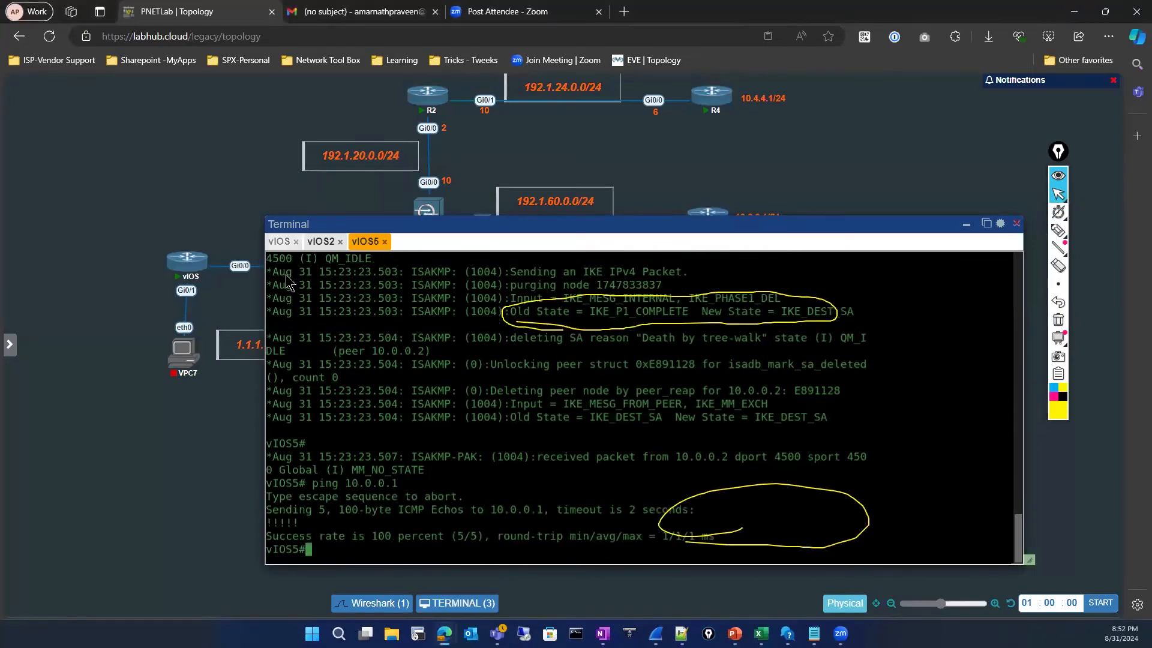
pyautogui.press('Return')
pyautogui.press('Return')
pyautogui.press('Return')
pyautogui.write('sh ip nat')
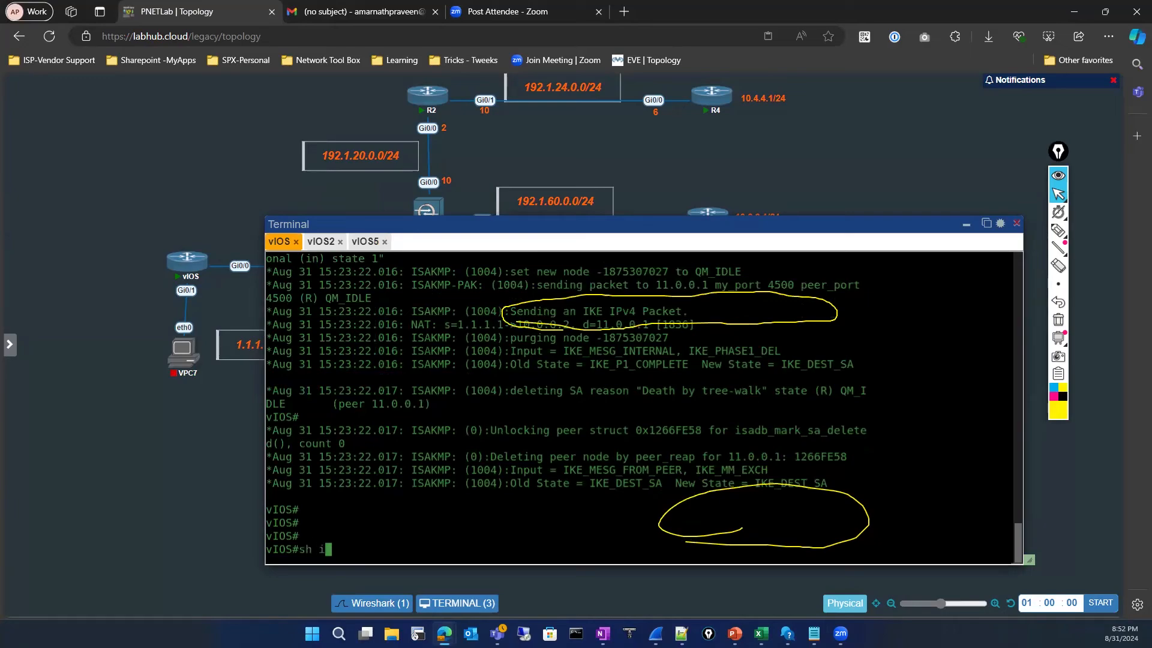
pyautogui.press('Tab')
pyautogui.write('tr')
pyautogui.press('Tab')
pyautogui.press('Return')
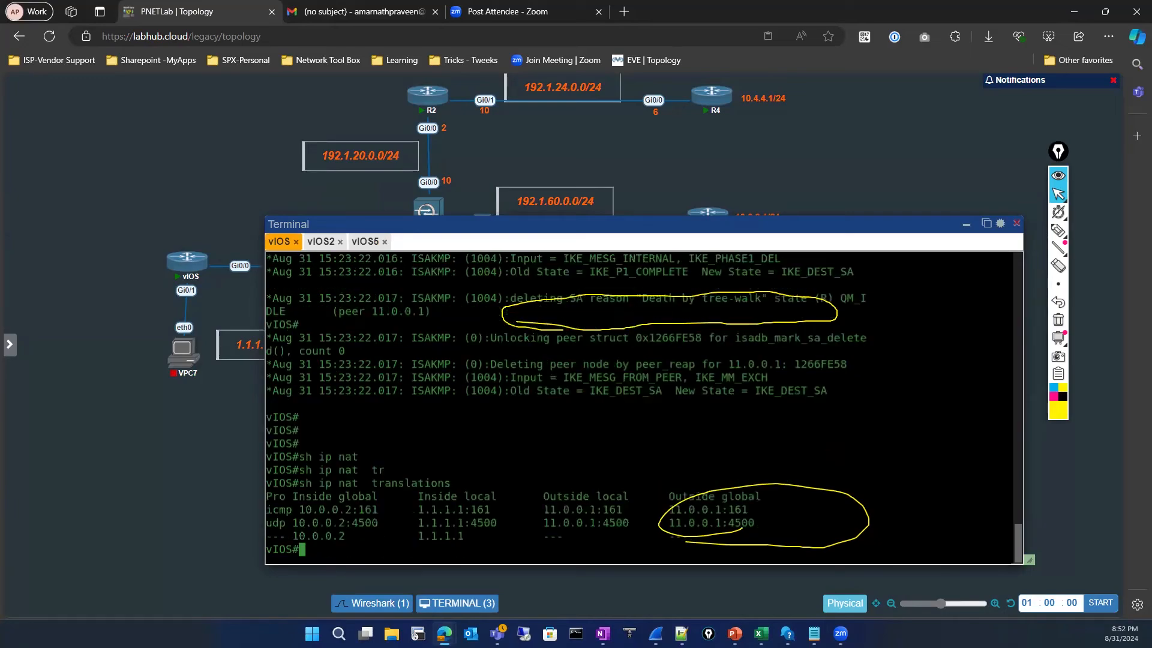
# Step: Circle port 4500 in the inside global and outside local entries of the UDP translation with the pen
pyautogui.click(1058, 231)
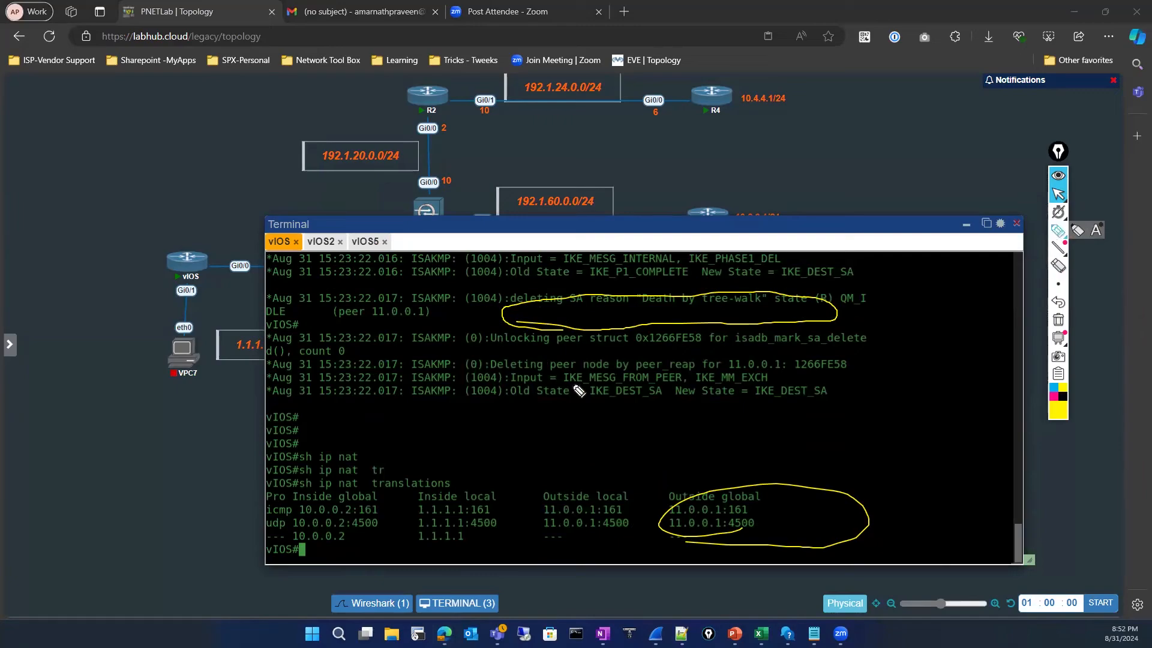
pyautogui.click(1059, 231)
pyautogui.moveTo(348, 534); pyautogui.dragTo(363, 539)
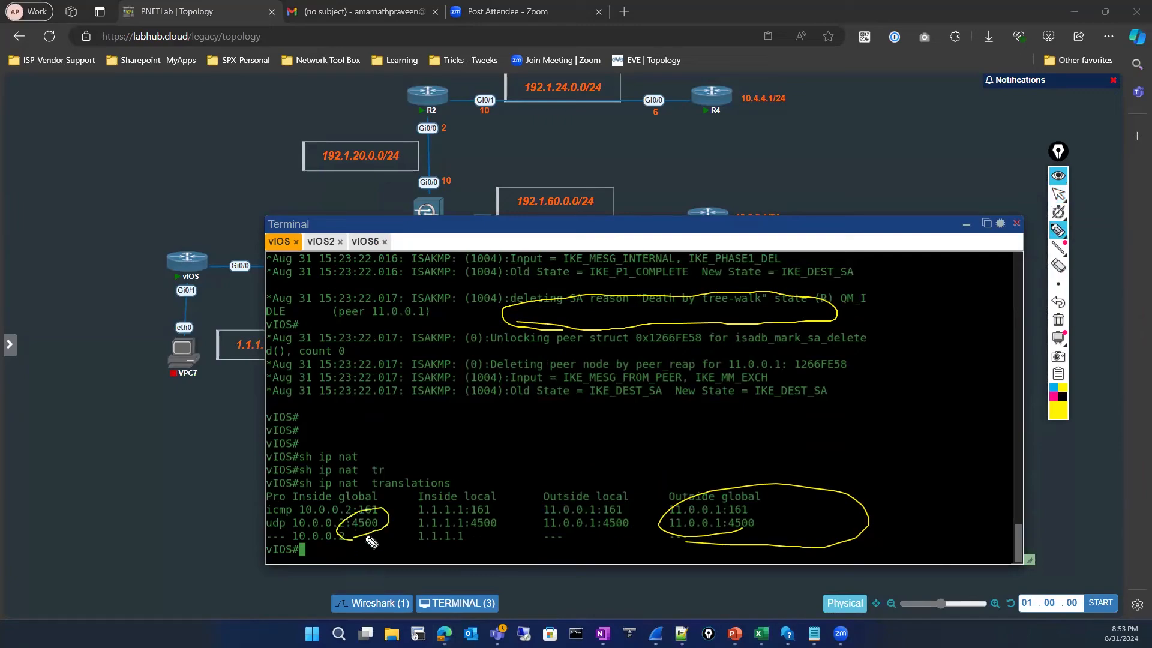
pyautogui.moveTo(602, 528); pyautogui.dragTo(622, 519)
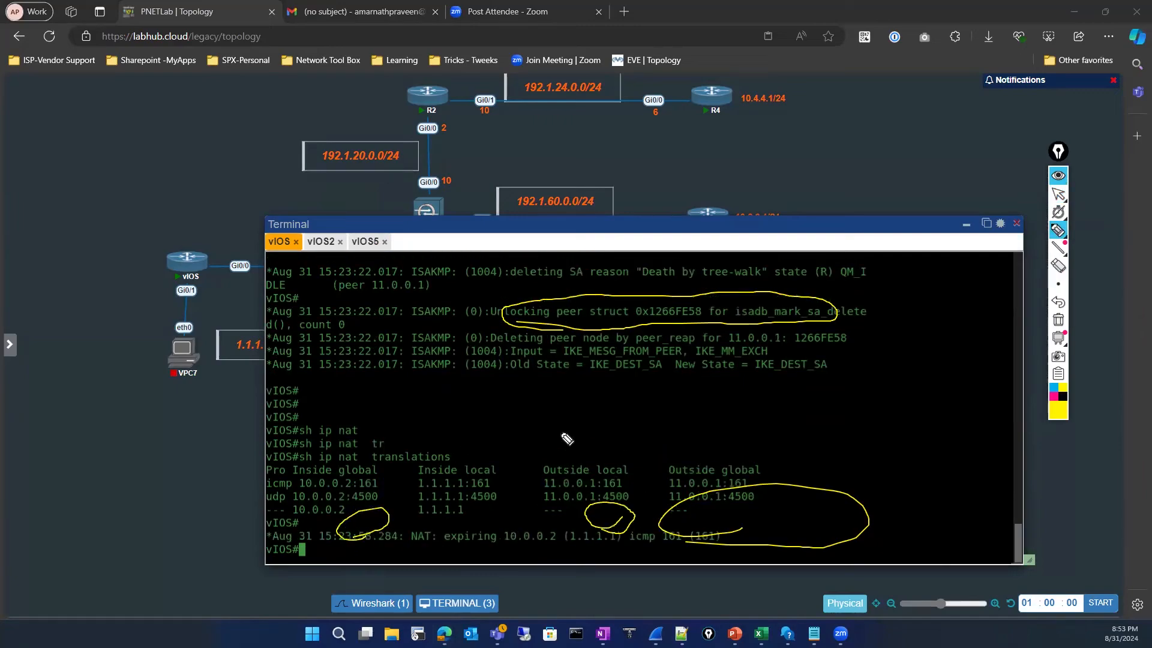
pyautogui.click(1057, 193)
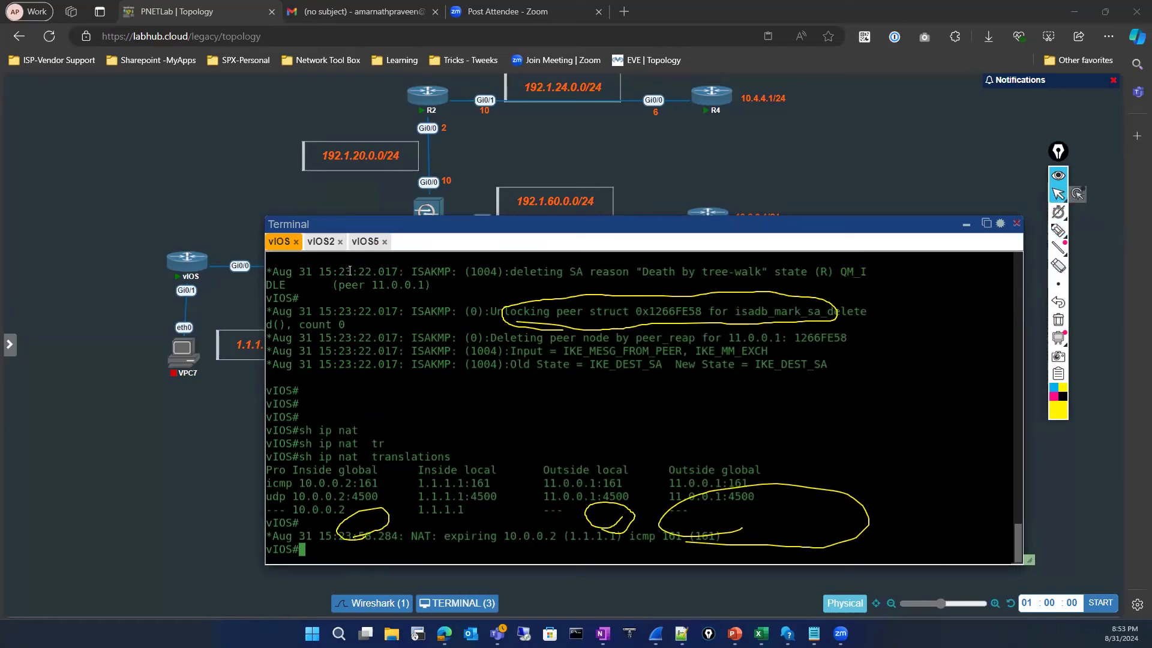
# Step: Review the vIOS5 debug output after the session clear, highlighting the del_node line with its source and destination ports
pyautogui.click(366, 243)
pyautogui.scroll(4, 475, 459)
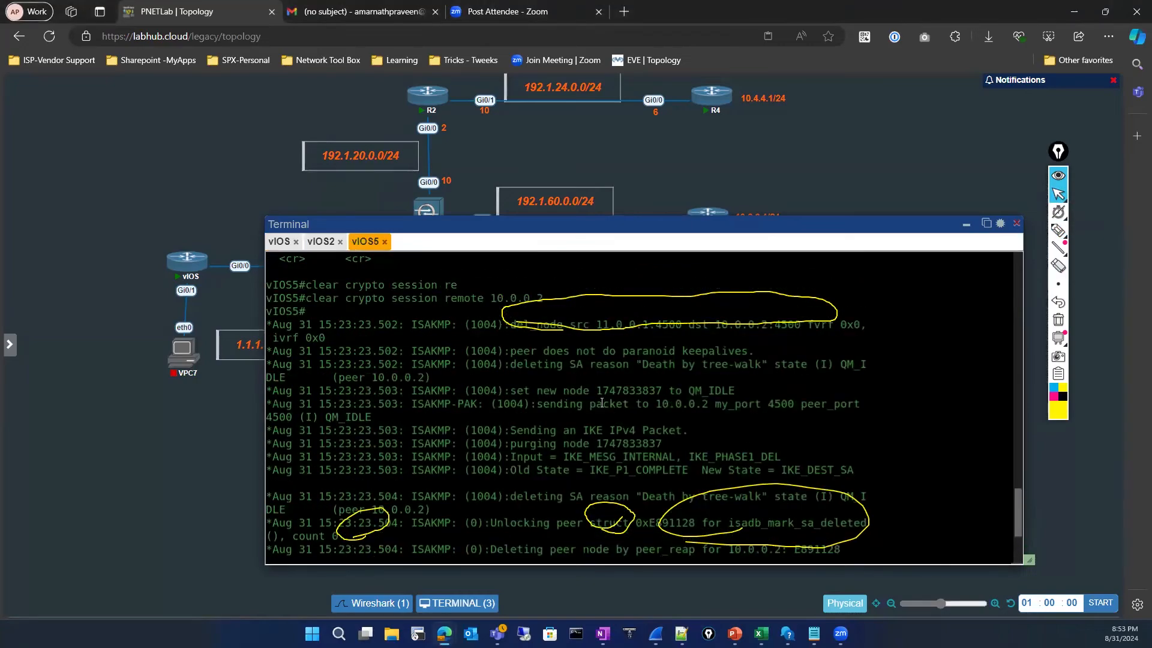
pyautogui.scroll(2, 638, 400)
pyautogui.scroll(-2, 638, 400)
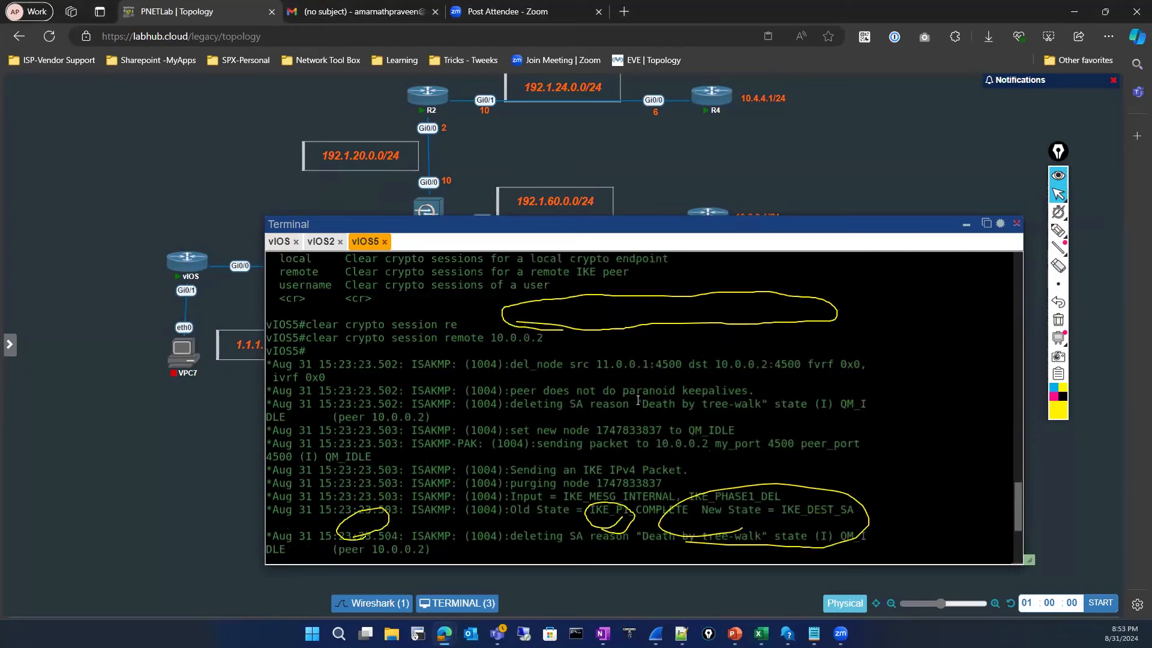
pyautogui.scroll(1, 607, 382)
pyautogui.moveTo(461, 366); pyautogui.dragTo(780, 365)
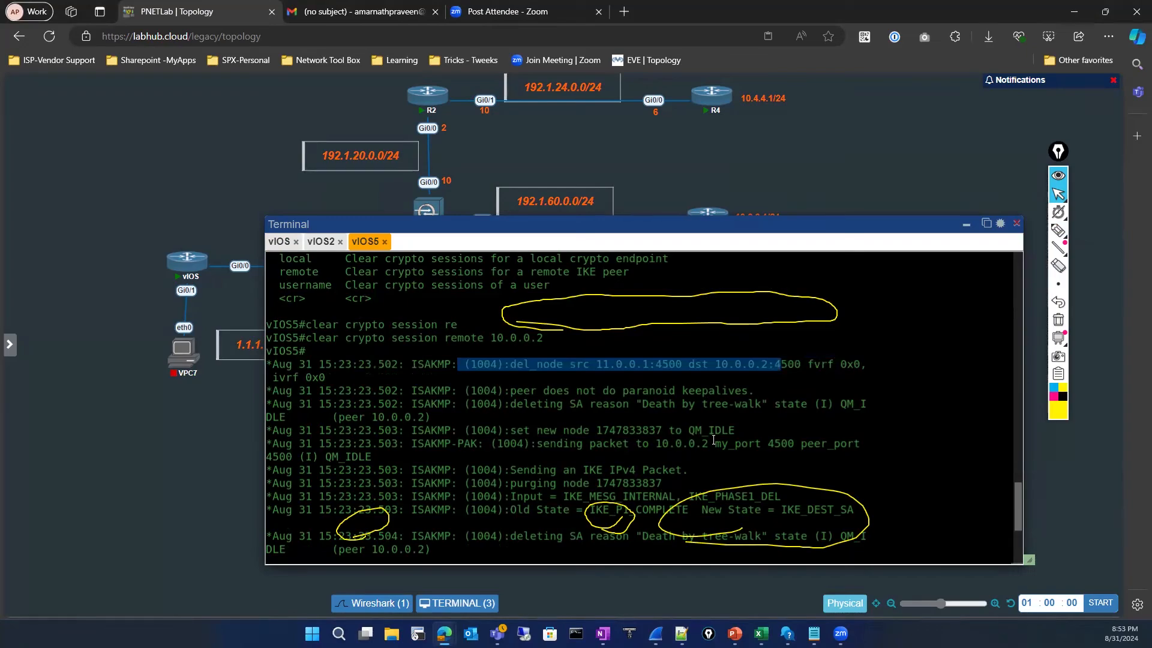
pyautogui.scroll(-1, 713, 440)
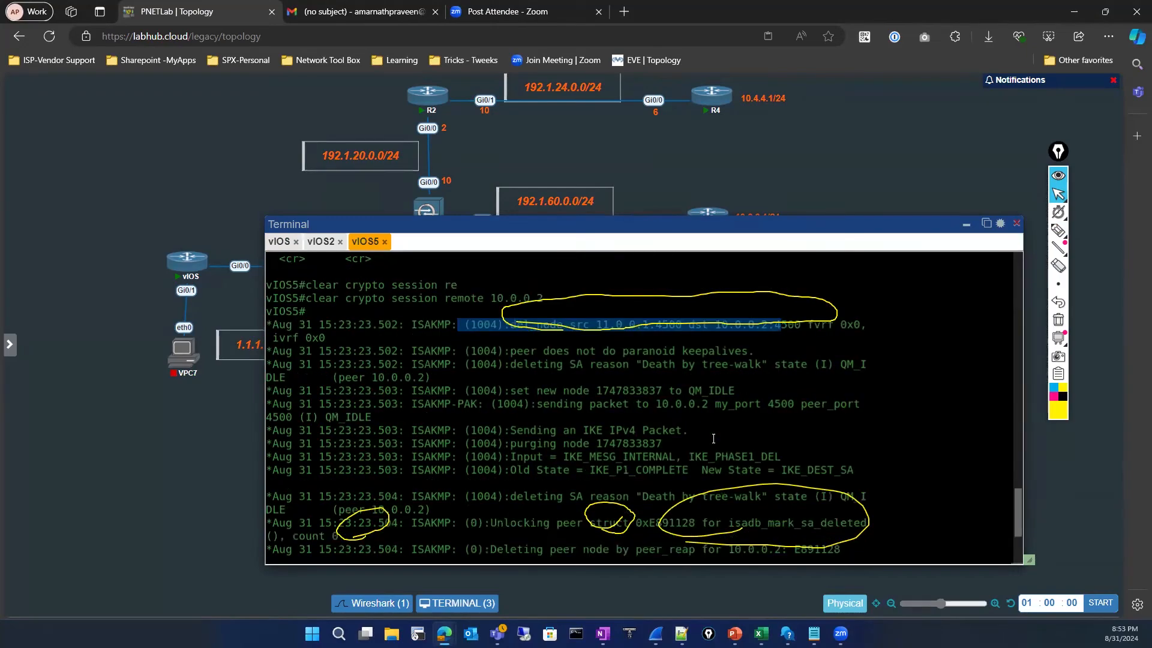
pyautogui.scroll(-4, 713, 439)
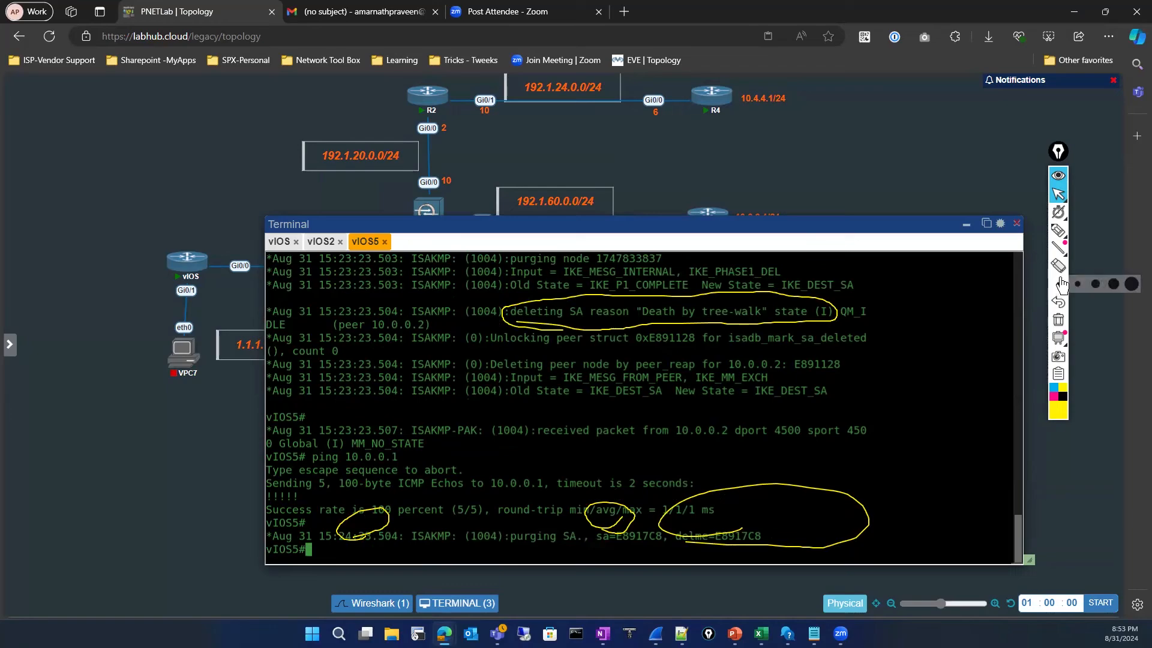
# Step: Open the ASAv console from the topology and erase all pen annotations from the screen
pyautogui.click(965, 232)
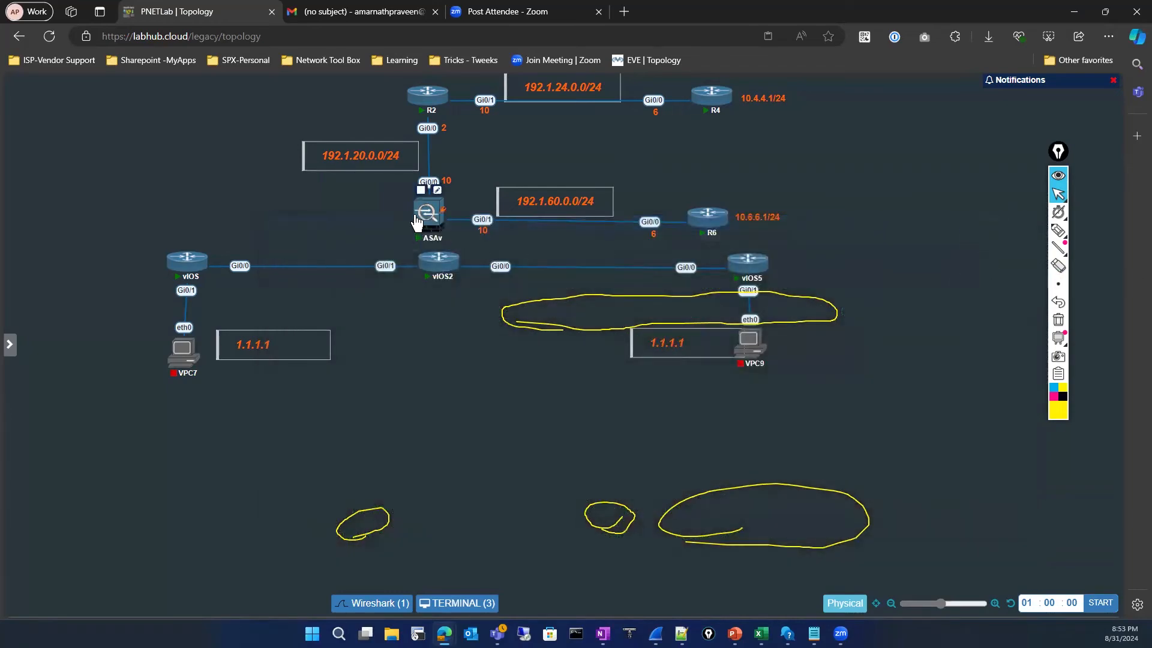
pyautogui.moveTo(754, 250)
pyautogui.click(424, 228)
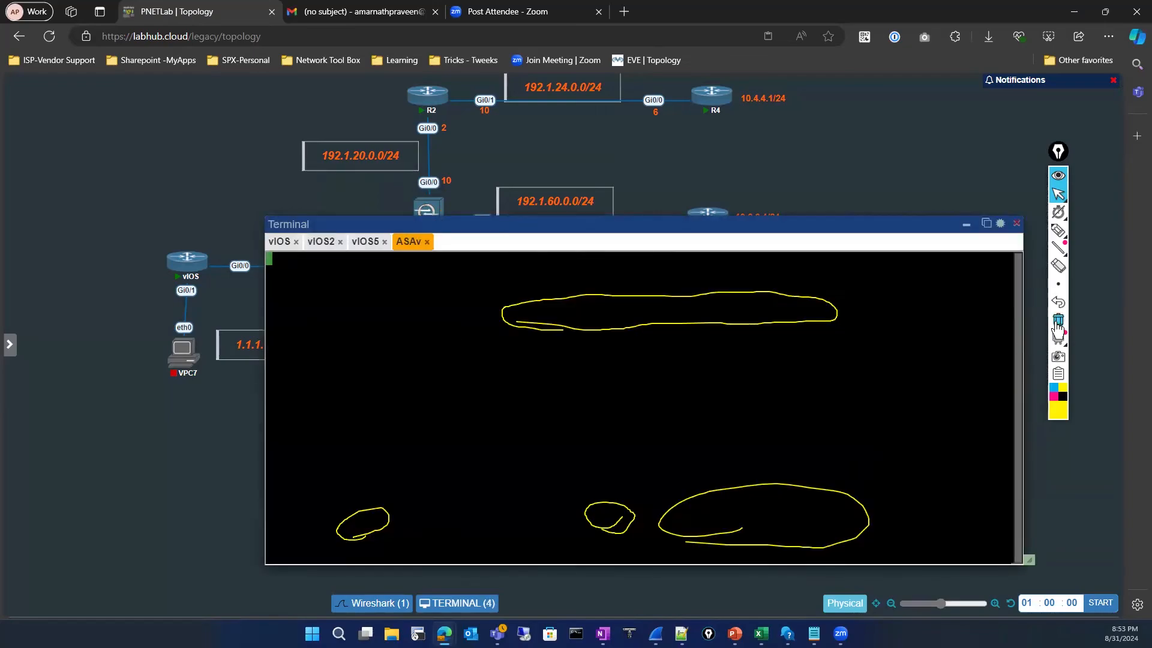
pyautogui.click(1058, 321)
pyautogui.press('Return')
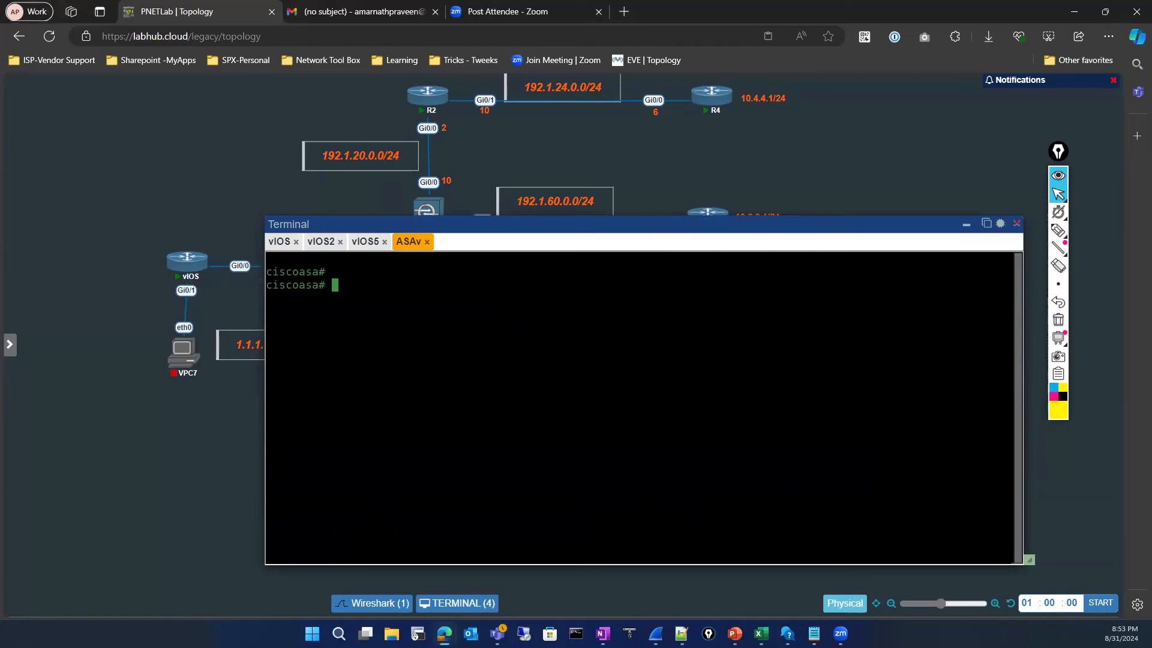
# Step: Run show access-list on the ASAv and page through to the end of its entries
pyautogui.write('sh')
pyautogui.press('BackSpace')
pyautogui.press('BackSpace')
pyautogui.press('BackSpace')
pyautogui.write('sho')
pyautogui.press('Tab')
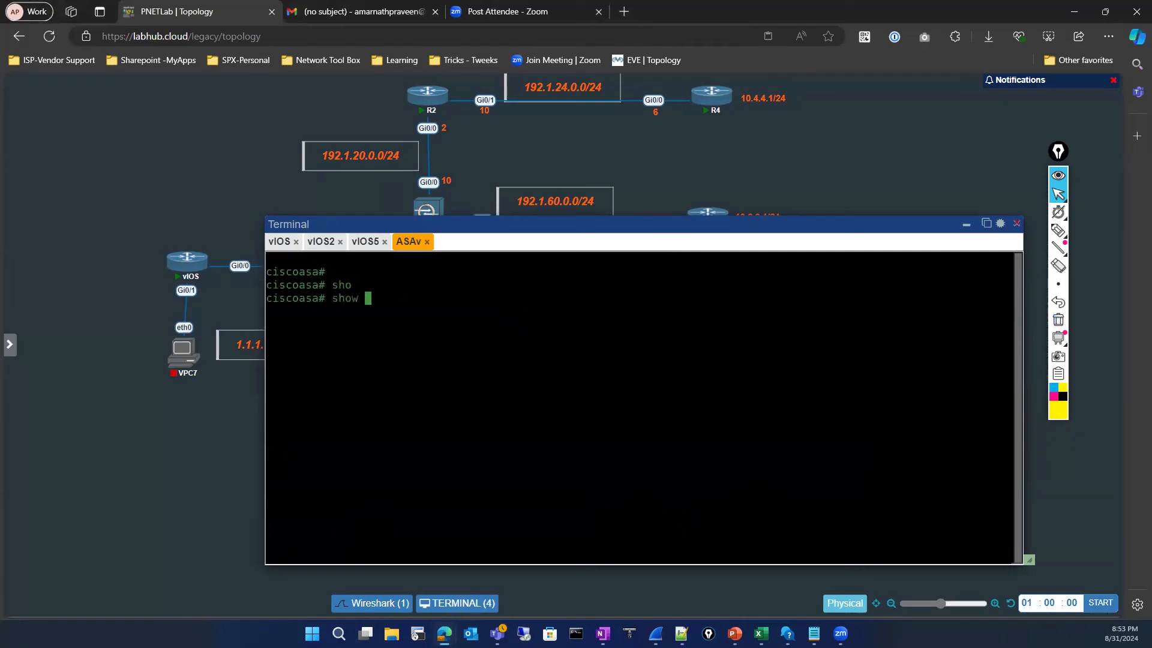
pyautogui.write('acce')
pyautogui.press('Tab')
pyautogui.press('Return')
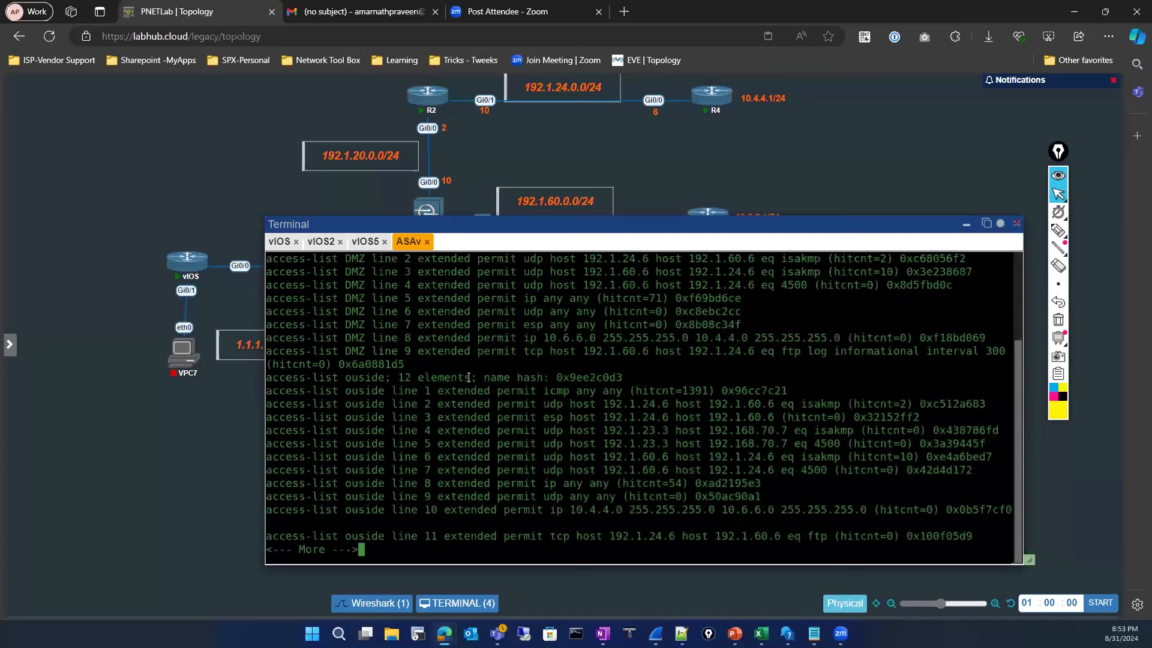
pyautogui.press('space')
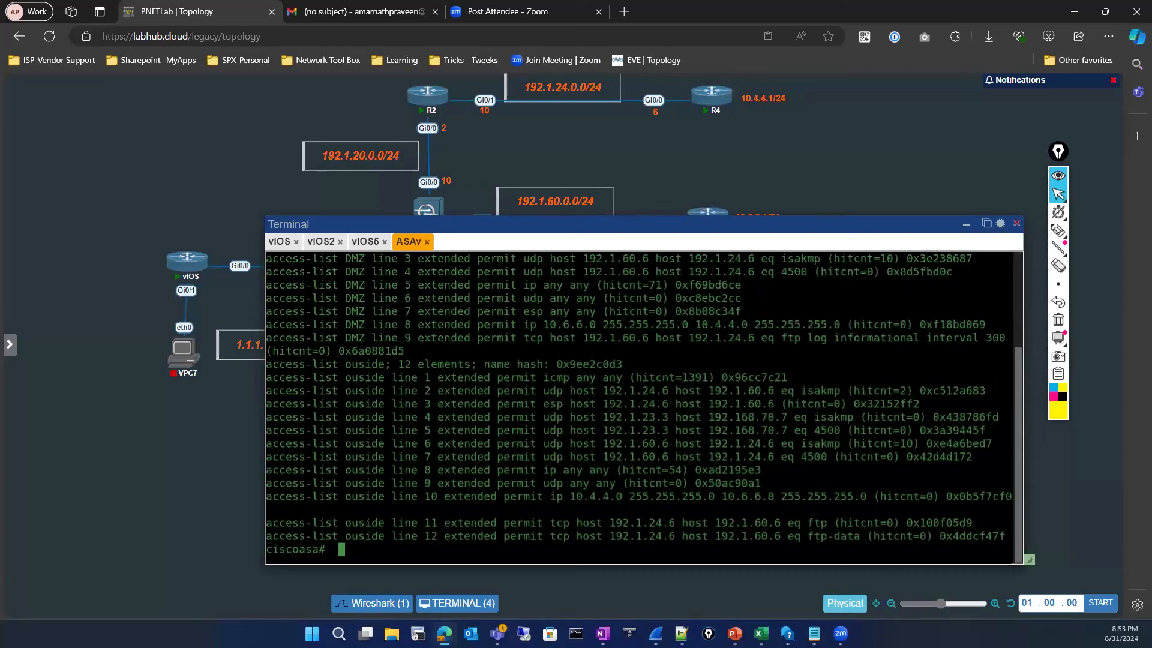
# Step: Filter the ASAv access lists to UDP entries with show access-list | include udp
pyautogui.press('Up')
pyautogui.write('| in')
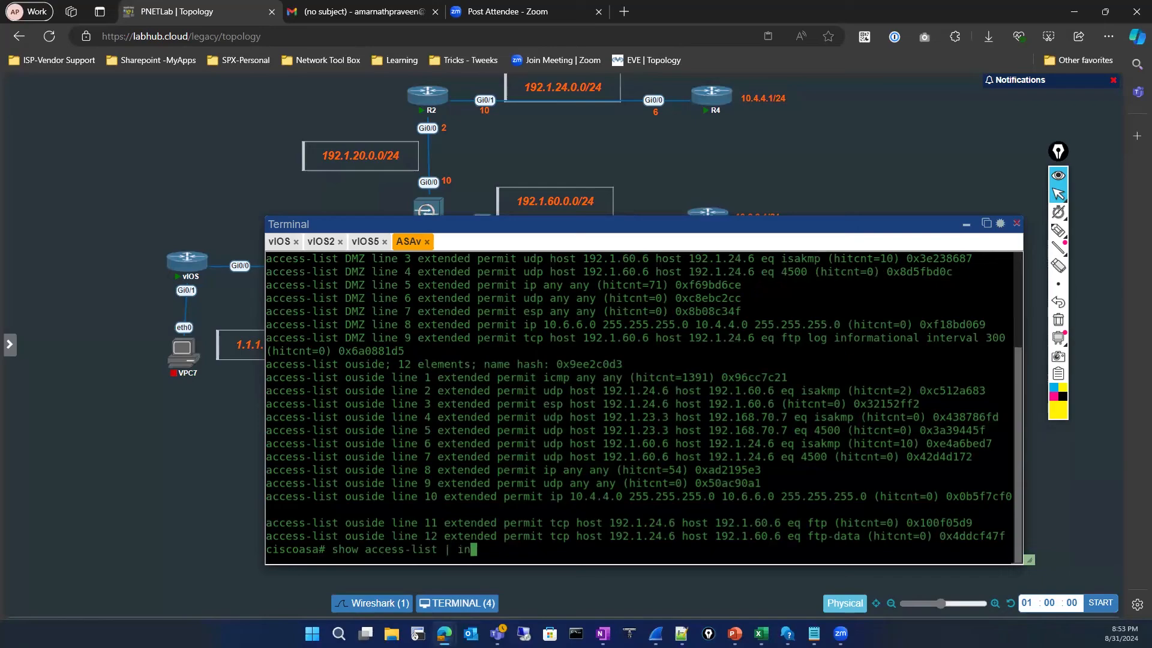
pyautogui.press('Tab')
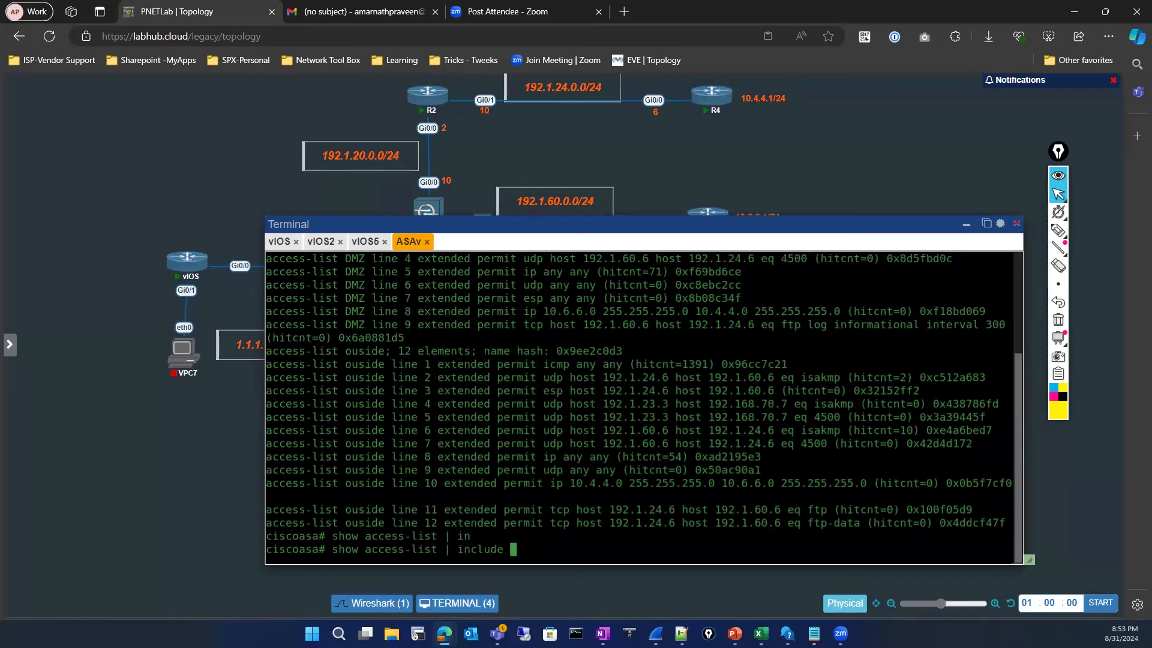
pyautogui.write('udp')
pyautogui.press('Return')
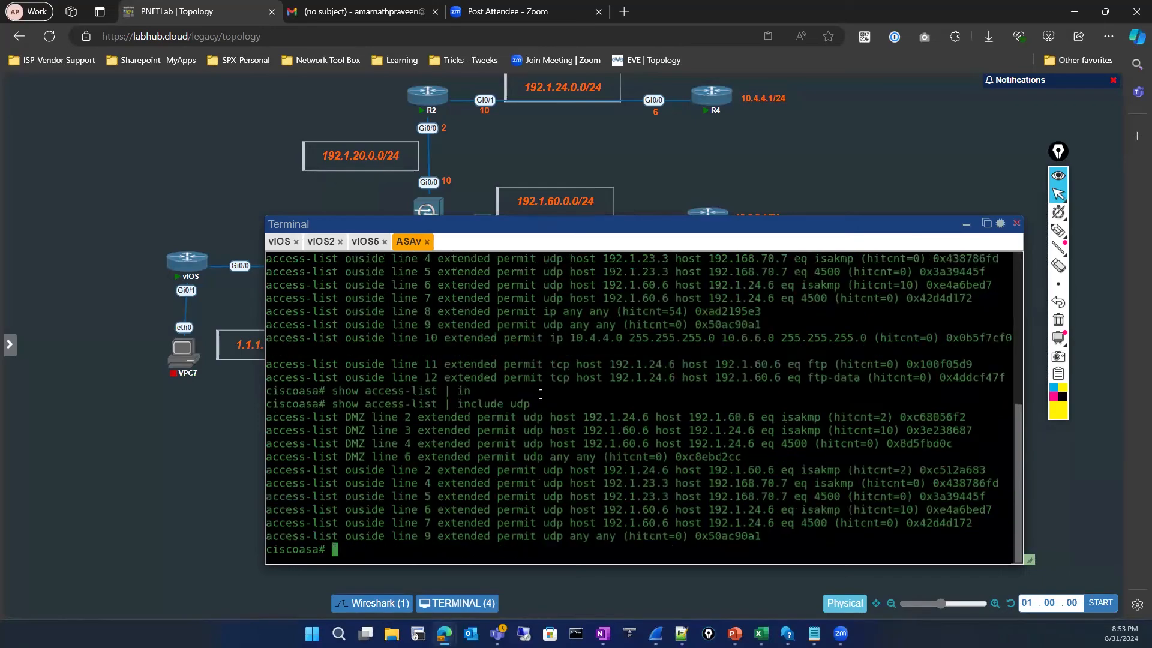
# Step: Move the terminal clear of the ASAv and R6, and draw arrows from R6 to R4 and from R6 to the ASAv
pyautogui.click(1059, 229)
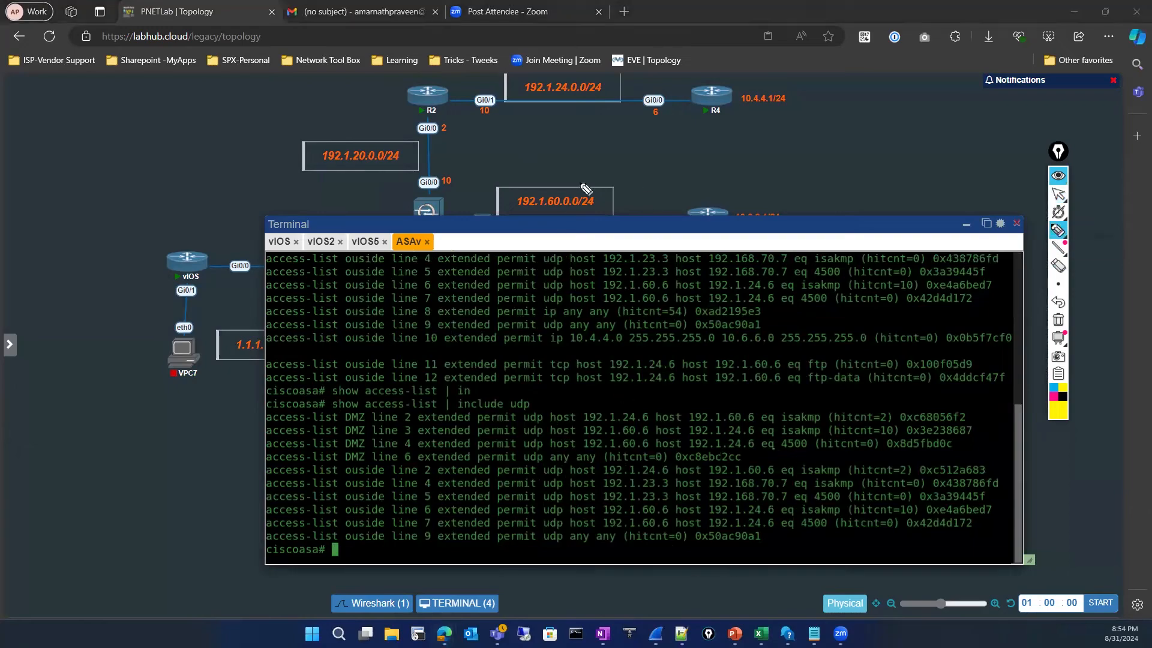
pyautogui.click(1057, 196)
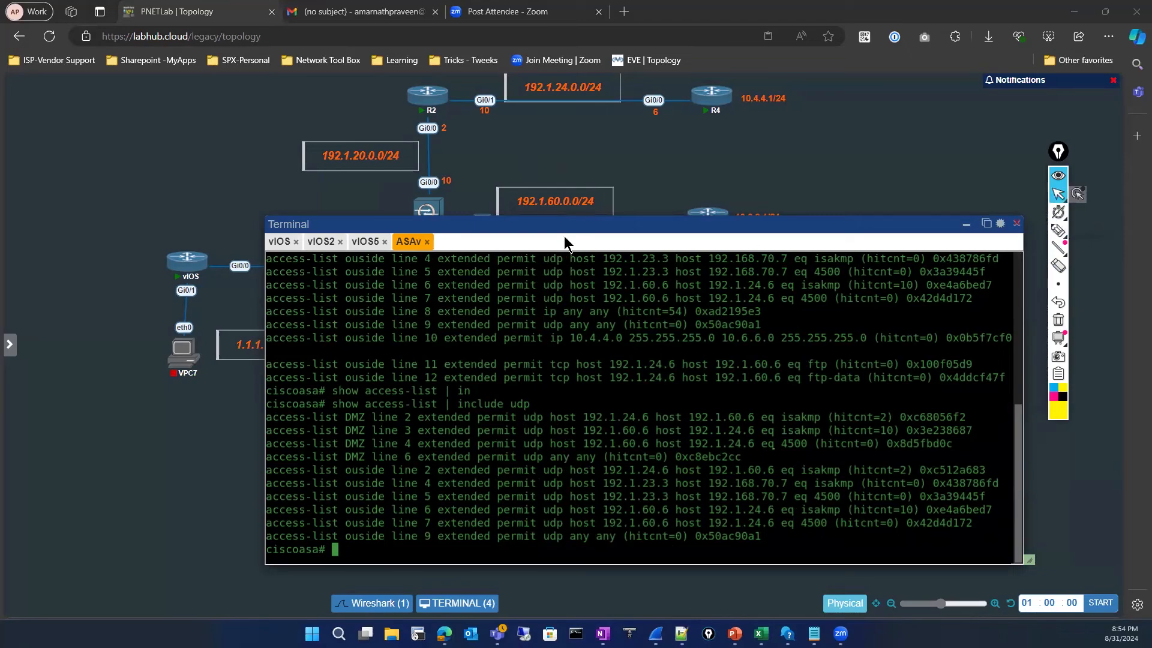
pyautogui.moveTo(553, 225); pyautogui.dragTo(533, 252)
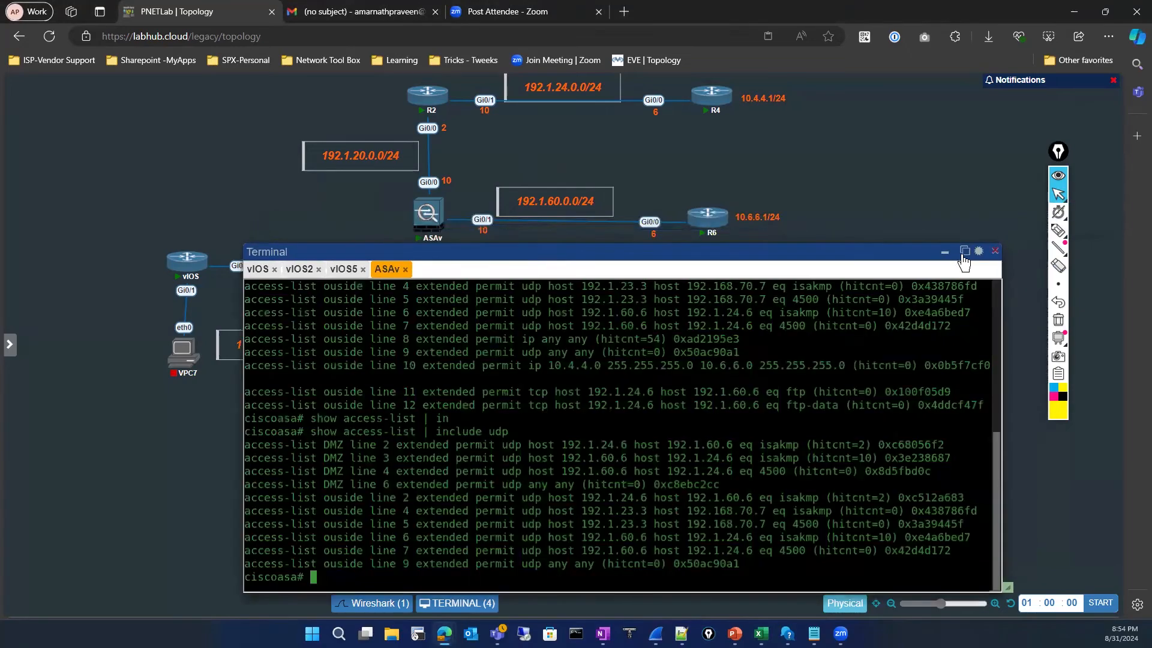
pyautogui.click(1057, 231)
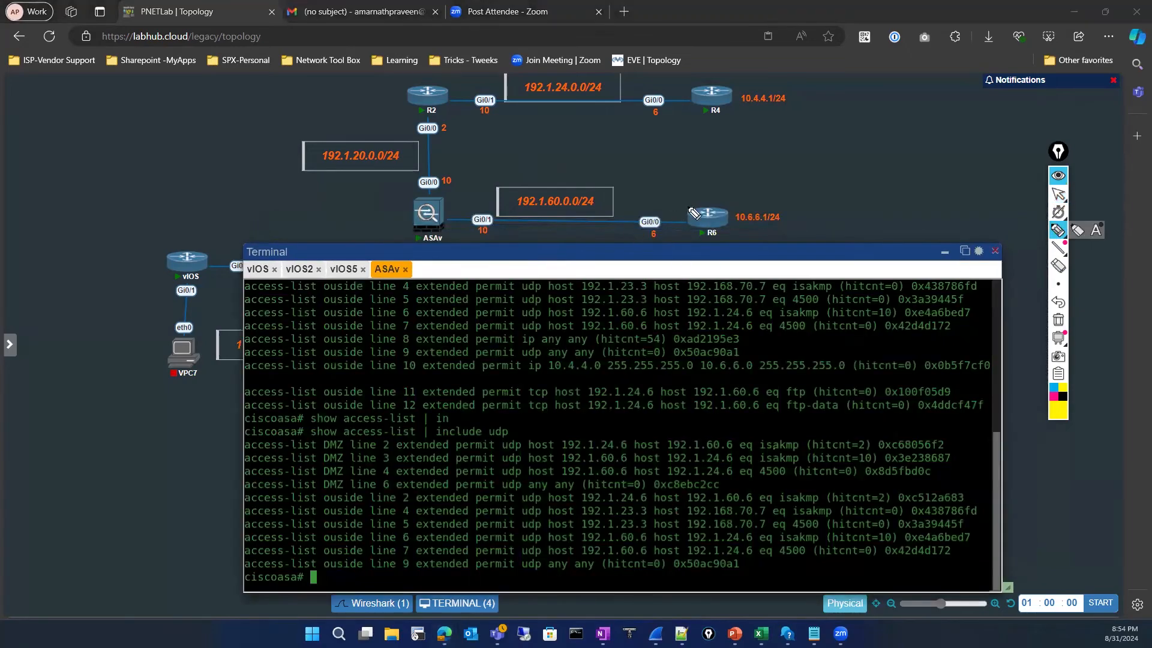
pyautogui.moveTo(688, 207)
pyautogui.mouseDown()
pyautogui.moveTo(532, 189)
pyautogui.moveTo(504, 117)
pyautogui.moveTo(693, 108)
pyautogui.moveTo(643, 140)
pyautogui.mouseUp()
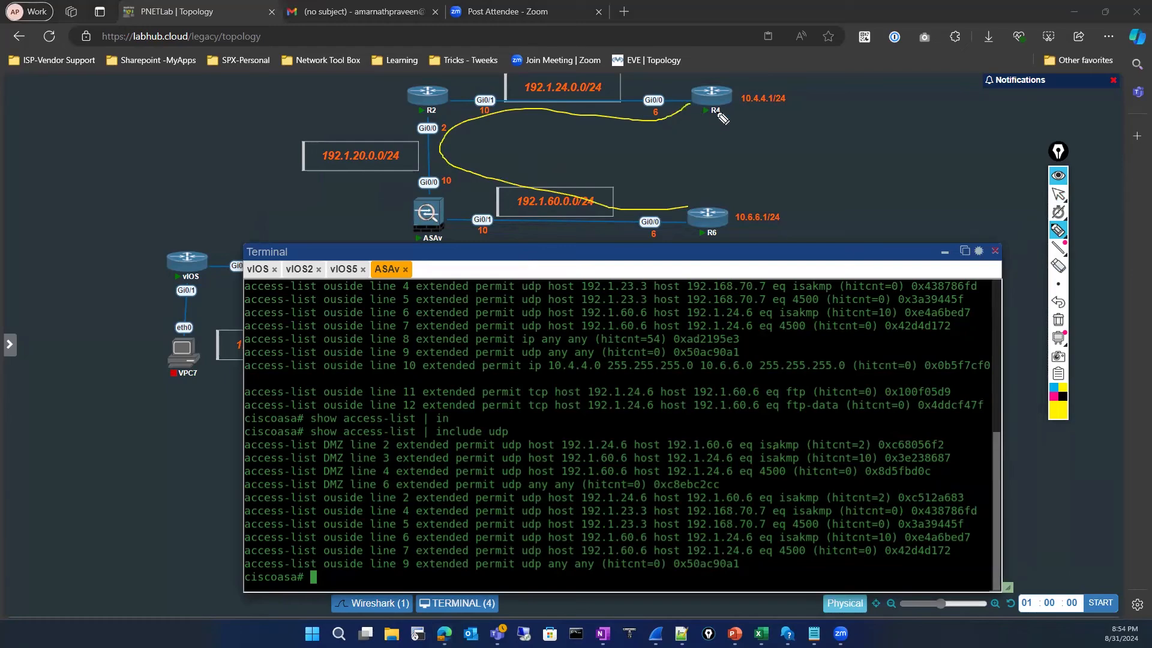
pyautogui.moveTo(612, 212)
pyautogui.mouseDown()
pyautogui.moveTo(454, 214)
pyautogui.moveTo(466, 196)
pyautogui.mouseUp()
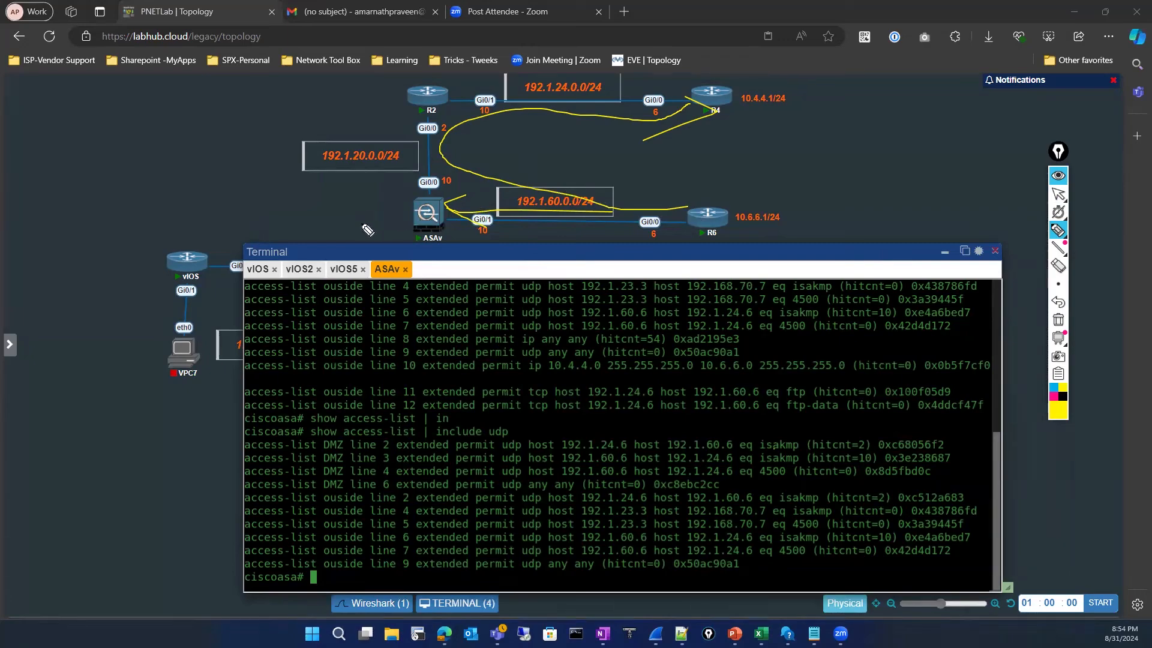
# Step: Handwrite the label DMZ beside the ASAv and Outside beside the link between R2 and the ASAv
pyautogui.moveTo(356, 206)
pyautogui.mouseDown()
pyautogui.moveTo(361, 228)
pyautogui.moveTo(419, 224)
pyautogui.mouseUp()
pyautogui.moveTo(470, 147)
pyautogui.mouseDown()
pyautogui.moveTo(459, 159)
pyautogui.moveTo(486, 159)
pyautogui.mouseUp()
pyautogui.moveTo(482, 152)
pyautogui.mouseDown()
pyautogui.moveTo(523, 146)
pyautogui.moveTo(479, 162)
pyautogui.moveTo(483, 151)
pyautogui.mouseUp()
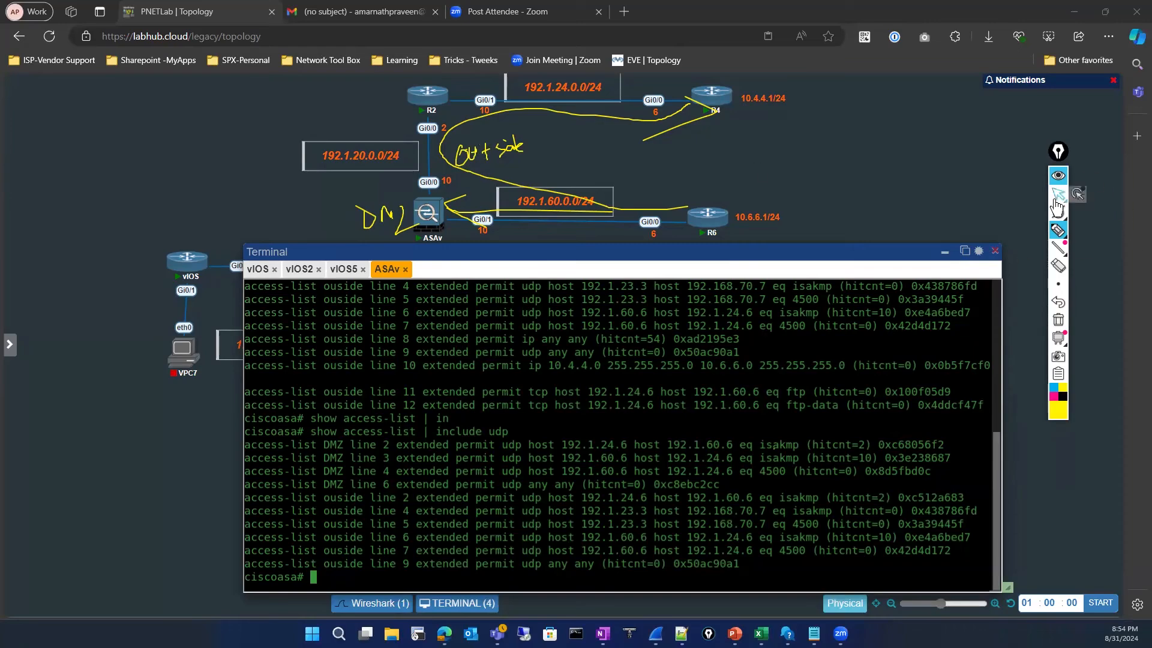
# Step: Run show nameif on the ASAv to list its interface names and security levels
pyautogui.click(1058, 195)
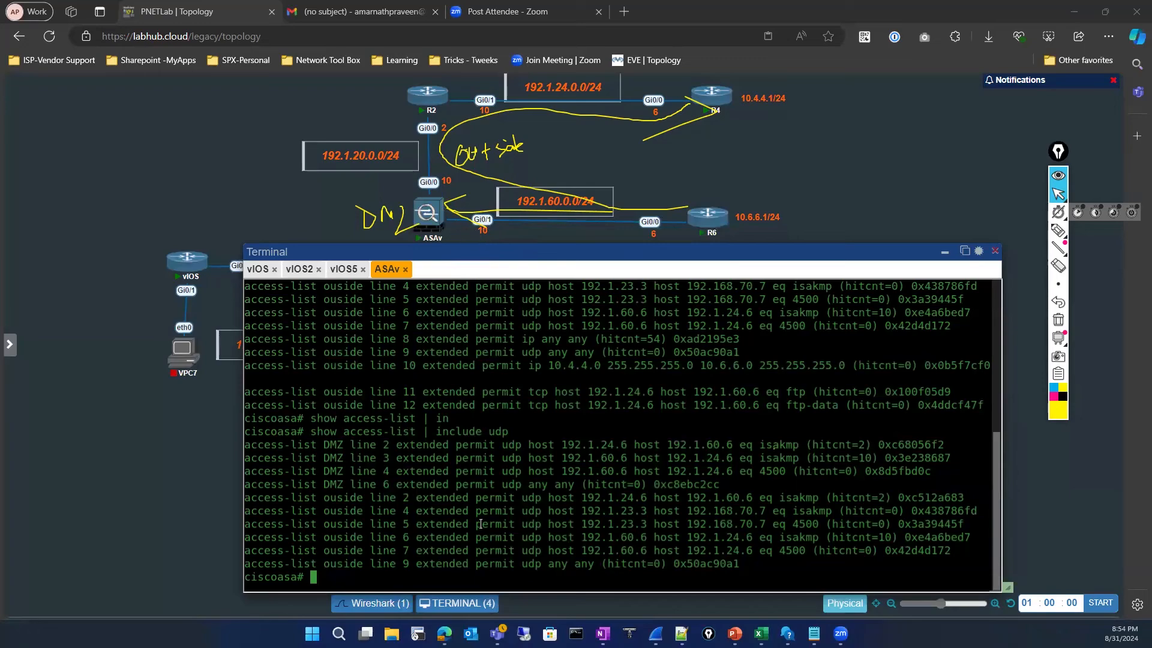
pyautogui.write('sho')
pyautogui.press('Tab')
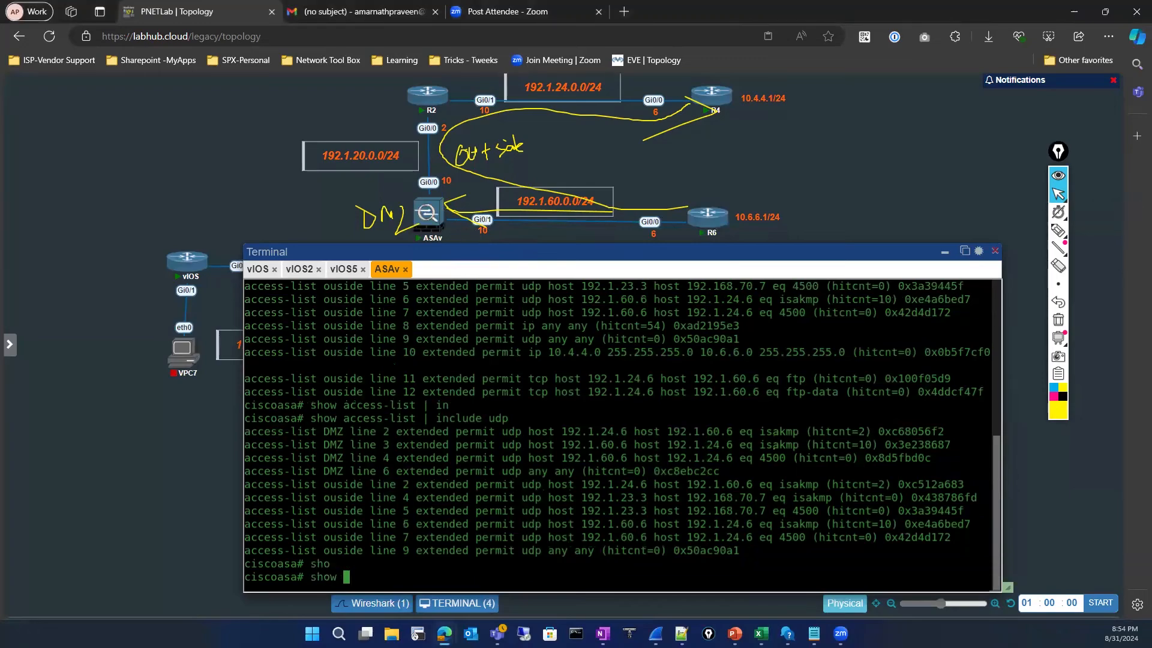
pyautogui.write('nam')
pyautogui.press('Tab')
pyautogui.write('if')
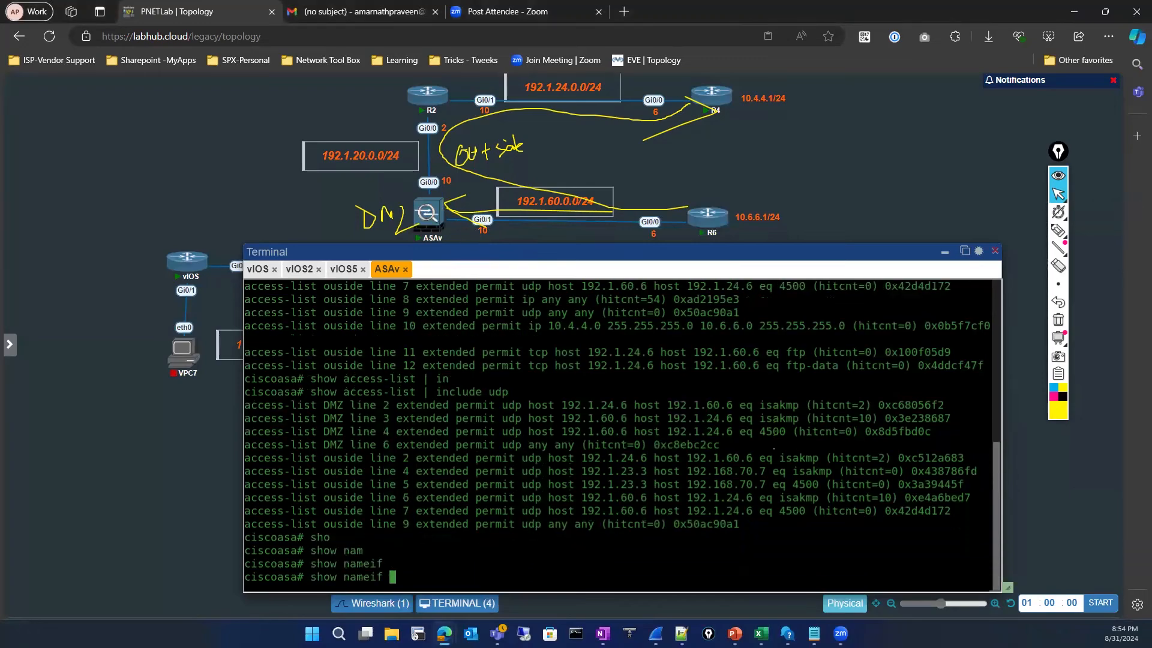
pyautogui.press('Tab')
pyautogui.press('Return')
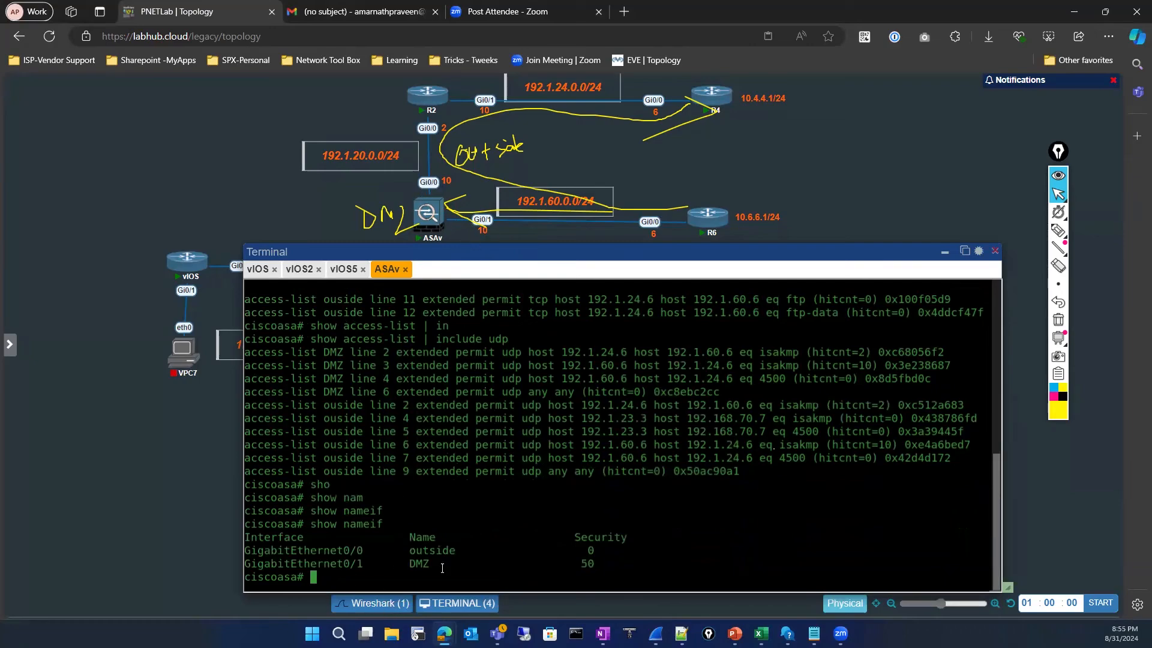
# Step: Highlight the DMZ and outside interface rows in the nameif output, plus the isakmp port in DMZ access-list line 3
pyautogui.moveTo(442, 567); pyautogui.dragTo(350, 561)
pyautogui.moveTo(413, 558); pyautogui.dragTo(456, 550)
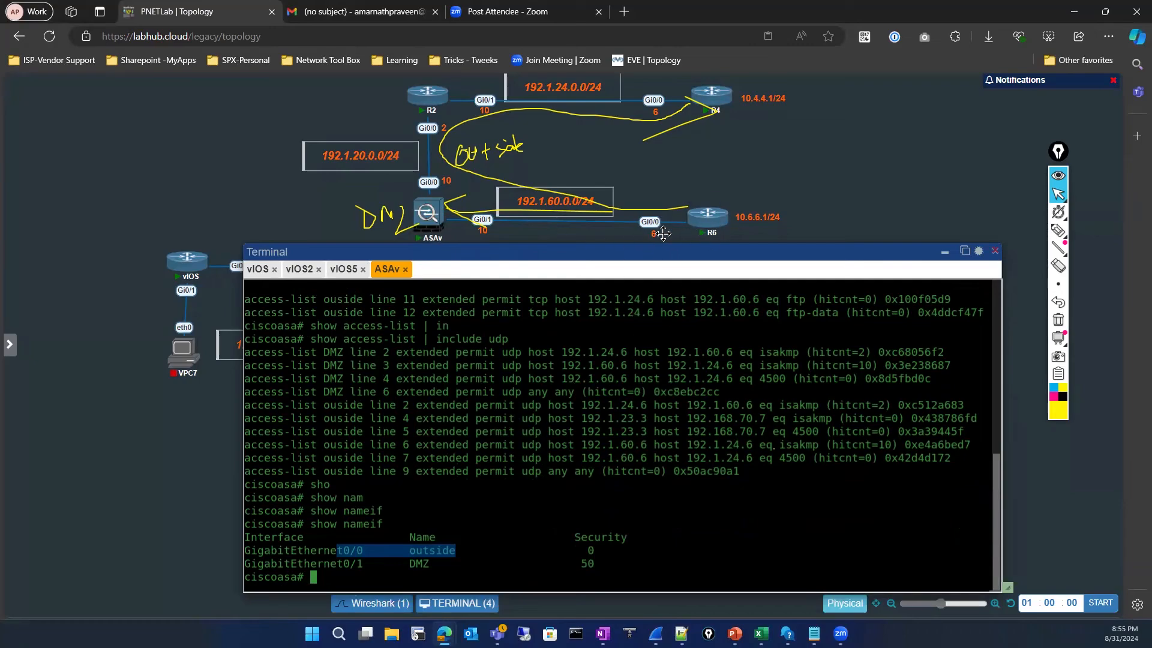
pyautogui.moveTo(701, 241)
pyautogui.moveTo(552, 366); pyautogui.dragTo(797, 368)
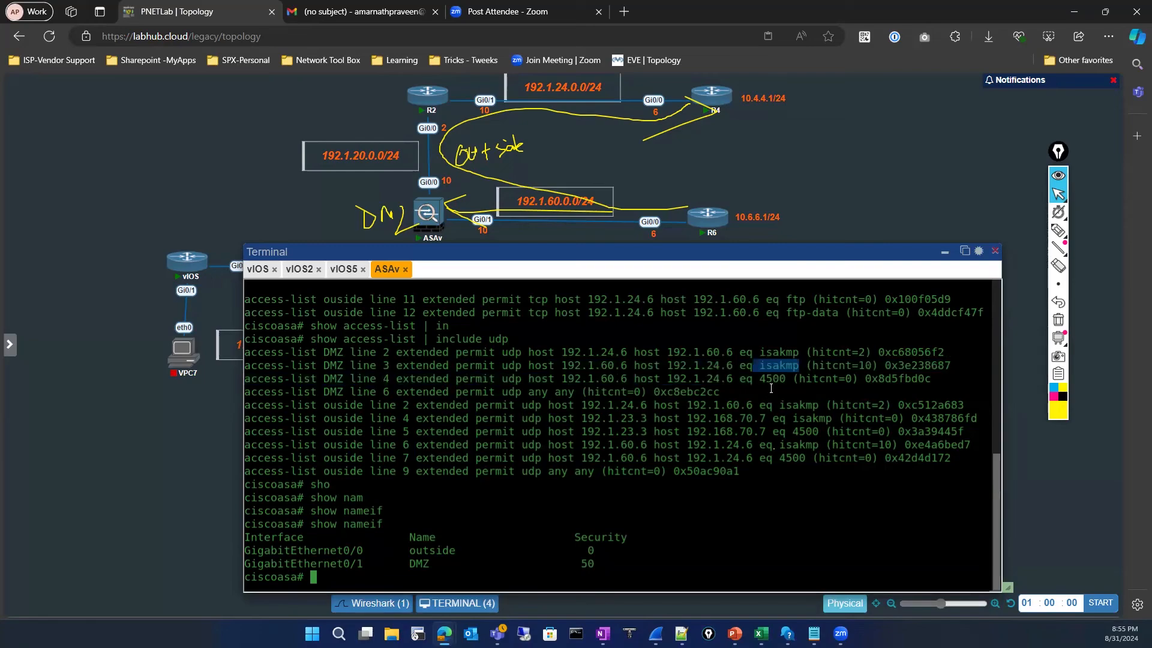
# Step: Highlight the source host and isakmp port in DMZ access-list line 3, and annotate the port with a yellow pen
pyautogui.moveTo(497, 367); pyautogui.dragTo(528, 367)
pyautogui.moveTo(755, 366); pyautogui.dragTo(798, 365)
pyautogui.click(1060, 234)
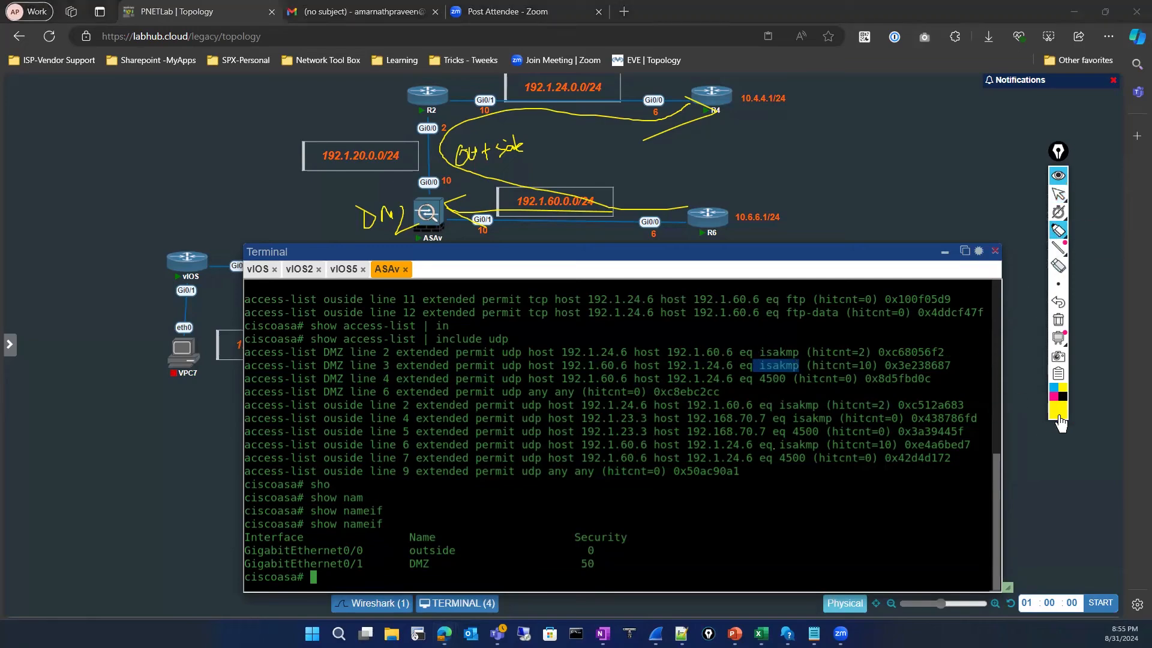
pyautogui.moveTo(1058, 414)
pyautogui.click(1102, 285)
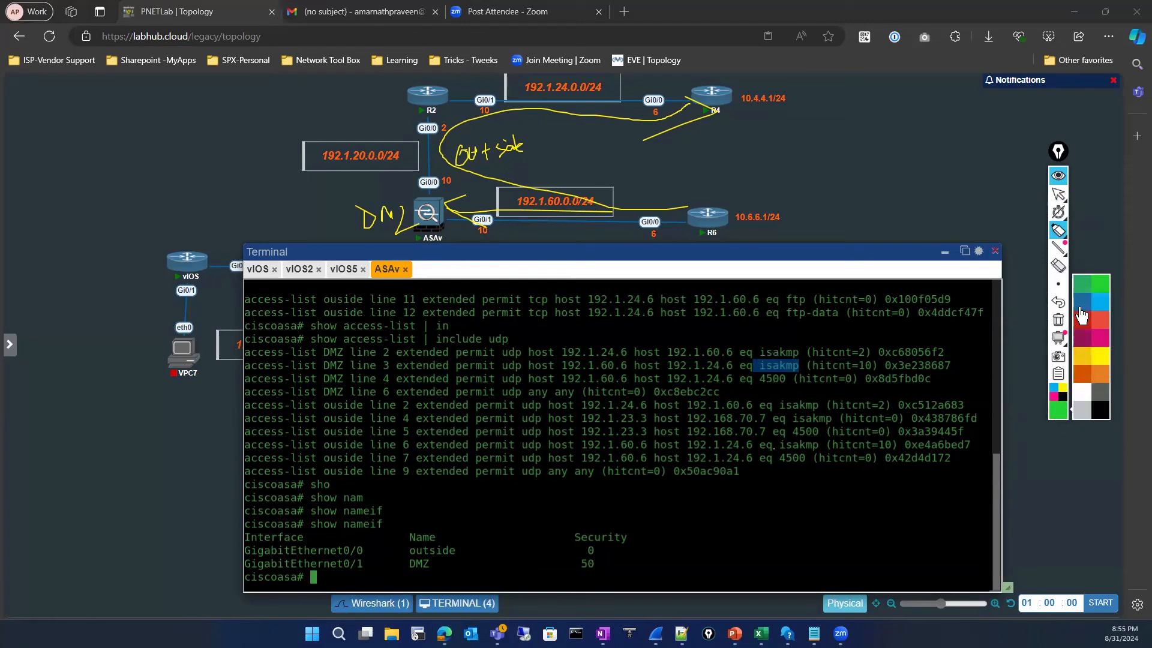
pyautogui.click(1102, 363)
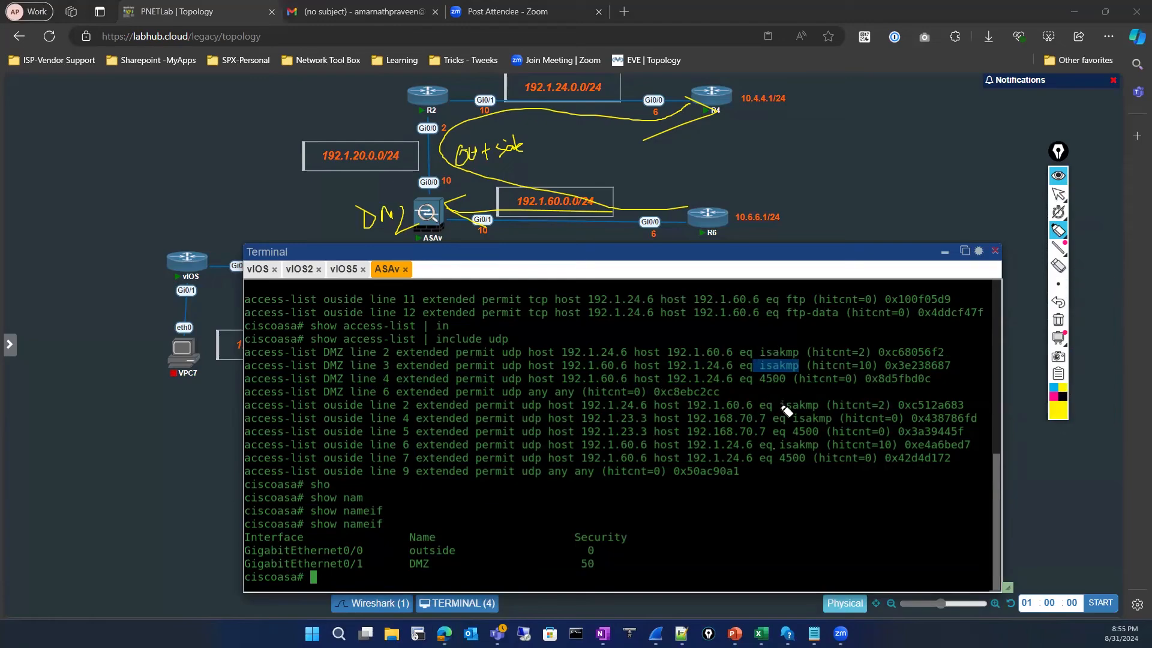
pyautogui.moveTo(763, 363); pyautogui.dragTo(822, 341)
# Step: Handwrite UDP 500 and UDP 4500 with a thicker pen around DMZ access-list lines 3 and 4, and clear all drawings
pyautogui.click(1058, 233)
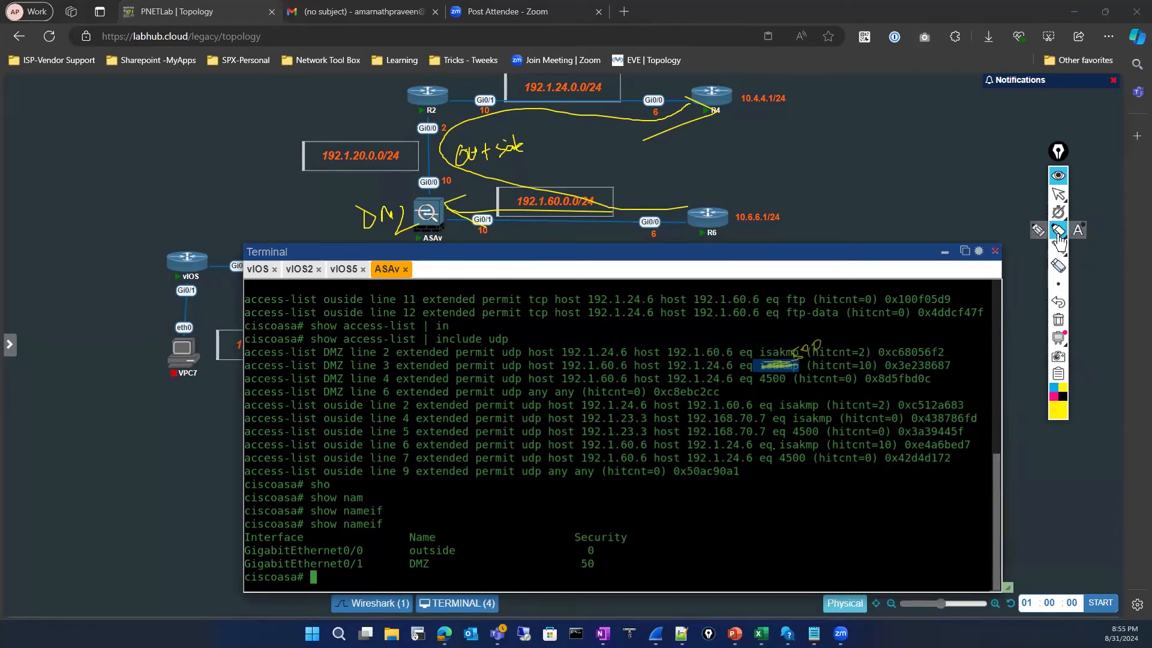
pyautogui.click(1058, 232)
pyautogui.click(1059, 284)
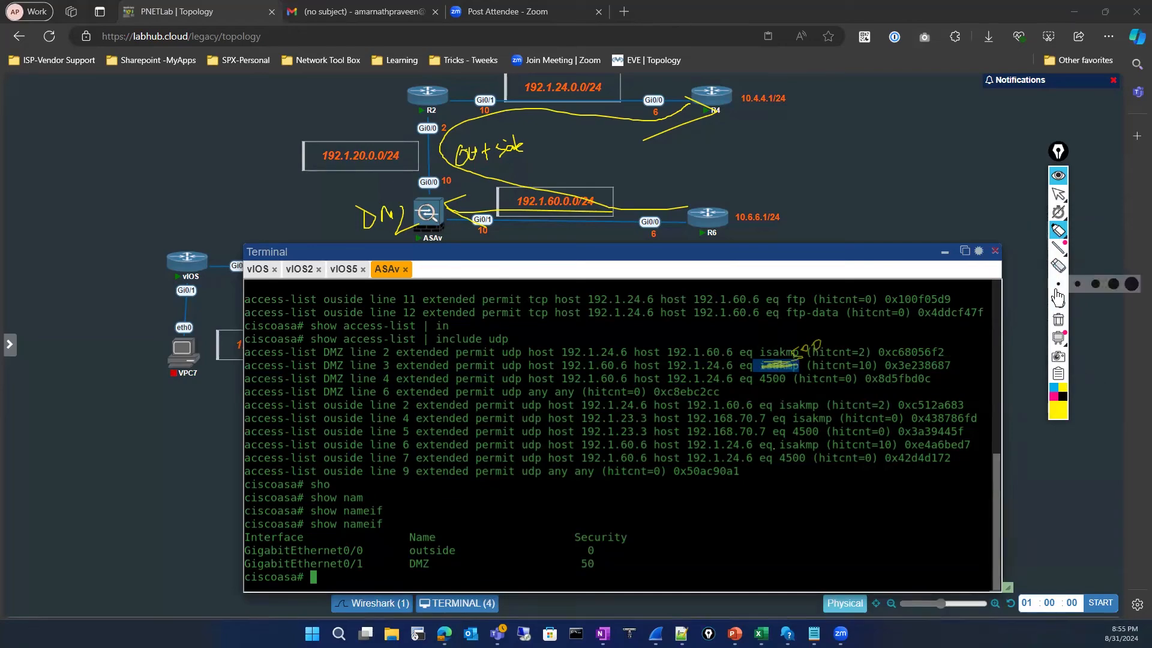
pyautogui.click(1094, 287)
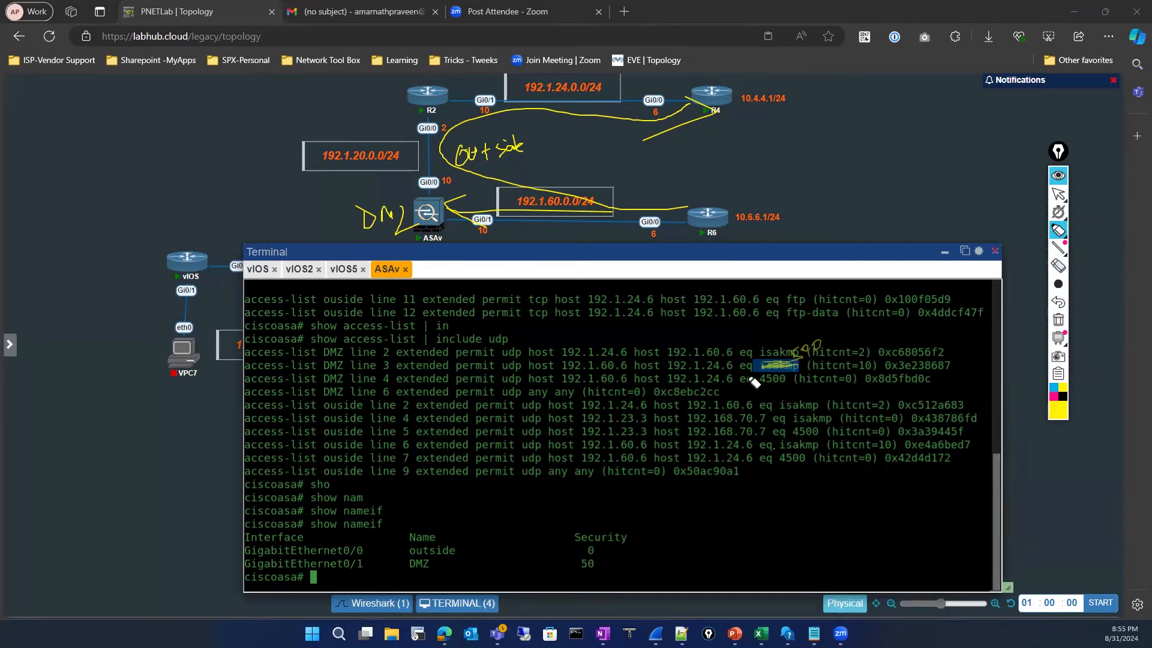
pyautogui.moveTo(747, 376)
pyautogui.mouseDown()
pyautogui.moveTo(783, 381)
pyautogui.moveTo(716, 366)
pyautogui.moveTo(803, 329)
pyautogui.mouseUp()
pyautogui.moveTo(724, 394); pyautogui.dragTo(747, 407)
pyautogui.moveTo(743, 391)
pyautogui.mouseDown()
pyautogui.moveTo(768, 396)
pyautogui.moveTo(759, 401)
pyautogui.moveTo(863, 372)
pyautogui.moveTo(846, 382)
pyautogui.mouseUp()
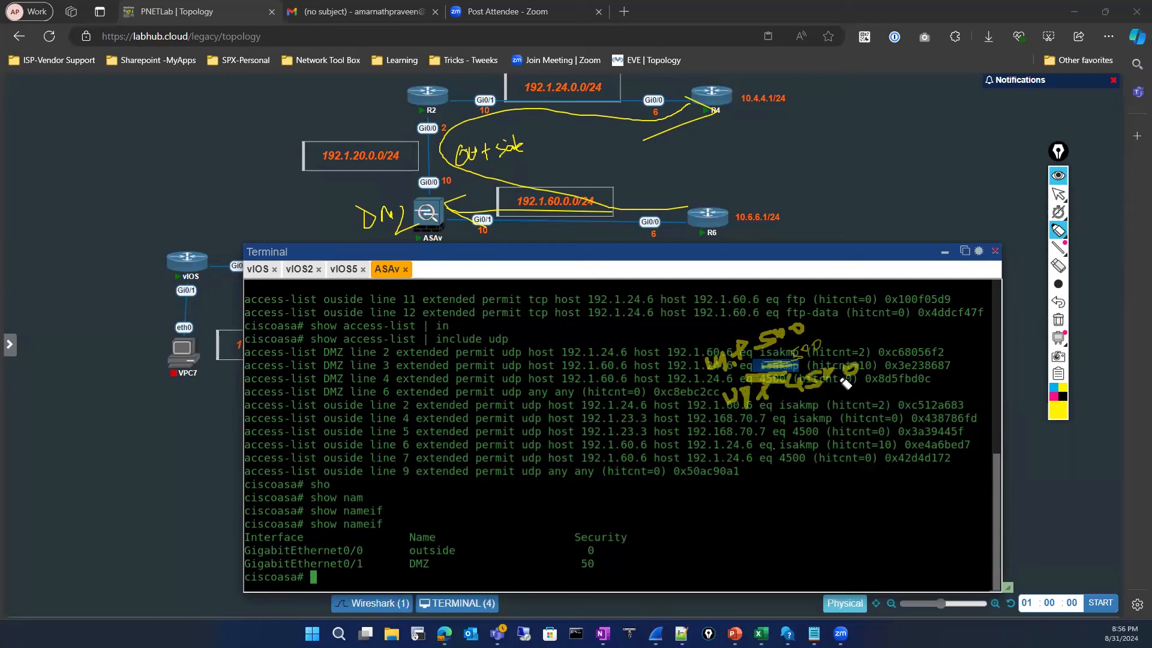
pyautogui.click(1058, 321)
pyautogui.click(1059, 193)
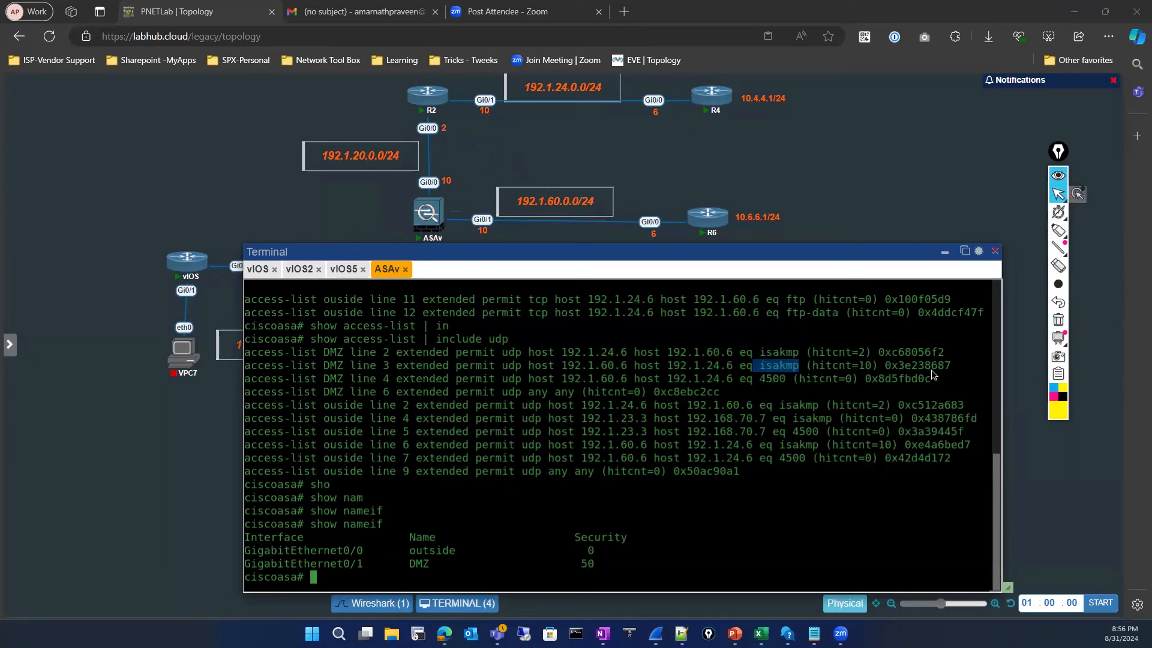
# Step: Go back to the full show access-list output and highlight the host and isakmp parts of DMZ lines 2 and 3
pyautogui.click(785, 369)
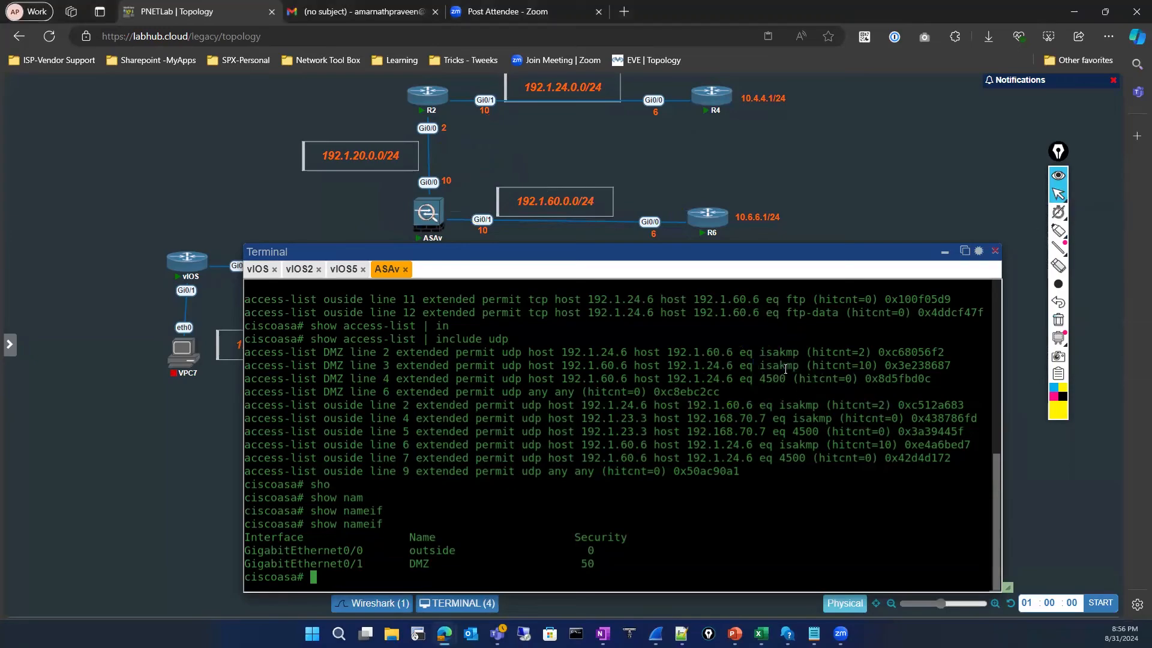
pyautogui.scroll(8, 740, 441)
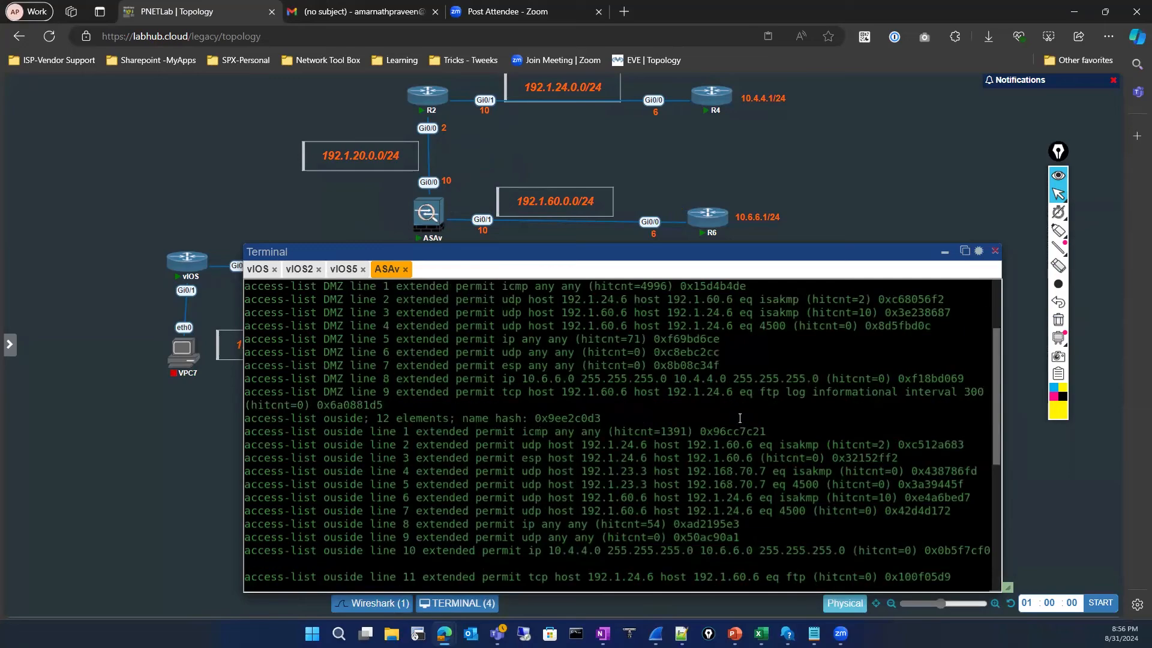
pyautogui.scroll(2, 739, 418)
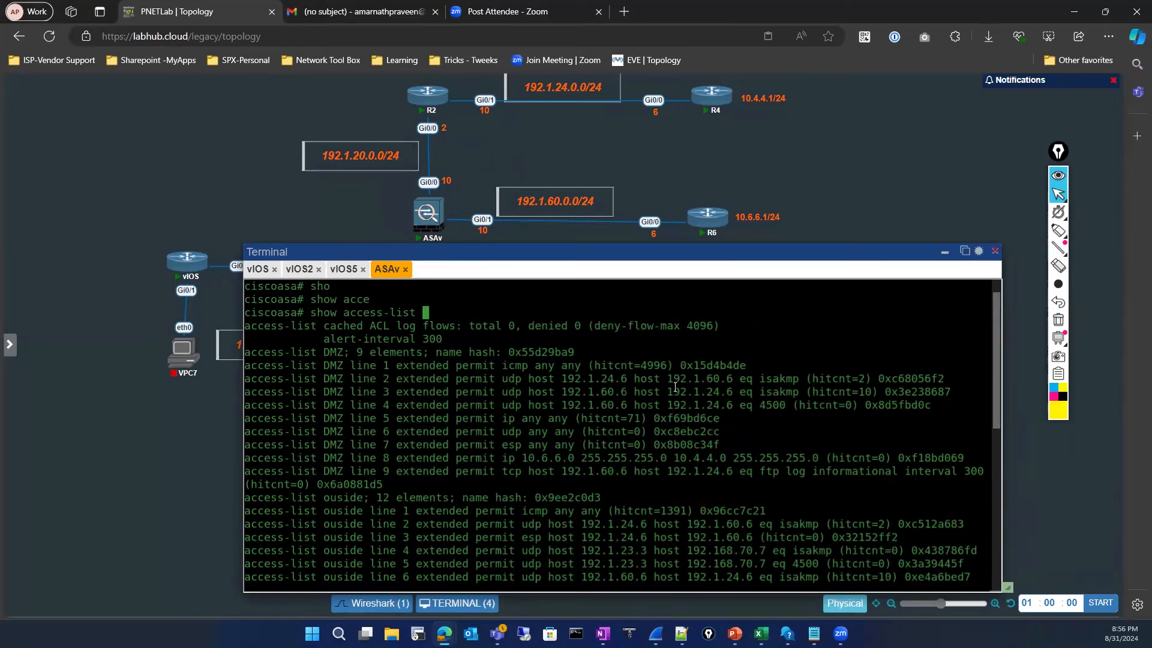
pyautogui.moveTo(669, 382); pyautogui.dragTo(944, 392)
pyautogui.click(580, 390)
pyautogui.moveTo(531, 392); pyautogui.dragTo(744, 374)
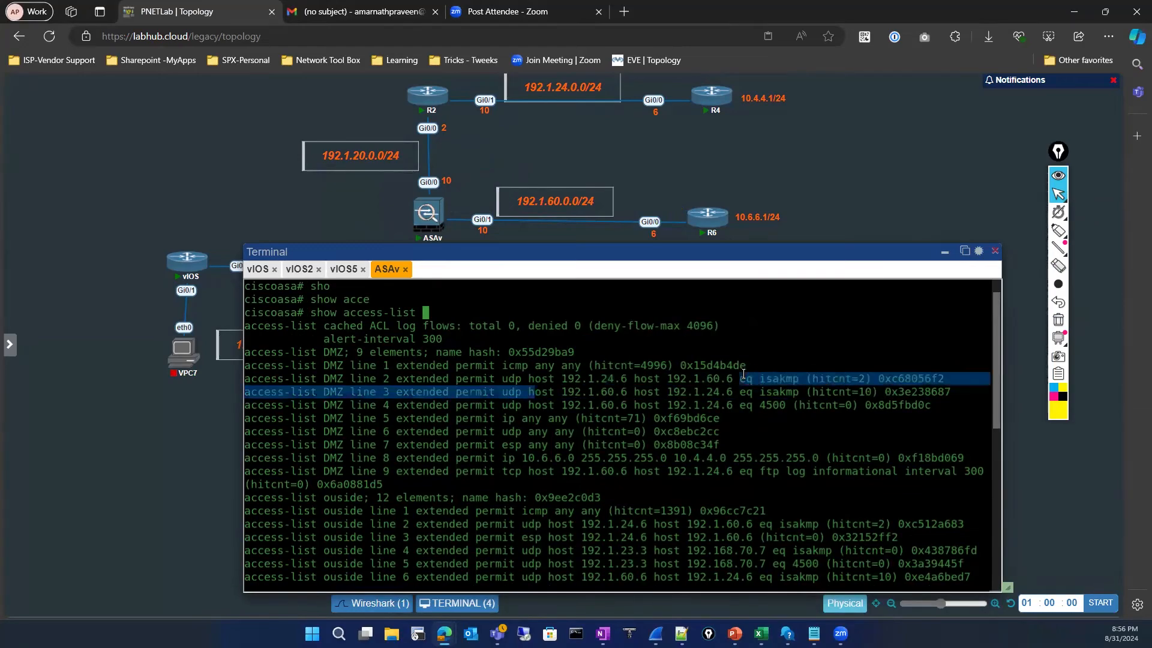
pyautogui.click(827, 359)
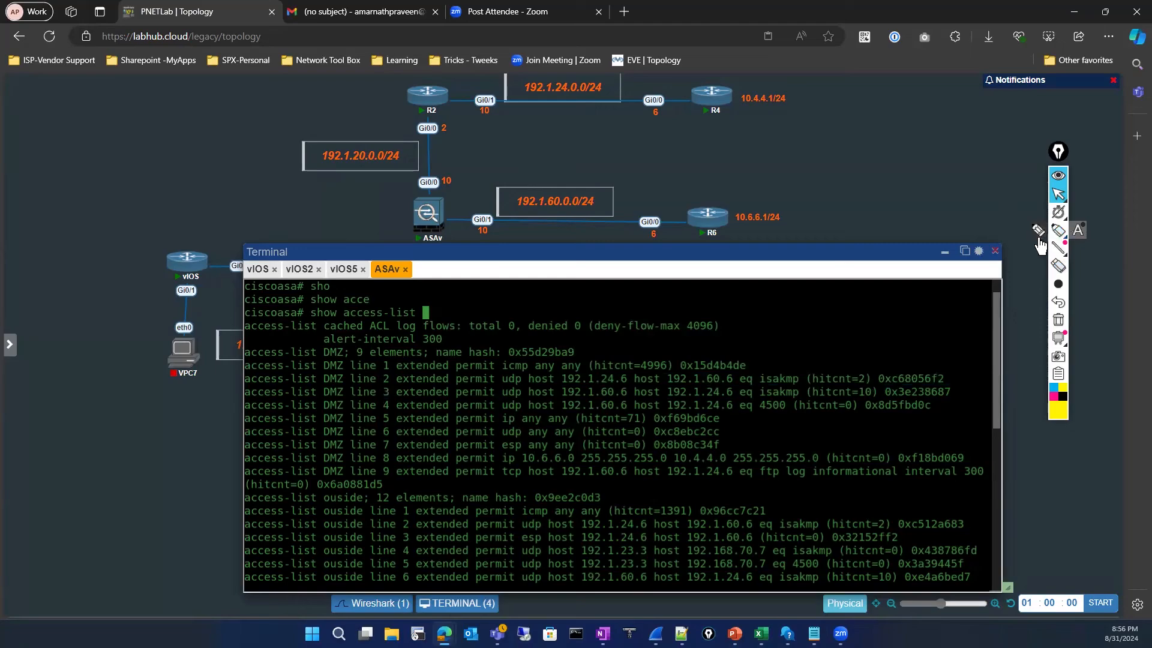
# Step: Mark the hit counts of DMZ access-list lines 2 and 3 with the pen and circle their host addresses
pyautogui.click(1059, 231)
pyautogui.moveTo(875, 373)
pyautogui.mouseDown()
pyautogui.moveTo(813, 378)
pyautogui.moveTo(857, 381)
pyautogui.moveTo(831, 399)
pyautogui.mouseUp()
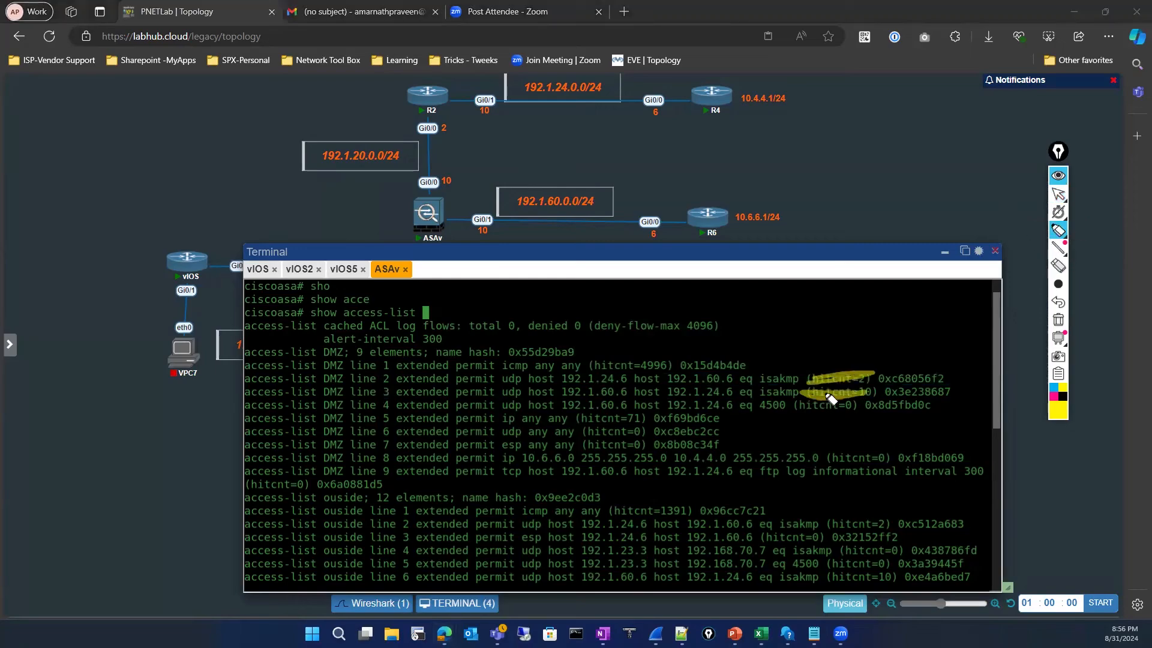
pyautogui.moveTo(567, 379)
pyautogui.mouseDown()
pyautogui.moveTo(690, 359)
pyautogui.moveTo(760, 369)
pyautogui.mouseUp()
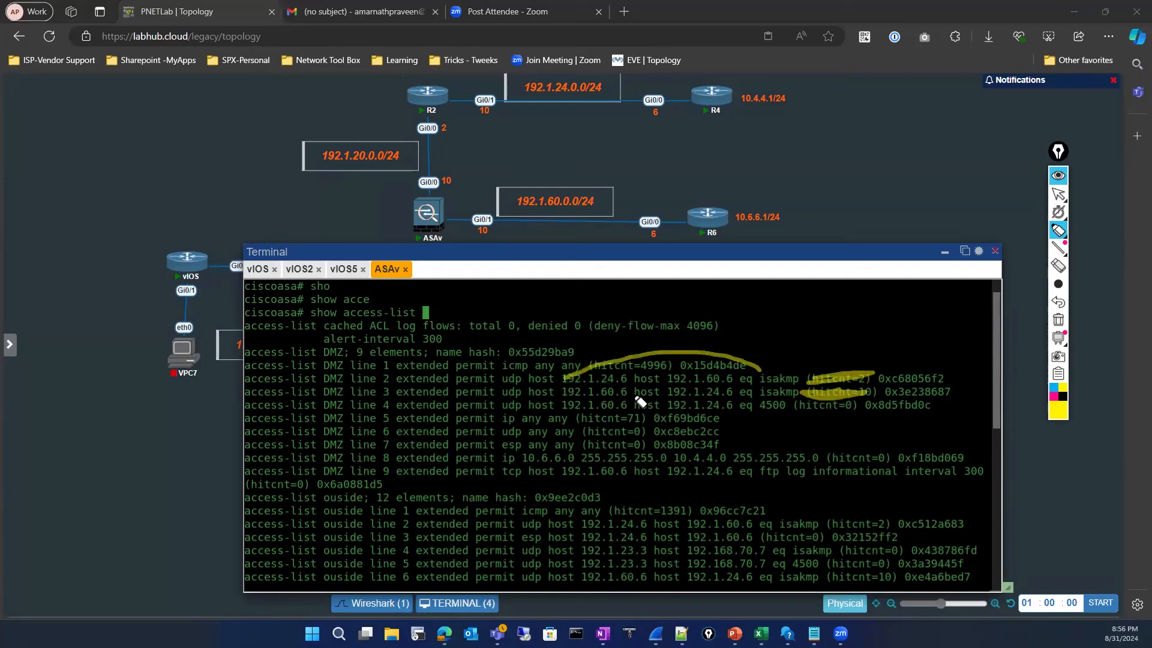
pyautogui.moveTo(575, 391); pyautogui.dragTo(757, 396)
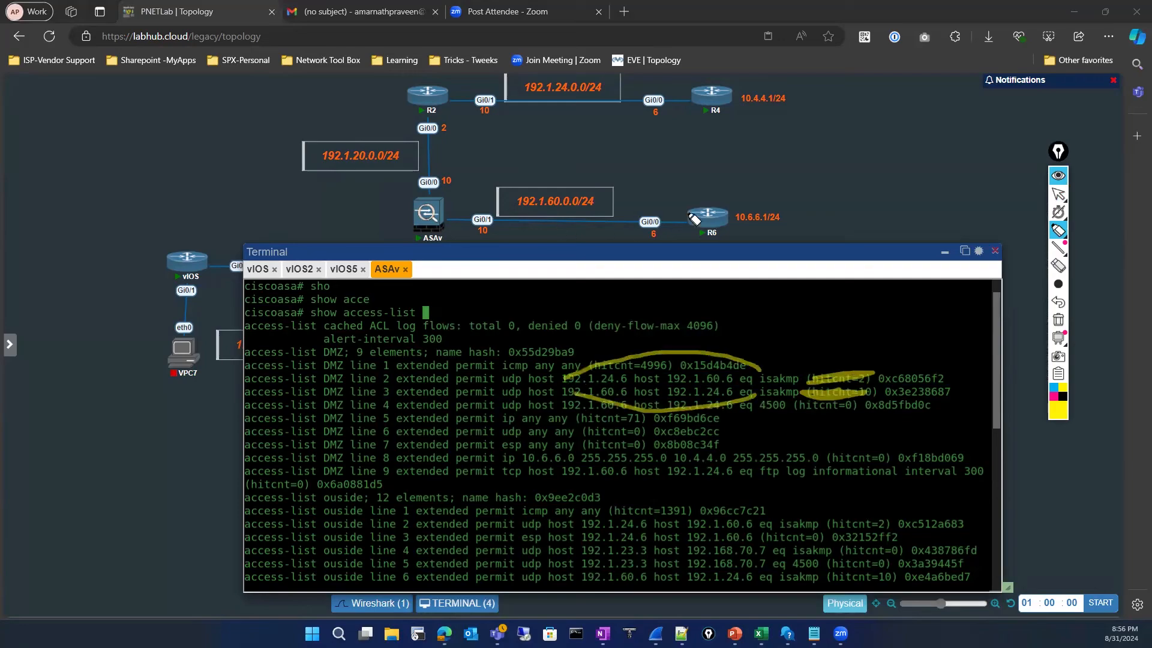
# Step: Draw the path from R6 through the ASAv and R2 to R4 plus a return arrow towards R6, and clear all drawings
pyautogui.moveTo(694, 219)
pyautogui.mouseDown()
pyautogui.moveTo(413, 204)
pyautogui.moveTo(667, 108)
pyautogui.mouseUp()
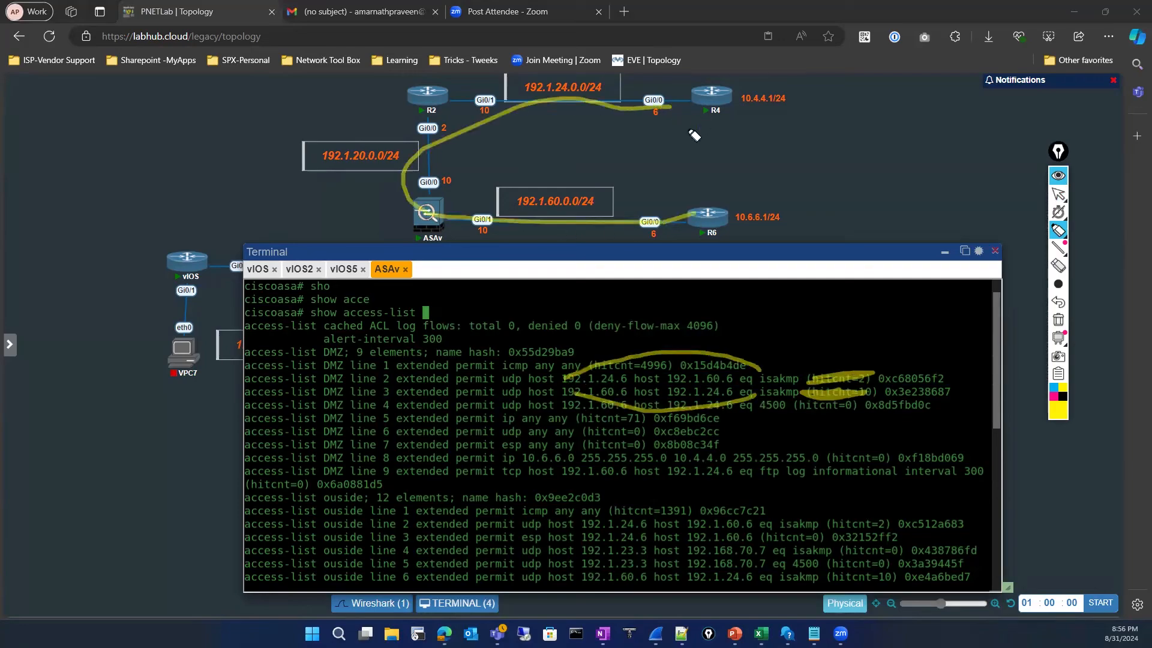
pyautogui.moveTo(697, 124); pyautogui.dragTo(666, 126)
pyautogui.moveTo(527, 179)
pyautogui.mouseDown()
pyautogui.moveTo(741, 183)
pyautogui.moveTo(645, 204)
pyautogui.mouseUp()
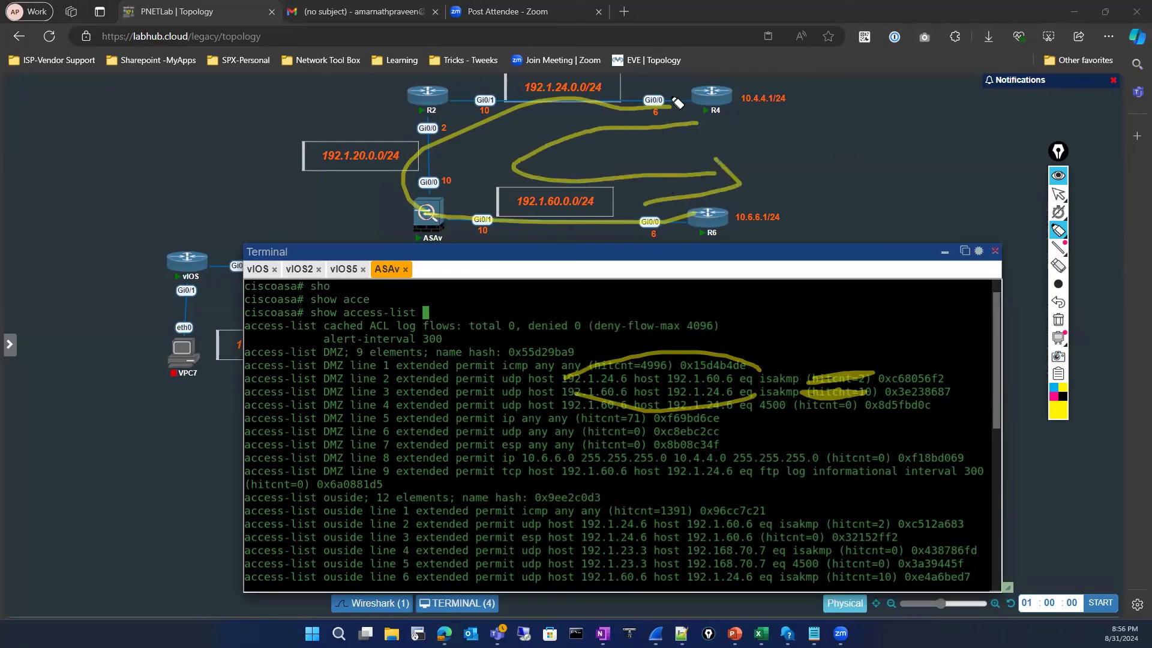
pyautogui.moveTo(670, 95); pyautogui.dragTo(647, 117)
pyautogui.click(1058, 320)
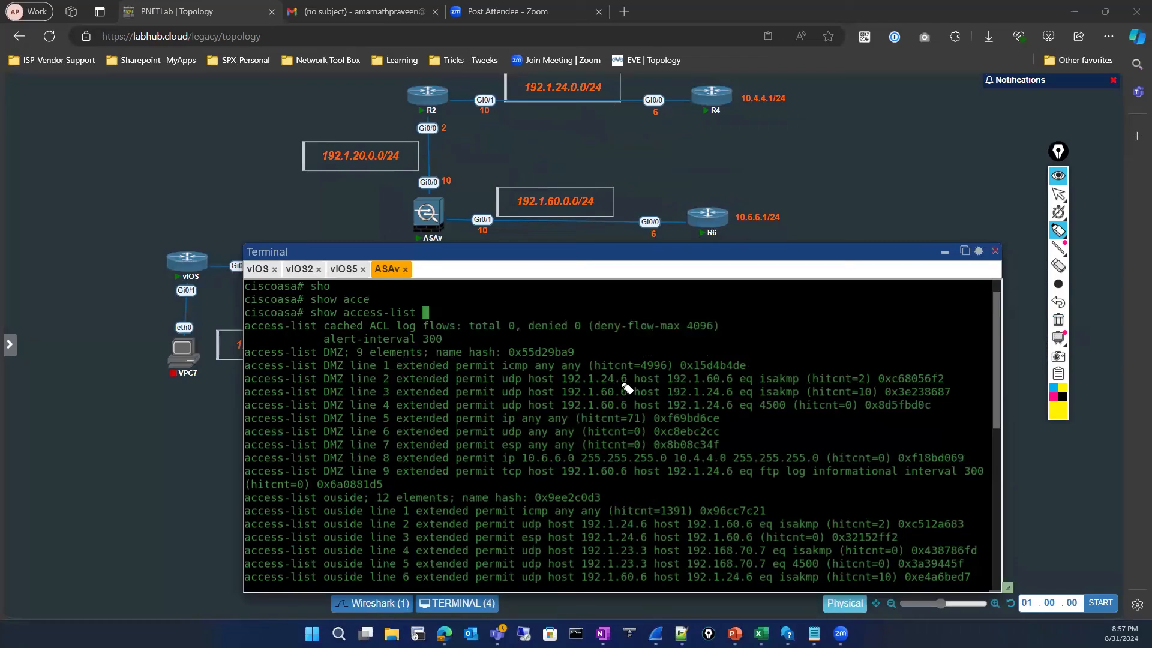
# Step: Draw tick marks on the isakmp and port 4500 entries of the DMZ access list
pyautogui.moveTo(829, 371); pyautogui.dragTo(893, 346)
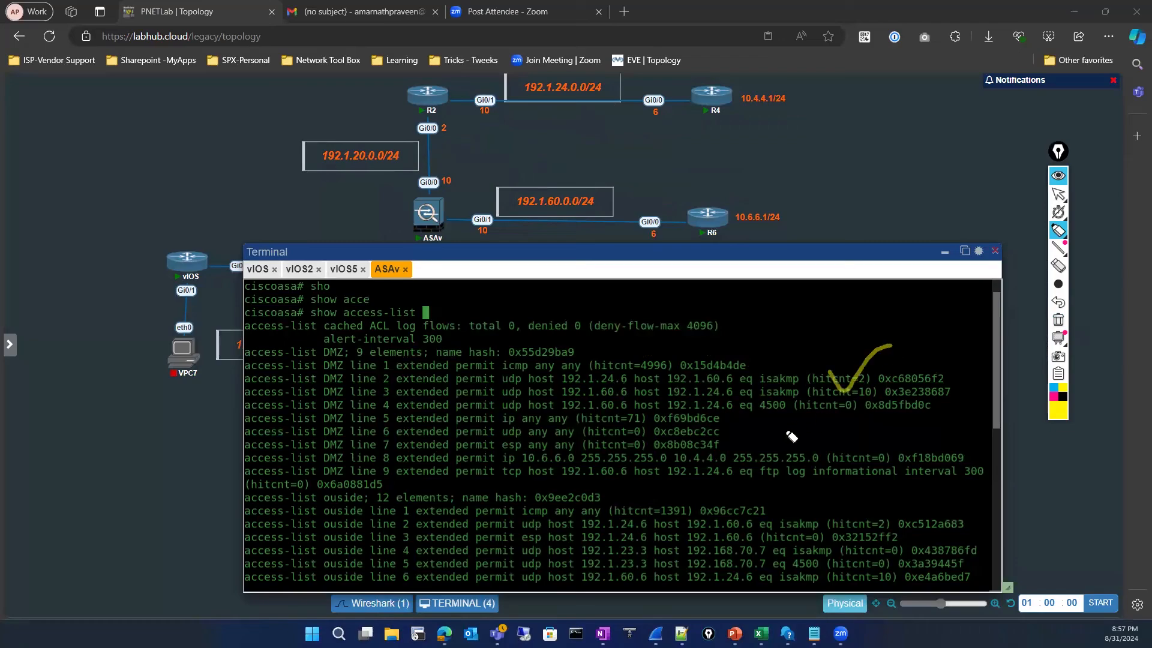
pyautogui.moveTo(790, 408); pyautogui.dragTo(845, 373)
pyautogui.click(1058, 194)
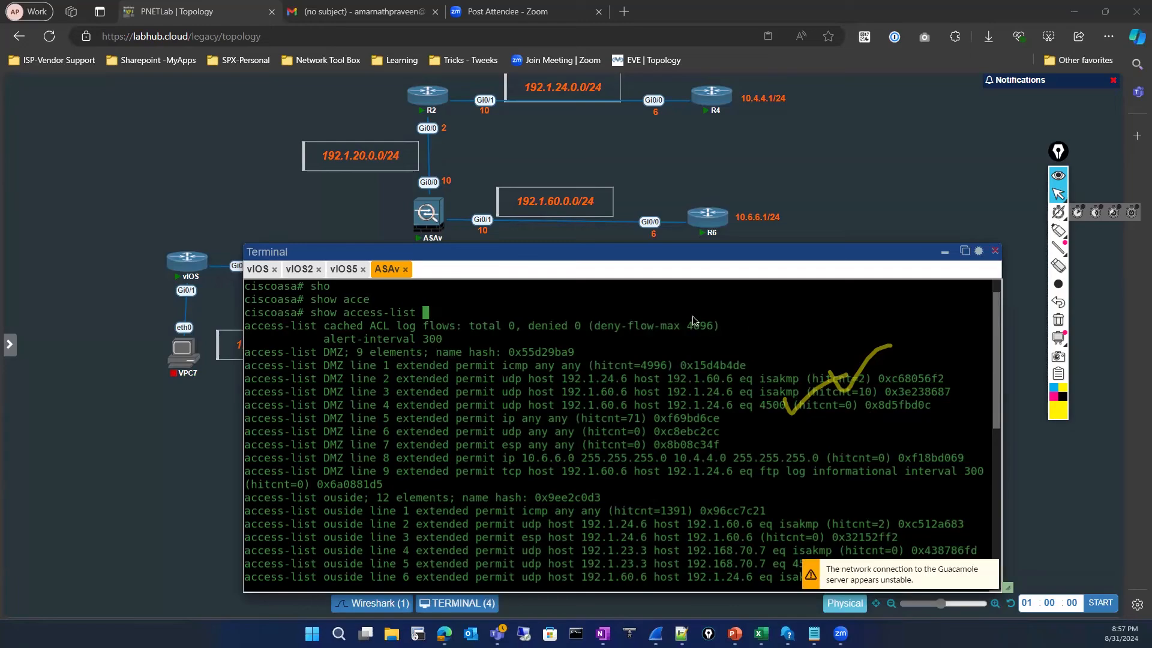
# Step: Check the vIOS and vIOS5 consoles, and reconnect the dropped vIOS5 session to get its prompt back
pyautogui.click(340, 270)
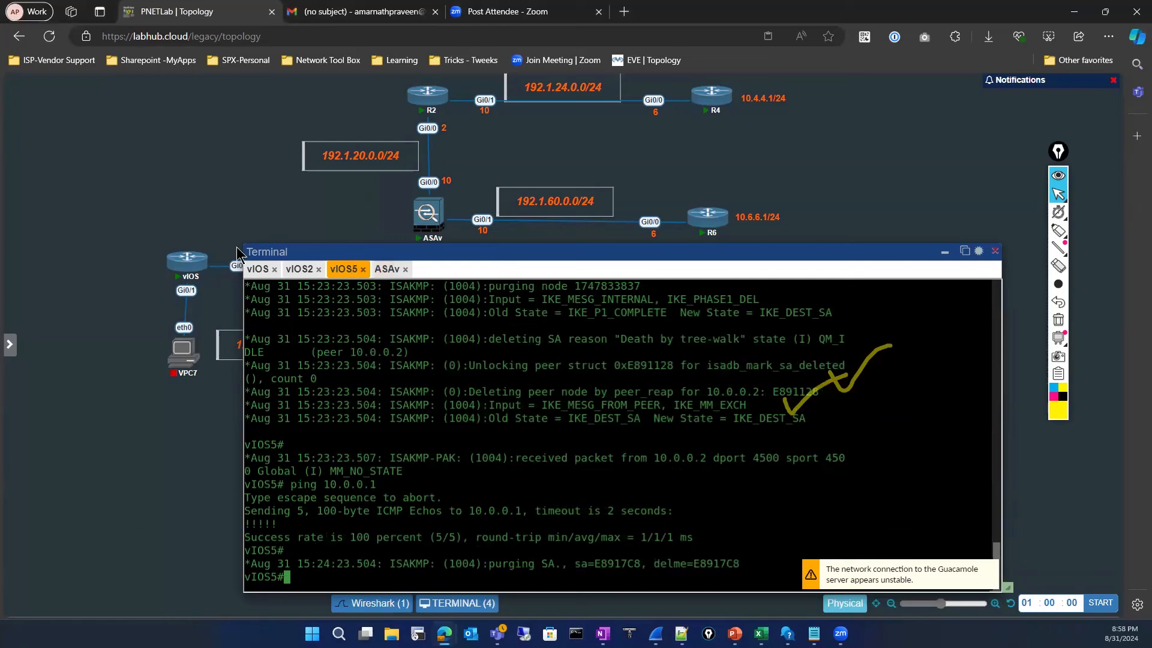
pyautogui.click(258, 269)
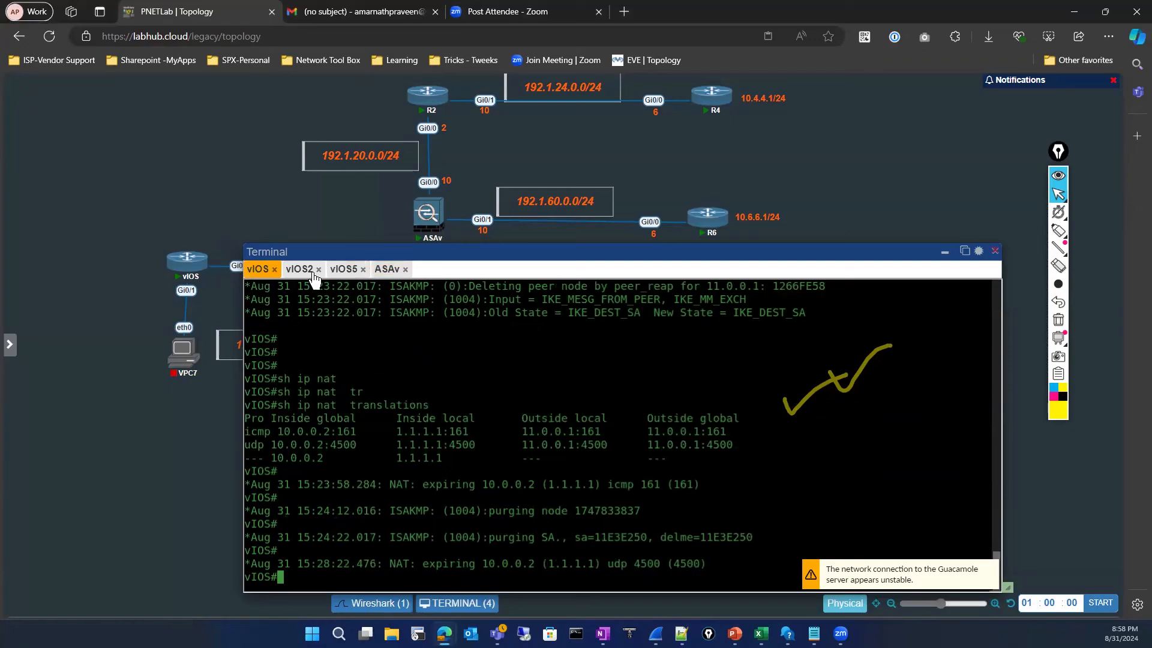
pyautogui.click(343, 269)
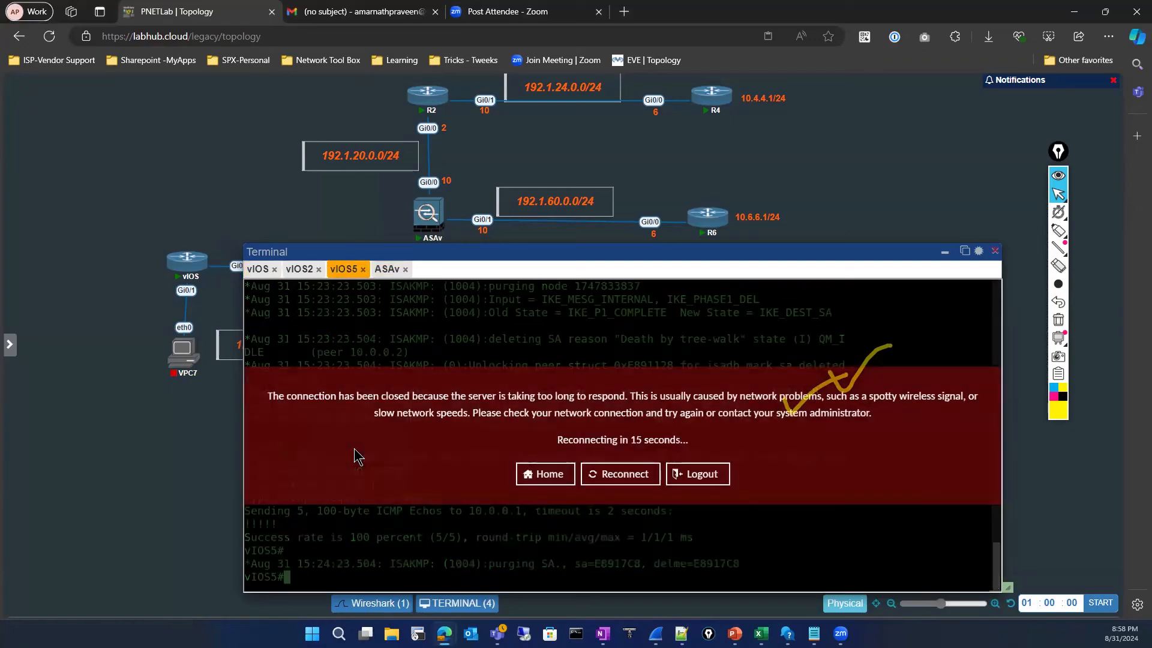
pyautogui.click(603, 472)
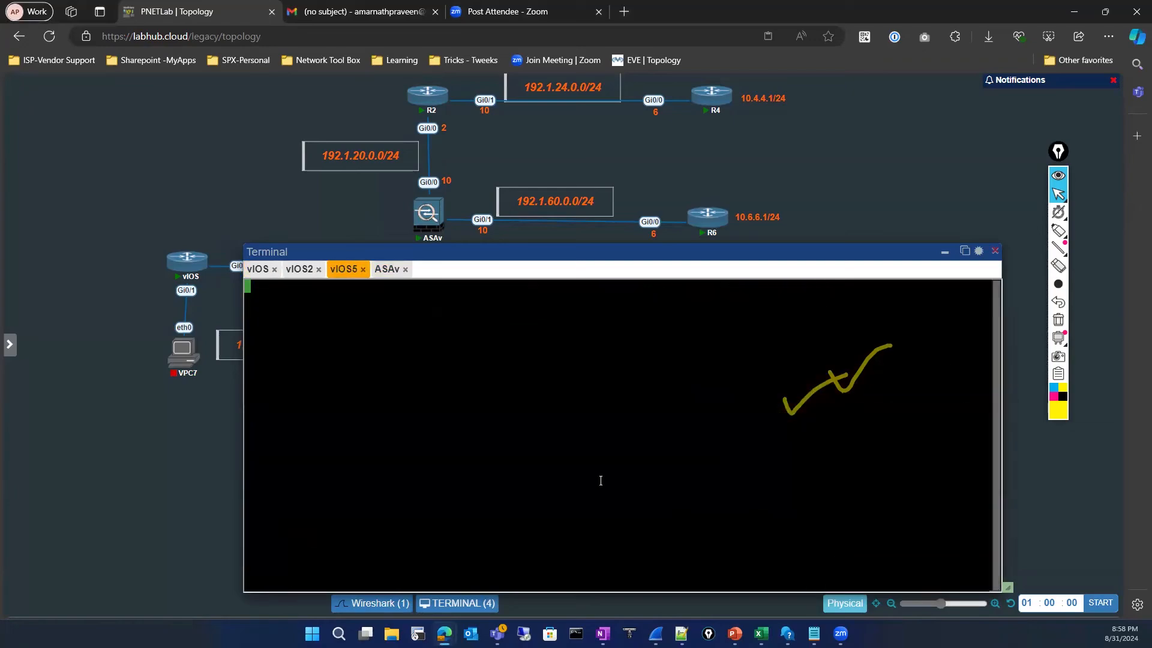
pyautogui.press('Return')
pyautogui.press('Return')
pyautogui.press('Return')
# Step: Run show crypto isakmp sa twice on vIOS5 to check its IKE security associations
pyautogui.write('sho')
pyautogui.press('Tab')
pyautogui.write('c')
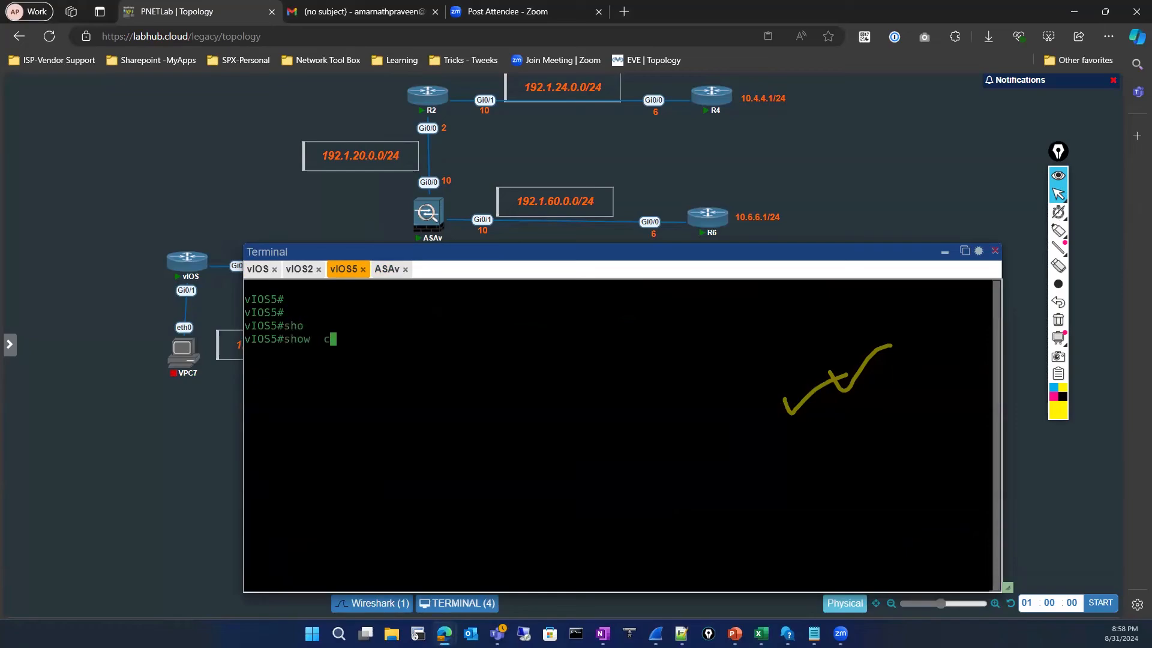
pyautogui.write('ry')
pyautogui.press('Tab')
pyautogui.write('is')
pyautogui.press('Tab')
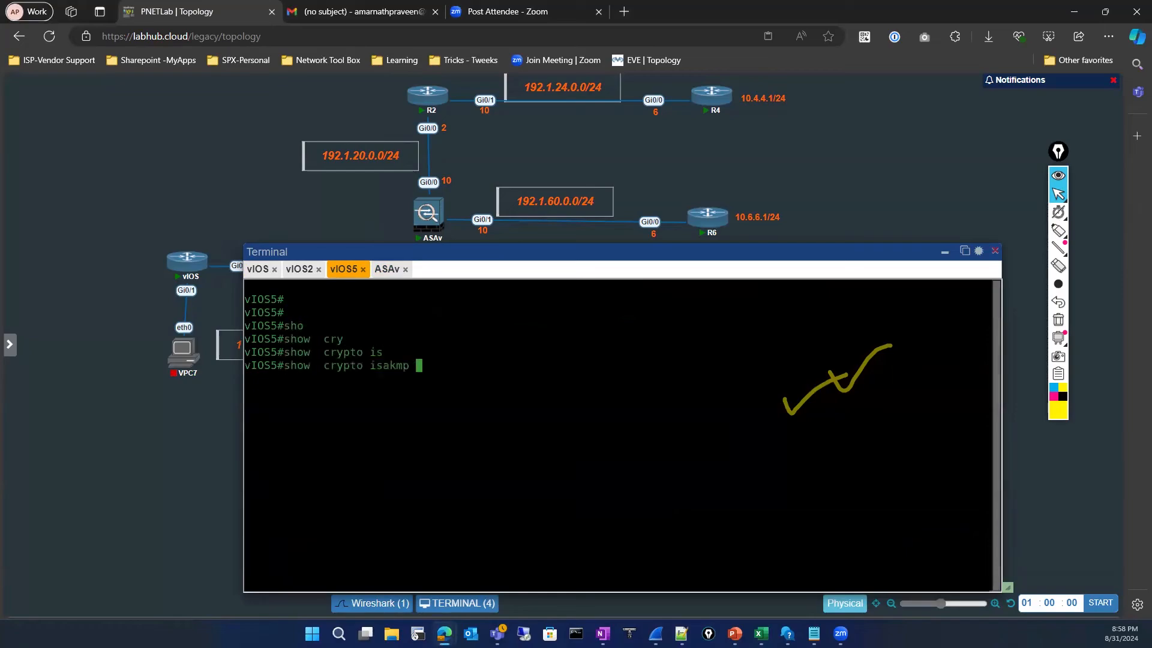
pyautogui.write('sa')
pyautogui.press('Return')
pyautogui.press('Up')
pyautogui.press('Return')
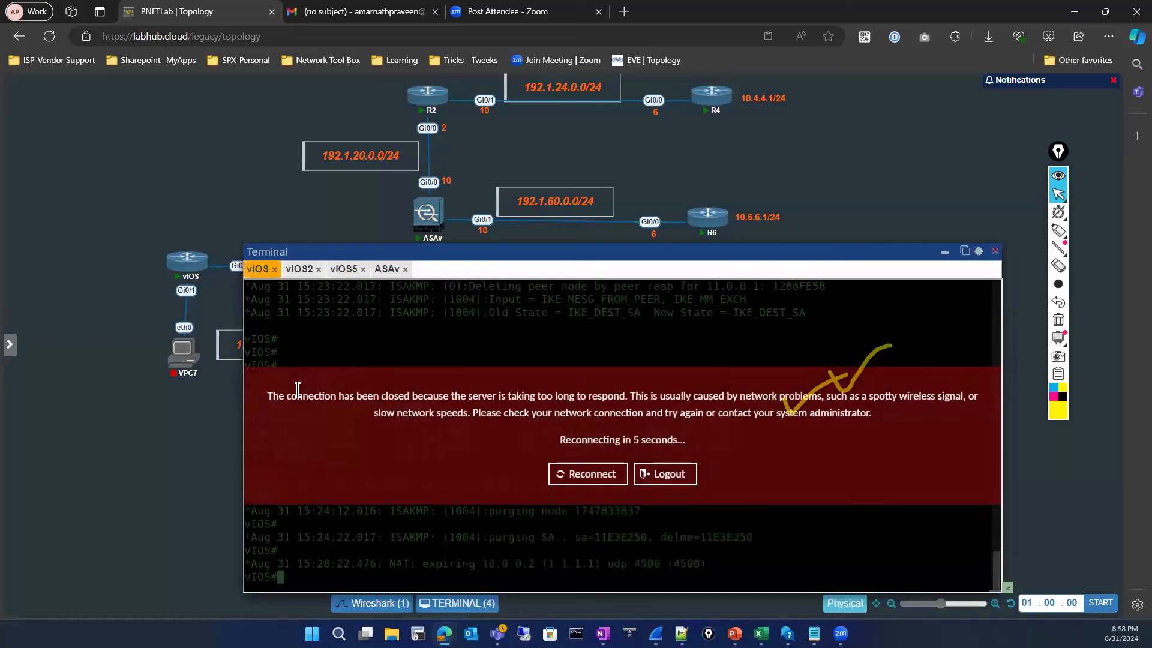
# Step: Reconnect the vIOS console session and run show crypto isakmp sa on it
pyautogui.click(587, 474)
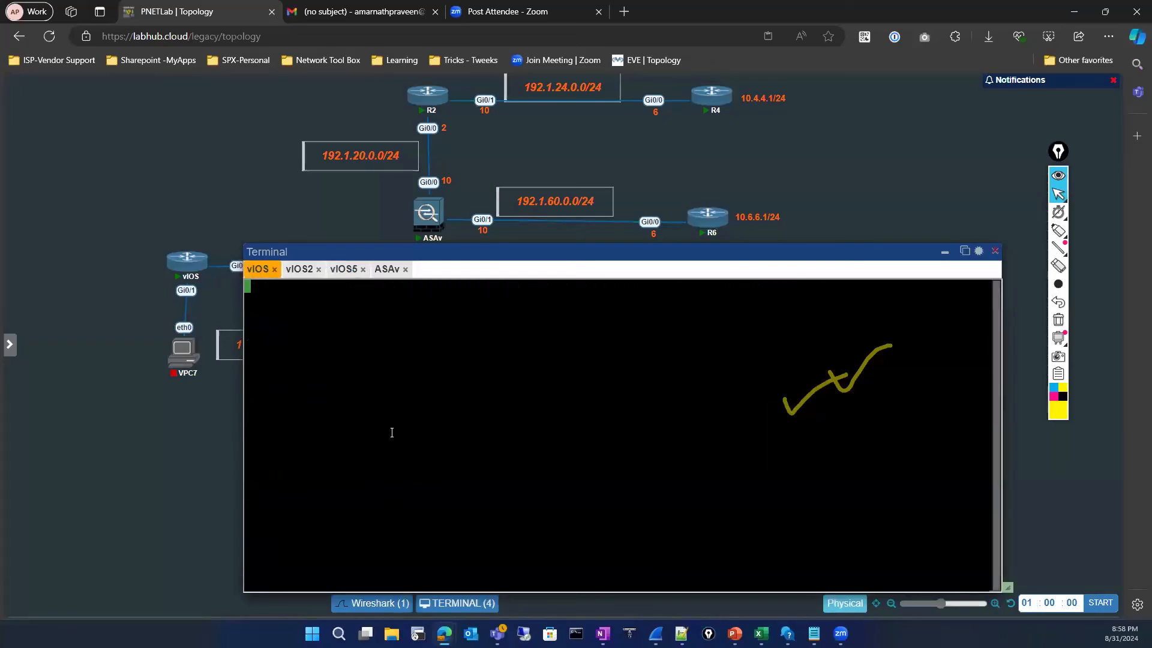
pyautogui.write('sho')
pyautogui.press('Tab')
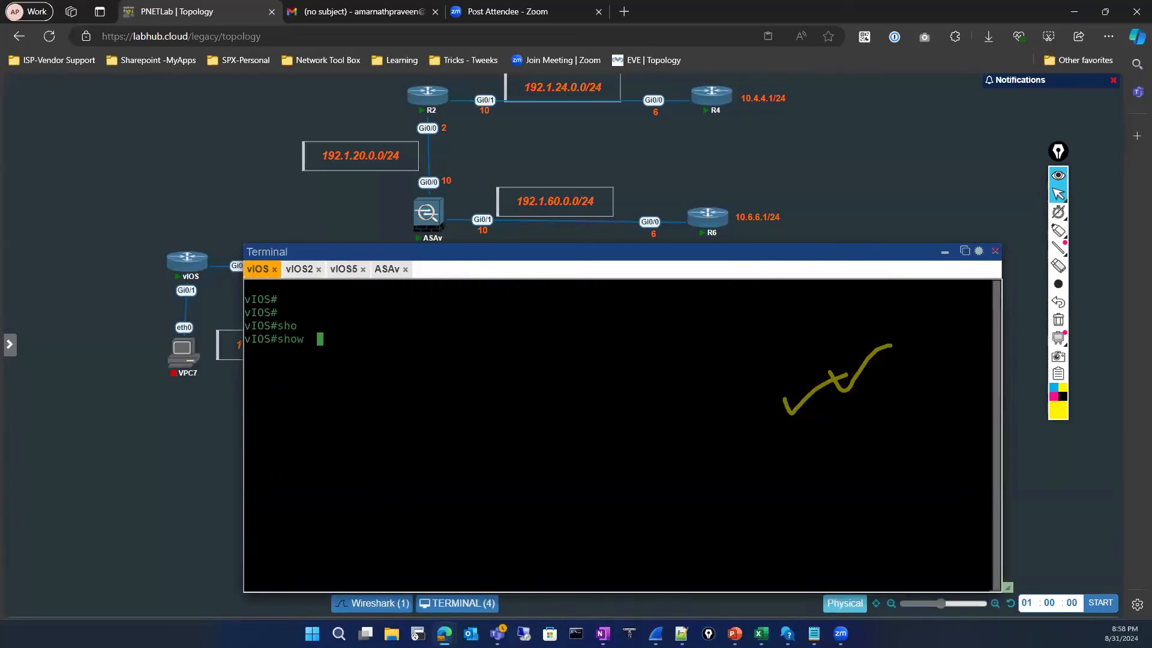
pyautogui.write('cry')
pyautogui.press('Tab')
pyautogui.write('s')
pyautogui.press('Tab')
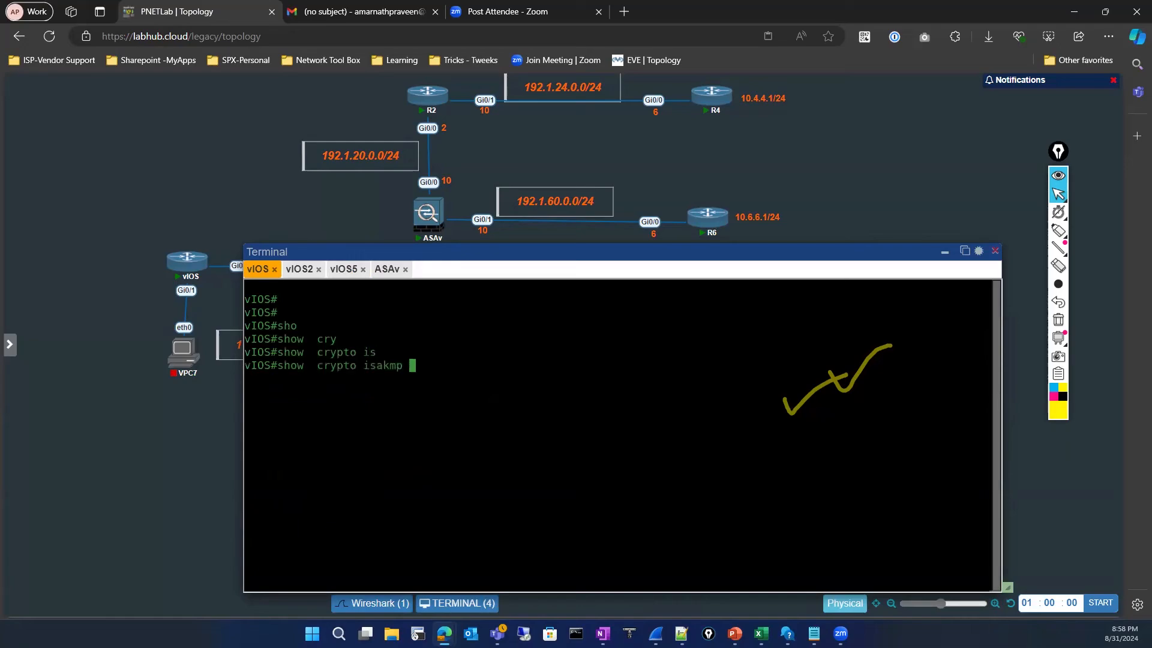
pyautogui.write('sa')
pyautogui.press('Return')
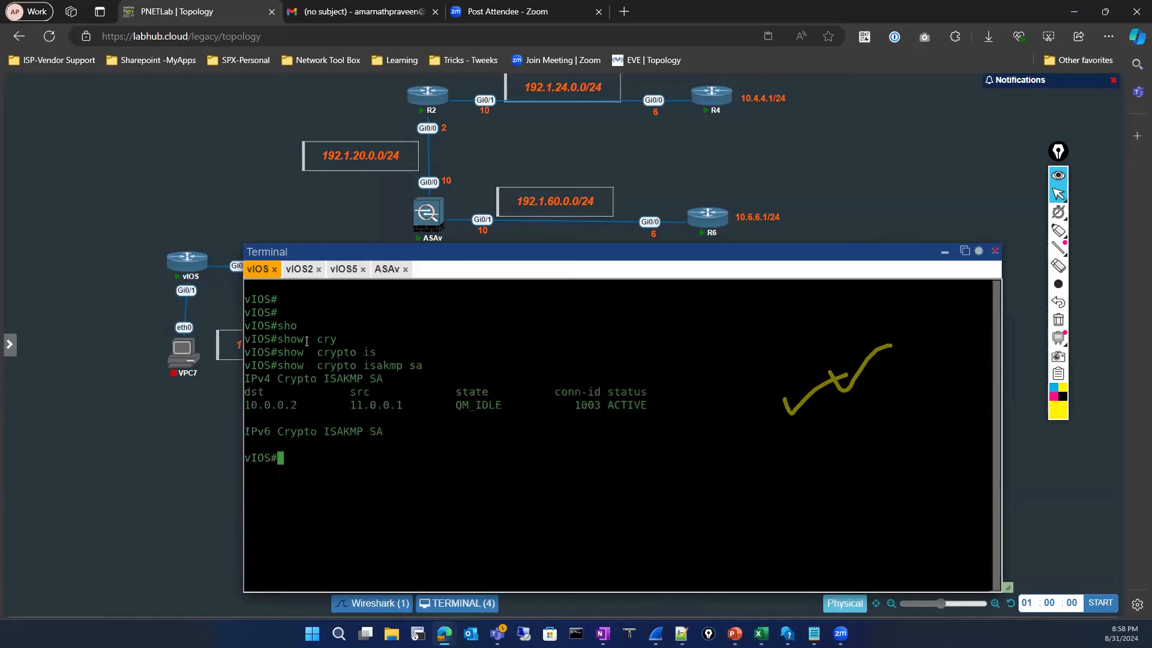
# Step: Repeat show crypto isakmp sa on the vIOS5 console
pyautogui.click(341, 271)
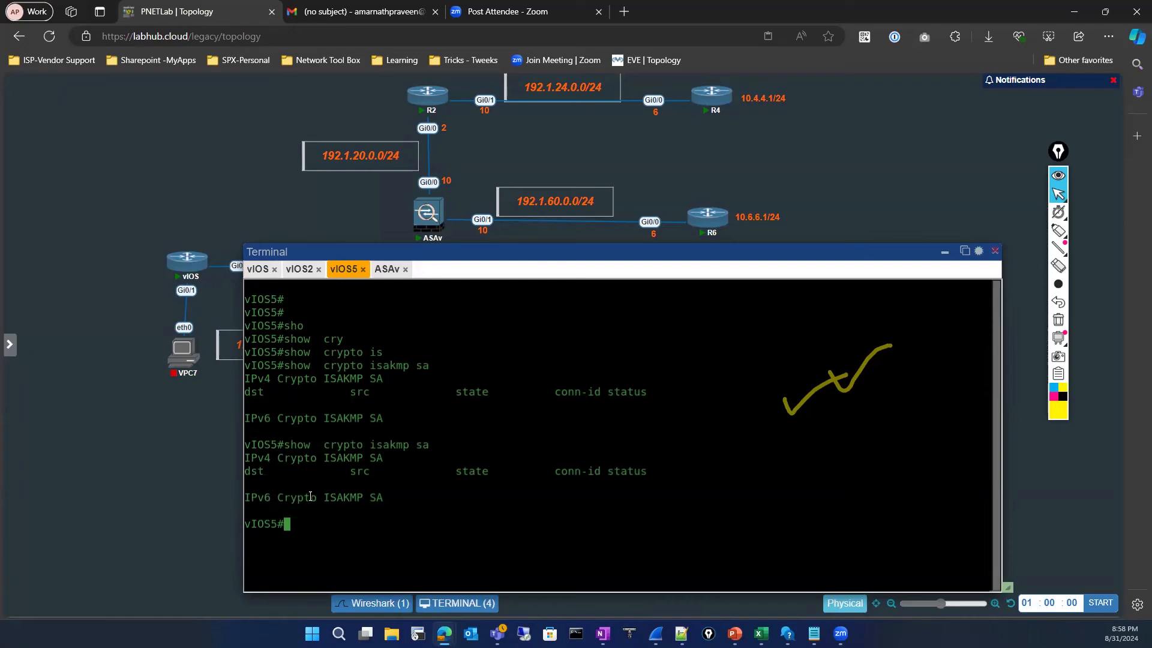
pyautogui.press('Up')
pyautogui.press('Return')
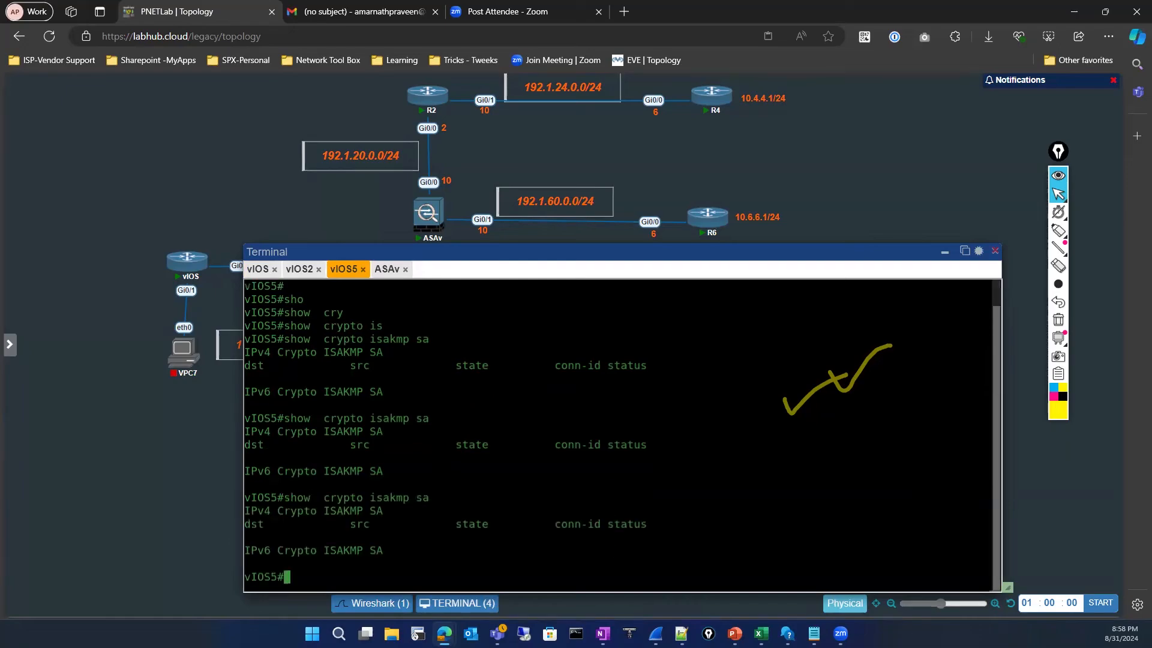
# Step: Highlight the SA state in the ISAKMP output on vIOS, and run show ip nat translations there
pyautogui.click(258, 269)
pyautogui.press('Return')
pyautogui.press('Return')
pyautogui.write('sho')
pyautogui.press('Tab')
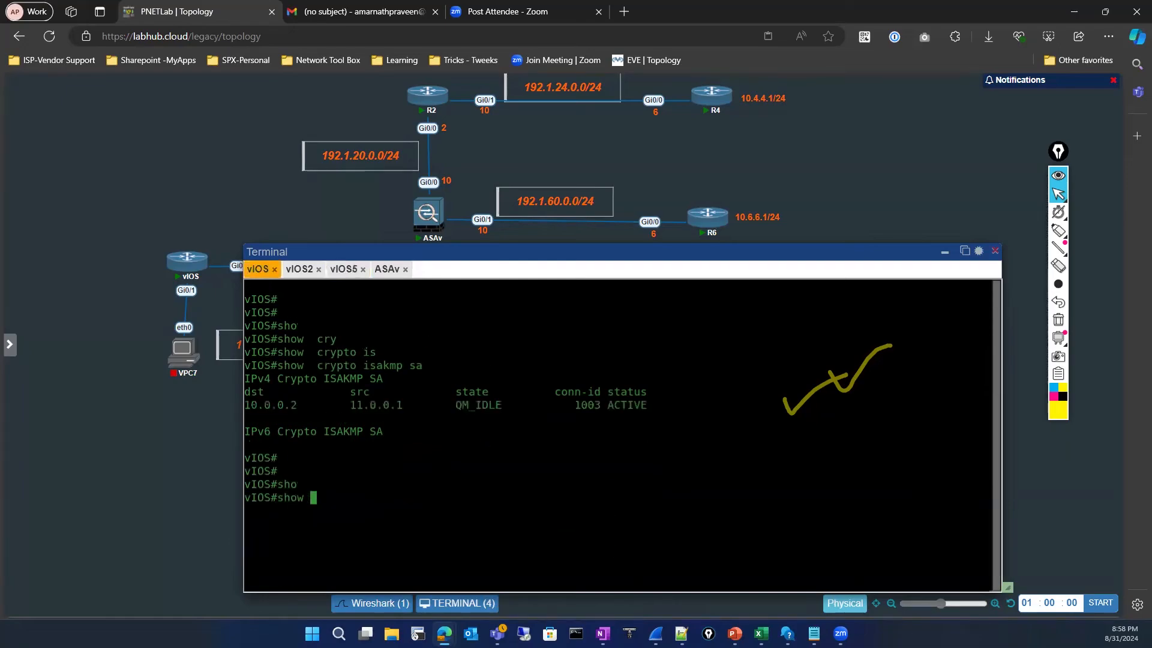
pyautogui.moveTo(457, 406); pyautogui.dragTo(497, 400)
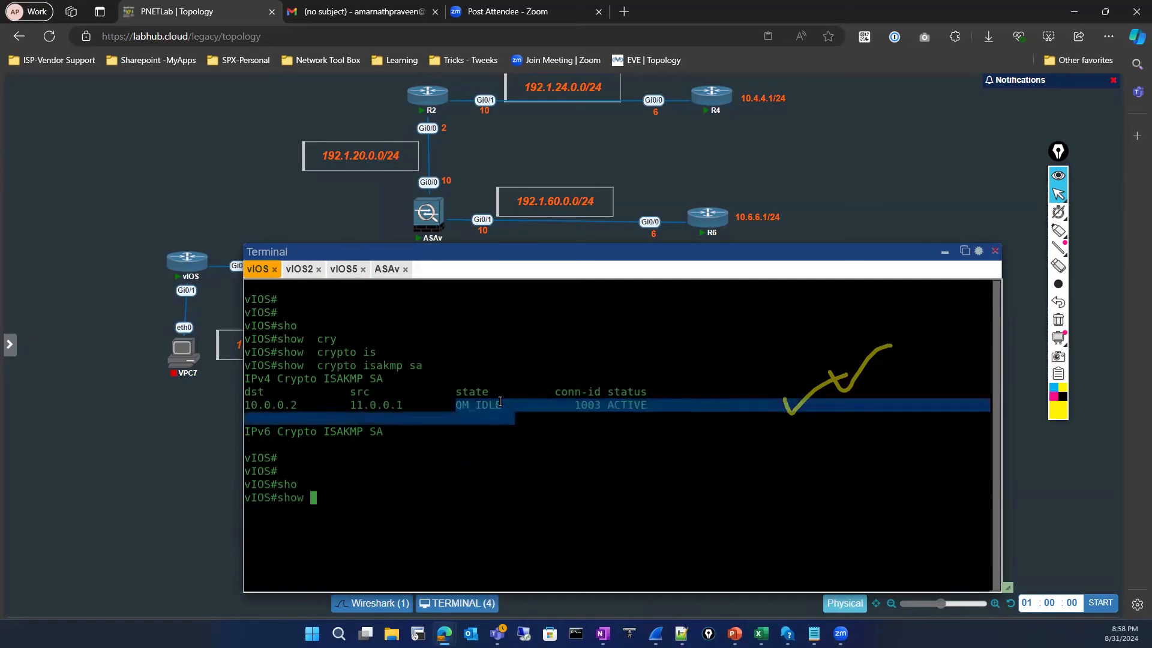
pyautogui.click(445, 457)
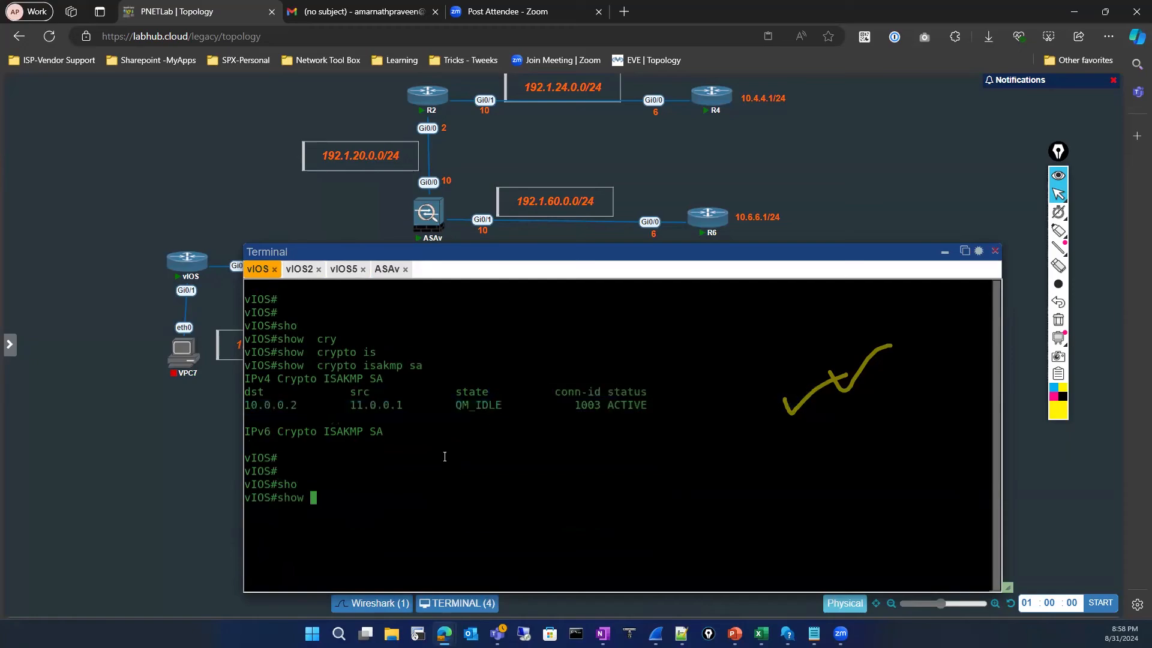
pyautogui.write('ip nat')
pyautogui.press('Tab')
pyautogui.write('tr')
pyautogui.press('Tab')
pyautogui.press('Return')
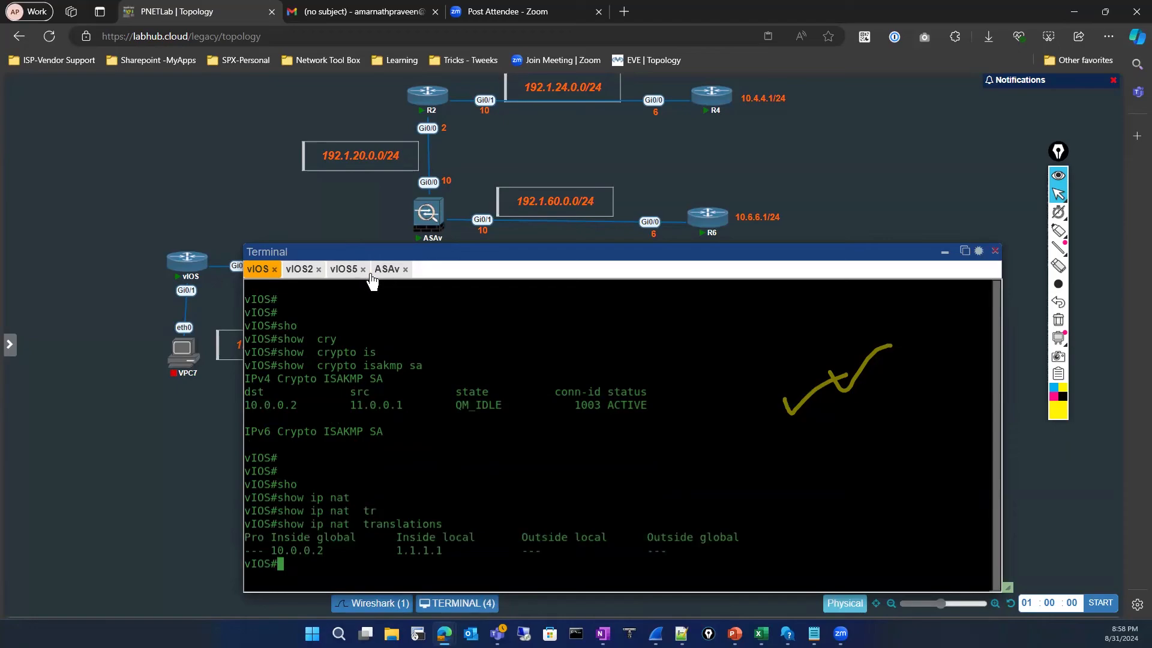
# Step: Ping 10.0.0.1 from the vIOS5 console by recalling the earlier ping command
pyautogui.click(344, 269)
pyautogui.press('Up')
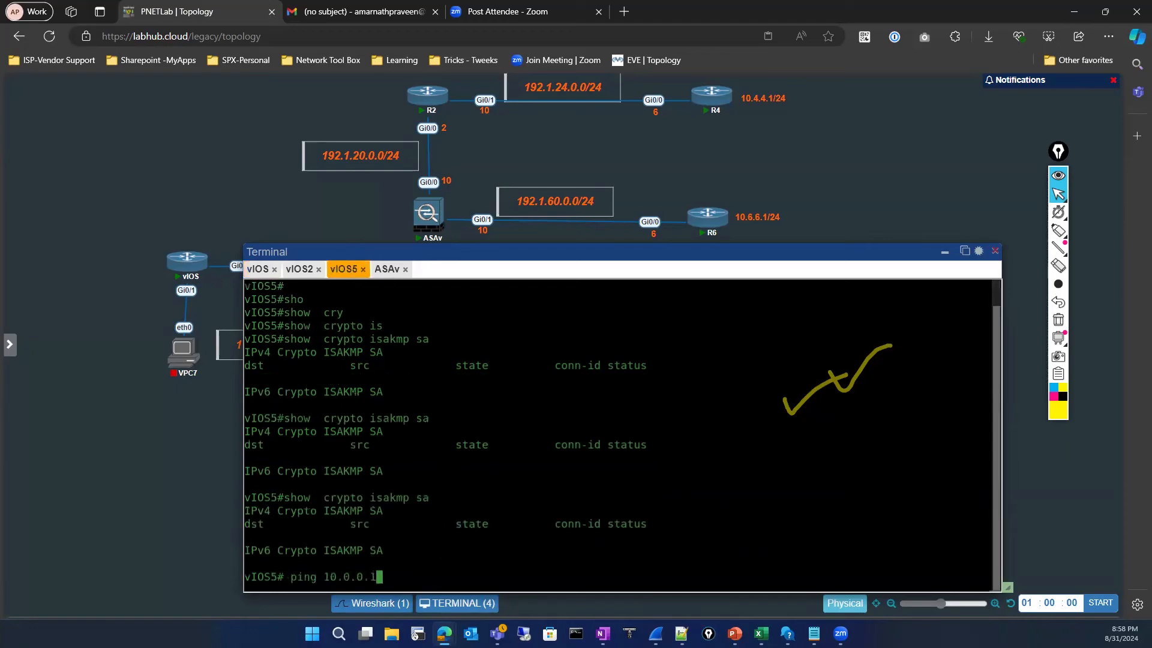
pyautogui.press('Up')
pyautogui.press('Down')
pyautogui.press('Return')
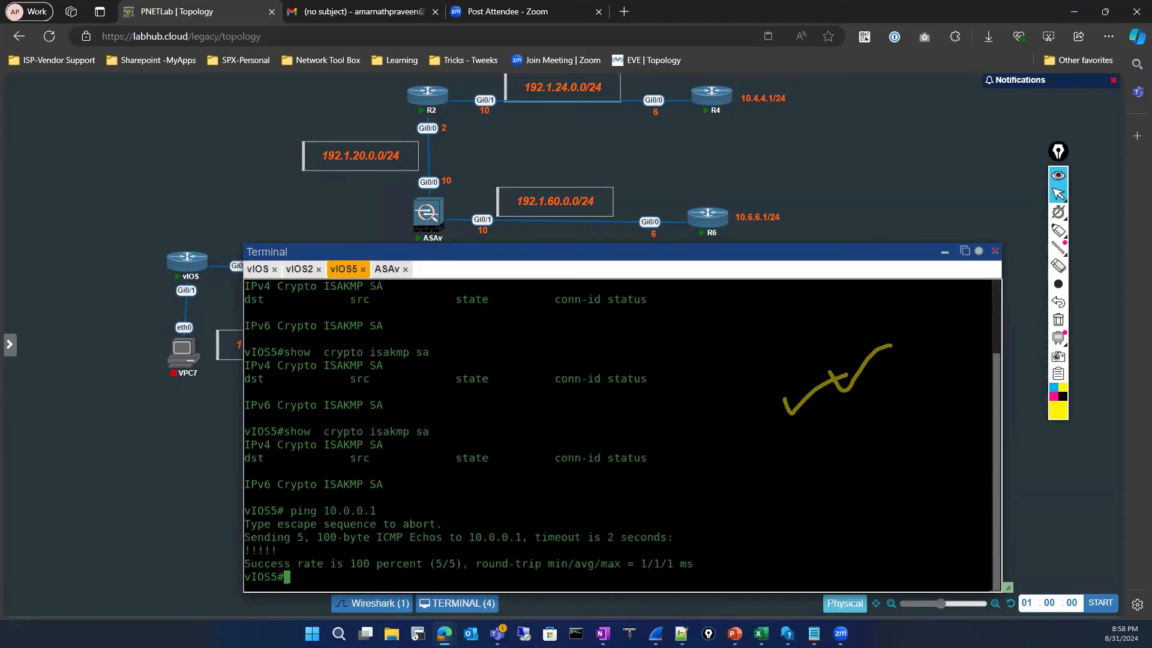
# Step: Run sh ip nat translations again on vIOS to check the NAT table after the ping
pyautogui.click(258, 269)
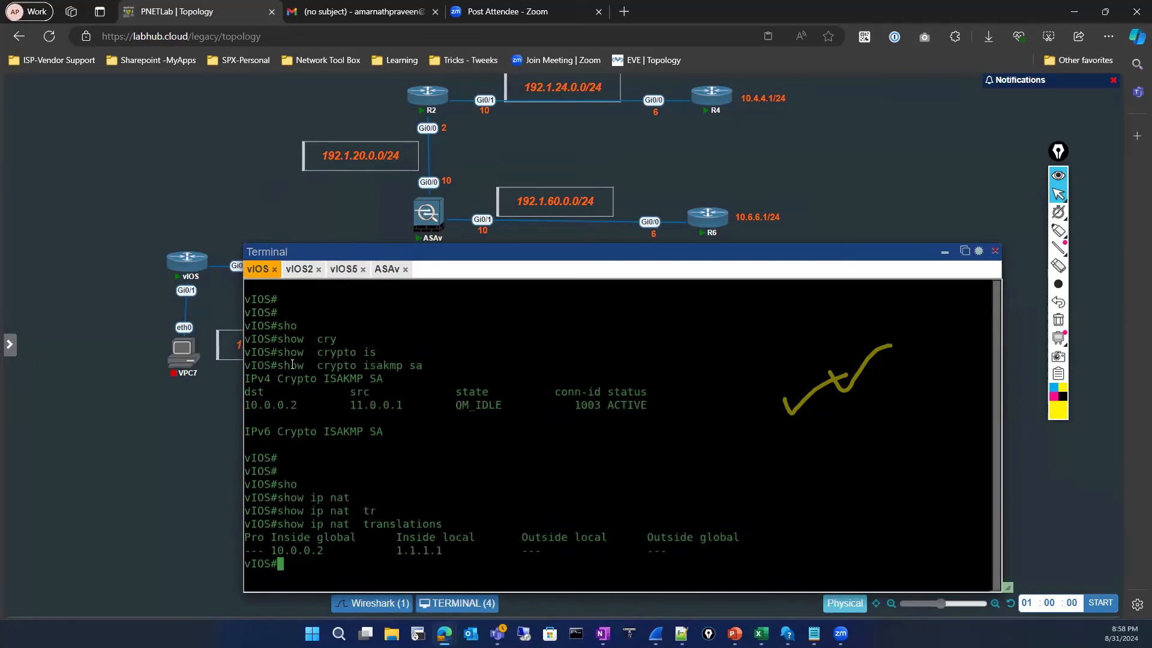
pyautogui.write('sh ip nat tr')
pyautogui.press('Tab')
pyautogui.press('Return')
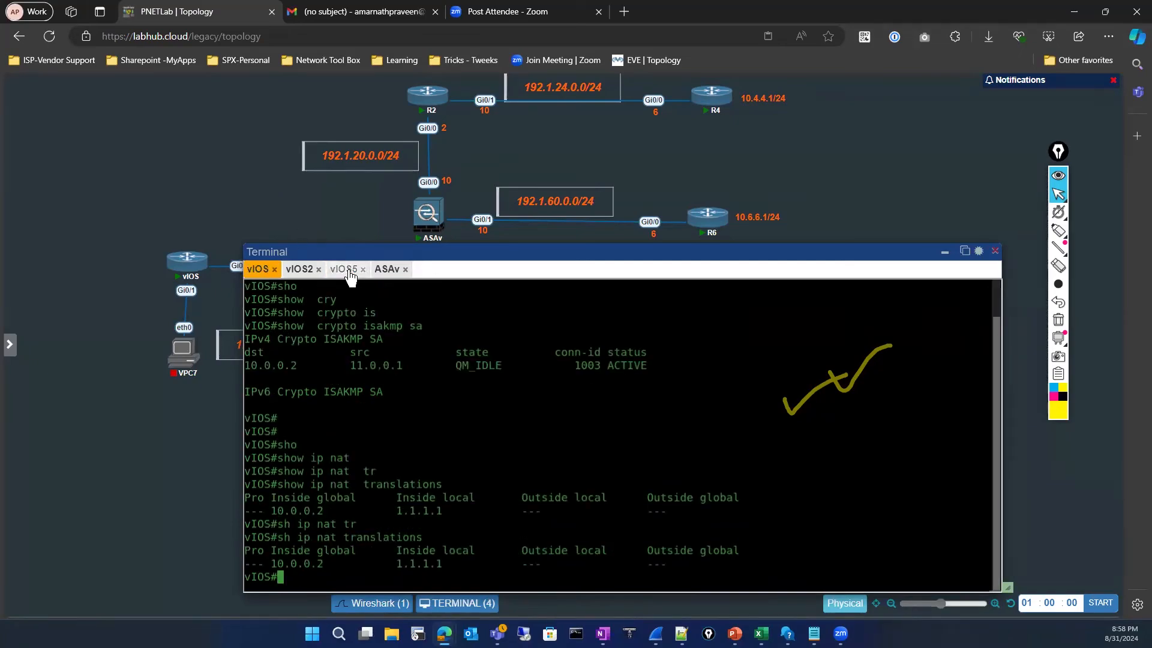
# Step: Compare the ISAKMP SA output on vIOS5 with the SA and NAT translation output on vIOS
pyautogui.click(345, 270)
pyautogui.scroll(3, 343, 384)
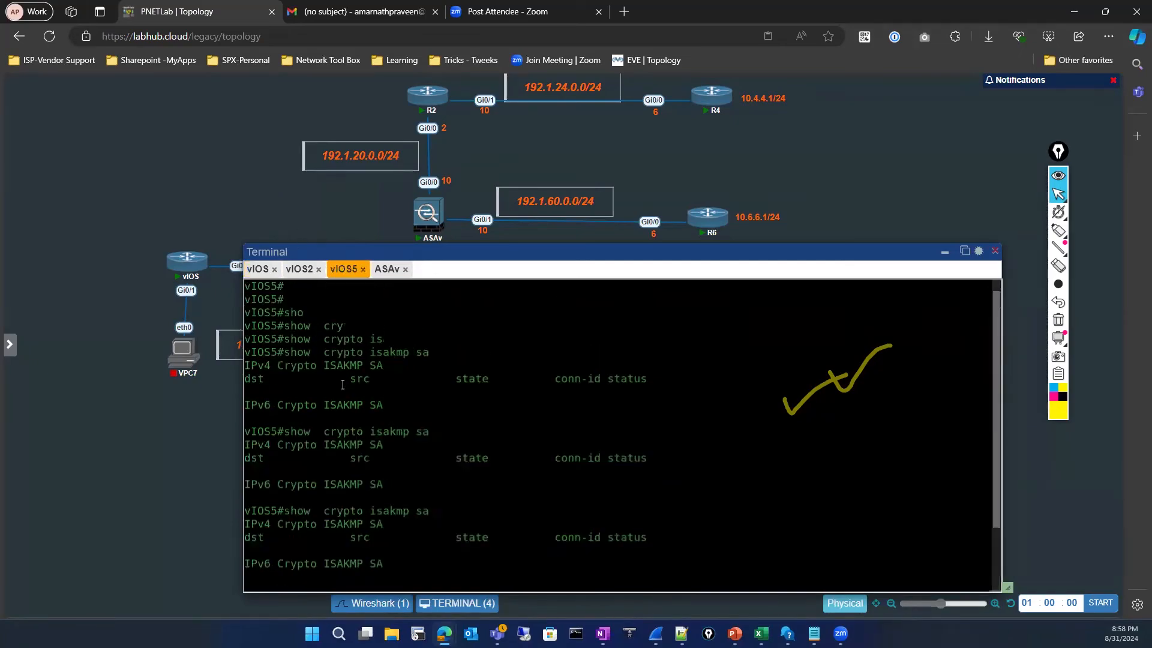
pyautogui.click(300, 270)
pyautogui.click(258, 269)
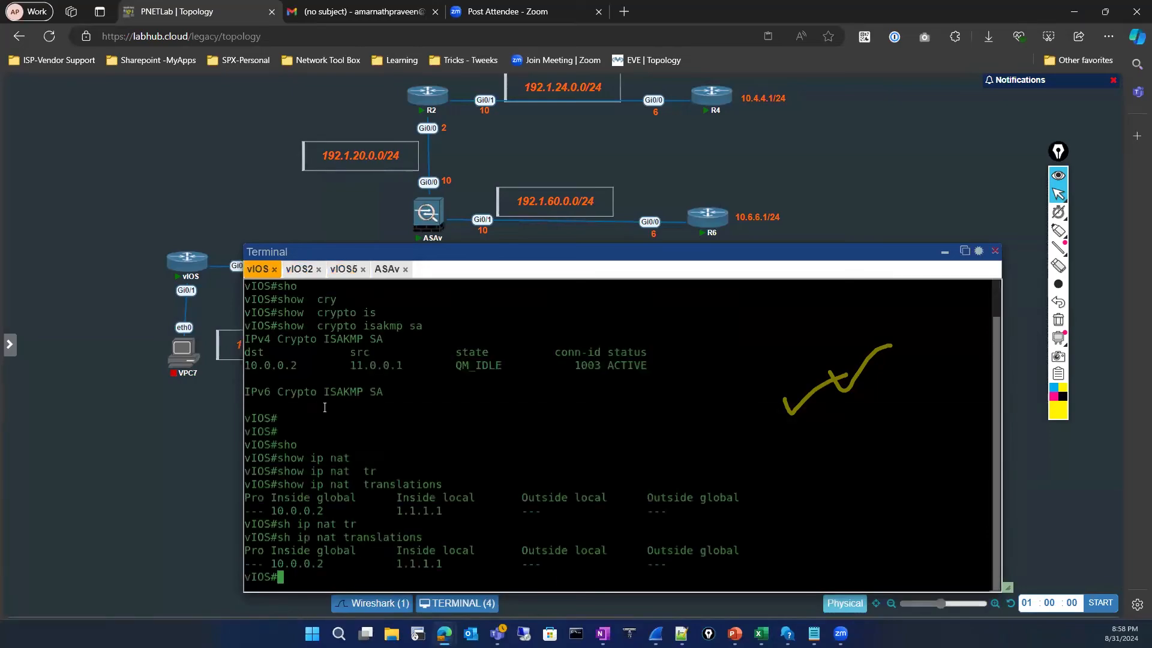
pyautogui.scroll(1, 323, 410)
pyautogui.scroll(-1, 323, 417)
pyautogui.scroll(1, 324, 420)
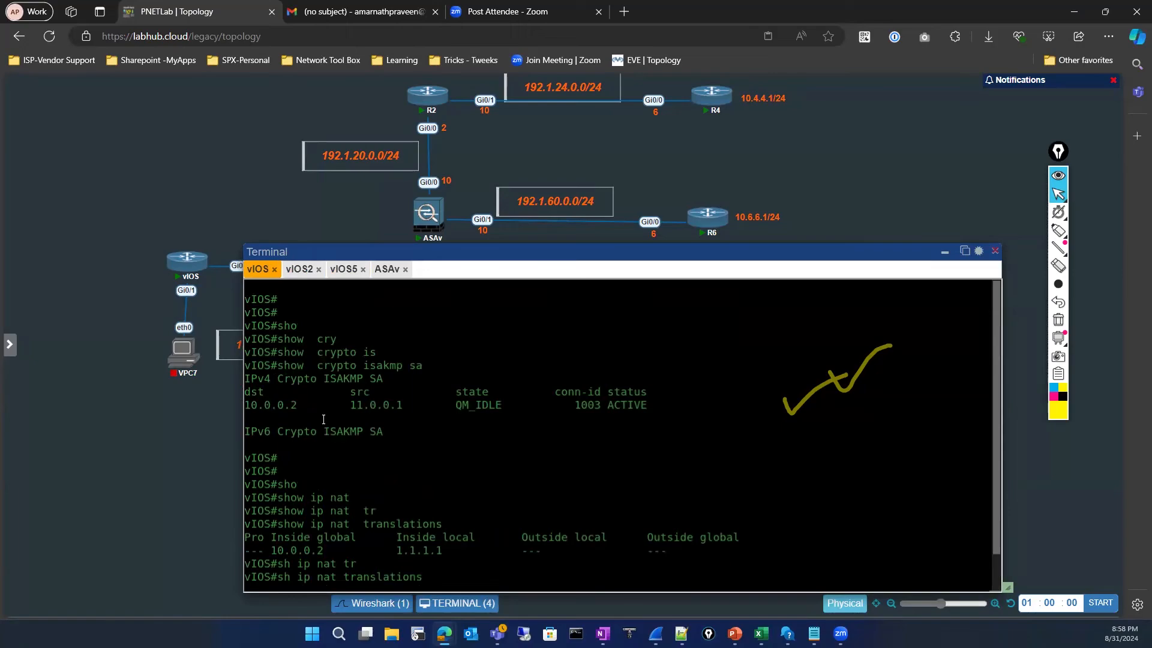
pyautogui.click(339, 273)
pyautogui.click(262, 270)
pyautogui.scroll(-1, 430, 427)
pyautogui.scroll(1, 428, 427)
pyautogui.scroll(-1, 460, 553)
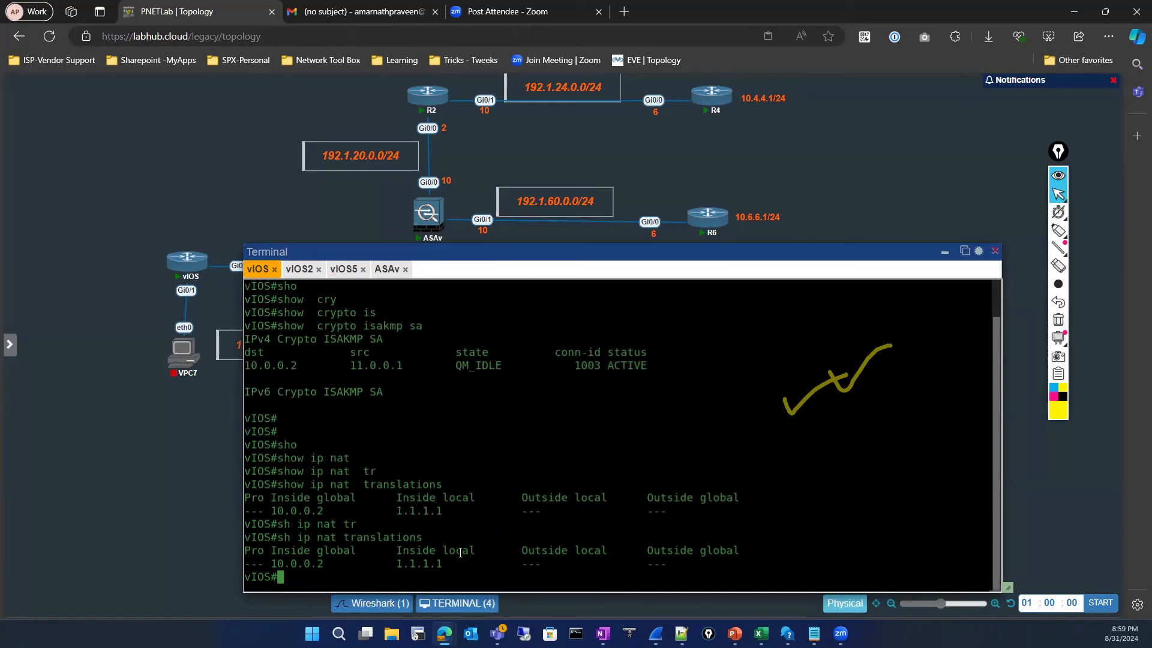
# Step: Display the crypto section of the running configuration on vIOS and highlight its ISAKMP policy, transform set and crypto map lines
pyautogui.write('sho')
pyautogui.press('Tab')
pyautogui.write('run')
pyautogui.press('Tab')
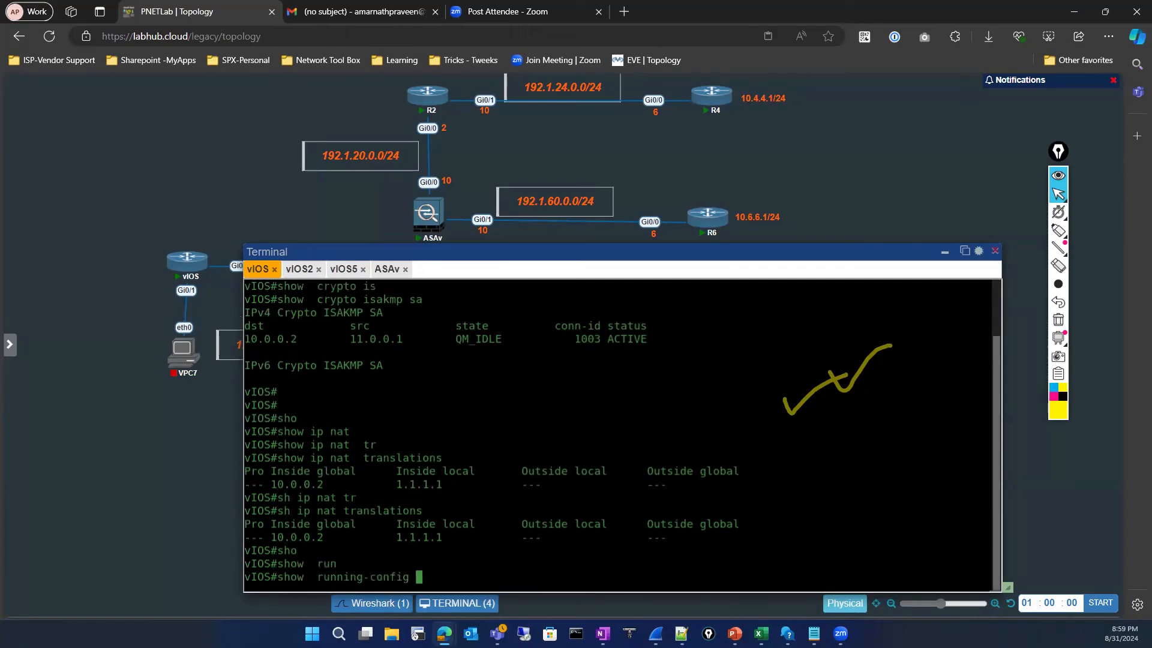
pyautogui.write('| se')
pyautogui.press('Tab')
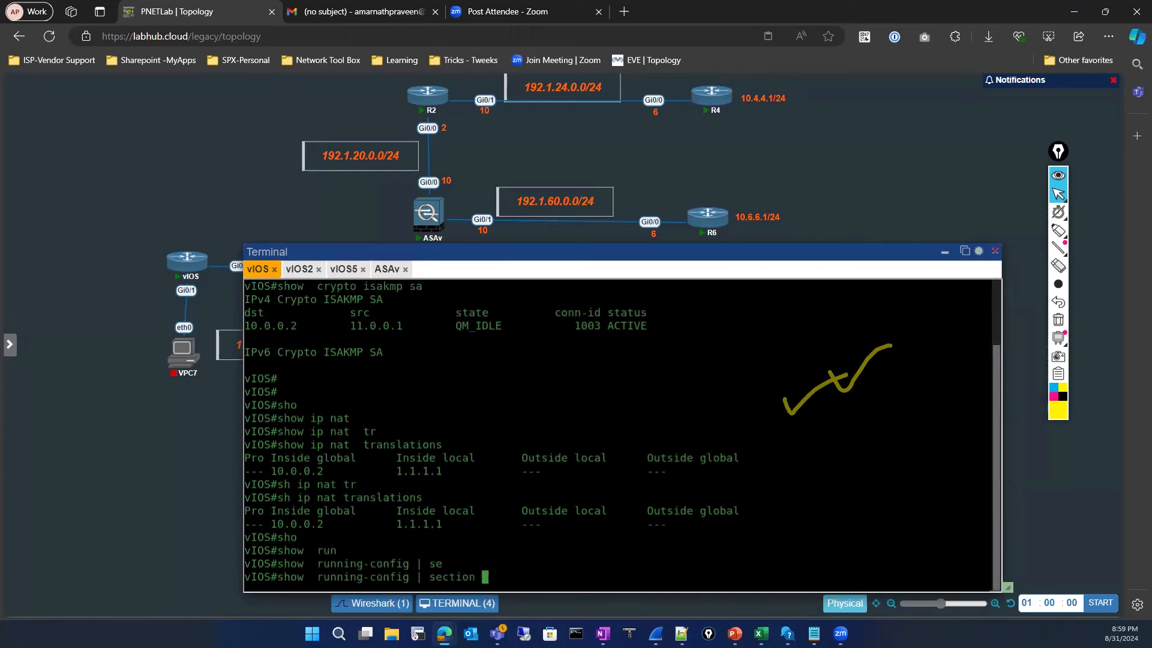
pyautogui.write('cryp')
pyautogui.press('Return')
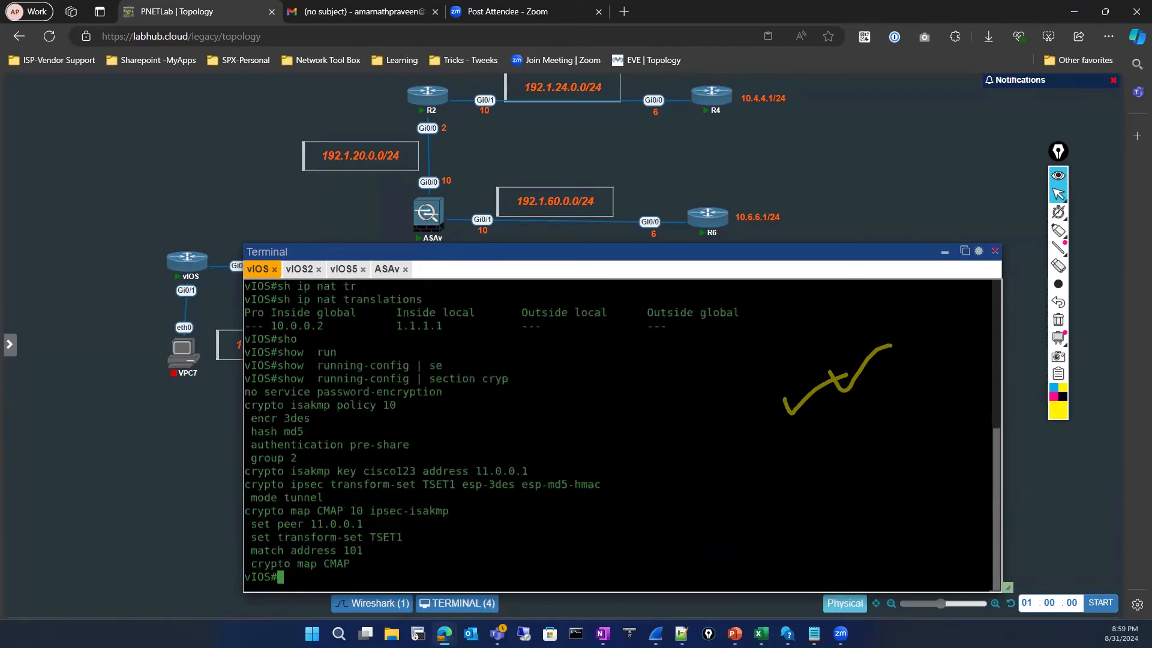
pyautogui.moveTo(247, 406); pyautogui.dragTo(393, 558)
pyautogui.click(493, 555)
# Step: Display the nat section of the running configuration on vIOS and highlight the NAT and crypto lines together
pyautogui.write('sho')
pyautogui.press('Tab')
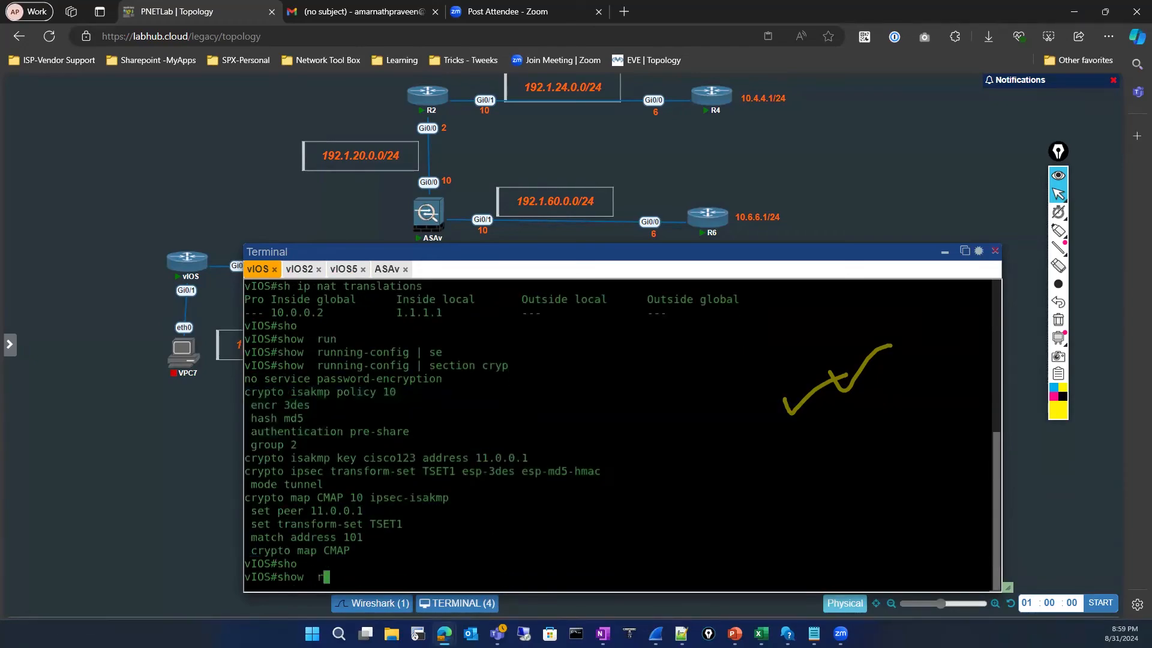
pyautogui.write('run')
pyautogui.press('Tab')
pyautogui.write('| se')
pyautogui.press('Tab')
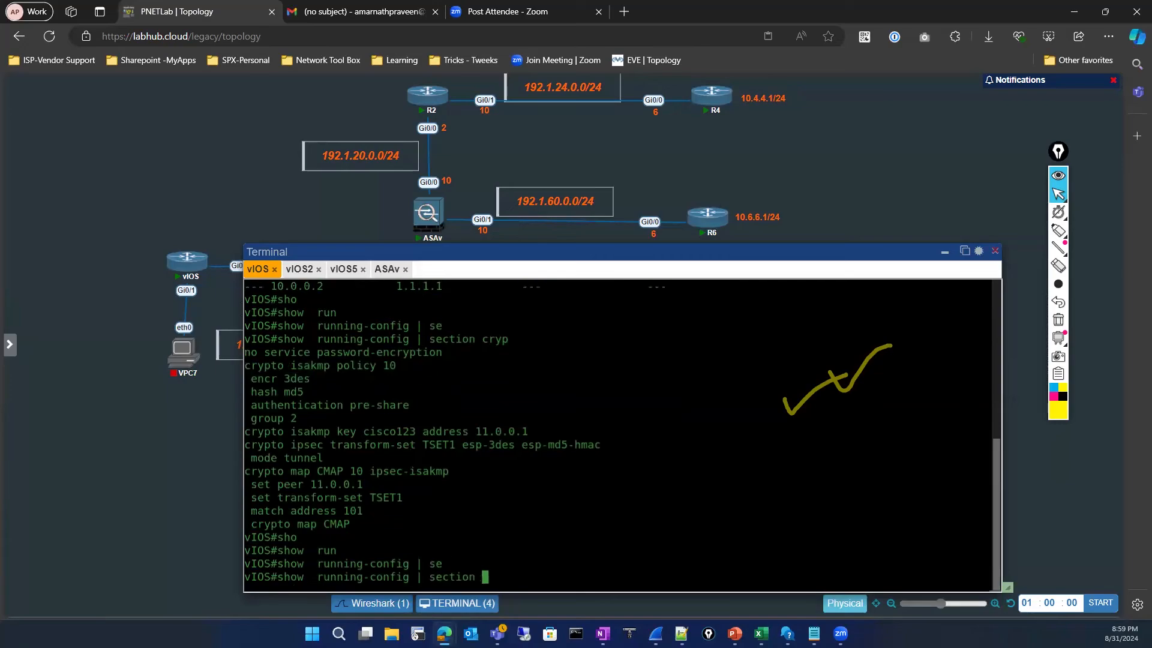
pyautogui.write('nat')
pyautogui.press('Return')
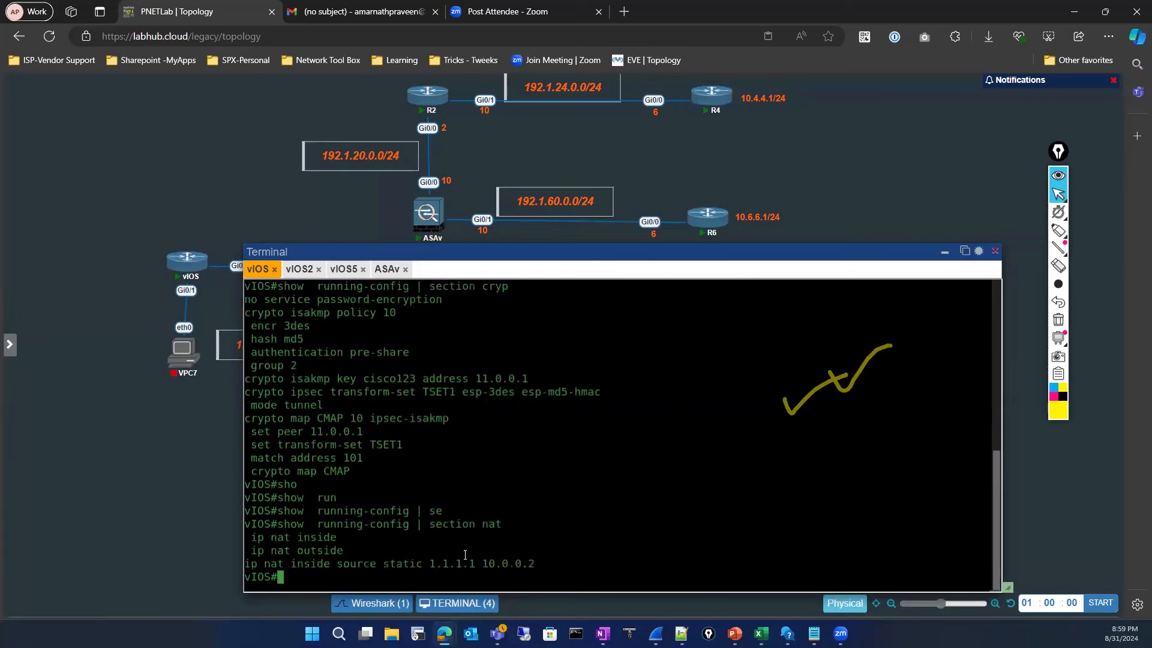
pyautogui.moveTo(522, 560); pyautogui.dragTo(261, 300)
pyautogui.click(323, 439)
# Step: Switch to the Training Curriculum workbook in Excel and review the FTP and TCP sequence check topics under Packet Flow Through Firewall
pyautogui.click(761, 633)
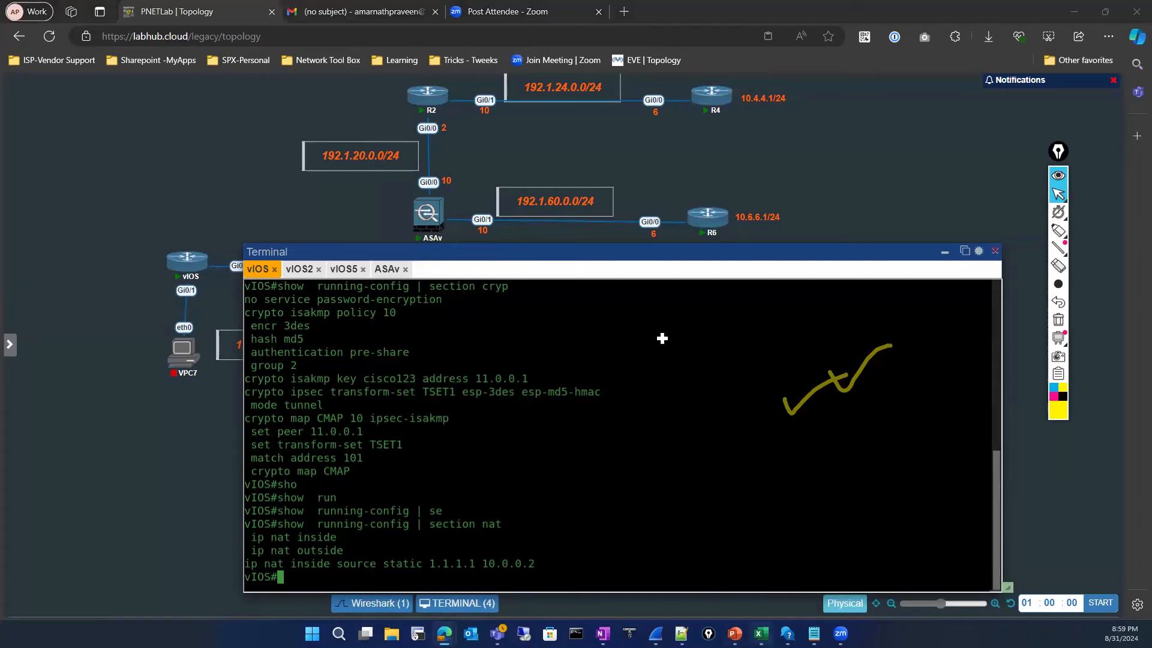
pyautogui.scroll(1, 759, 362)
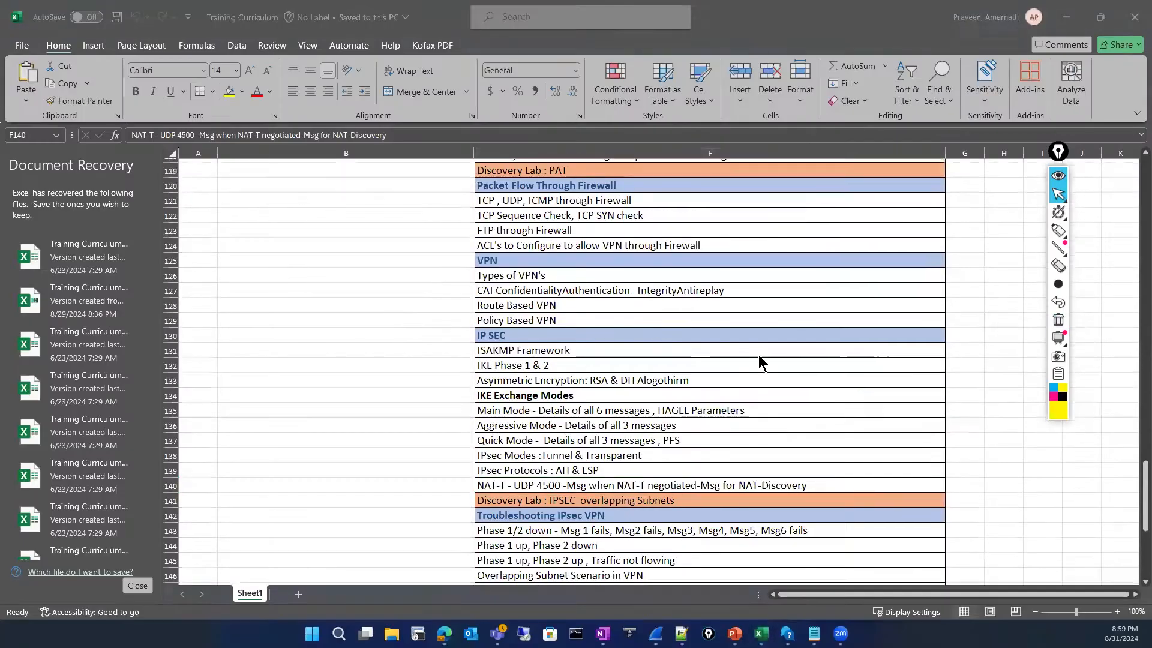
pyautogui.scroll(2, 758, 361)
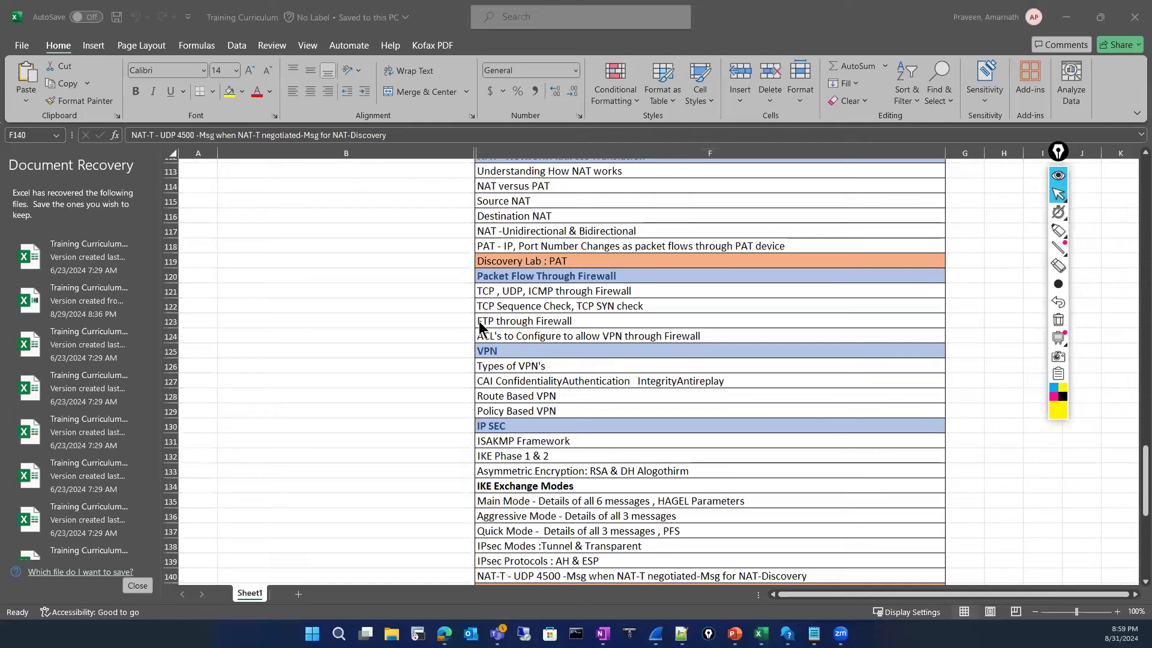
pyautogui.click(525, 324)
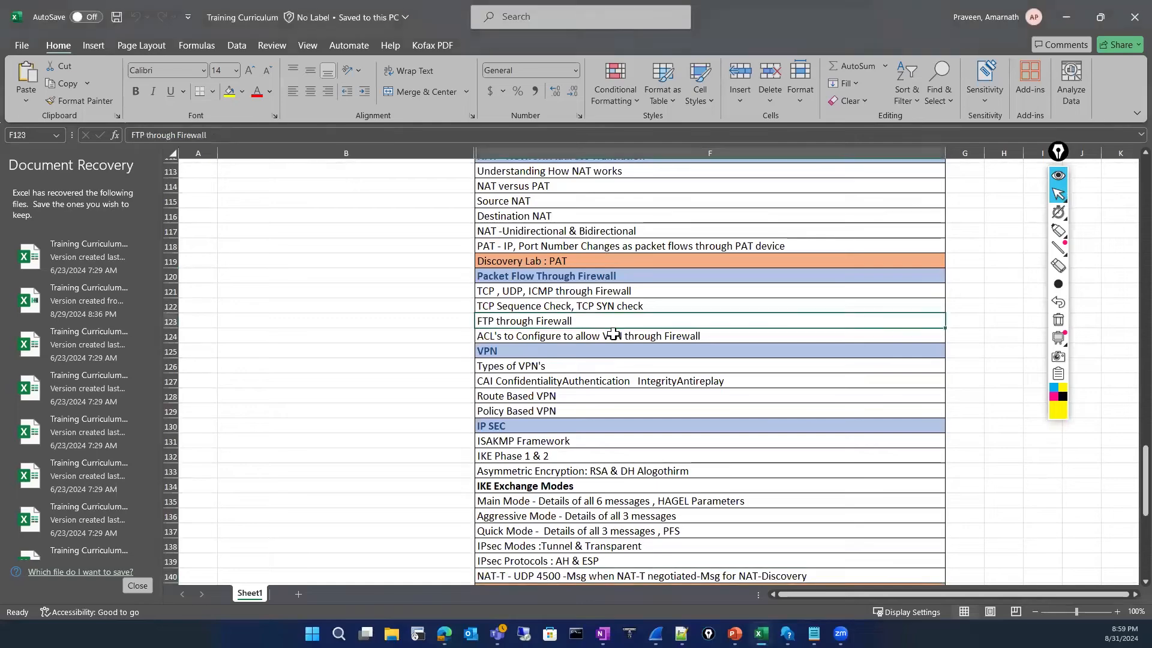
pyautogui.click(607, 308)
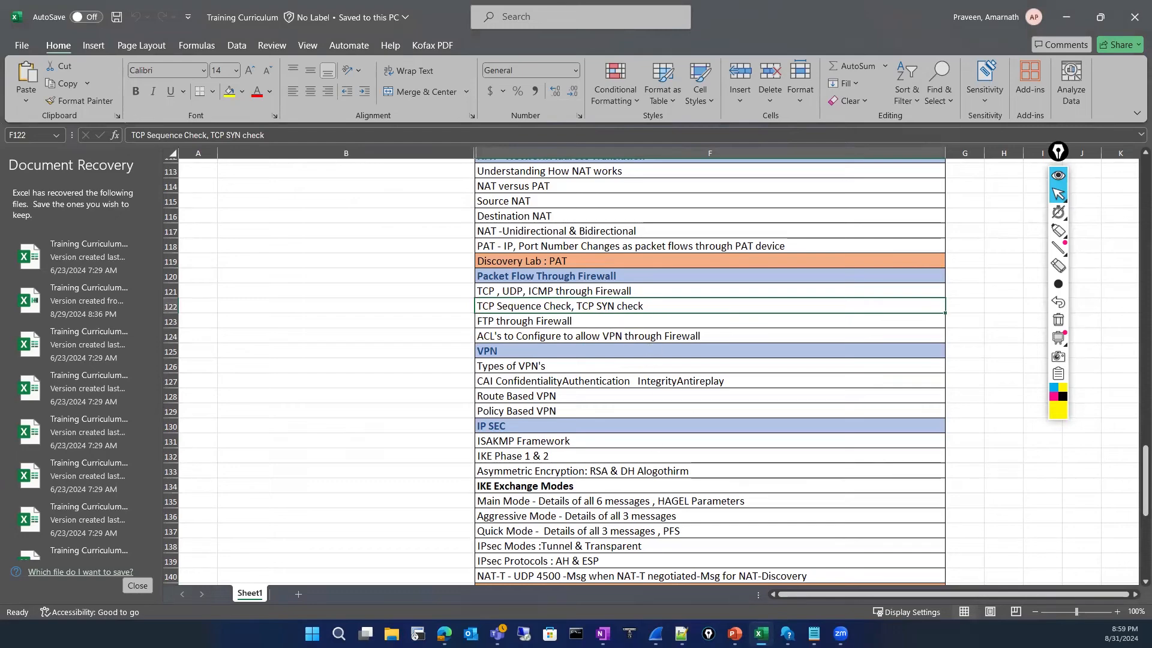
# Step: Switch back to the PNETLab topology in Edge, reposition the terminal window, and open console sessions to R4 and R6
pyautogui.moveTo(444, 633)
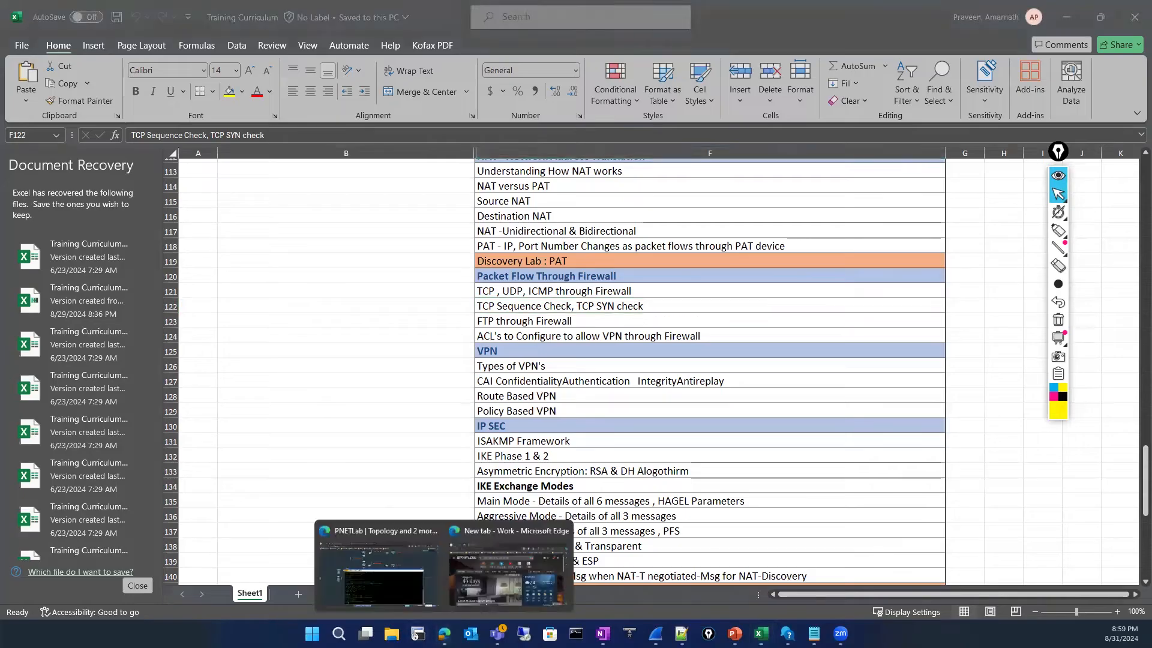
pyautogui.click(420, 561)
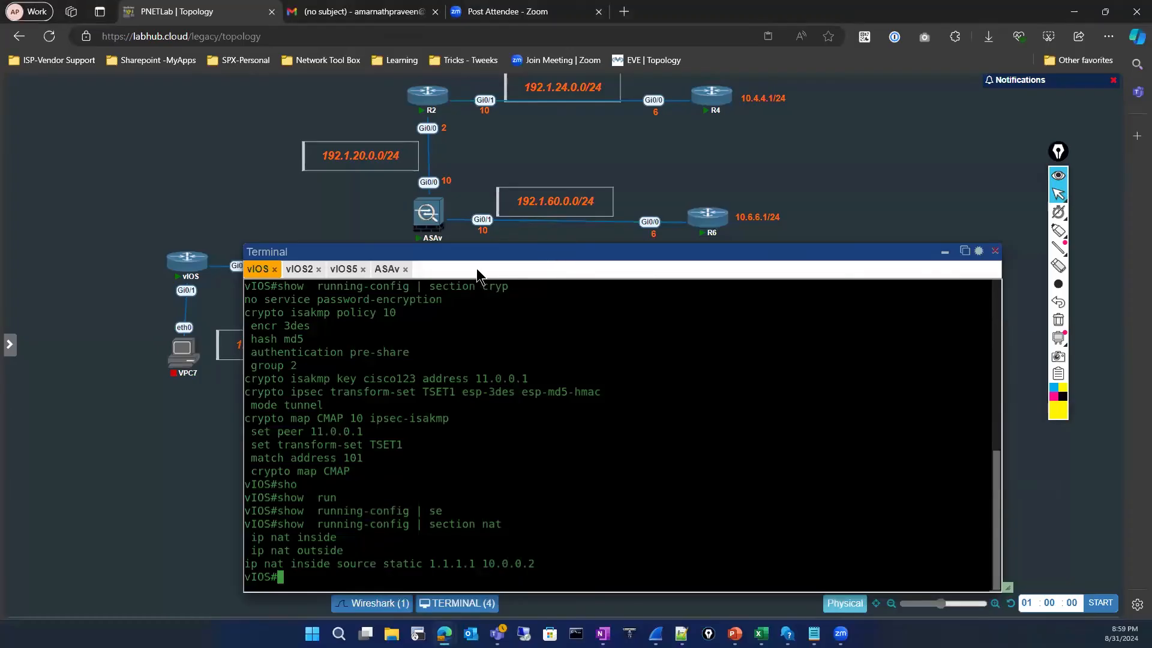
pyautogui.moveTo(462, 257); pyautogui.dragTo(408, 240)
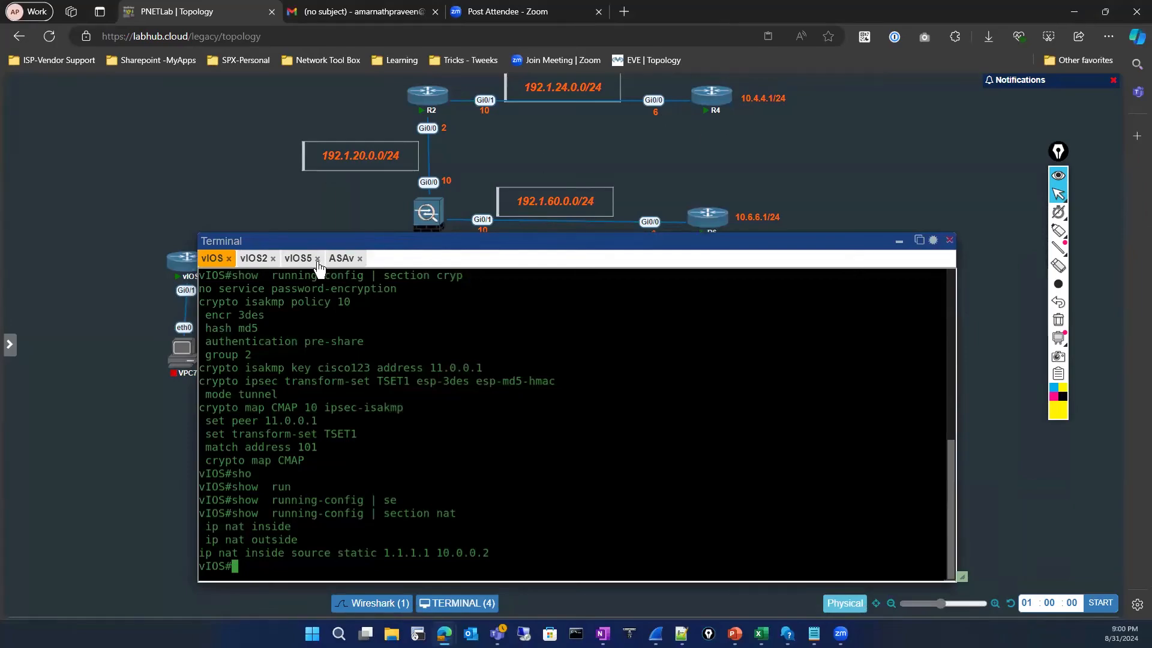
pyautogui.click(714, 96)
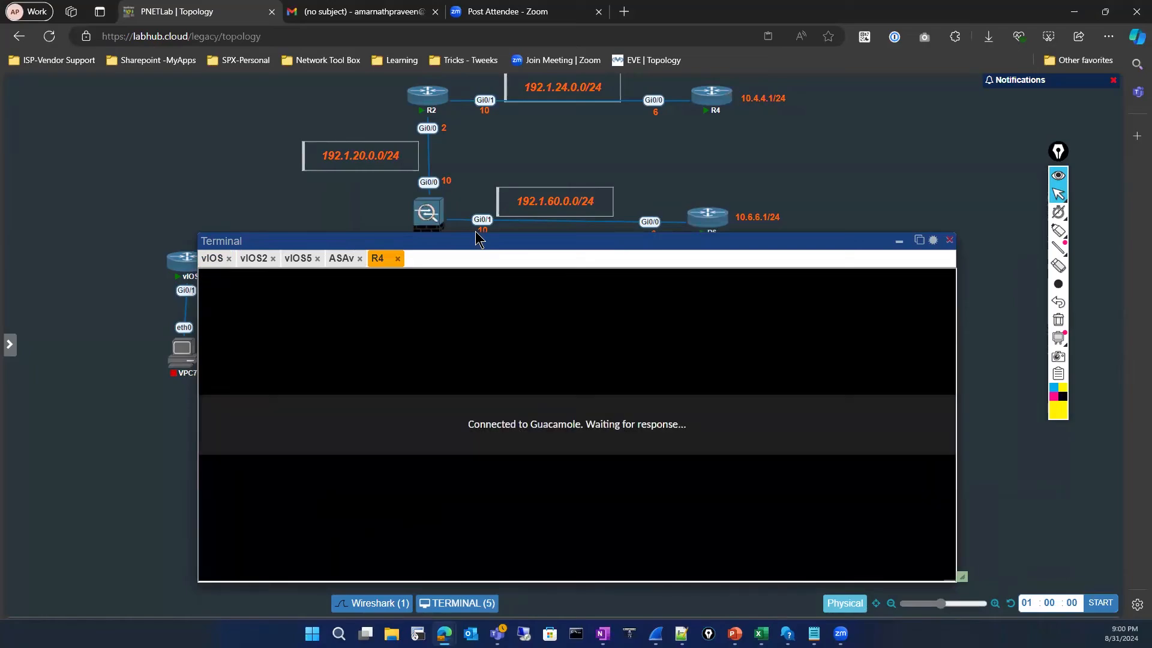
pyautogui.click(707, 211)
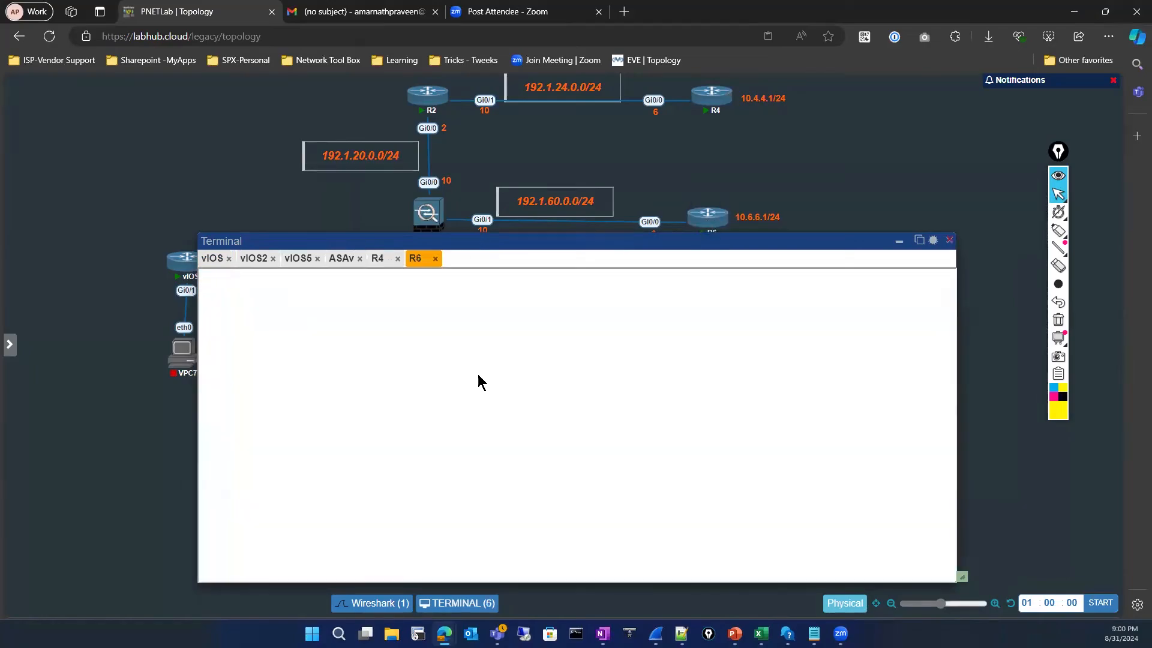
pyautogui.press('Return')
pyautogui.press('Return')
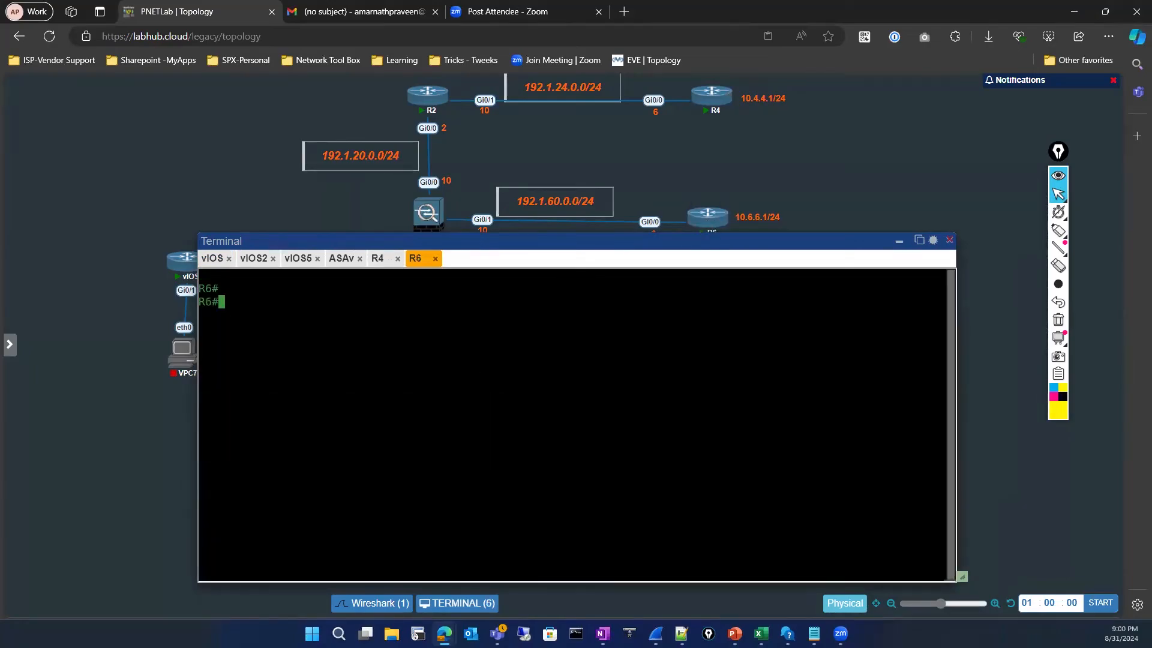
# Step: Enter privileged EXEC mode on the R4 console with the en command and the enable password
pyautogui.click(378, 258)
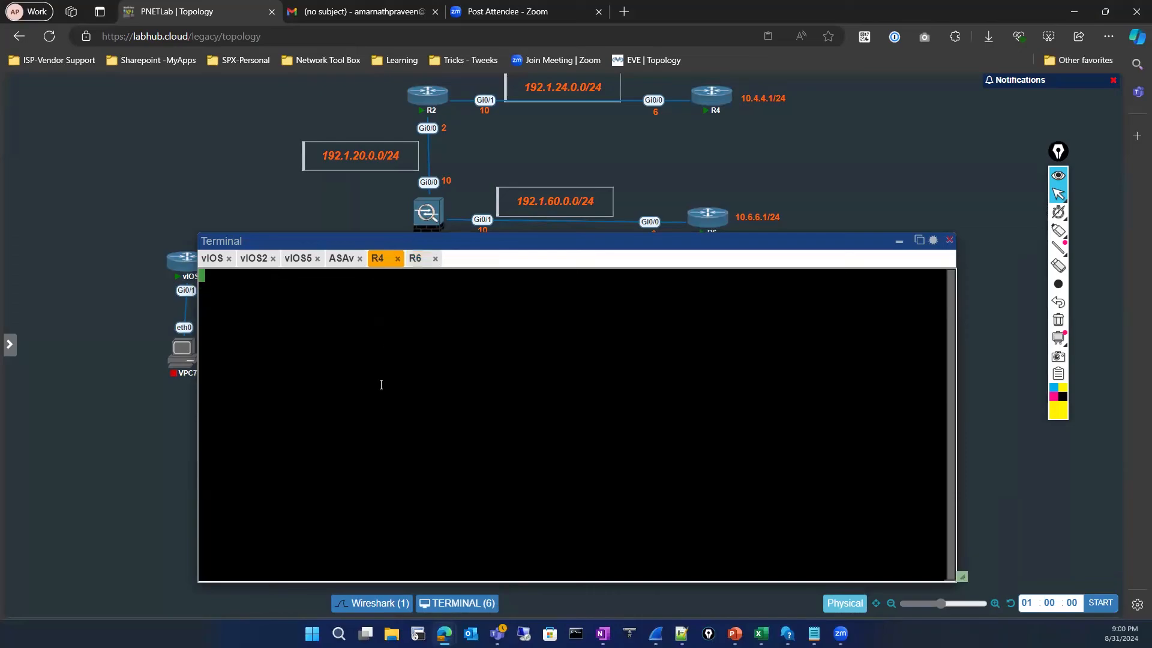
pyautogui.press('Return')
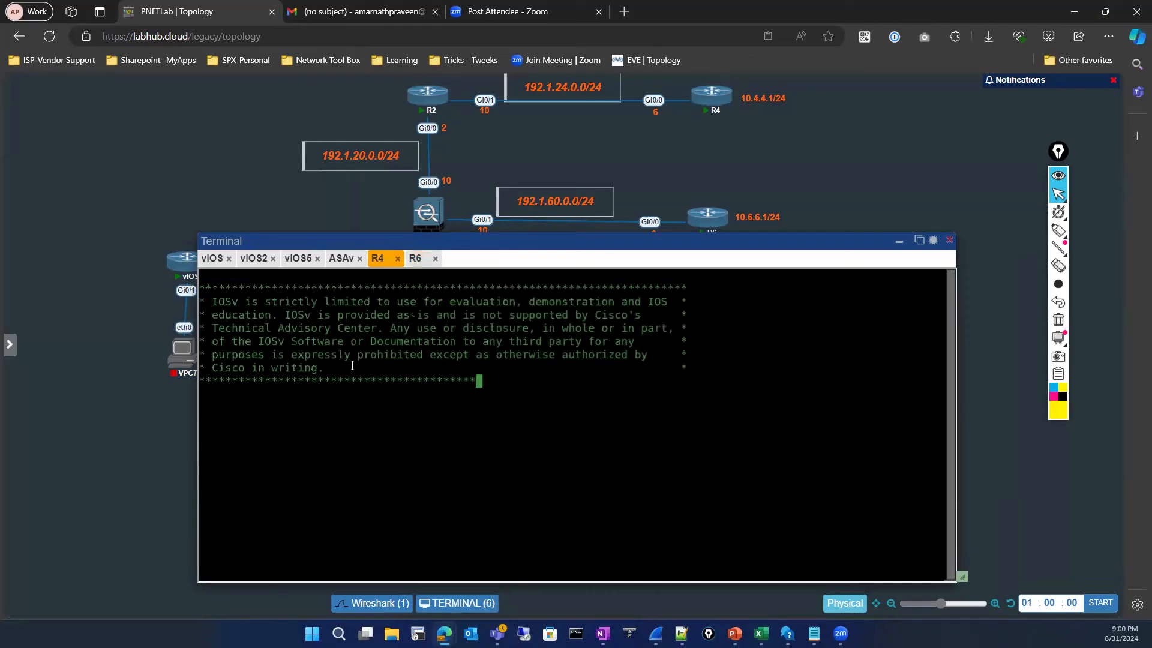
pyautogui.press('Return')
pyautogui.press('Return')
pyautogui.press('Return')
pyautogui.write('en')
pyautogui.press('Return')
pyautogui.press('Return')
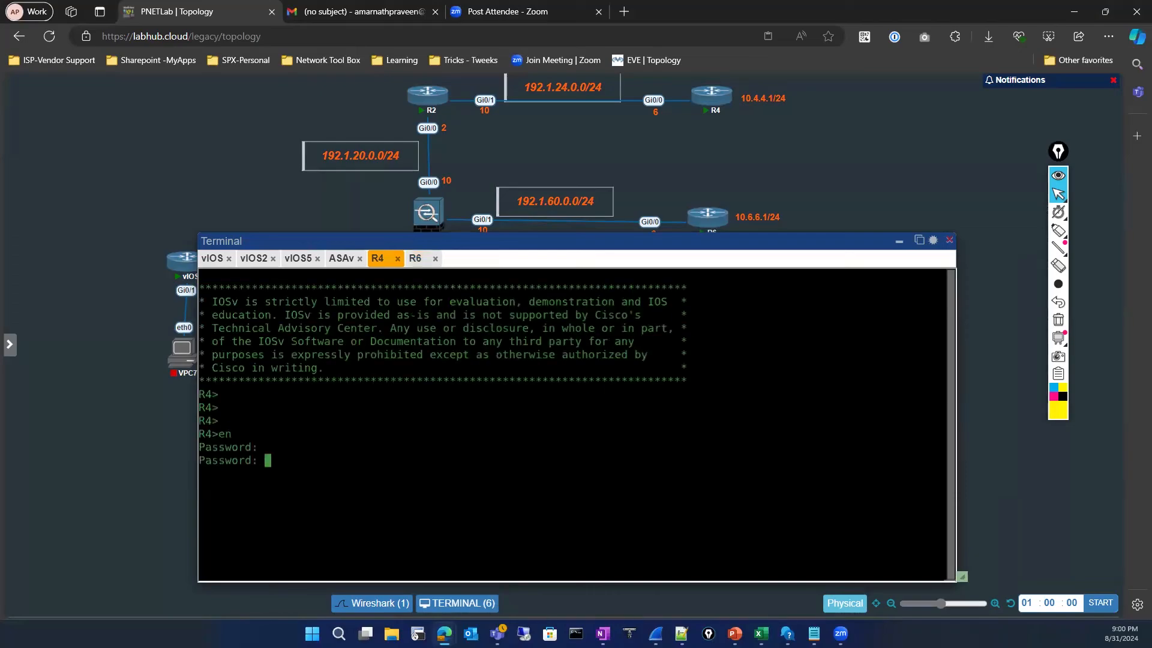
pyautogui.press('Return')
pyautogui.press('Return')
# Step: Display the vty section of the running configuration on R4
pyautogui.write('sho')
pyautogui.press('Tab')
pyautogui.write('run')
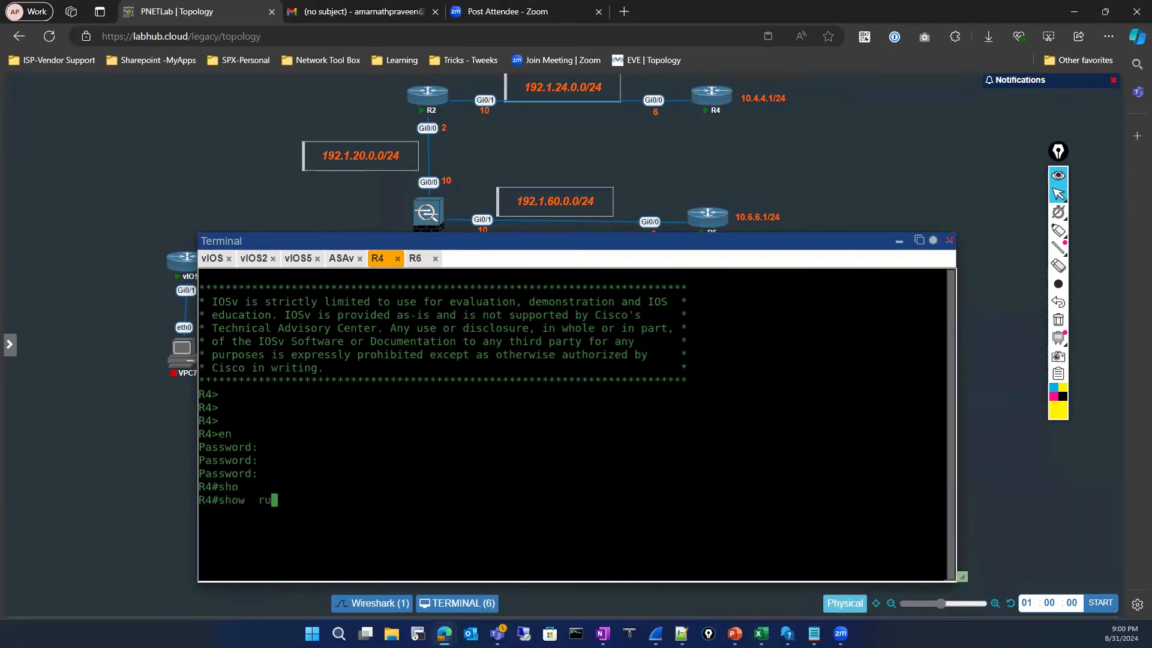
pyautogui.press('Tab')
pyautogui.write('| se')
pyautogui.press('Tab')
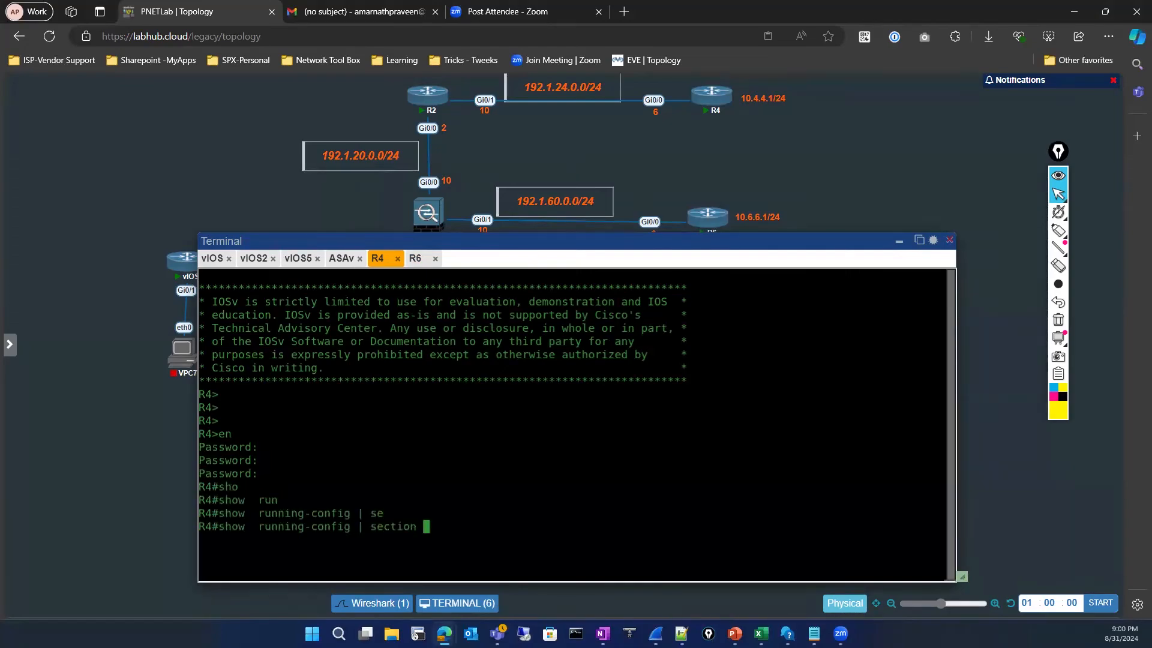
pyautogui.write('vty')
pyautogui.press('Return')
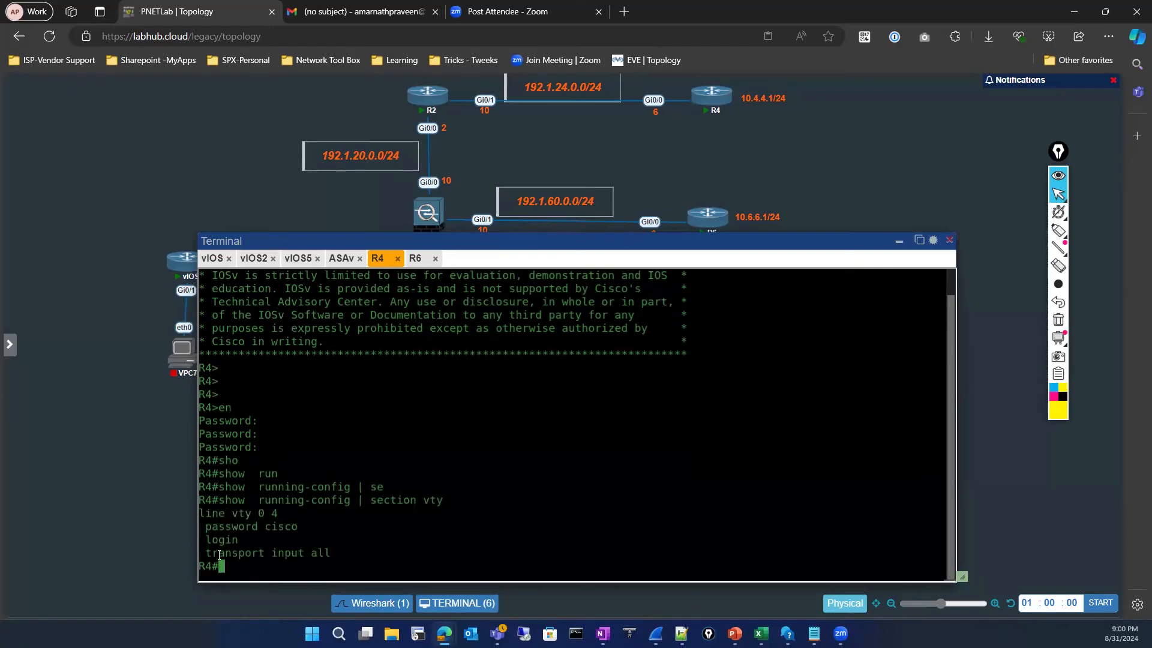
# Step: List R4's interfaces and IP addresses with show ip interface brief and highlight the Loopback1 address
pyautogui.moveTo(220, 554); pyautogui.dragTo(331, 553)
pyautogui.click(363, 530)
pyautogui.write('sh ip int')
pyautogui.press('Tab')
pyautogui.write('br')
pyautogui.press('Tab')
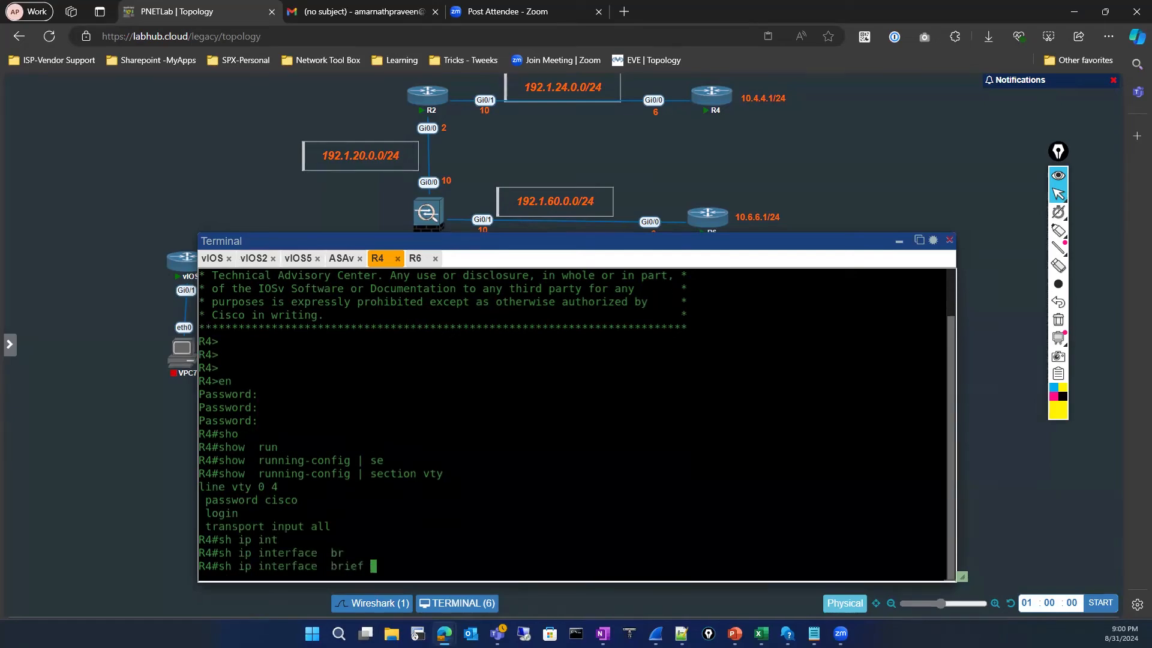
pyautogui.press('Return')
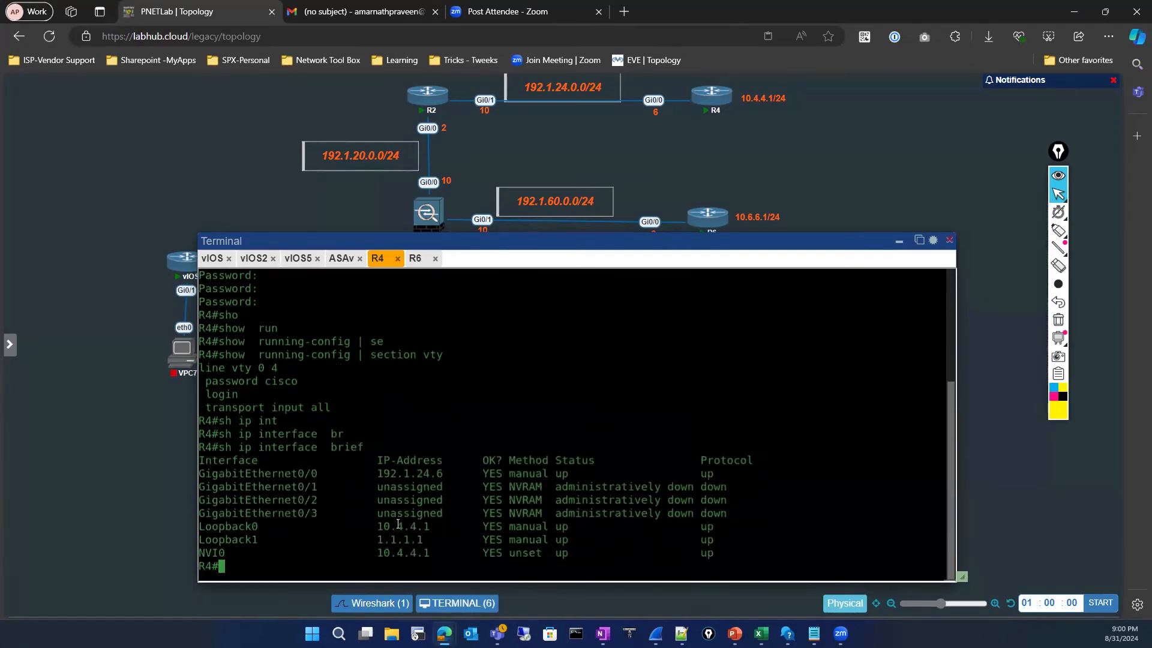
pyautogui.doubleClick(428, 524)
pyautogui.moveTo(371, 539); pyautogui.dragTo(421, 537)
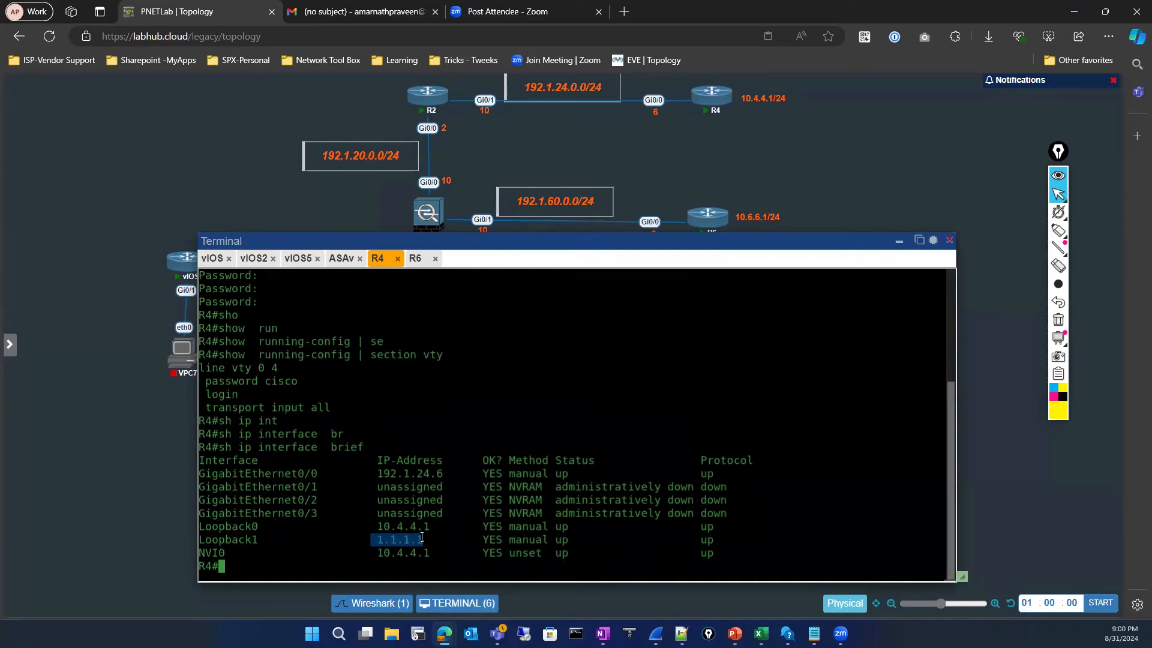
# Step: Bring up the R6 console, move the terminal clear of R6, and sketch the traffic path from R6 through ASAv to R4
pyautogui.click(417, 262)
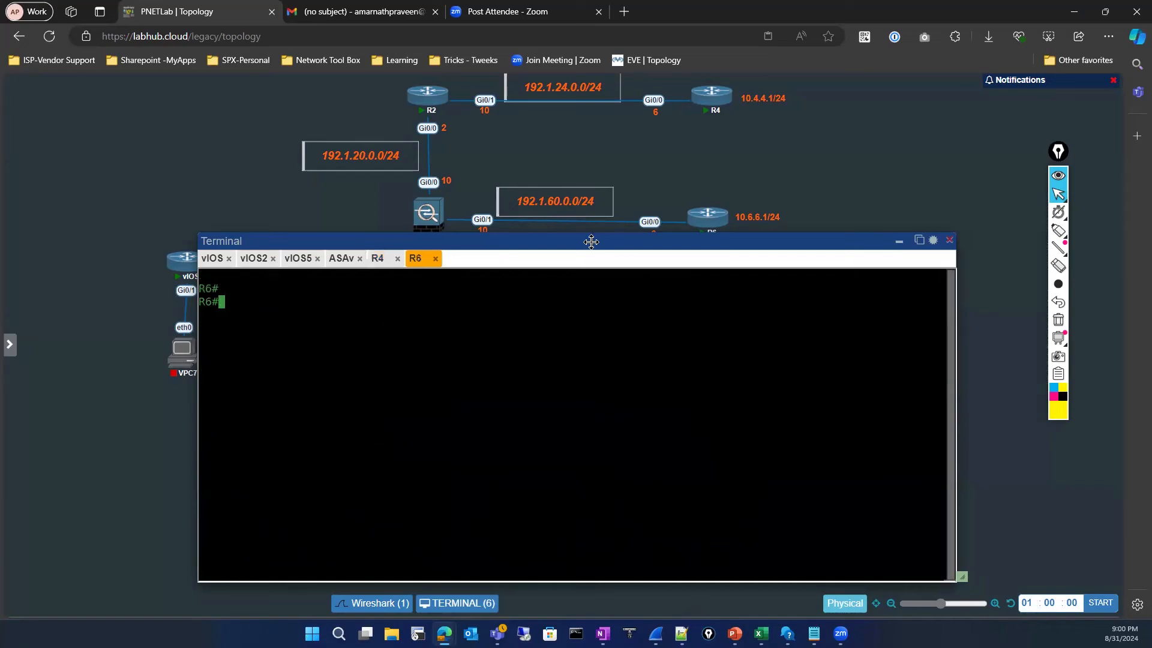
pyautogui.moveTo(591, 240); pyautogui.dragTo(579, 328)
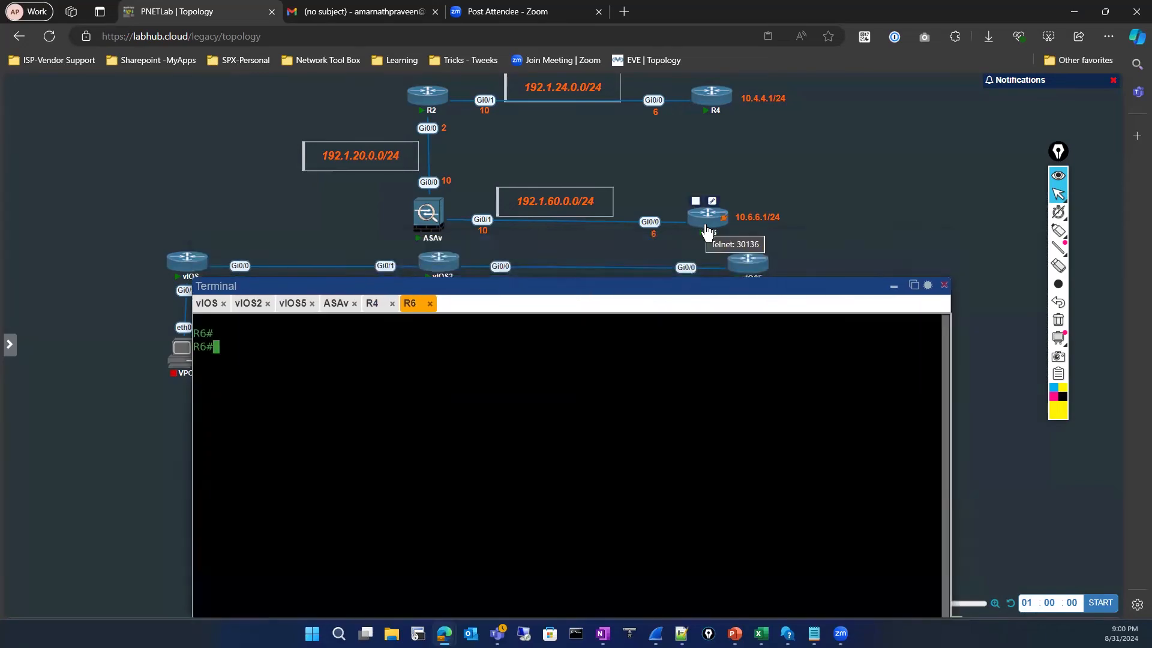
pyautogui.click(1058, 231)
pyautogui.moveTo(727, 188)
pyautogui.mouseDown()
pyautogui.moveTo(651, 222)
pyautogui.moveTo(666, 117)
pyautogui.moveTo(690, 108)
pyautogui.moveTo(678, 128)
pyautogui.mouseUp()
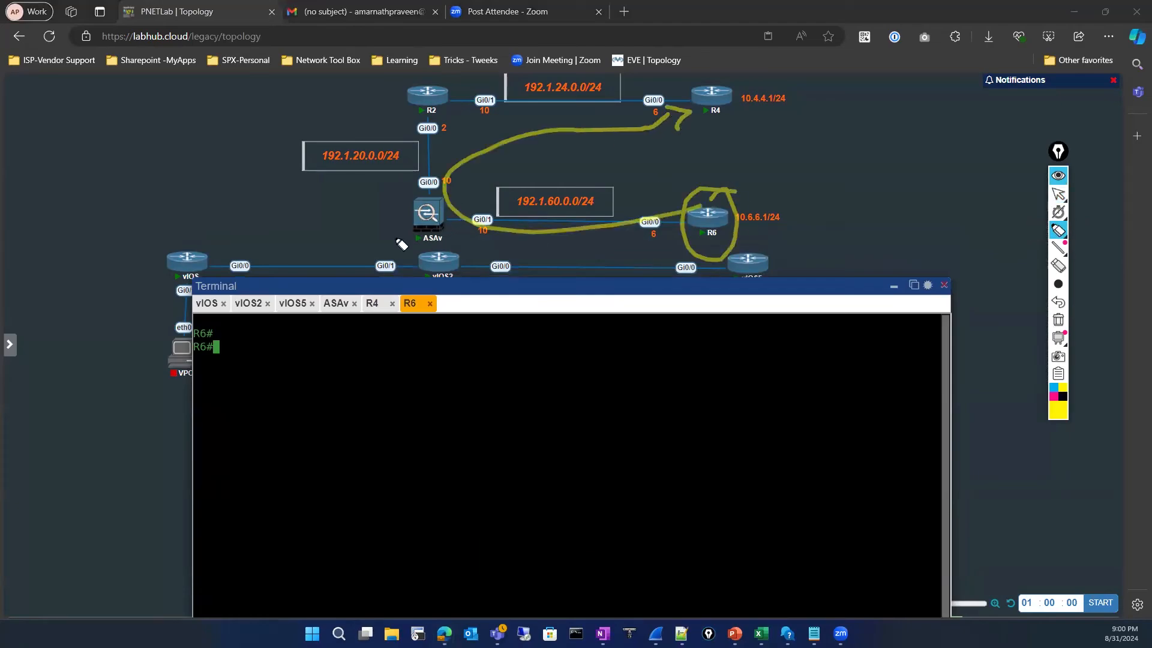
pyautogui.click(1058, 194)
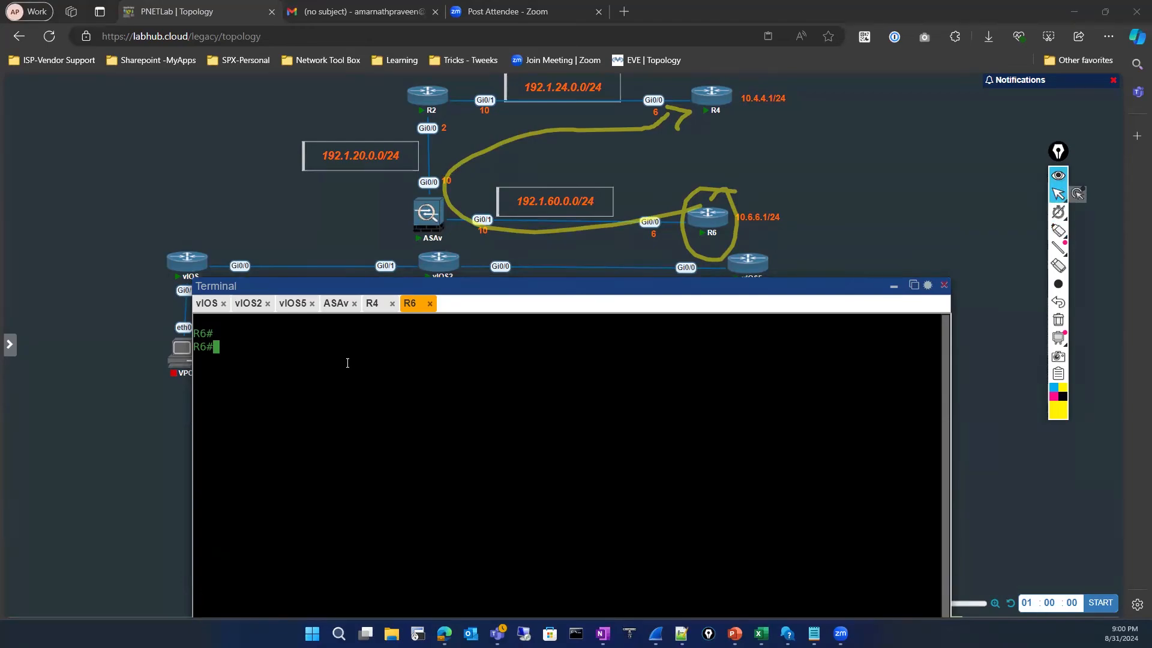
pyautogui.click(348, 362)
pyautogui.write('sho')
pyautogui.press('Return')
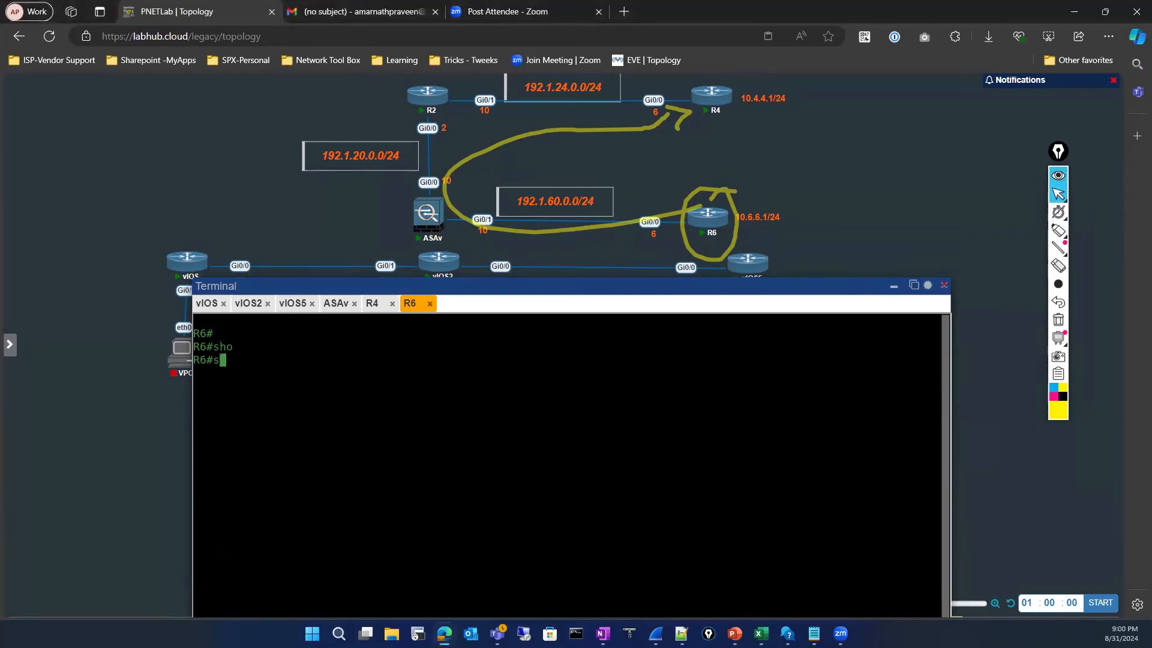
pyautogui.write('tel')
pyautogui.press('Tab')
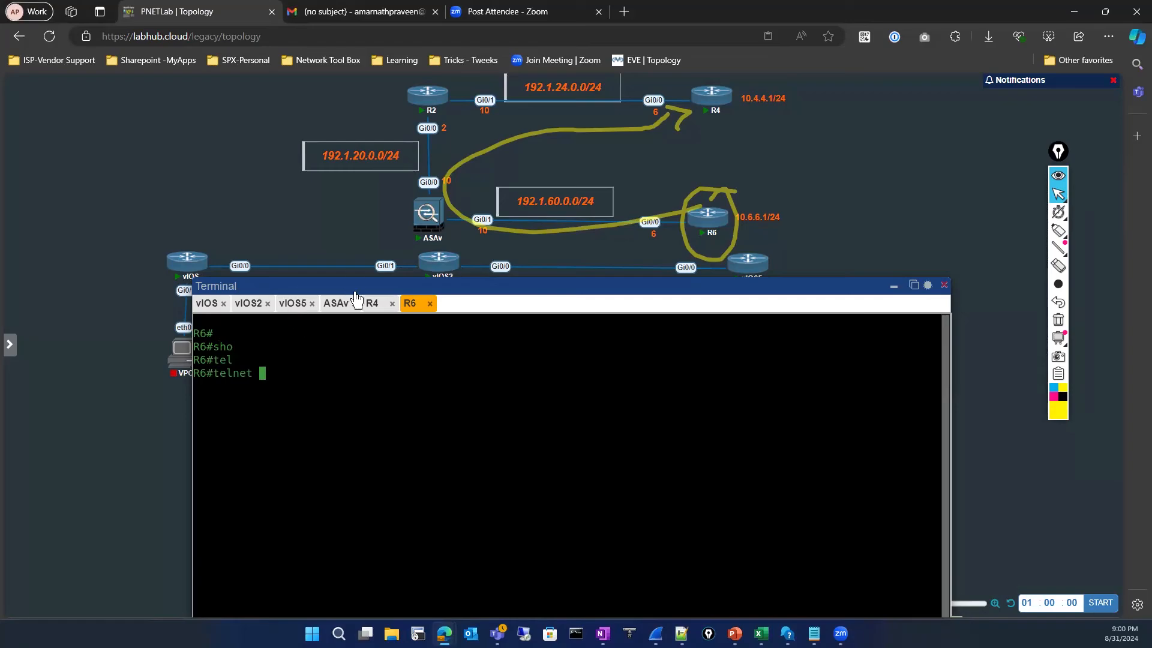
# Step: Check R4's loopback address, discard the pending telnet command on R6, and ping 1.1.1.1 from R6
pyautogui.click(380, 307)
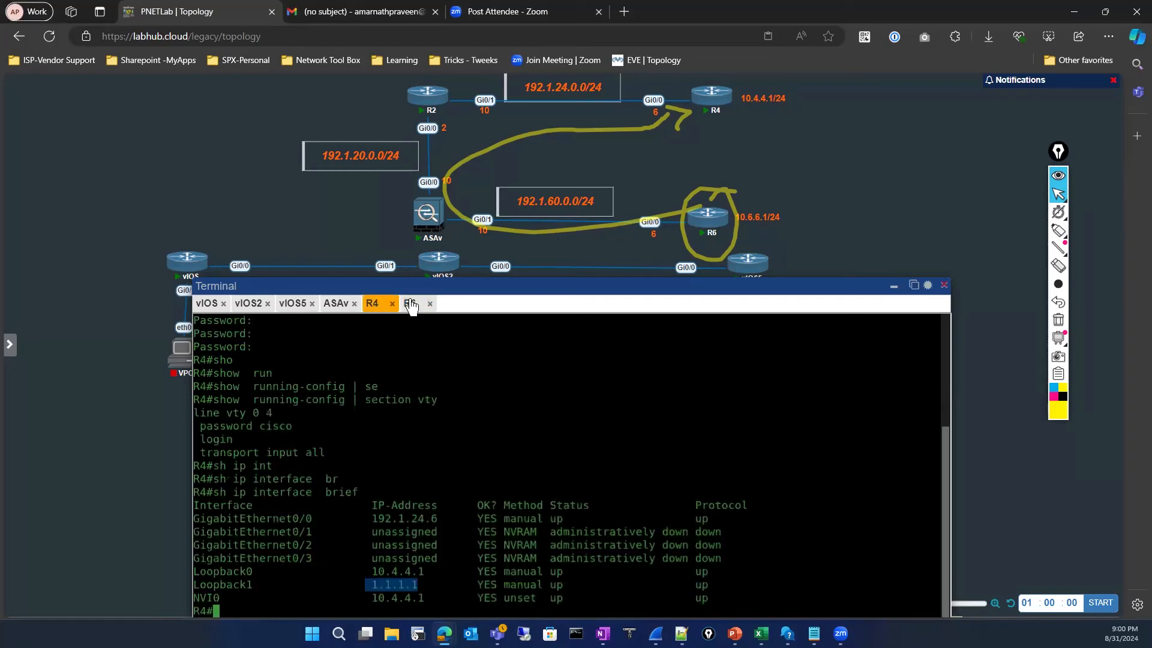
pyautogui.click(410, 303)
pyautogui.press('BackSpace')
pyautogui.press('BackSpace')
pyautogui.press('BackSpace')
pyautogui.press('BackSpace')
pyautogui.press('BackSpace')
pyautogui.press('BackSpace')
pyautogui.press('BackSpace')
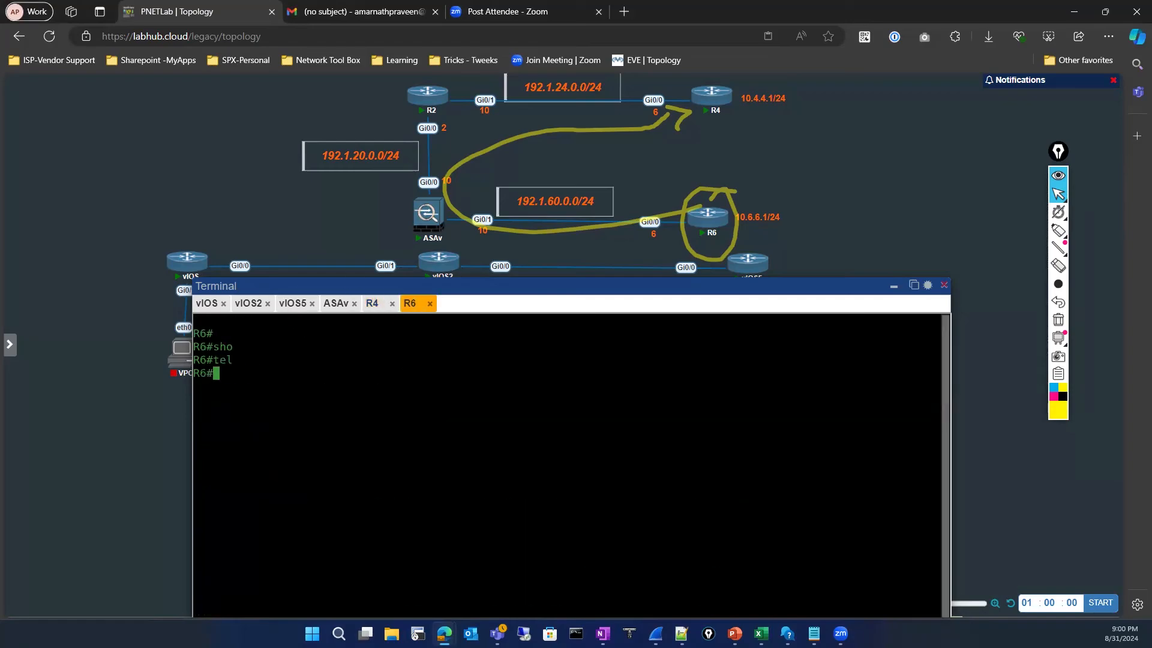
pyautogui.write('ping 1.1.1.1')
pyautogui.press('Return')
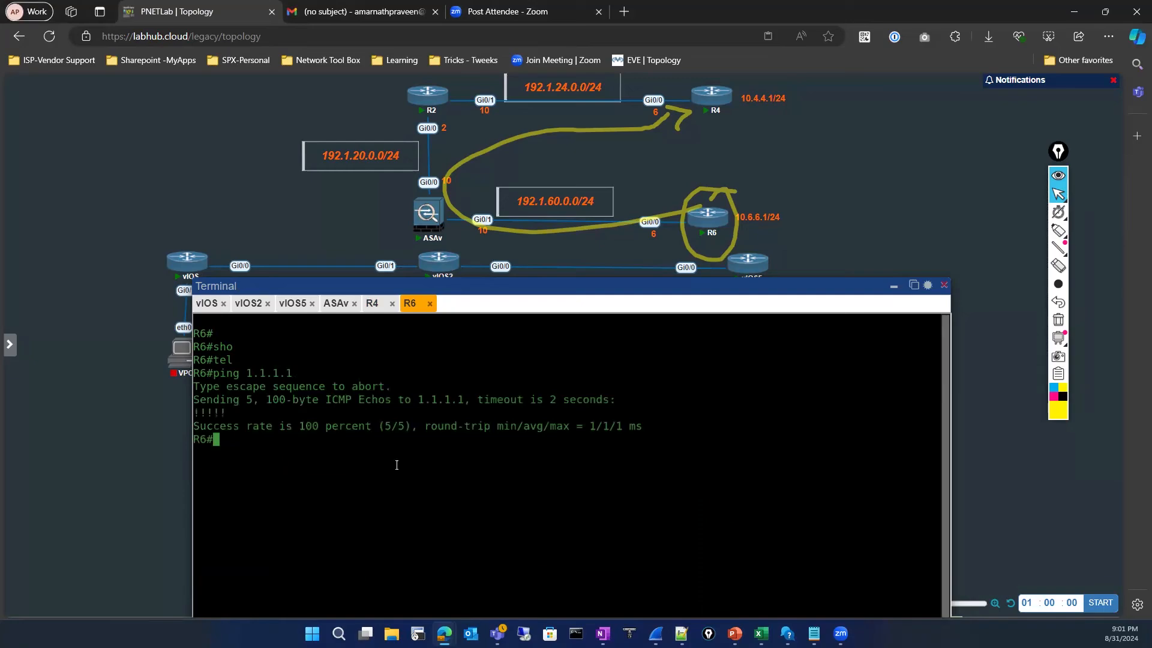
# Step: Try to open a Telnet session from R6 to 1.1.1.1
pyautogui.write('te')
pyautogui.press('Tab')
pyautogui.write('l')
pyautogui.press('Tab')
pyautogui.write('net')
pyautogui.press('Tab')
pyautogui.press('BackSpace')
pyautogui.press('BackSpace')
pyautogui.press('BackSpace')
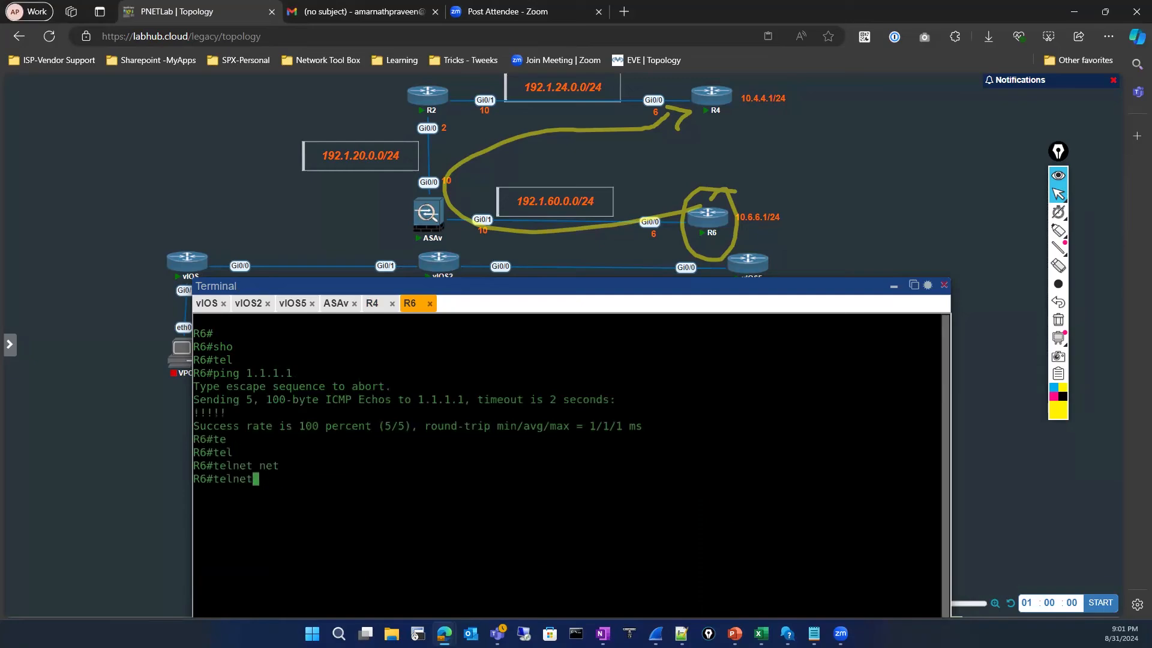
pyautogui.write('1.1.1.1')
pyautogui.press('Return')
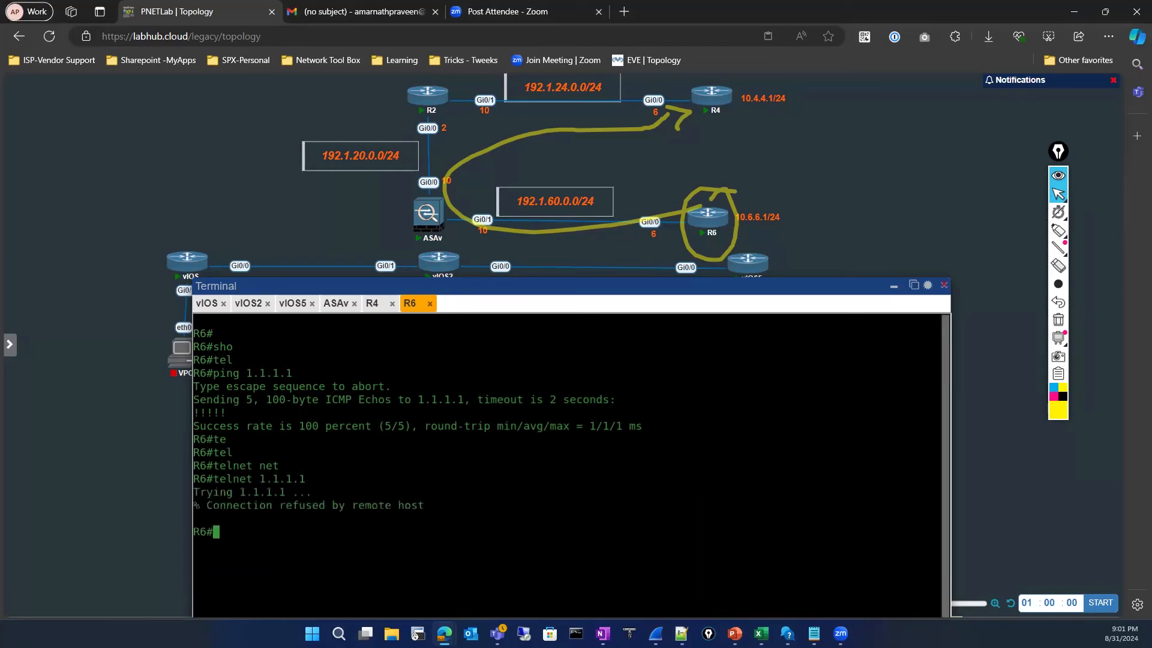
pyautogui.press('Up')
pyautogui.write('so')
pyautogui.press('Tab')
pyautogui.press('BackSpace')
pyautogui.press('BackSpace')
pyautogui.press('BackSpace')
pyautogui.press('BackSpace')
pyautogui.press('BackSpace')
pyautogui.press('BackSpace')
pyautogui.press('BackSpace')
pyautogui.press('BackSpace')
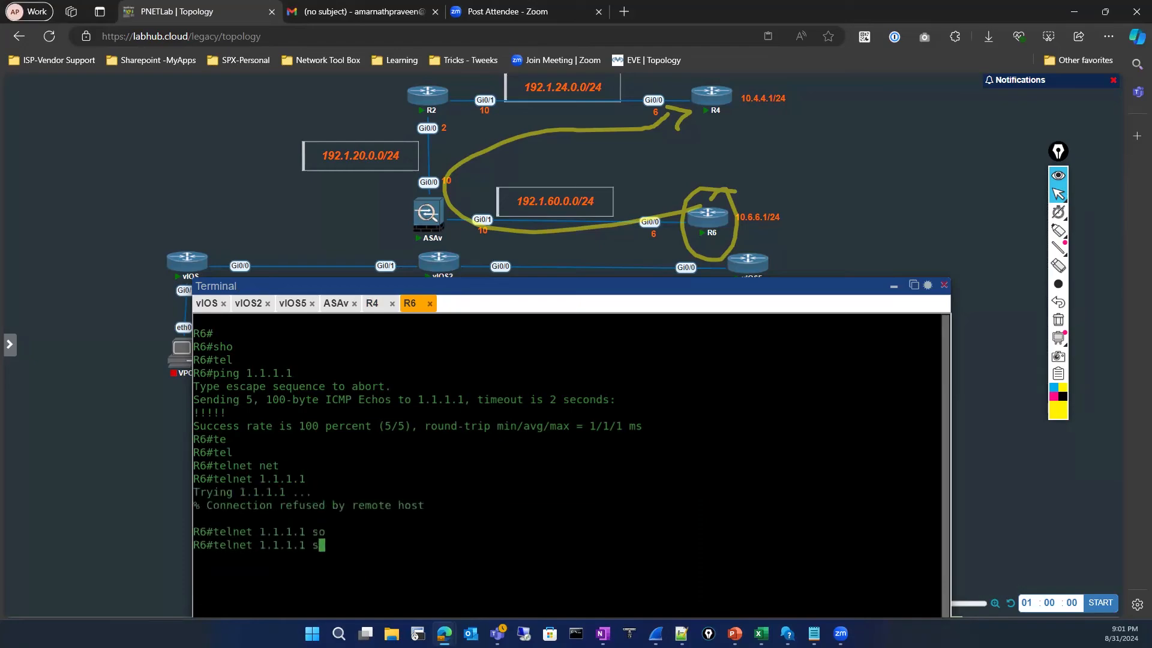
pyautogui.press('BackSpace')
pyautogui.press('BackSpace')
pyautogui.press('BackSpace')
pyautogui.press('BackSpace')
pyautogui.press('BackSpace')
pyautogui.press('BackSpace')
pyautogui.press('BackSpace')
pyautogui.press('BackSpace')
pyautogui.press('BackSpace')
# Step: Look up R4's GigabitEthernet0/0 address and open a Telnet session to 192.1.24.6 from R6
pyautogui.click(372, 303)
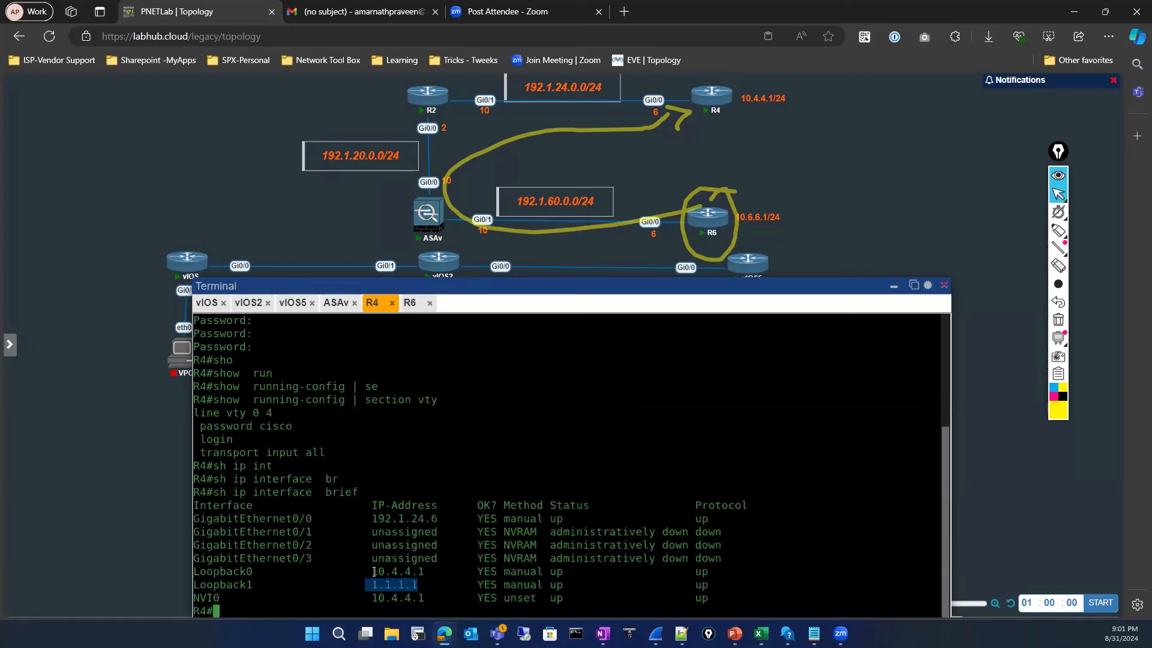
pyautogui.moveTo(373, 518); pyautogui.dragTo(438, 518)
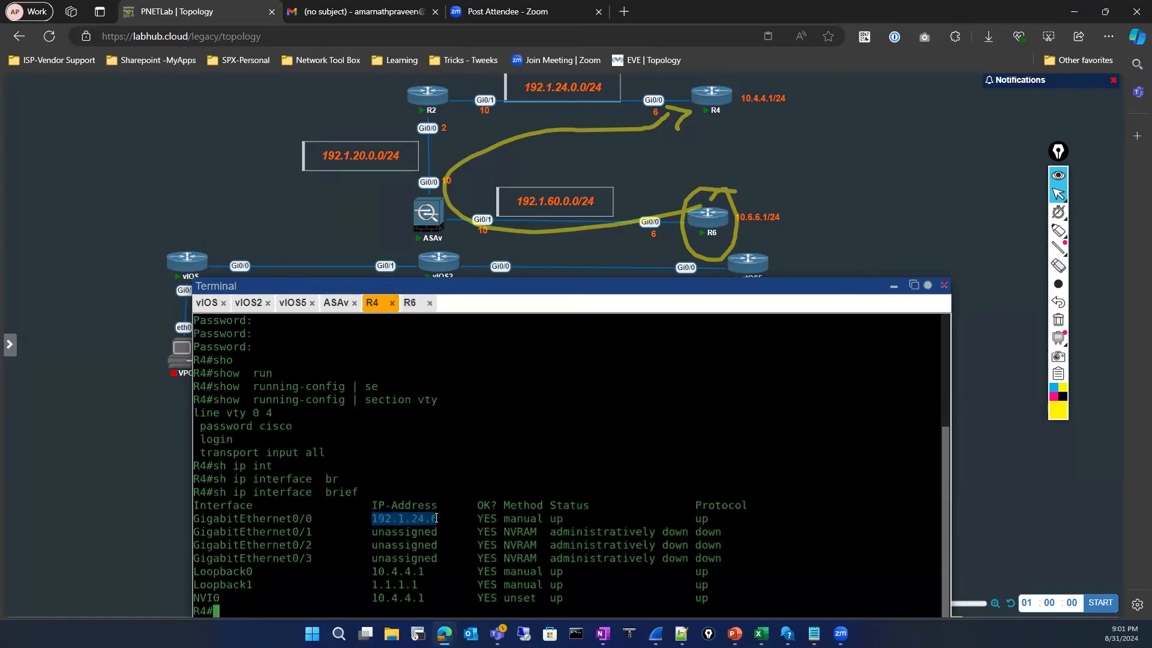
pyautogui.click(410, 304)
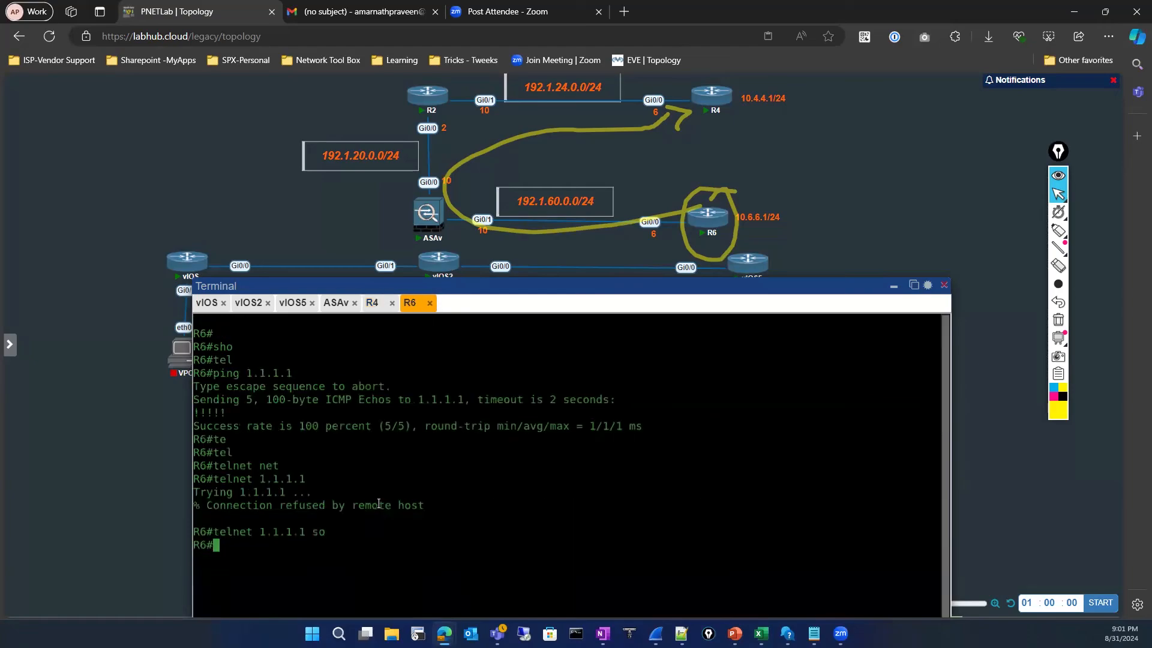
pyautogui.write('telnet')
pyautogui.press('Tab')
pyautogui.write('192.1.24.6')
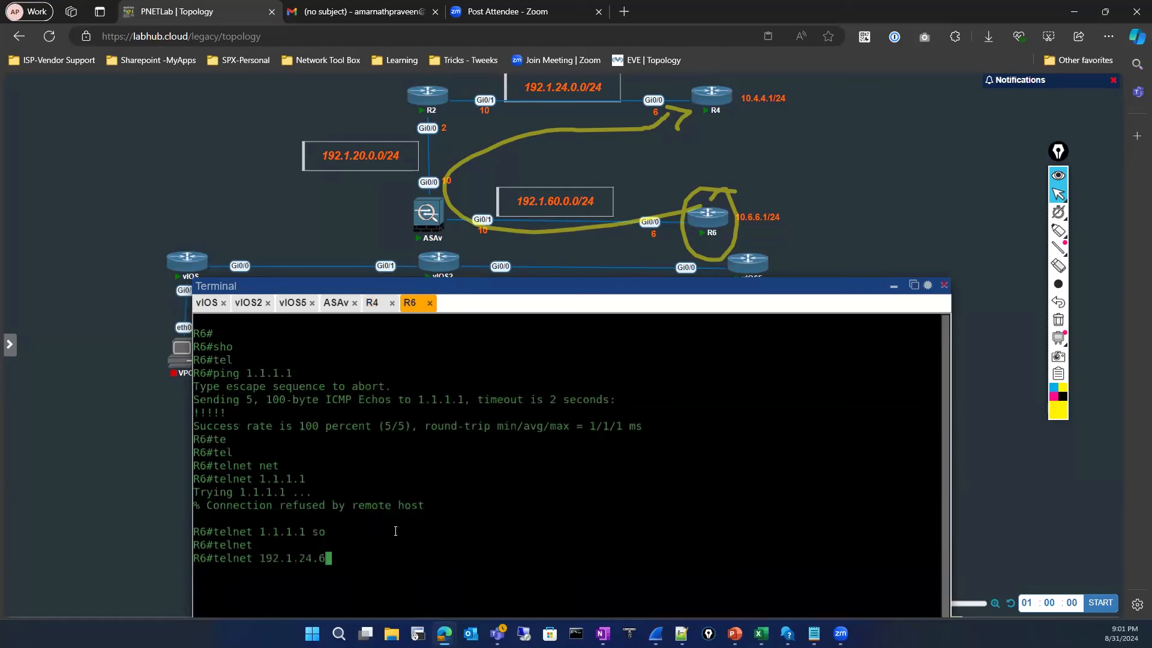
pyautogui.press('Return')
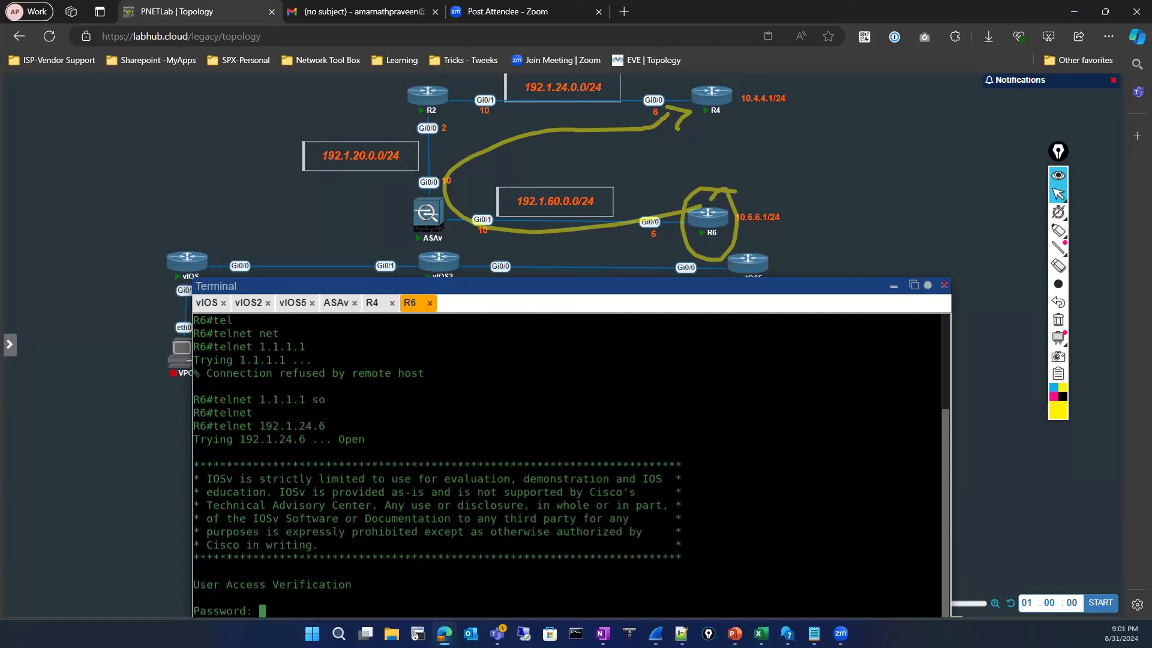
# Step: Log in to R4 over Telnet with the access password and enter privileged EXEC mode with the enable password
pyautogui.press('Return')
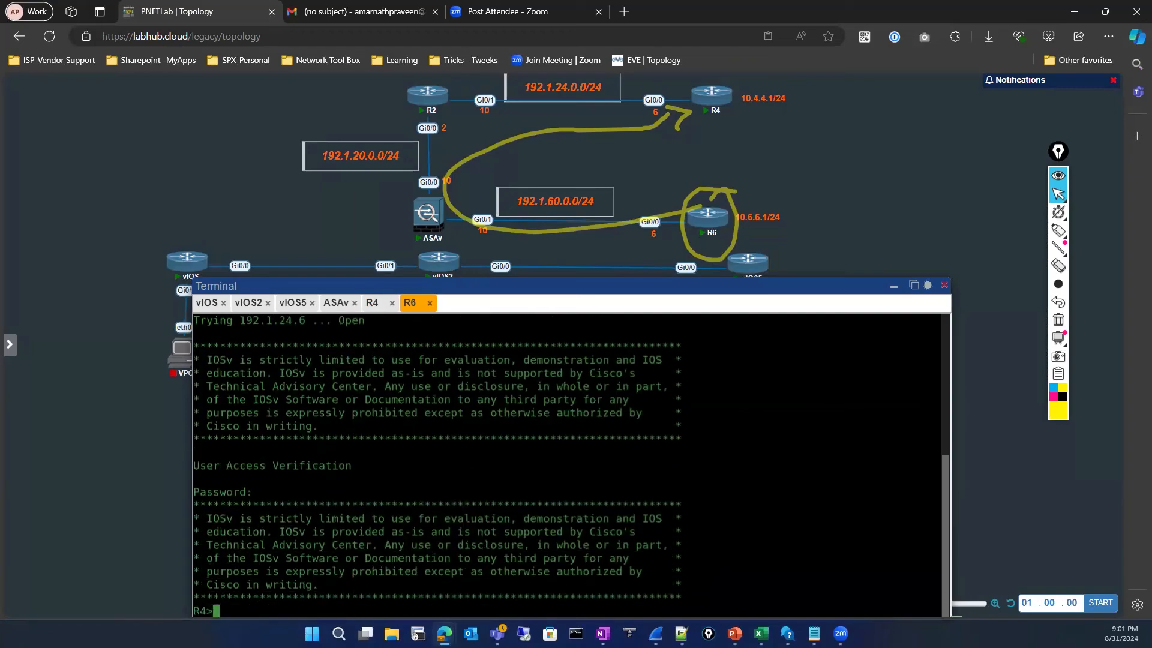
pyautogui.write('en')
pyautogui.press('Return')
pyautogui.press('Return')
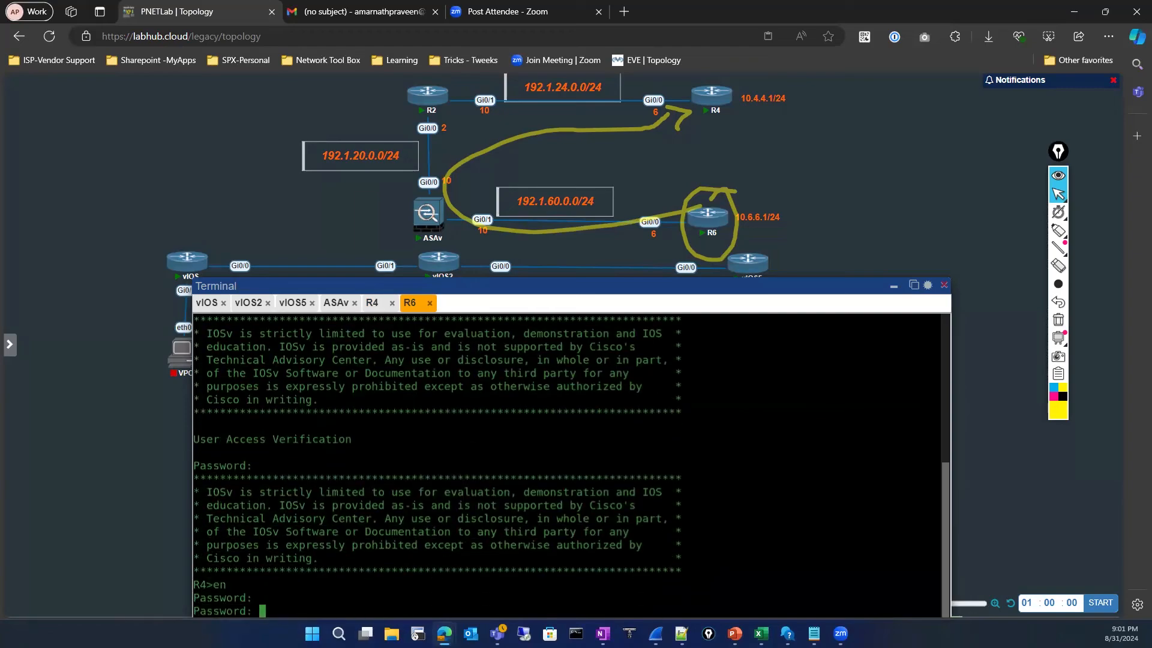
pyautogui.press('Return')
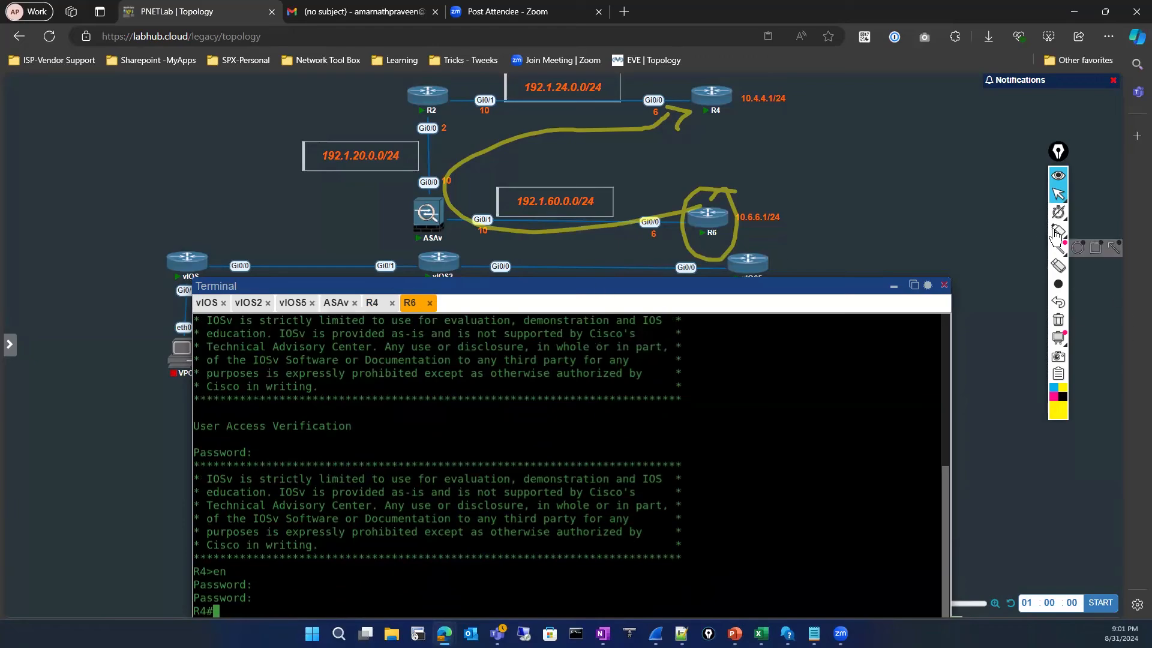
# Step: Display the active connections on the ASAv console with show conn
pyautogui.click(330, 304)
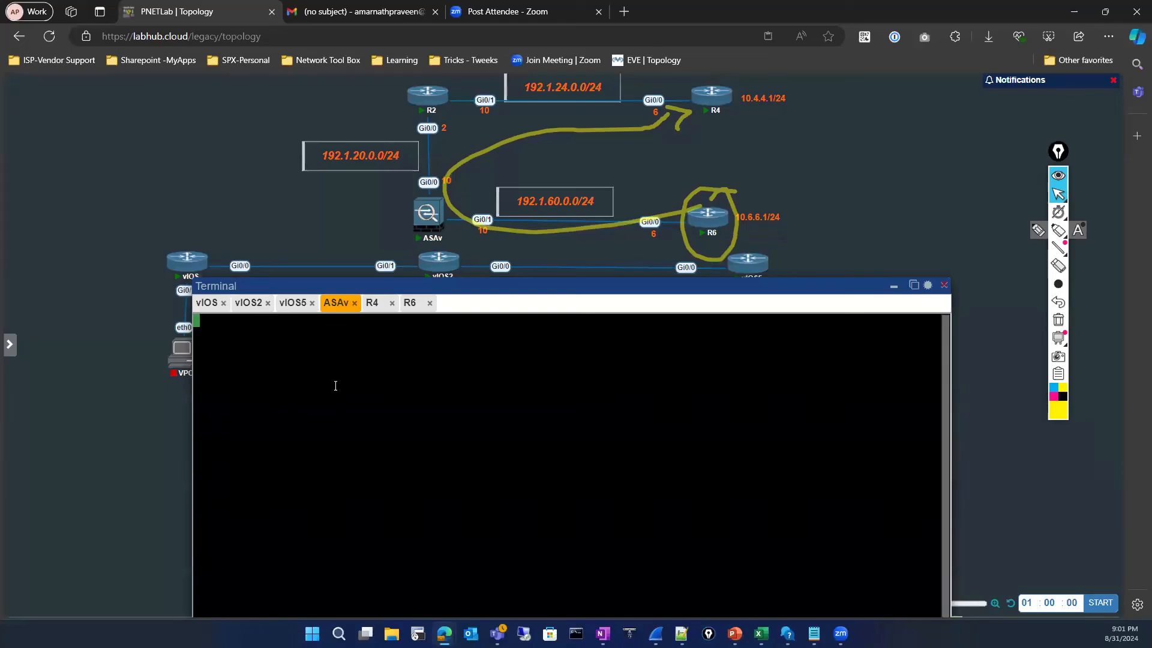
pyautogui.press('Return')
pyautogui.press('Return')
pyautogui.write('sho')
pyautogui.press('Tab')
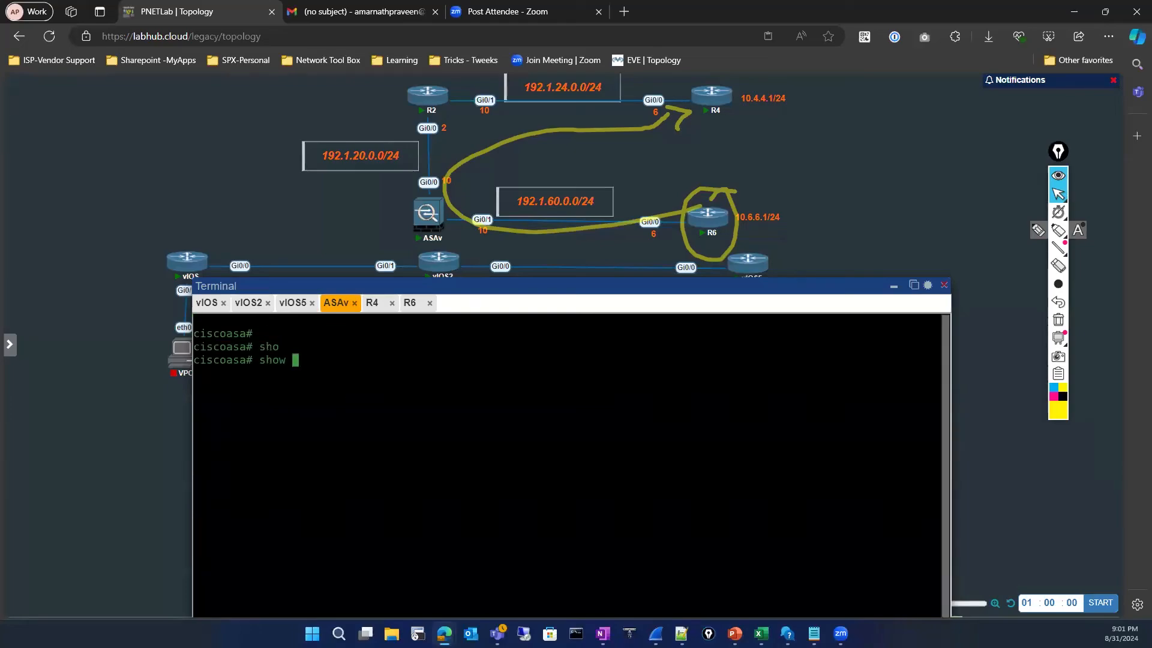
pyautogui.write('conn')
pyautogui.press('Tab')
pyautogui.press('Return')
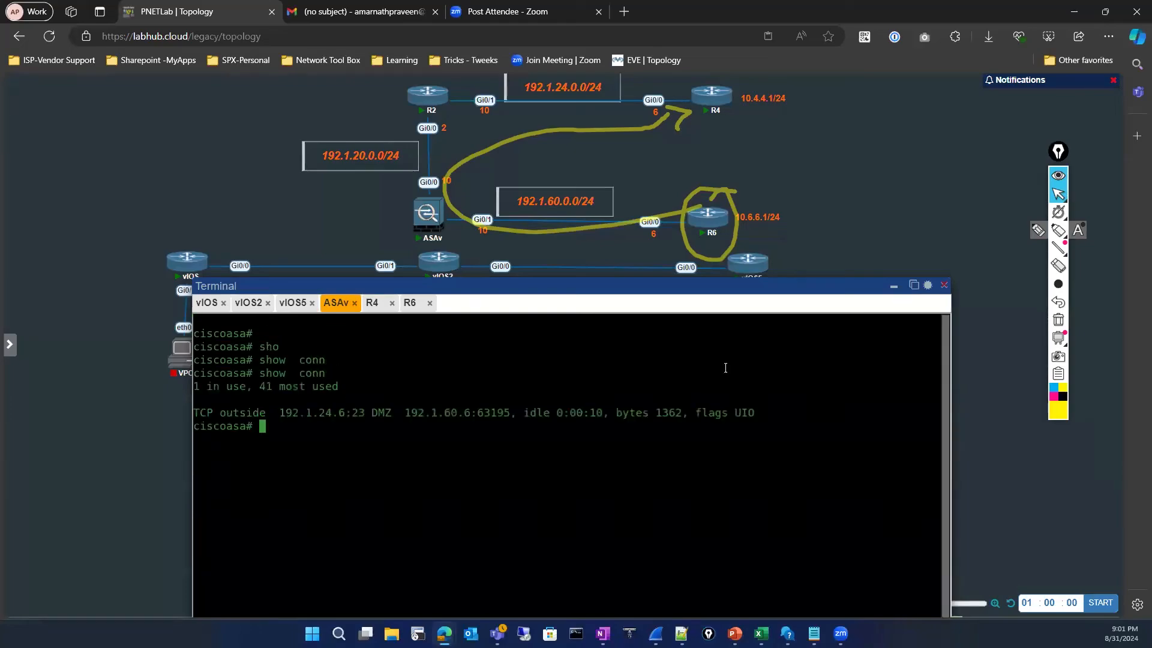
# Step: Mark the TCP connection entry with ticks, circle destination port 23, and annotate R4 in the topology with 23 and an arrow
pyautogui.click(1058, 233)
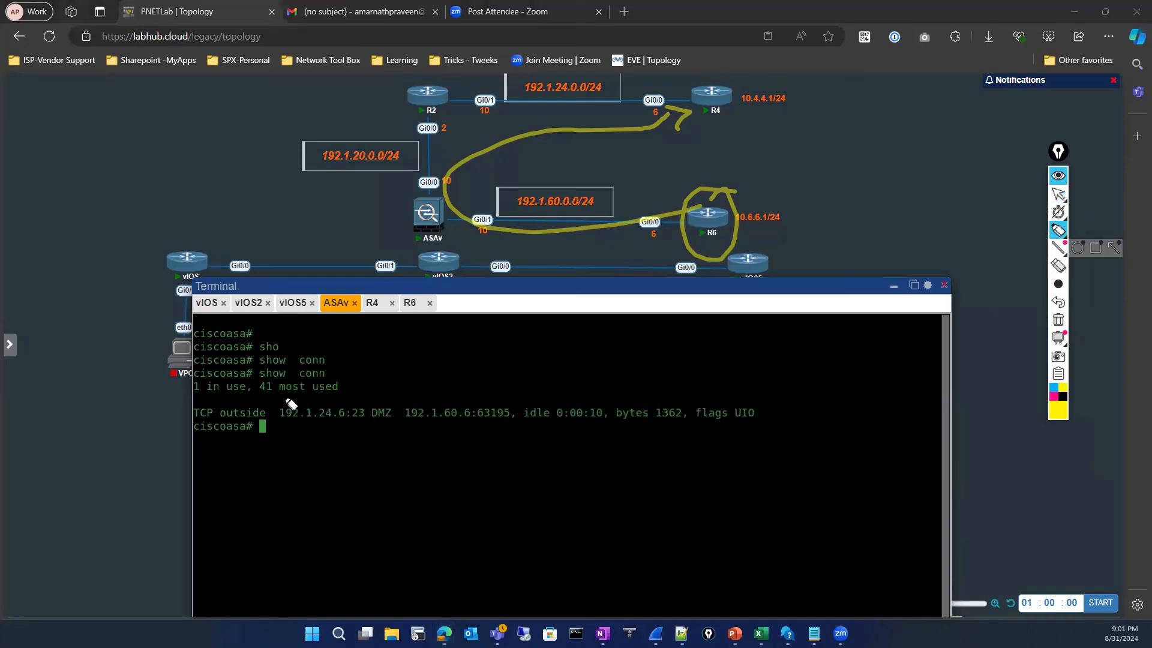
pyautogui.moveTo(259, 406); pyautogui.dragTo(373, 367)
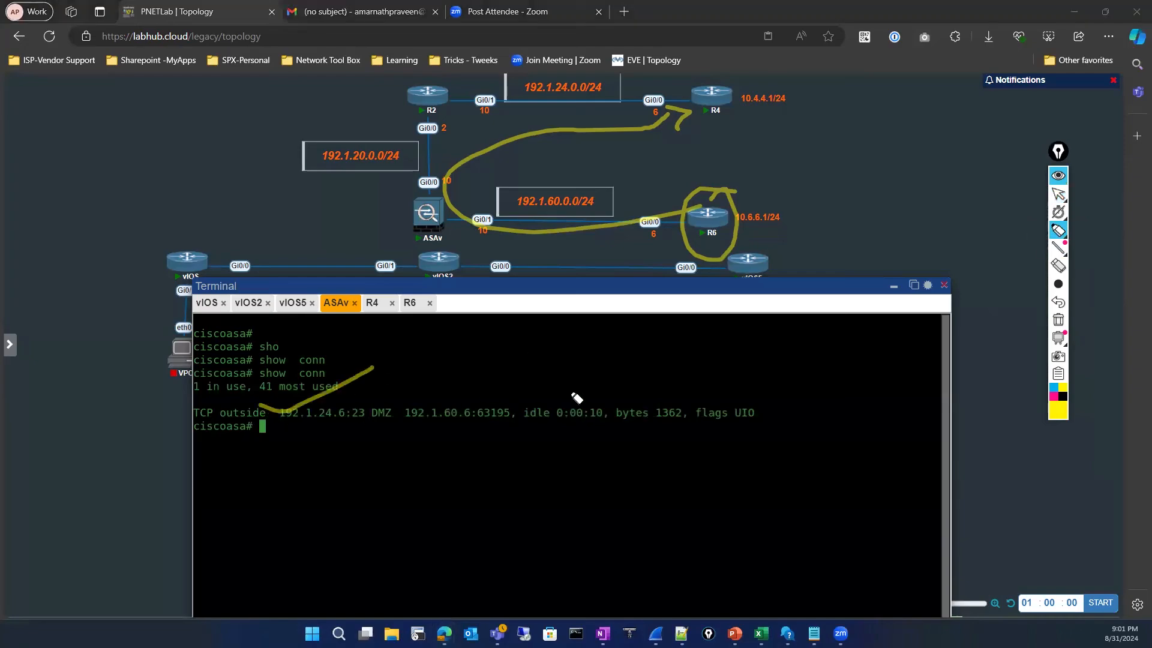
pyautogui.moveTo(570, 391); pyautogui.dragTo(719, 355)
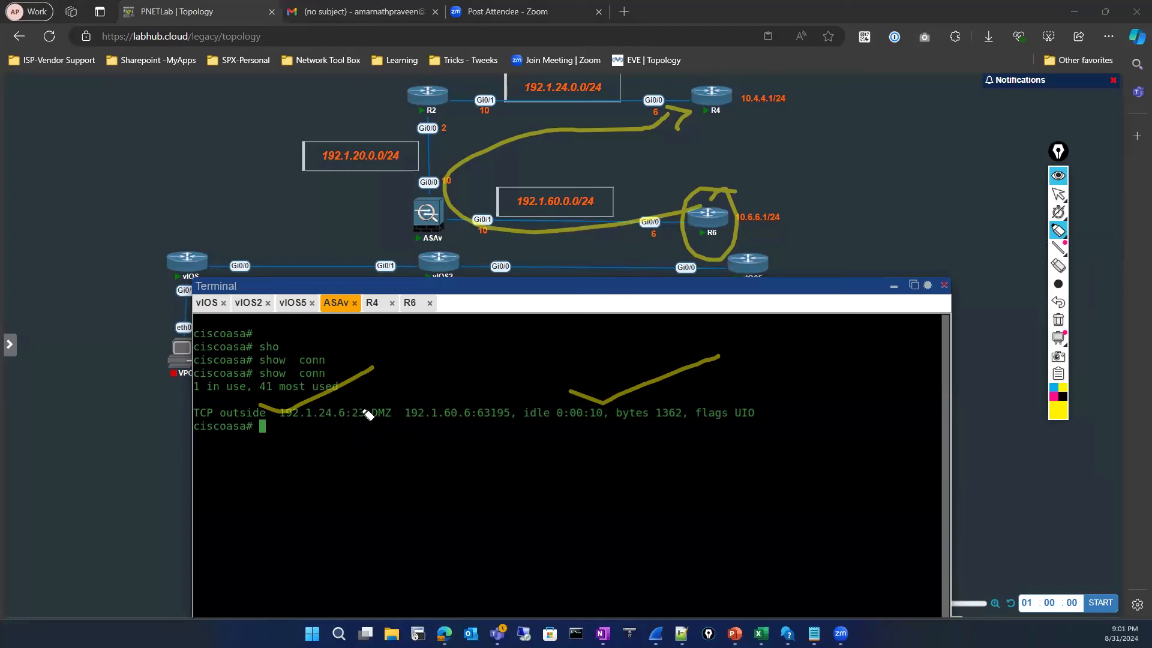
pyautogui.moveTo(364, 403)
pyautogui.mouseDown()
pyautogui.moveTo(366, 426)
pyautogui.moveTo(363, 402)
pyautogui.mouseUp()
pyautogui.moveTo(721, 127)
pyautogui.mouseDown()
pyautogui.moveTo(744, 133)
pyautogui.moveTo(737, 143)
pyautogui.moveTo(712, 123)
pyautogui.mouseUp()
pyautogui.moveTo(587, 96)
pyautogui.mouseDown()
pyautogui.moveTo(686, 128)
pyautogui.moveTo(639, 132)
pyautogui.mouseUp()
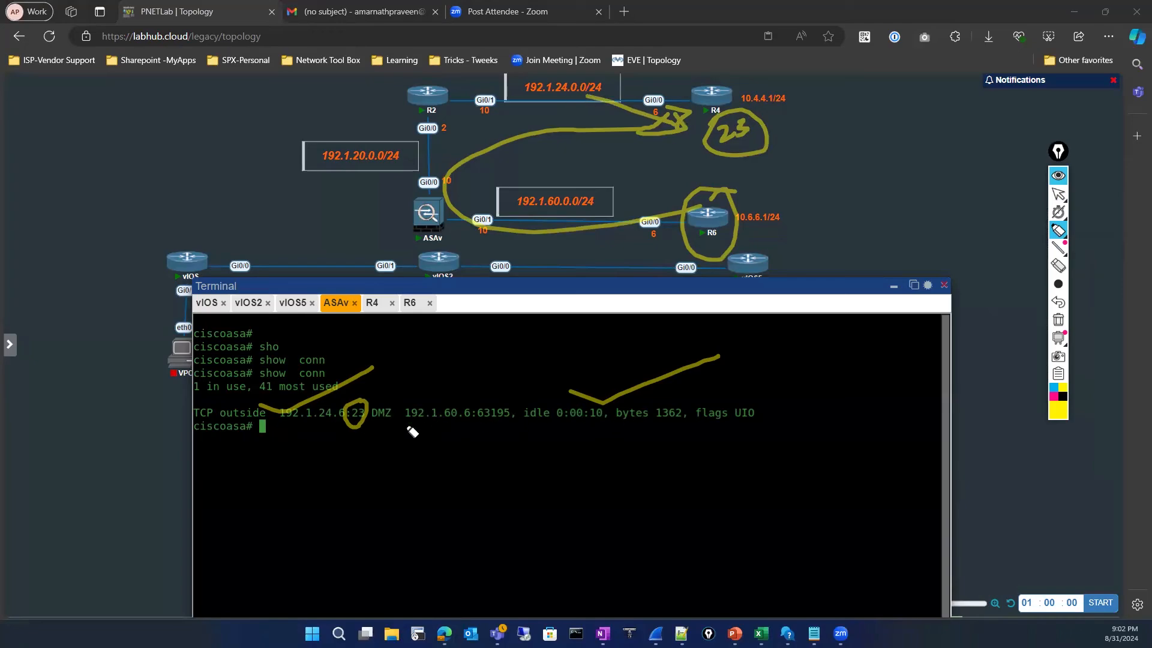
# Step: Circle the 192.1.60.6 source address and its port, mark R6 in the topology, and clear all annotations
pyautogui.moveTo(411, 429)
pyautogui.mouseDown()
pyautogui.moveTo(531, 434)
pyautogui.moveTo(441, 415)
pyautogui.mouseUp()
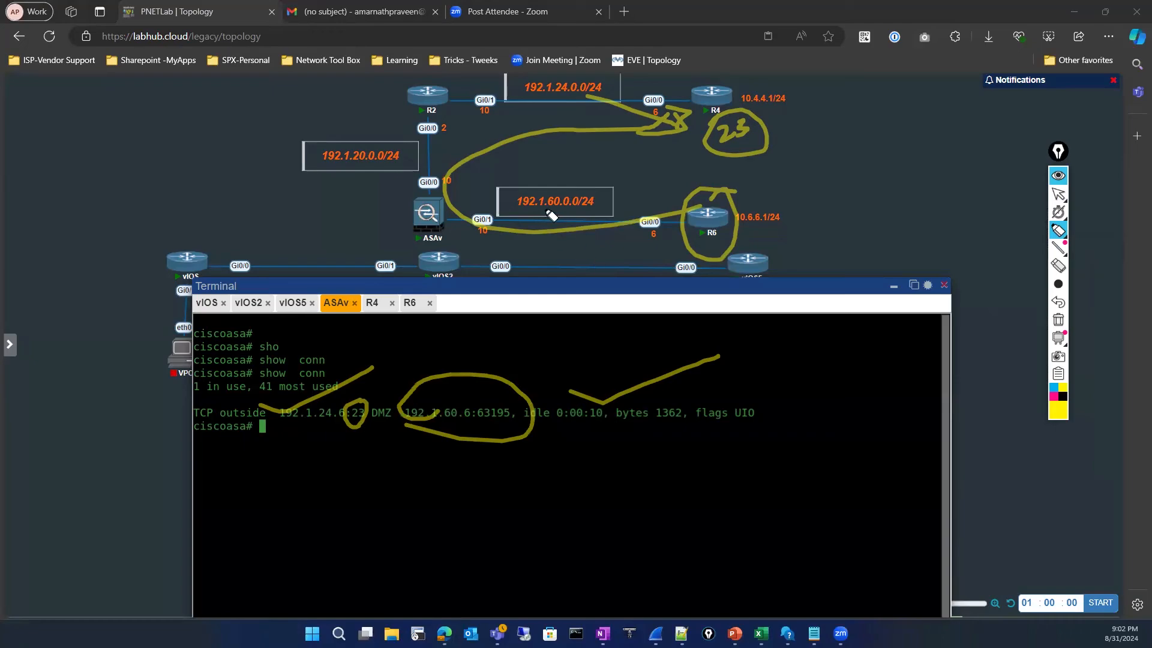
pyautogui.moveTo(726, 190); pyautogui.dragTo(733, 235)
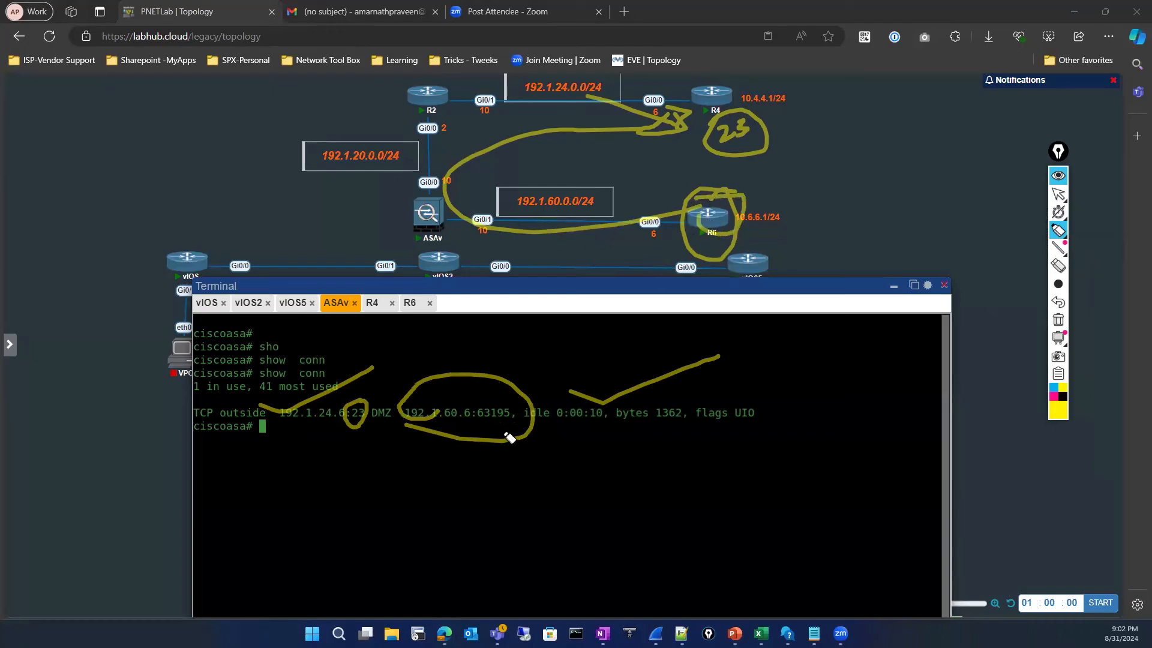
pyautogui.moveTo(496, 396); pyautogui.dragTo(474, 414)
pyautogui.moveTo(545, 422); pyautogui.dragTo(504, 416)
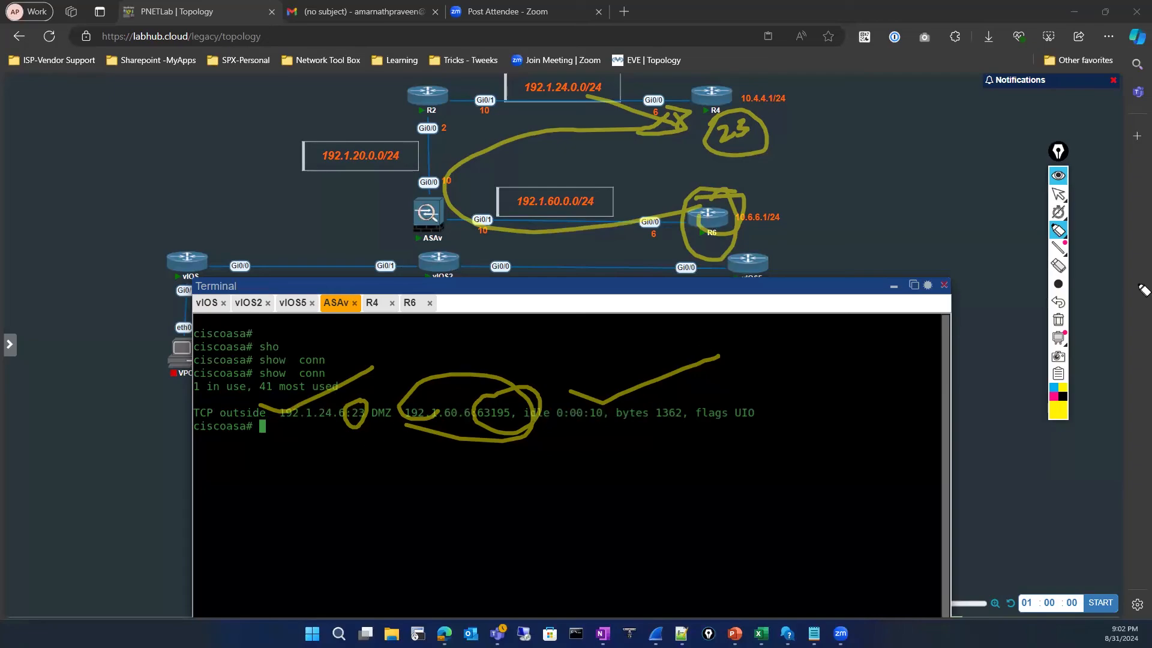
pyautogui.click(1058, 320)
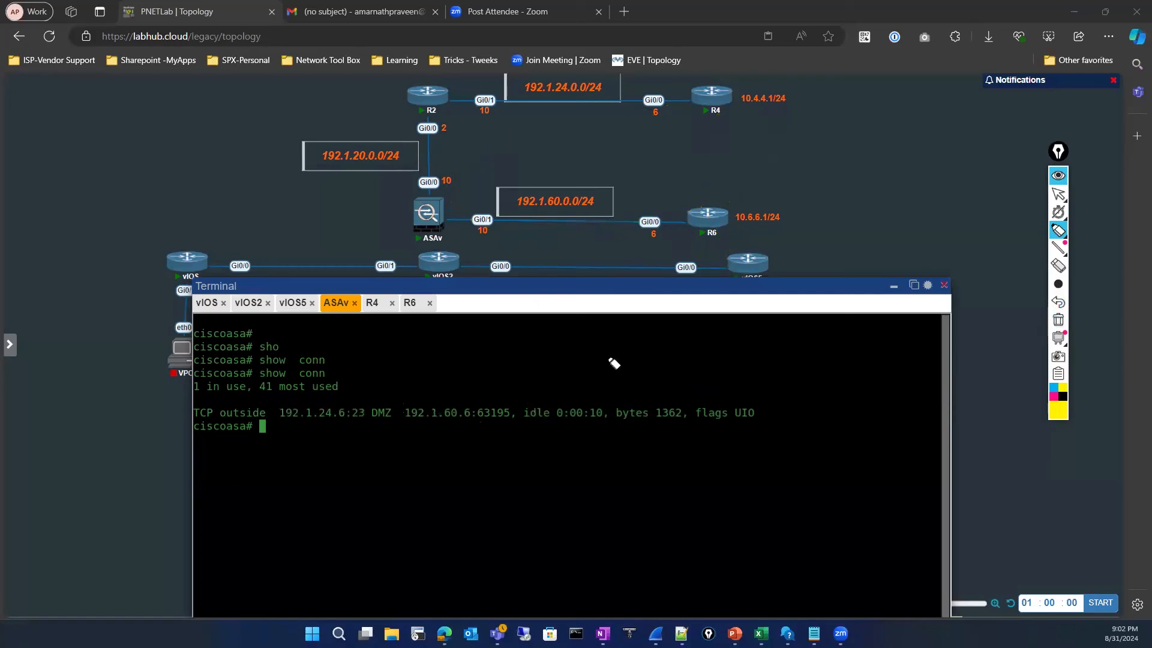
pyautogui.click(1058, 194)
# Step: Display all access lists on the ASAv console with sh access-list
pyautogui.click(318, 450)
pyautogui.write('sh ip a')
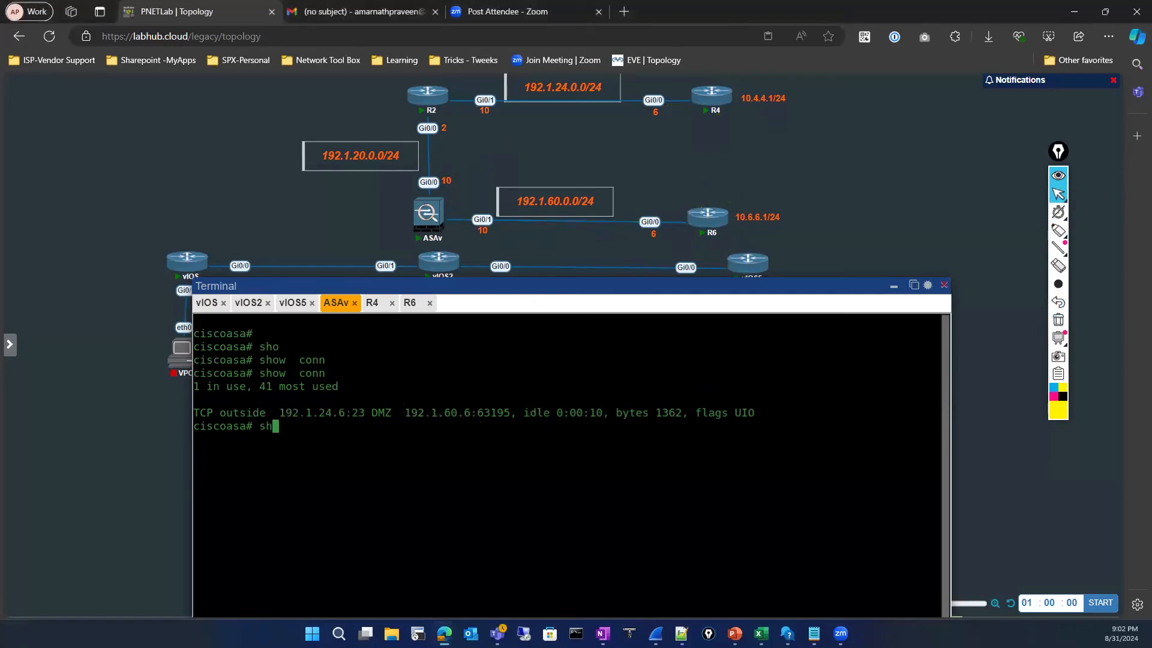
pyautogui.press('BackSpace')
pyautogui.press('BackSpace')
pyautogui.press('BackSpace')
pyautogui.press('BackSpace')
pyautogui.write('acce')
pyautogui.press('Tab')
pyautogui.press('Return')
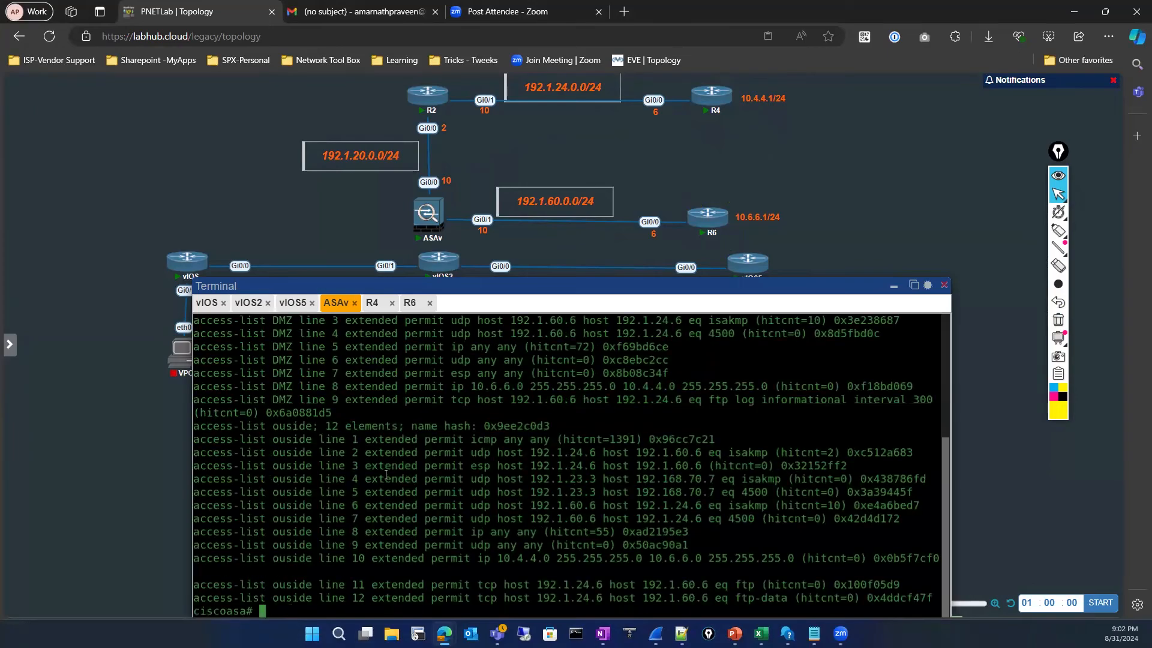
# Step: Display only the access list named ouside and highlight its line 8 permitting ip any any
pyautogui.press('Up')
pyautogui.moveTo(272, 586); pyautogui.dragTo(304, 584)
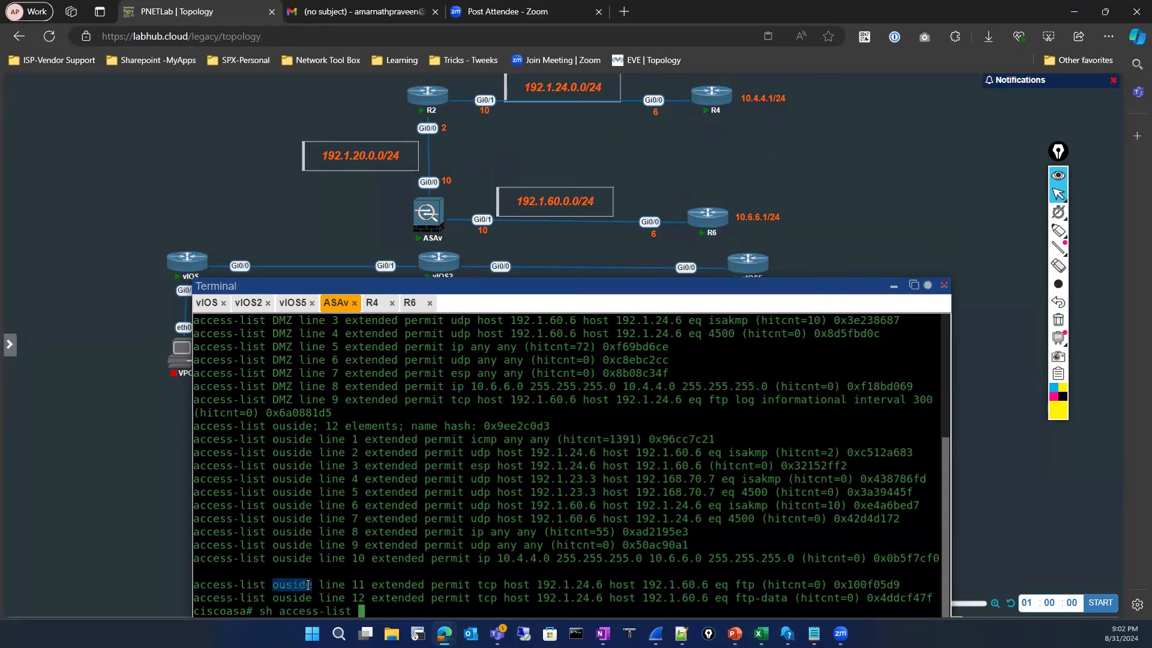
pyautogui.write('ouside')
pyautogui.press('Return')
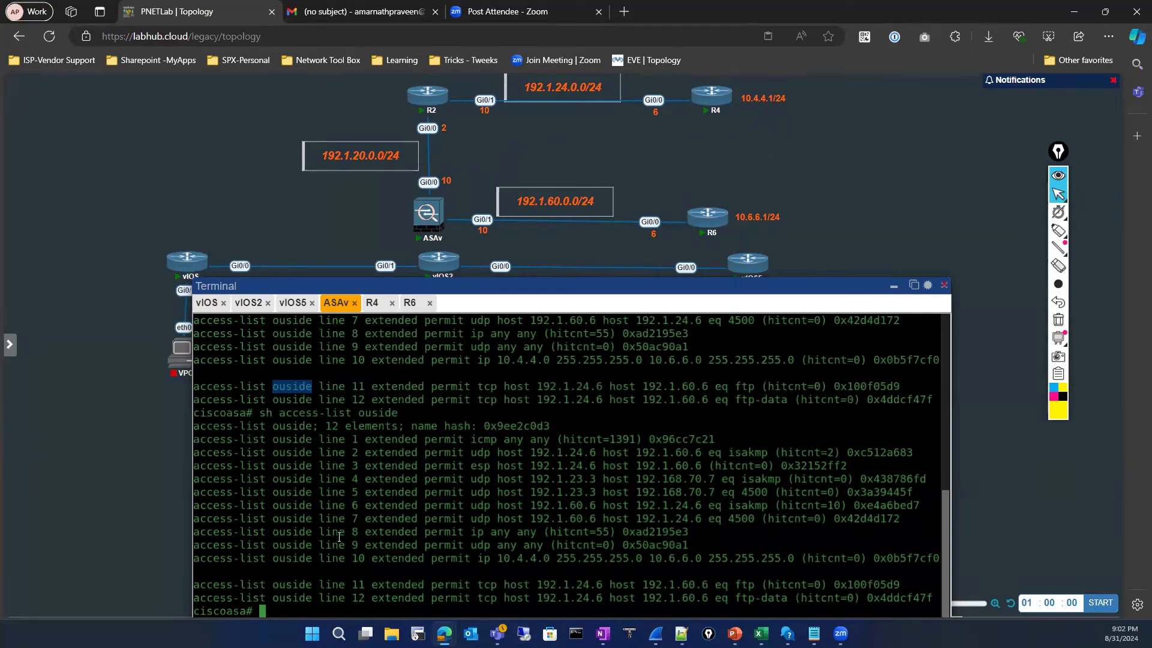
pyautogui.moveTo(206, 531); pyautogui.dragTo(676, 531)
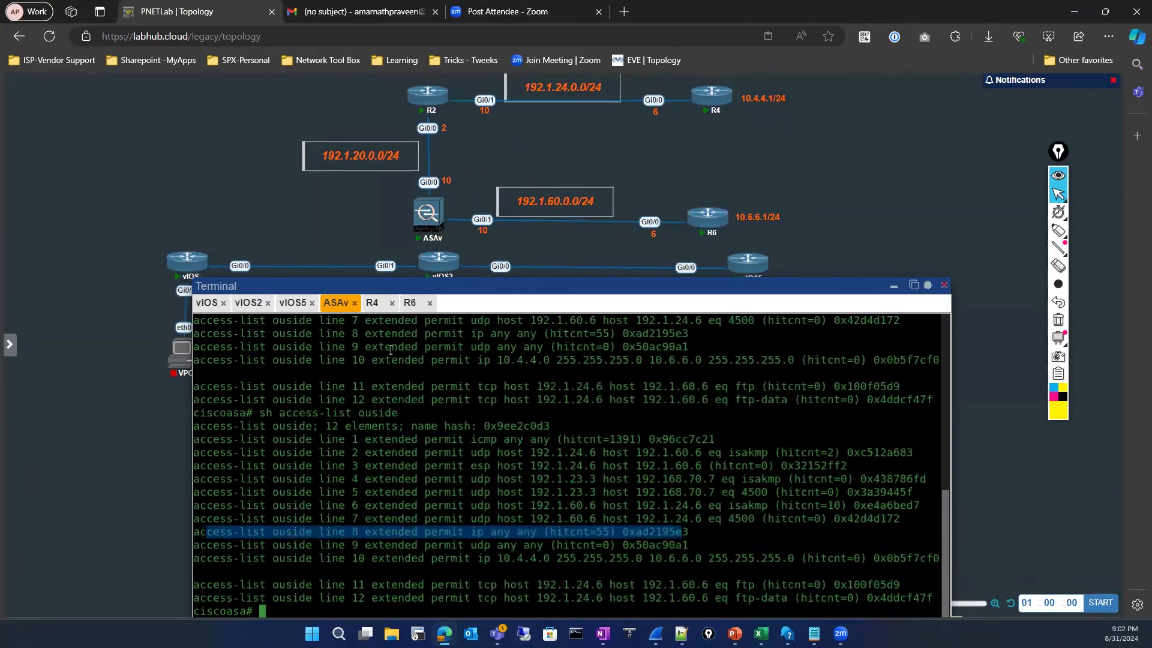
# Step: Display the ASAv connections again with show conn and highlight the address pair in the TCP entry
pyautogui.click(319, 517)
pyautogui.write('show  conn')
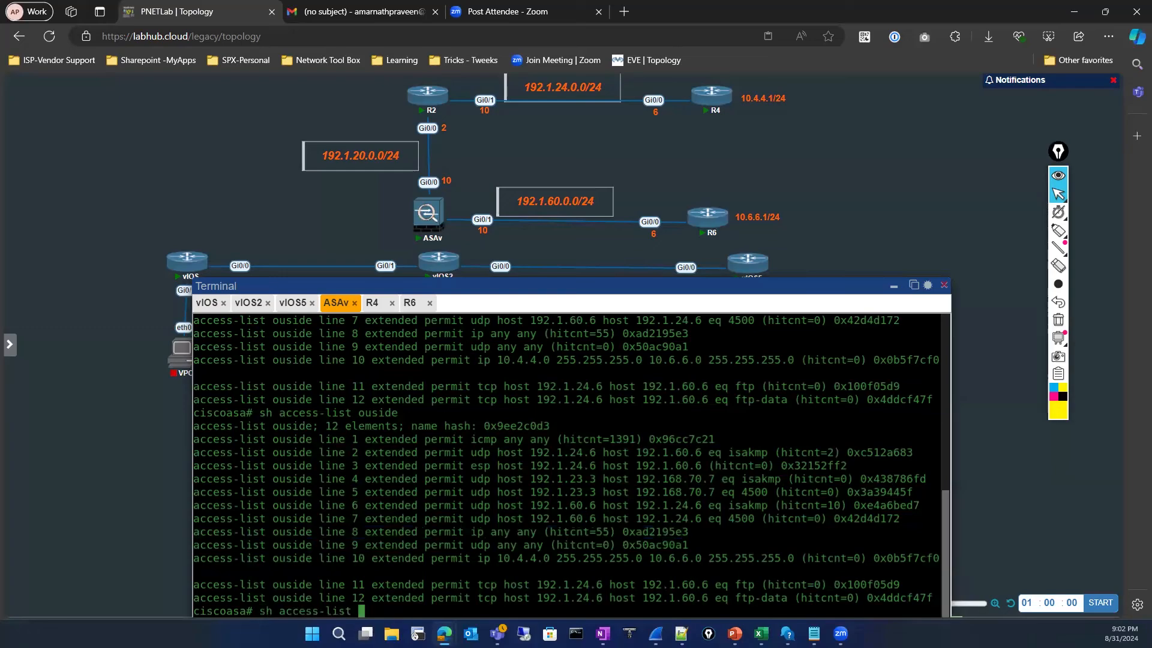
pyautogui.press('Return')
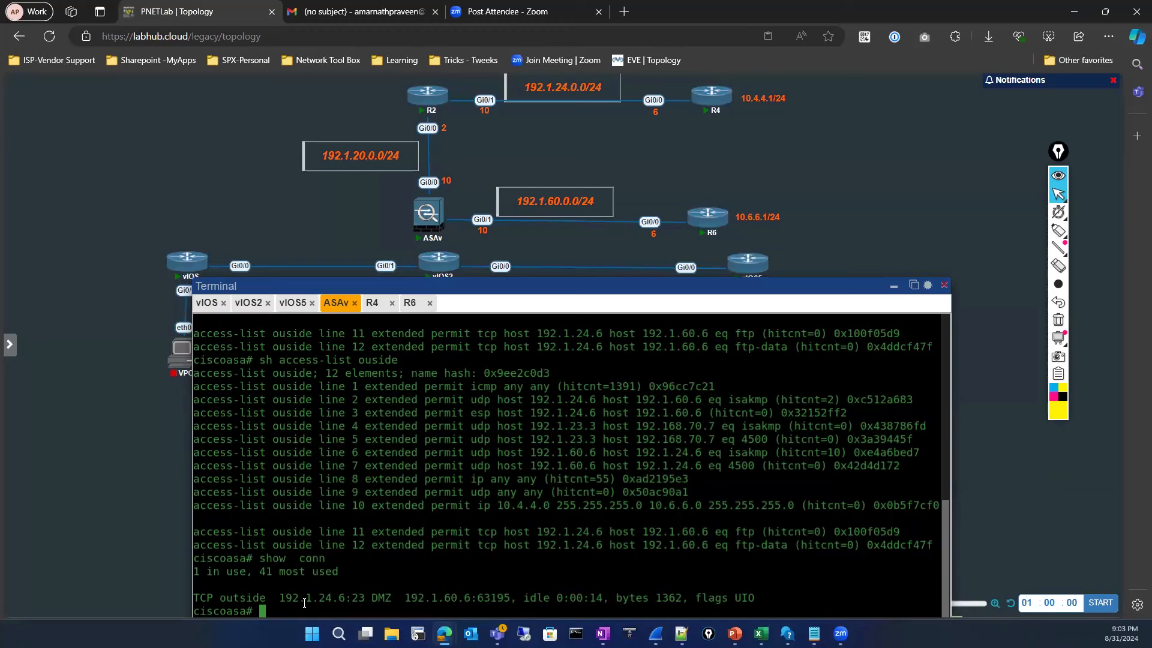
pyautogui.moveTo(282, 596); pyautogui.dragTo(532, 600)
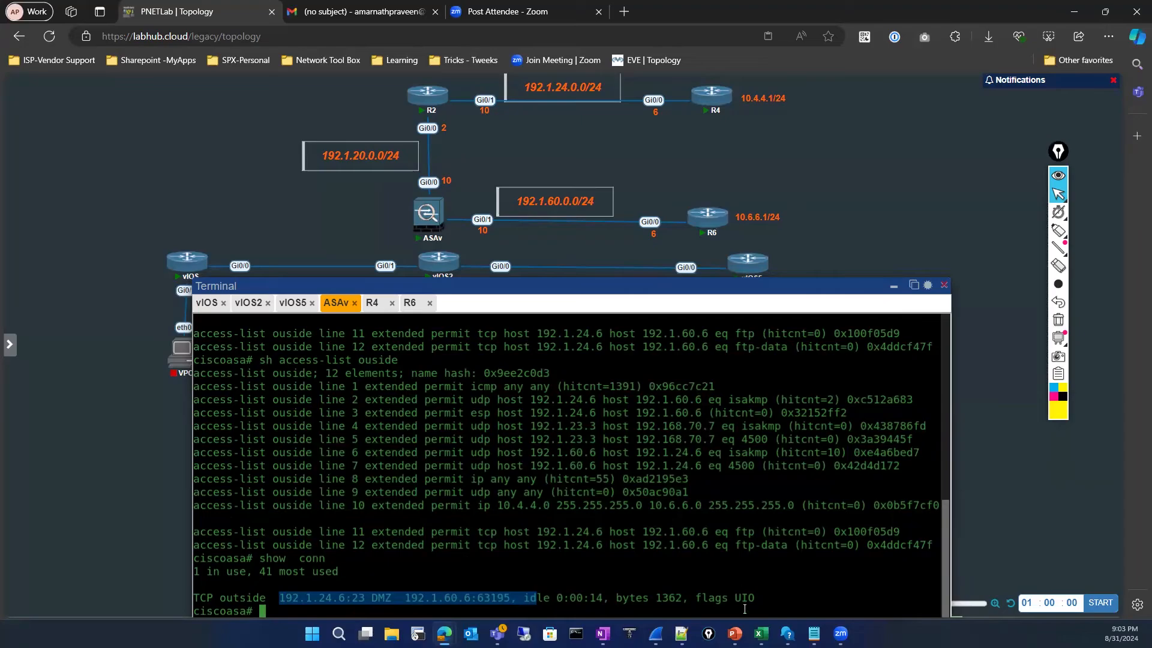
# Step: Switch to the Training Curriculum workbook in Excel, select the FTP through Firewall topic, and return to the ASAv console in the browser
pyautogui.moveTo(760, 634)
pyautogui.click(723, 552)
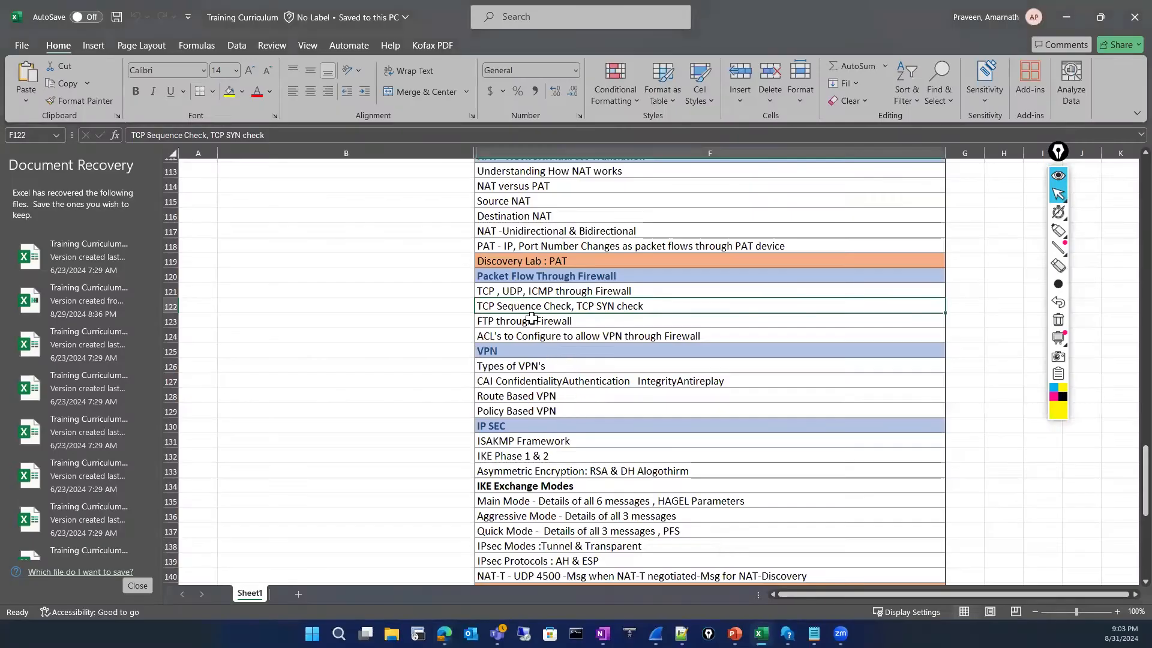
pyautogui.press('Down')
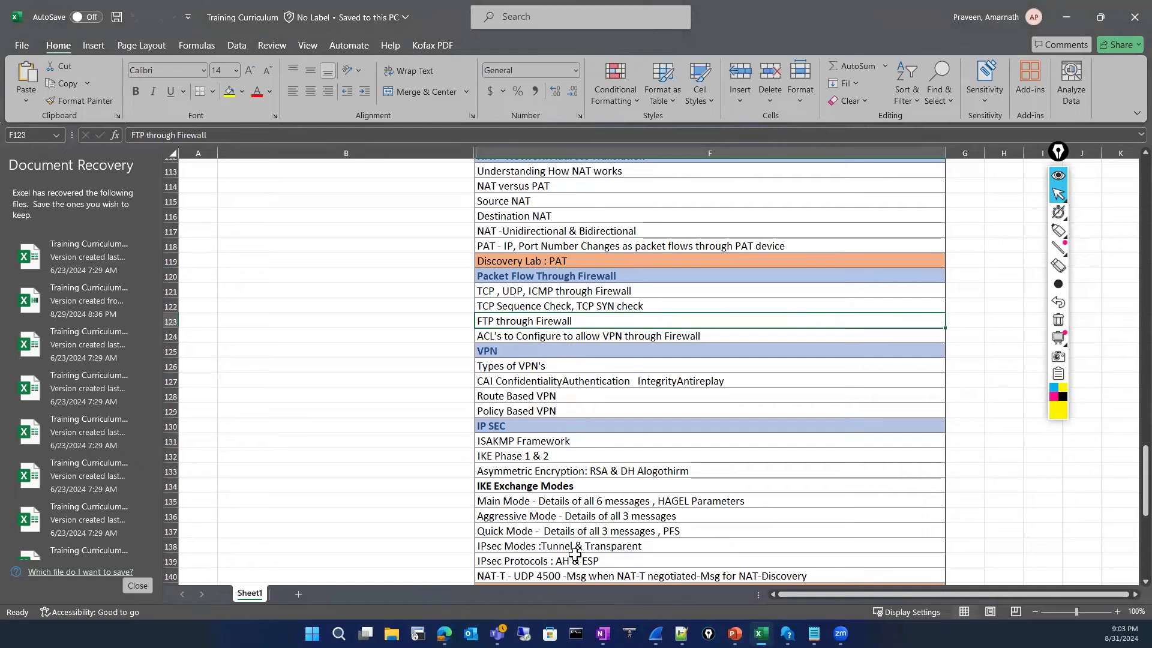
pyautogui.click(444, 634)
pyautogui.click(444, 633)
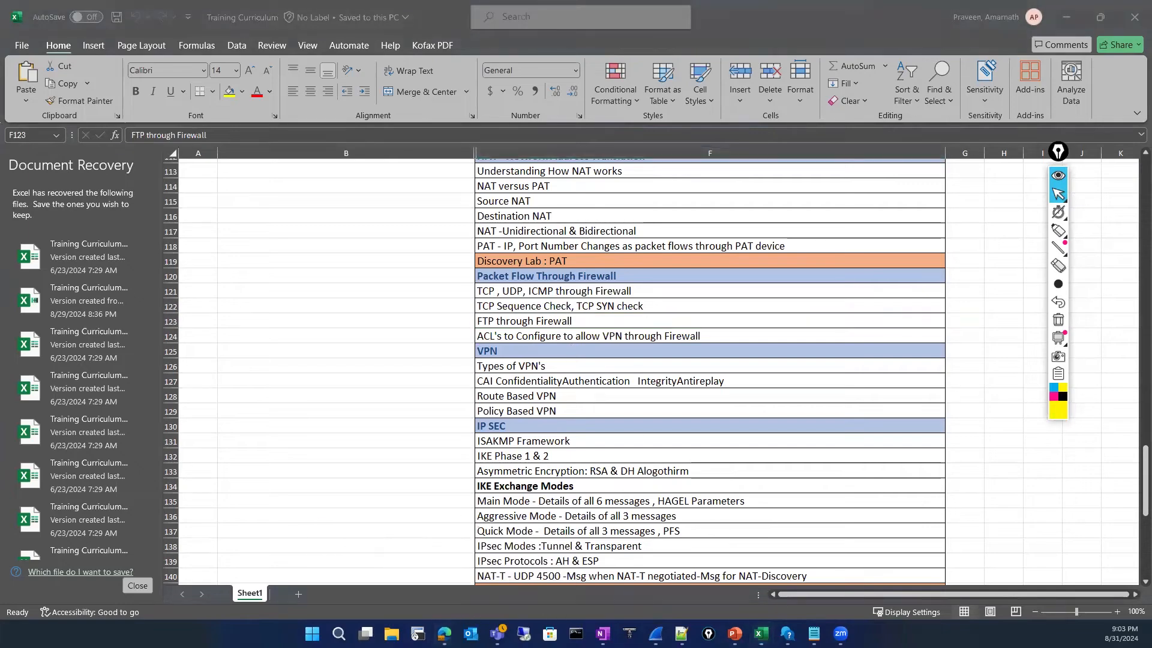
pyautogui.click(444, 633)
pyautogui.click(378, 573)
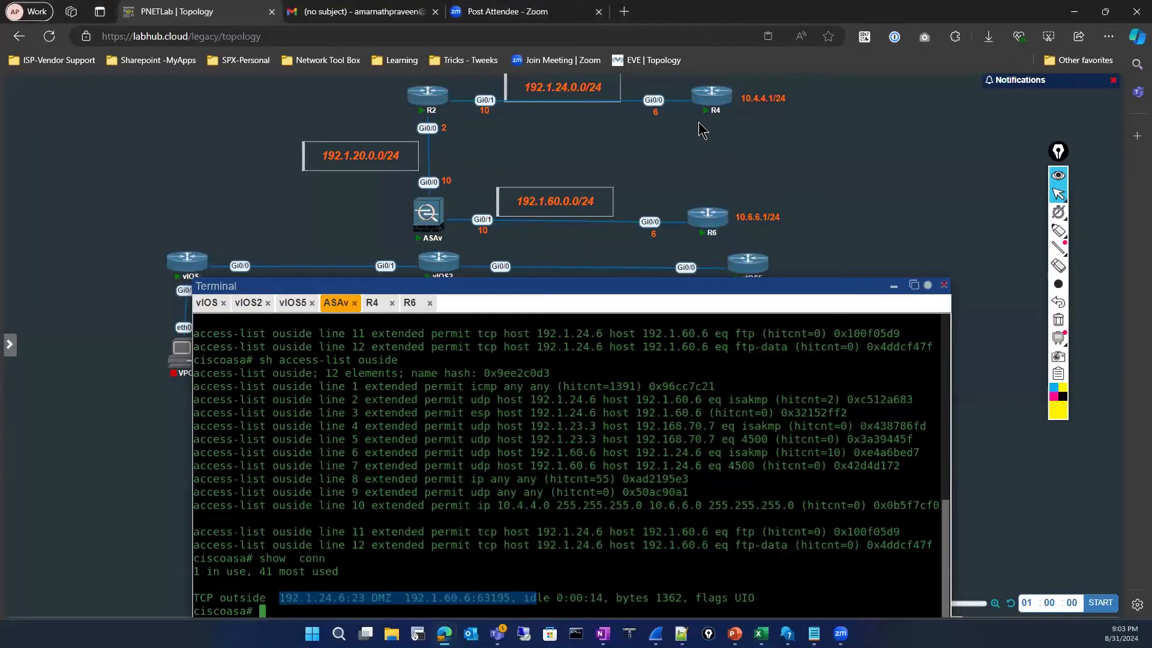
pyautogui.click(367, 512)
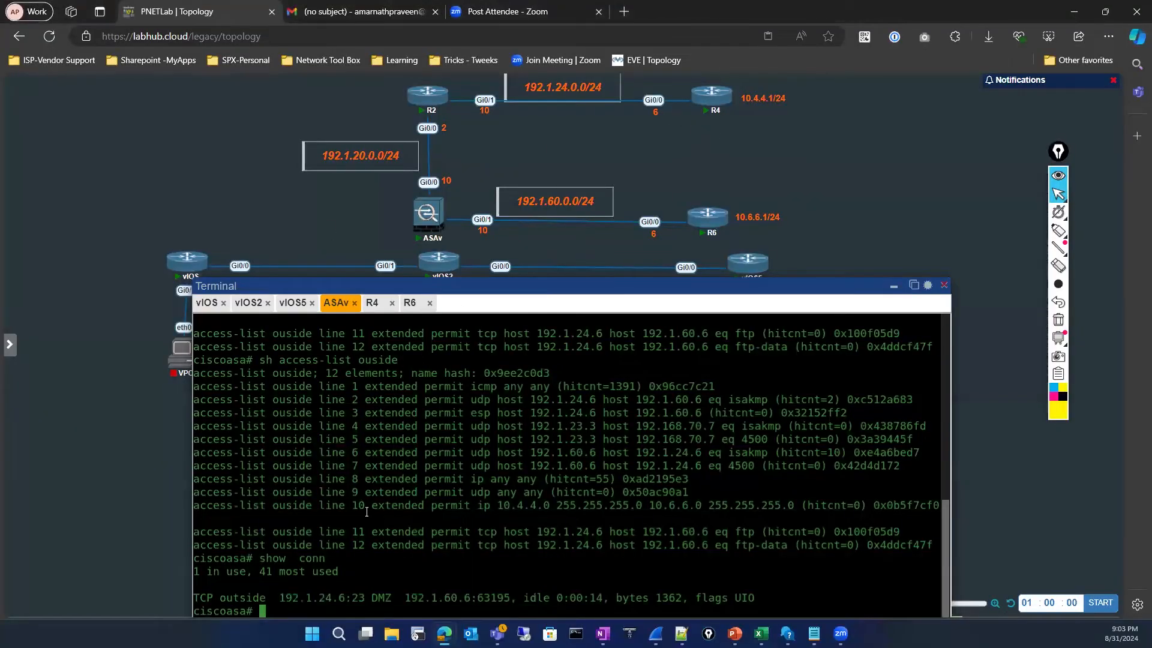
pyautogui.press('Return')
pyautogui.press('Return')
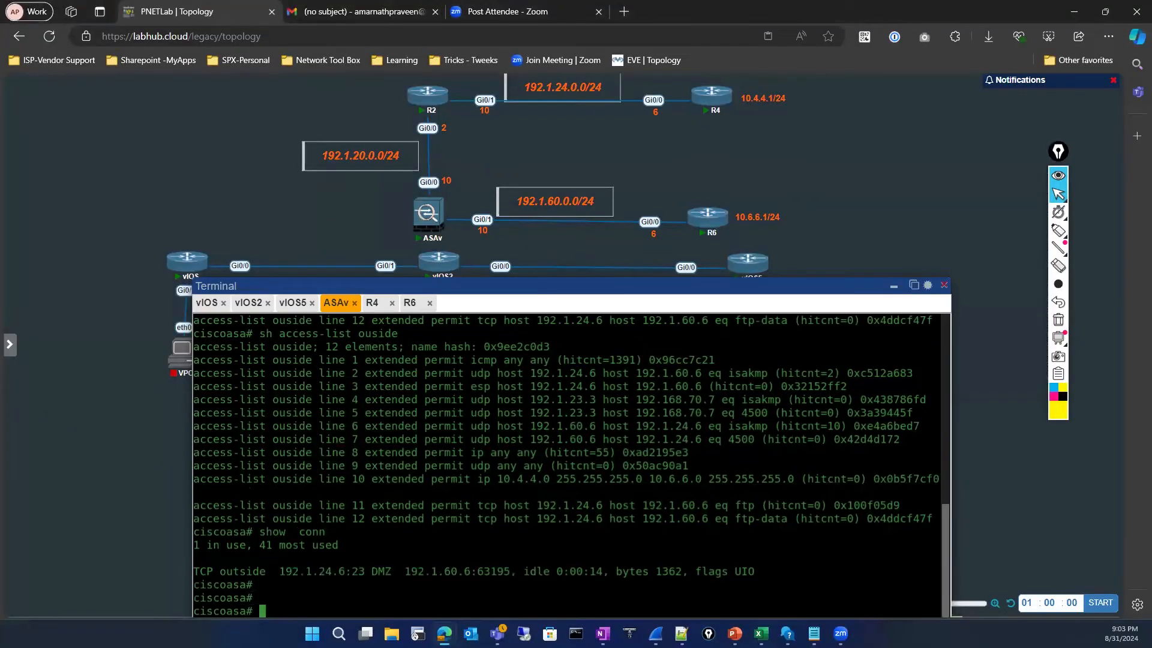
# Step: Draw a yellow arrow from R6 toward the ASAv in the topology and erase the stray mark below the firewall
pyautogui.moveTo(1057, 246)
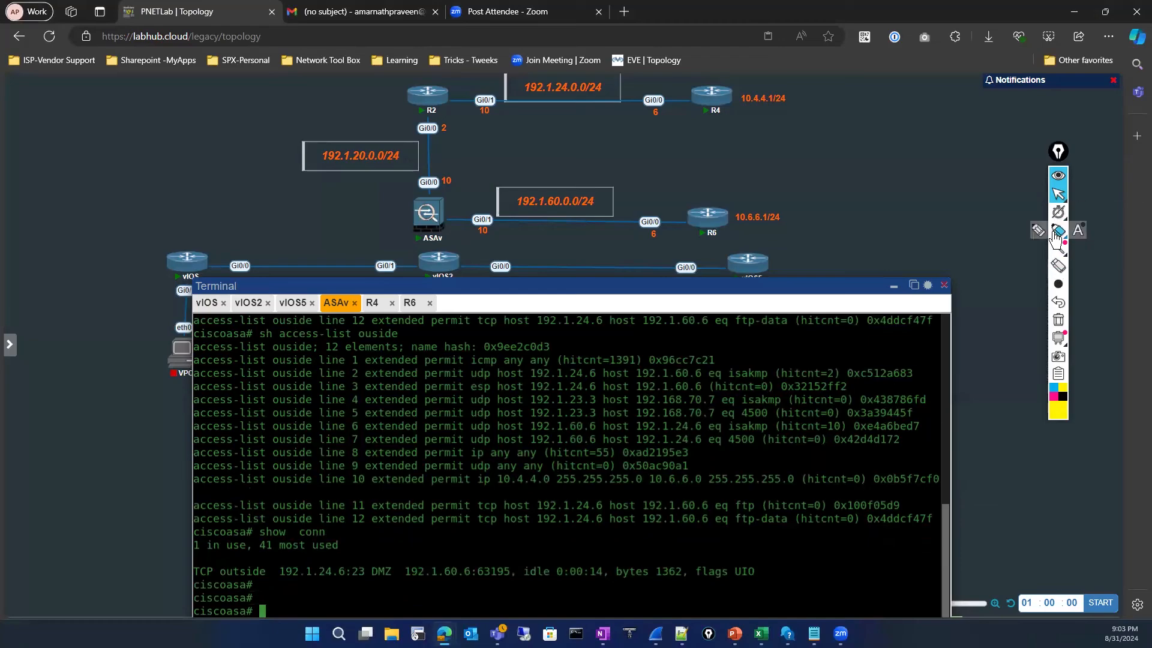
pyautogui.click(1039, 233)
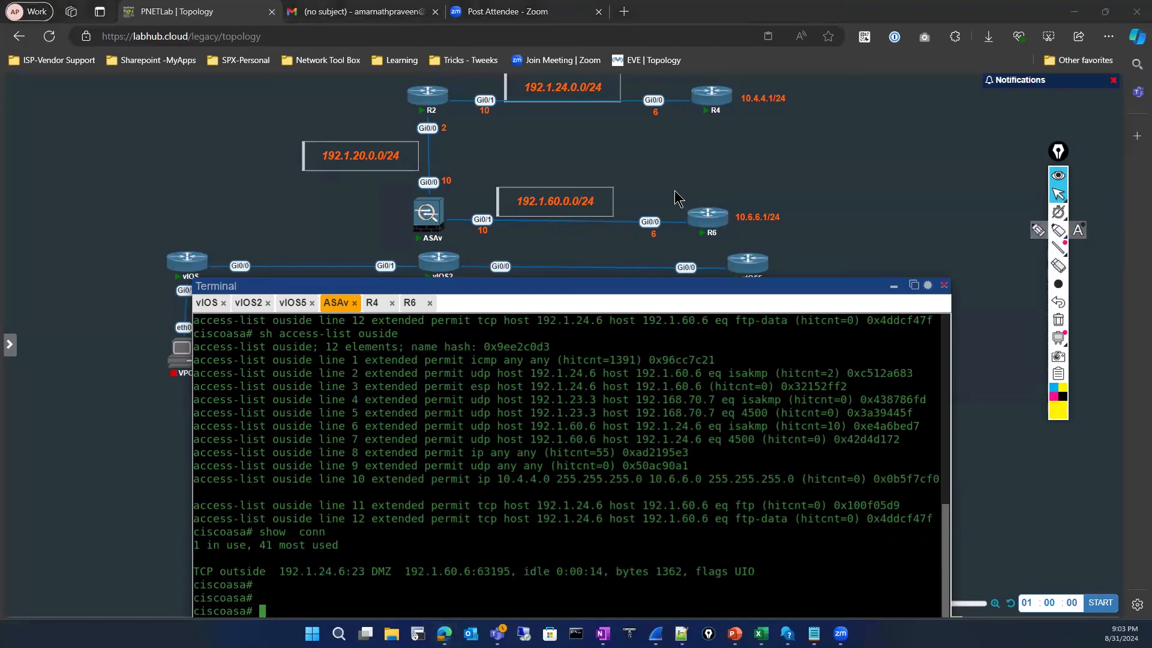
pyautogui.click(1038, 230)
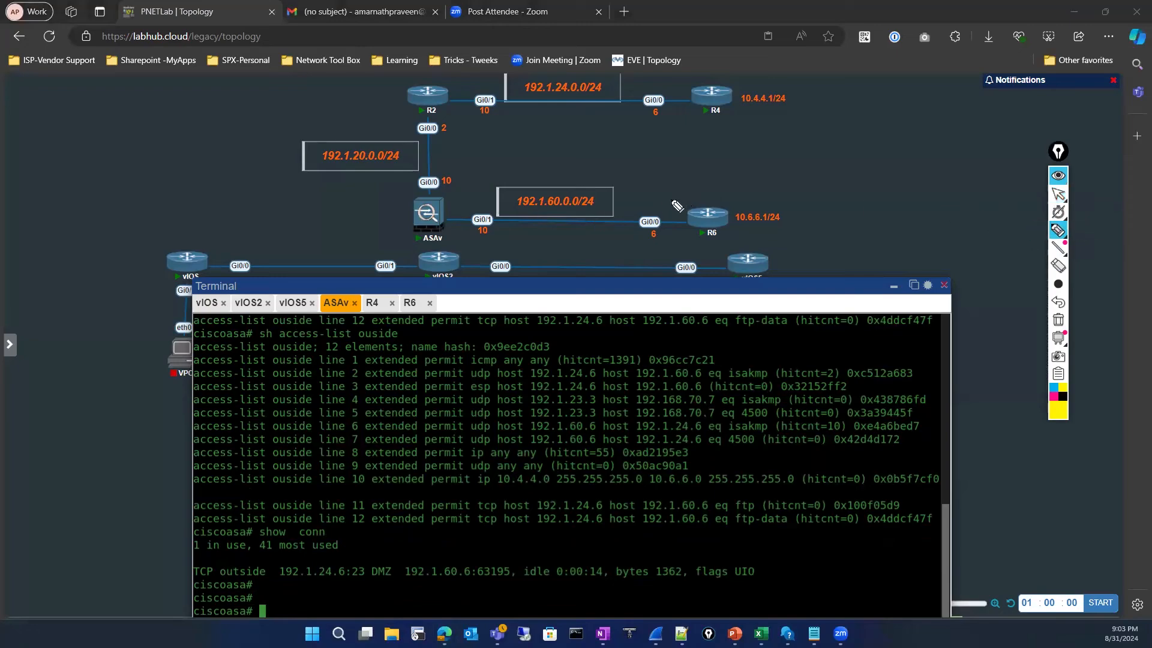
pyautogui.moveTo(690, 198); pyautogui.dragTo(656, 198)
pyautogui.moveTo(517, 191)
pyautogui.mouseDown()
pyautogui.moveTo(502, 184)
pyautogui.moveTo(521, 200)
pyautogui.mouseUp()
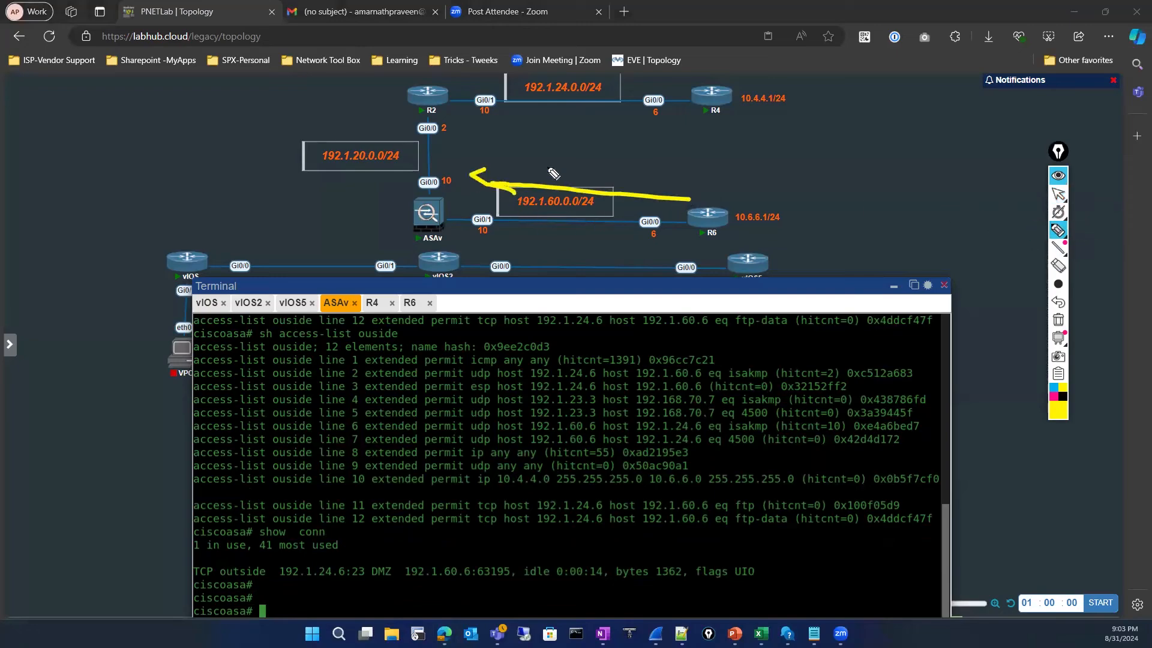
pyautogui.moveTo(449, 227); pyautogui.dragTo(450, 246)
pyautogui.click(1058, 265)
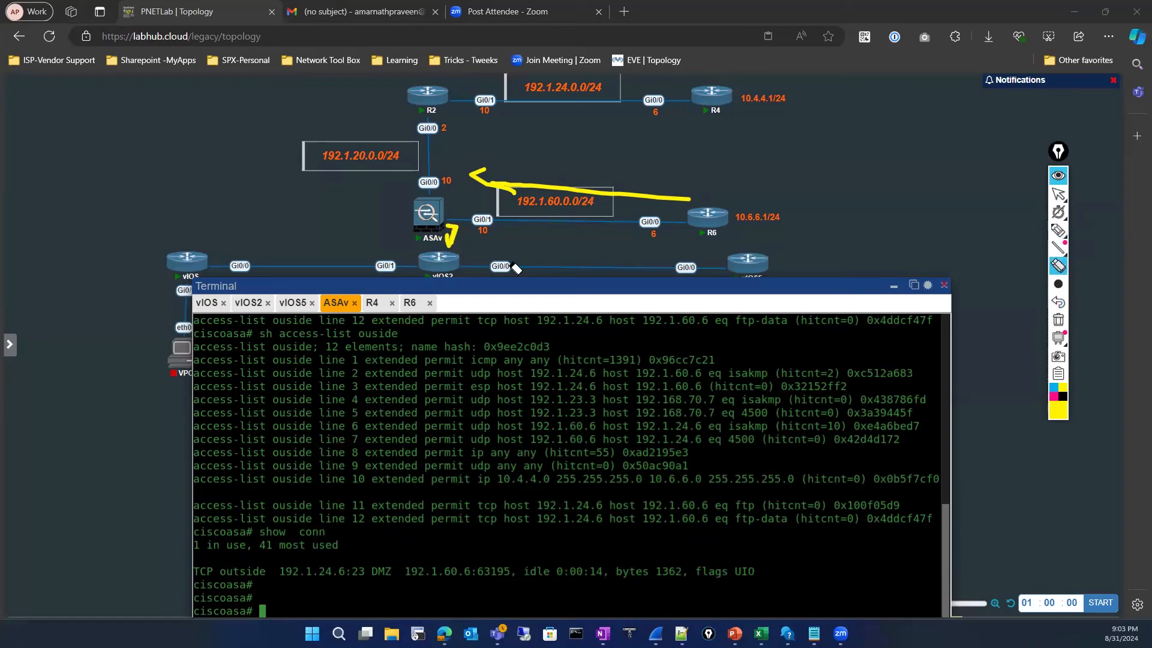
pyautogui.click(451, 236)
# Step: Handwrite DMZ beside the ASAv's Gi0/1 interface and outside beside Gi0/0 with direction marks, and clear all annotations
pyautogui.click(1058, 230)
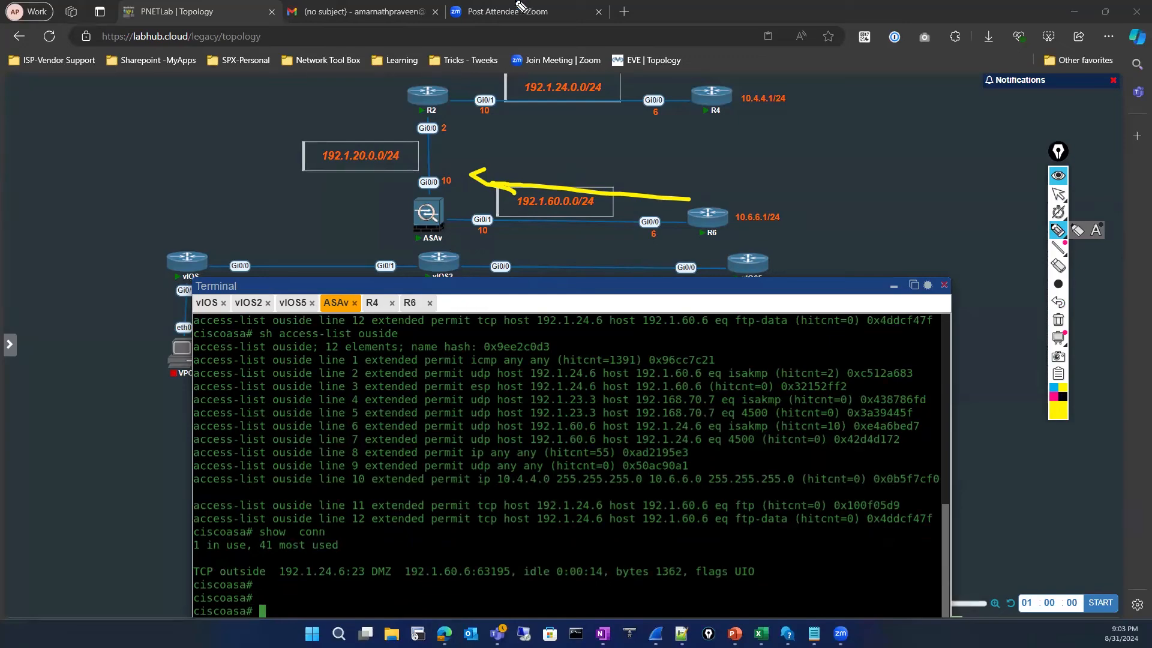
pyautogui.moveTo(459, 240); pyautogui.dragTo(507, 239)
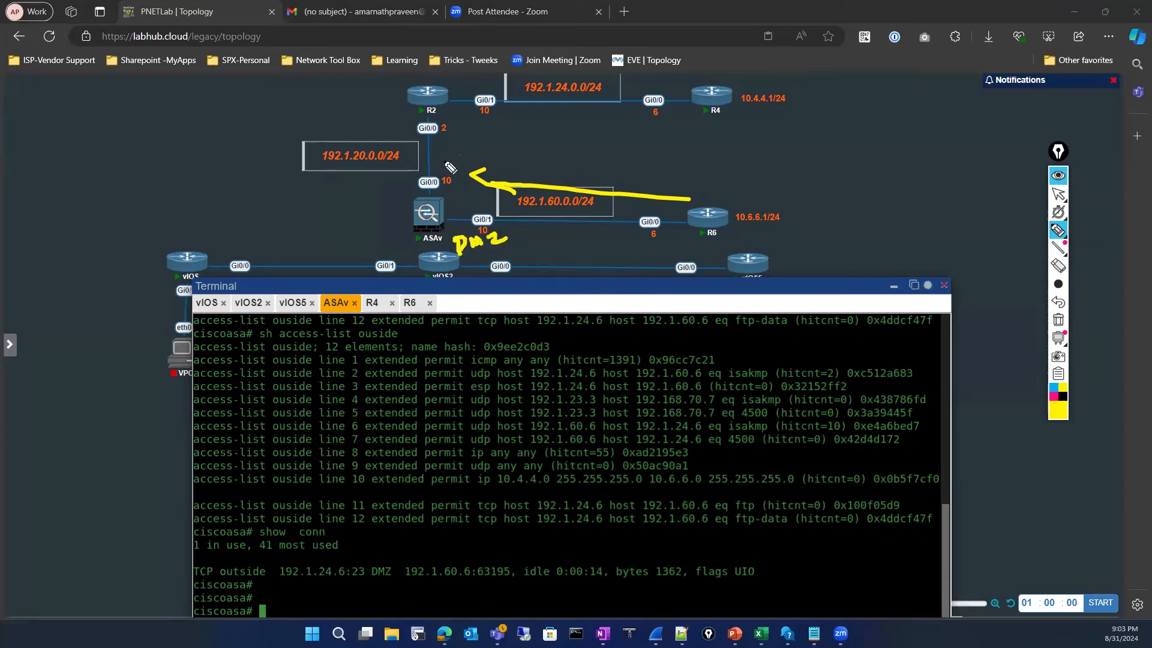
pyautogui.moveTo(443, 160)
pyautogui.mouseDown()
pyautogui.moveTo(498, 143)
pyautogui.moveTo(450, 177)
pyautogui.moveTo(461, 245)
pyautogui.mouseUp()
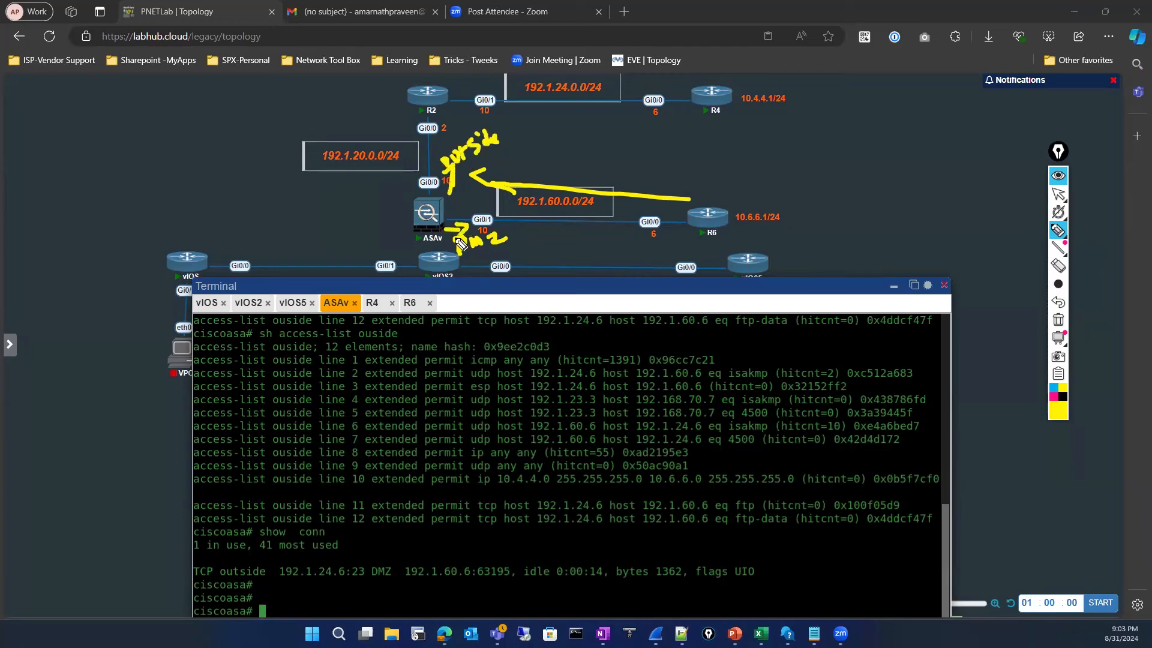
pyautogui.click(1058, 319)
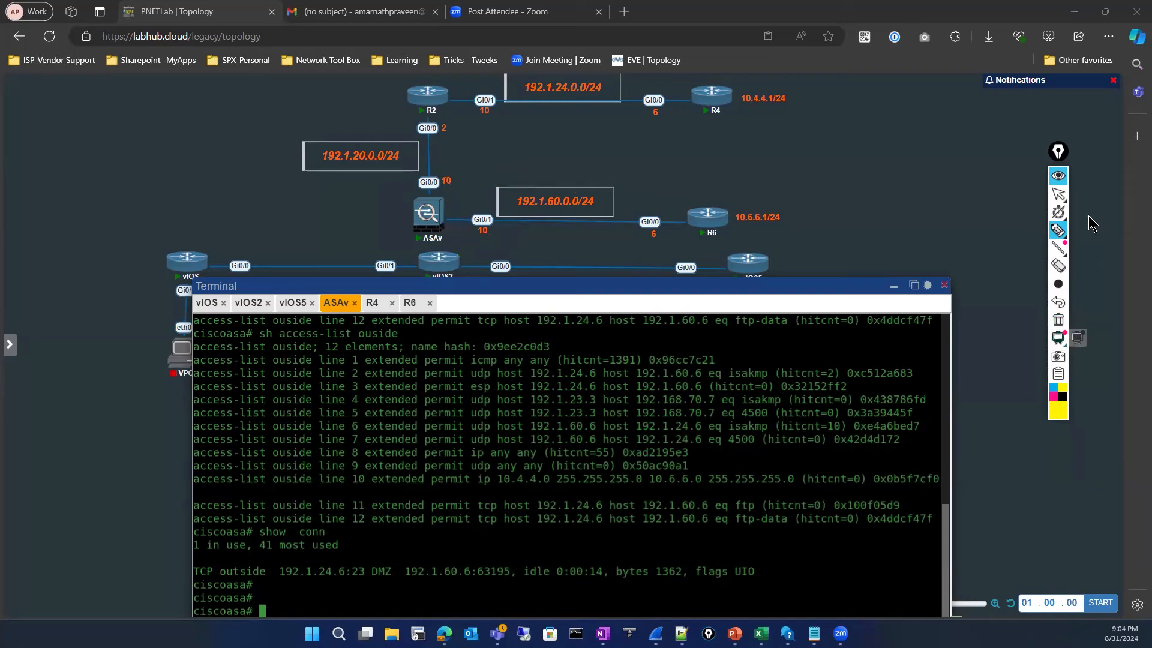
# Step: Find line 11 of the ouside access list and highlight its rule permitting FTP from 192.1.24.6 to 192.1.60.6
pyautogui.click(1059, 194)
pyautogui.scroll(5, 462, 520)
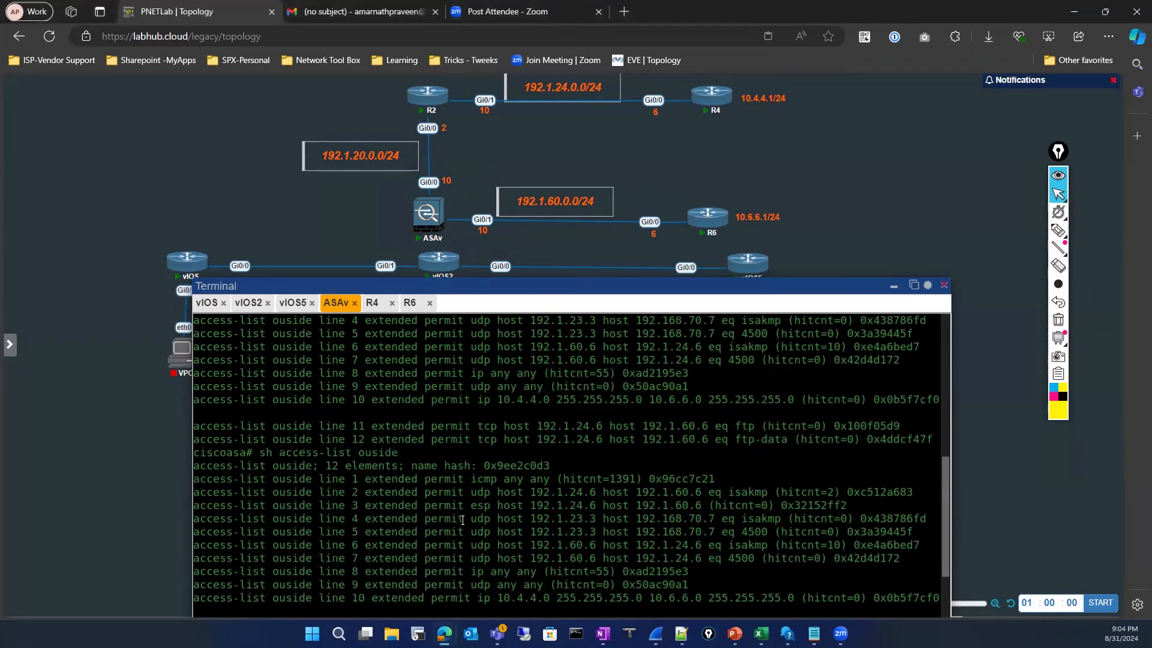
pyautogui.scroll(3, 463, 520)
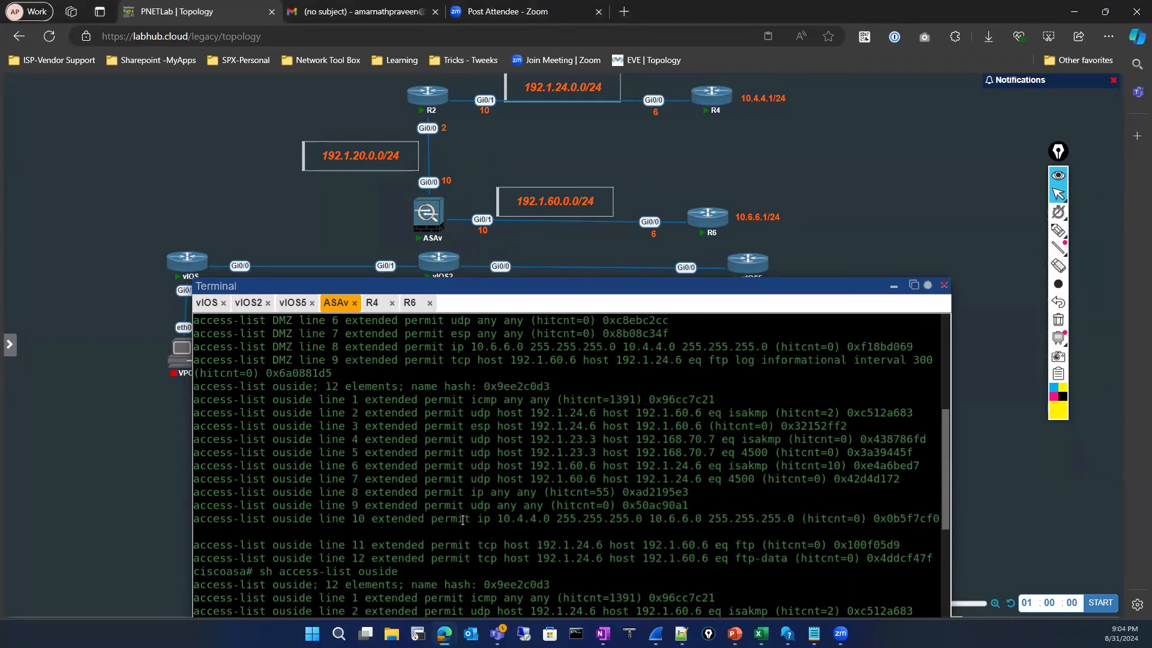
pyautogui.scroll(-1, 462, 520)
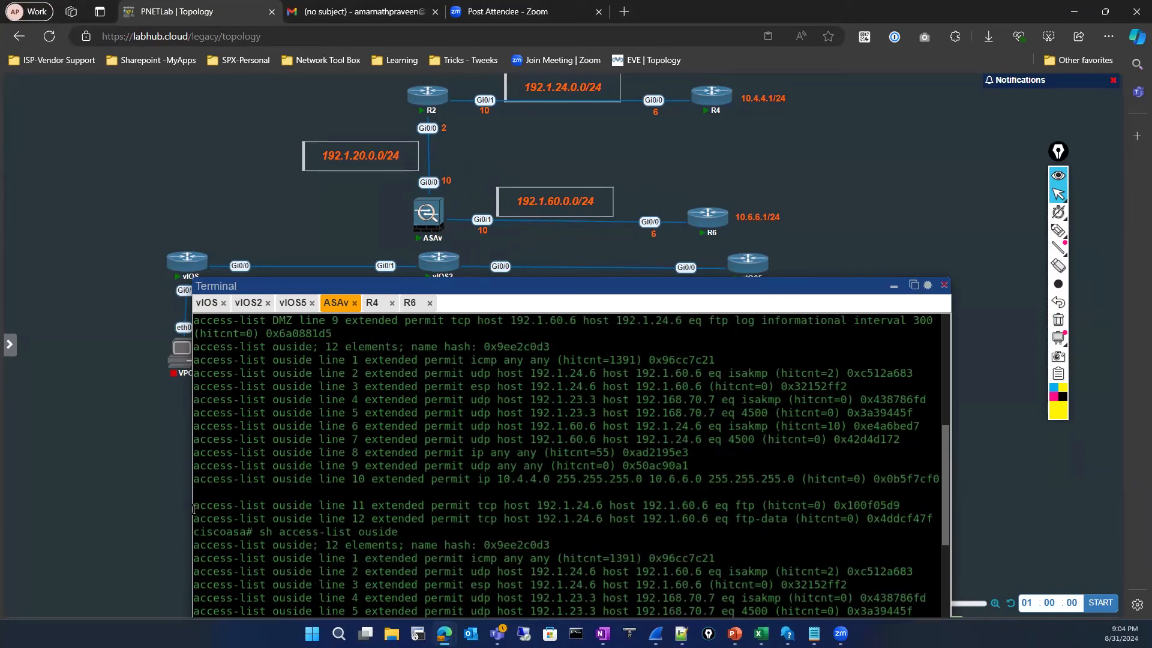
pyautogui.moveTo(200, 508); pyautogui.dragTo(602, 505)
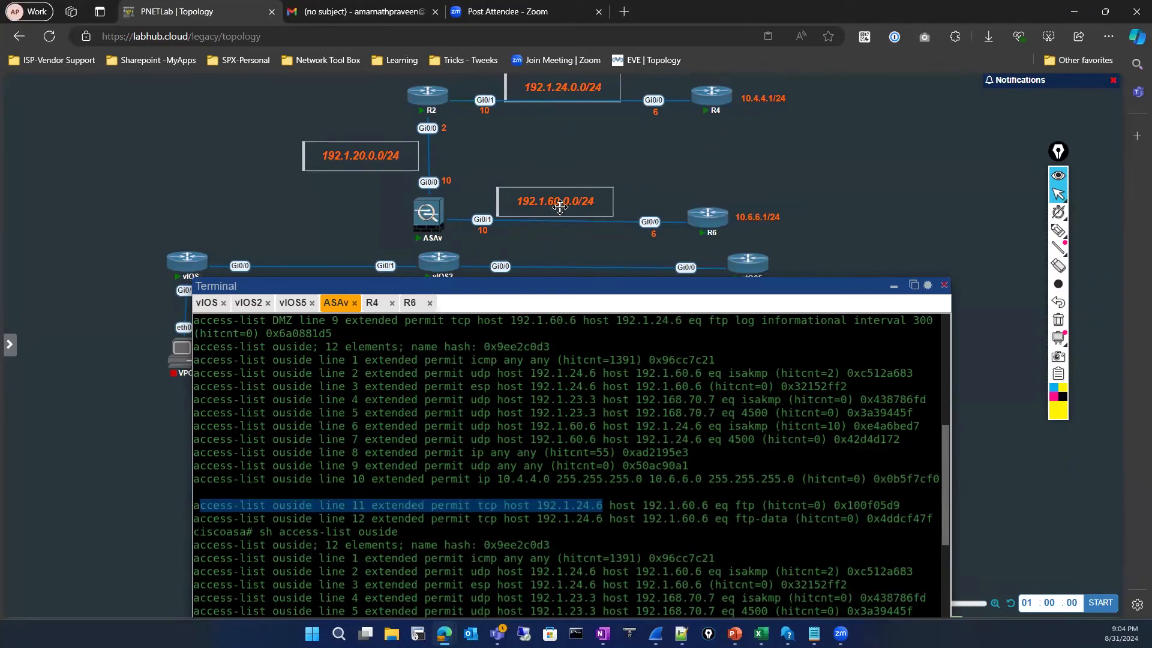
pyautogui.moveTo(713, 123)
pyautogui.click(840, 501)
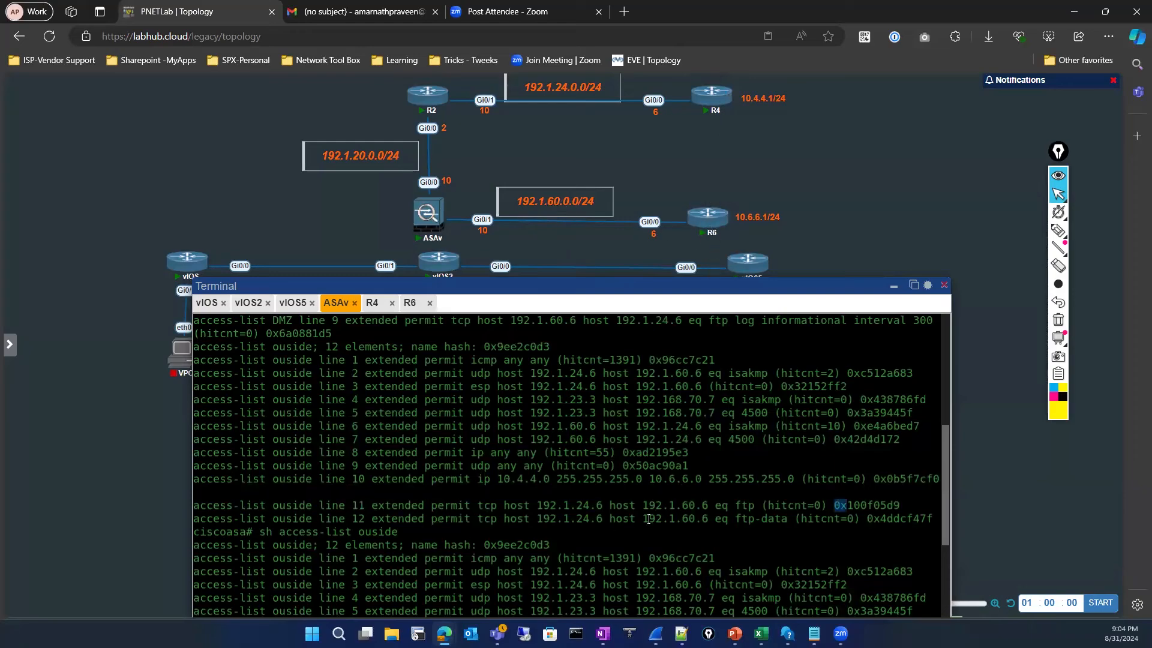
pyautogui.moveTo(649, 518); pyautogui.dragTo(211, 501)
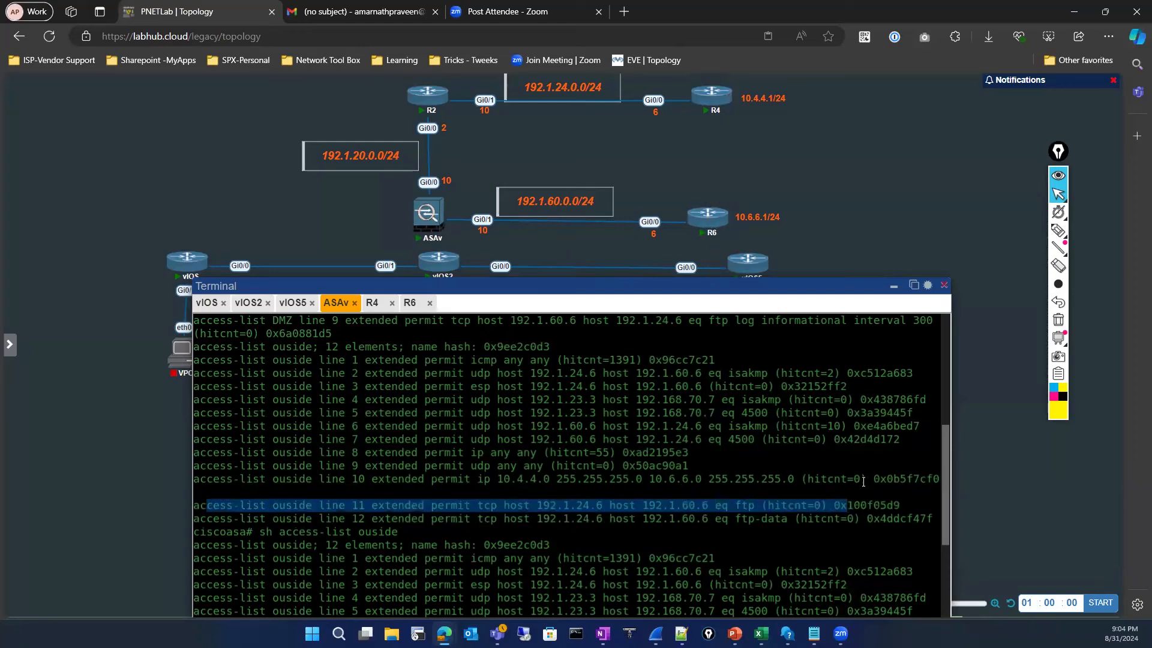
# Step: Handwrite port numbers 20 and 21 beside the ftp and ftp-data rules and circle them together
pyautogui.click(1058, 230)
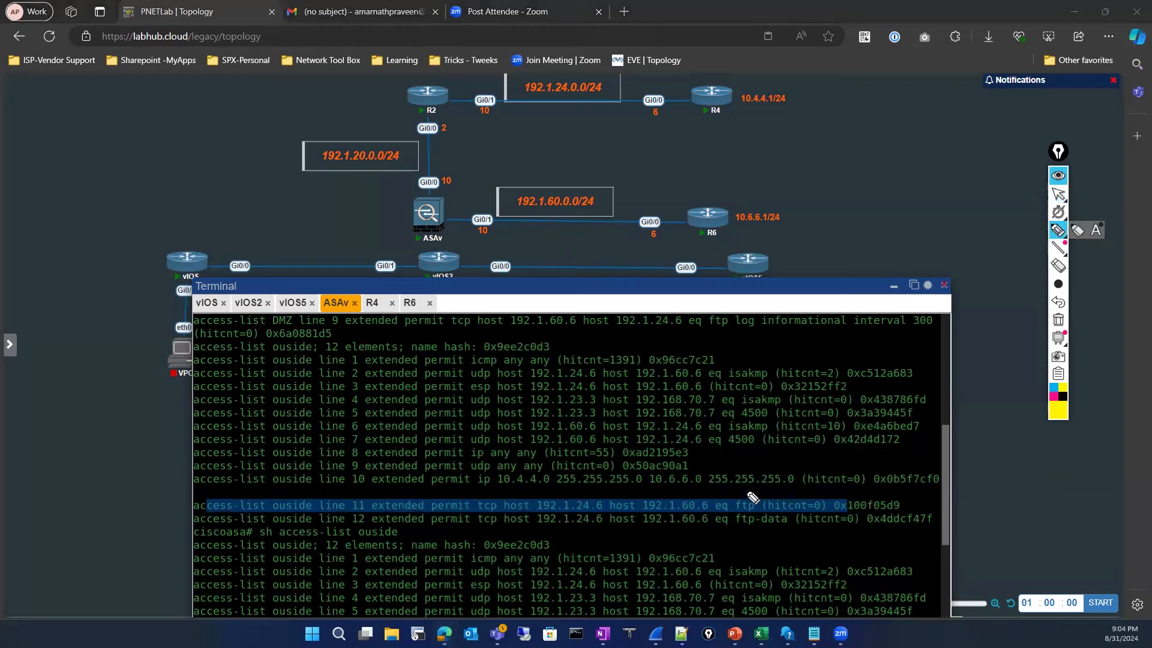
pyautogui.moveTo(737, 490)
pyautogui.mouseDown()
pyautogui.moveTo(753, 501)
pyautogui.moveTo(768, 489)
pyautogui.mouseUp()
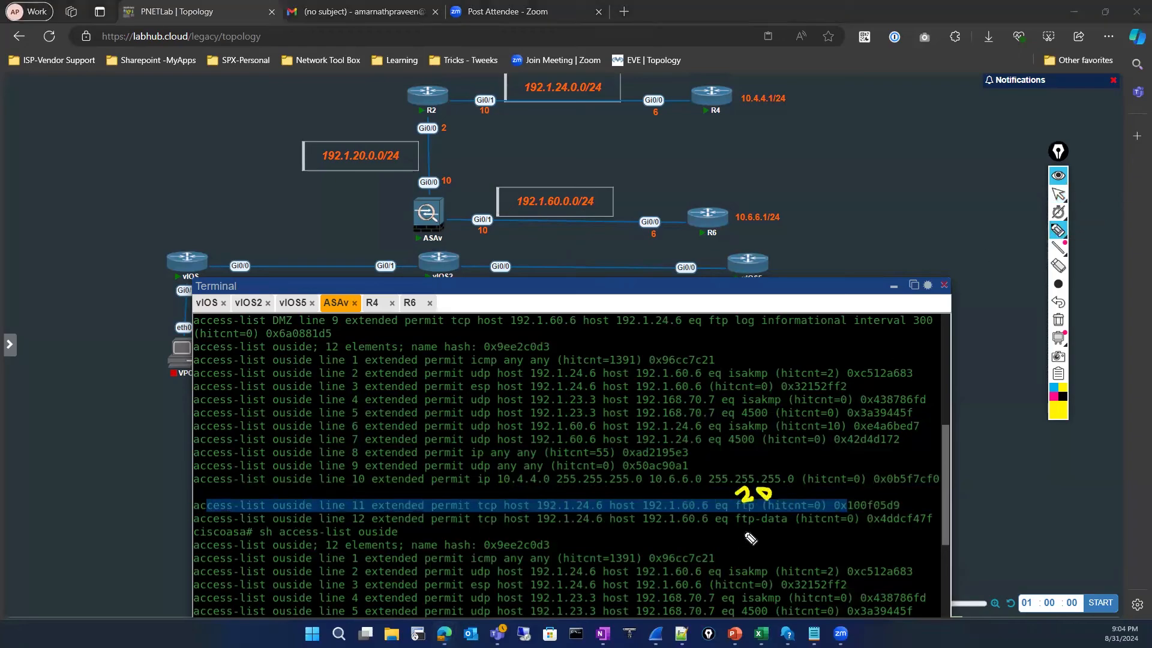
pyautogui.moveTo(740, 531); pyautogui.dragTo(763, 546)
pyautogui.moveTo(779, 472)
pyautogui.mouseDown()
pyautogui.moveTo(712, 499)
pyautogui.moveTo(776, 474)
pyautogui.mouseUp()
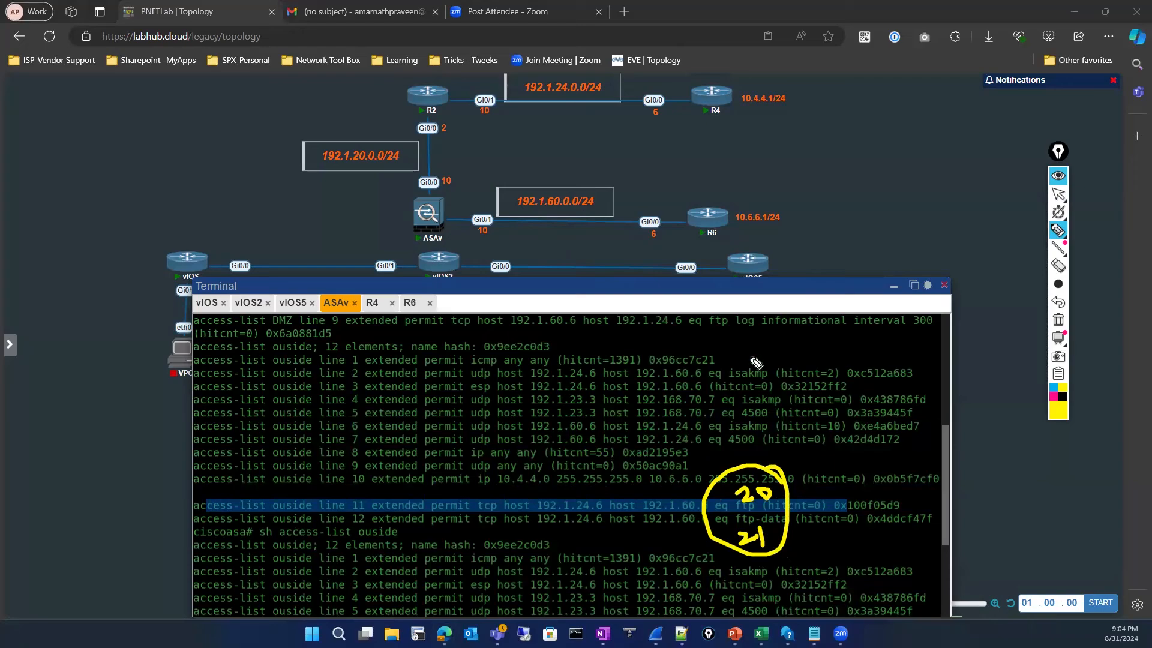
# Step: Draw an arrow tracing the path from R4 through the ASAv toward R6, clear all annotations, and return to the console prompt
pyautogui.moveTo(678, 120)
pyautogui.mouseDown()
pyautogui.moveTo(517, 114)
pyautogui.moveTo(575, 199)
pyautogui.moveTo(559, 207)
pyautogui.mouseUp()
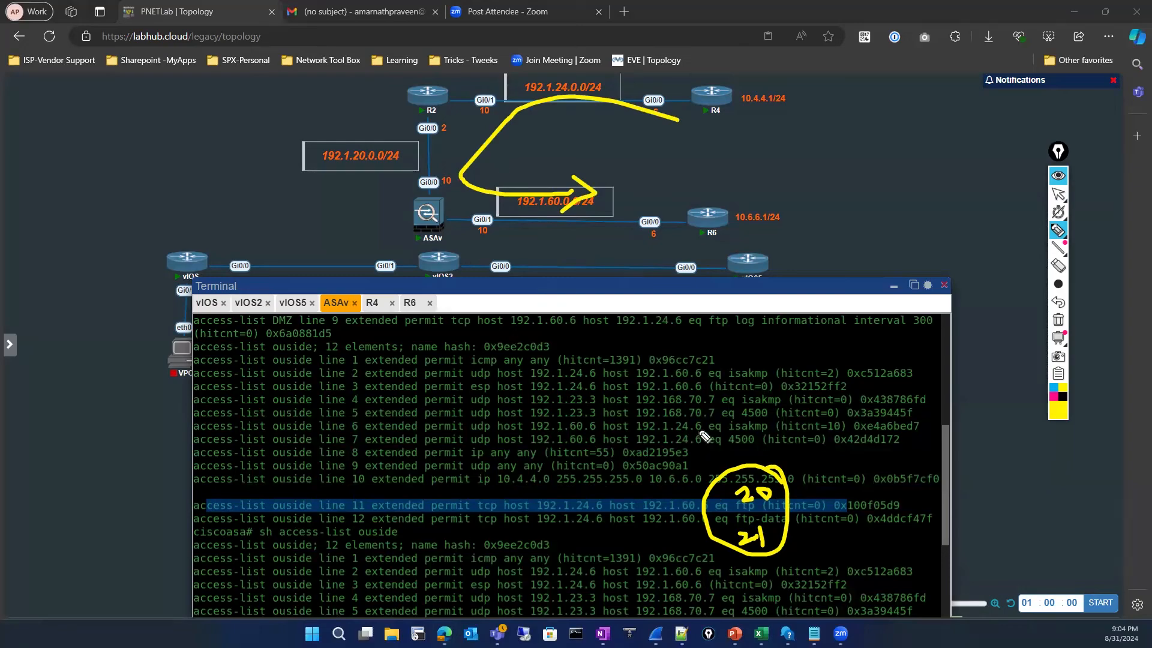
pyautogui.click(1057, 320)
pyautogui.click(1059, 200)
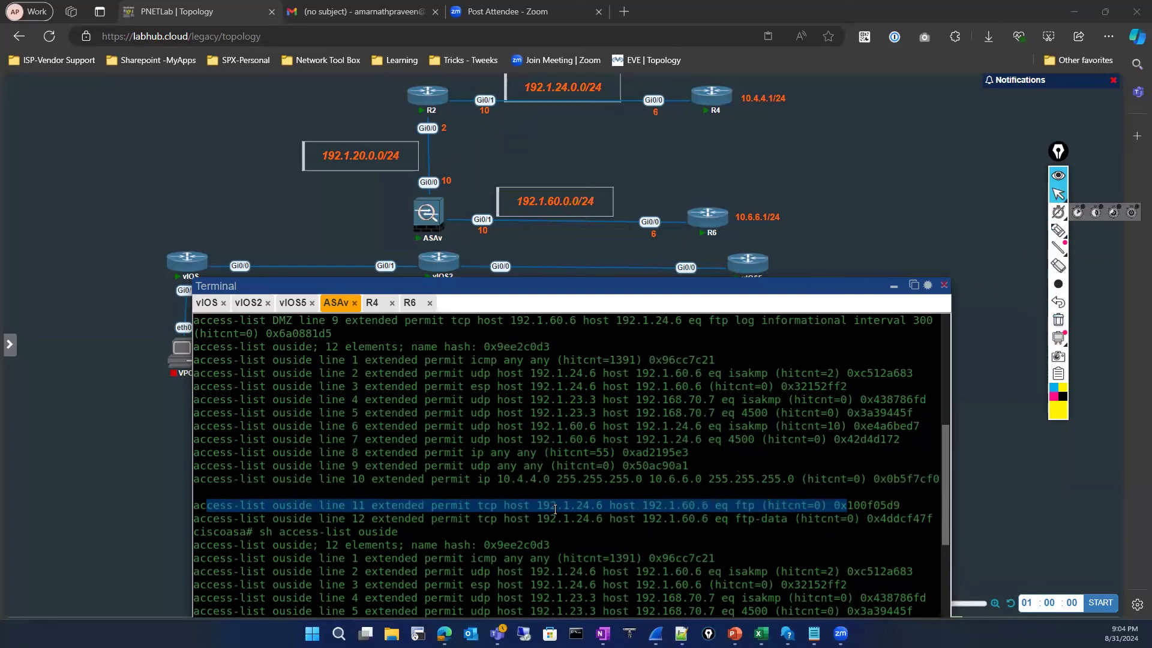
pyautogui.scroll(-6, 547, 515)
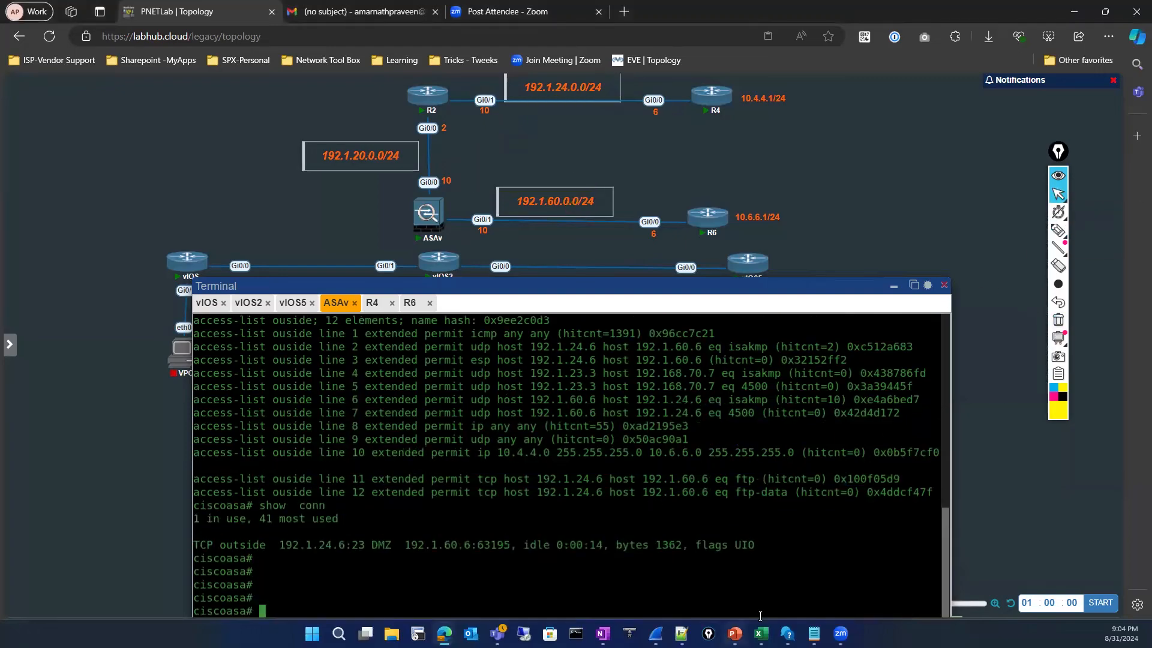
# Step: Switch to the Training Curriculum workbook in Excel and select the topic on ACLs to allow VPN through the firewall
pyautogui.hotkey('alt', 'Tab')
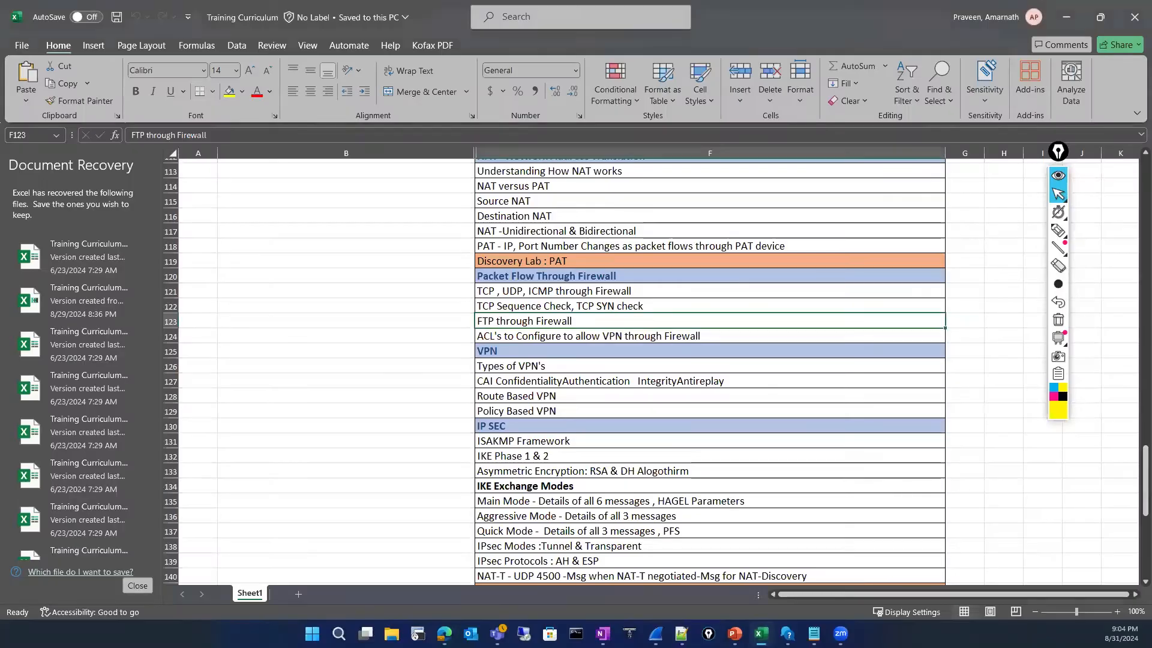
pyautogui.click(580, 335)
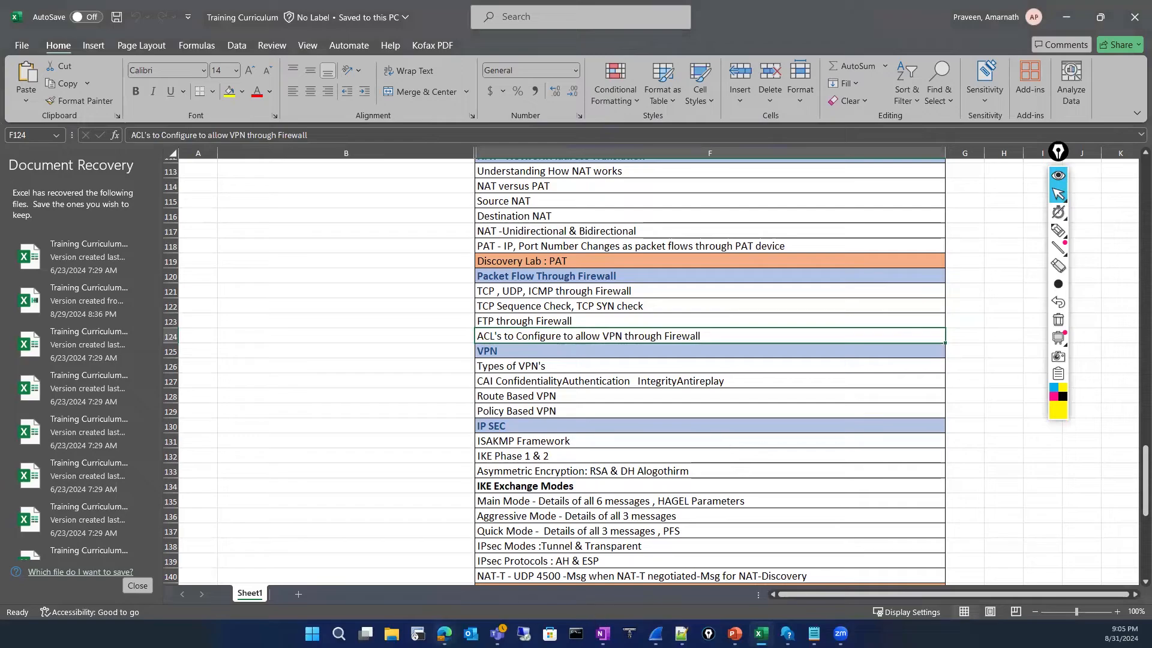
# Step: Switch back to the ASAv console in PNETLab and highlight ouside access-list lines 4 and 5, permitting UDP isakmp and 4500
pyautogui.moveTo(444, 633)
pyautogui.click(360, 531)
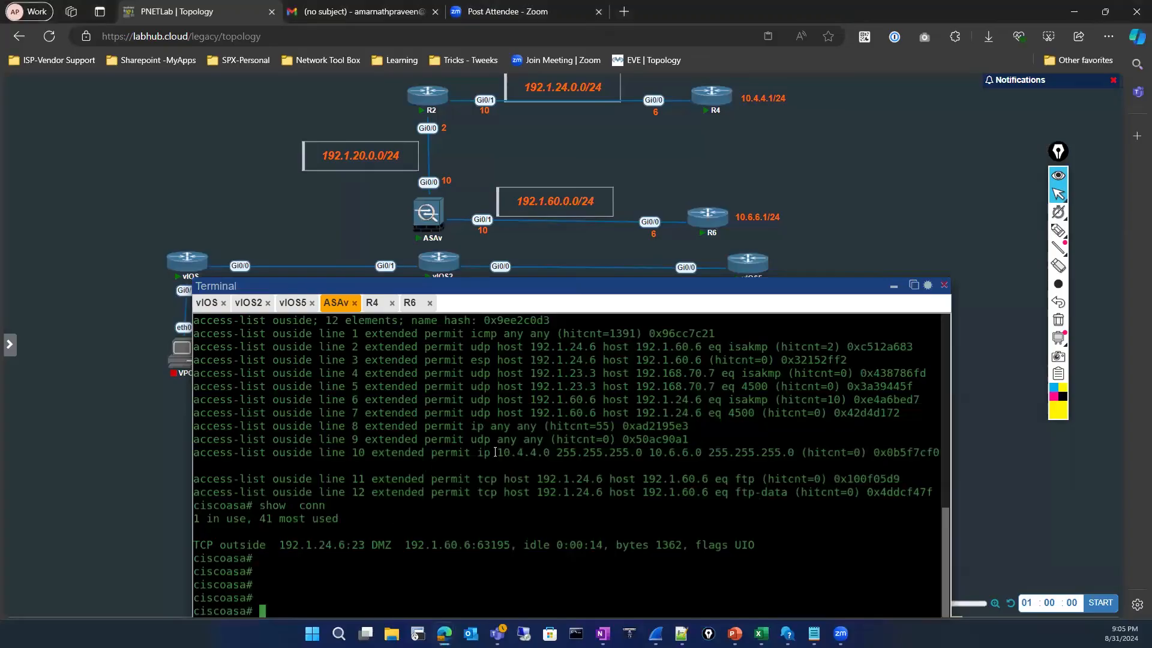
pyautogui.scroll(6, 496, 453)
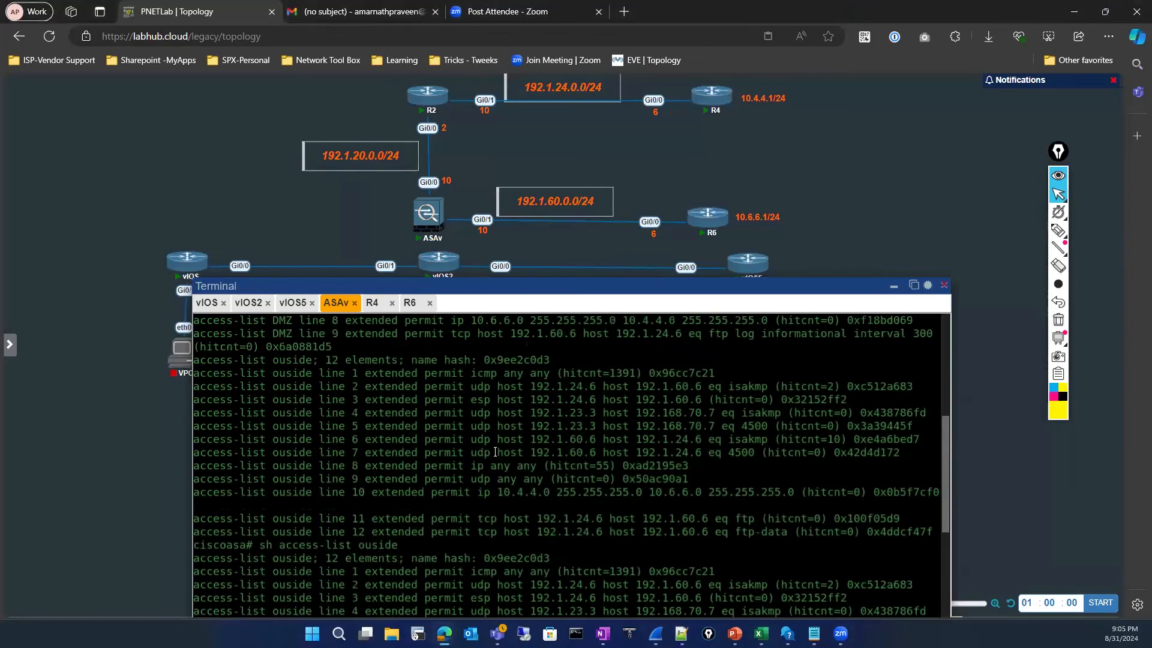
pyautogui.moveTo(788, 427); pyautogui.dragTo(148, 415)
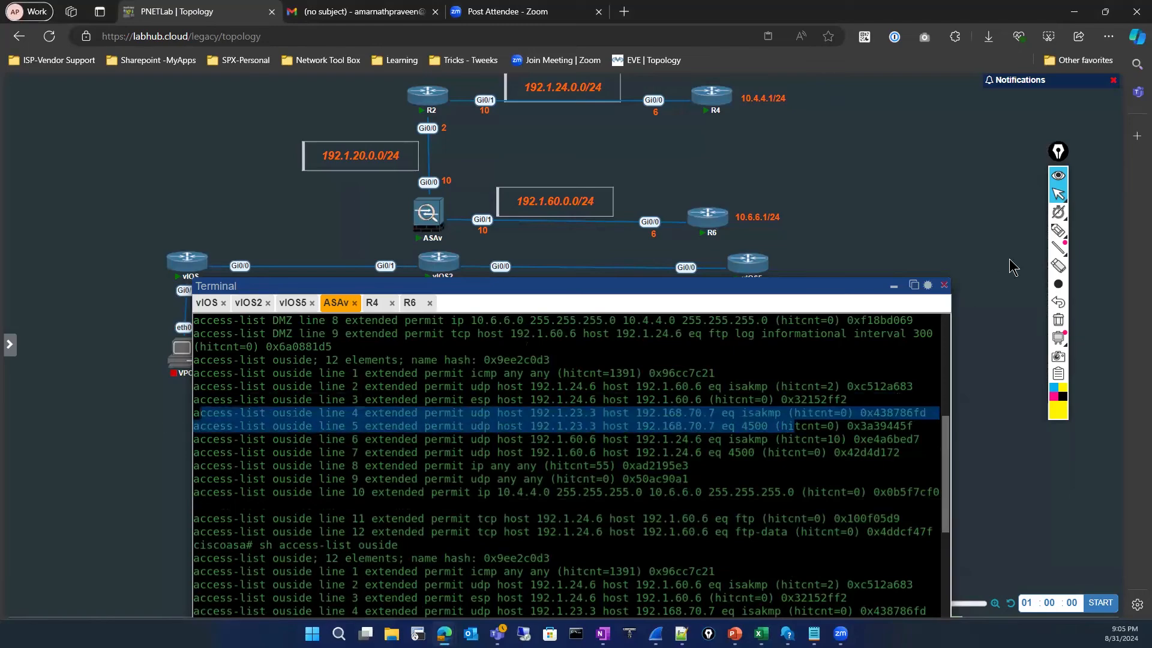
# Step: Handwrite 500 with phase-1 and phase-2, and 4500 with NAT, beside the highlighted rules, and clear all annotations
pyautogui.click(1059, 230)
pyautogui.moveTo(730, 401); pyautogui.dragTo(731, 418)
pyautogui.moveTo(730, 400)
pyautogui.mouseDown()
pyautogui.moveTo(777, 402)
pyautogui.moveTo(754, 438)
pyautogui.moveTo(793, 423)
pyautogui.moveTo(807, 444)
pyautogui.moveTo(811, 420)
pyautogui.moveTo(870, 431)
pyautogui.moveTo(910, 402)
pyautogui.mouseUp()
pyautogui.moveTo(819, 403)
pyautogui.mouseDown()
pyautogui.moveTo(851, 359)
pyautogui.moveTo(894, 346)
pyautogui.mouseUp()
pyautogui.moveTo(896, 337)
pyautogui.mouseDown()
pyautogui.moveTo(899, 358)
pyautogui.moveTo(860, 386)
pyautogui.mouseUp()
pyautogui.moveTo(862, 382)
pyautogui.mouseDown()
pyautogui.moveTo(913, 384)
pyautogui.moveTo(995, 329)
pyautogui.mouseUp()
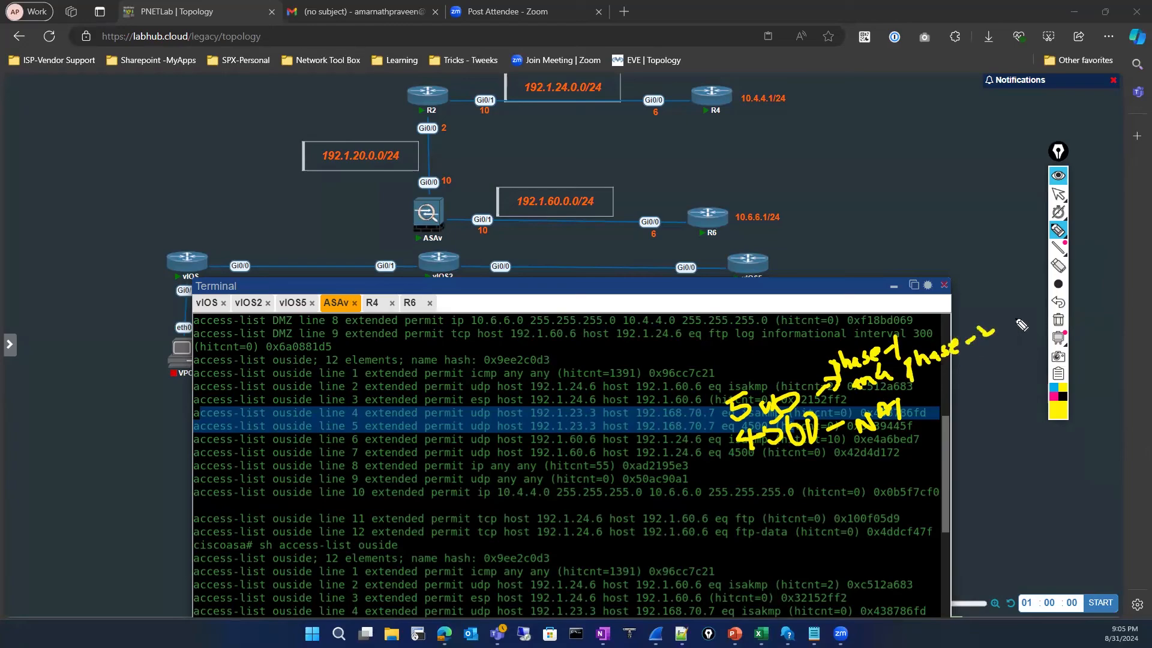
pyautogui.click(1058, 320)
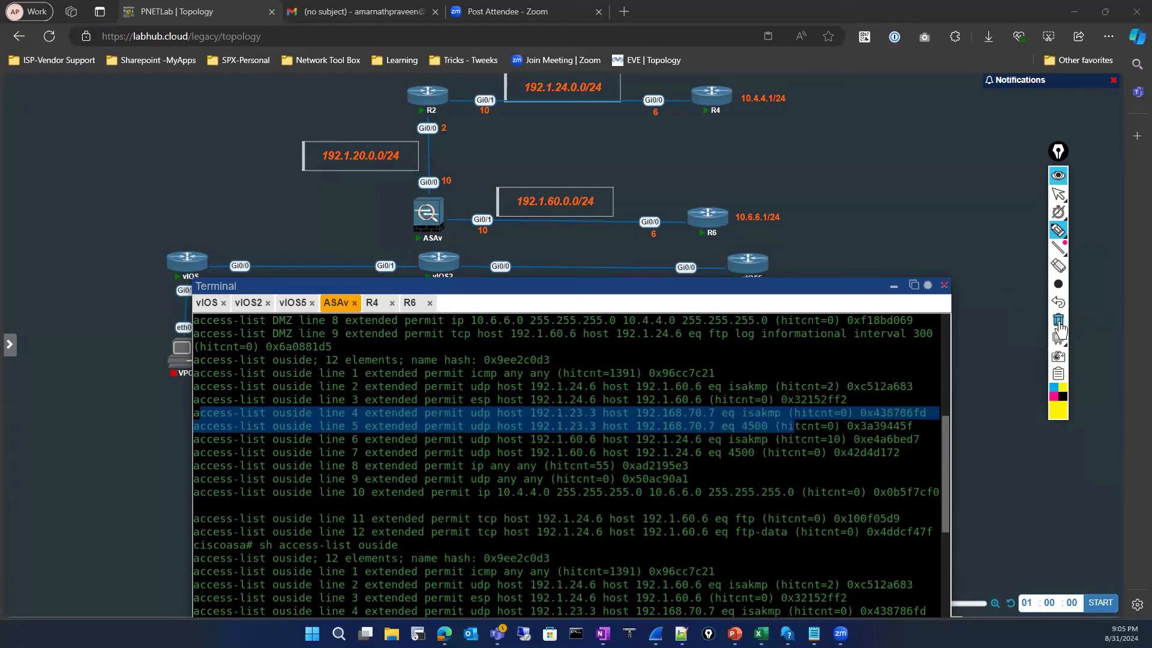
pyautogui.click(1058, 195)
# Step: Switch to the Training Curriculum workbook in Excel and review the remaining VPN, IPsec and SSL/TLS topics
pyautogui.moveTo(761, 633)
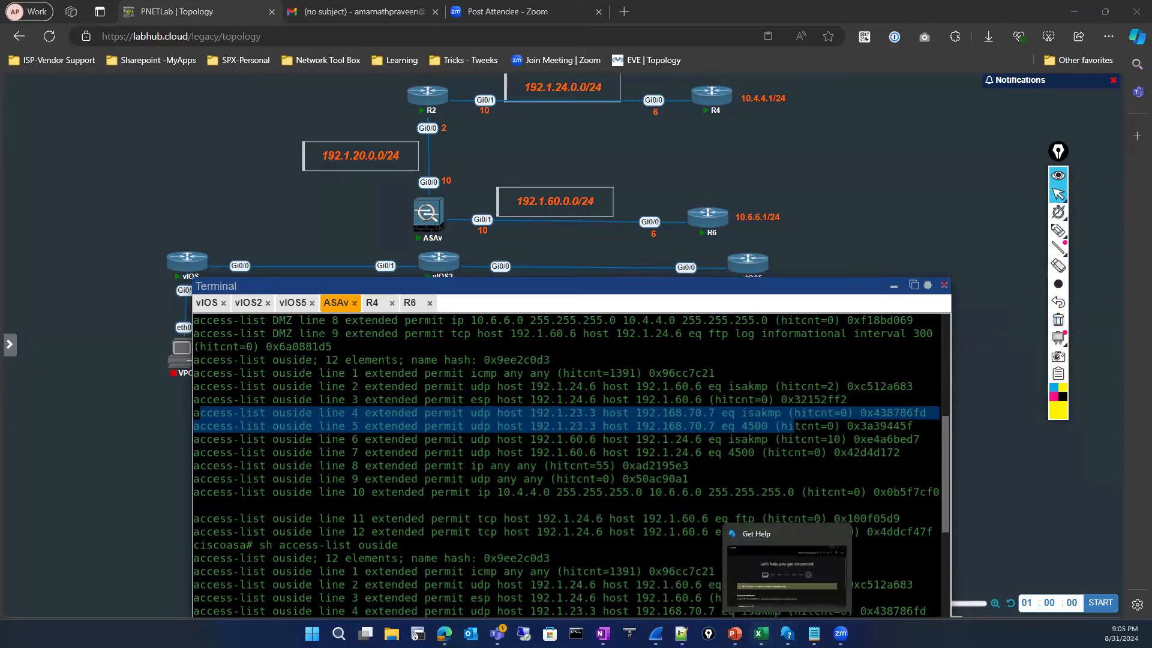
pyautogui.click(761, 633)
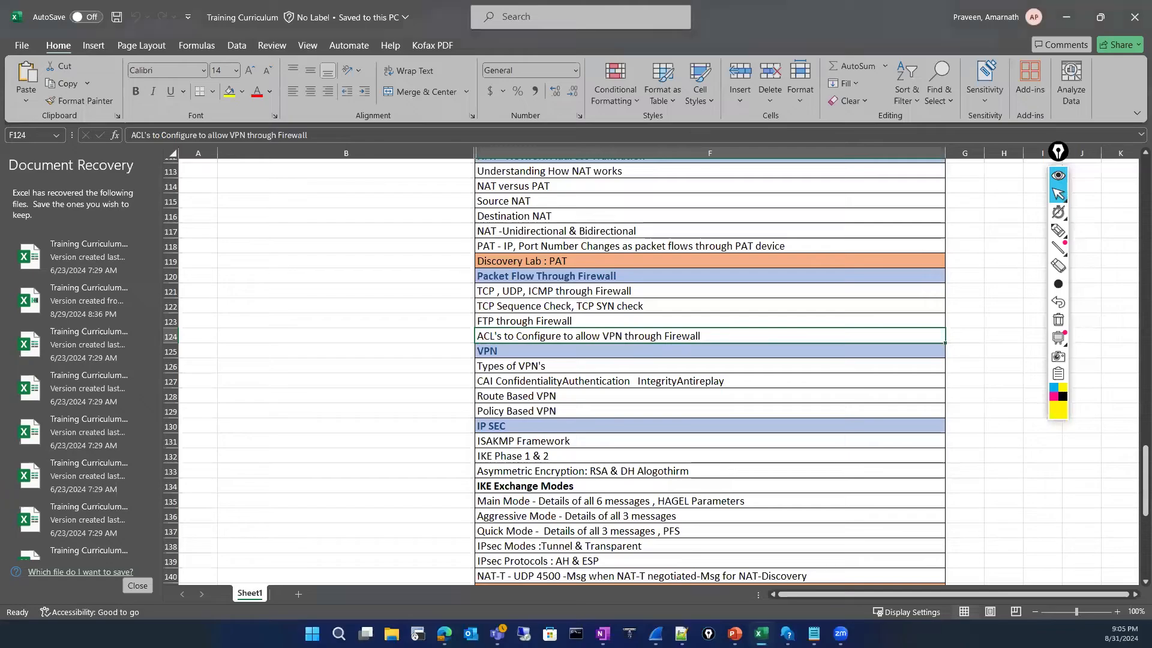
pyautogui.scroll(-3, 591, 440)
pyautogui.scroll(-8, 582, 440)
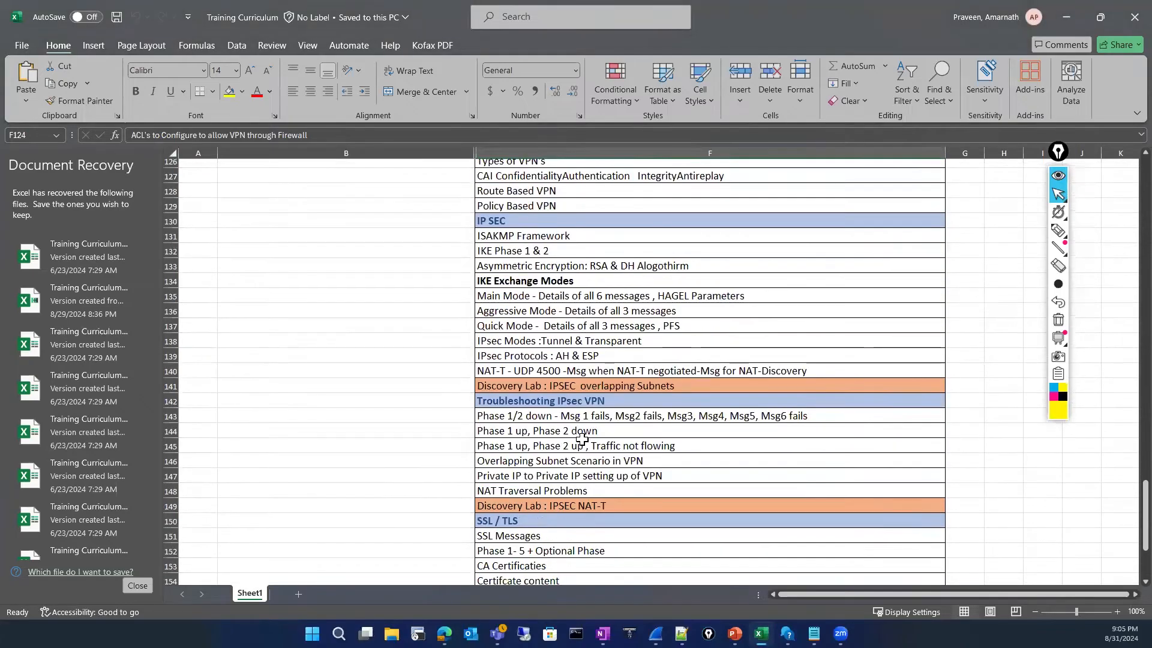
pyautogui.scroll(2, 582, 440)
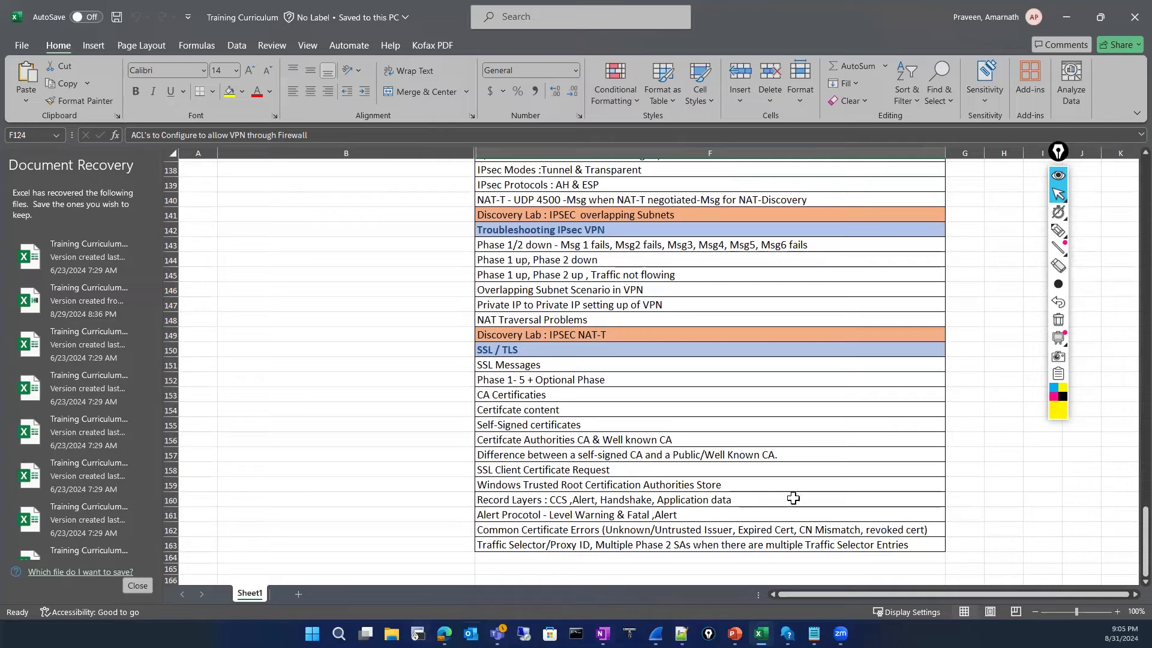
# Step: Return to the Training Curriculum workbook and select the Traffic Selector/Proxy ID entry in cell F163
pyautogui.moveTo(443, 633)
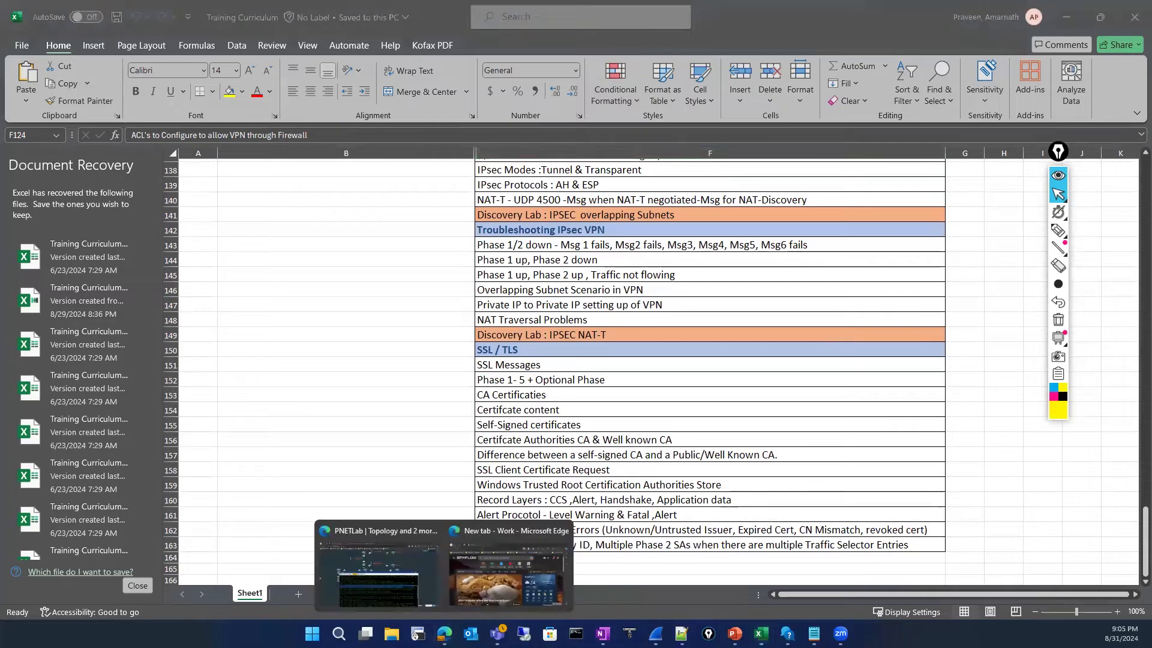
pyautogui.click(378, 573)
pyautogui.moveTo(760, 633)
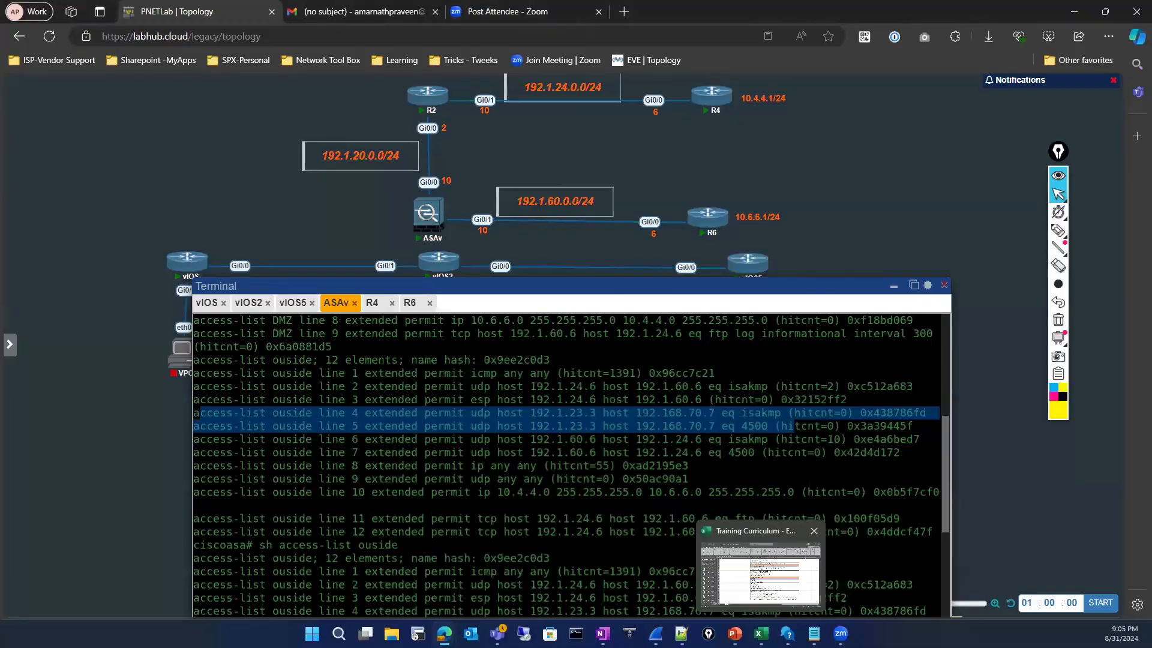
pyautogui.click(759, 572)
pyautogui.click(559, 546)
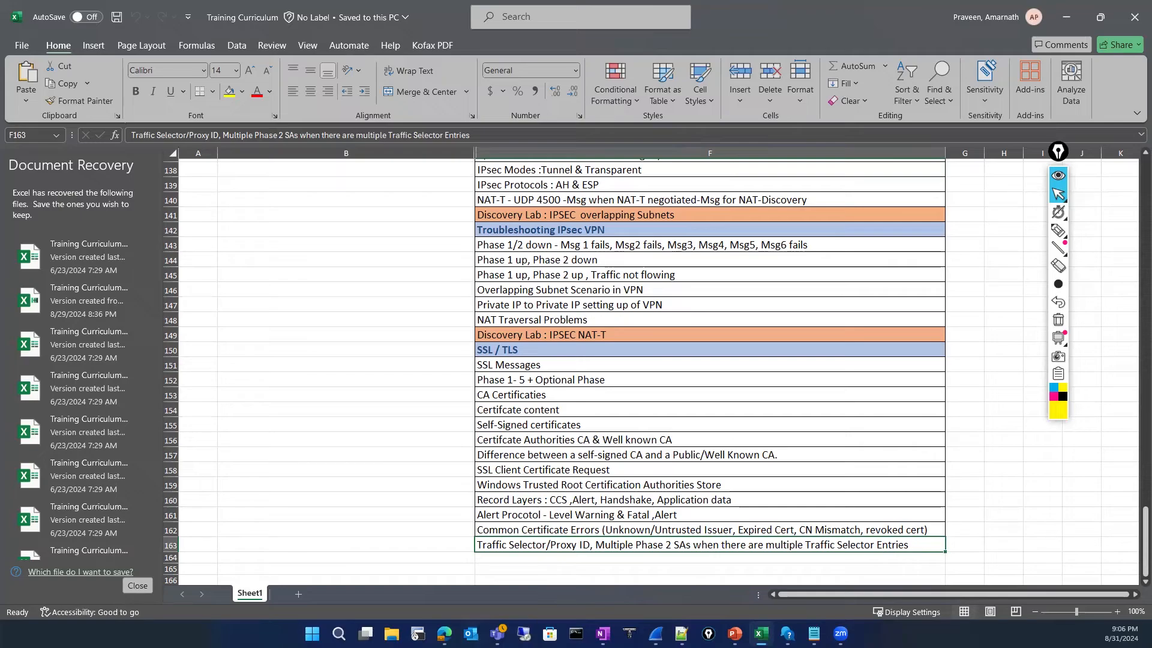
# Step: Switch to the PNETLab topology in Edge and show the crypto section of the running configuration on vIOS5
pyautogui.click(444, 634)
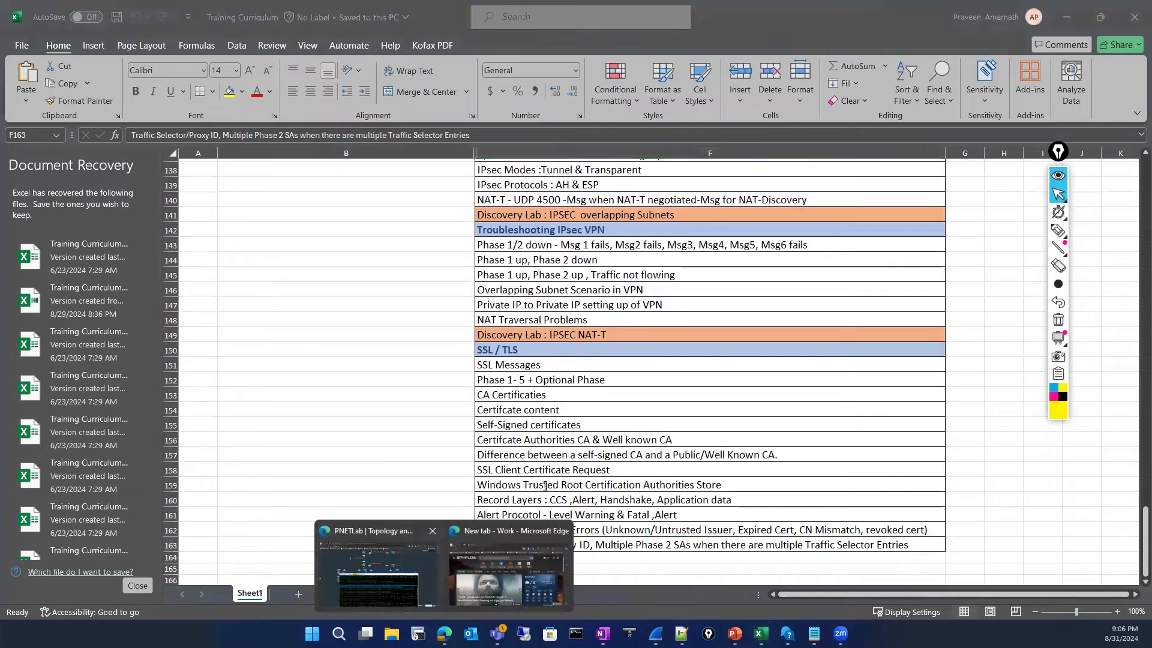
pyautogui.click(378, 573)
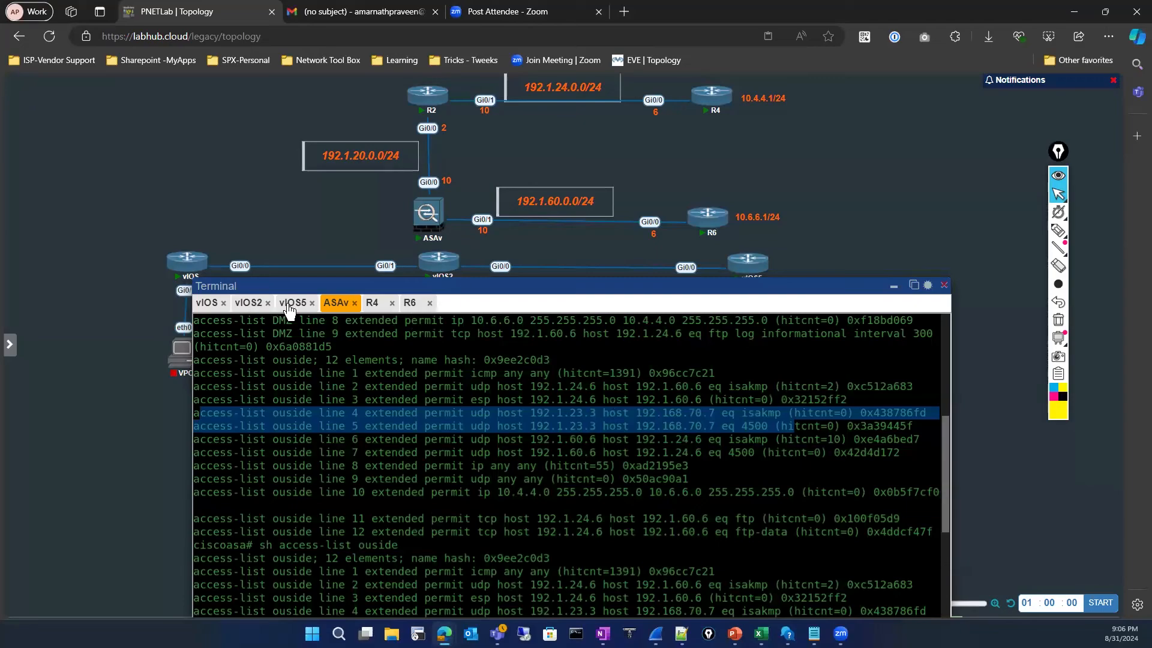
pyautogui.click(290, 303)
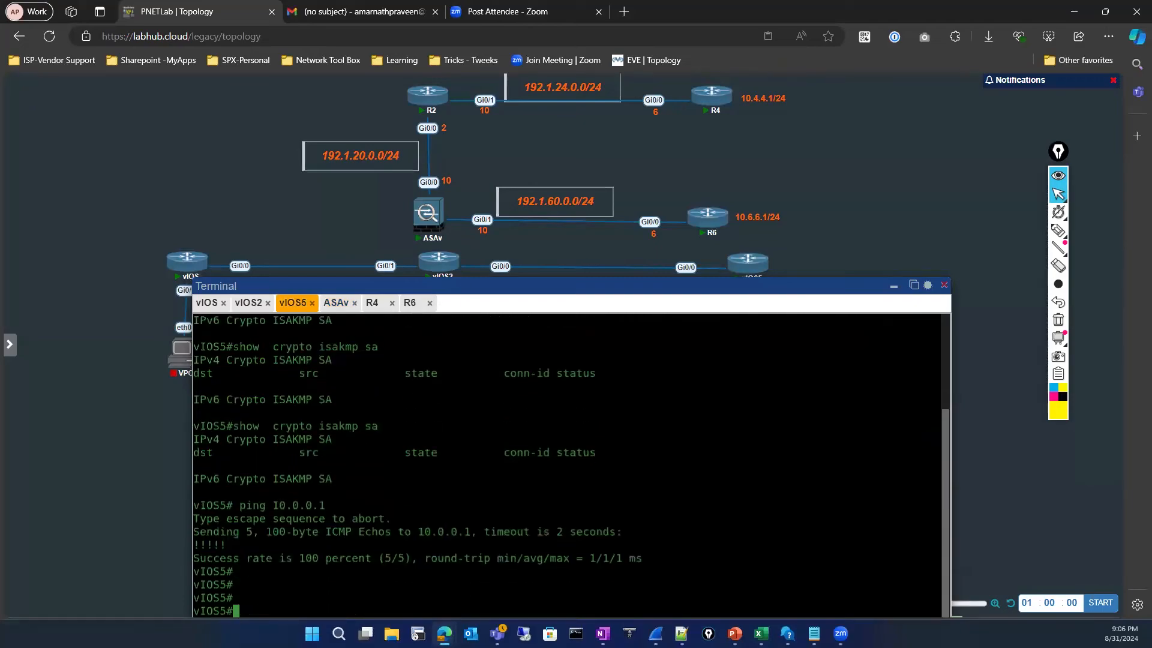
pyautogui.write('sho')
pyautogui.press('Tab')
pyautogui.write('run')
pyautogui.press('Tab')
pyautogui.write('| ')
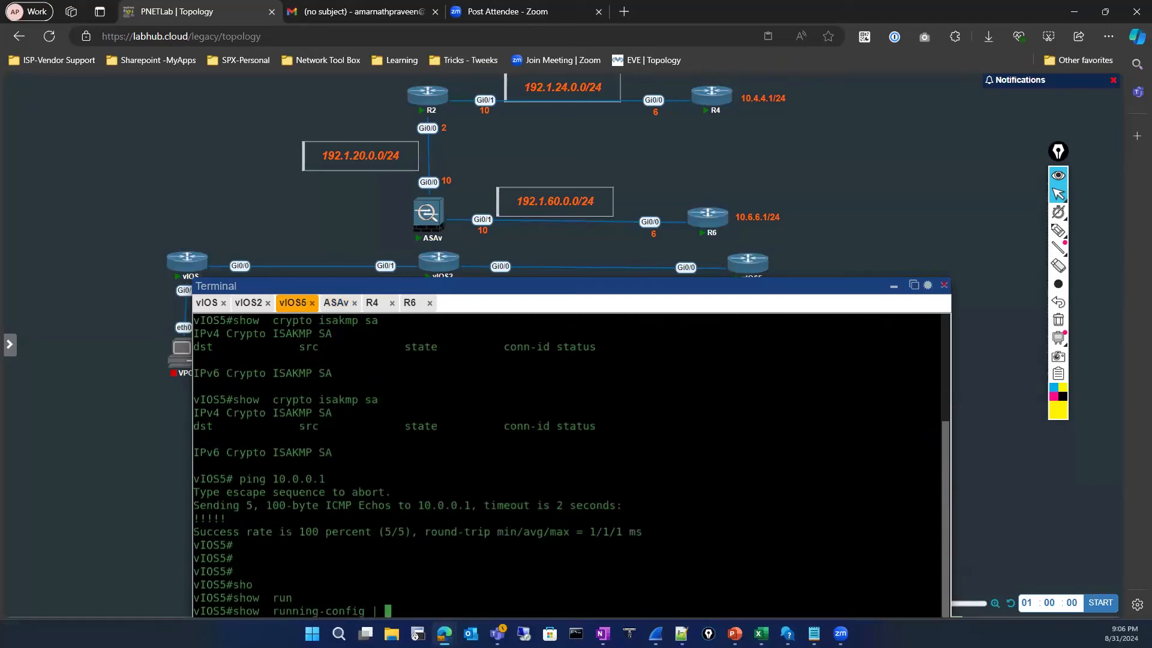
pyautogui.write('se')
pyautogui.press('Tab')
pyautogui.write('crypto')
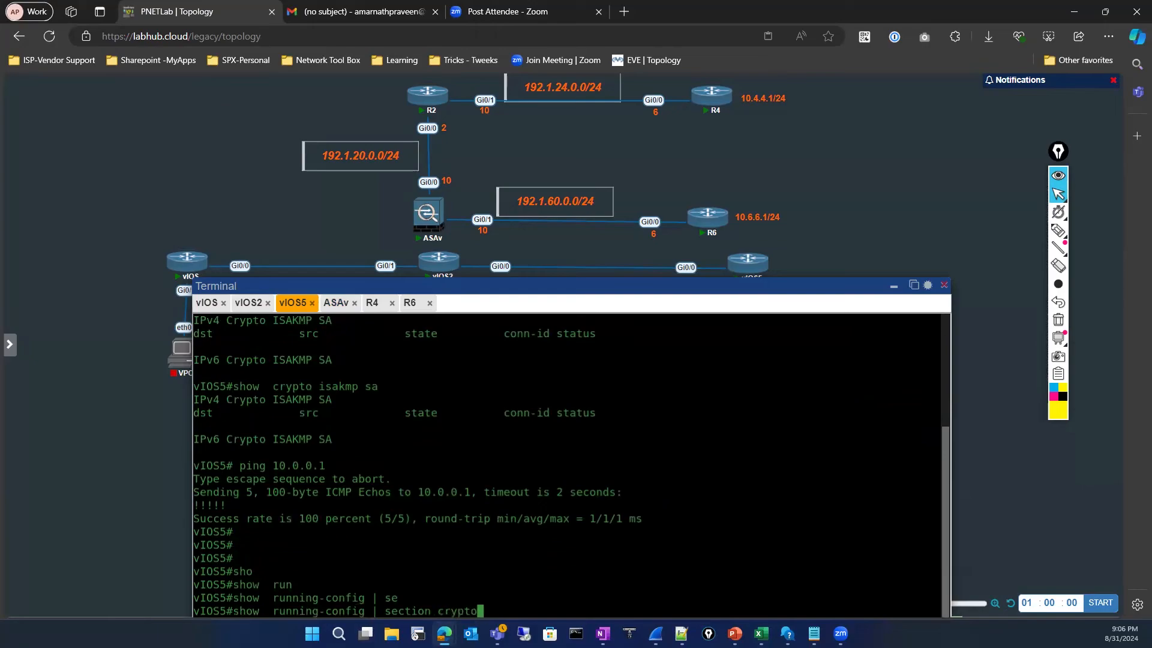
pyautogui.press('Return')
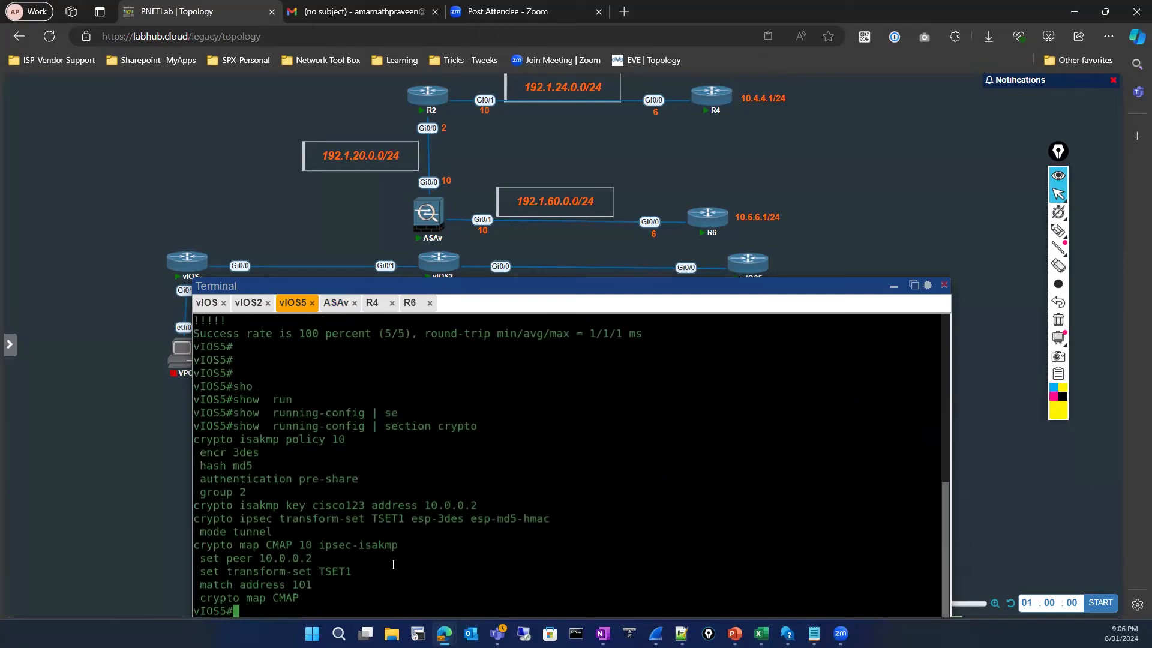
# Step: Enter global configuration mode on vIOS5 and create crypto map CMAP sequence 20 as ipsec-isakmp
pyautogui.write('conf')
pyautogui.press('Tab')
pyautogui.press('Return')
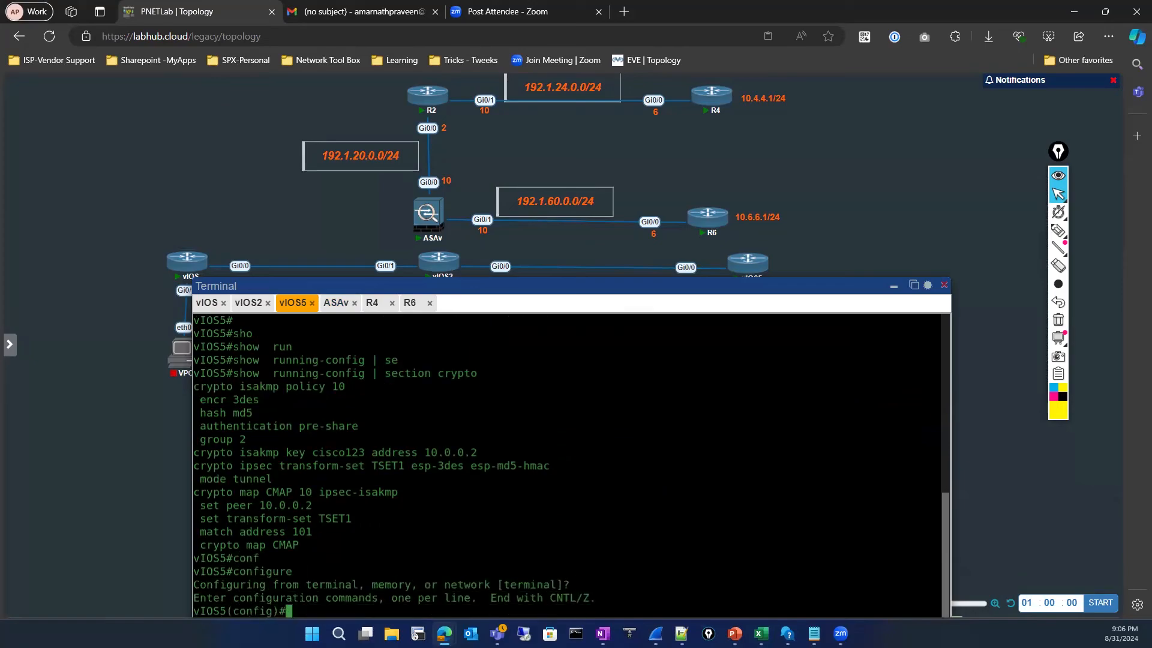
pyautogui.write('cry')
pyautogui.press('Tab')
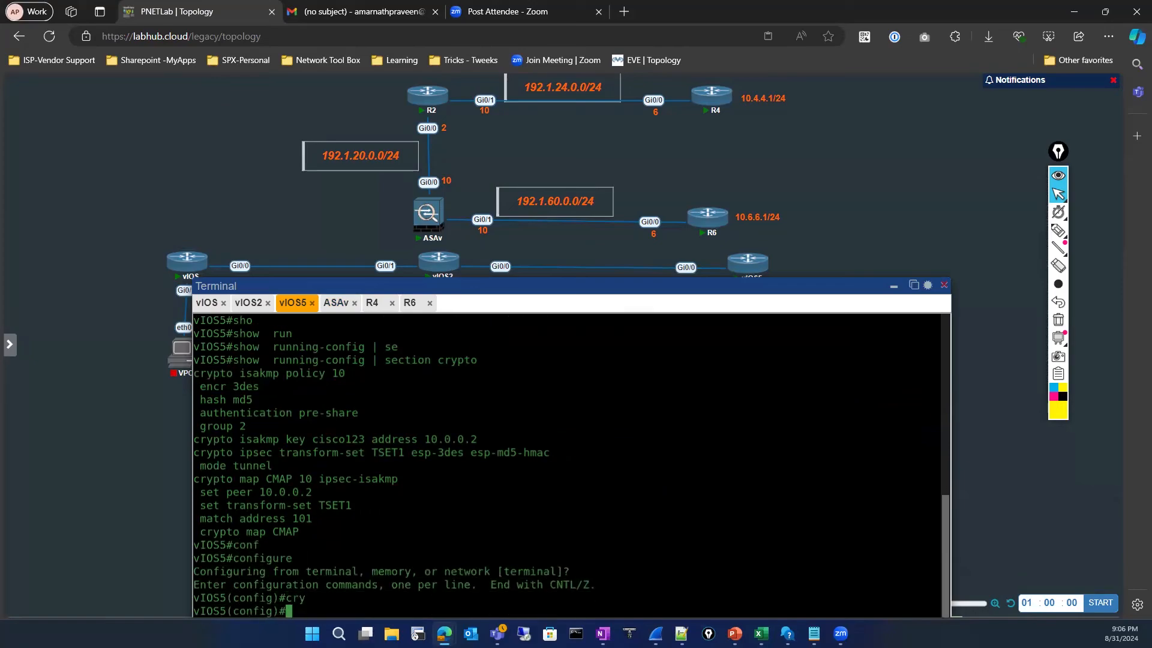
pyautogui.write('ma')
pyautogui.press('Tab')
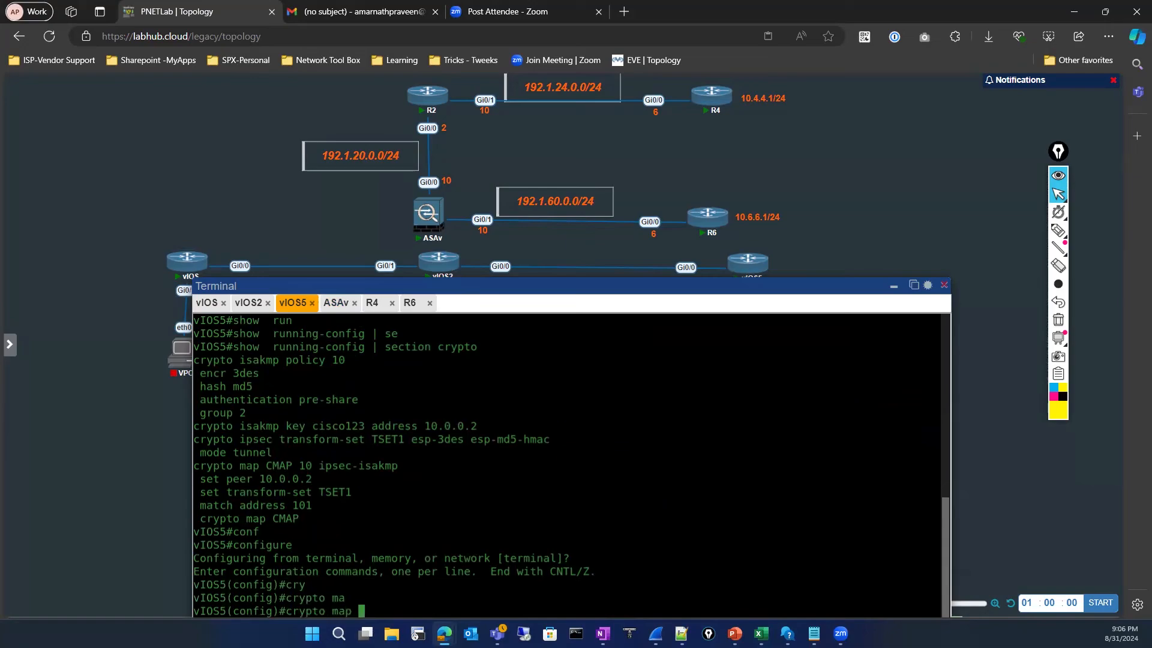
pyautogui.doubleClick(290, 465)
pyautogui.rightClick(396, 523)
pyautogui.write('20 ?')
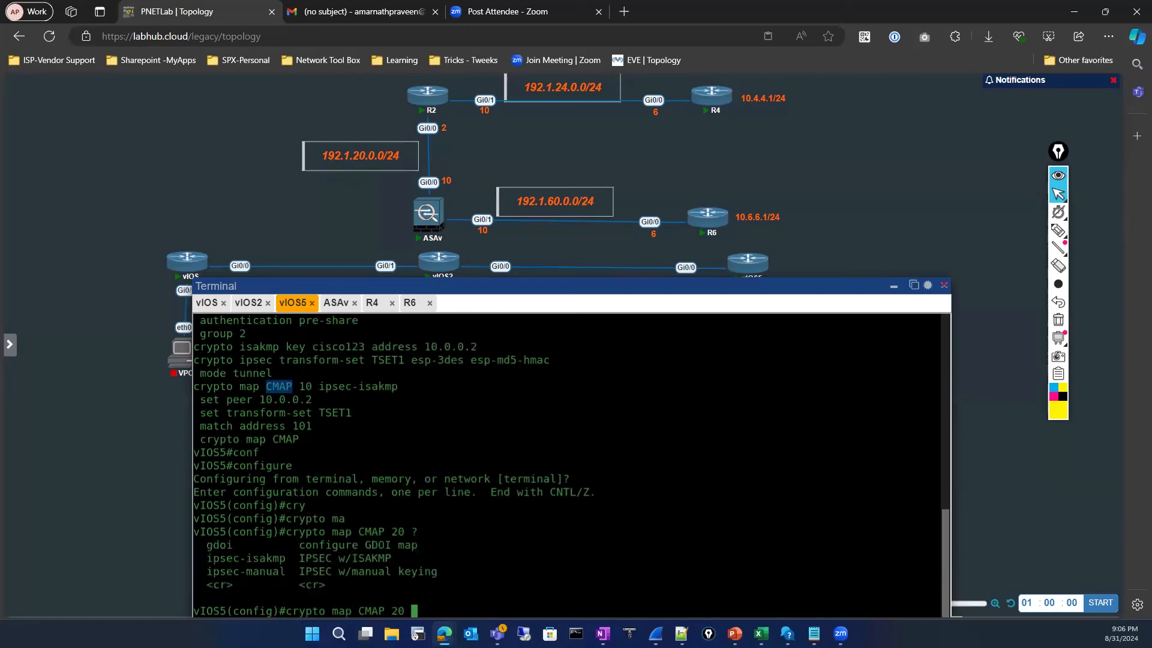
pyautogui.moveTo(298, 384)
pyautogui.mouseDown()
pyautogui.moveTo(331, 386)
pyautogui.moveTo(319, 386)
pyautogui.mouseUp()
pyautogui.write('ip')
pyautogui.press('Tab')
pyautogui.write('is')
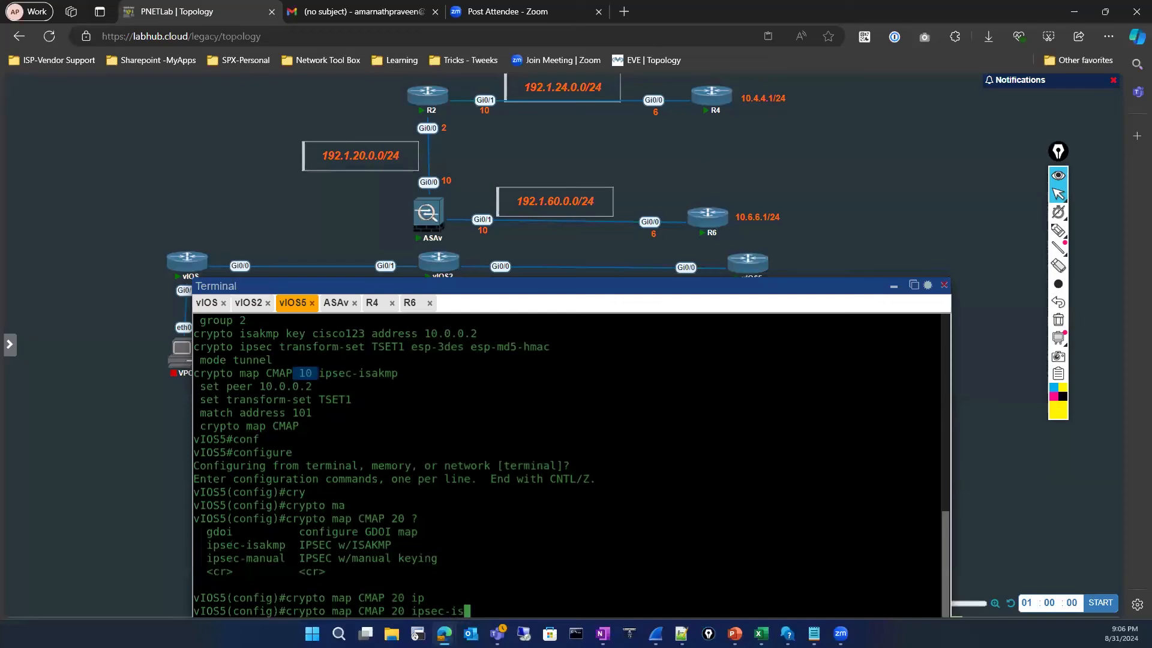
pyautogui.press('Tab')
pyautogui.press('Return')
# Step: Set the peer of crypto map CMAP 20 to 20.0.0.2
pyautogui.write('set')
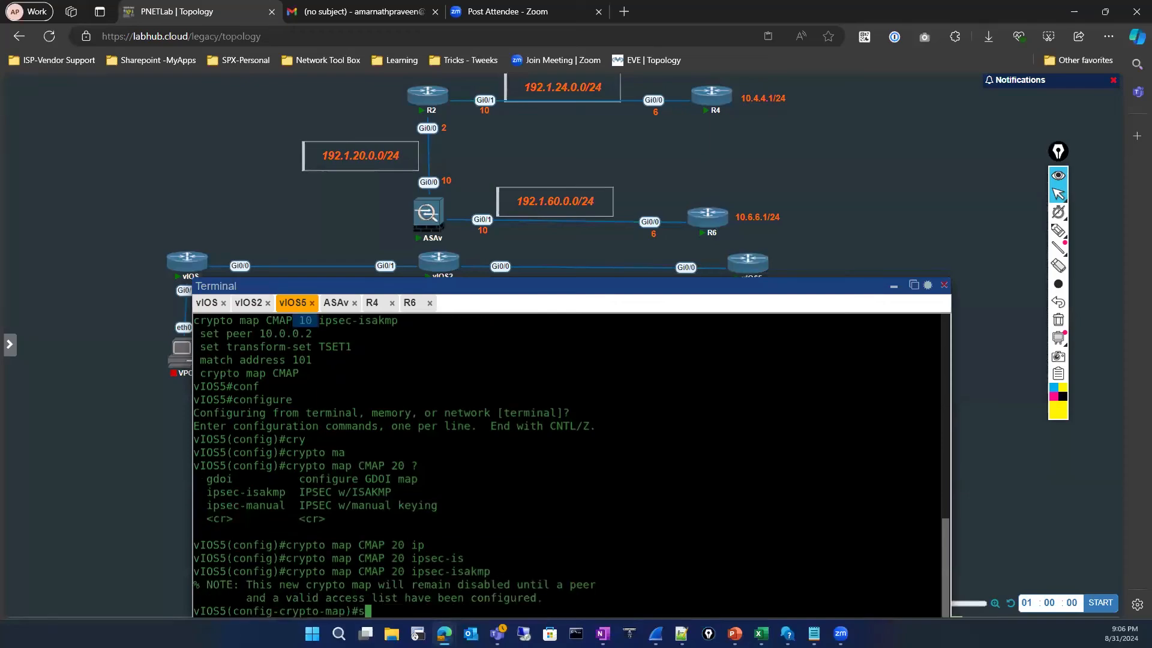
pyautogui.press('Tab')
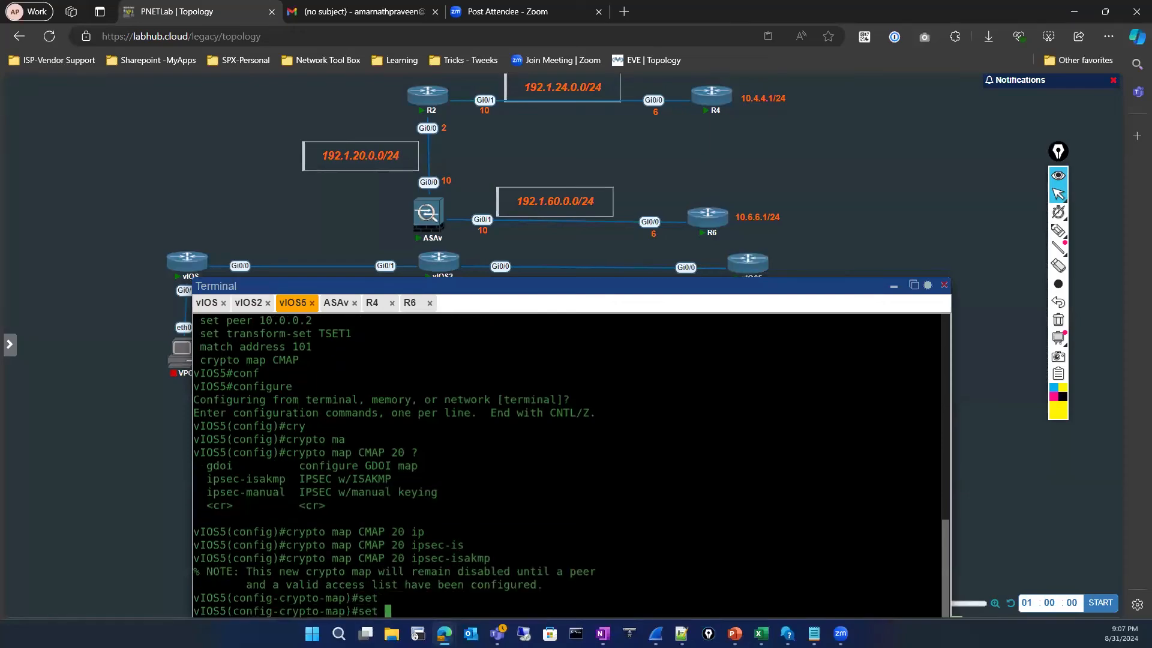
pyautogui.write('peer')
pyautogui.press('Tab')
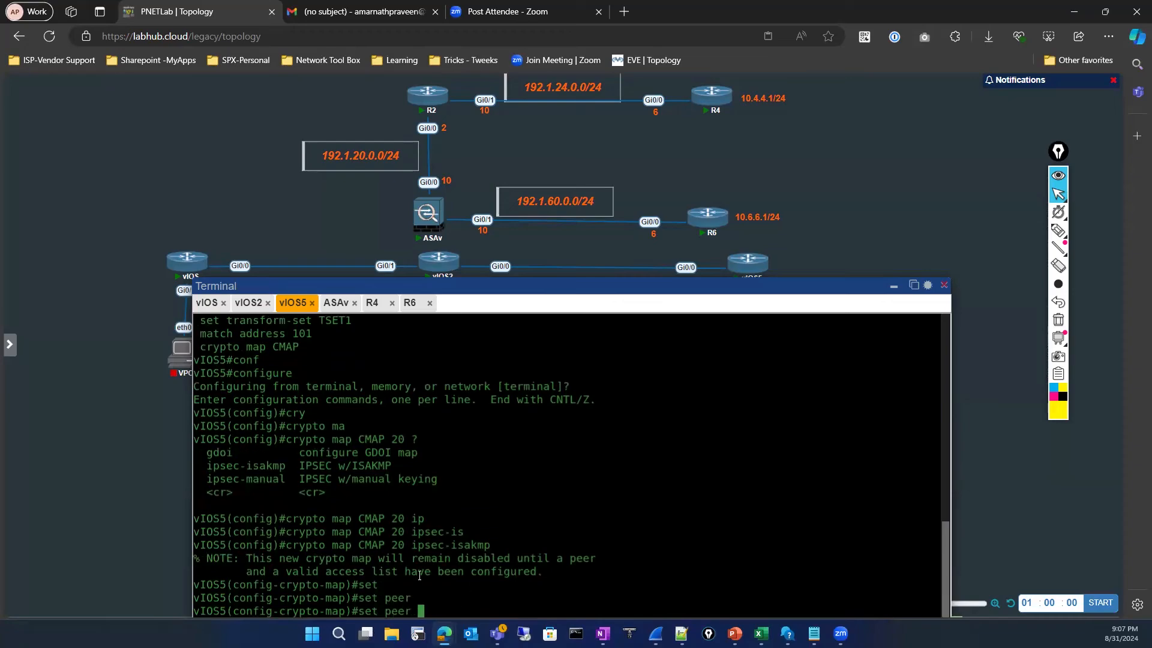
pyautogui.scroll(2, 420, 575)
pyautogui.scroll(-2, 420, 575)
pyautogui.write('20.0.0.2')
pyautogui.press('Return')
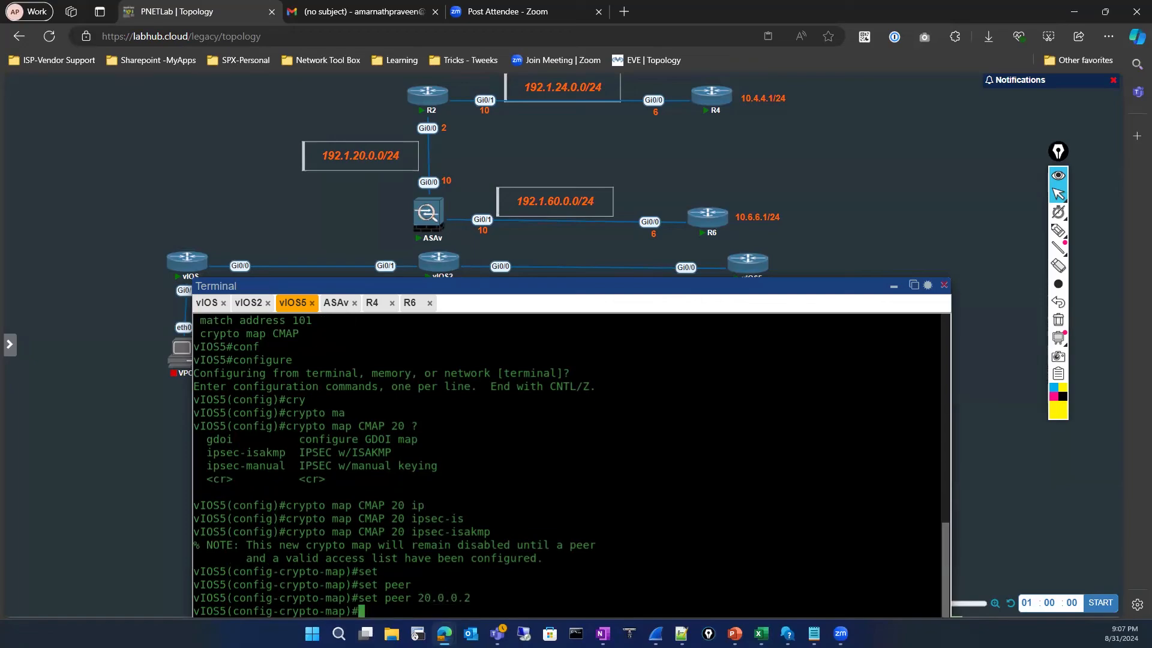
# Step: Make crypto map CMAP 20 match address list 102 and compare it with the existing sequence 10 entry
pyautogui.write('mat')
pyautogui.press('Tab')
pyautogui.write('ad')
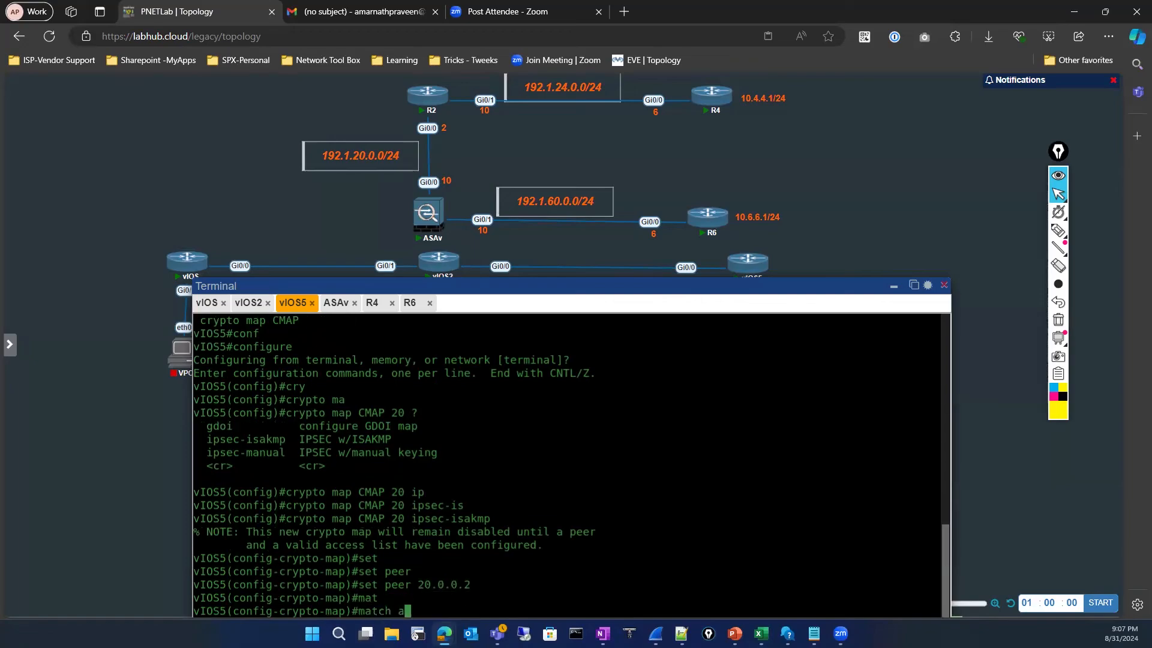
pyautogui.press('Tab')
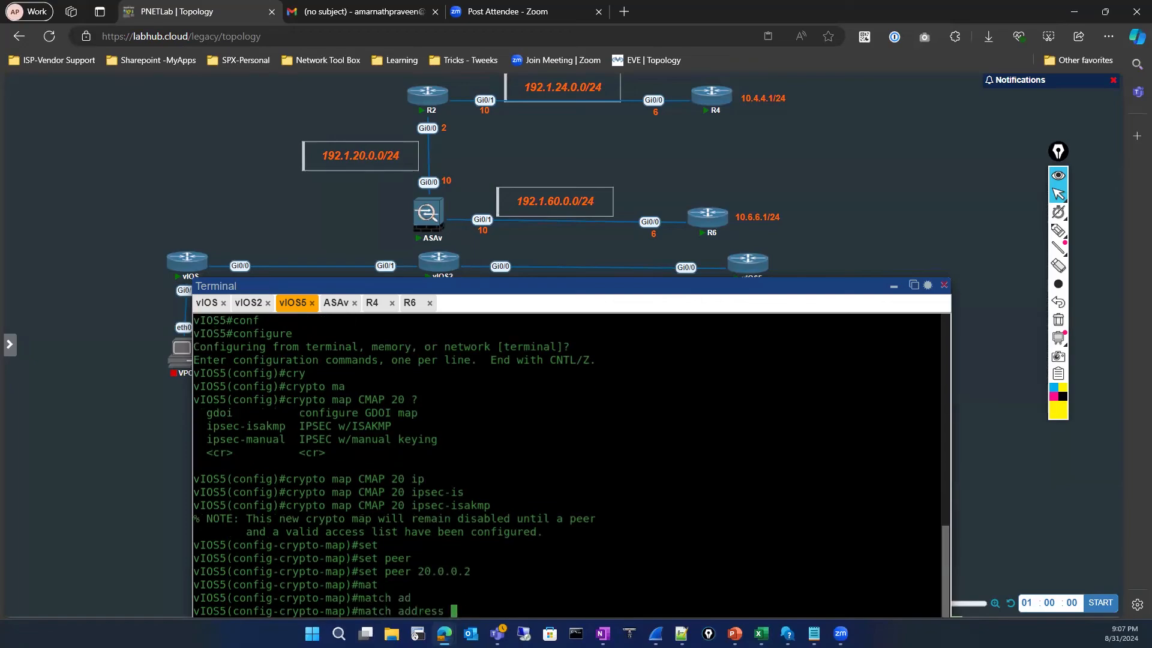
pyautogui.write('102')
pyautogui.press('Return')
pyautogui.scroll(3, 290, 415)
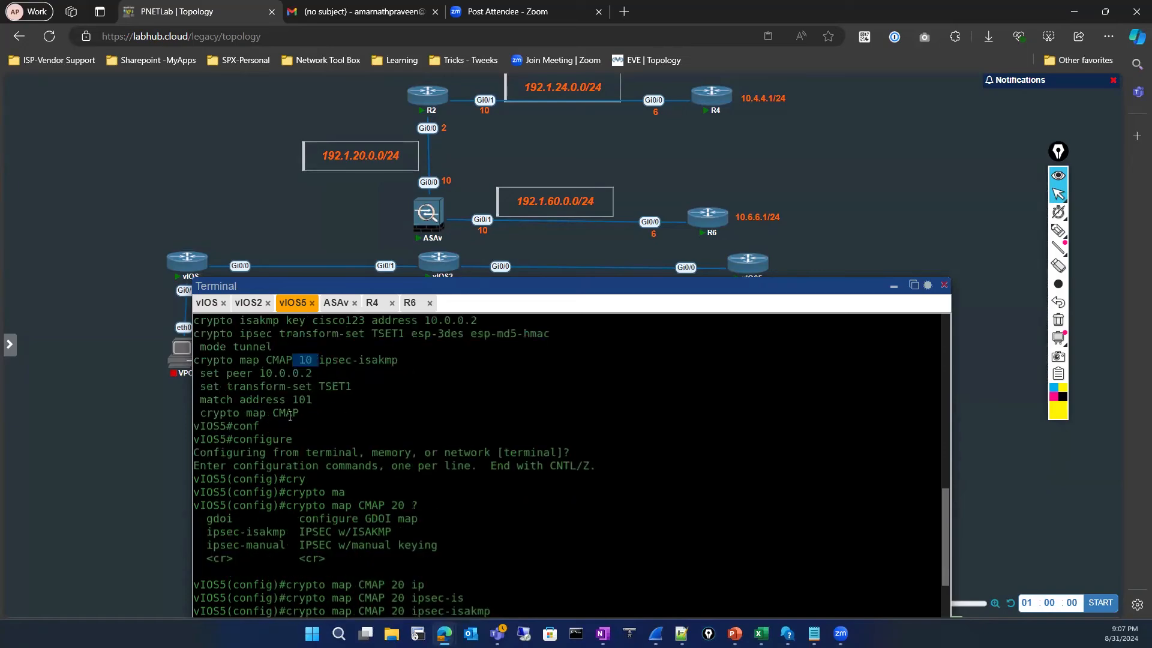
pyautogui.moveTo(296, 397); pyautogui.dragTo(314, 398)
pyautogui.scroll(-3, 268, 474)
pyautogui.scroll(3, 272, 409)
pyautogui.scroll(-3, 438, 527)
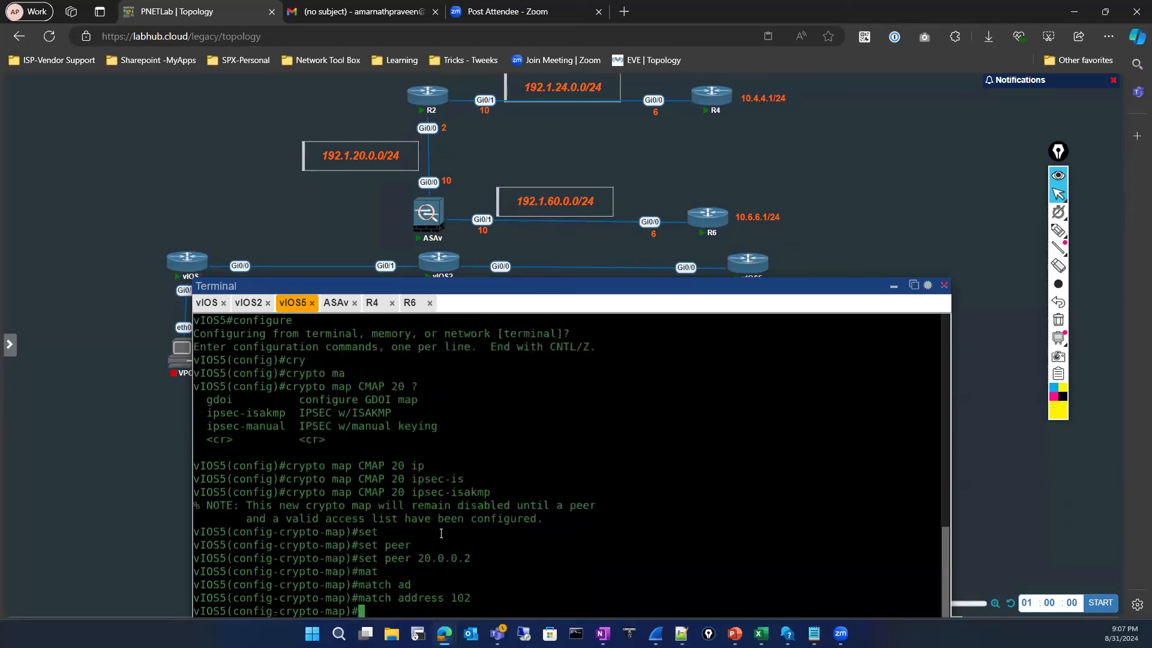
pyautogui.write('cry')
pyautogui.press('Tab')
pyautogui.press('BackSpace')
pyautogui.press('BackSpace')
pyautogui.press('BackSpace')
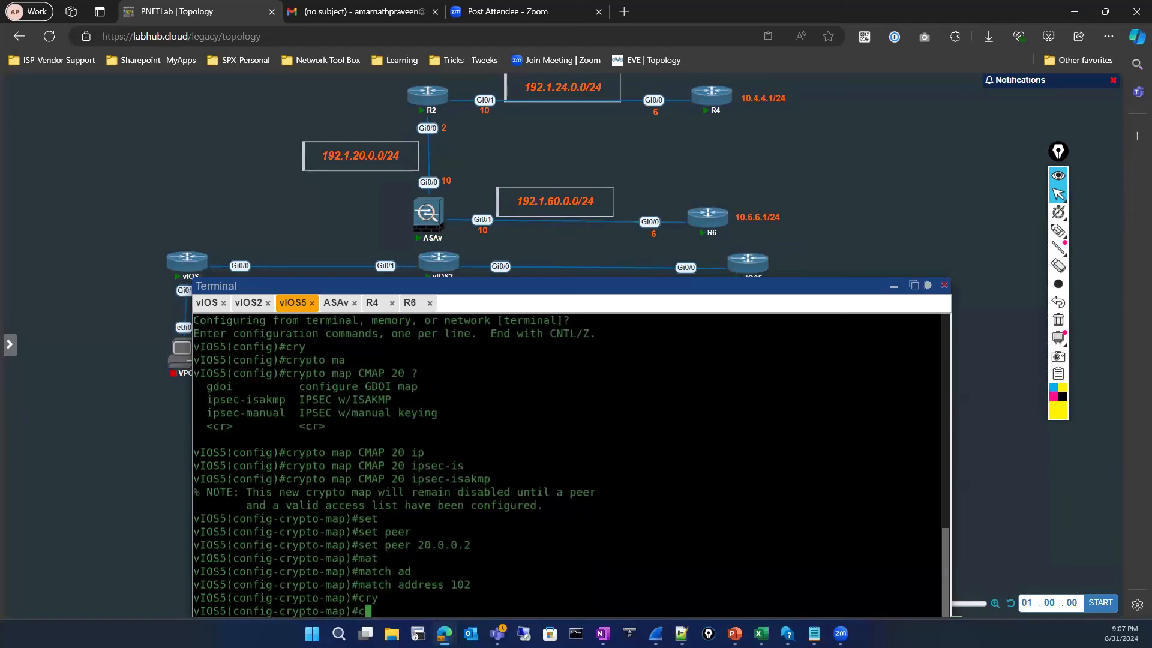
pyautogui.scroll(3, 443, 531)
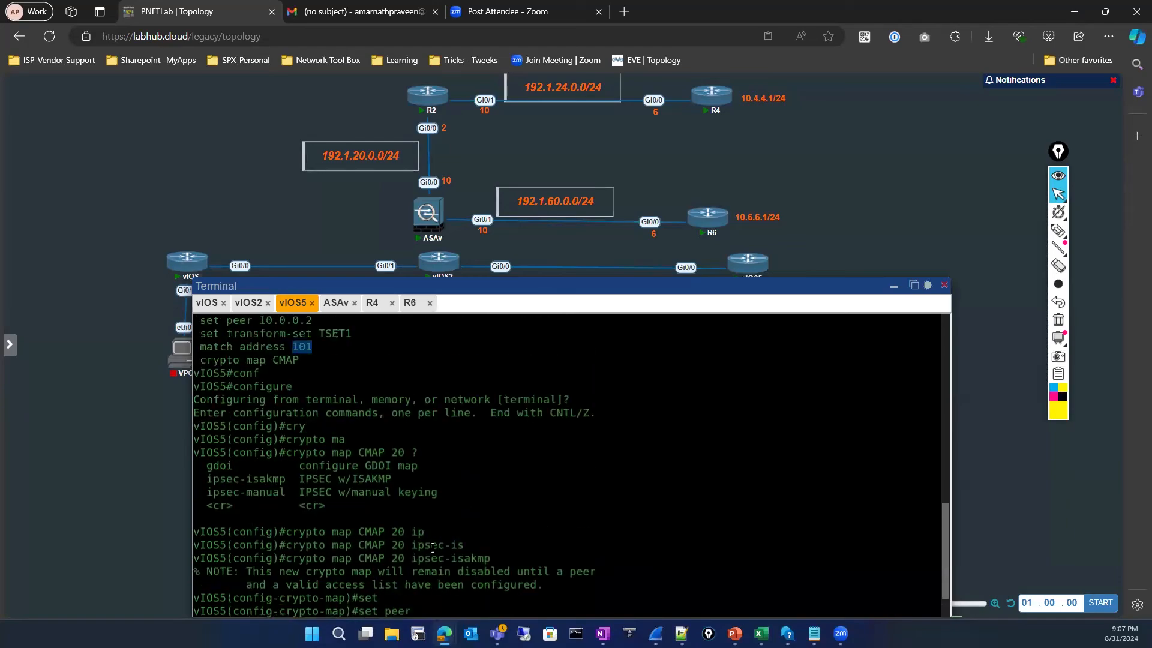
pyautogui.scroll(-3, 435, 567)
# Step: Exit crypto map configuration and global configuration mode on vIOS5
pyautogui.write('exit')
pyautogui.press('Return')
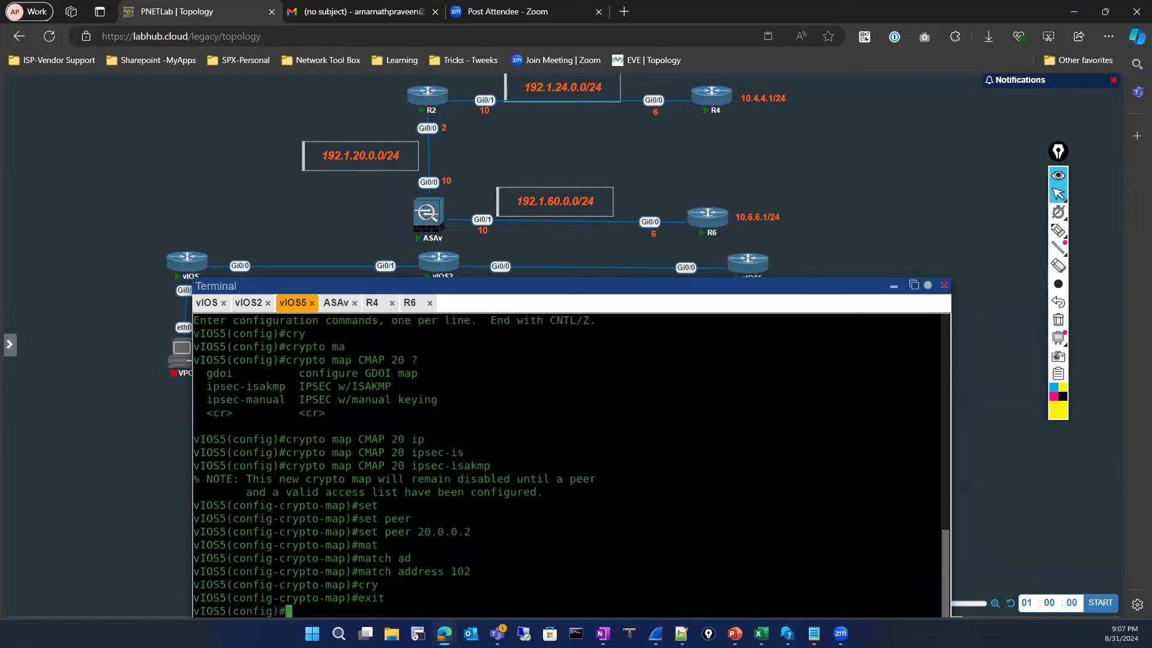
pyautogui.press('Return')
pyautogui.write('exit')
pyautogui.press('Return')
# Step: Show the running configuration of vIOS5 filtered to the section matching "crypt"
pyautogui.write('sho')
pyautogui.press('Tab')
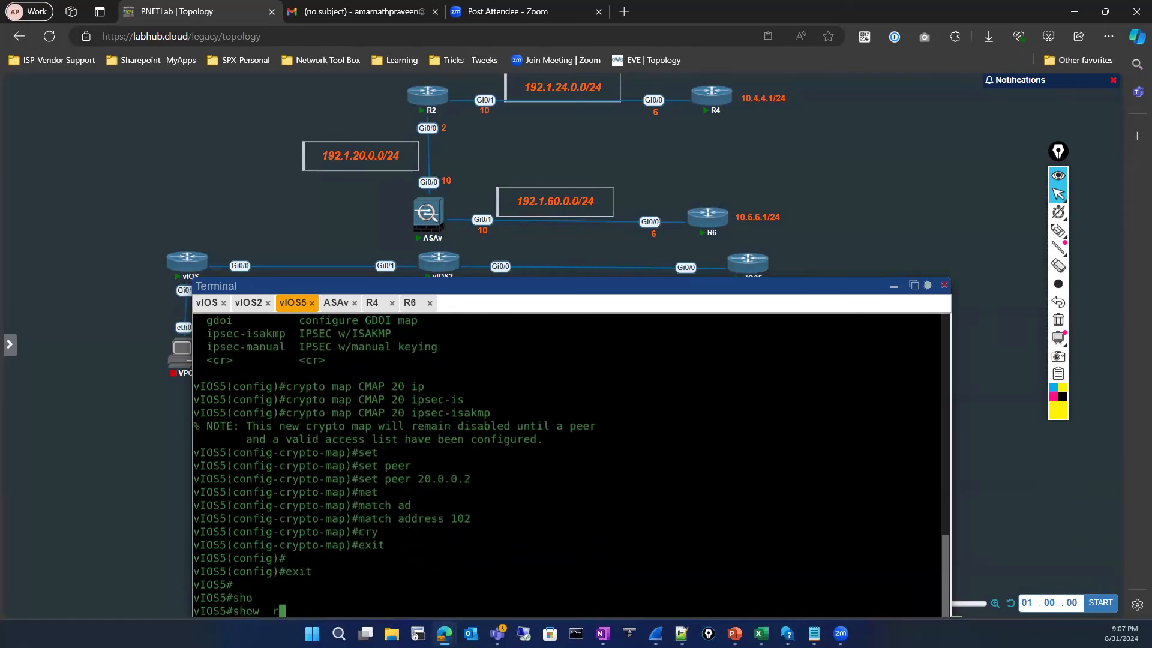
pyautogui.write('run')
pyautogui.press('Tab')
pyautogui.write('| se')
pyautogui.press('Tab')
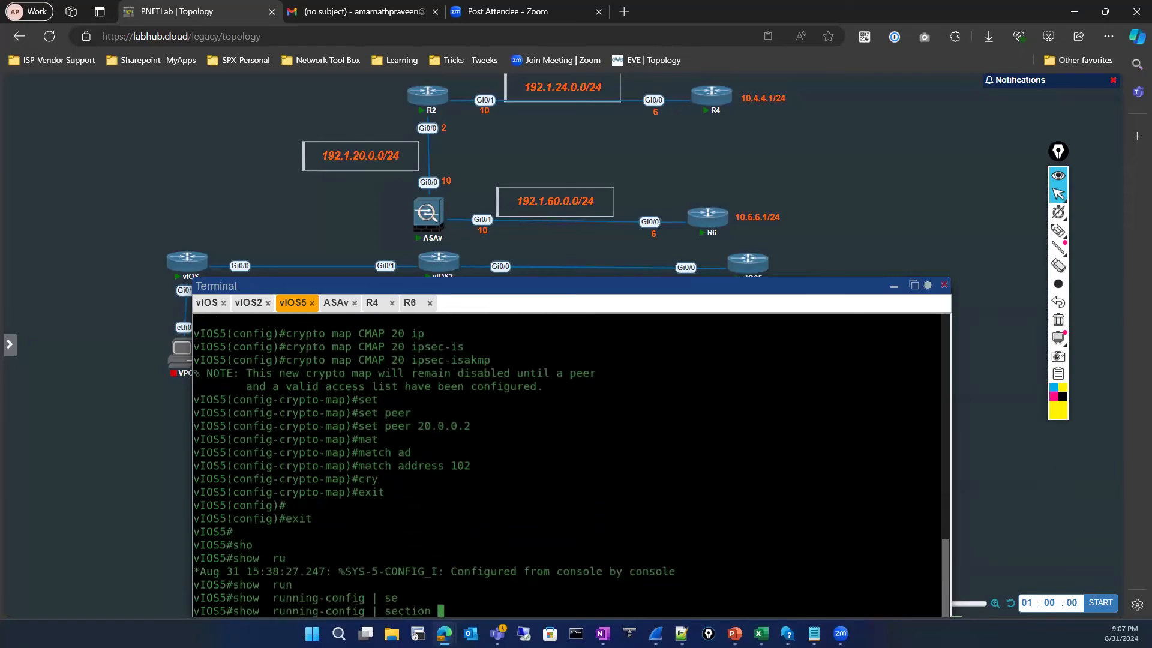
pyautogui.write('crypt')
pyautogui.press('Return')
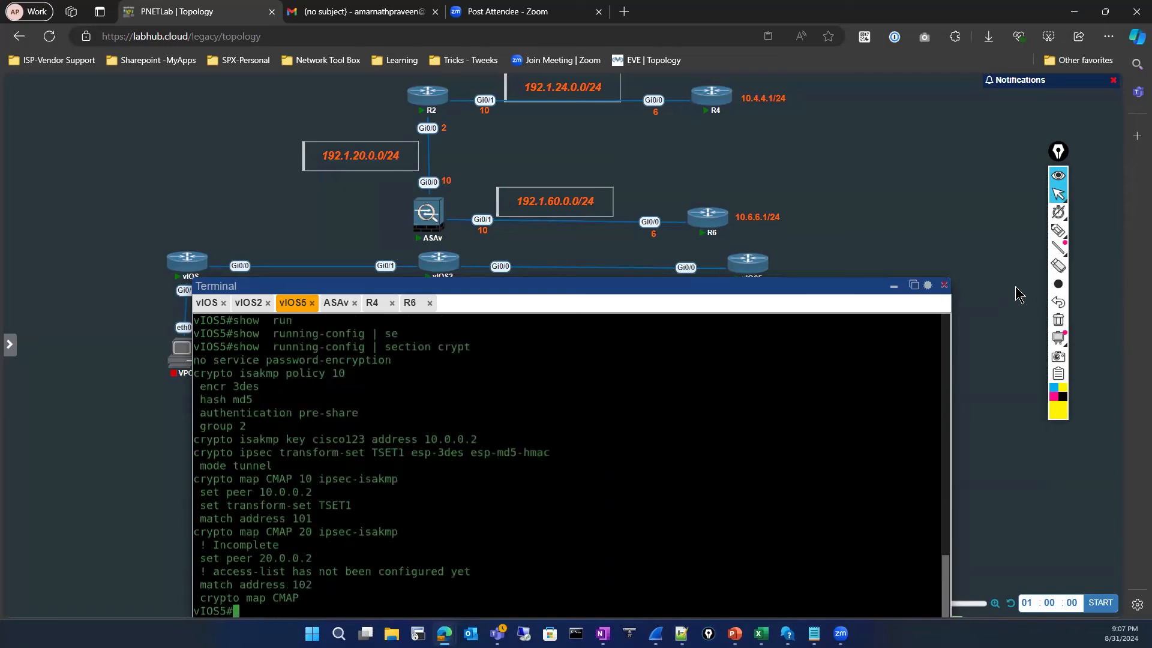
# Step: With the yellow pen, draw an arrow beside the CMAP 10 entry and circle the peers 10.0.0.2 and 20.0.0.2
pyautogui.click(1058, 230)
pyautogui.moveTo(368, 490); pyautogui.dragTo(458, 489)
pyautogui.moveTo(450, 478)
pyautogui.mouseDown()
pyautogui.moveTo(480, 502)
pyautogui.moveTo(454, 508)
pyautogui.mouseUp()
pyautogui.moveTo(275, 505)
pyautogui.mouseDown()
pyautogui.moveTo(292, 471)
pyautogui.moveTo(263, 500)
pyautogui.mouseUp()
pyautogui.moveTo(263, 570); pyautogui.dragTo(321, 577)
pyautogui.moveTo(255, 539); pyautogui.dragTo(322, 571)
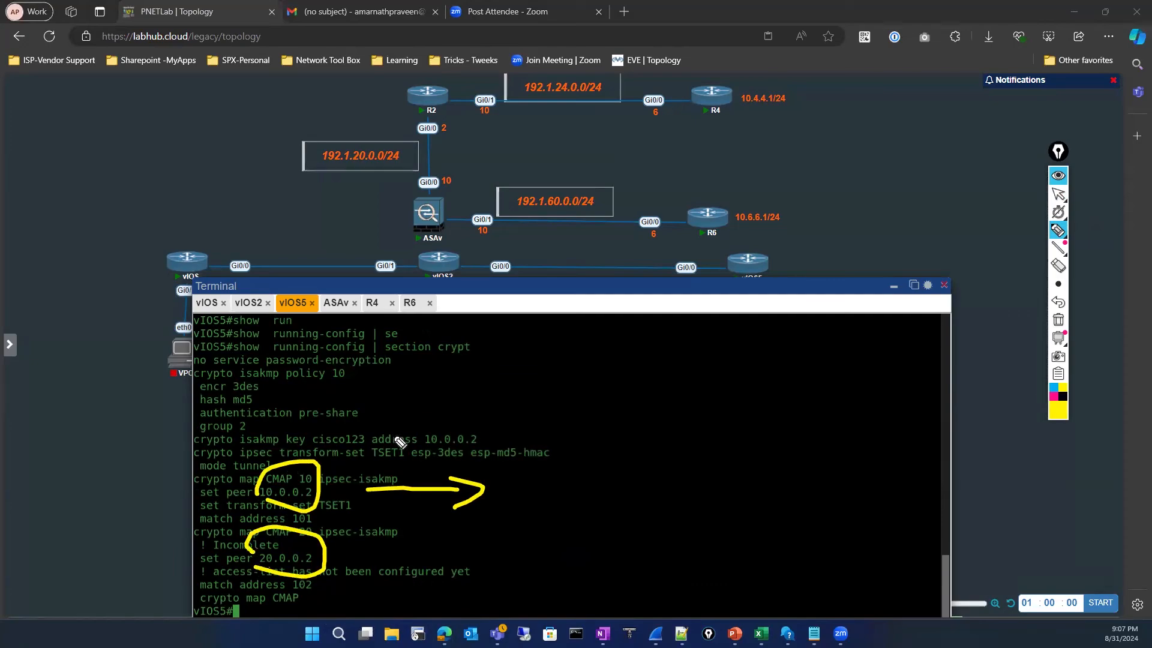
# Step: Change the pen color to green and draw an arrow pointing away from the circled 20.0.0.2 peer
pyautogui.click(1065, 198)
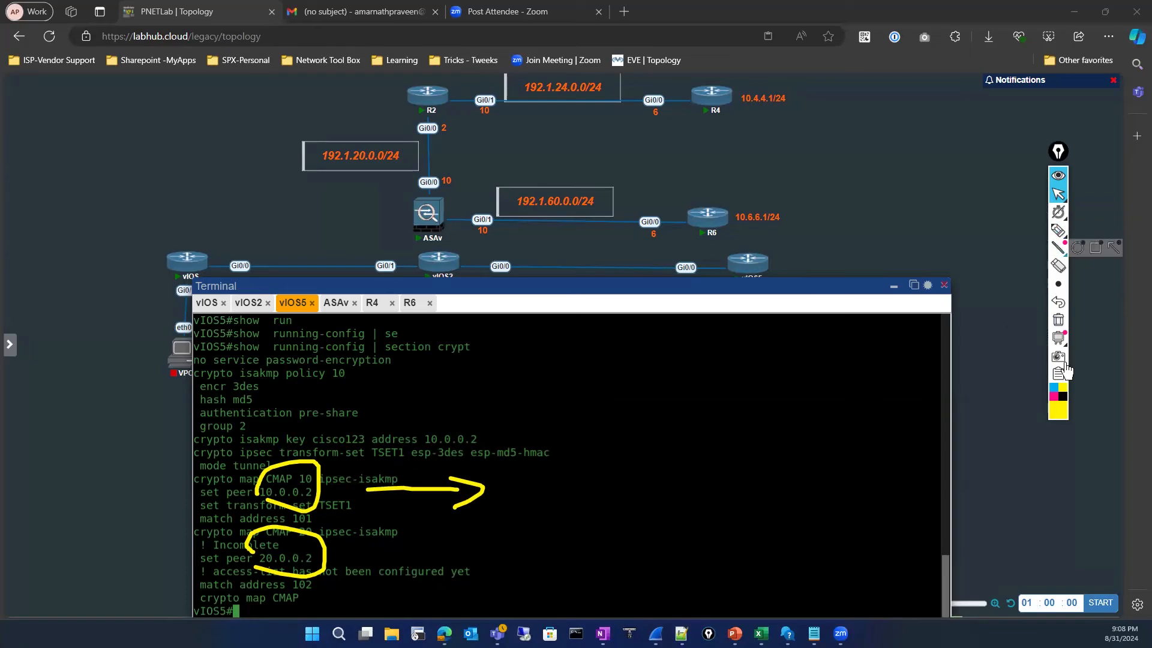
pyautogui.click(1057, 410)
pyautogui.click(1100, 286)
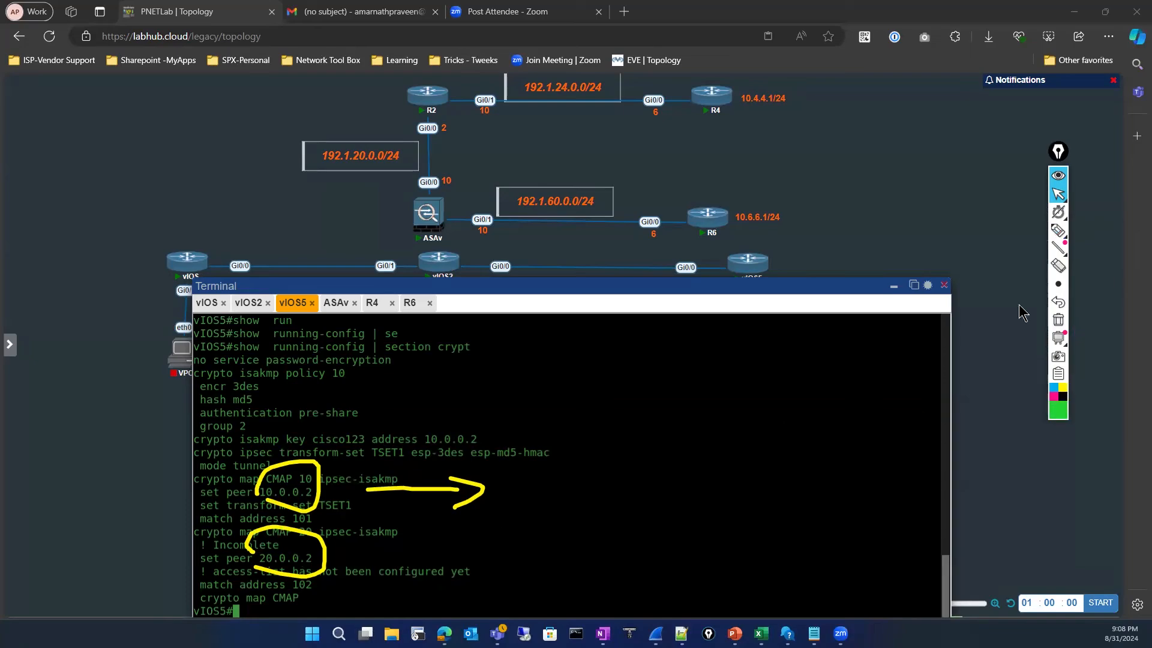
pyautogui.click(1056, 413)
pyautogui.click(1057, 233)
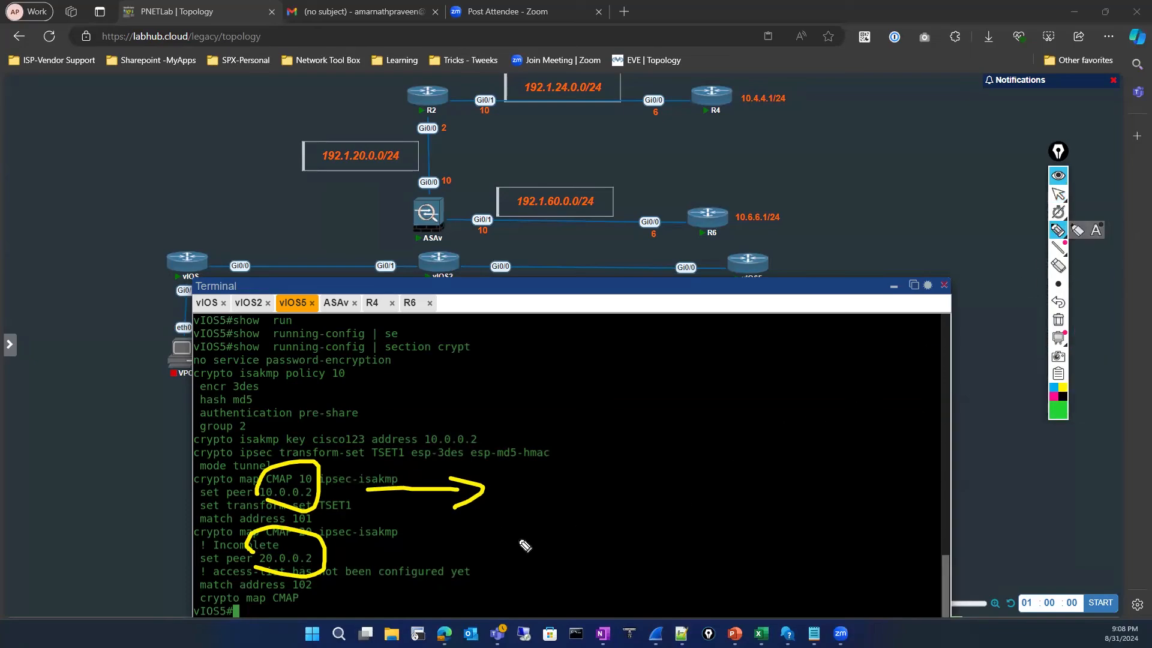
pyautogui.moveTo(349, 559); pyautogui.dragTo(471, 545)
pyautogui.moveTo(468, 529)
pyautogui.mouseDown()
pyautogui.moveTo(497, 543)
pyautogui.moveTo(479, 562)
pyautogui.mouseUp()
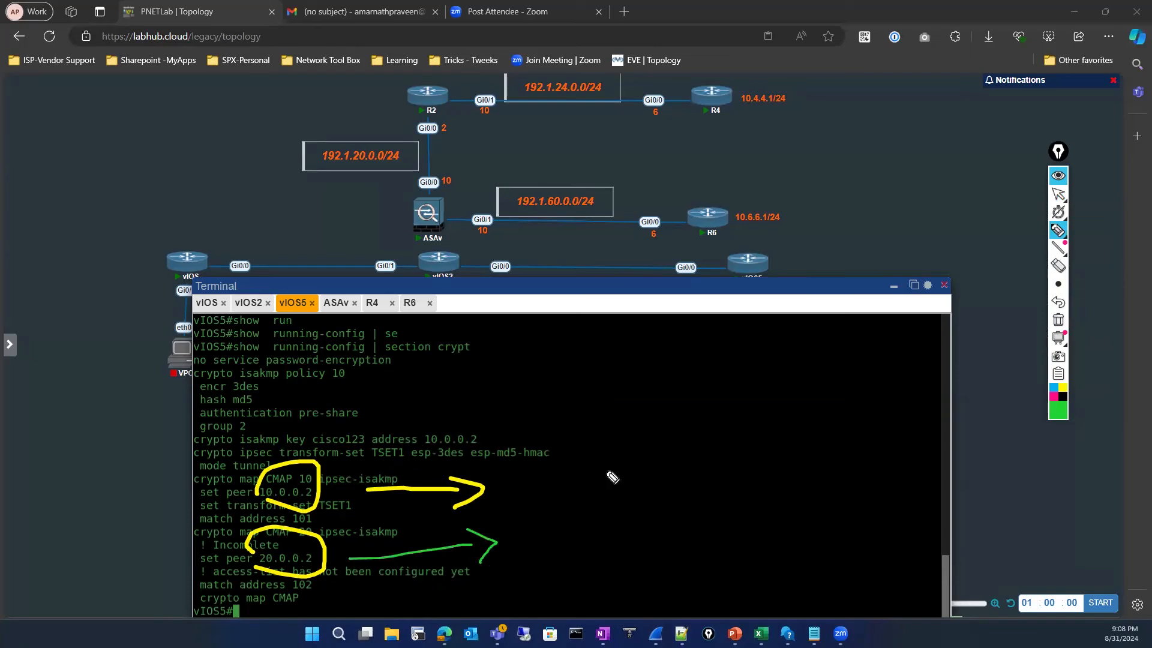
# Step: Draw two circled-cross router symbols beyond the arrows and label them R1 and R2
pyautogui.moveTo(583, 461)
pyautogui.mouseDown()
pyautogui.moveTo(595, 456)
pyautogui.moveTo(627, 508)
pyautogui.moveTo(592, 494)
pyautogui.moveTo(616, 489)
pyautogui.mouseUp()
pyautogui.moveTo(602, 536)
pyautogui.mouseDown()
pyautogui.moveTo(590, 543)
pyautogui.moveTo(602, 537)
pyautogui.mouseUp()
pyautogui.moveTo(602, 552)
pyautogui.mouseDown()
pyautogui.moveTo(589, 581)
pyautogui.moveTo(611, 561)
pyautogui.mouseUp()
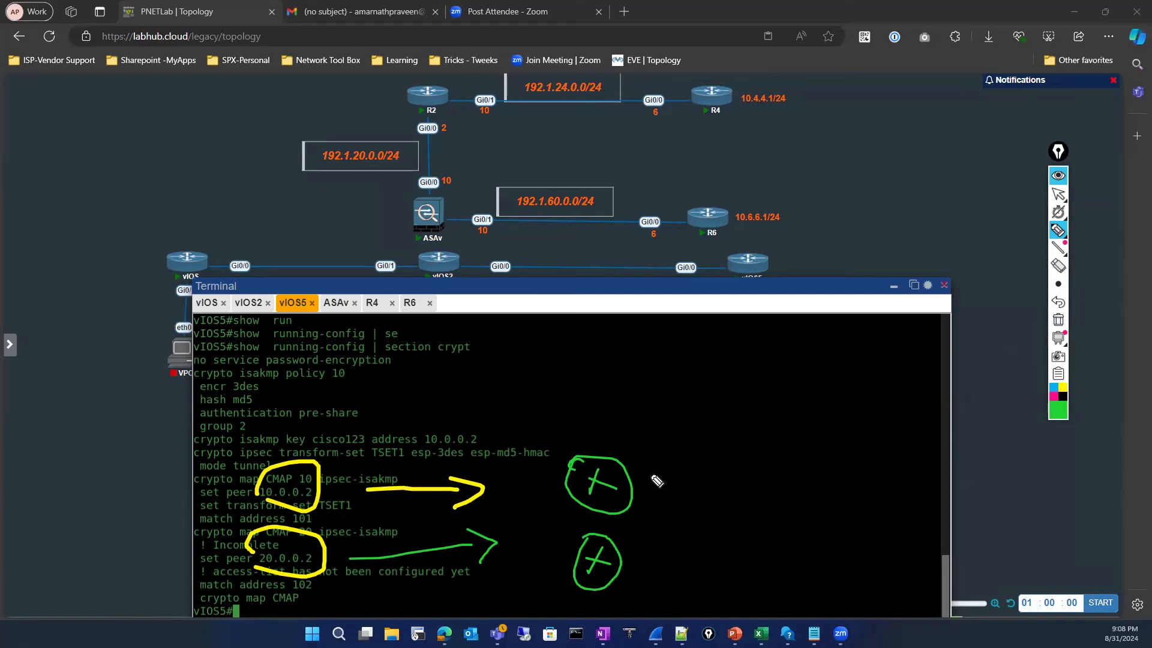
pyautogui.moveTo(649, 469); pyautogui.dragTo(650, 484)
pyautogui.moveTo(650, 470); pyautogui.dragTo(669, 493)
pyautogui.moveTo(649, 546); pyautogui.dragTo(651, 561)
pyautogui.moveTo(649, 546)
pyautogui.mouseDown()
pyautogui.moveTo(656, 559)
pyautogui.moveTo(674, 544)
pyautogui.mouseUp()
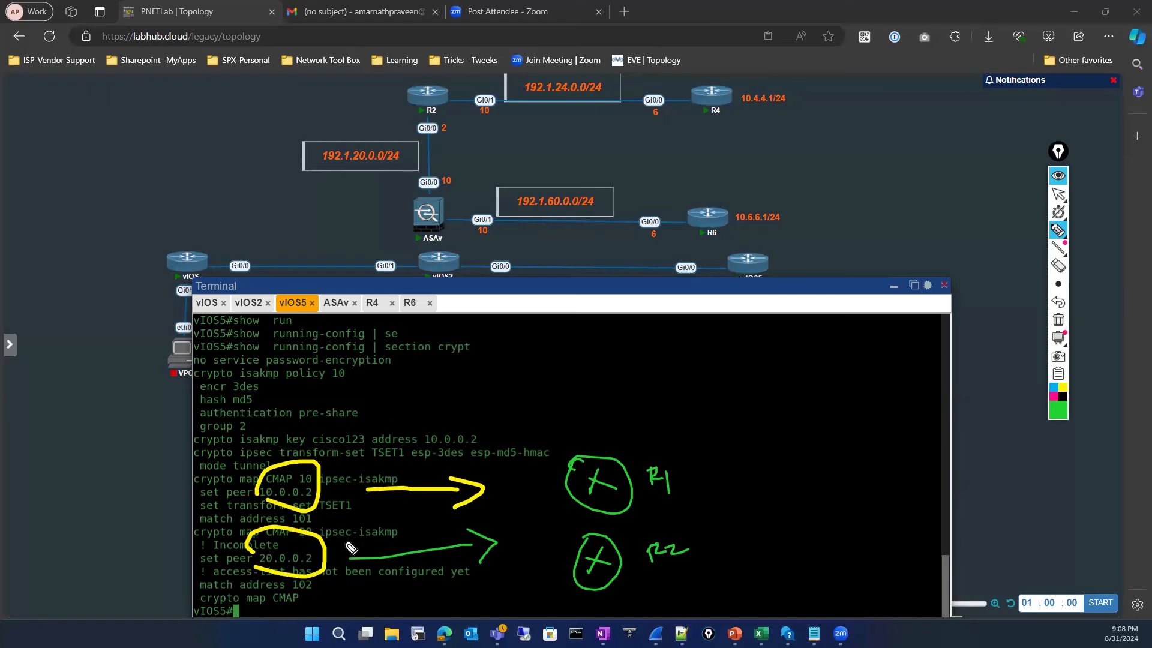
# Step: With the green pen, tick and bracket the ISAKMP policy 10 parameters and circle the key entry's peer address 10.0.0.2
pyautogui.moveTo(269, 434); pyautogui.dragTo(339, 402)
pyautogui.moveTo(339, 363)
pyautogui.mouseDown()
pyautogui.moveTo(366, 404)
pyautogui.moveTo(299, 445)
pyautogui.moveTo(198, 430)
pyautogui.moveTo(237, 417)
pyautogui.moveTo(237, 394)
pyautogui.moveTo(285, 376)
pyautogui.mouseUp()
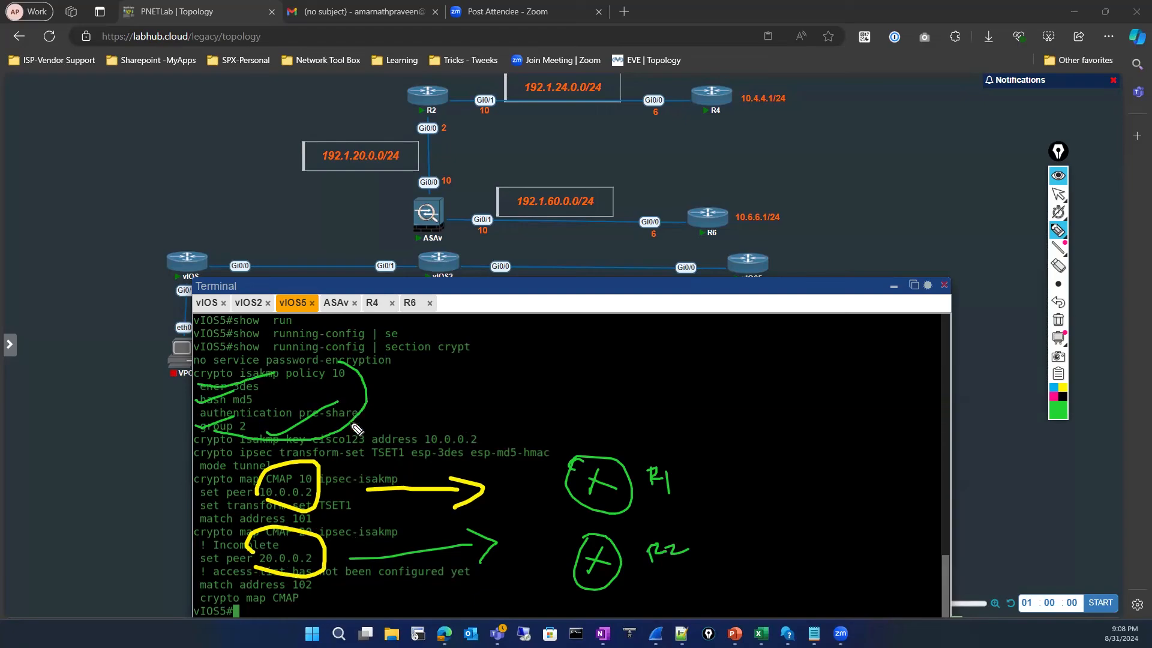
pyautogui.moveTo(359, 413); pyautogui.dragTo(413, 396)
pyautogui.moveTo(429, 447)
pyautogui.mouseDown()
pyautogui.moveTo(496, 427)
pyautogui.moveTo(428, 446)
pyautogui.mouseUp()
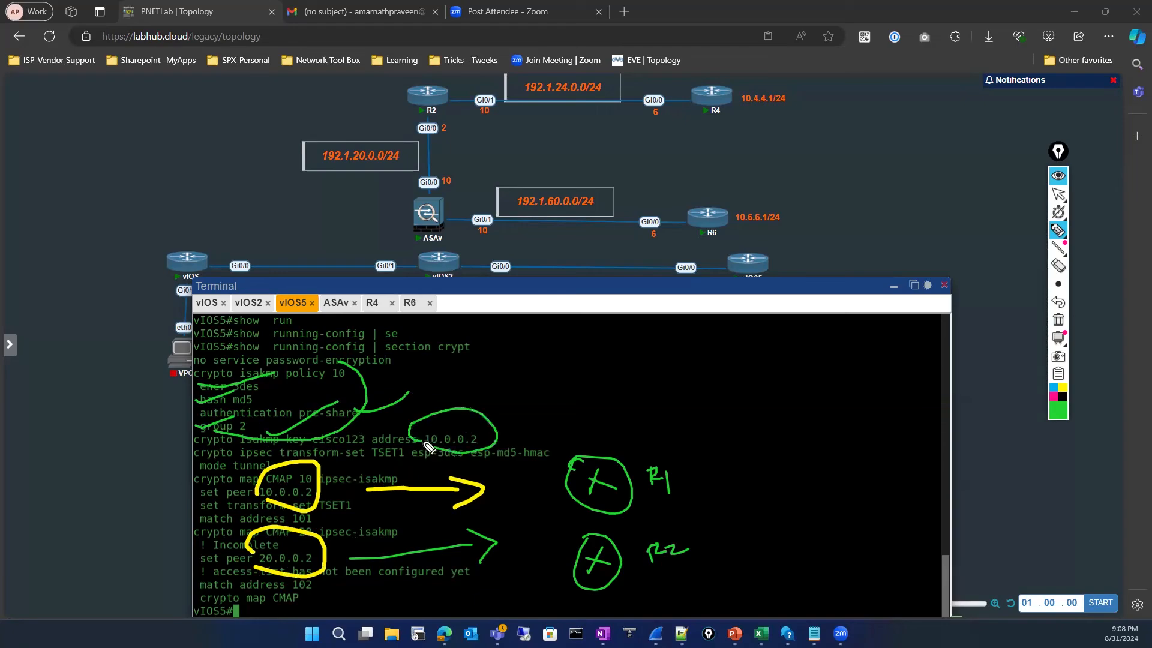
# Step: Clear all pen drawings and enter terminal configuration mode on vIOS5
pyautogui.click(1058, 319)
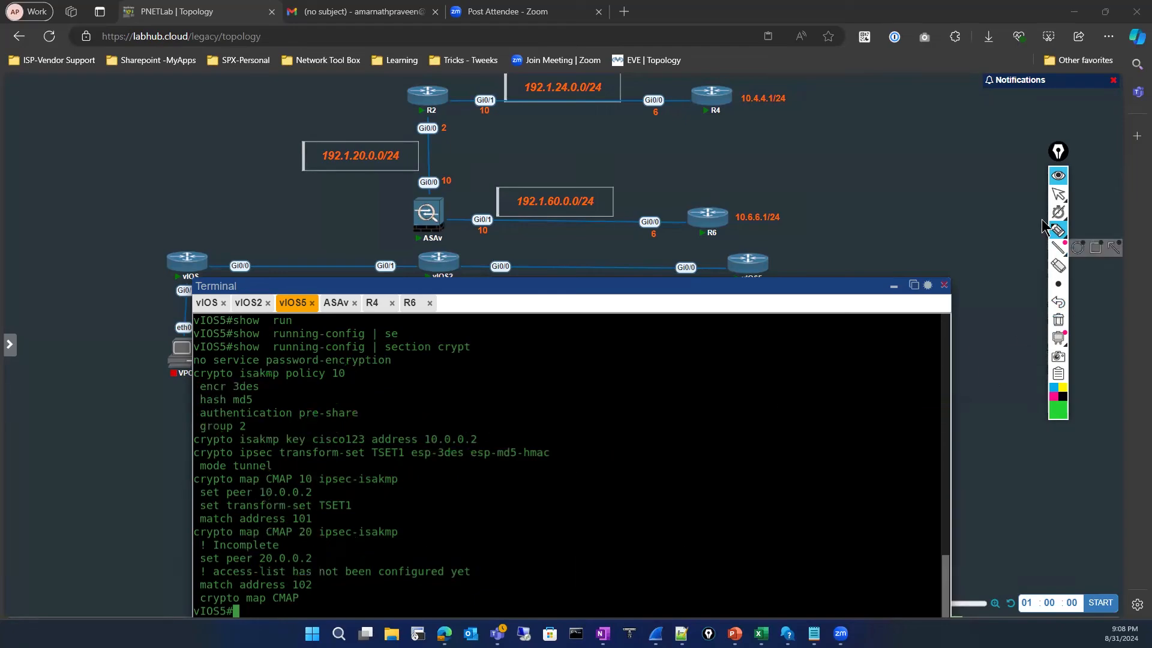
pyautogui.click(1058, 193)
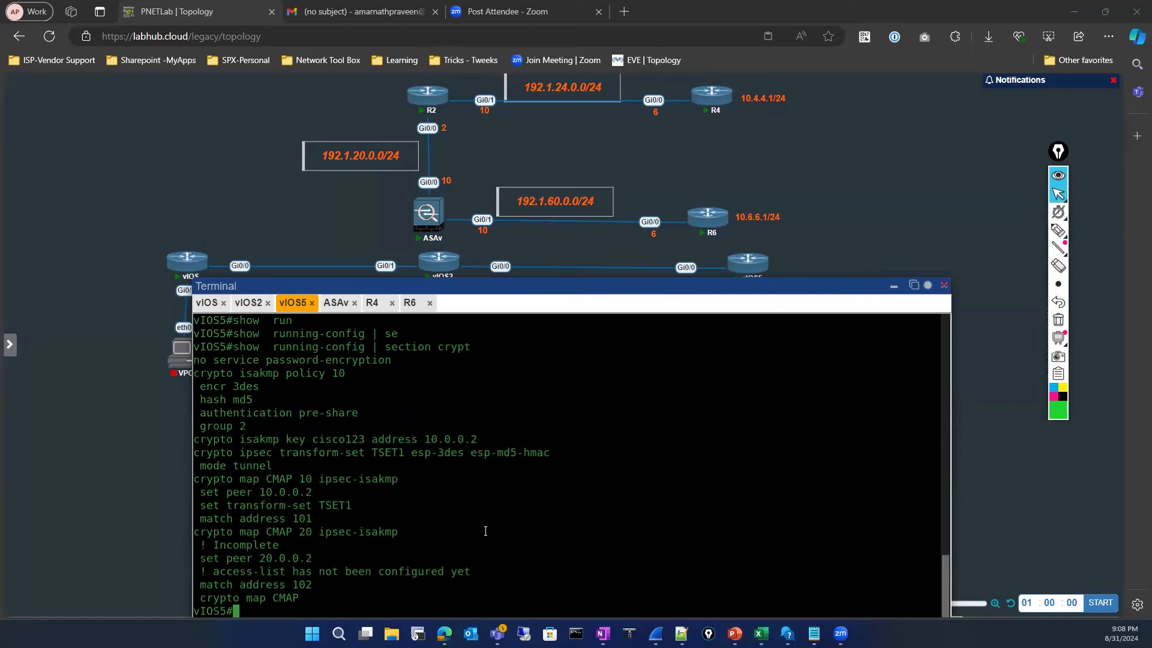
pyautogui.click(452, 426)
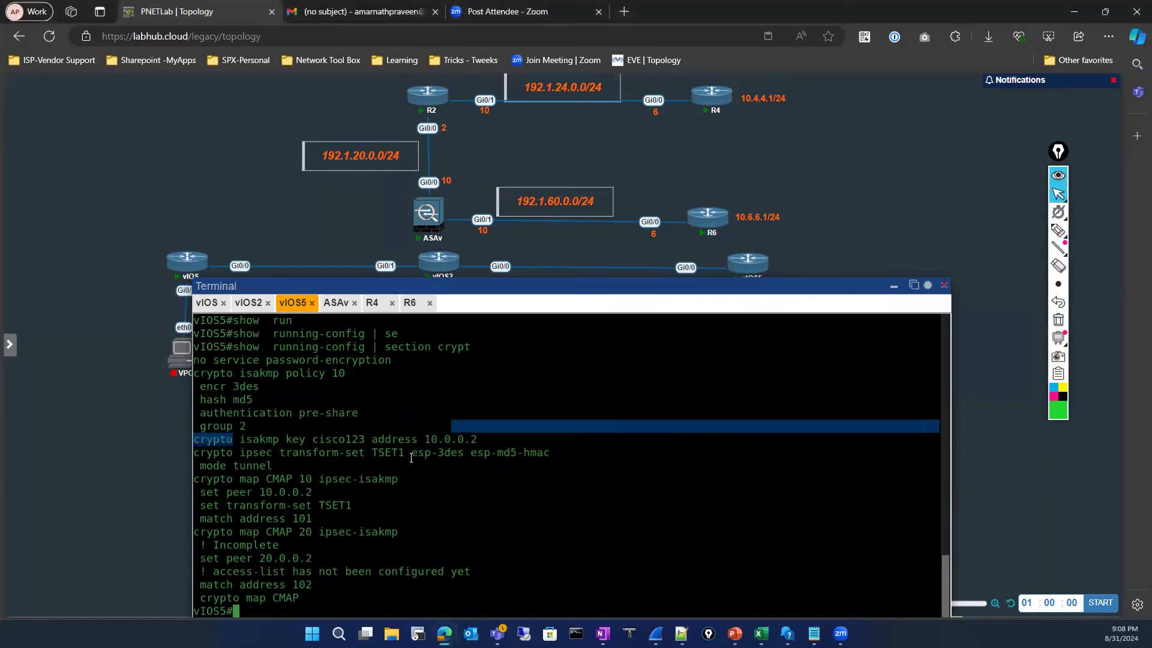
pyautogui.click(415, 518)
pyautogui.write('conf')
pyautogui.press('Tab')
pyautogui.press('Return')
pyautogui.press('Return')
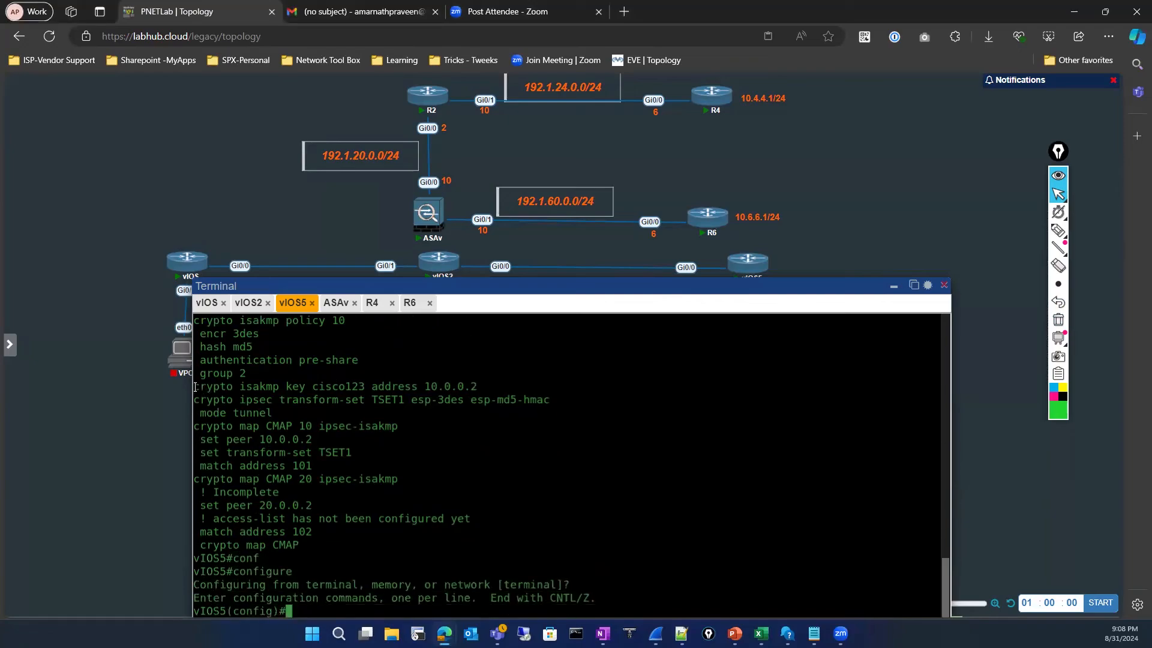
# Step: Add a crypto isakmp pre-shared key for peer address 20.0.0.2, reusing the key from the existing 10.0.0.2 entry
pyautogui.moveTo(195, 387); pyautogui.dragTo(357, 389)
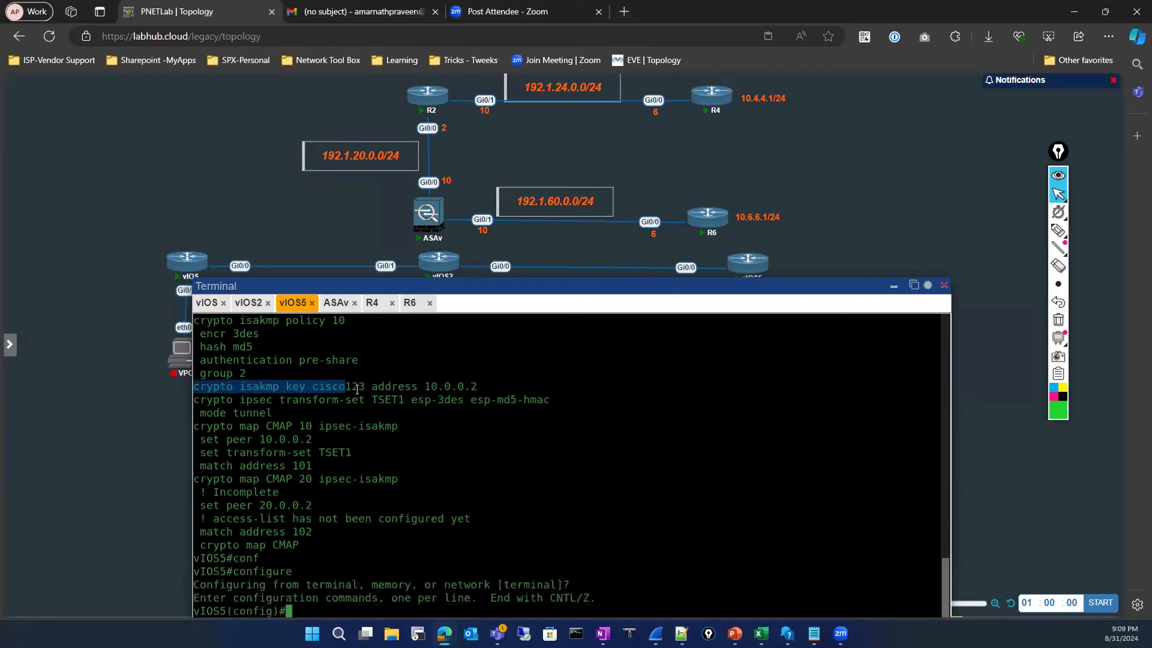
pyautogui.rightClick(431, 563)
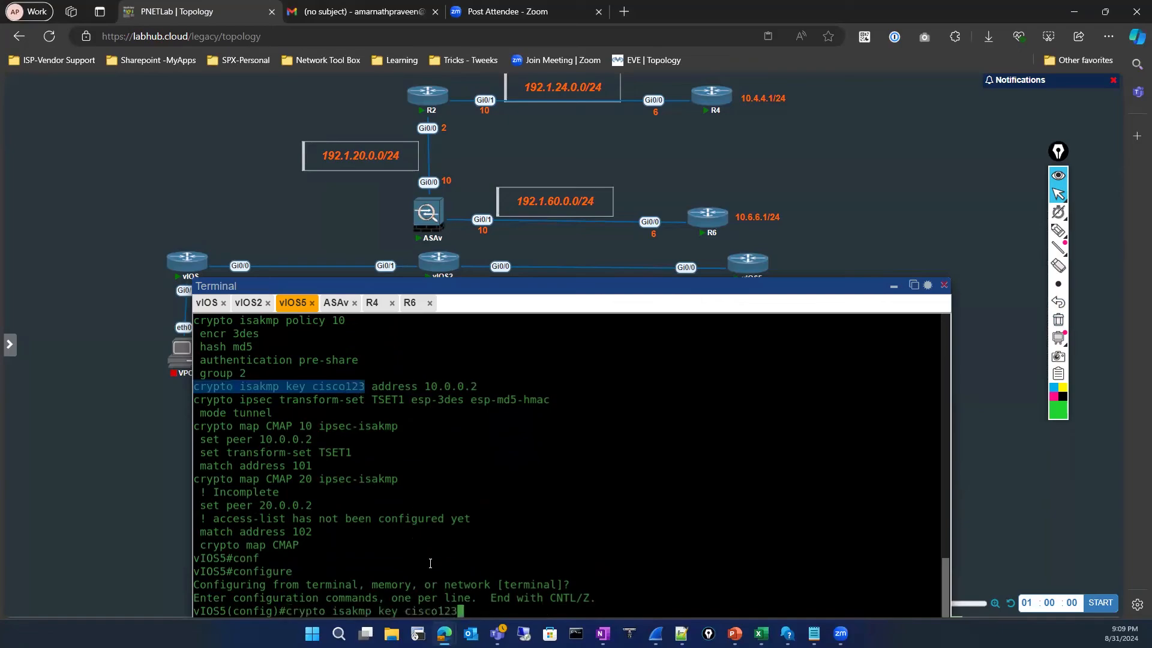
pyautogui.write('add')
pyautogui.press('Tab')
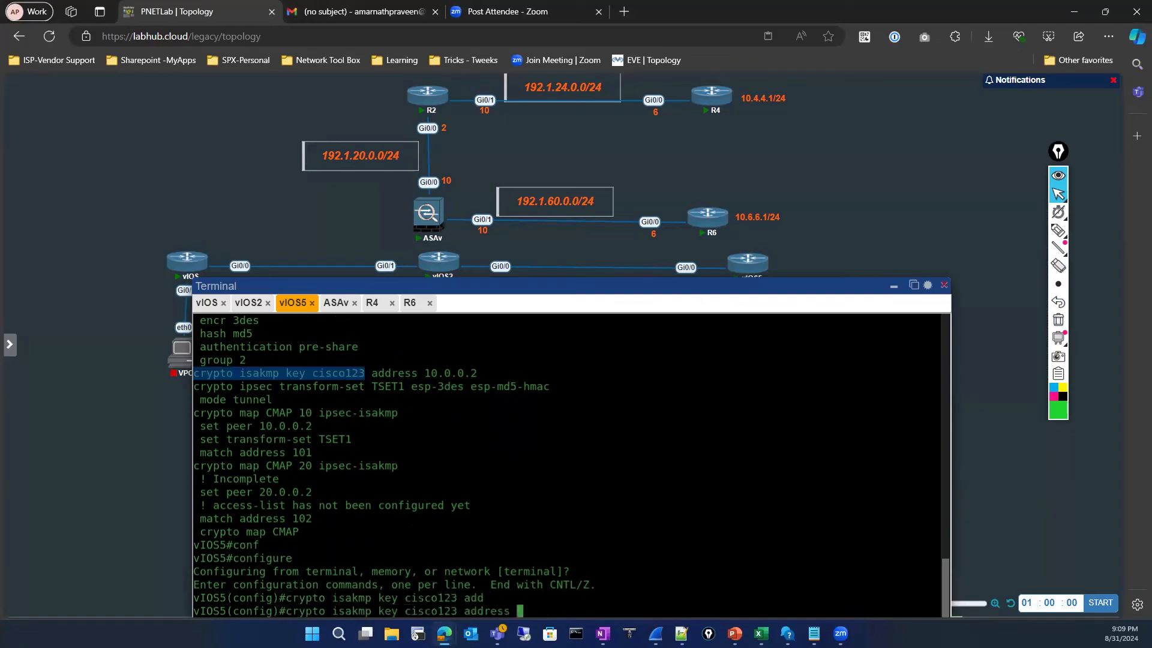
pyautogui.moveTo(259, 493); pyautogui.dragTo(312, 492)
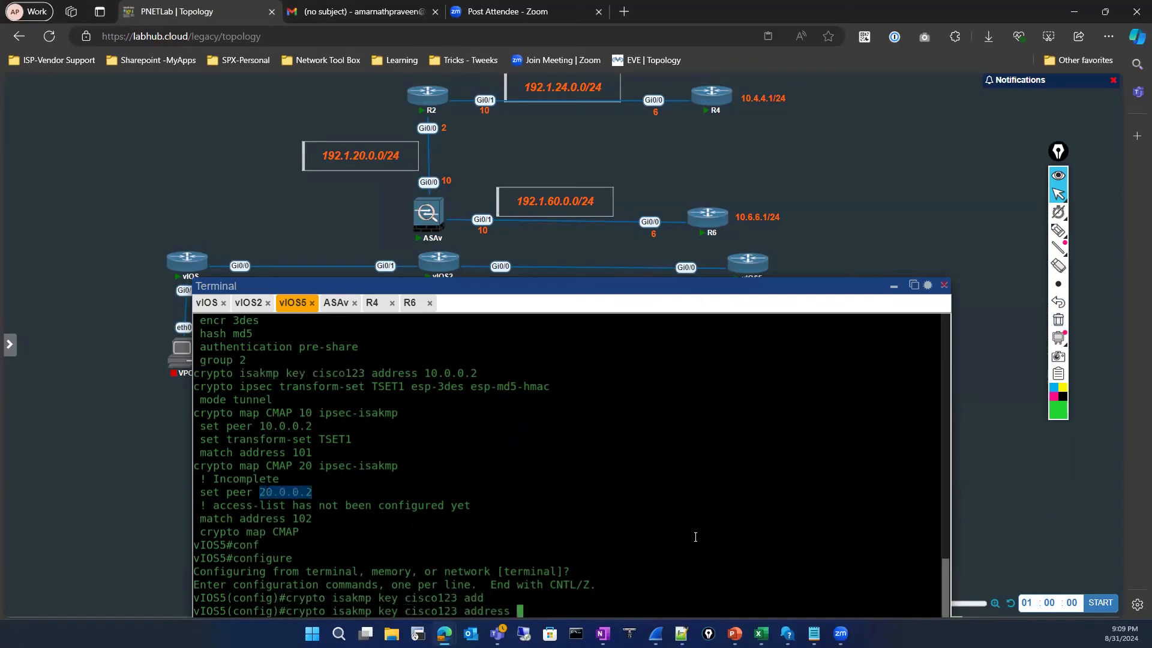
pyautogui.rightClick(695, 538)
pyautogui.press('Return')
# Step: Exit configuration mode and show the running configuration filtered to the section matching "crypto"
pyautogui.write('exi')
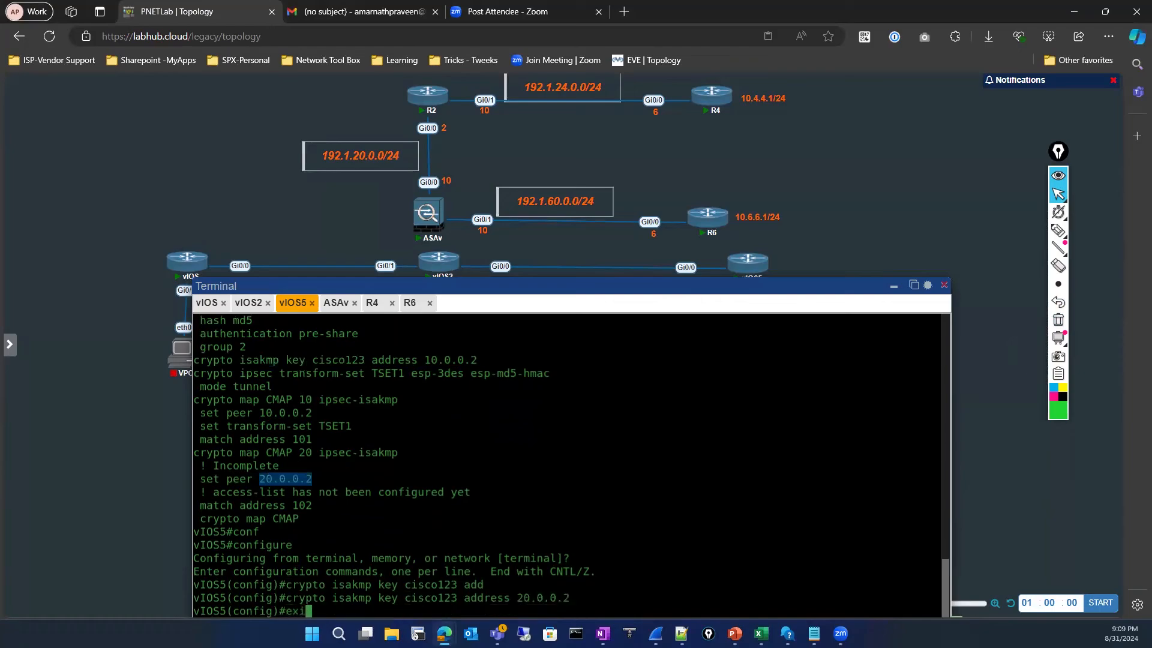
pyautogui.write('t')
pyautogui.press('Return')
pyautogui.press('Return')
pyautogui.write('sho')
pyautogui.press('Tab')
pyautogui.write('run')
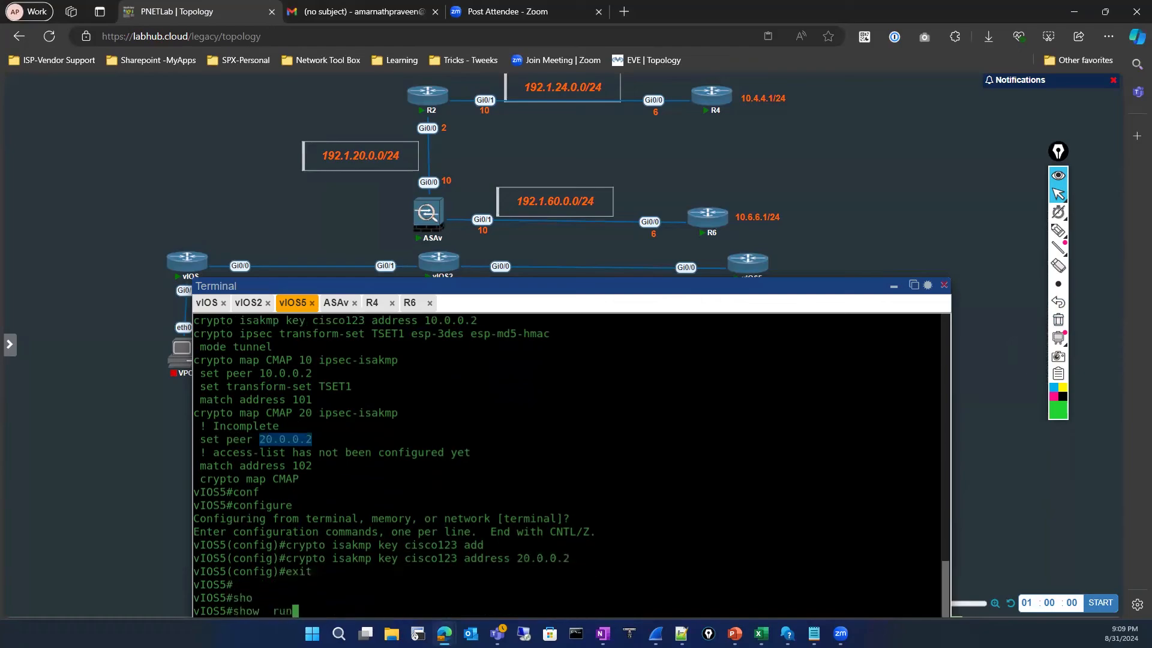
pyautogui.press('Tab')
pyautogui.write('| se')
pyautogui.press('Tab')
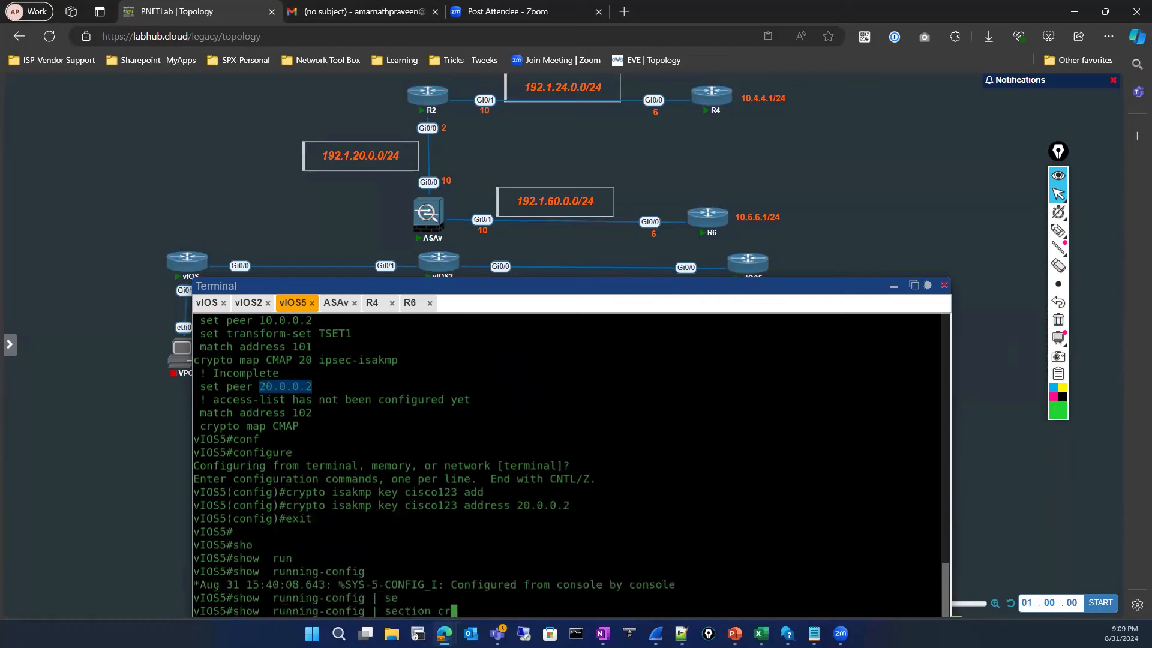
pyautogui.write('crypto')
pyautogui.press('Return')
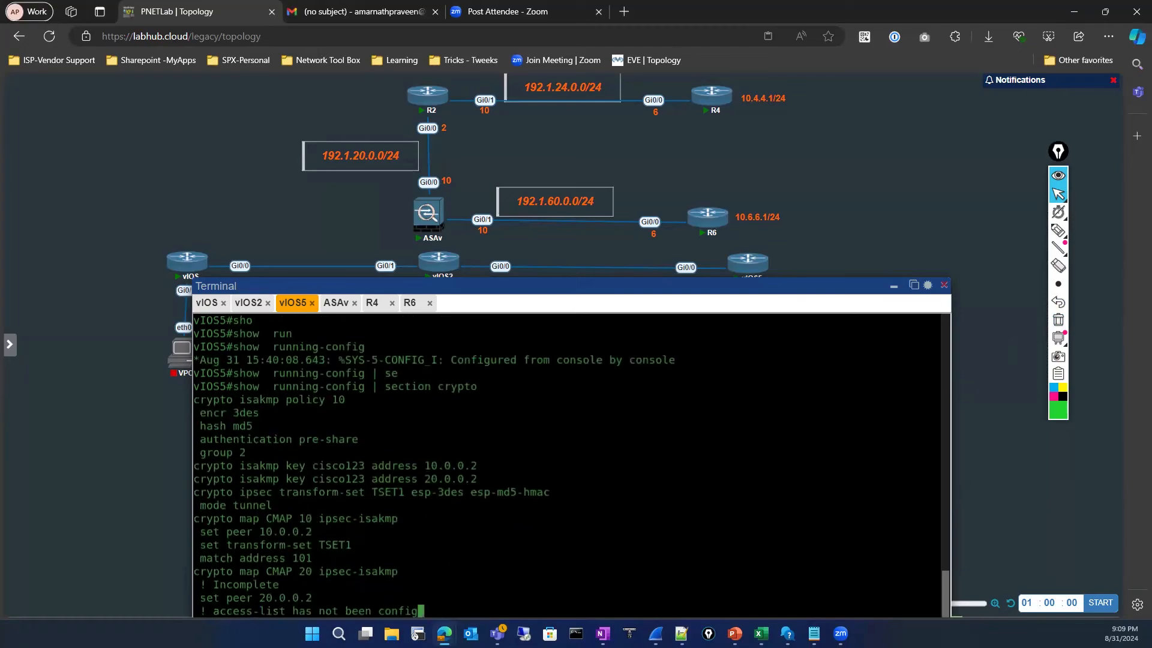
# Step: With the green pen, draw two circled-cross router symbols and arrows leading to them from the 10.0.0.2 and 20.0.0.2 key entries
pyautogui.click(1058, 230)
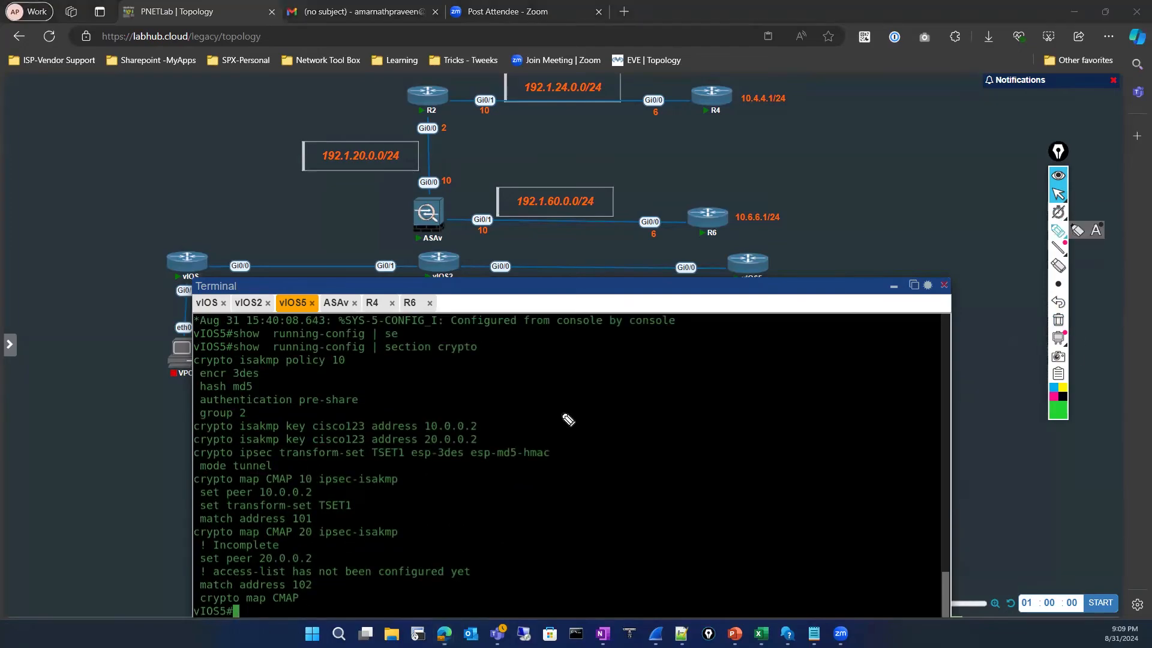
pyautogui.moveTo(785, 403)
pyautogui.mouseDown()
pyautogui.moveTo(727, 390)
pyautogui.moveTo(782, 405)
pyautogui.mouseUp()
pyautogui.moveTo(737, 504)
pyautogui.mouseDown()
pyautogui.moveTo(757, 501)
pyautogui.moveTo(760, 535)
pyautogui.moveTo(791, 519)
pyautogui.mouseUp()
pyautogui.moveTo(446, 418); pyautogui.dragTo(677, 400)
pyautogui.moveTo(666, 381)
pyautogui.mouseDown()
pyautogui.moveTo(682, 390)
pyautogui.moveTo(673, 433)
pyautogui.mouseUp()
pyautogui.moveTo(474, 443)
pyautogui.mouseDown()
pyautogui.moveTo(729, 540)
pyautogui.moveTo(684, 551)
pyautogui.mouseUp()
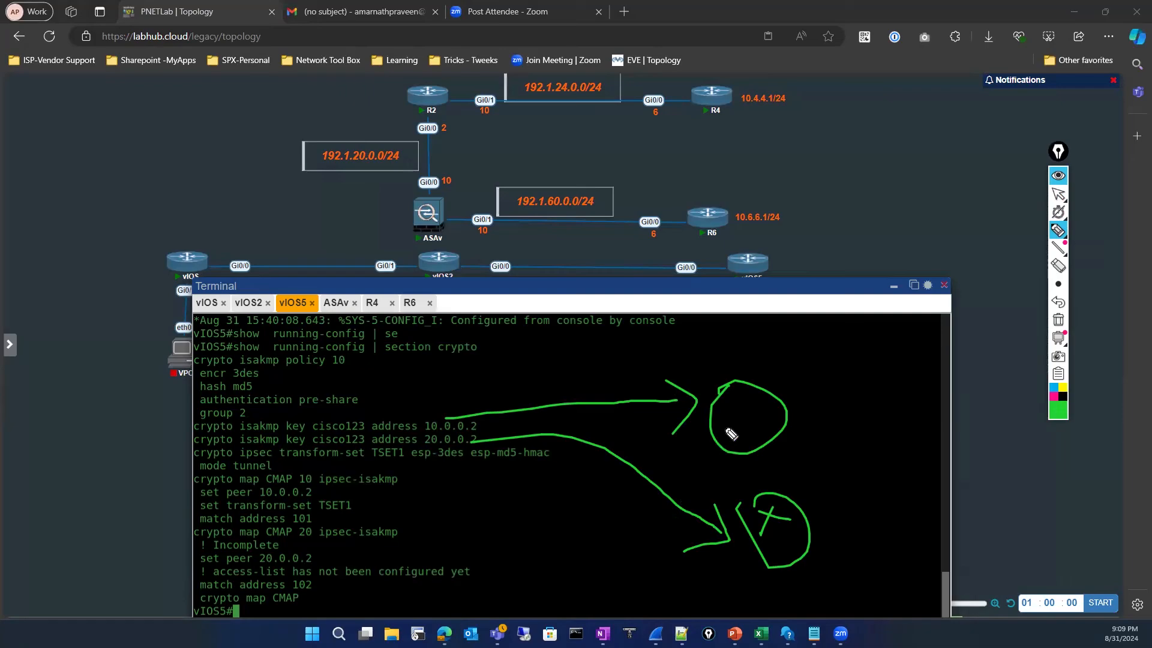
pyautogui.moveTo(753, 404); pyautogui.dragTo(737, 430)
# Step: Label the upper arrow L-2-L-1 and the lower arrow L-2-L-2
pyautogui.moveTo(497, 376)
pyautogui.mouseDown()
pyautogui.moveTo(520, 389)
pyautogui.moveTo(536, 372)
pyautogui.moveTo(619, 357)
pyautogui.mouseUp()
pyautogui.moveTo(626, 344); pyautogui.dragTo(621, 367)
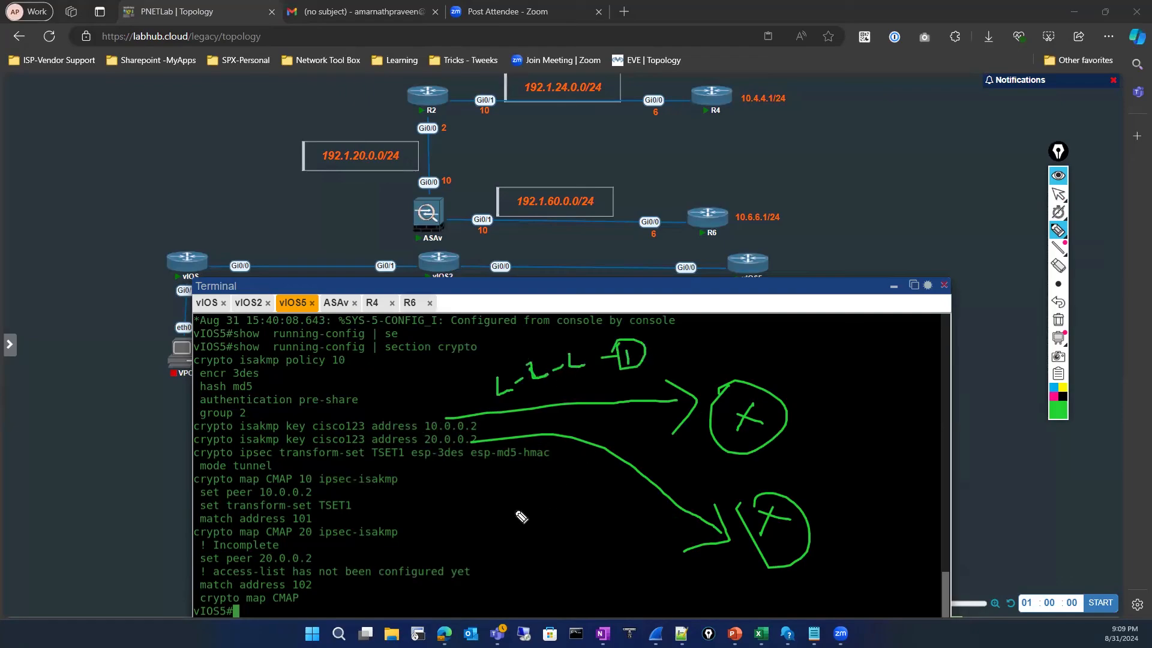
pyautogui.moveTo(514, 508)
pyautogui.mouseDown()
pyautogui.moveTo(535, 527)
pyautogui.moveTo(607, 526)
pyautogui.moveTo(643, 508)
pyautogui.moveTo(624, 528)
pyautogui.mouseUp()
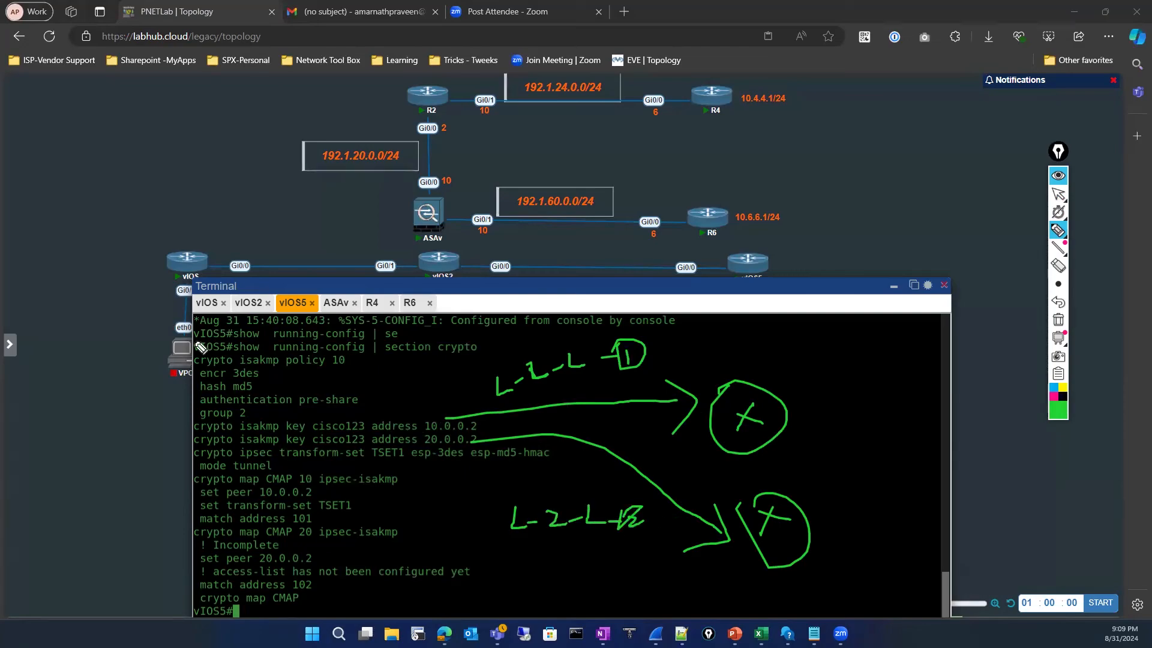
# Step: Draw a brace beside the ISAKMP policy 10 lines and circle the pre-shared key and address of the 20.0.0.2 entry
pyautogui.moveTo(363, 351); pyautogui.dragTo(351, 404)
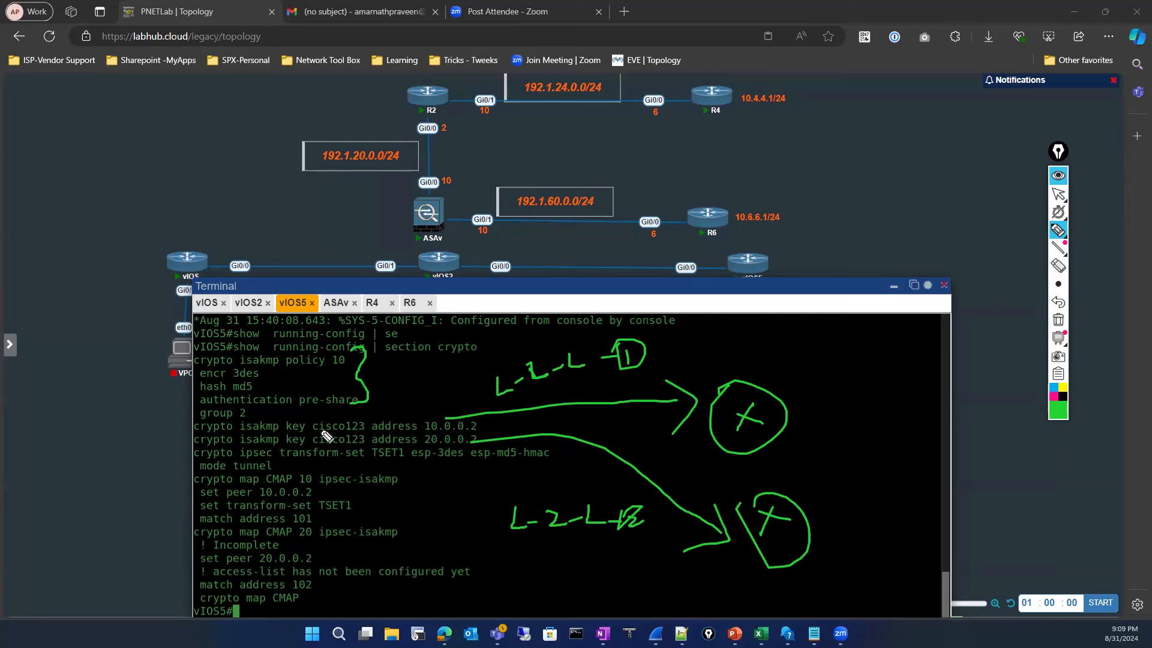
pyautogui.moveTo(447, 454)
pyautogui.mouseDown()
pyautogui.moveTo(425, 451)
pyautogui.moveTo(454, 431)
pyautogui.moveTo(434, 437)
pyautogui.mouseUp()
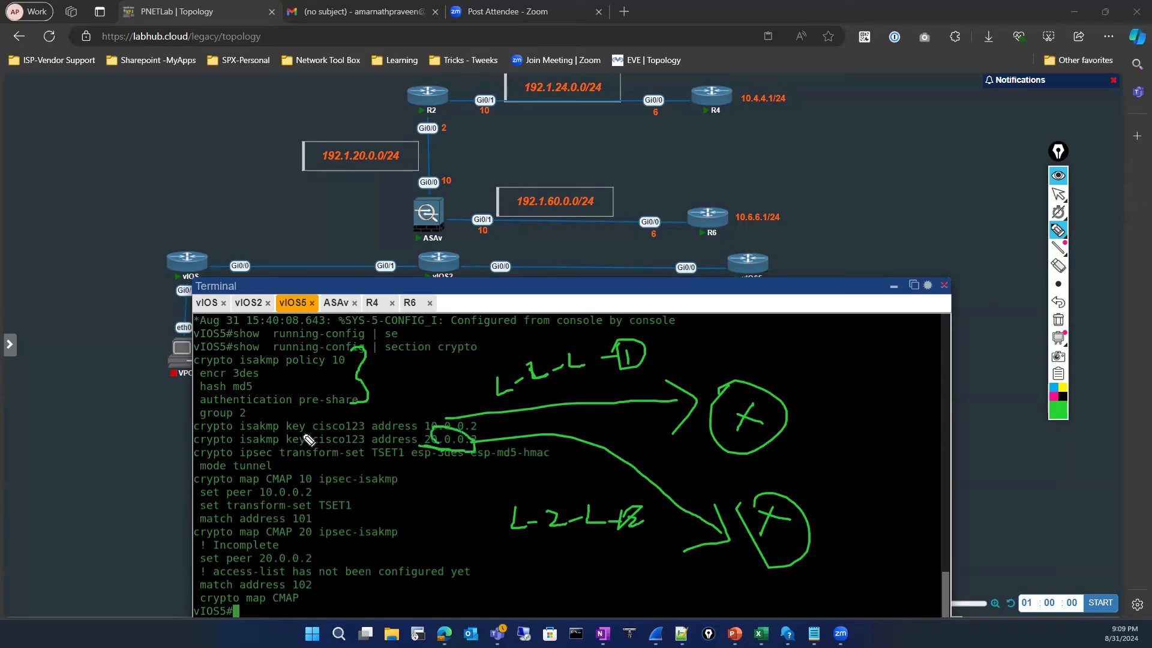
pyautogui.moveTo(355, 455); pyautogui.dragTo(351, 458)
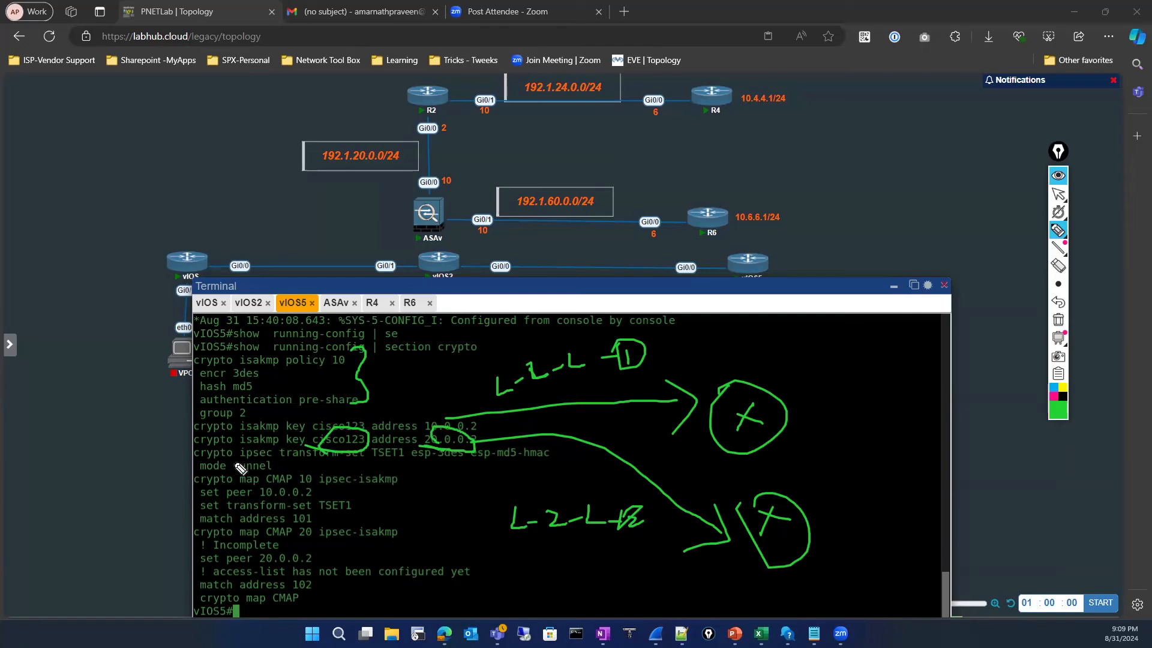
# Step: Underline the TSET1 transform-set line with its esp-3des and esp-md5-hmac algorithms, and mark the CMAP 10 and CMAP 20 entries
pyautogui.moveTo(234, 463); pyautogui.dragTo(552, 477)
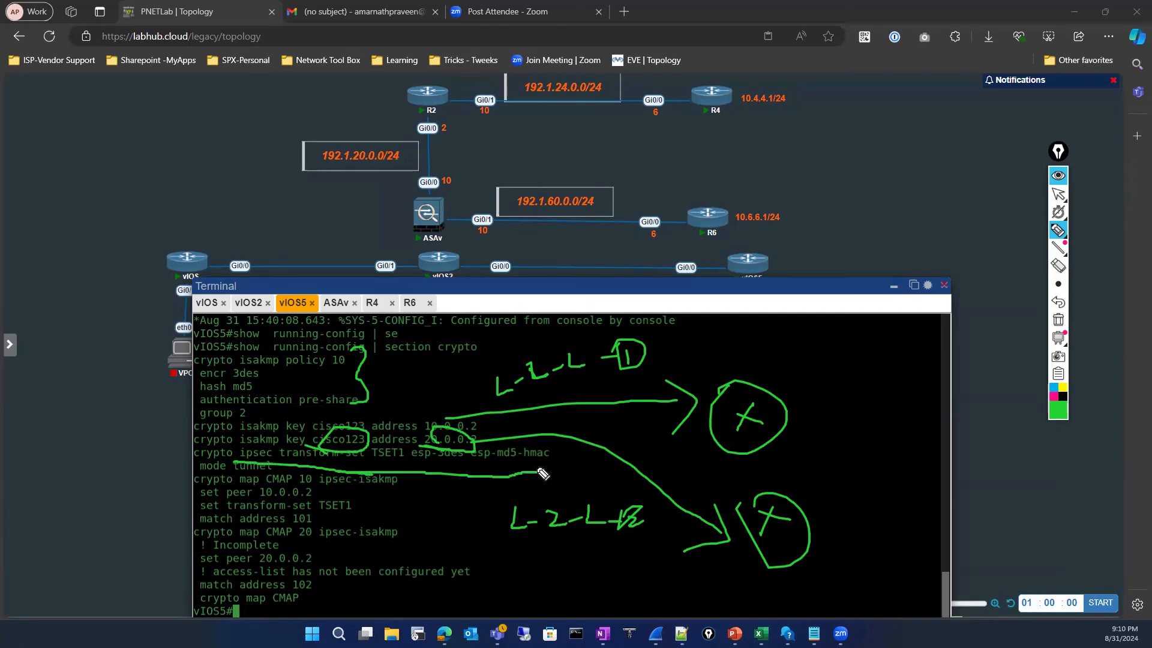
pyautogui.moveTo(414, 464); pyautogui.dragTo(544, 468)
pyautogui.moveTo(302, 479); pyautogui.dragTo(263, 492)
pyautogui.moveTo(294, 527); pyautogui.dragTo(343, 514)
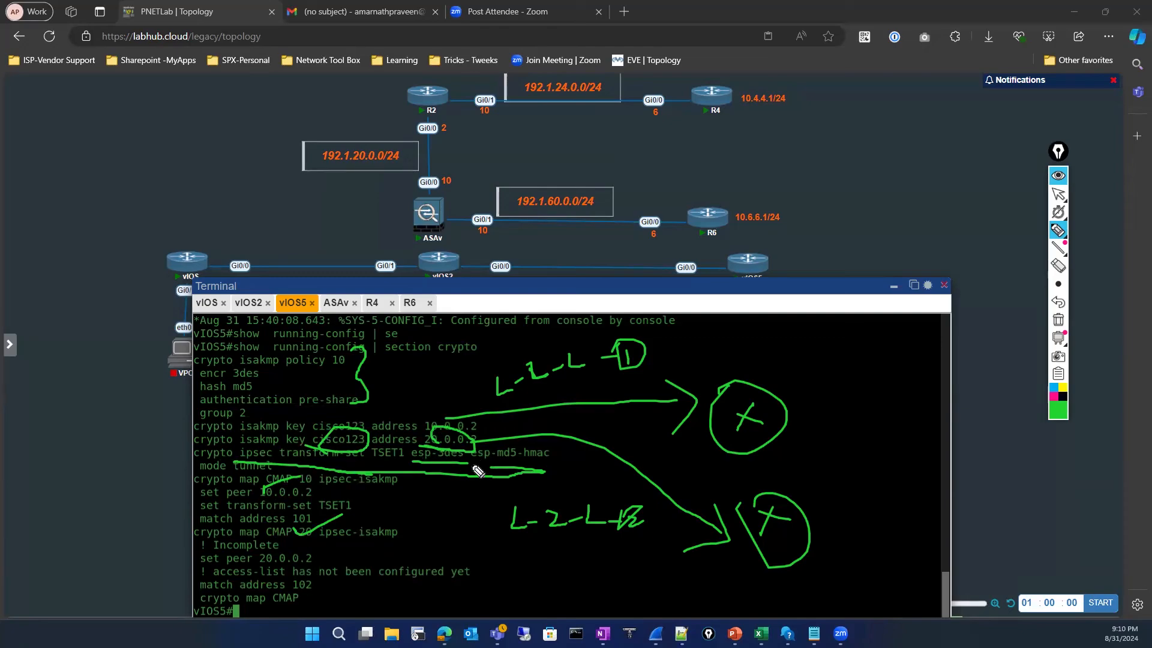
# Step: Label the two drawn router symbols R1 and R2 and circle the labels
pyautogui.moveTo(825, 372); pyautogui.dragTo(845, 422)
pyautogui.moveTo(836, 503)
pyautogui.mouseDown()
pyautogui.moveTo(874, 507)
pyautogui.moveTo(840, 489)
pyautogui.mouseUp()
pyautogui.moveTo(819, 371); pyautogui.dragTo(806, 367)
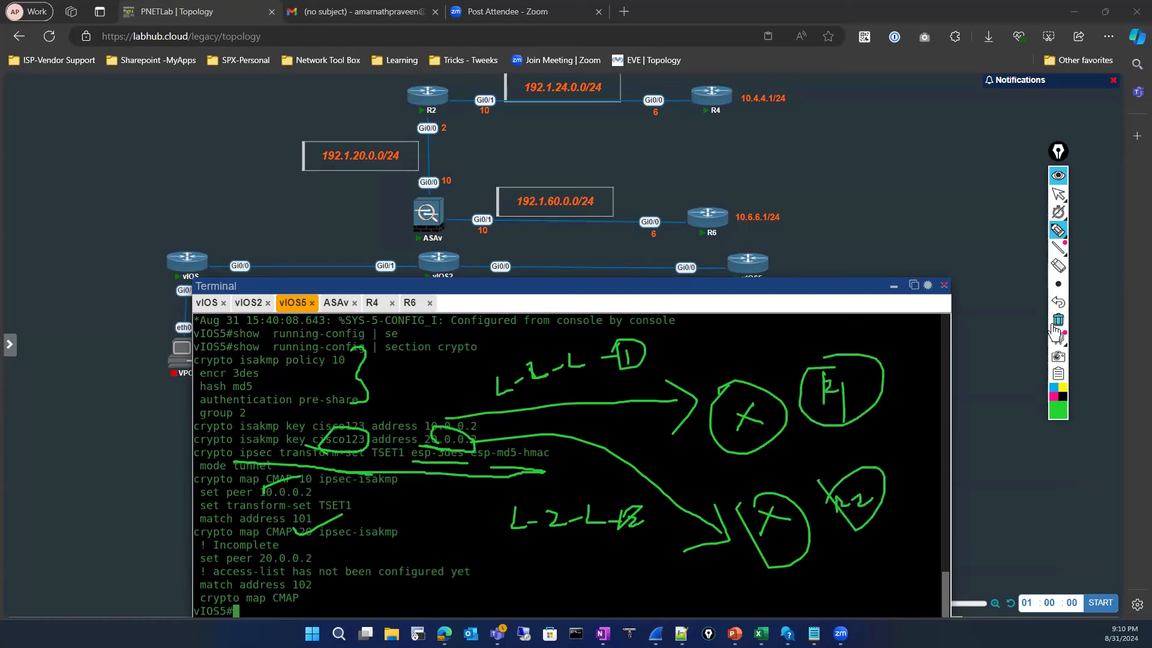
# Step: Clear the pen drawings and show the running configuration of interface gigabitEthernet 0/0
pyautogui.click(1058, 319)
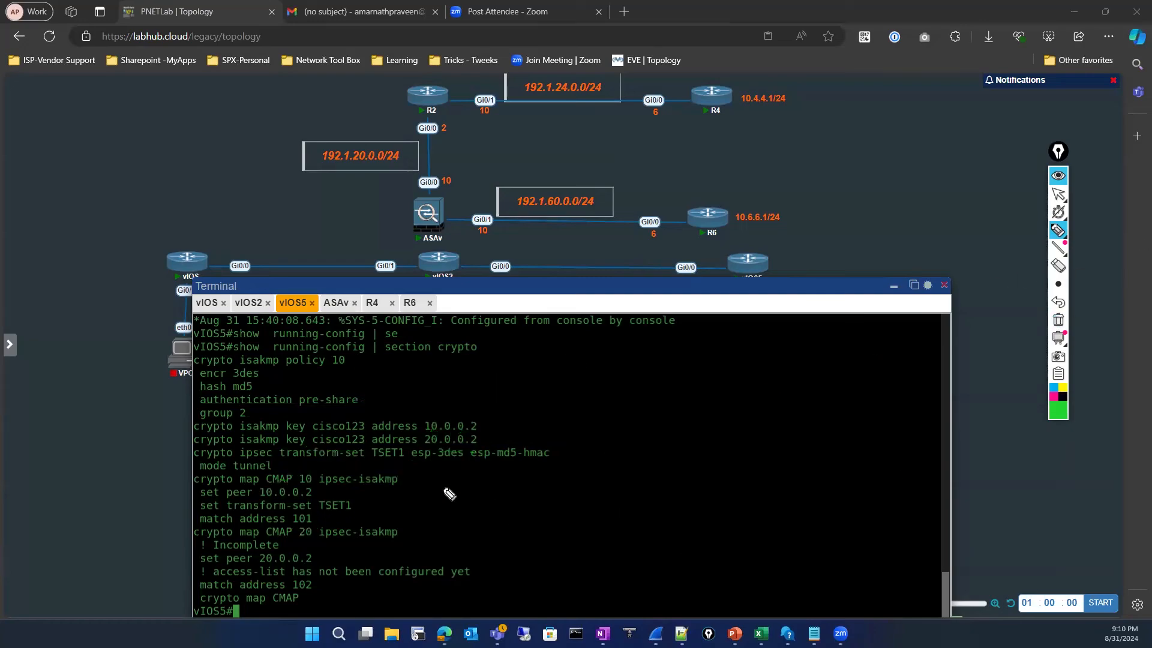
pyautogui.click(1058, 194)
pyautogui.write('sho')
pyautogui.press('Tab')
pyautogui.write('run')
pyautogui.press('Tab')
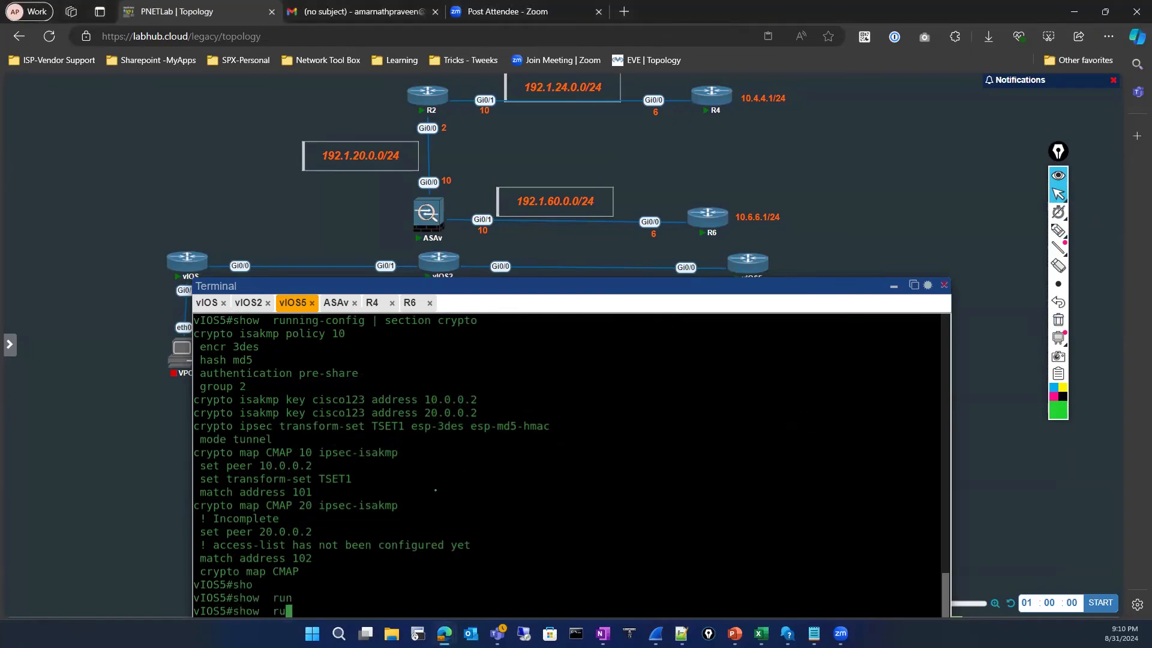
pyautogui.write('int')
pyautogui.press('Tab')
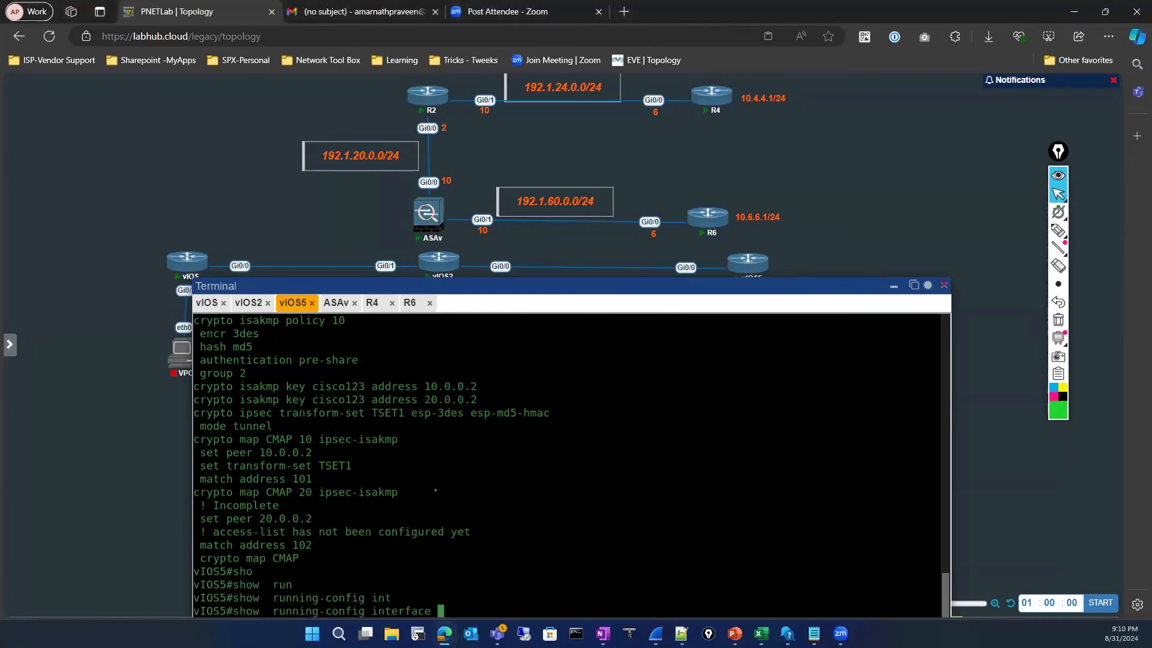
pyautogui.write('gi')
pyautogui.press('Tab')
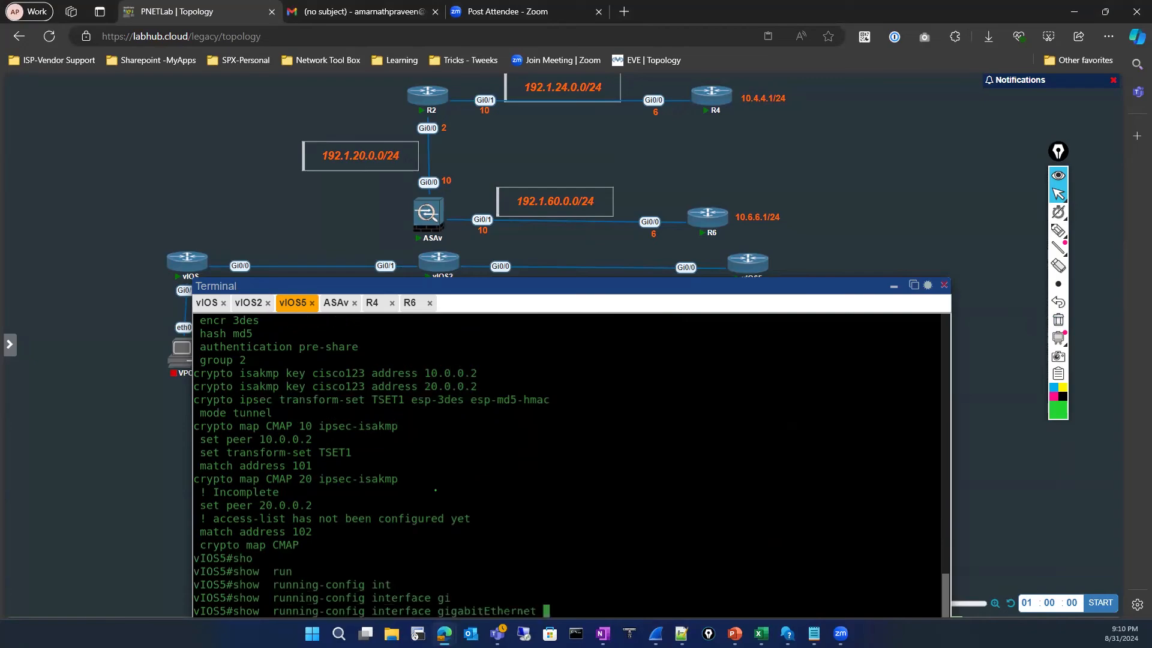
pyautogui.write('0/0')
pyautogui.press('Return')
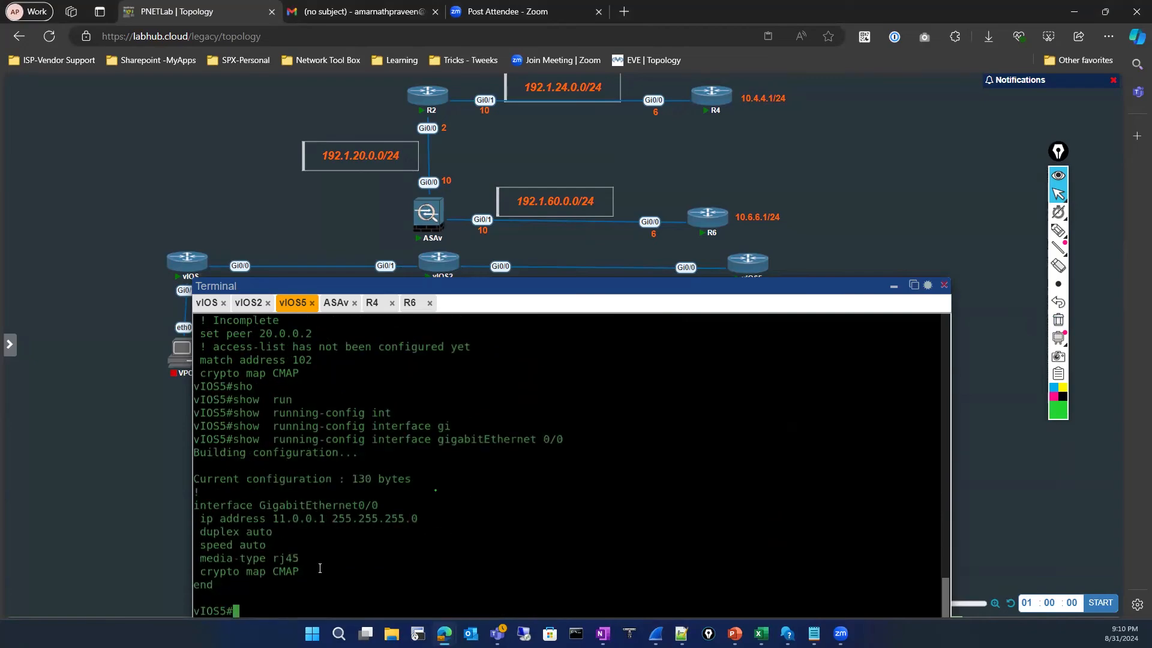
# Step: Draw two arrows from the interface's crypto map CMAP line and label them 10.0.0.2 – 1 and 20.0.0.2 – 2, circling both numbers
pyautogui.moveTo(201, 572)
pyautogui.mouseDown()
pyautogui.moveTo(290, 580)
pyautogui.moveTo(349, 567)
pyautogui.moveTo(367, 593)
pyautogui.mouseUp()
pyautogui.click(322, 573)
pyautogui.click(1058, 230)
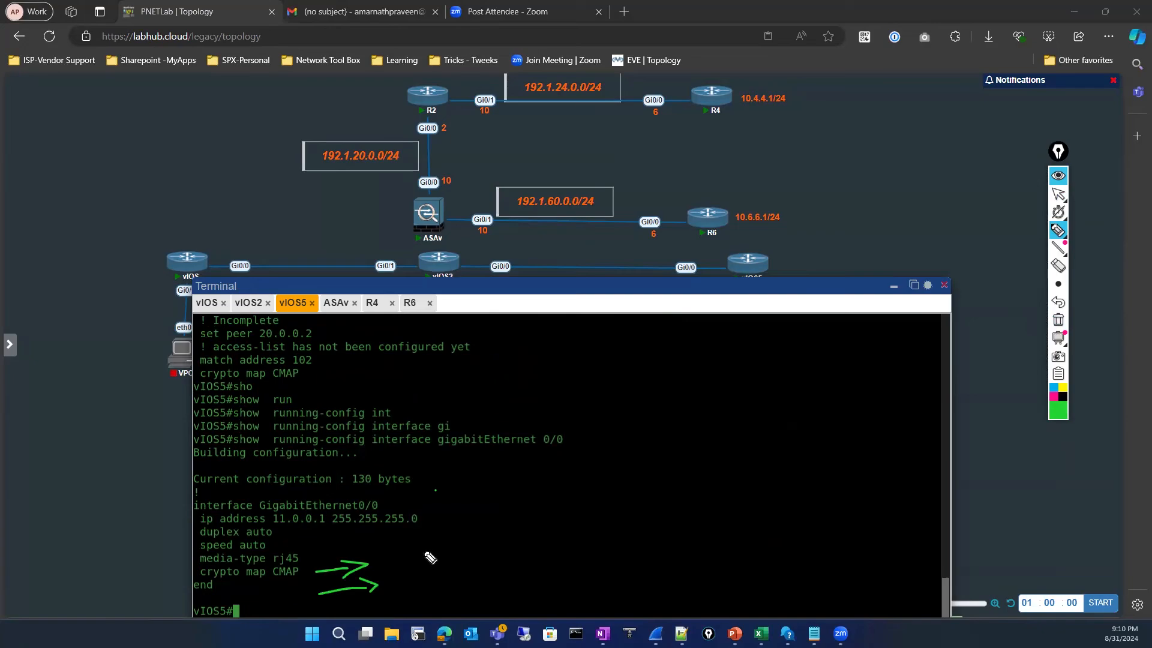
pyautogui.moveTo(396, 542)
pyautogui.mouseDown()
pyautogui.moveTo(412, 561)
pyautogui.moveTo(432, 558)
pyautogui.moveTo(506, 540)
pyautogui.moveTo(521, 523)
pyautogui.mouseUp()
pyautogui.moveTo(406, 580)
pyautogui.mouseDown()
pyautogui.moveTo(410, 590)
pyautogui.moveTo(516, 570)
pyautogui.moveTo(499, 571)
pyautogui.mouseUp()
pyautogui.moveTo(508, 563)
pyautogui.mouseDown()
pyautogui.moveTo(543, 567)
pyautogui.moveTo(555, 547)
pyautogui.moveTo(532, 563)
pyautogui.mouseUp()
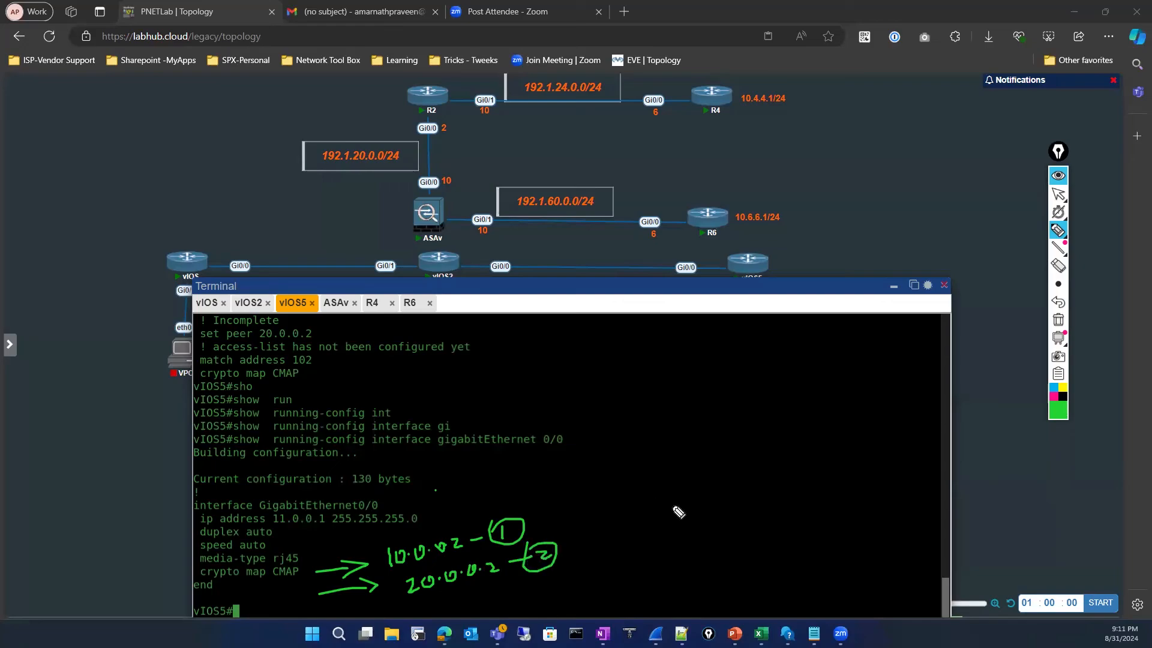
# Step: Clear the pen drawings, switch to the Training Curriculum workbook in Excel and review its final topics down to row 163
pyautogui.click(1057, 194)
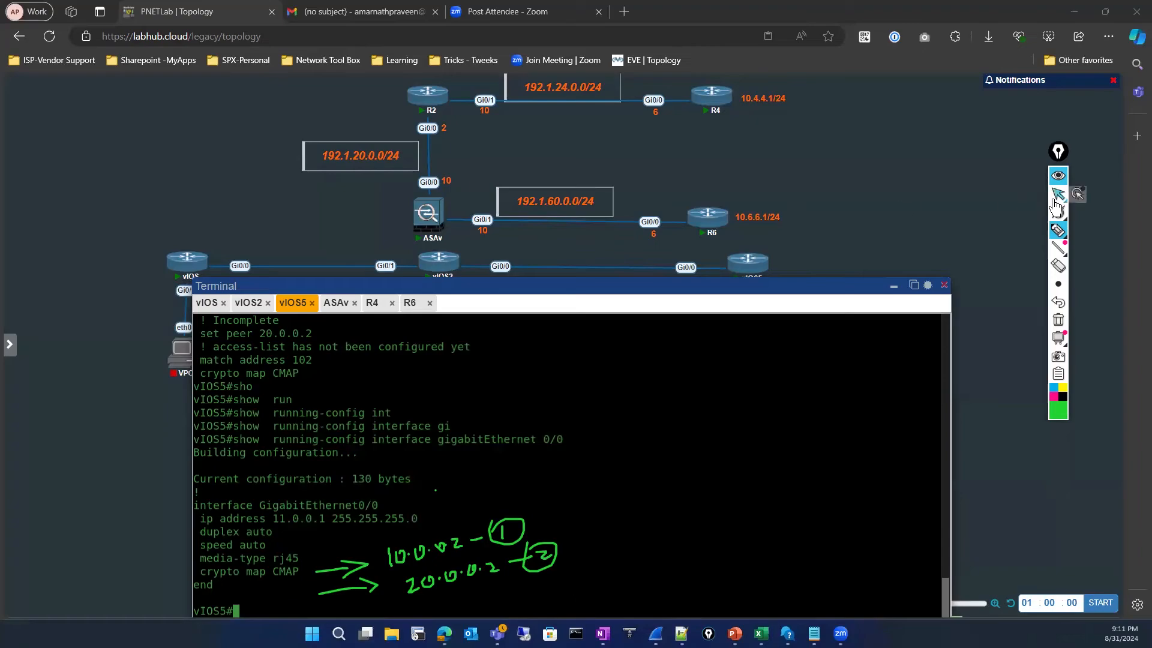
pyautogui.moveTo(814, 633)
pyautogui.click(760, 633)
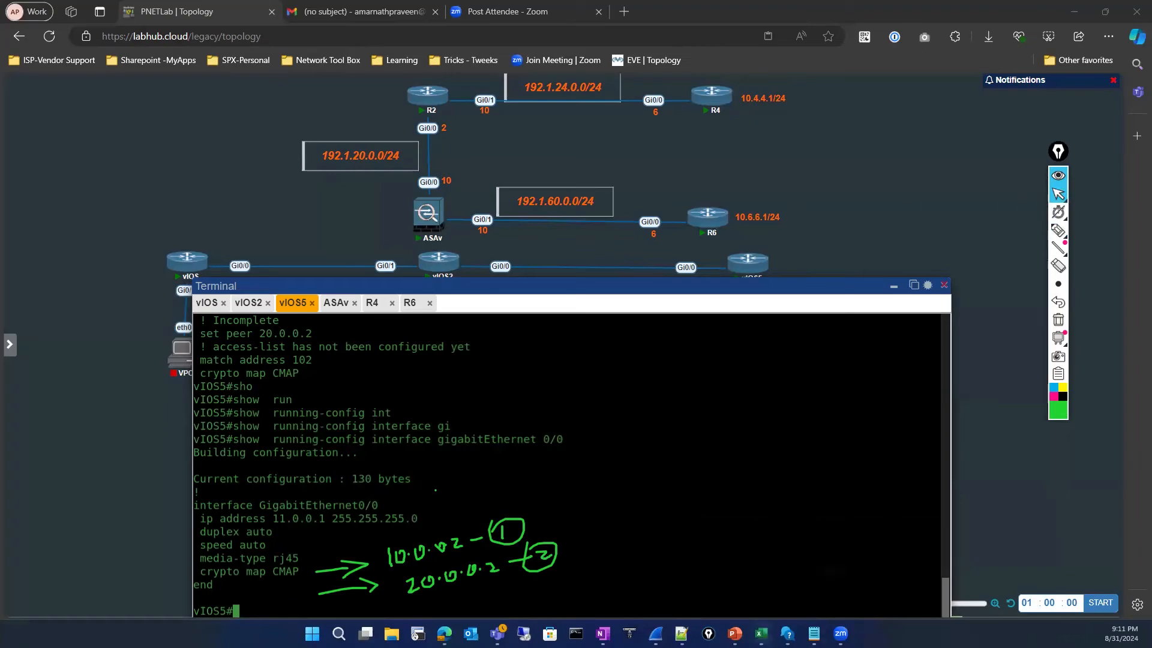
pyautogui.click(1058, 319)
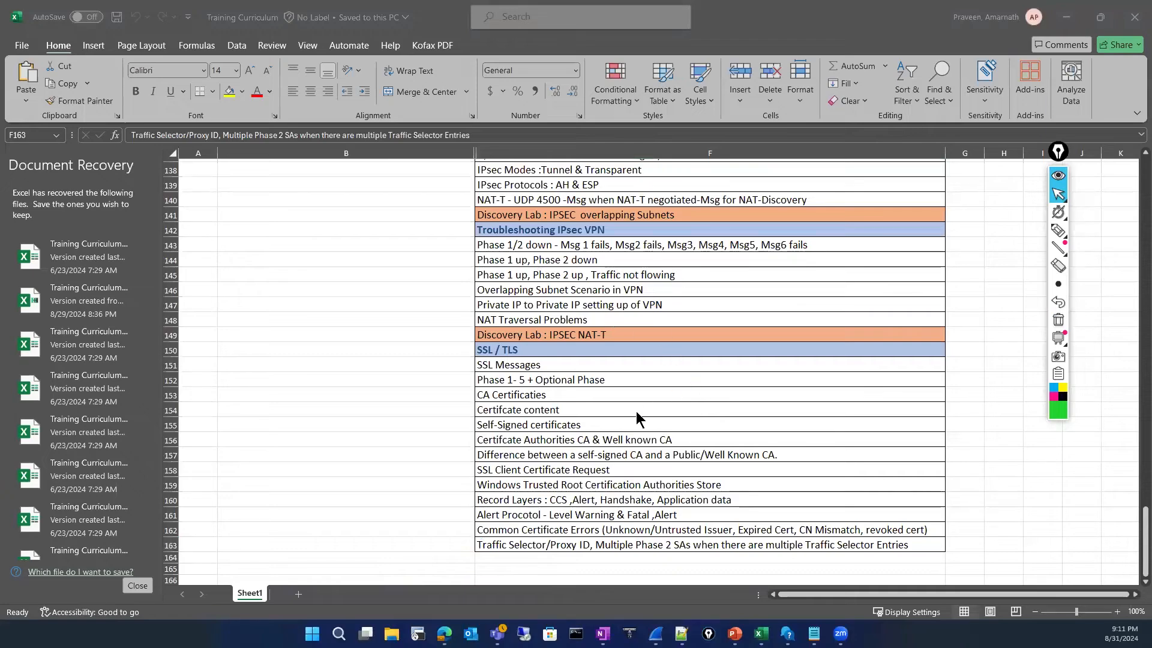
pyautogui.scroll(4, 636, 412)
pyautogui.scroll(-5, 636, 430)
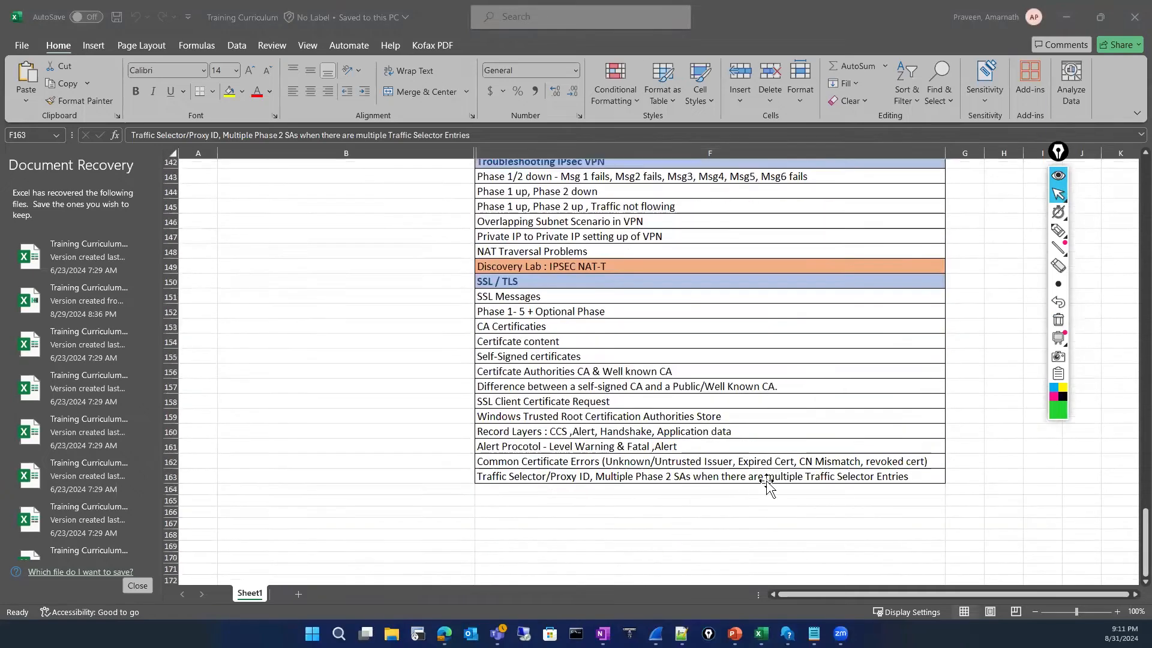
# Step: Switch back to the vIOS5 terminal in PNETLab and underline access list number 102 in the match address line with the pen
pyautogui.click(765, 480)
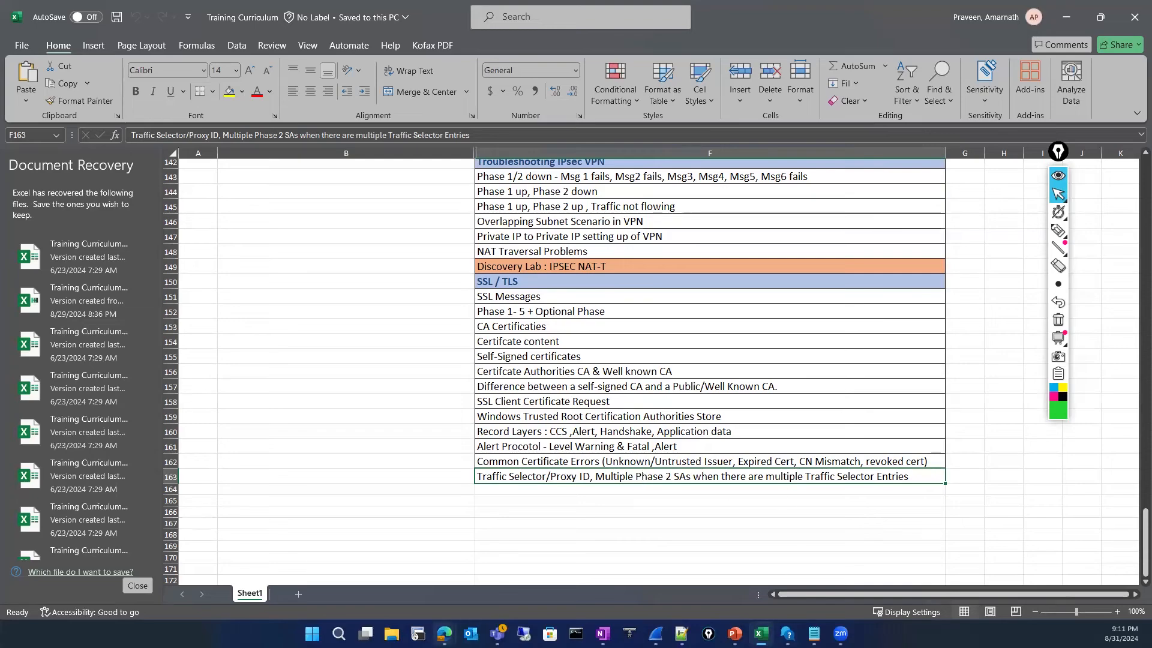
pyautogui.moveTo(445, 634)
pyautogui.click(382, 569)
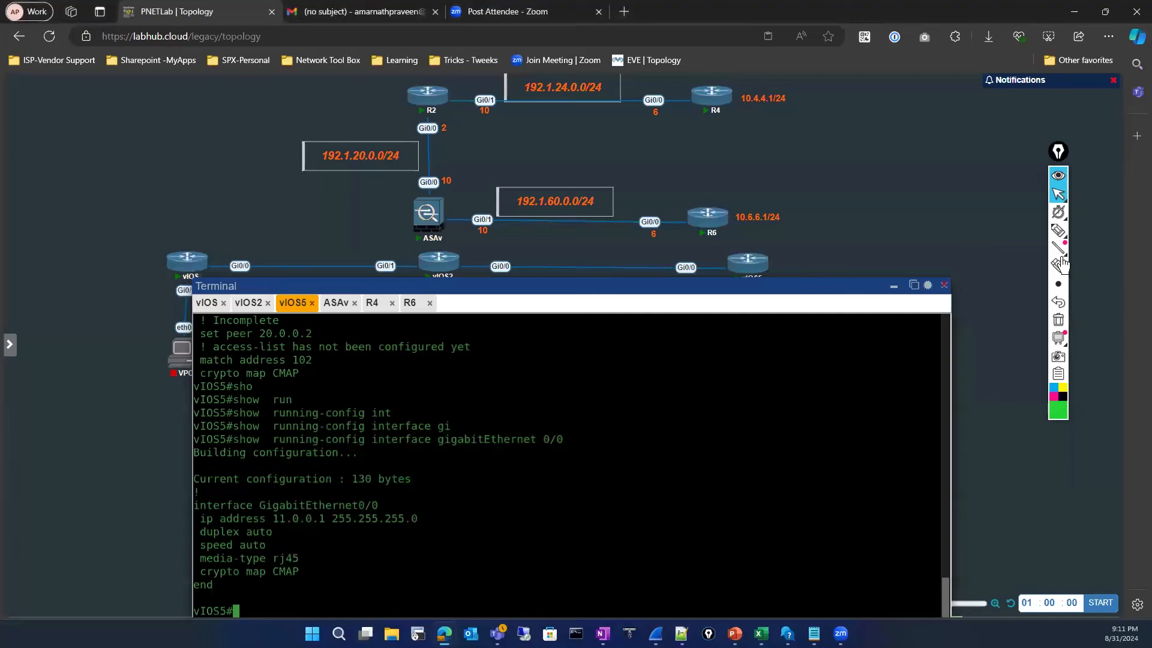
pyautogui.click(1058, 230)
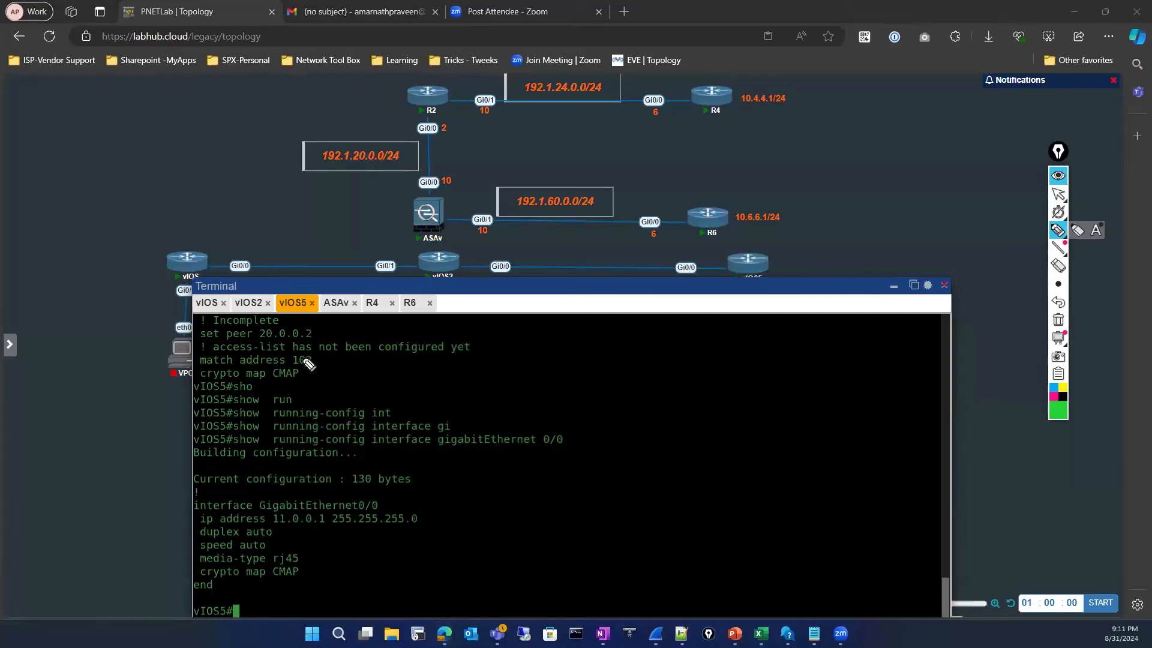
pyautogui.moveTo(304, 363); pyautogui.dragTo(333, 355)
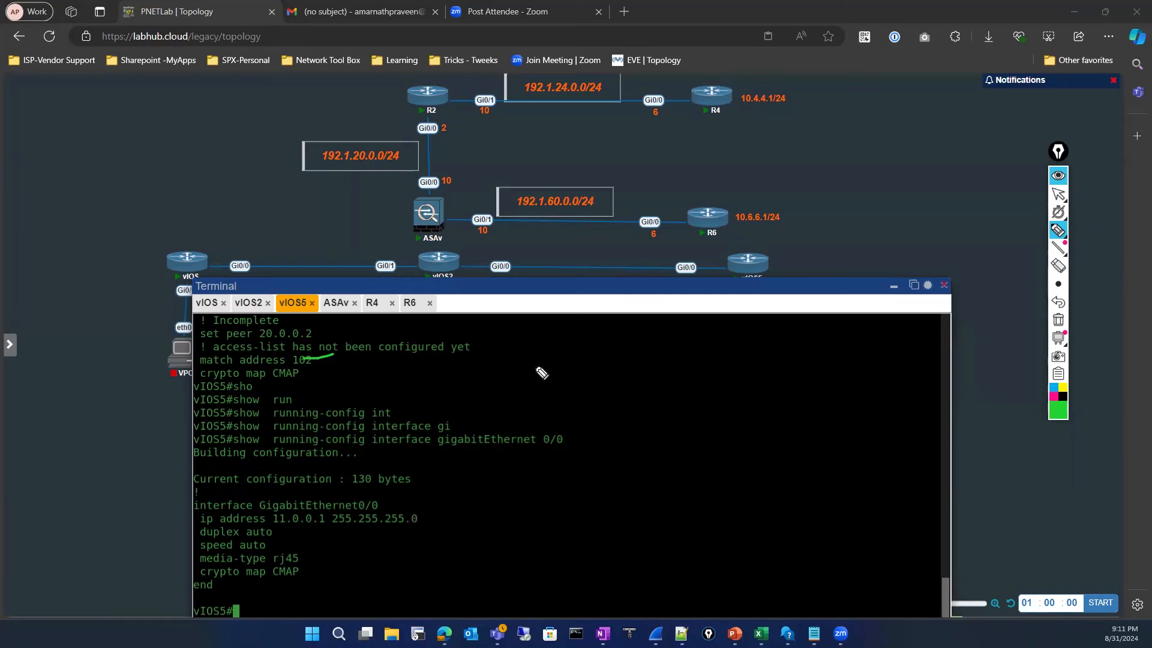
# Step: Handwrite the notes "Same Phase-1 →" and "use different preshared" over the terminal output
pyautogui.moveTo(536, 395)
pyautogui.mouseDown()
pyautogui.moveTo(543, 372)
pyautogui.moveTo(568, 386)
pyautogui.moveTo(618, 380)
pyautogui.mouseUp()
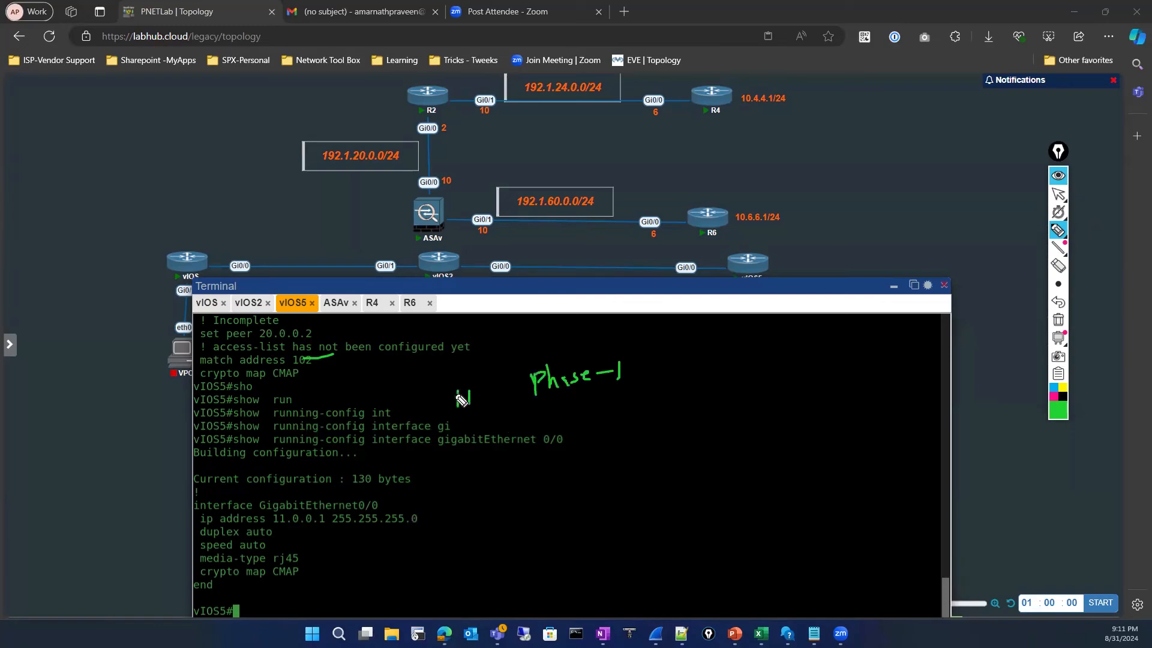
pyautogui.moveTo(462, 401)
pyautogui.mouseDown()
pyautogui.moveTo(449, 396)
pyautogui.moveTo(444, 409)
pyautogui.moveTo(503, 390)
pyautogui.mouseUp()
pyautogui.moveTo(638, 372)
pyautogui.mouseDown()
pyautogui.moveTo(666, 372)
pyautogui.moveTo(652, 382)
pyautogui.mouseUp()
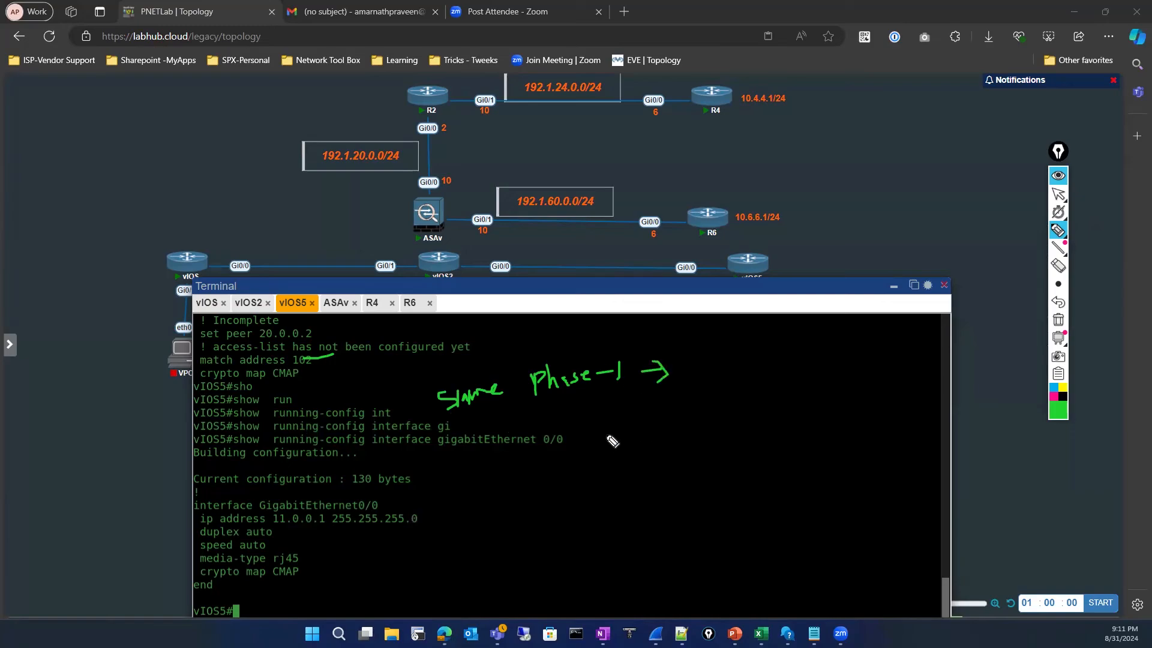
pyautogui.moveTo(605, 429)
pyautogui.mouseDown()
pyautogui.moveTo(643, 441)
pyautogui.moveTo(696, 431)
pyautogui.moveTo(751, 395)
pyautogui.moveTo(873, 386)
pyautogui.moveTo(867, 377)
pyautogui.mouseUp()
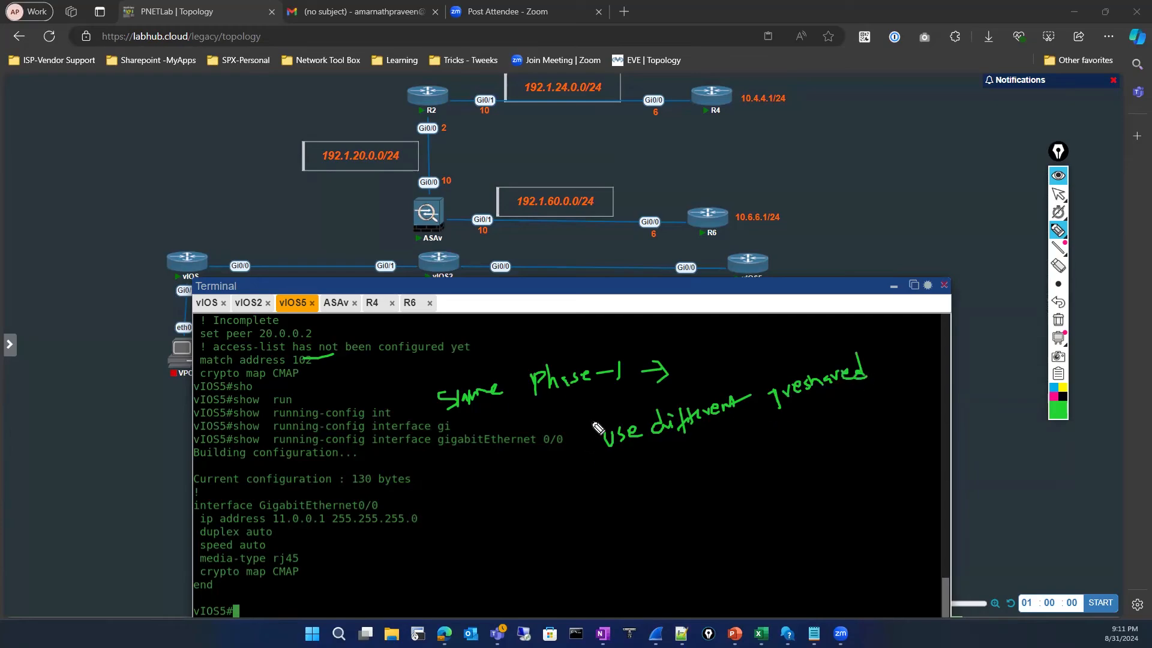
# Step: Handwrite isakmp, peer and ACL beneath the Phase-1 notes and sketch two small symbols beside them, numbering the lower one 2
pyautogui.moveTo(581, 485)
pyautogui.mouseDown()
pyautogui.moveTo(582, 501)
pyautogui.moveTo(577, 473)
pyautogui.moveTo(593, 498)
pyautogui.moveTo(667, 478)
pyautogui.mouseUp()
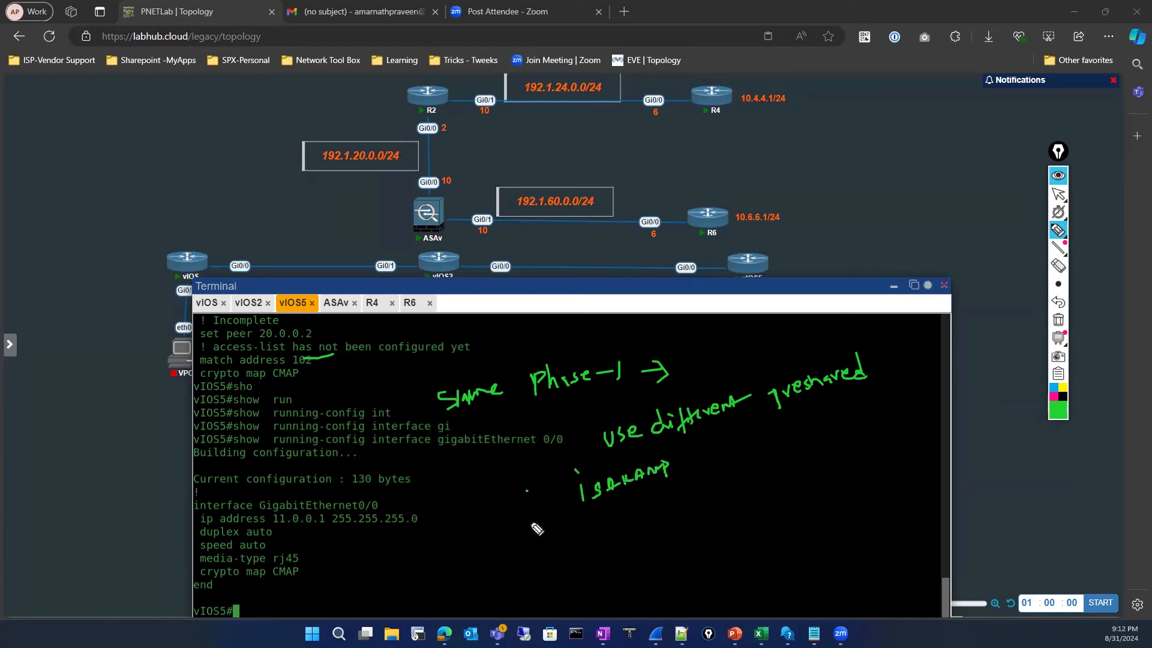
pyautogui.moveTo(521, 491); pyautogui.dragTo(537, 483)
pyautogui.moveTo(542, 540)
pyautogui.mouseDown()
pyautogui.moveTo(556, 556)
pyautogui.moveTo(529, 558)
pyautogui.mouseUp()
pyautogui.moveTo(601, 525); pyautogui.dragTo(643, 513)
pyautogui.moveTo(555, 565)
pyautogui.mouseDown()
pyautogui.moveTo(573, 579)
pyautogui.moveTo(575, 567)
pyautogui.moveTo(663, 553)
pyautogui.mouseUp()
pyautogui.moveTo(671, 533); pyautogui.dragTo(669, 544)
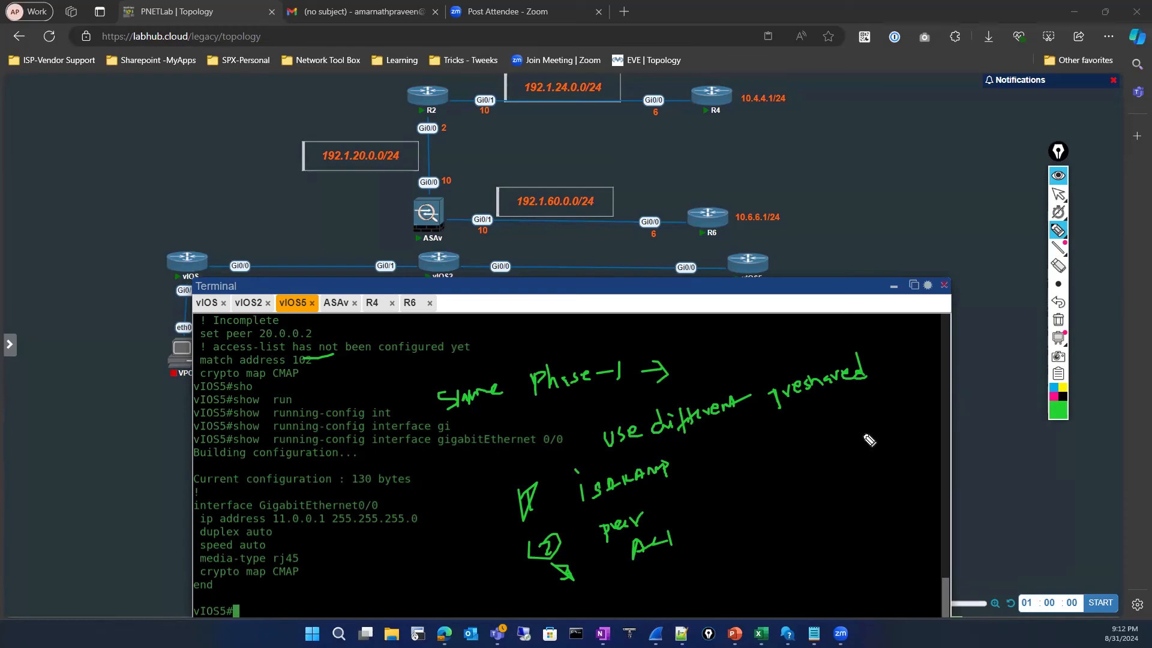
# Step: Clear the pen drawings and highlight the transform-set TSET1 line of crypto map CMAP 10 in the vIOS5 configuration
pyautogui.click(1059, 322)
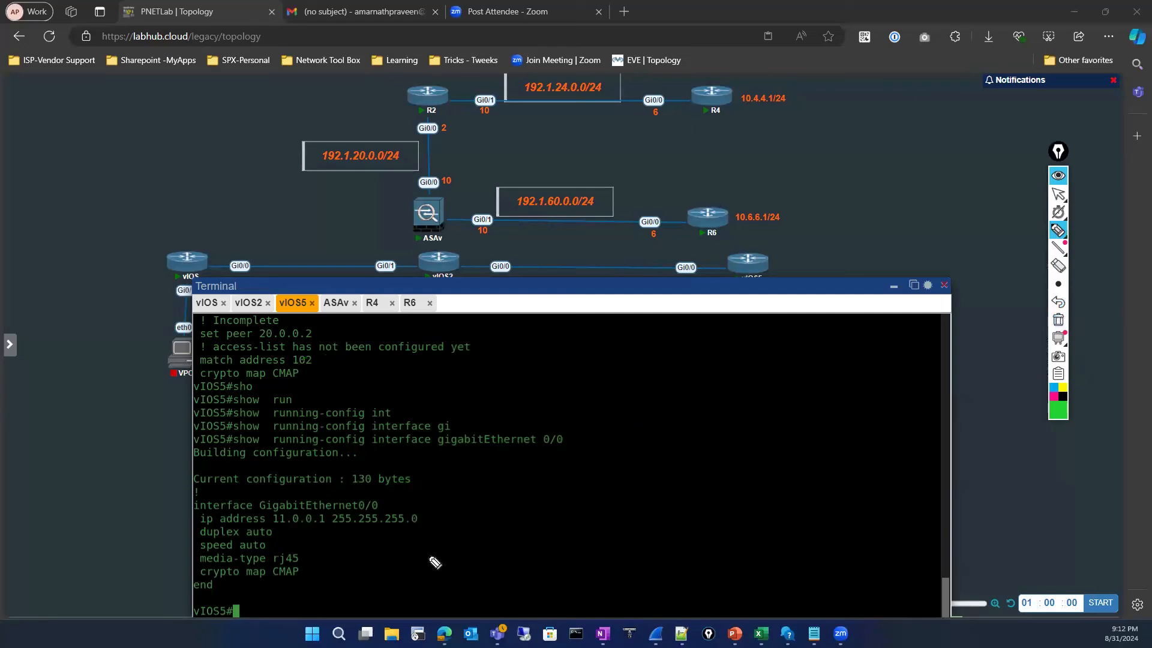
pyautogui.click(1057, 196)
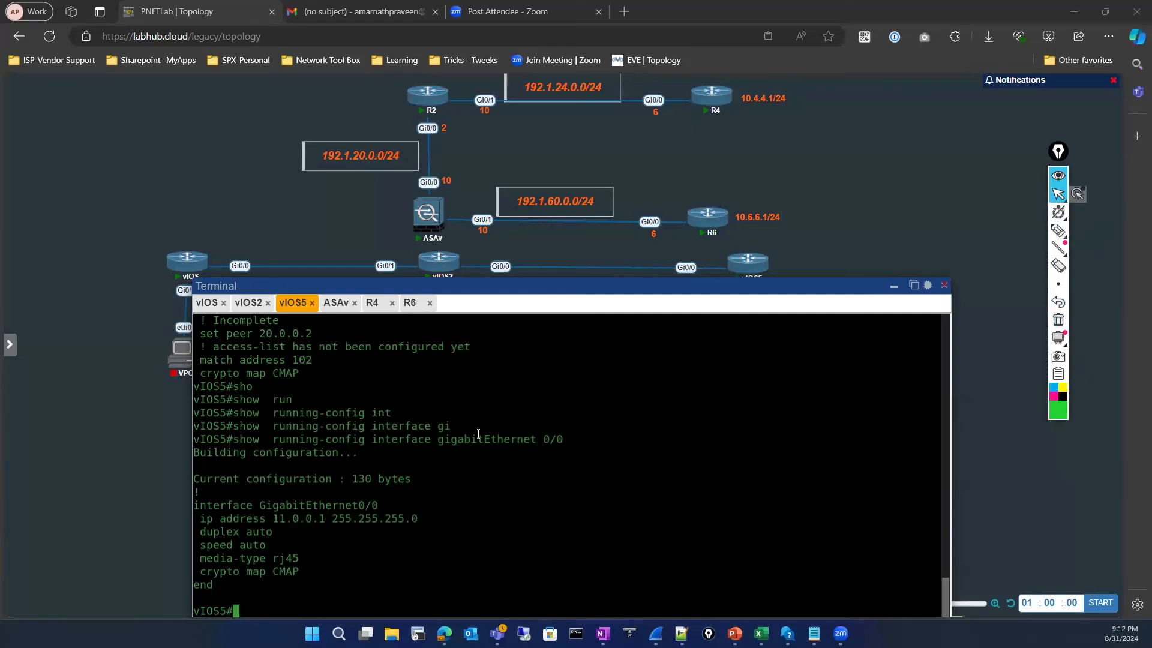
pyautogui.scroll(4, 452, 491)
pyautogui.moveTo(318, 527); pyautogui.dragTo(187, 450)
pyautogui.click(257, 437)
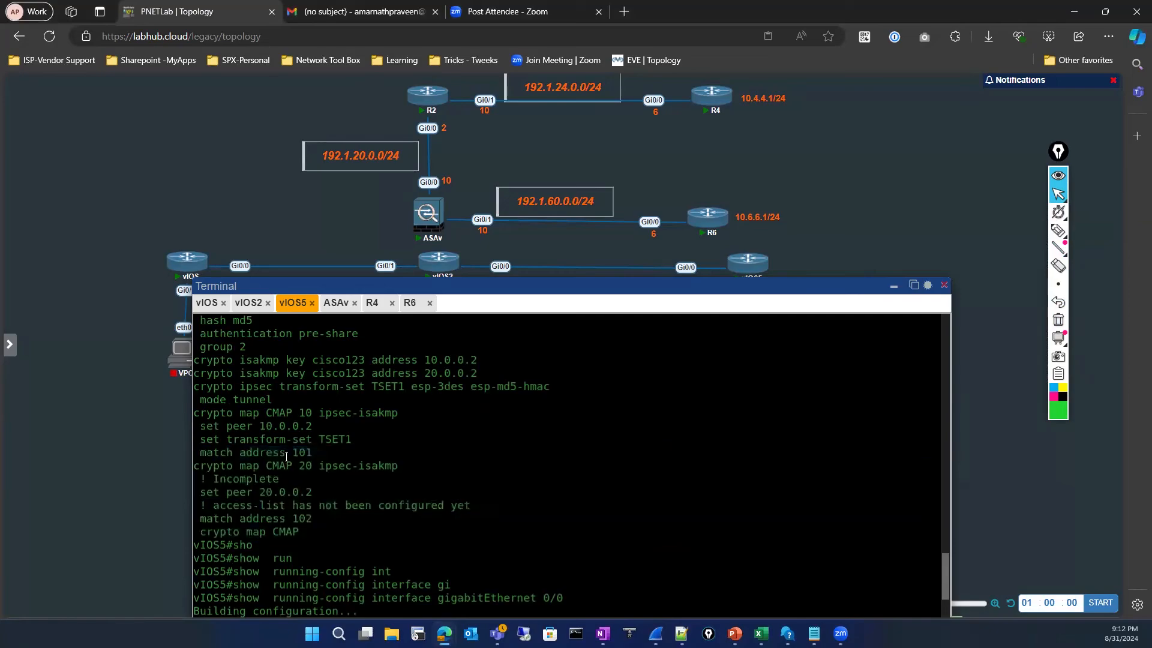
pyautogui.moveTo(194, 440); pyautogui.dragTo(364, 433)
pyautogui.click(319, 498)
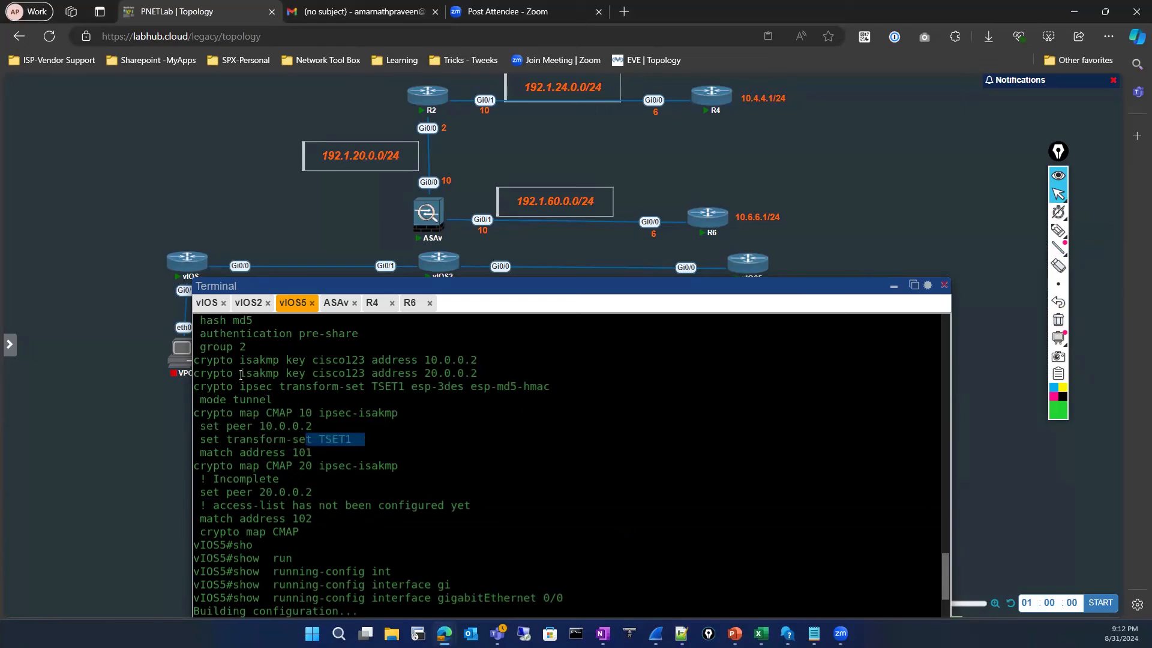
# Step: Highlight the isakmp key line for peer 20.0.0.2 and the crypto map CMAP 10 entry down to its match address line
pyautogui.moveTo(241, 373); pyautogui.dragTo(486, 371)
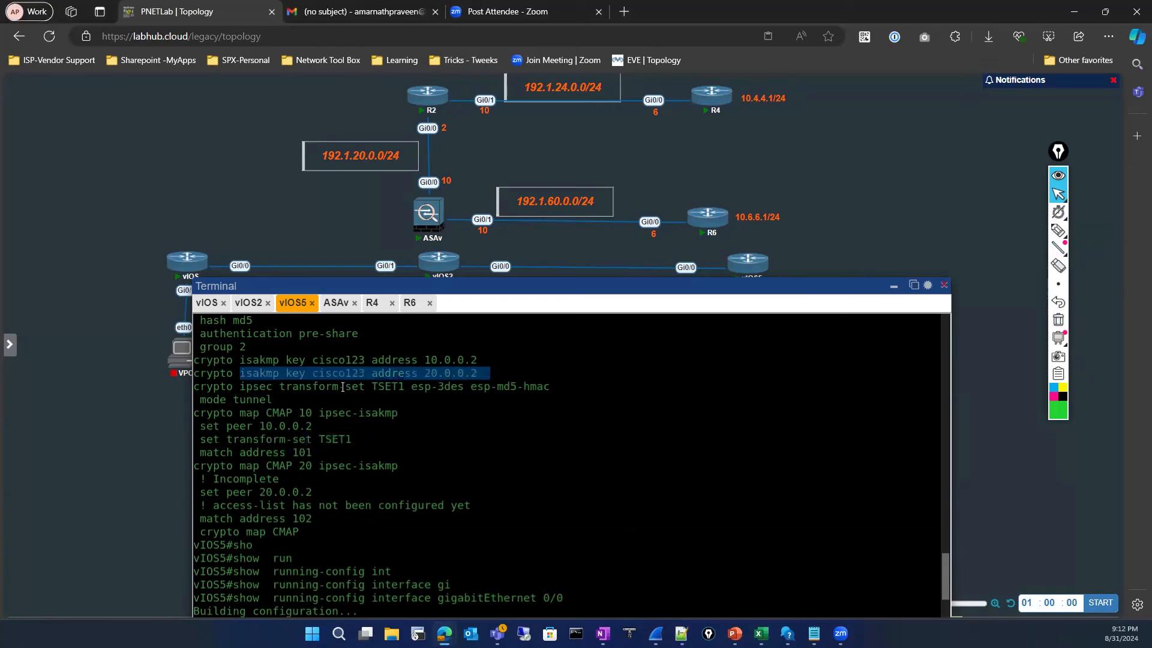
pyautogui.moveTo(206, 373); pyautogui.dragTo(495, 378)
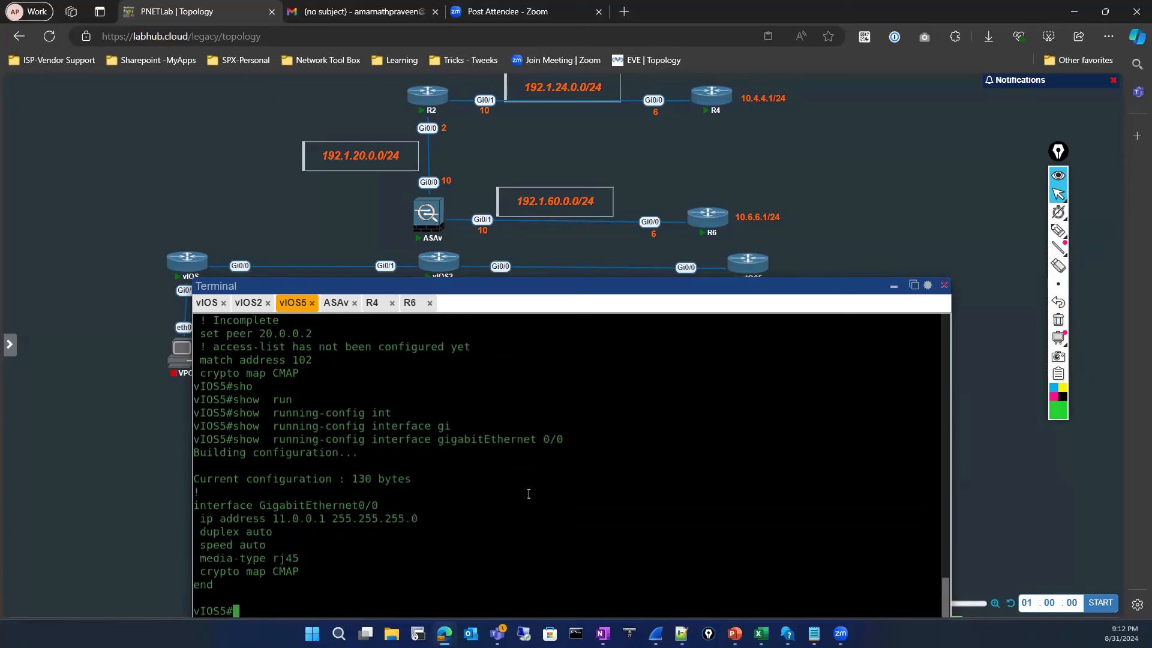
pyautogui.scroll(5, 528, 494)
pyautogui.moveTo(233, 452); pyautogui.dragTo(340, 501)
pyautogui.click(507, 476)
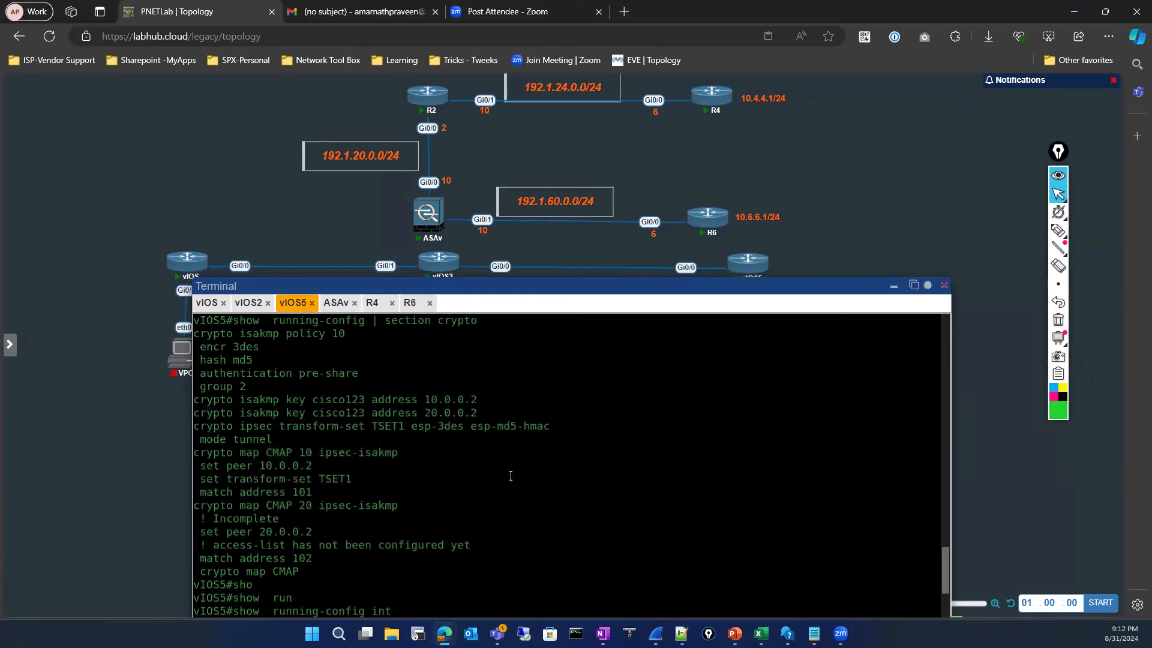
pyautogui.scroll(-5, 507, 476)
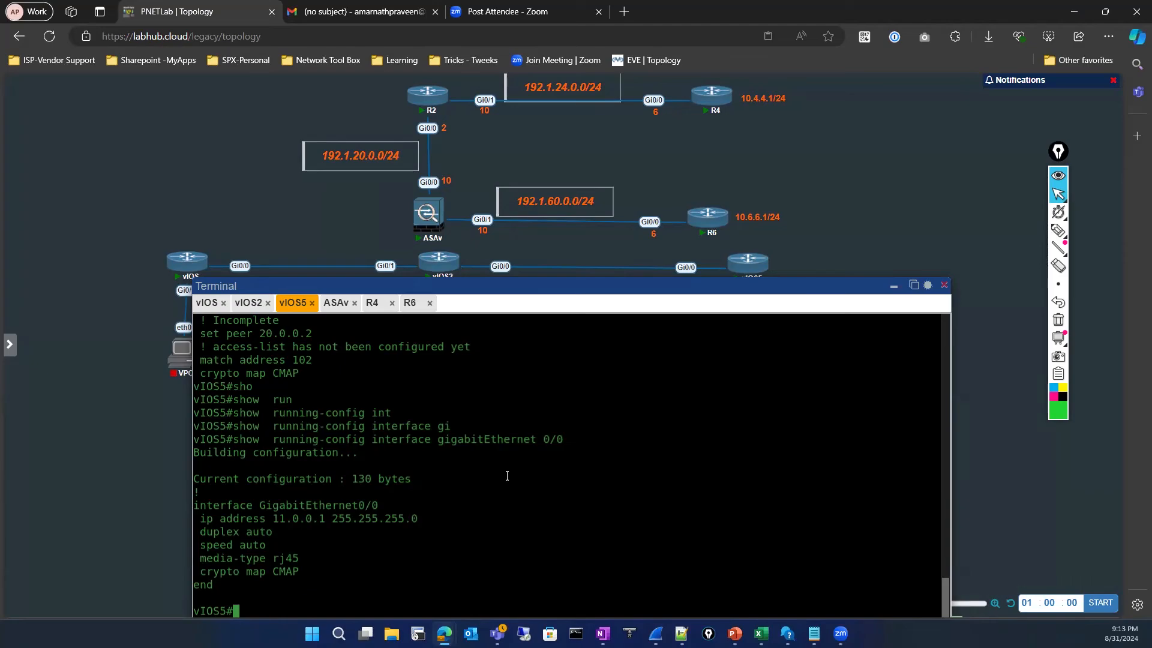
# Step: Switch to the Training Curriculum workbook in Excel and review the IPsec troubleshooting and SSL / TLS topics down to row 163
pyautogui.moveTo(761, 634)
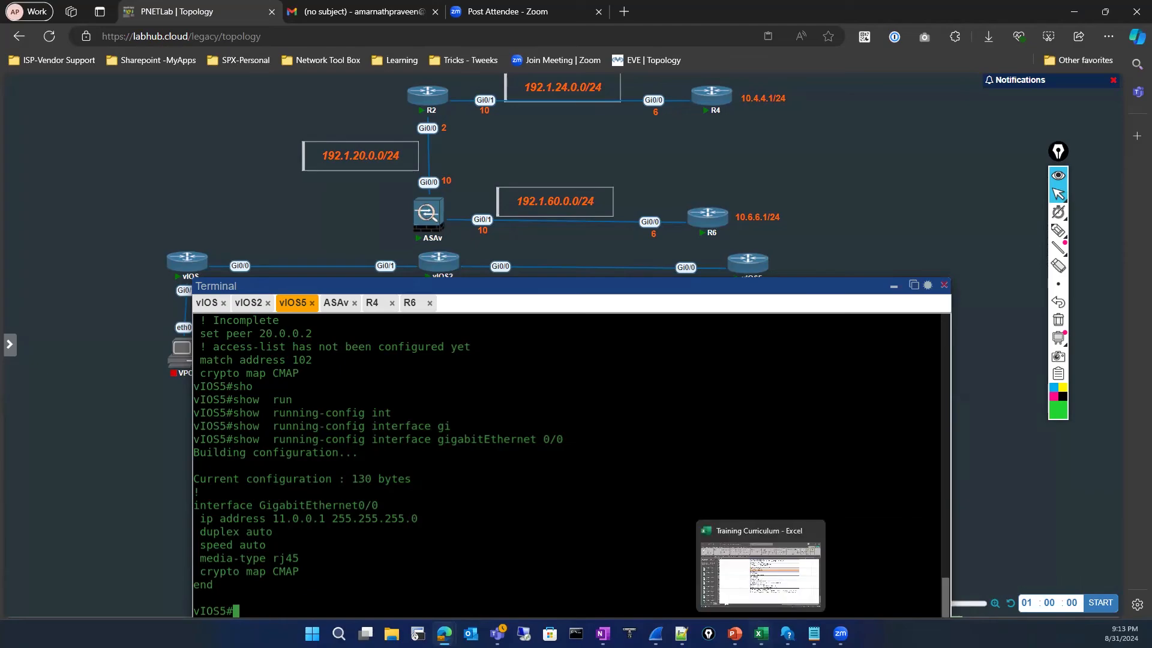
pyautogui.click(750, 570)
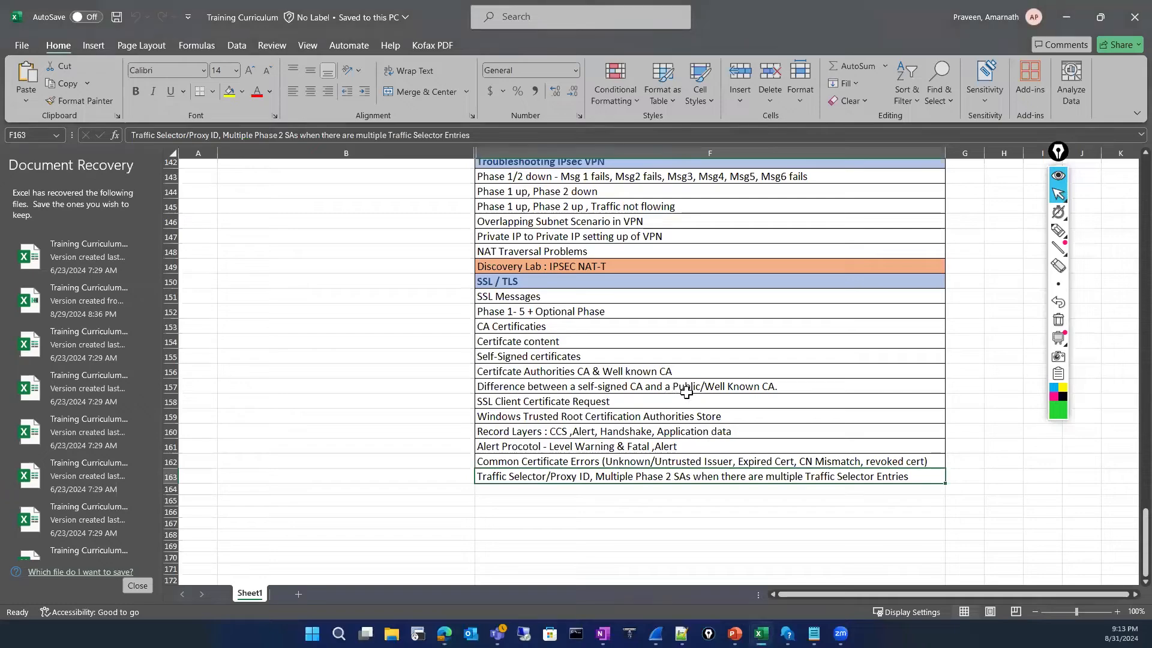
pyautogui.scroll(2, 686, 393)
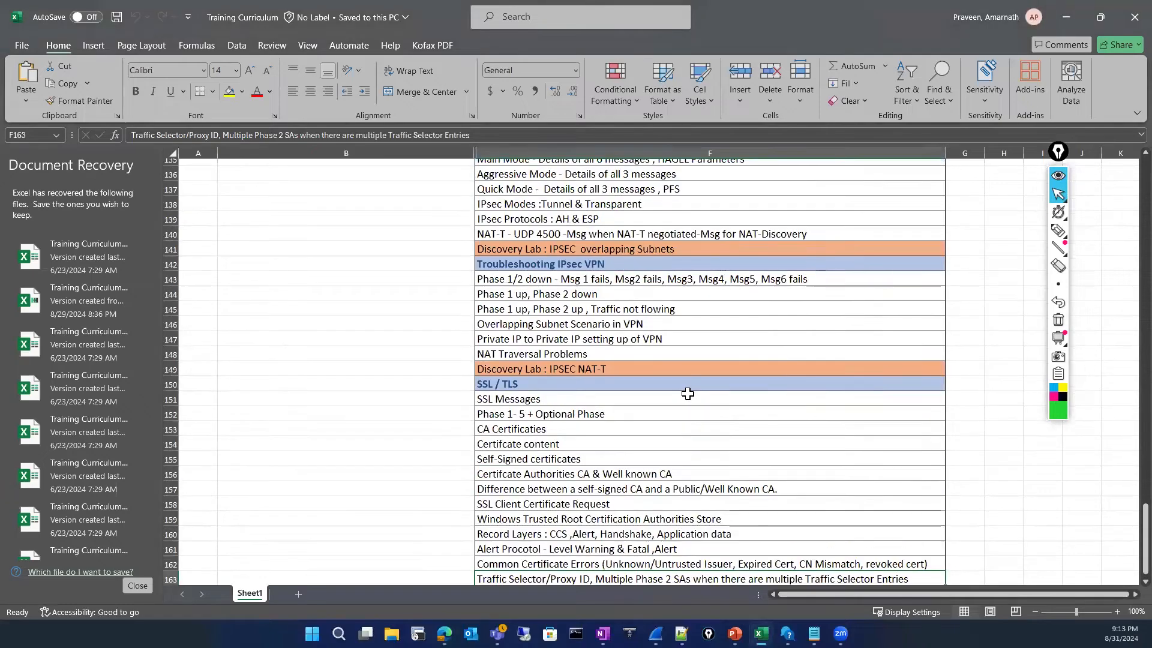
pyautogui.scroll(2, 687, 393)
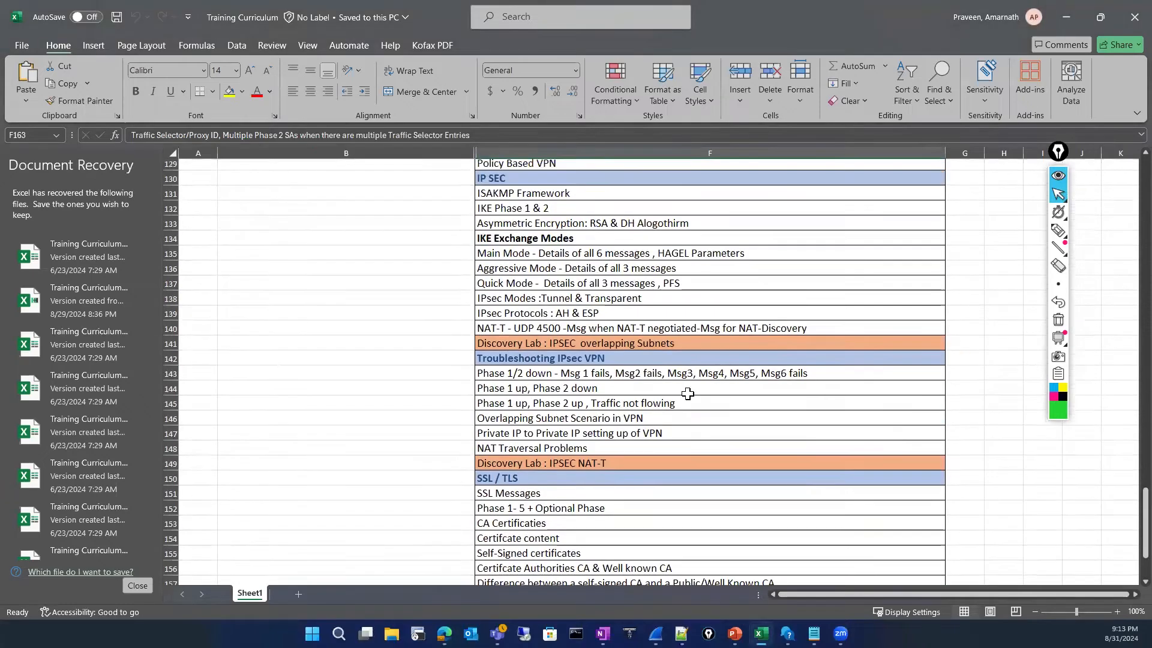
pyautogui.scroll(-4, 687, 393)
pyautogui.click(597, 401)
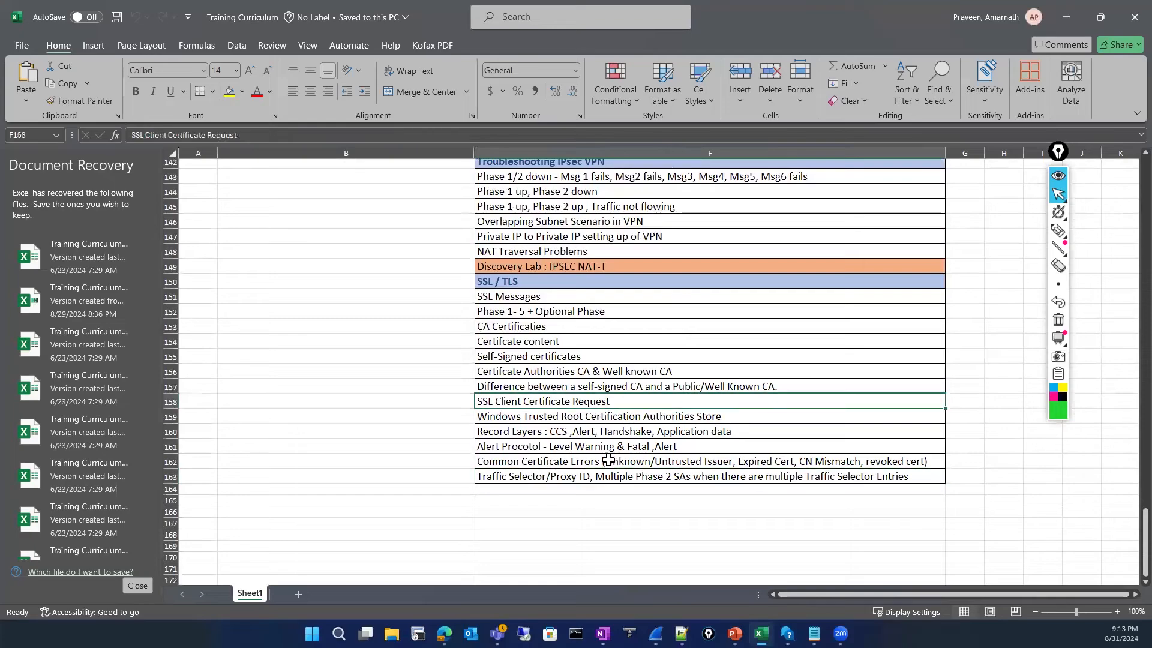
pyautogui.click(606, 461)
pyautogui.click(598, 427)
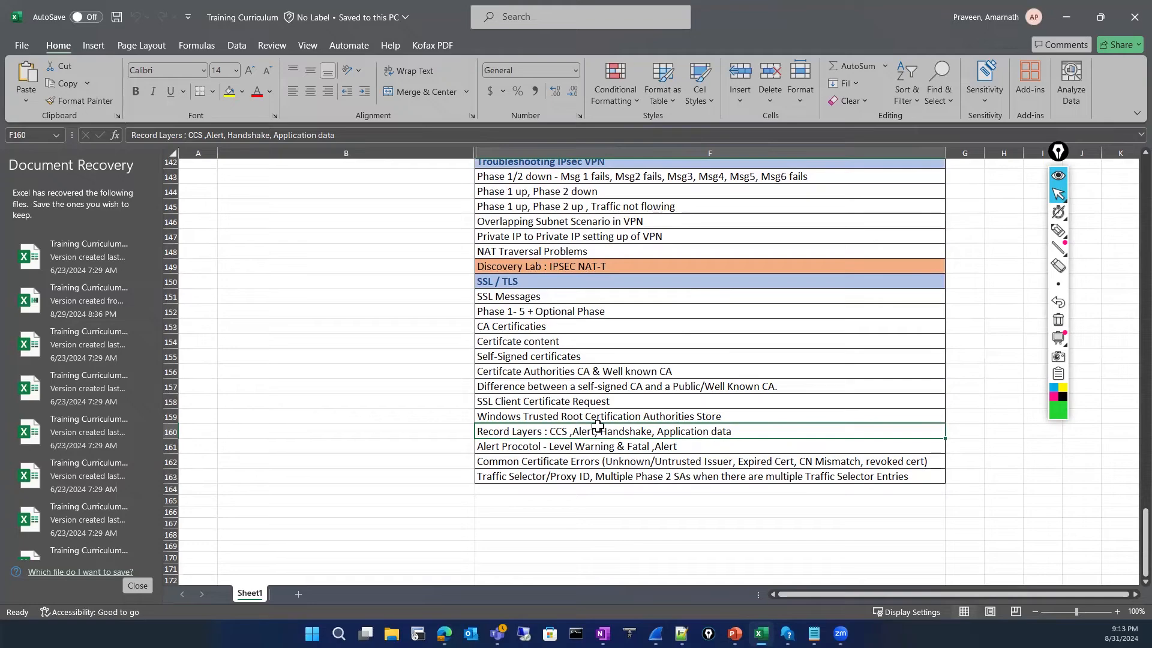
pyautogui.scroll(2, 610, 413)
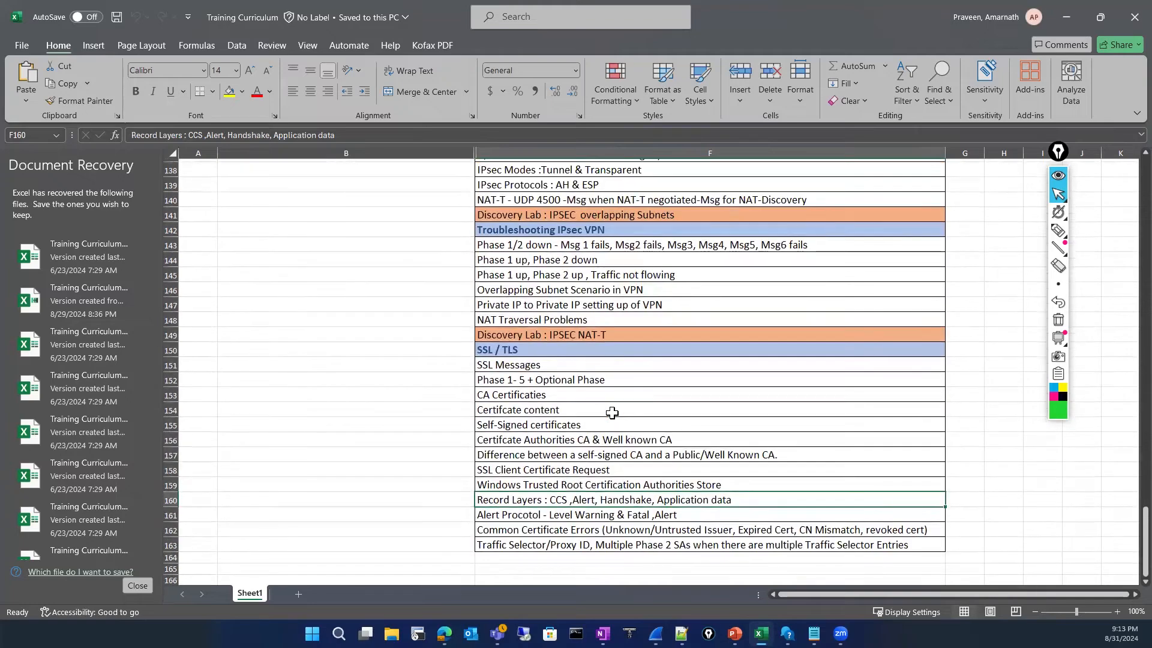
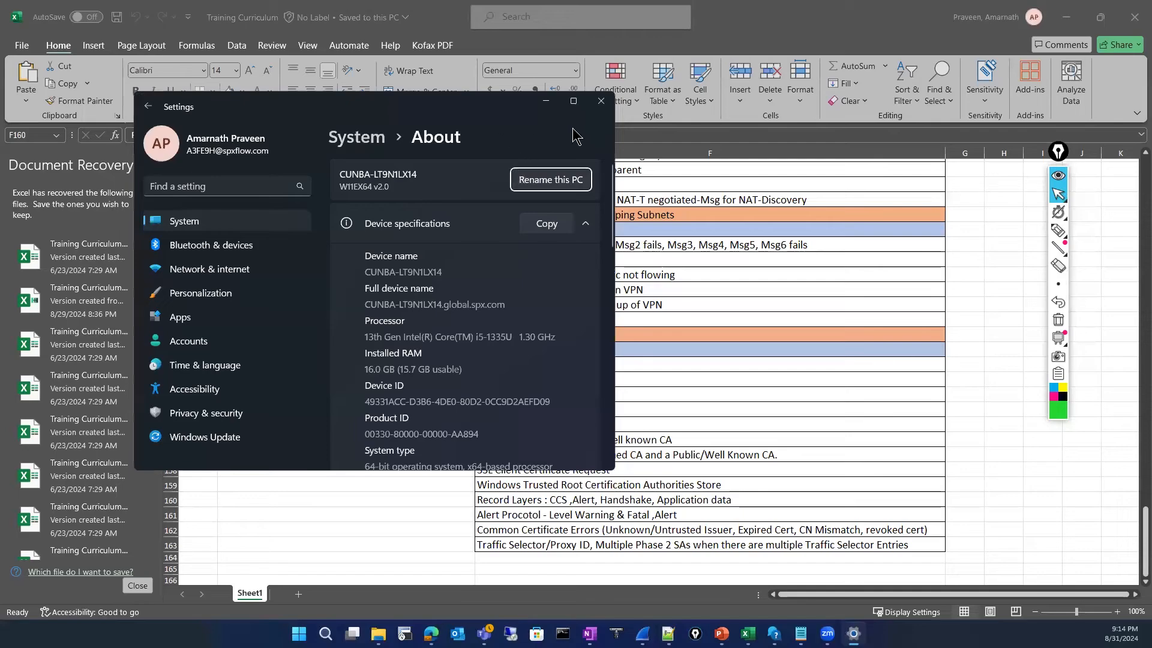
# Step: Open the Windows environment variables through the advanced system settings, moving the System Properties dialog clear of the other windows
pyautogui.scroll(-3, 422, 271)
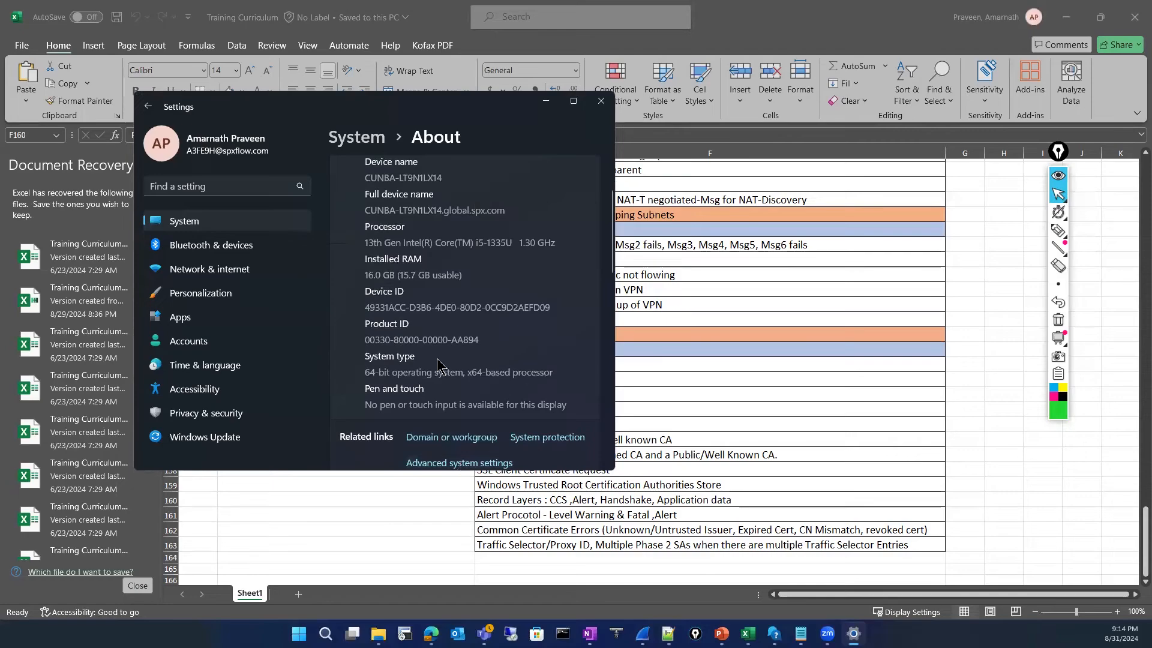
pyautogui.click(468, 465)
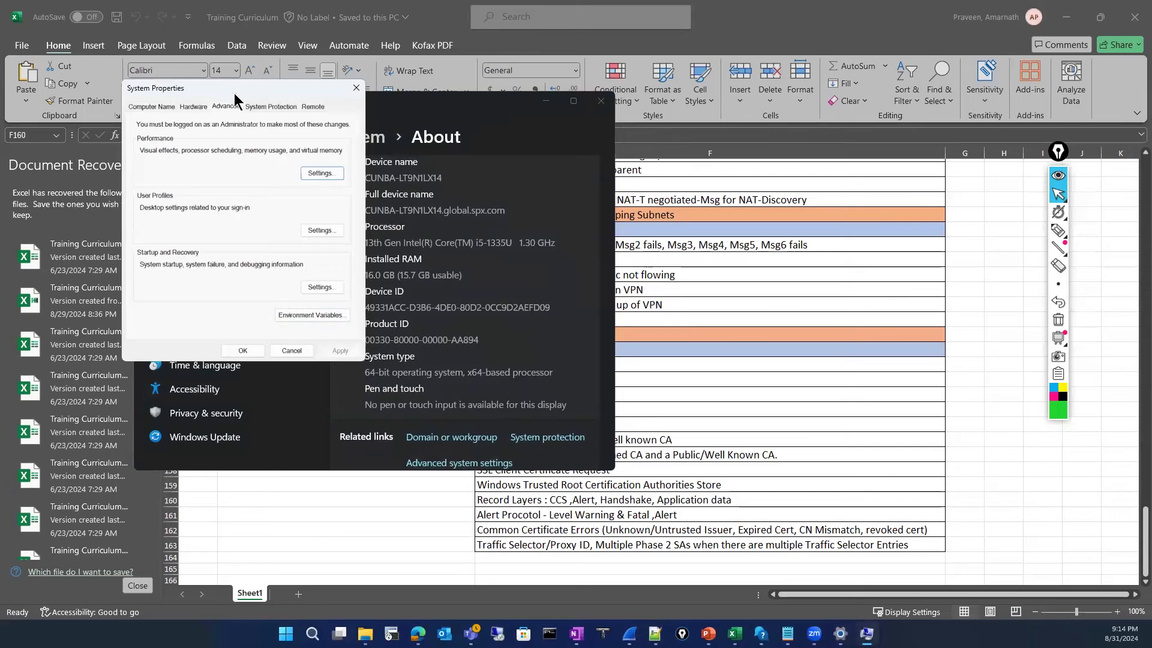
pyautogui.moveTo(235, 96); pyautogui.dragTo(269, 106)
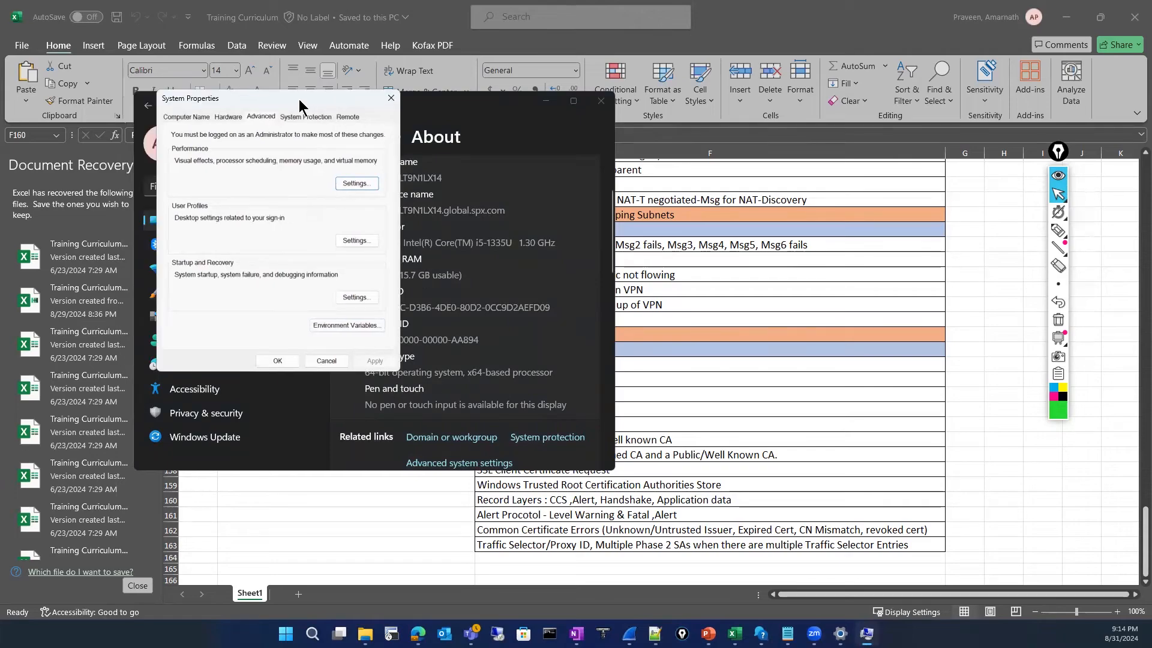
pyautogui.moveTo(299, 105); pyautogui.dragTo(336, 86)
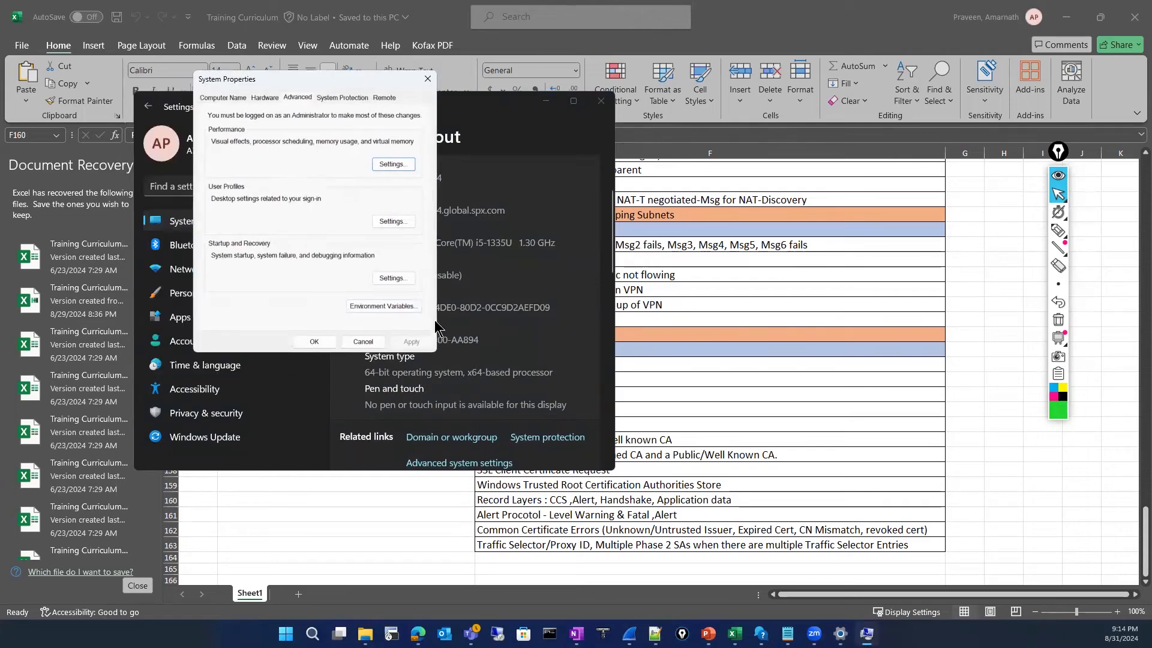
pyautogui.click(393, 308)
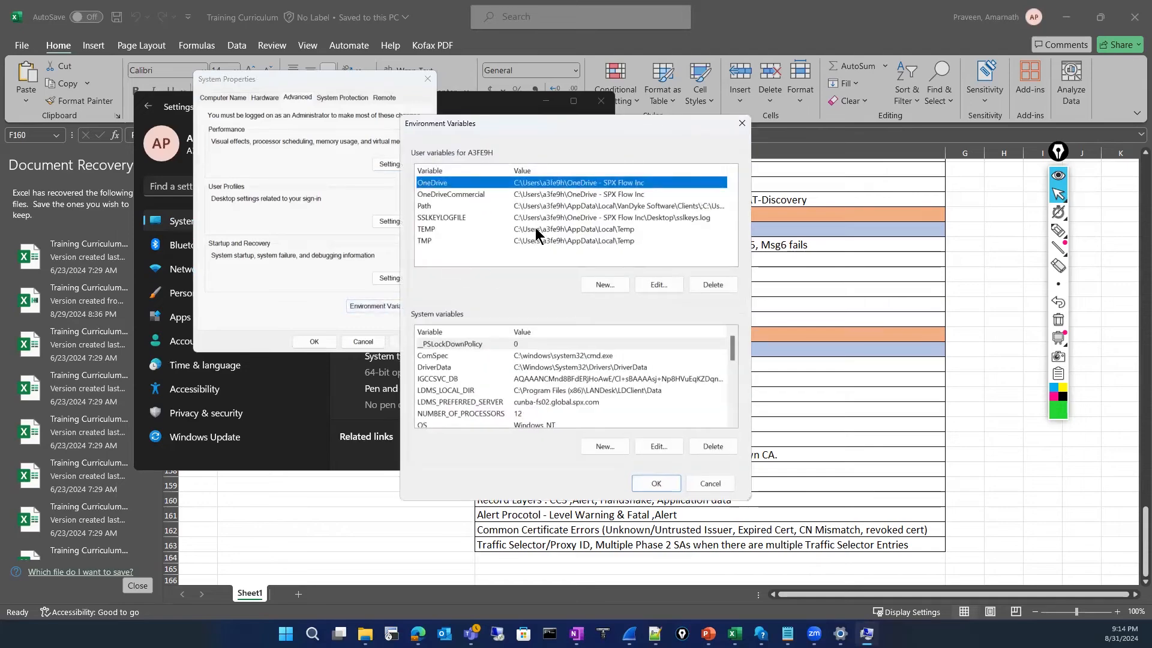
# Step: Open the SSLKEYLOGFILE user variable for editing and view the sslkeys.log file in its Desktop file browser
pyautogui.click(572, 219)
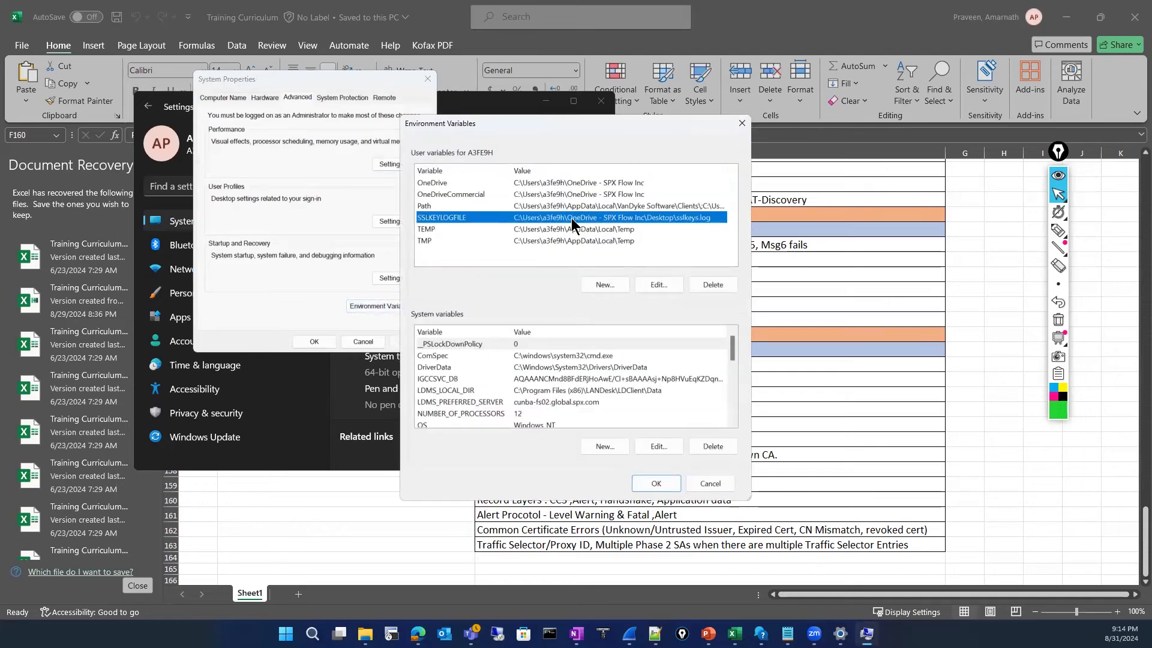
pyautogui.click(657, 286)
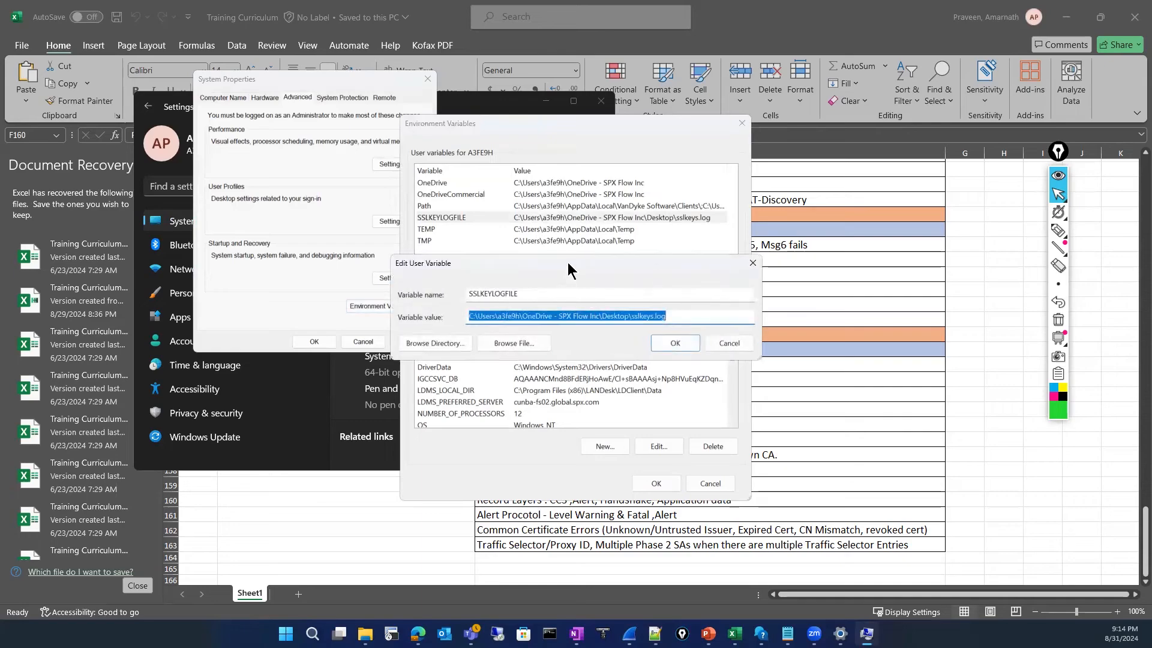
pyautogui.moveTo(568, 270); pyautogui.dragTo(538, 167)
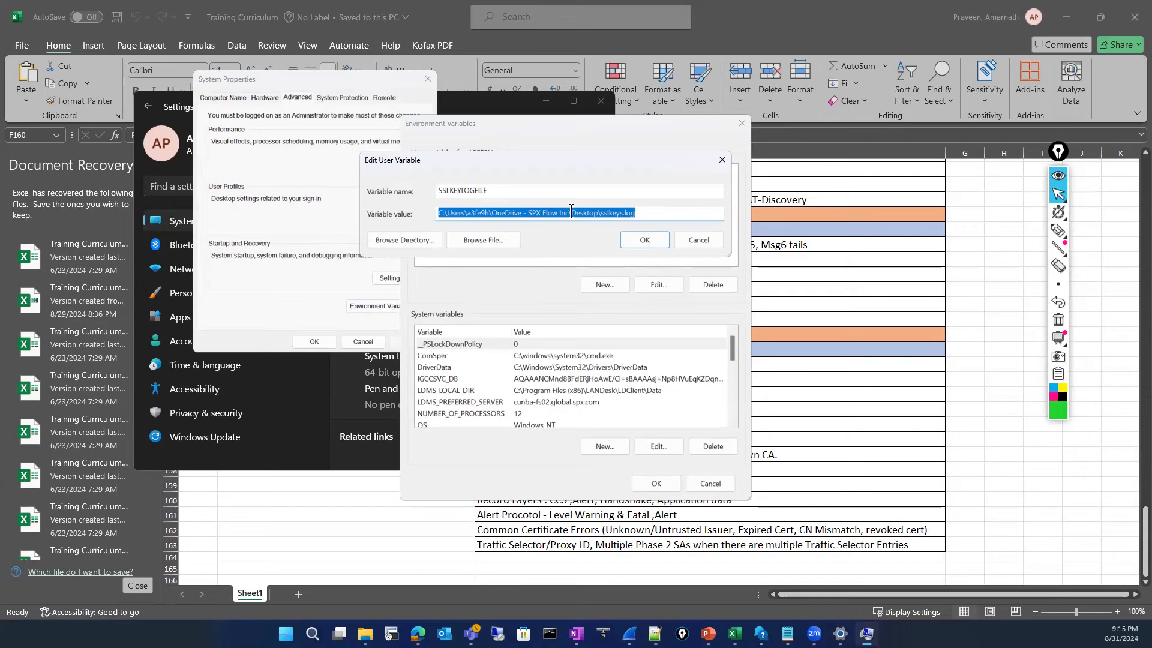
pyautogui.click(666, 209)
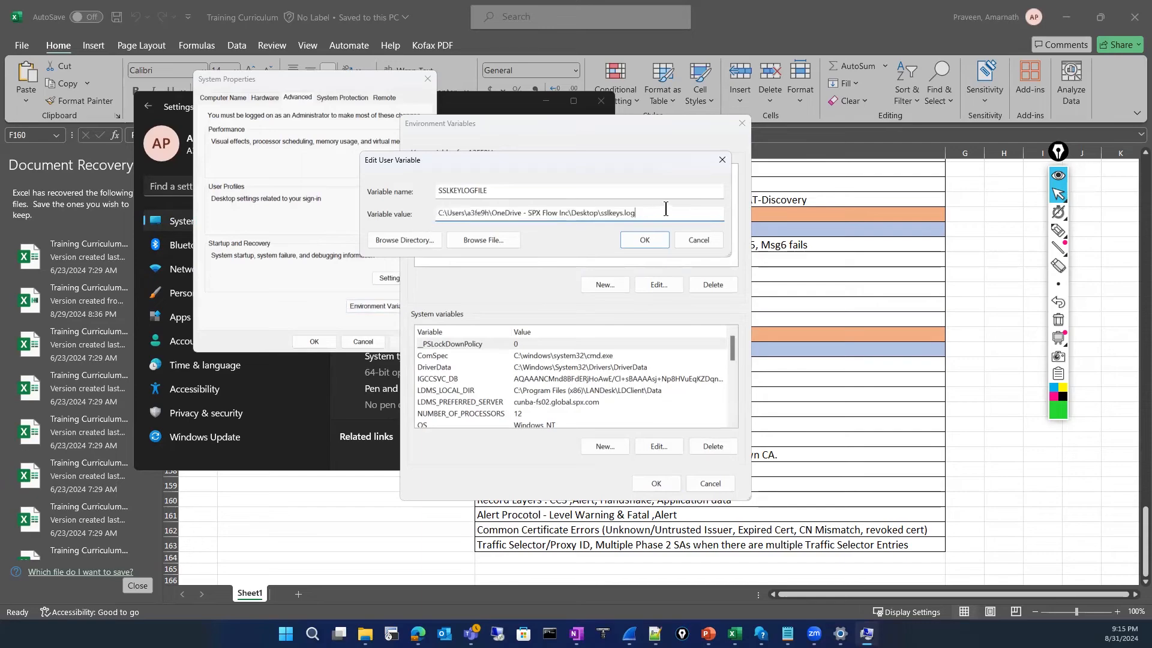
pyautogui.click(475, 241)
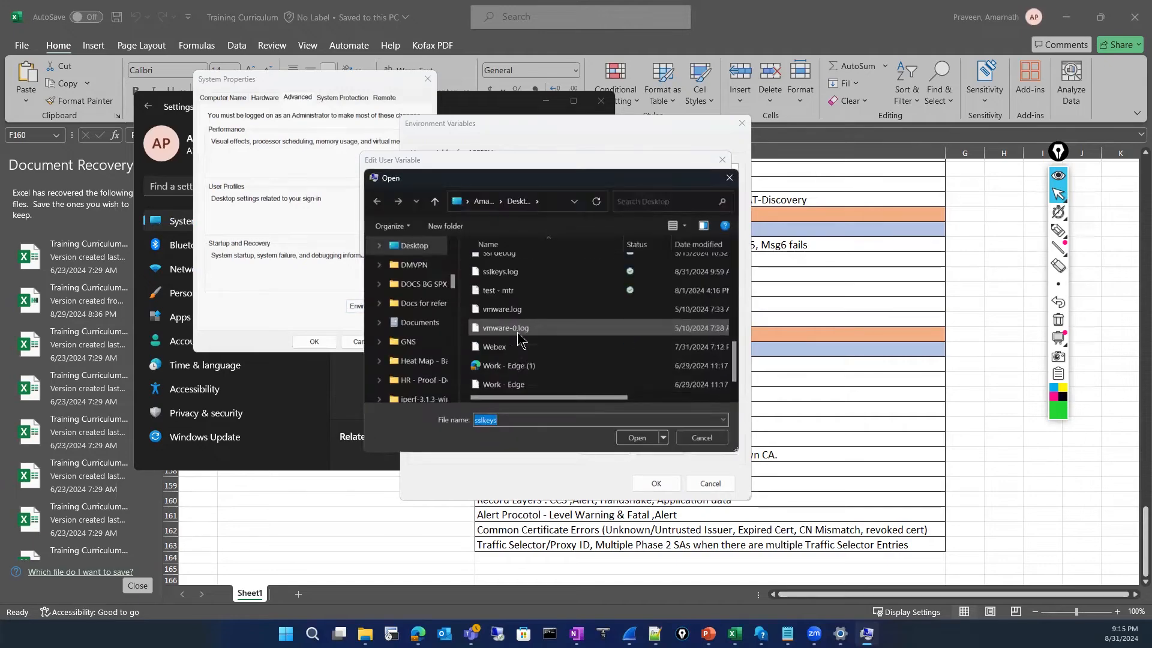
pyautogui.scroll(1, 518, 337)
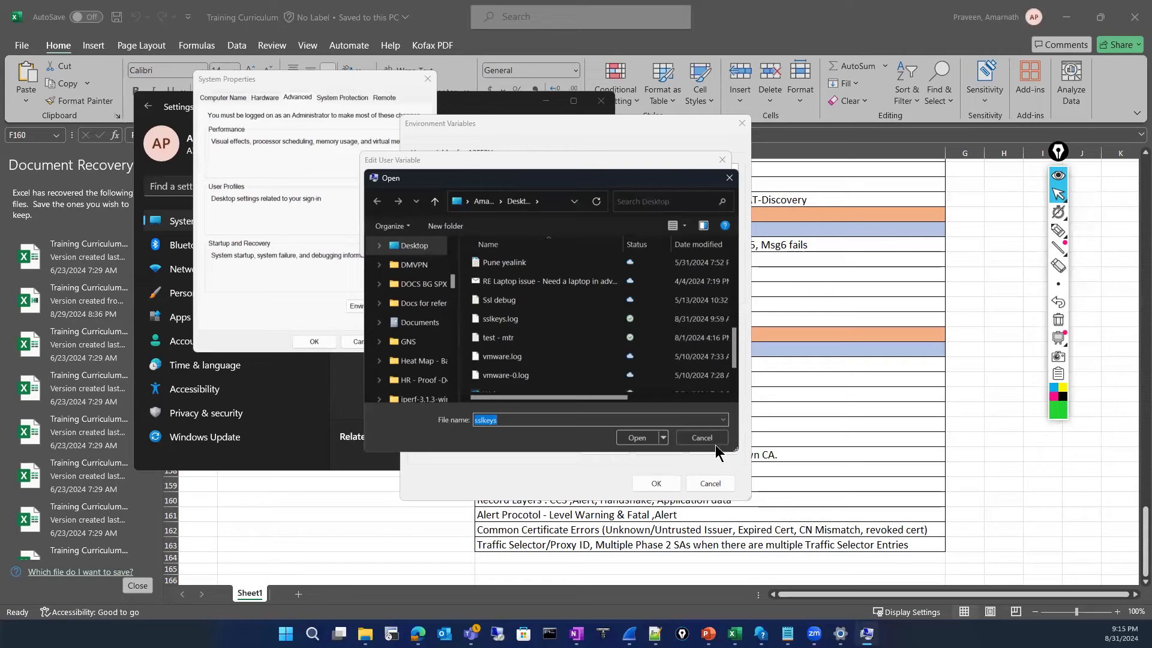
pyautogui.click(729, 178)
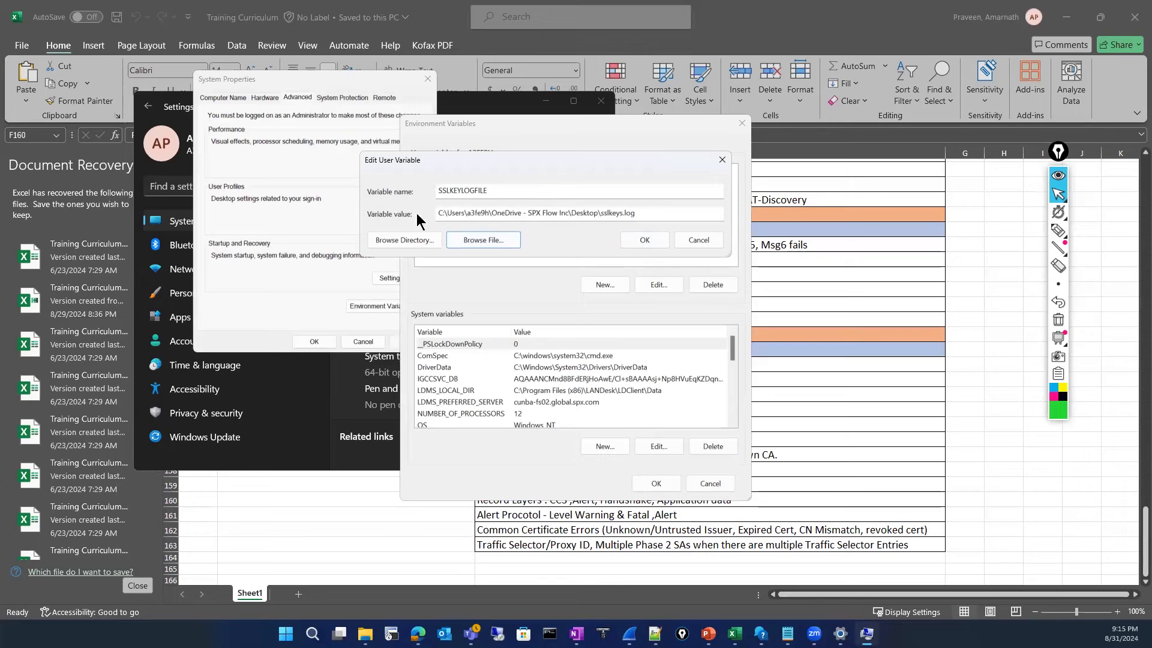
# Step: Confirm the SSLKEYLOGFILE variable and close the Environment Variables, System Properties and Settings windows
pyautogui.click(645, 242)
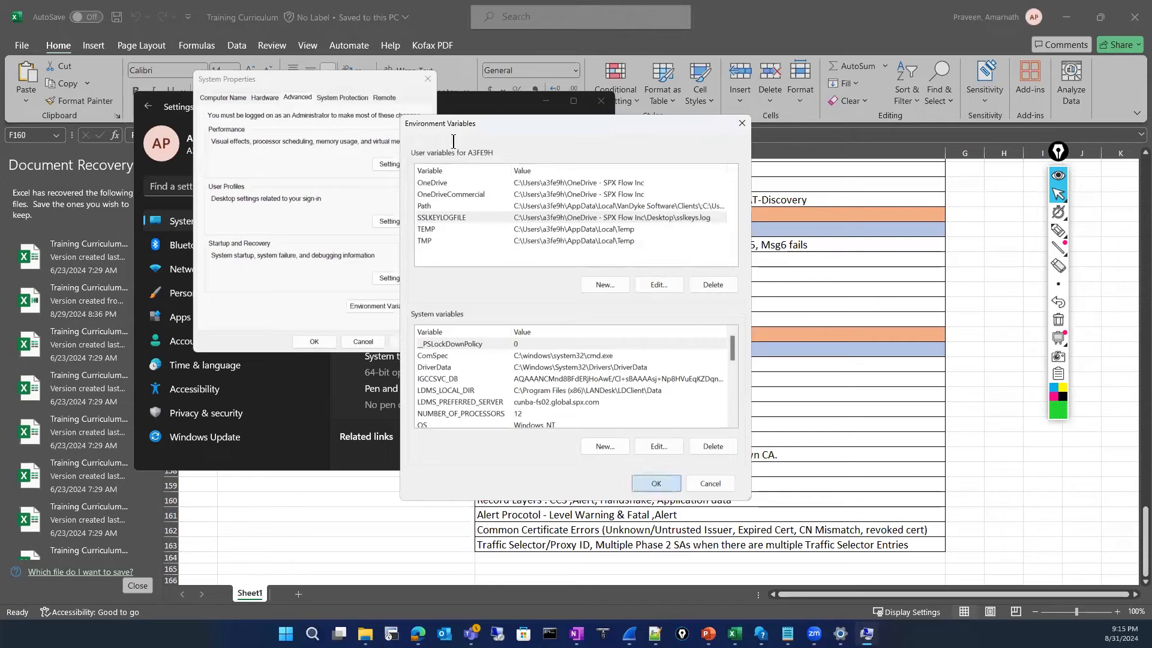
pyautogui.press('Return')
pyautogui.click(427, 78)
pyautogui.click(601, 101)
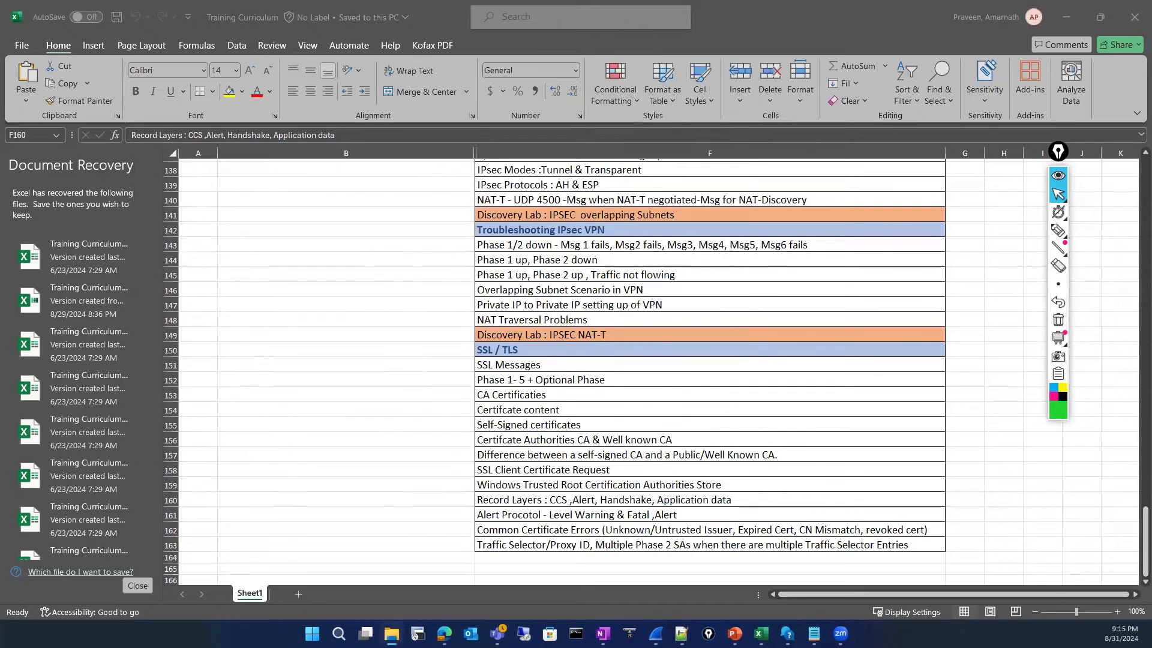
# Step: Switch to the Wi-Fi capture in Wireshark and open the TLS protocol preferences
pyautogui.hotkey('alt', 'Tab')
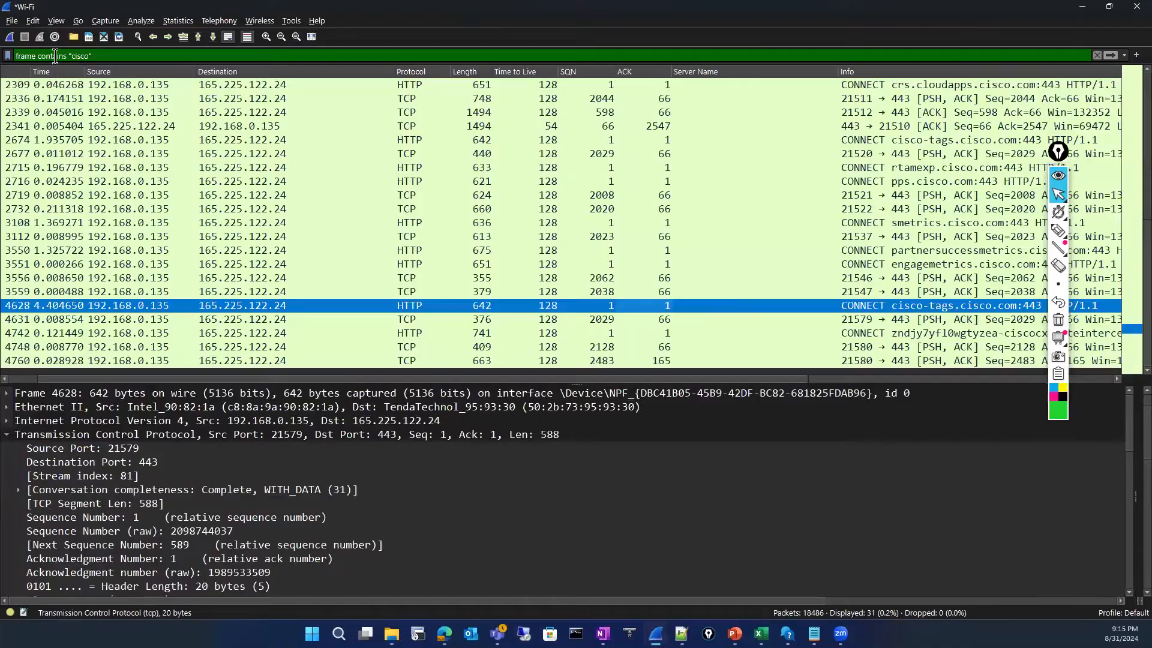
pyautogui.click(33, 21)
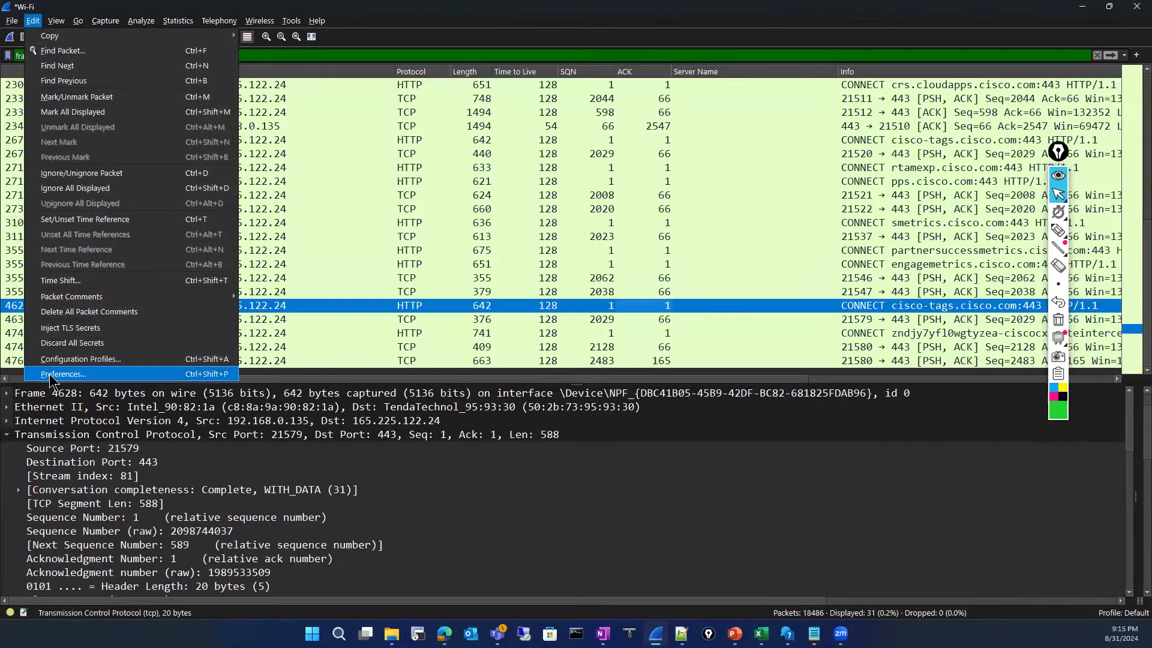
pyautogui.click(51, 374)
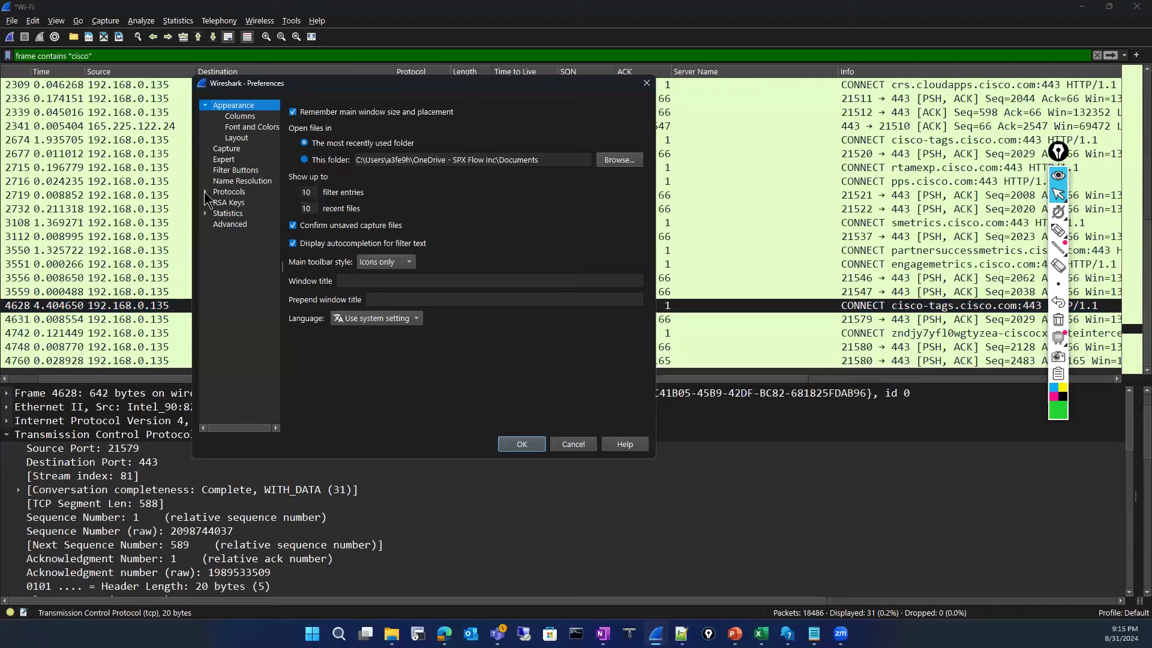
pyautogui.click(206, 192)
pyautogui.click(237, 215)
pyautogui.write('tls')
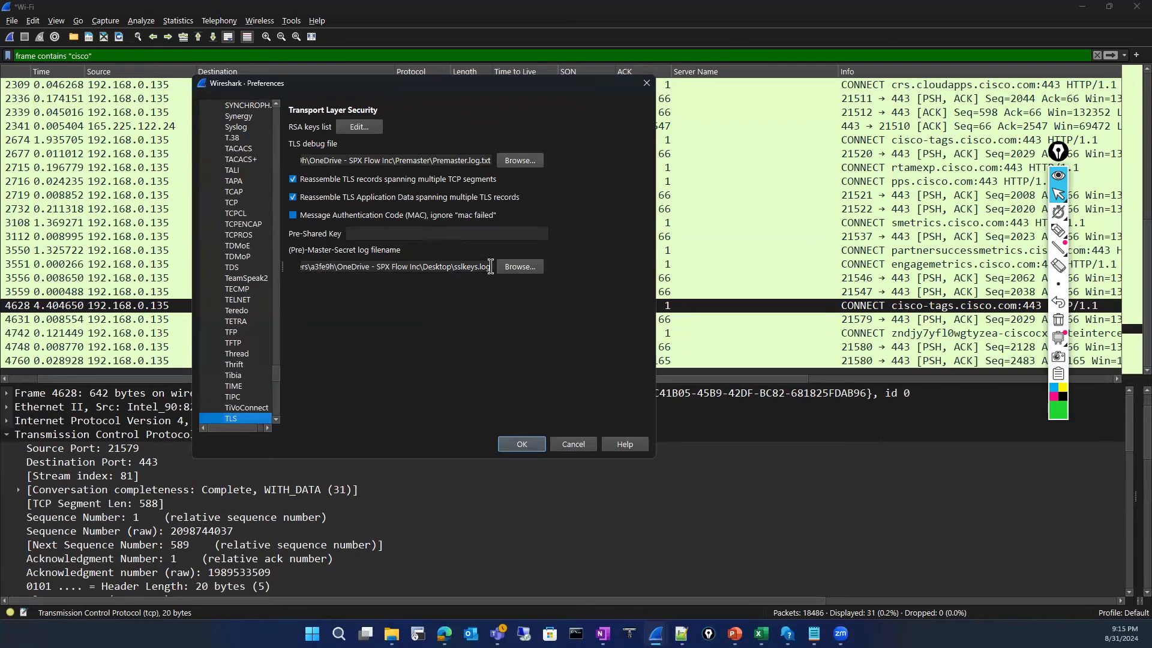
# Step: Highlight the (Pre)-Master-Secret log filename and the TLS debug file path, and confirm the preferences
pyautogui.moveTo(490, 266); pyautogui.dragTo(279, 265)
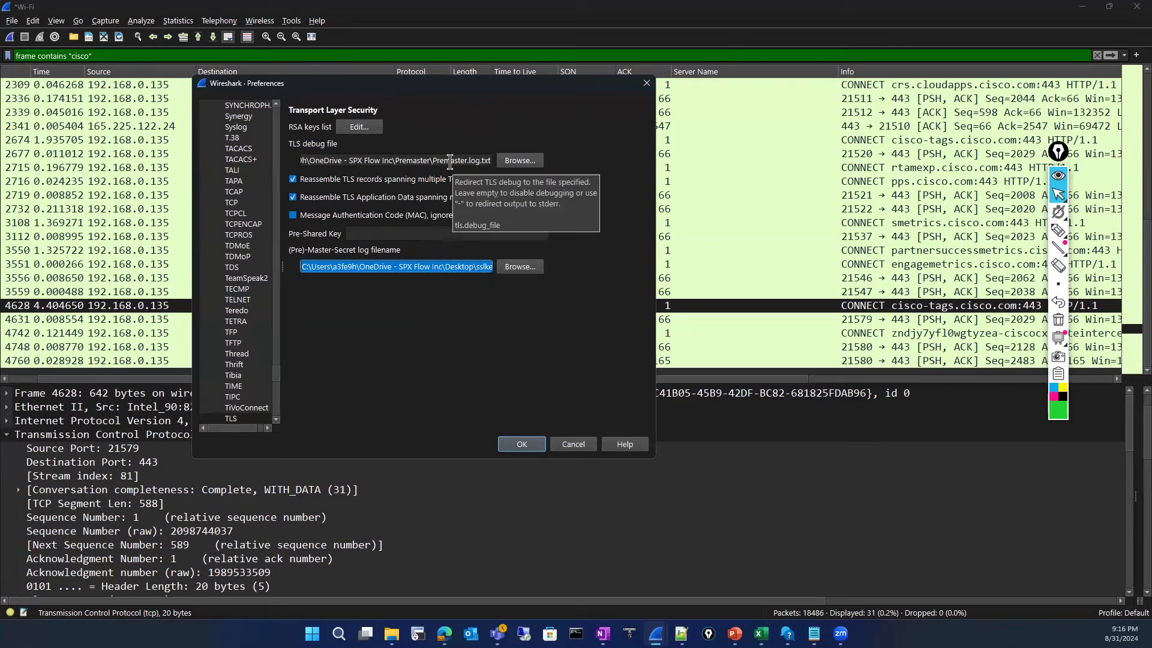
pyautogui.moveTo(432, 160); pyautogui.dragTo(489, 167)
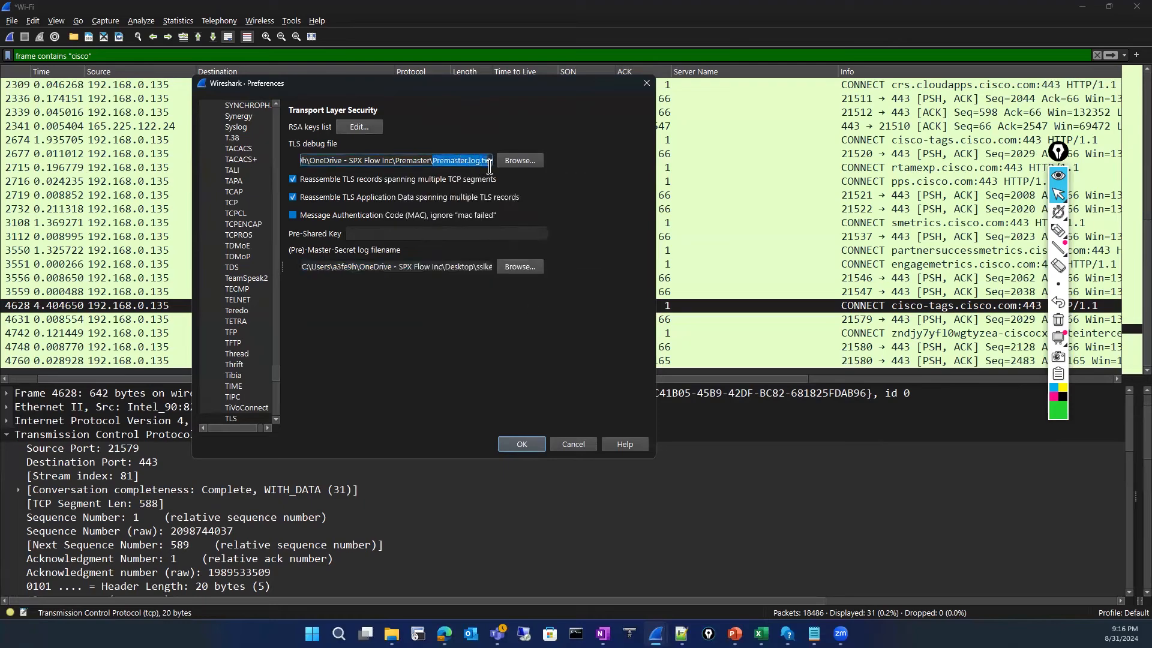
pyautogui.click(573, 220)
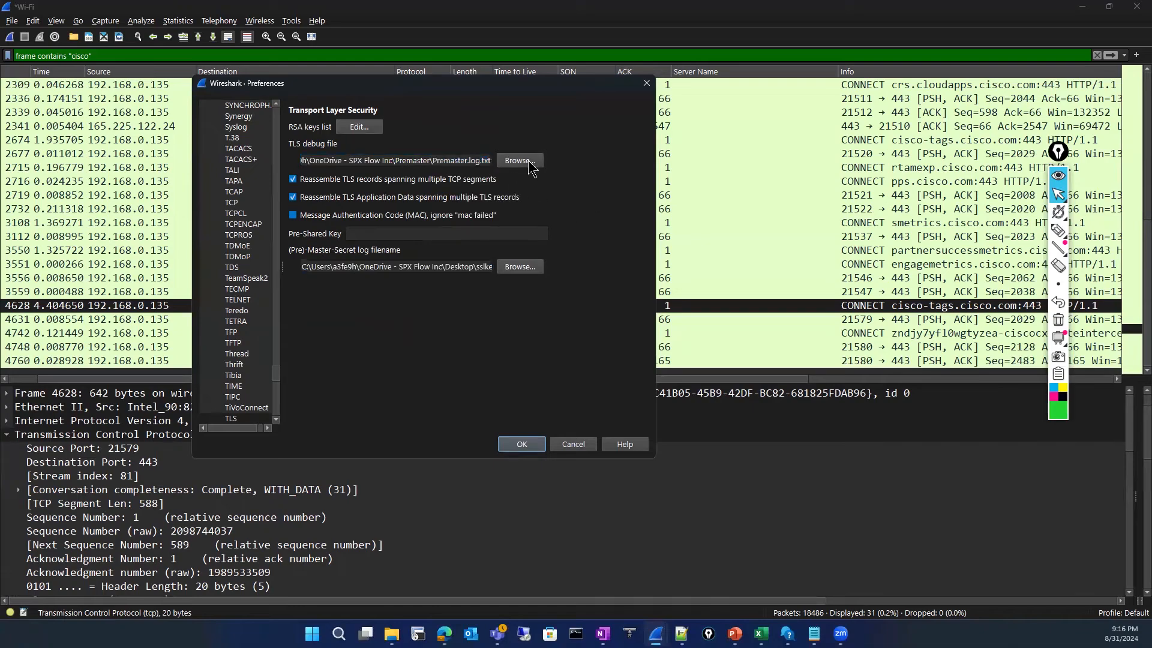
pyautogui.moveTo(306, 160); pyautogui.dragTo(492, 160)
pyautogui.click(556, 295)
pyautogui.click(515, 440)
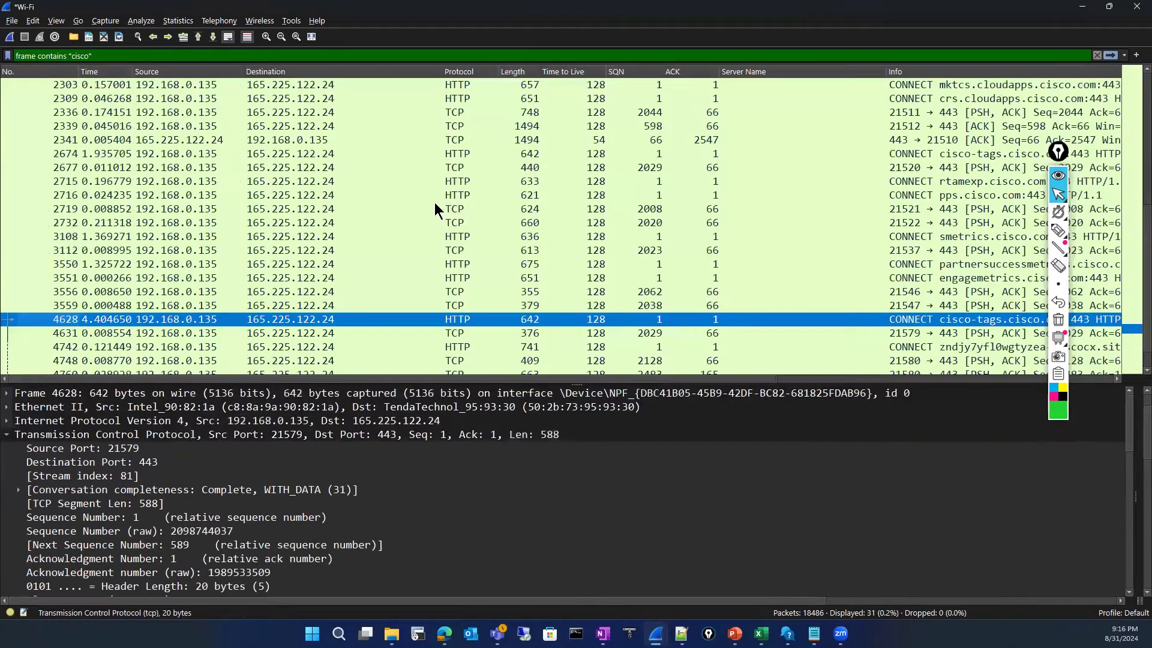
# Step: Examine the packets filtered by "cisco", including the HTTP CONNECT and TCP details of packet 1067 to community.cisco.com
pyautogui.scroll(3, 431, 213)
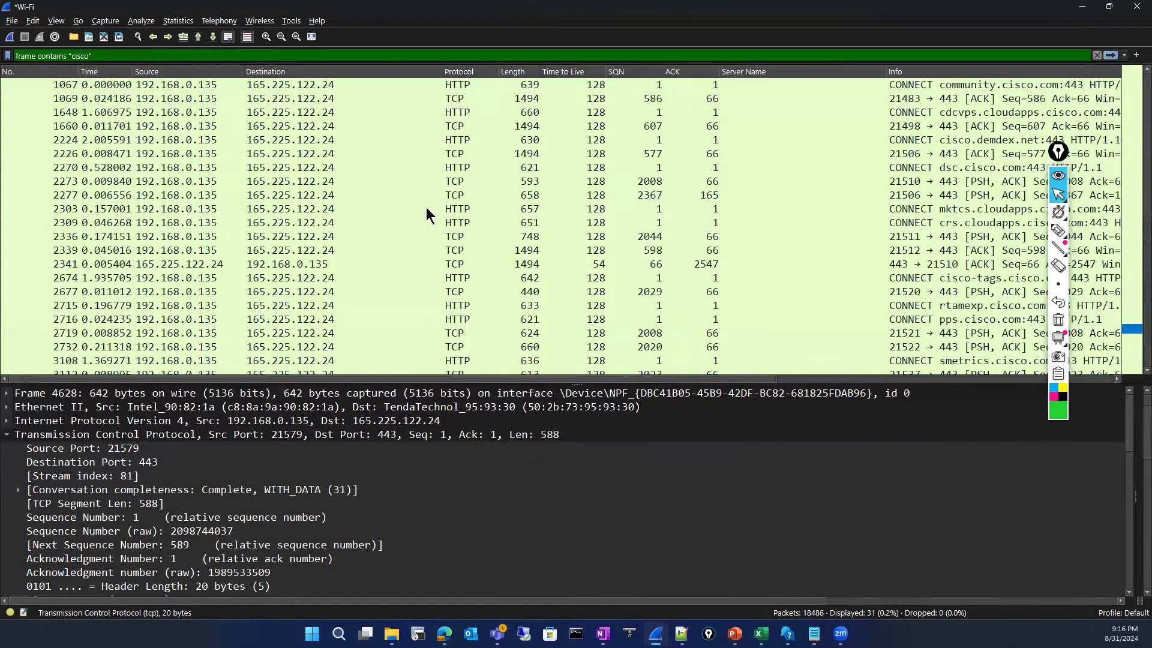
pyautogui.click(298, 170)
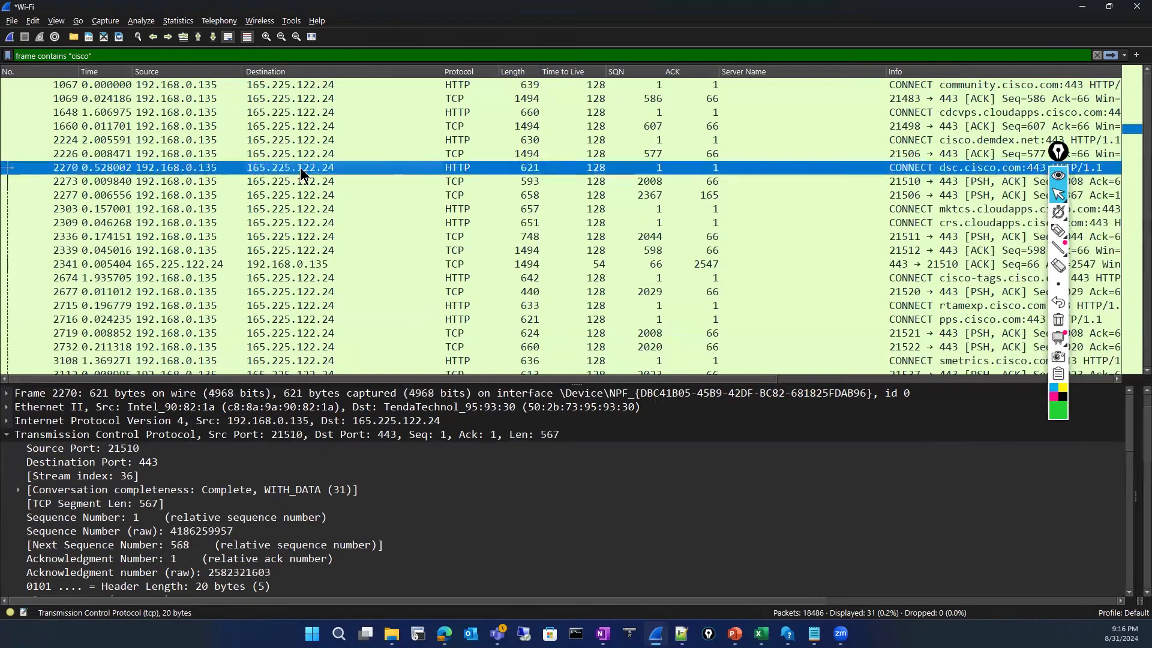
pyautogui.click(276, 97)
pyautogui.scroll(-3, 303, 234)
pyautogui.scroll(3, 317, 195)
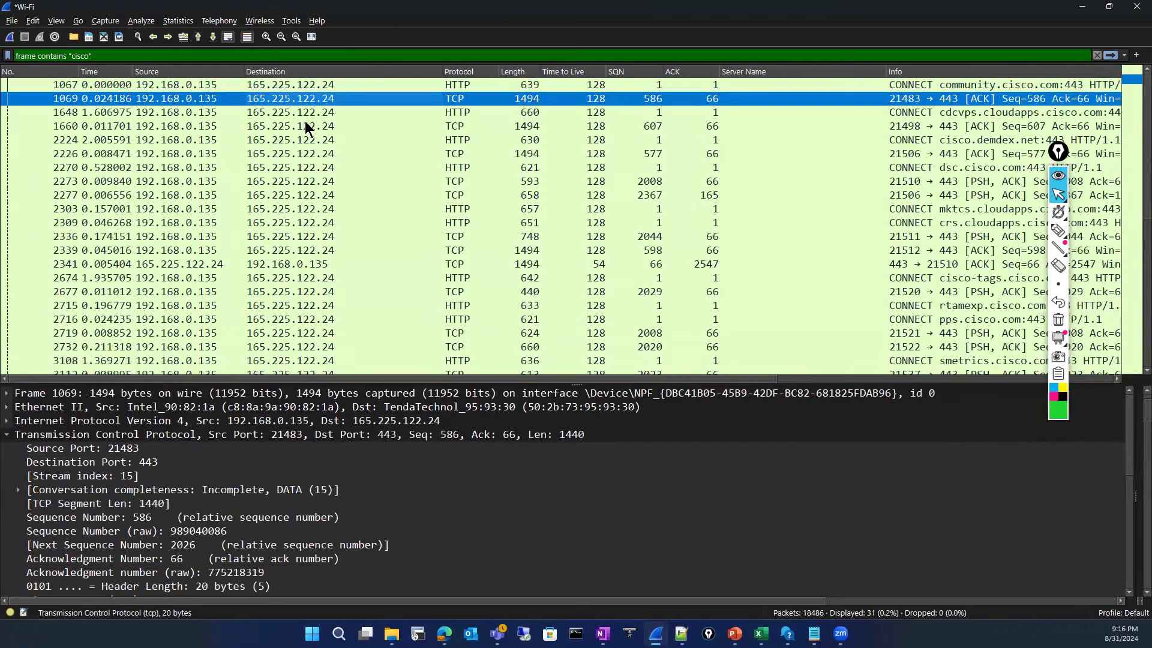
pyautogui.click(261, 85)
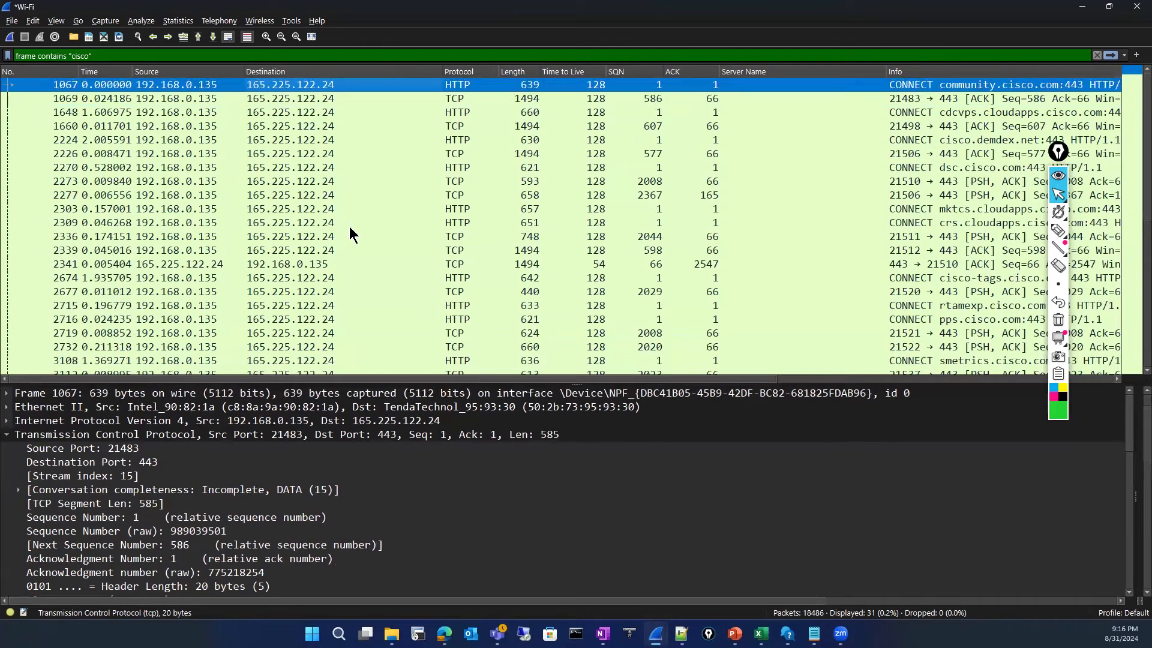
pyautogui.scroll(-15, 339, 444)
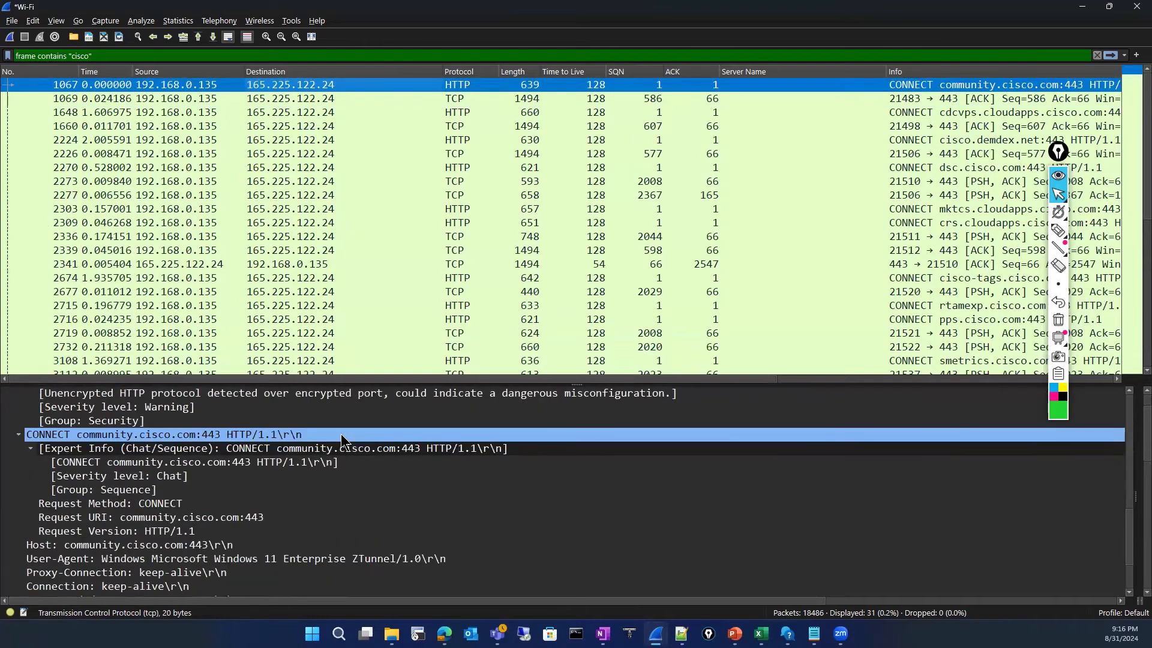
pyautogui.scroll(10, 342, 441)
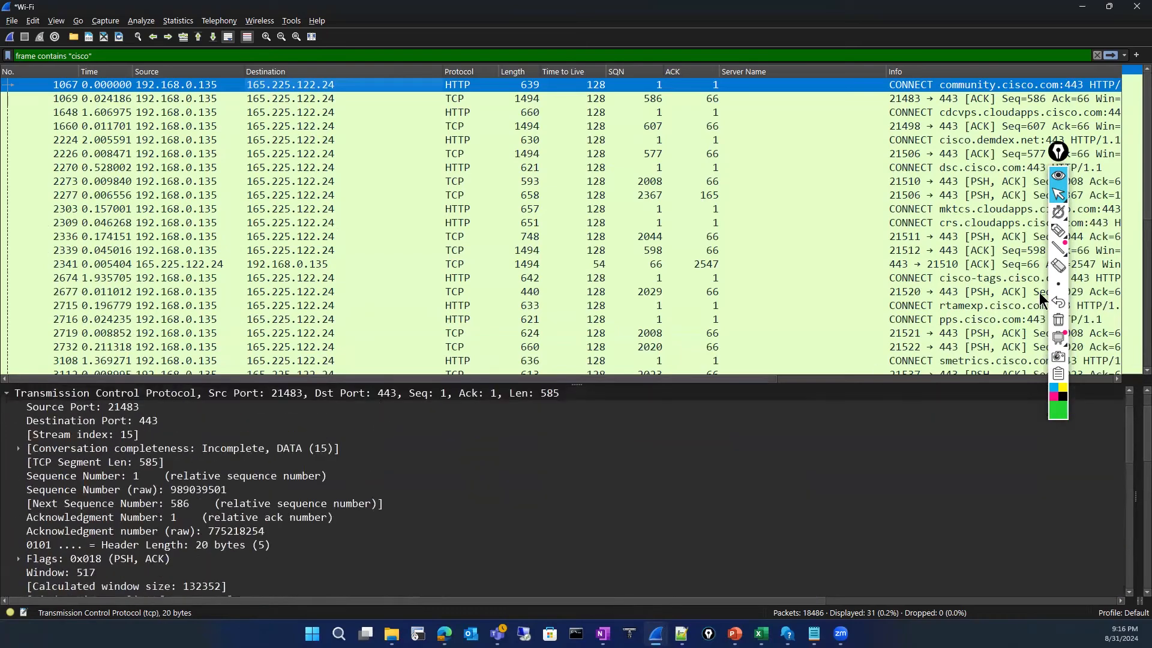
# Step: Circle source port 21483 and destination port 443 in packet 1067's Transmission Control Protocol line with the pen
pyautogui.click(1059, 230)
pyautogui.moveTo(406, 384)
pyautogui.mouseDown()
pyautogui.moveTo(371, 408)
pyautogui.moveTo(393, 419)
pyautogui.mouseUp()
pyautogui.moveTo(304, 418)
pyautogui.mouseDown()
pyautogui.moveTo(266, 380)
pyautogui.moveTo(280, 408)
pyautogui.moveTo(317, 419)
pyautogui.mouseUp()
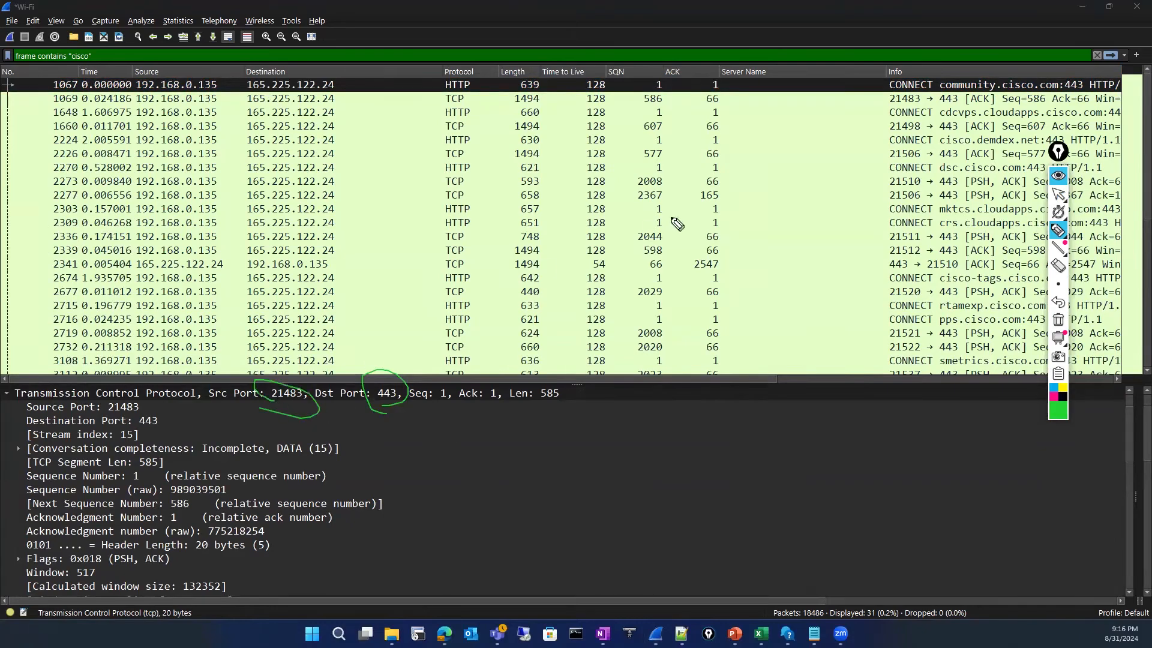
pyautogui.click(1058, 197)
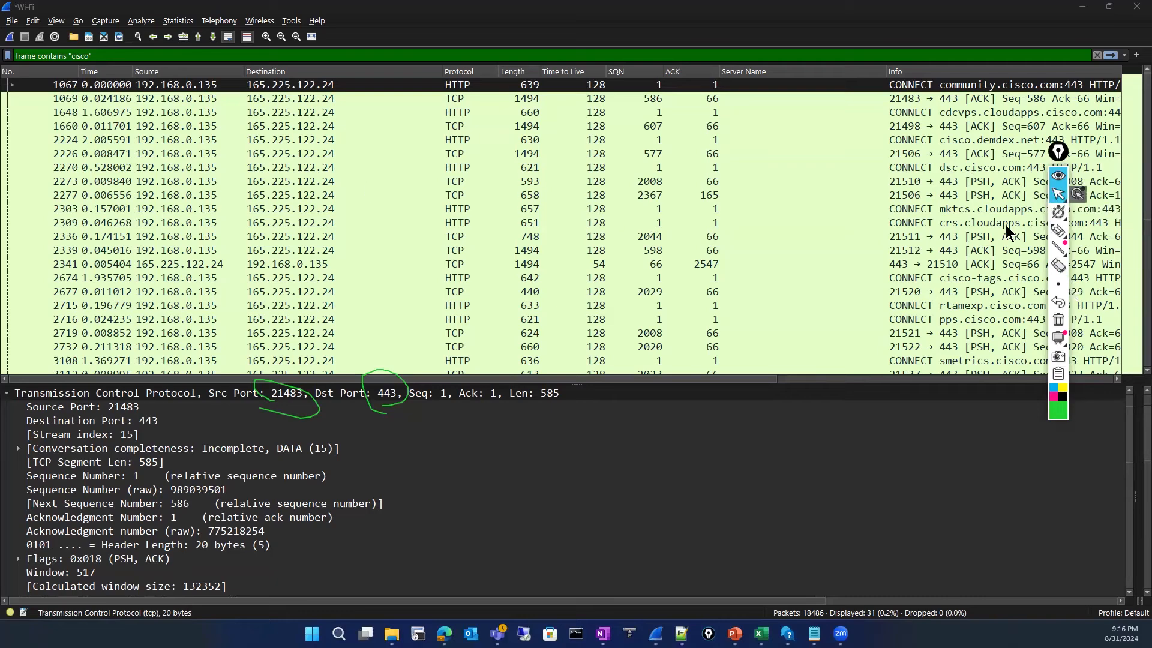
# Step: Highlight the CONNECT community.cisco.com:443 line and its Expert Info line in the details of packet 1067
pyautogui.scroll(-3, 391, 314)
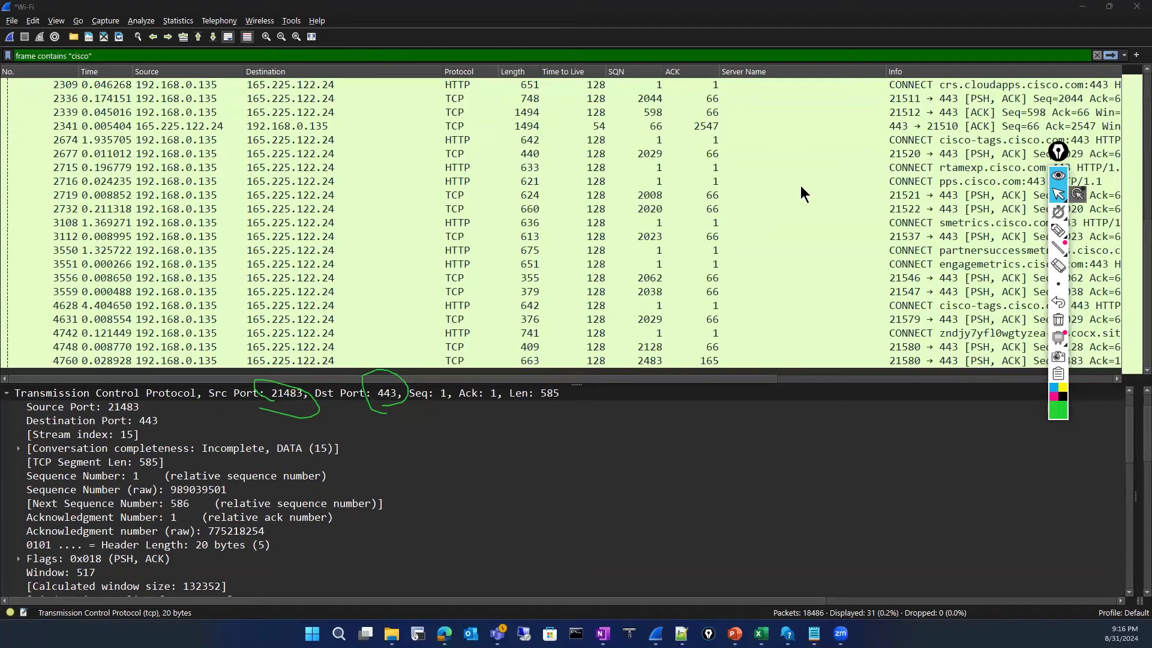
pyautogui.scroll(3, 800, 185)
pyautogui.scroll(-2, 421, 477)
pyautogui.scroll(-8, 420, 474)
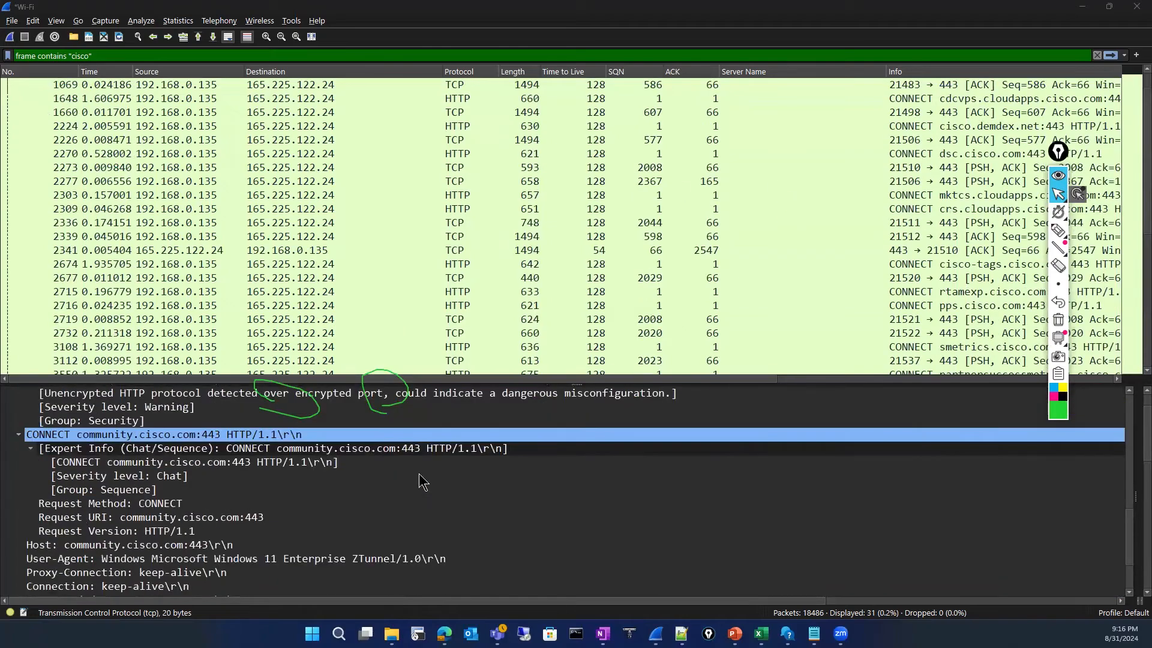
pyautogui.click(328, 440)
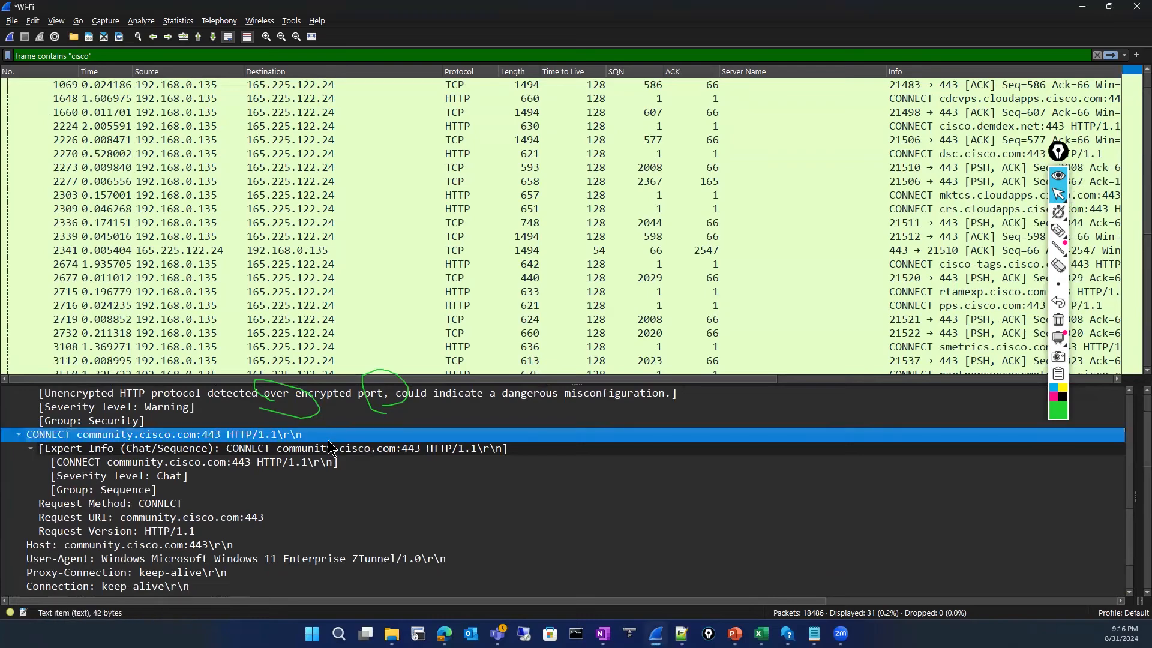
pyautogui.click(330, 451)
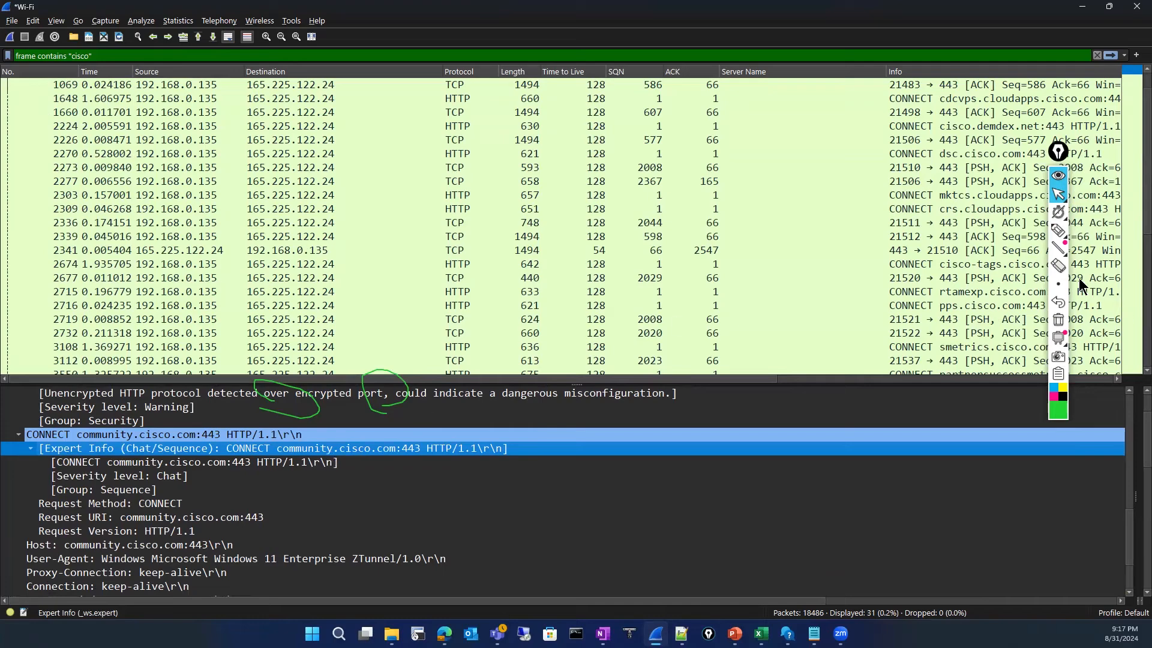
# Step: Mark the Expert Info line near 443 HTTP/1.1 with the pen, and clear all pen drawings
pyautogui.click(1058, 230)
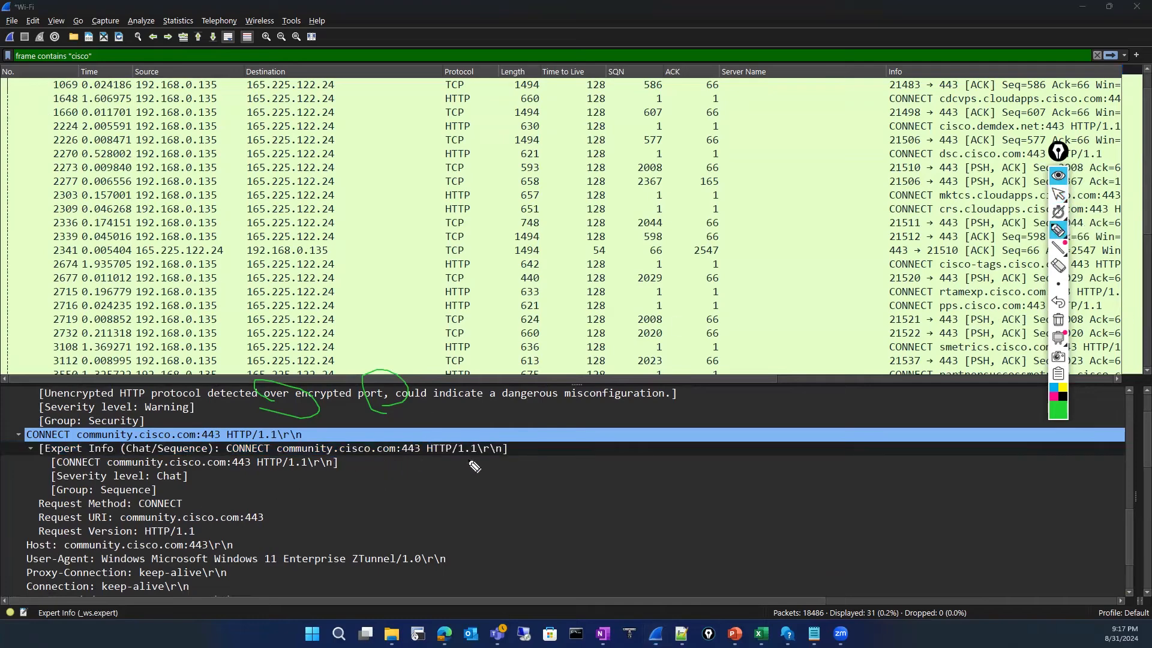
pyautogui.moveTo(423, 457); pyautogui.dragTo(442, 458)
pyautogui.click(1060, 338)
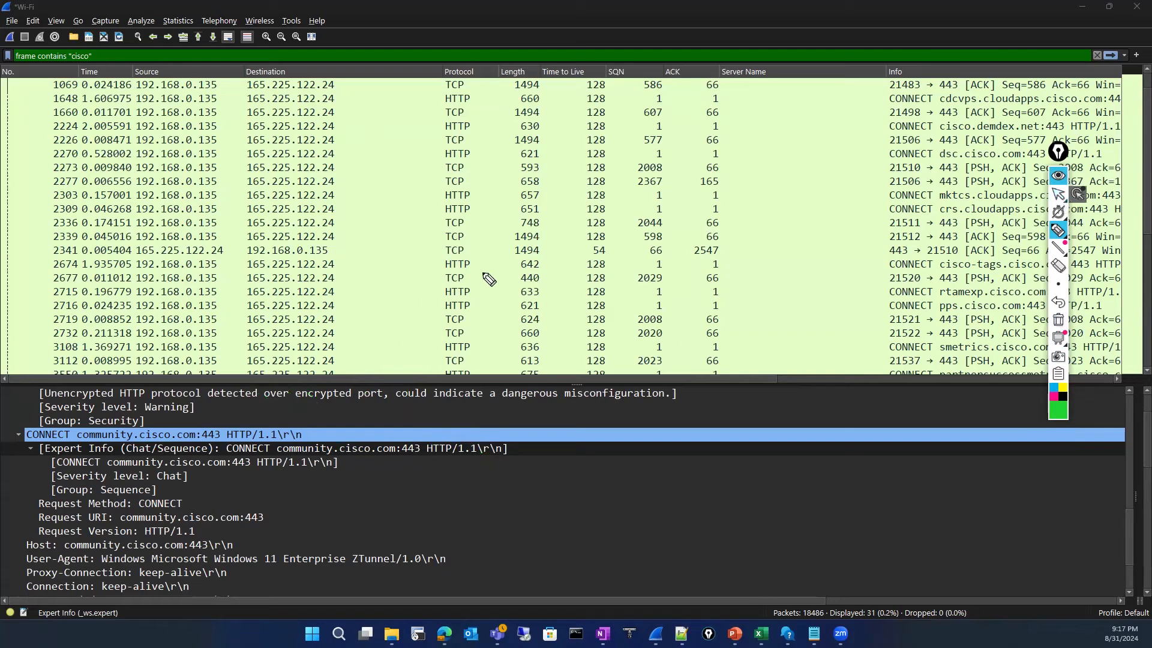
pyautogui.click(1058, 195)
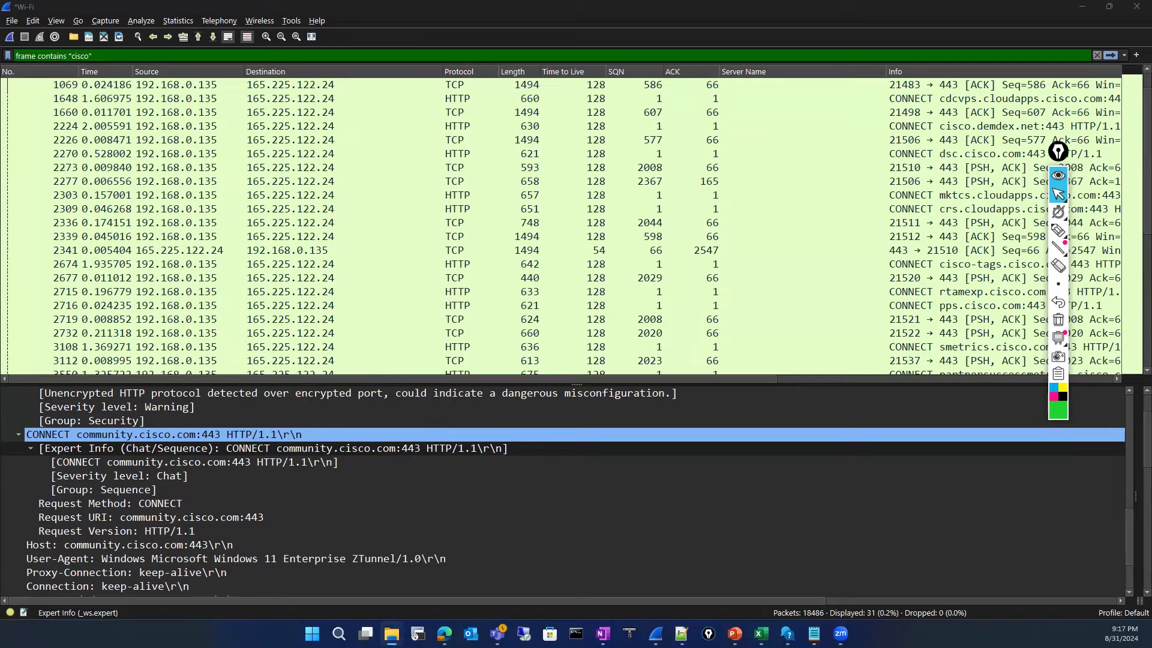
# Step: Switch to Notepad and search the Wireshark SSL debug log for "premaster"
pyautogui.scroll(-10, 356, 310)
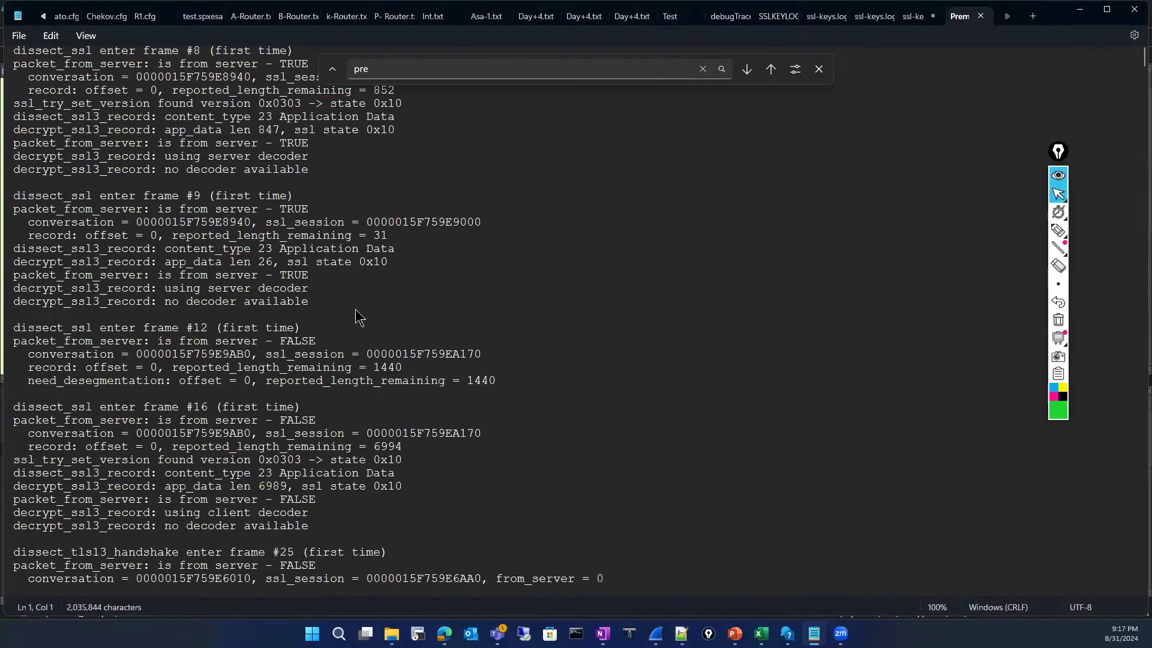
pyautogui.scroll(-6, 356, 309)
pyautogui.scroll(-7, 358, 316)
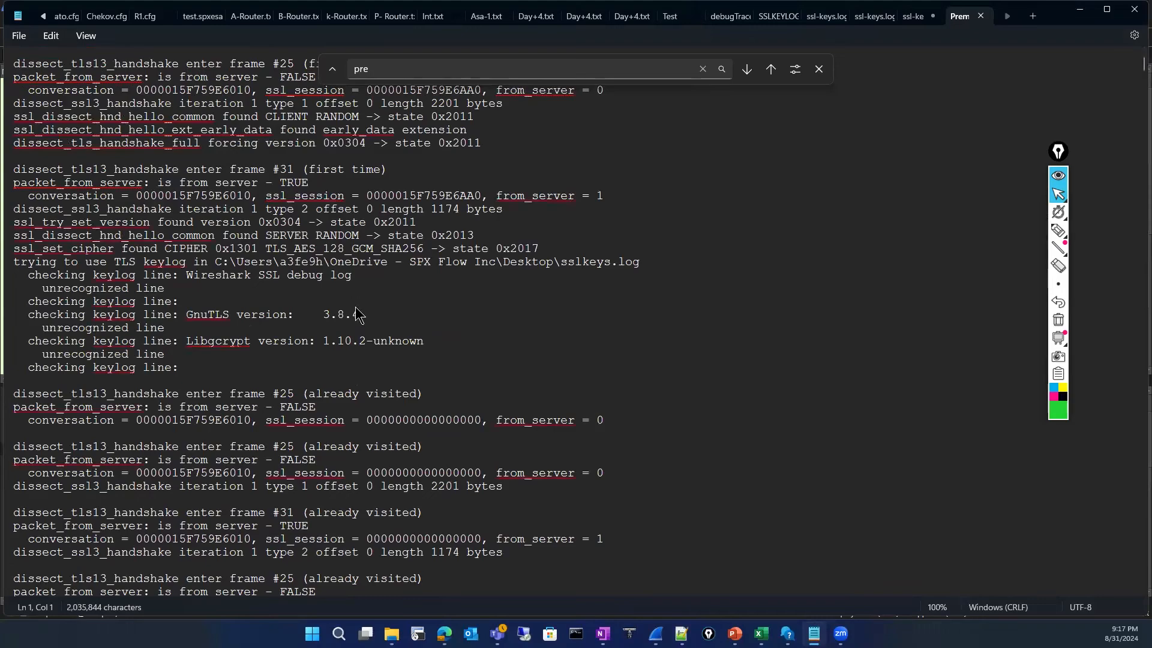
pyautogui.hotkey('ctrl', 'f')
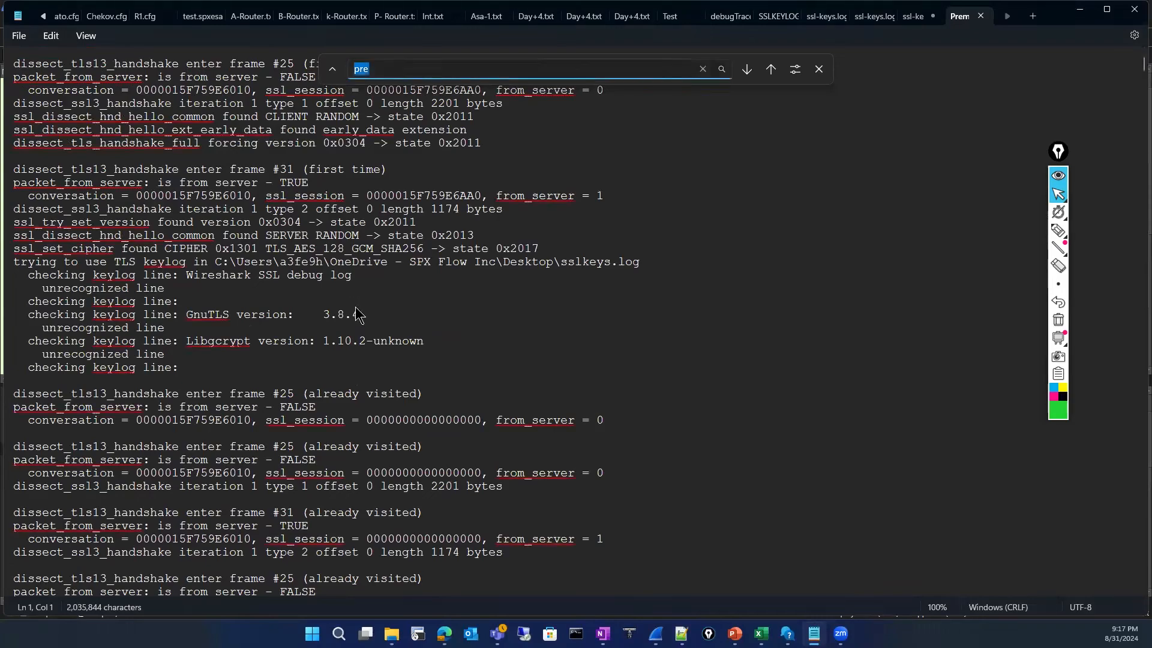
pyautogui.write('premaster')
pyautogui.press('Return')
pyautogui.press('Return')
pyautogui.click(748, 67)
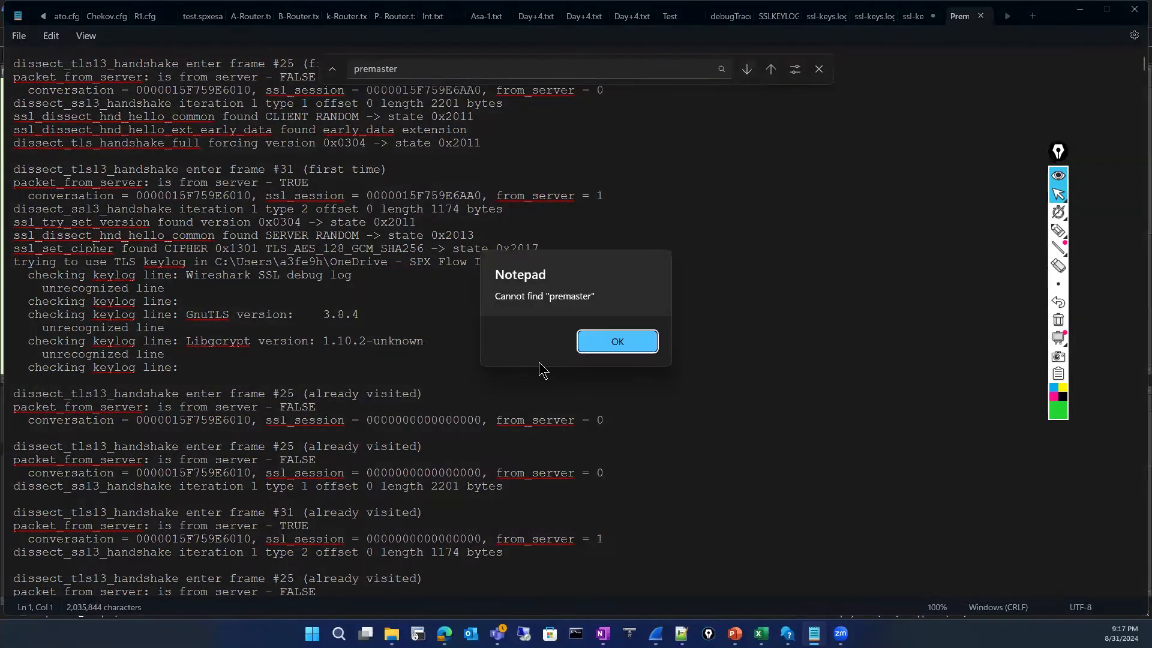
pyautogui.press('Return')
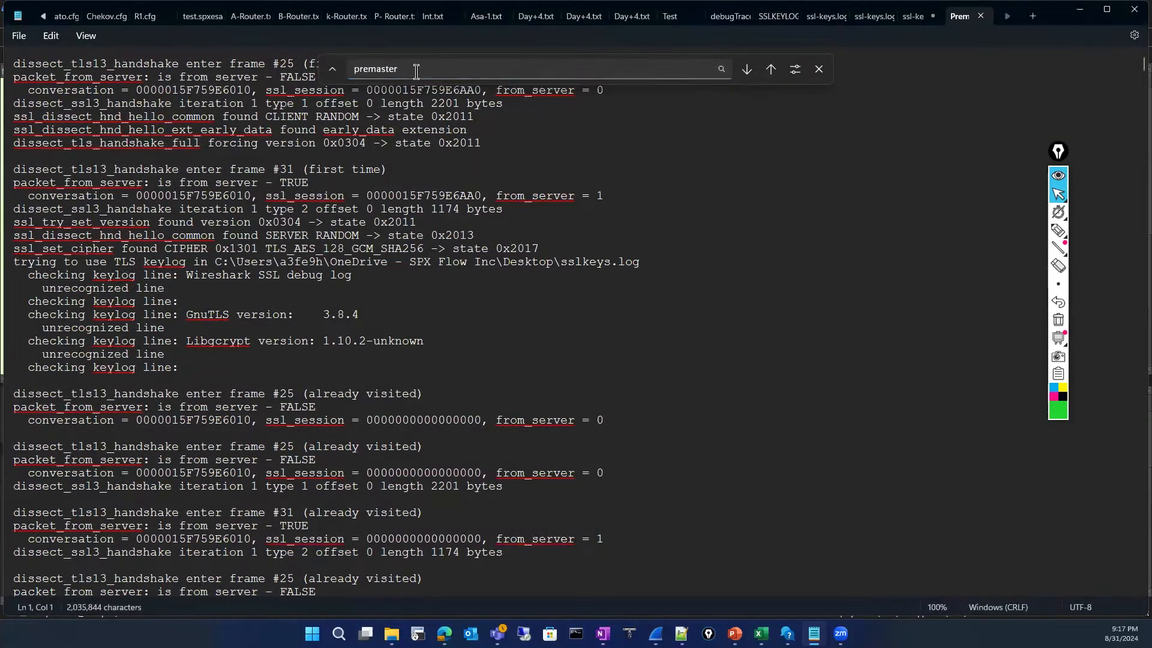
# Step: Search the debug log for "master", and look through the handshake entries up to frame 132
pyautogui.write('mas')
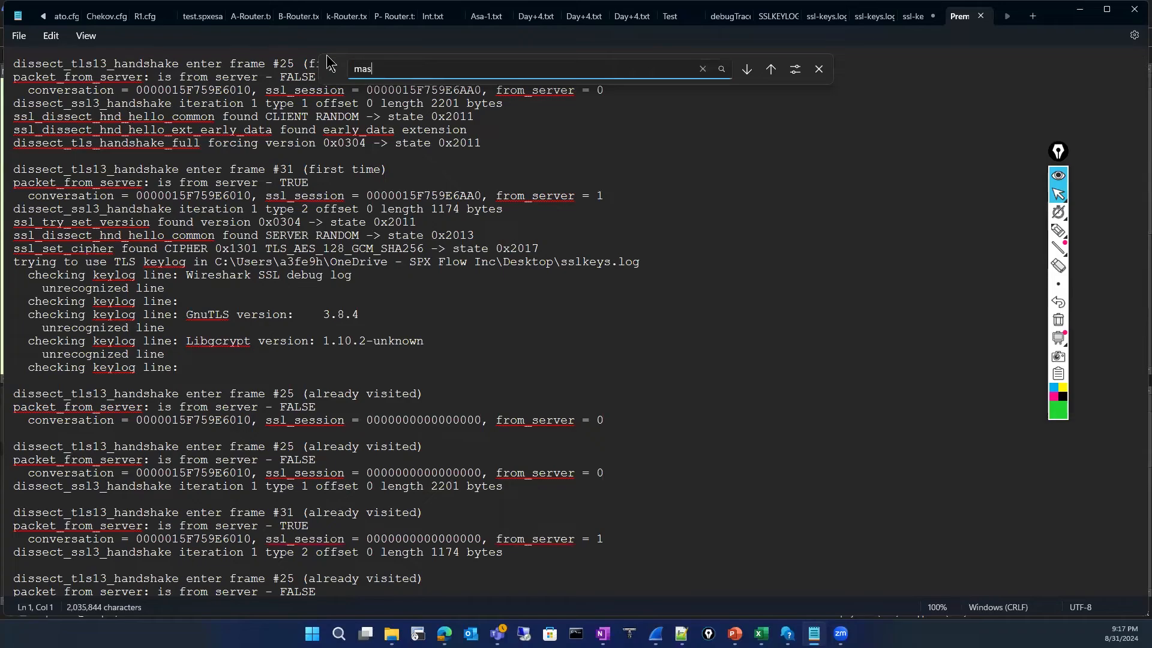
pyautogui.press('Return')
pyautogui.press('Return')
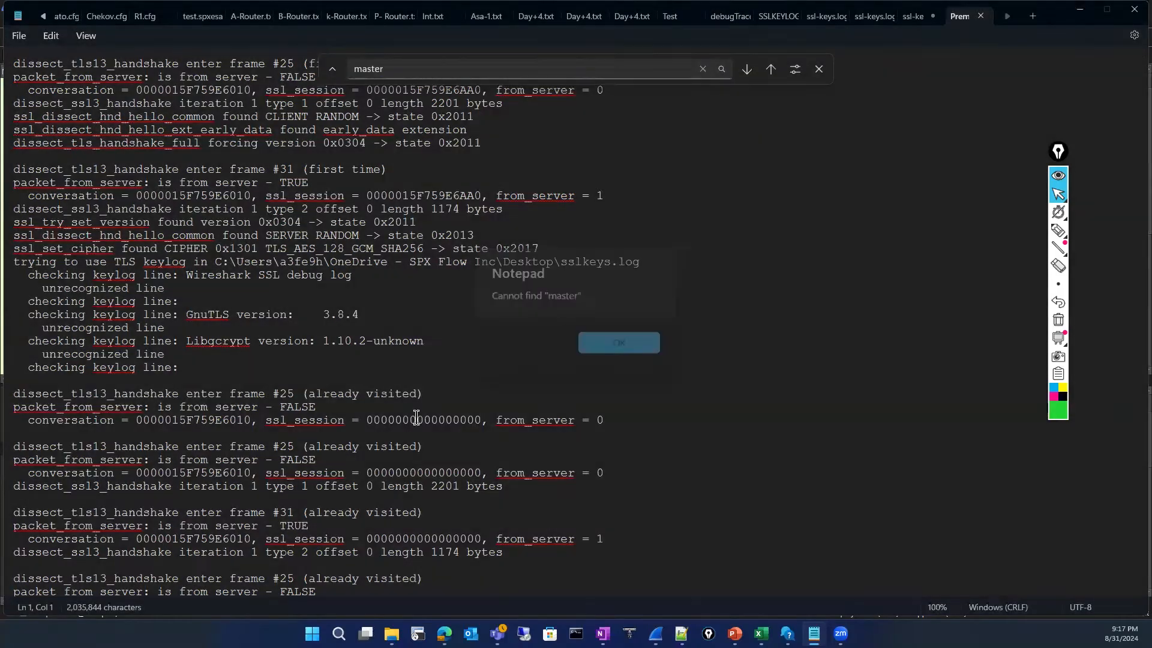
pyautogui.scroll(-20, 377, 459)
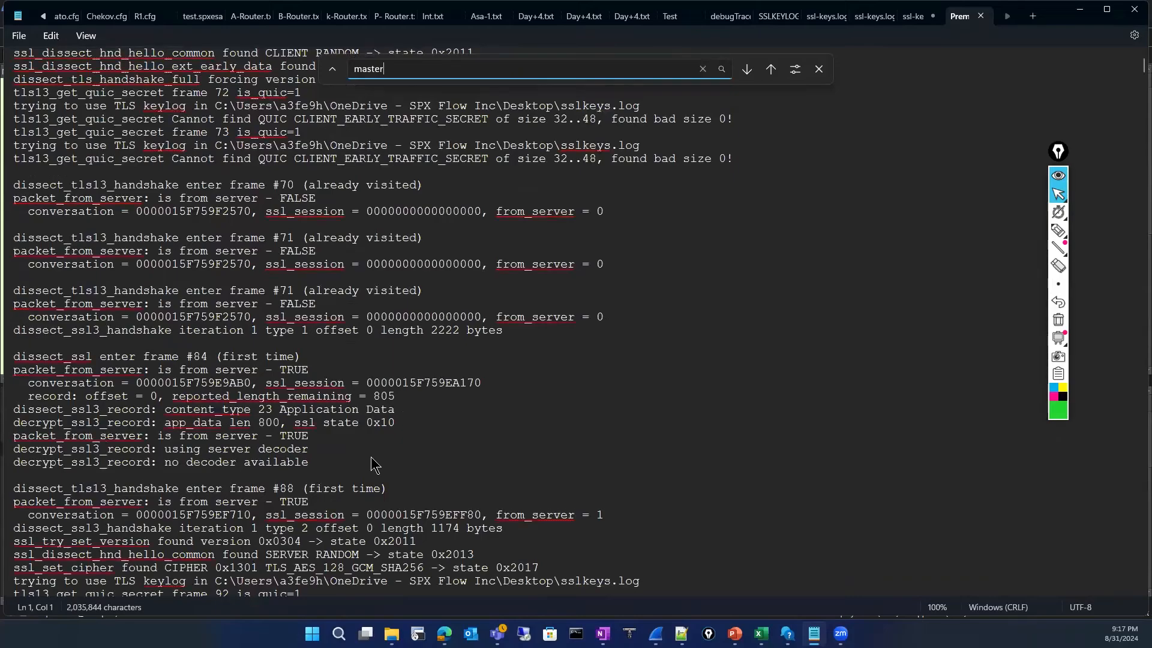
pyautogui.scroll(-7, 371, 456)
pyautogui.scroll(-5, 371, 456)
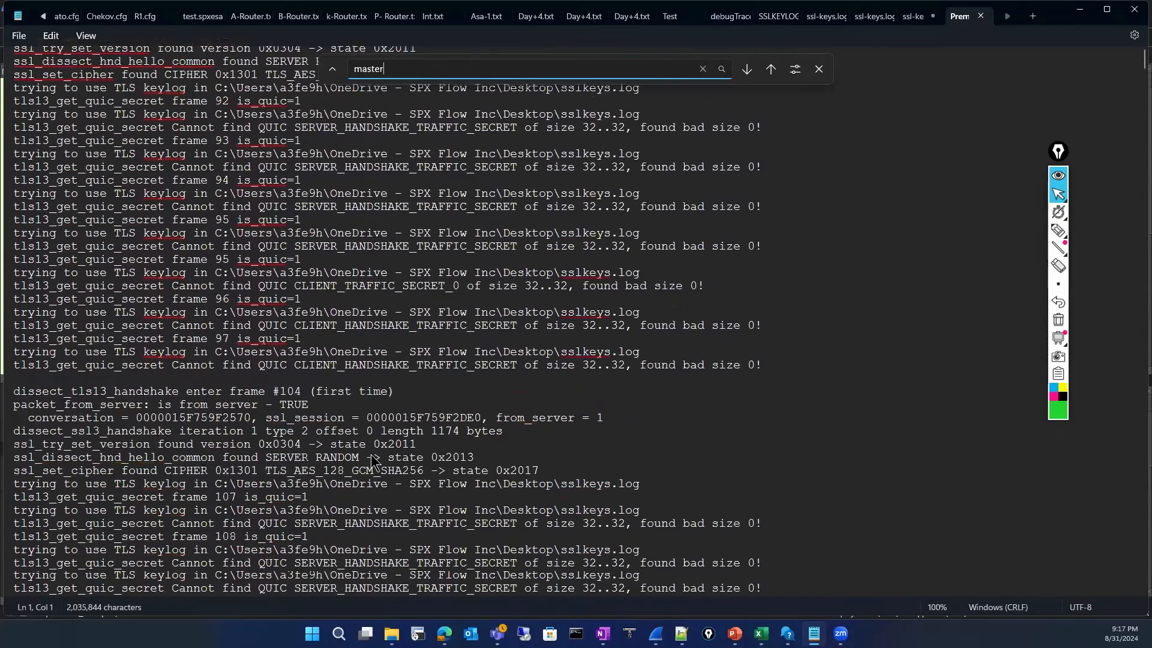
pyautogui.scroll(-18, 372, 459)
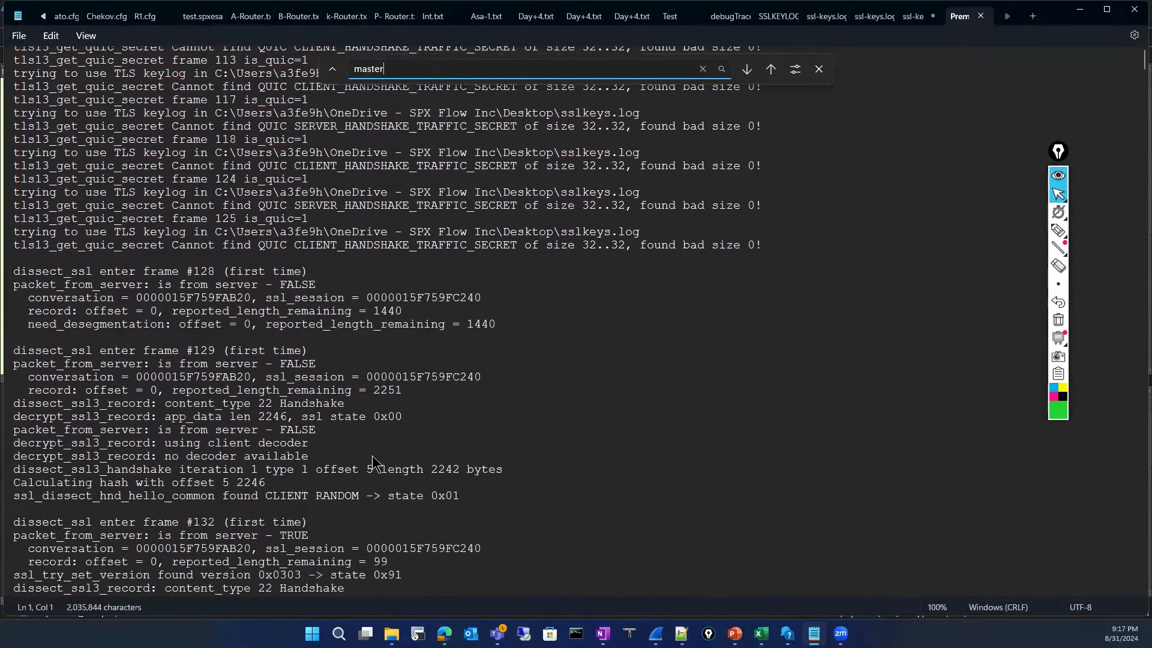
pyautogui.scroll(-5, 372, 459)
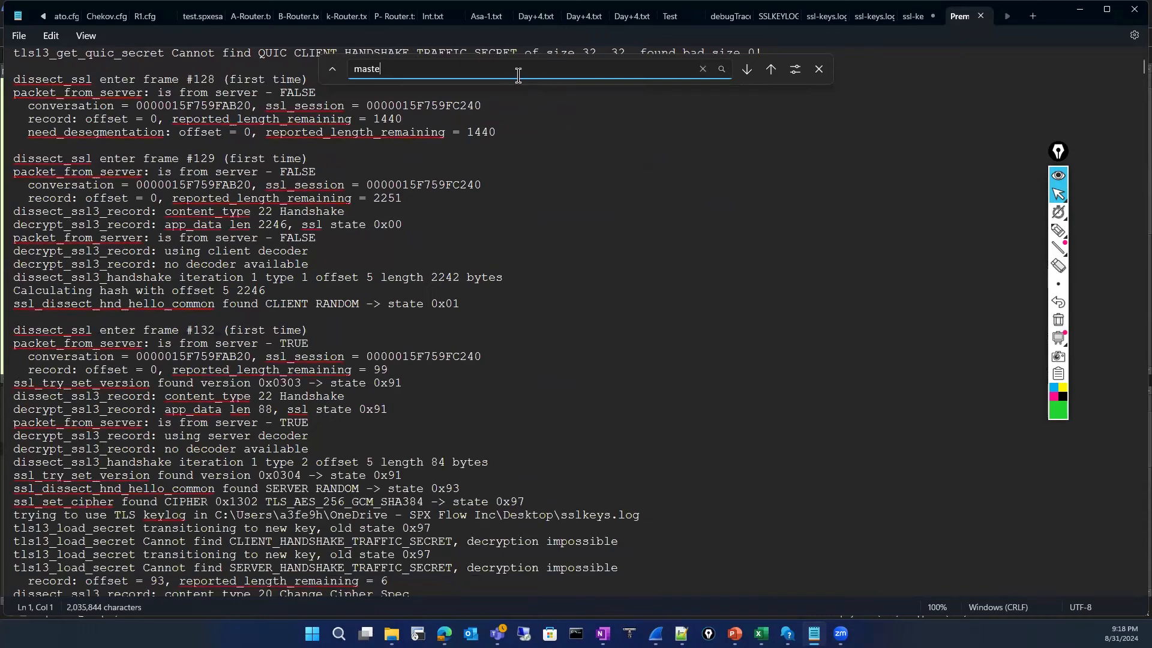
# Step: Search the debug log for "secr" and step through successive matches in the QUIC traffic secret lines
pyautogui.press('BackSpace')
pyautogui.press('BackSpace')
pyautogui.press('BackSpace')
pyautogui.write('secr')
pyautogui.press('Return')
pyautogui.press('Return')
pyautogui.press('Return')
pyautogui.press('Return')
pyautogui.press('Return')
pyautogui.press('Return')
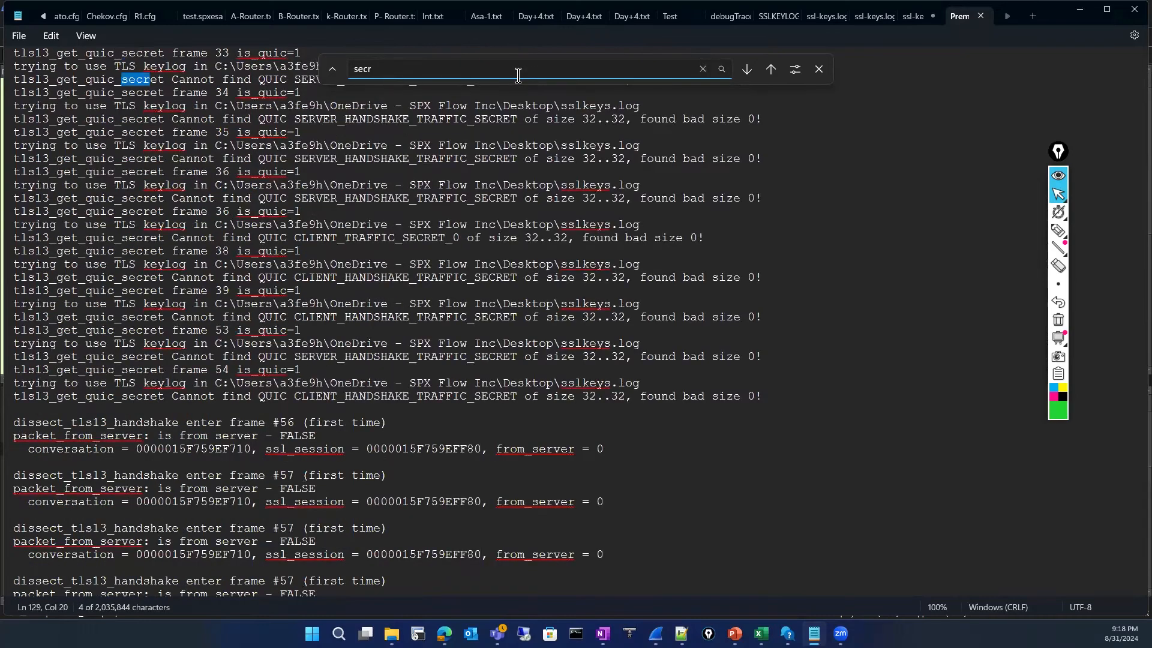
pyautogui.press('Return')
pyautogui.press('Return')
pyautogui.press('Return')
pyautogui.press('Return')
pyautogui.press('Return')
pyautogui.press('Return')
pyautogui.press('Return')
pyautogui.press('Return')
pyautogui.press('Return')
pyautogui.press('Return')
pyautogui.press('Return')
pyautogui.press('Return')
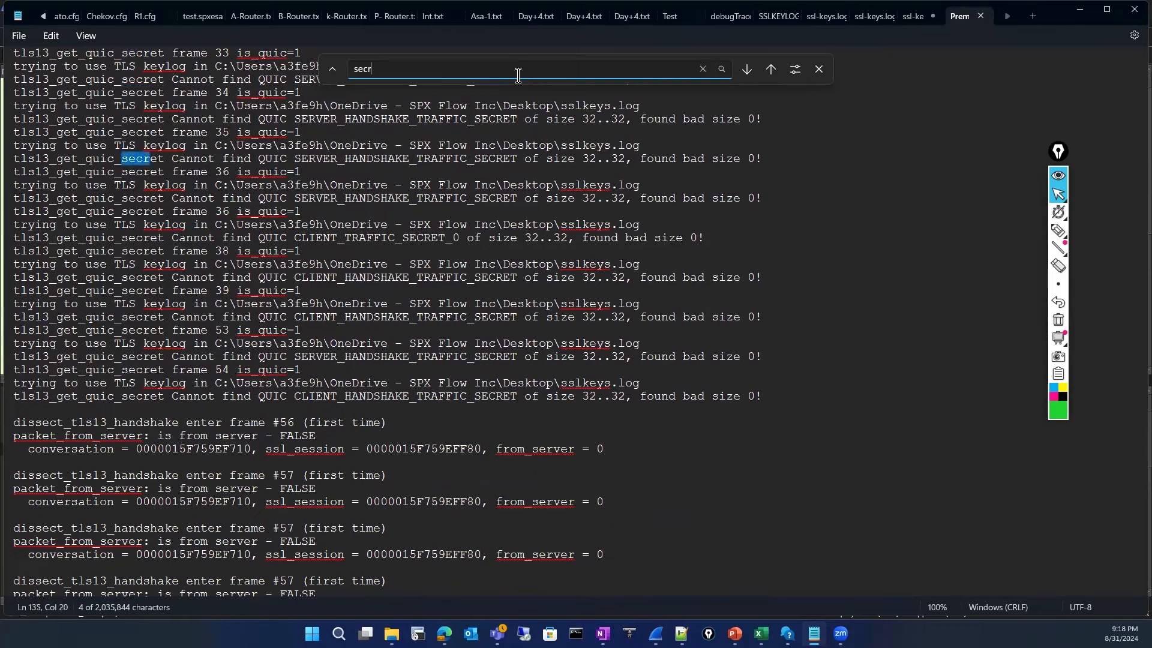
pyautogui.press('Return')
pyautogui.press('Return')
pyautogui.press('Return')
pyautogui.press('Return')
pyautogui.press('Return')
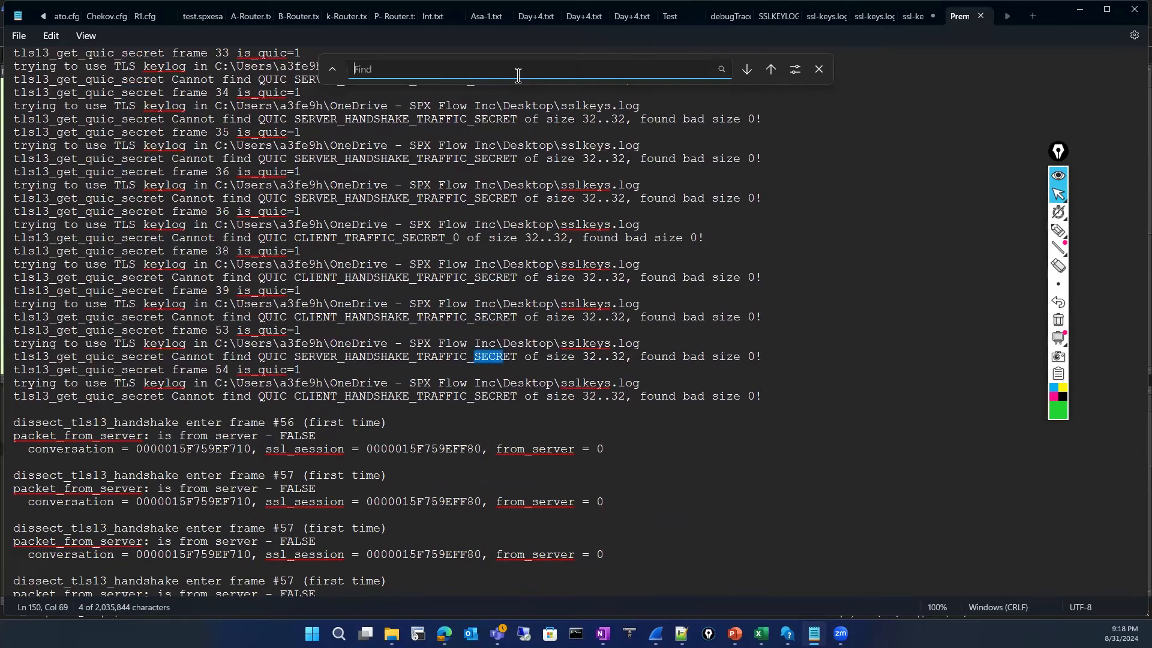
# Step: Search the debug log for "pre"
pyautogui.write('pre')
pyautogui.press('Return')
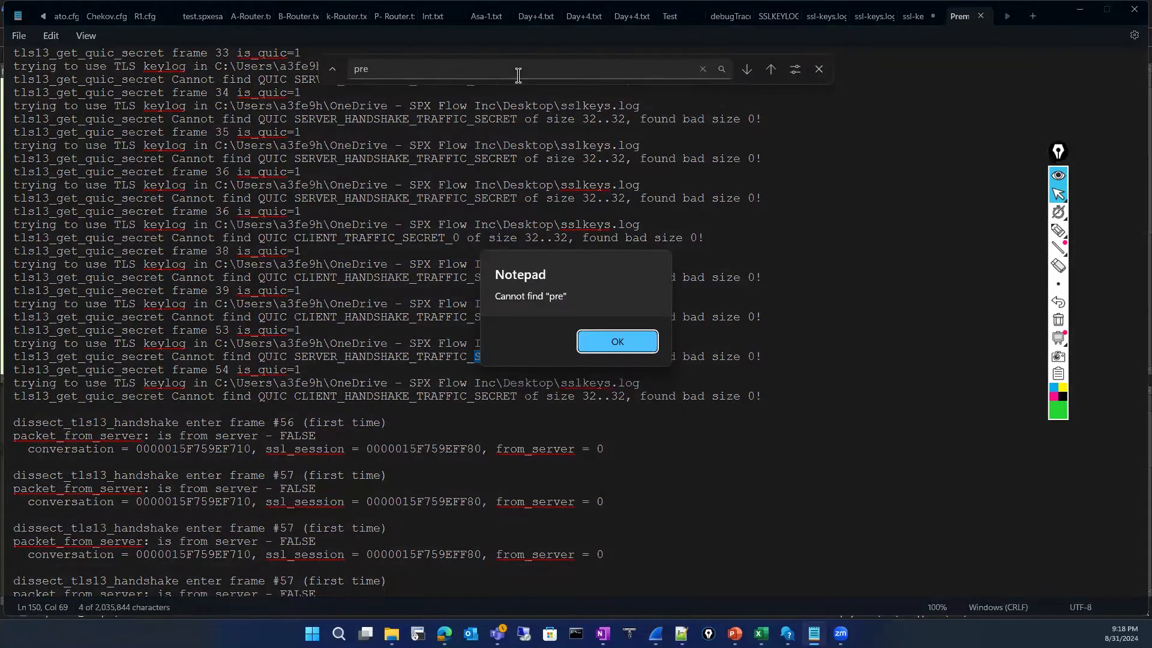
pyautogui.click(617, 341)
# Step: Examine the log's decoder and traffic secret entries up to frame 431, and highlight CLIENT_HANDSHAKE_TRAFFIC_SECRET in the frame 412 entry
pyautogui.scroll(-20, 449, 494)
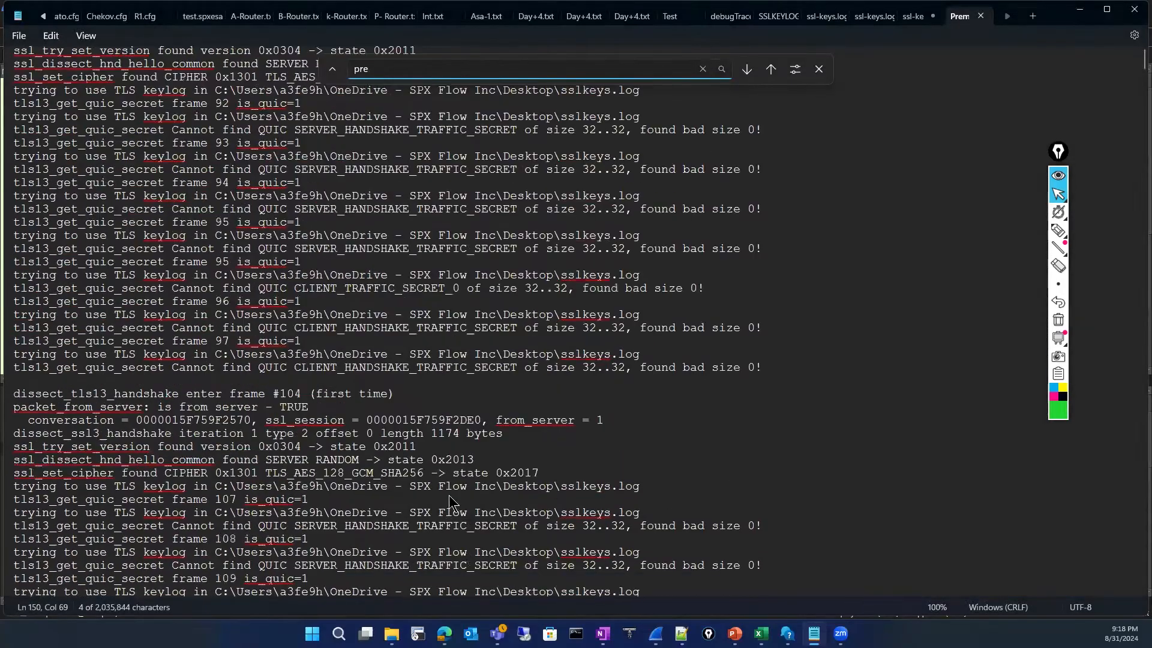
pyautogui.scroll(-20, 449, 495)
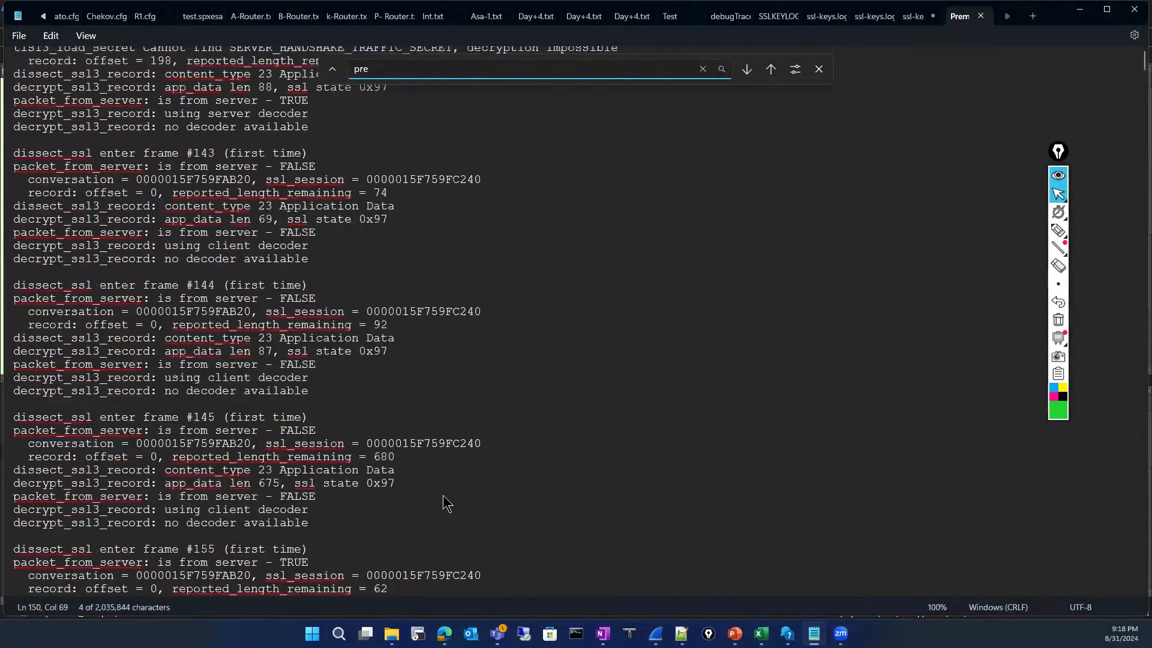
pyautogui.scroll(-20, 443, 503)
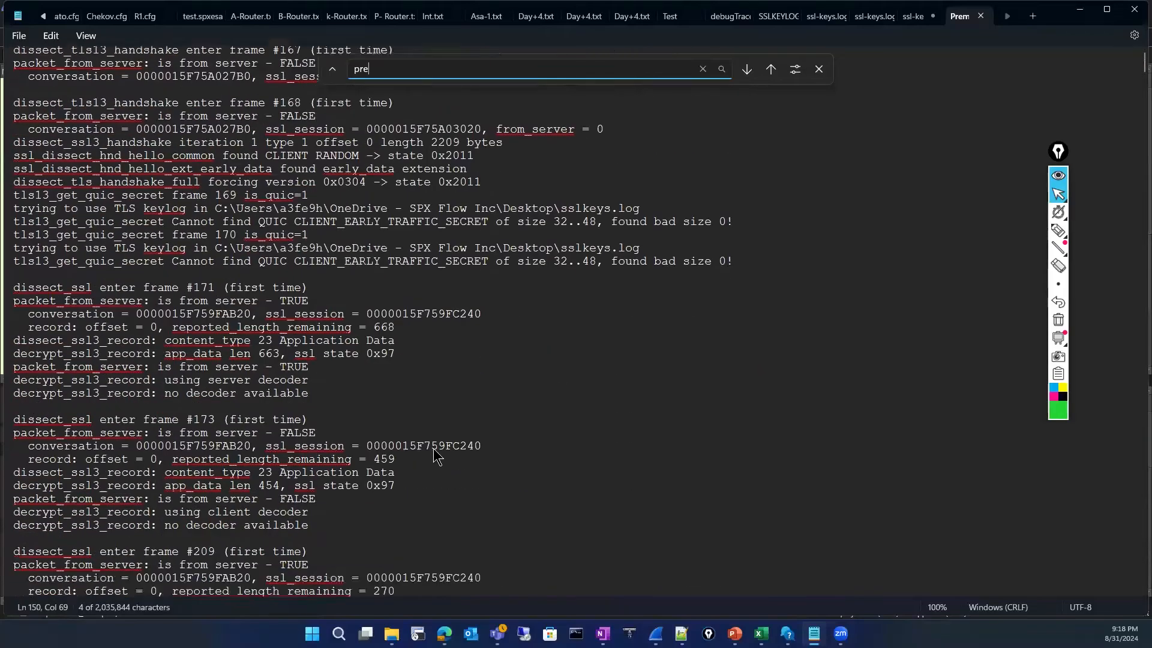
pyautogui.scroll(-5, 436, 456)
pyautogui.scroll(-7, 430, 454)
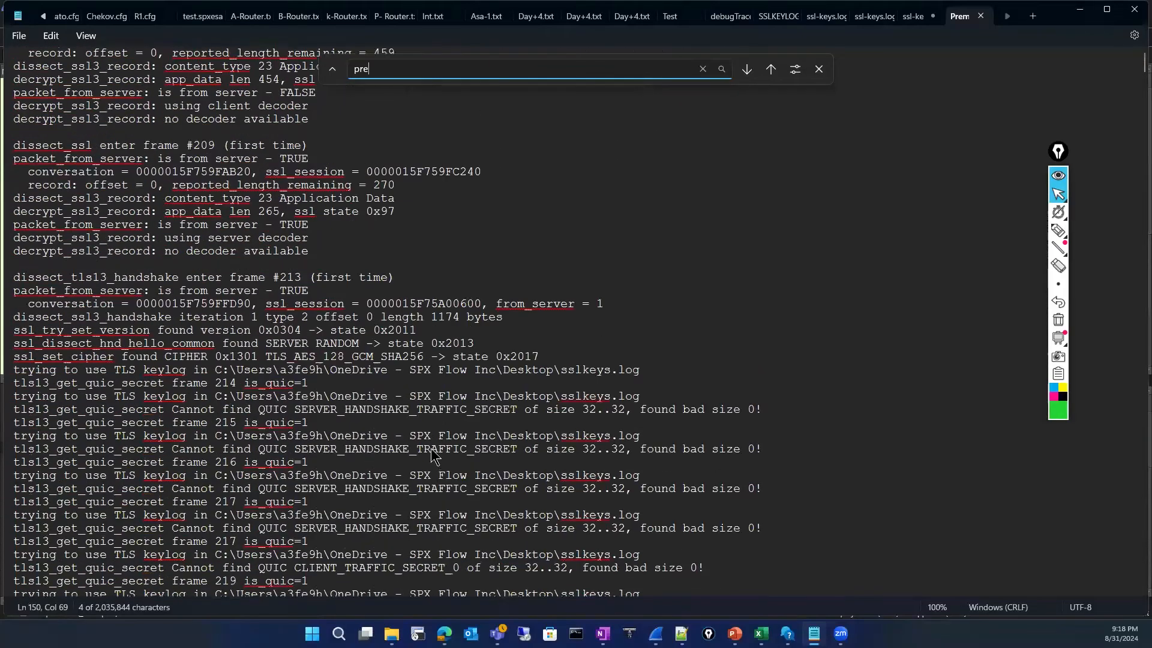
pyautogui.scroll(20, 553, 240)
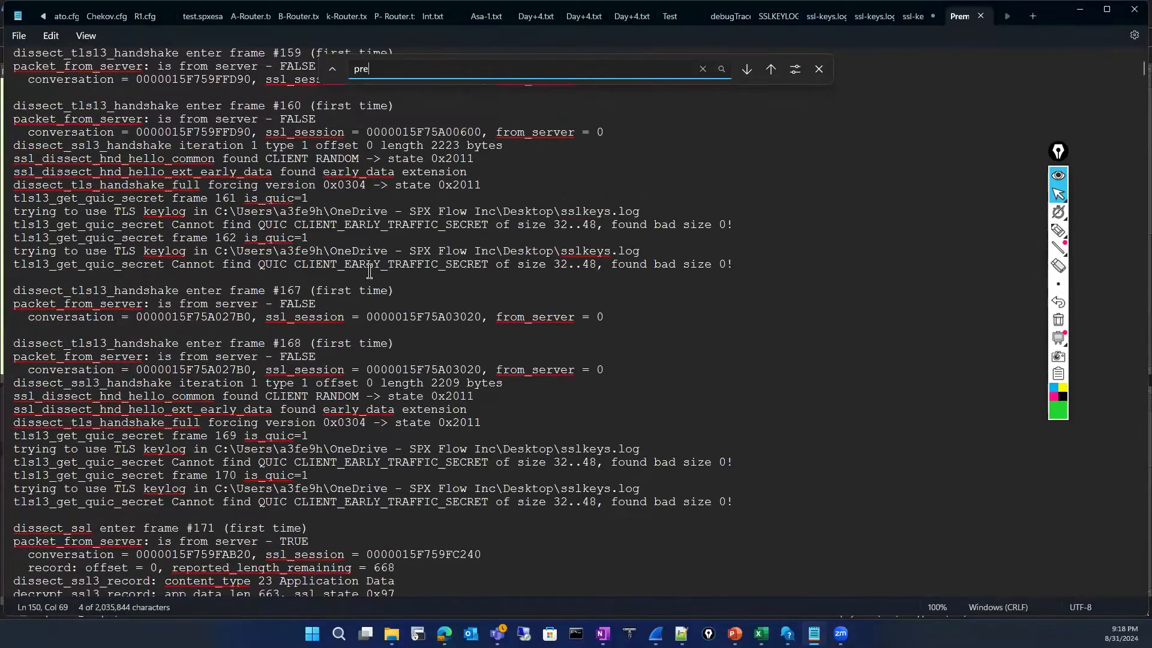
pyautogui.scroll(-6, 370, 271)
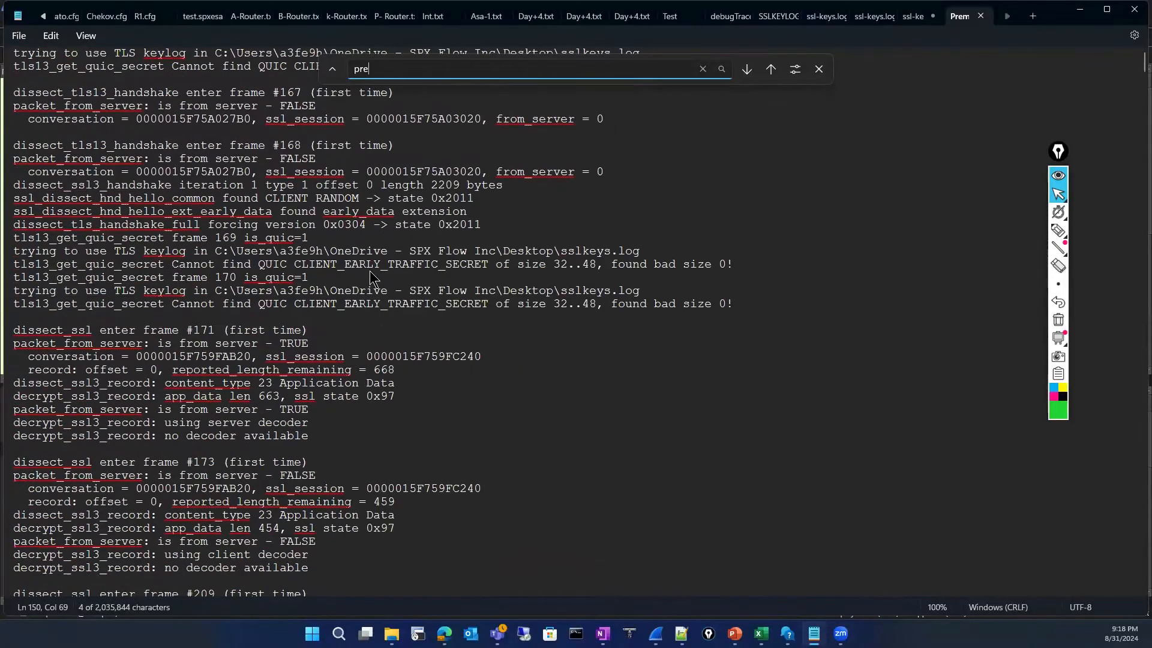
pyautogui.scroll(-4, 370, 271)
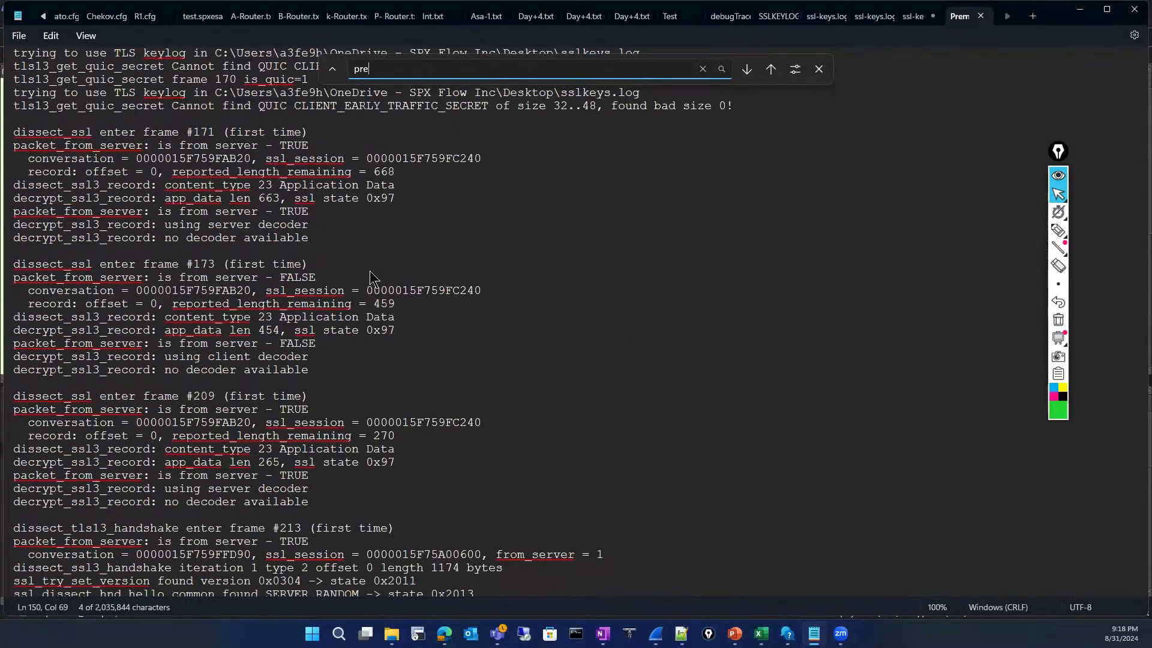
pyautogui.scroll(-7, 369, 271)
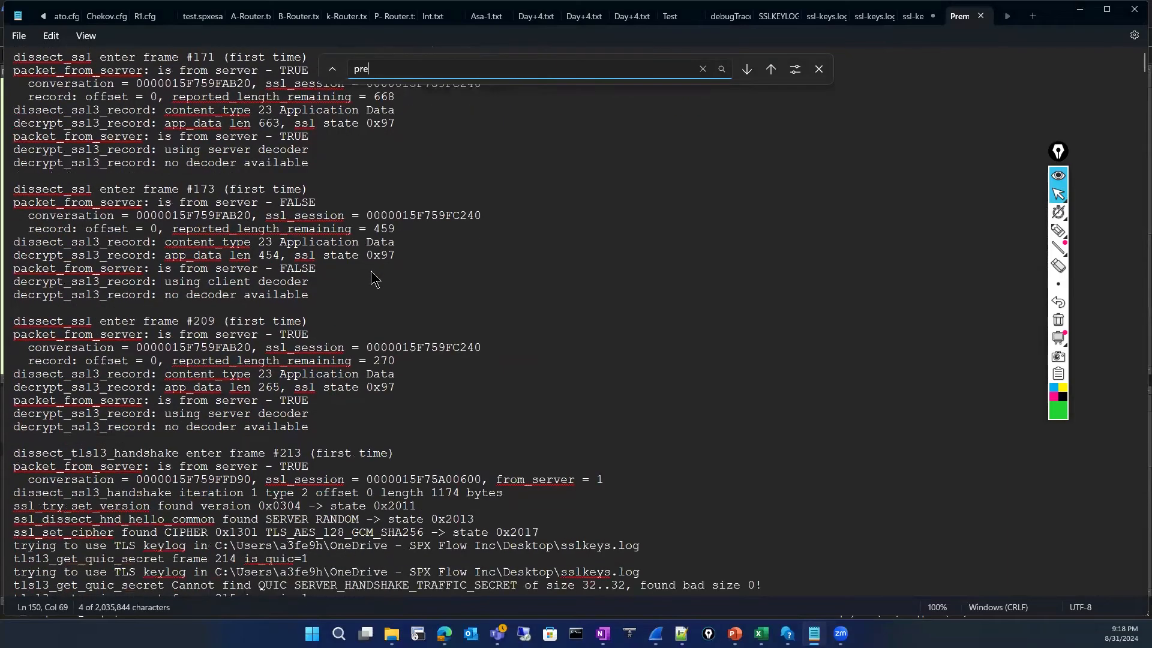
pyautogui.scroll(-8, 391, 274)
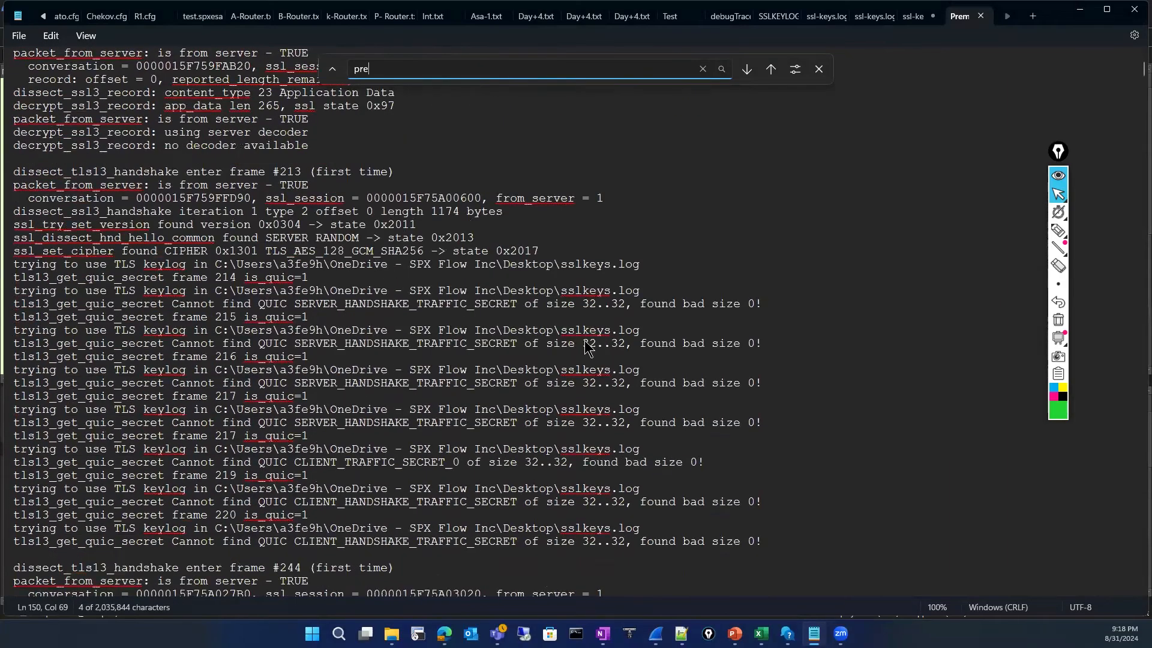
pyautogui.scroll(-8, 574, 349)
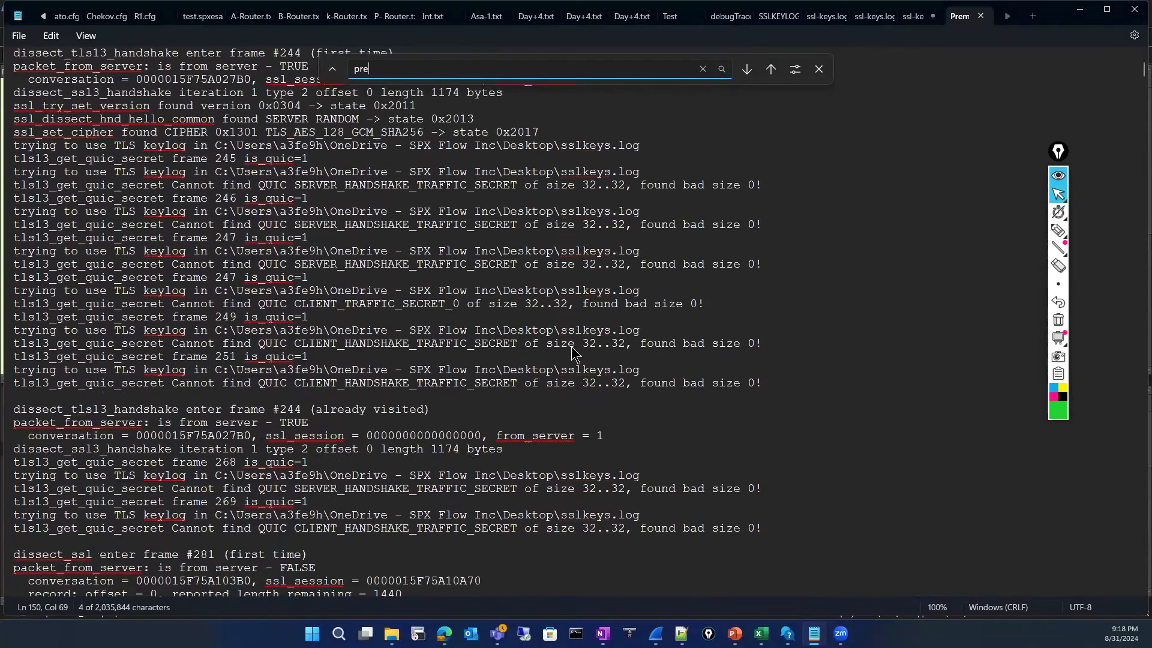
pyautogui.scroll(-7, 575, 354)
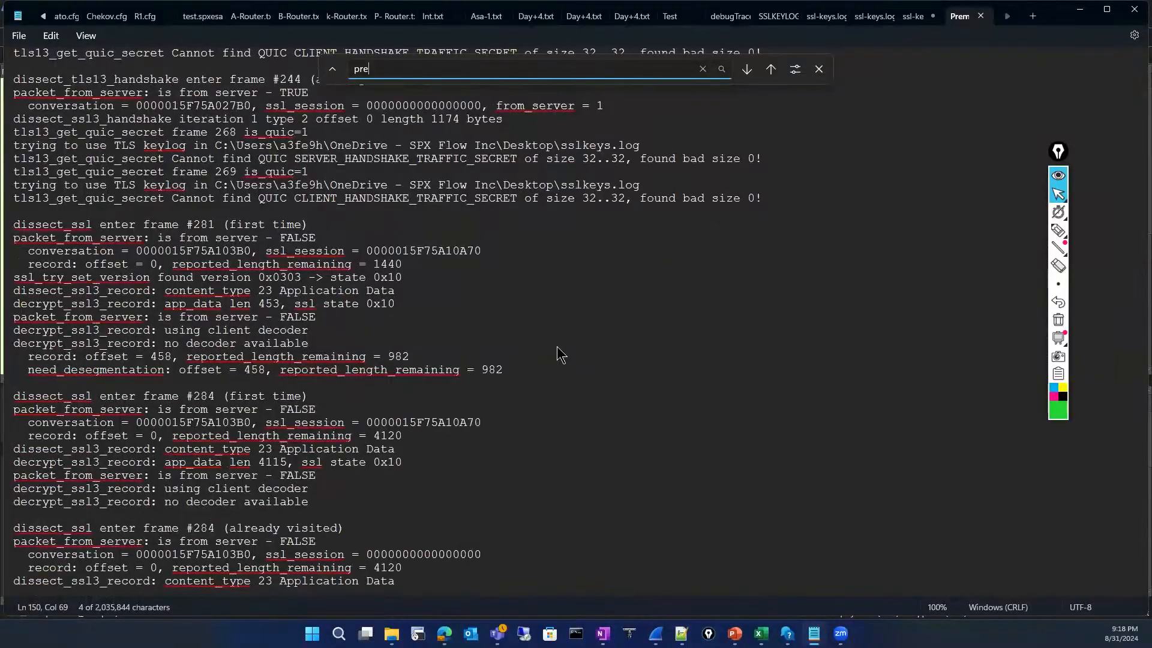
pyautogui.scroll(-20, 560, 354)
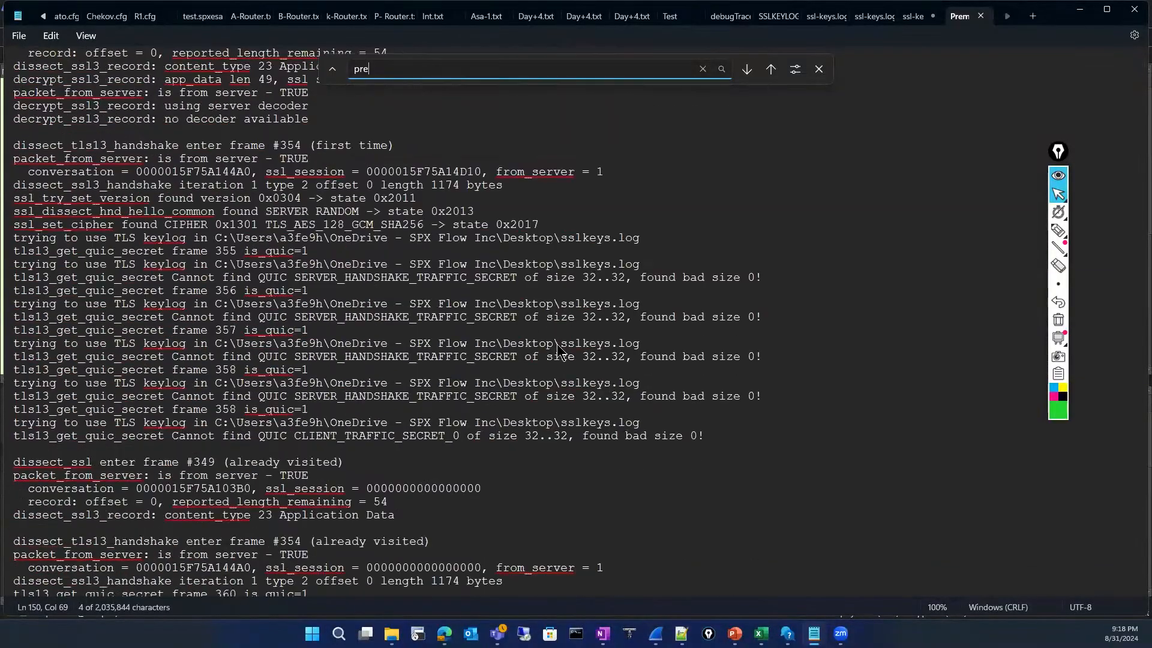
pyautogui.scroll(-11, 558, 351)
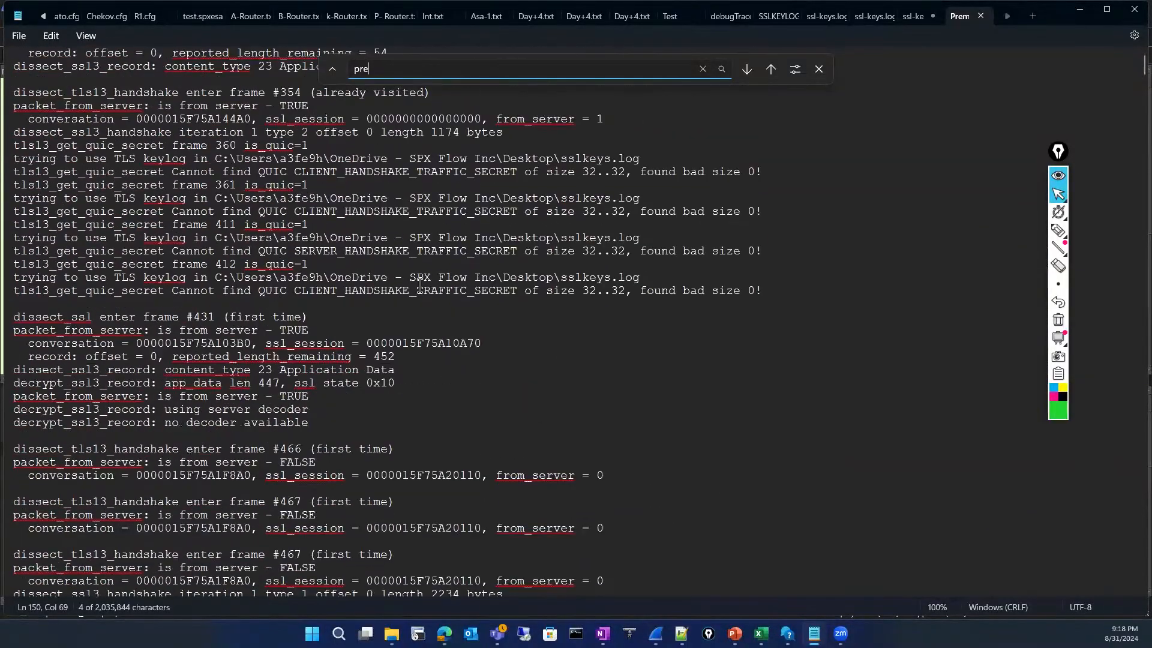
pyautogui.moveTo(316, 290); pyautogui.dragTo(533, 297)
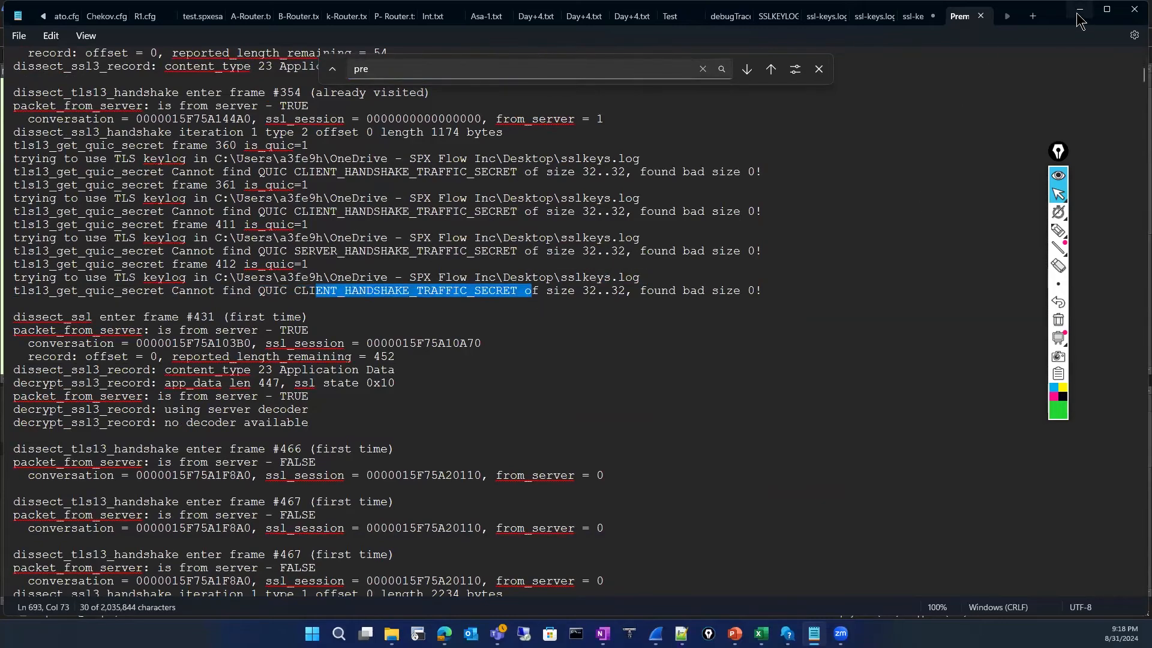
# Step: Switch back to Wireshark and inspect the details of packet 2732 in the "cisco" filtered list
pyautogui.hotkey('alt', 'Tab')
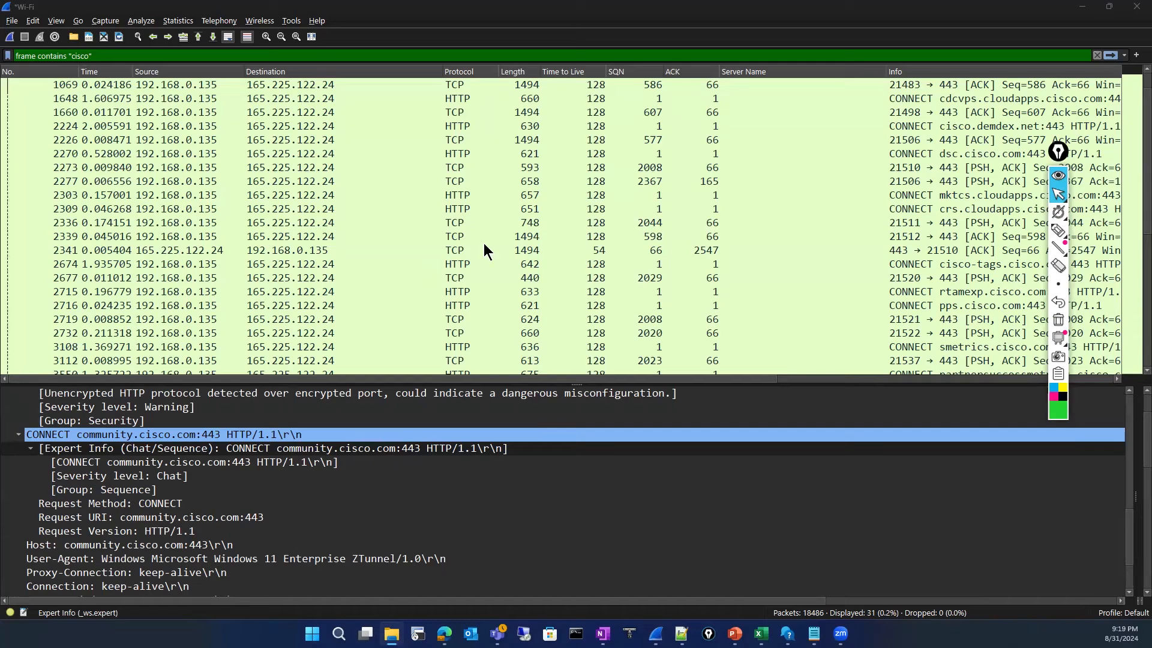
pyautogui.scroll(-3, 483, 243)
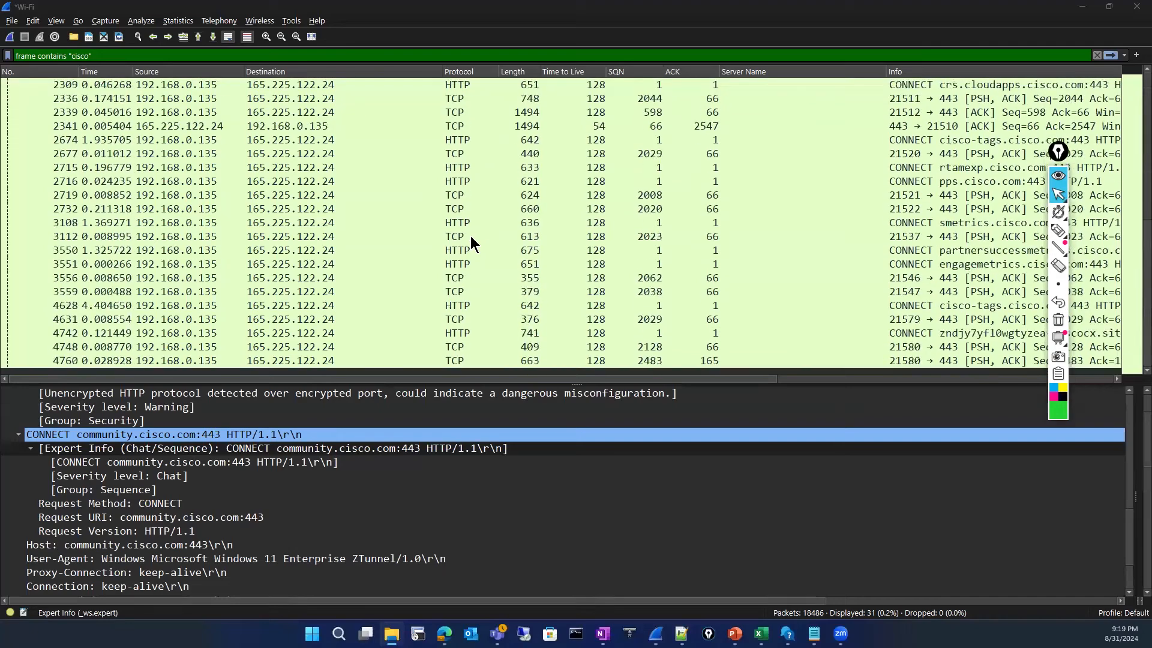
pyautogui.click(303, 213)
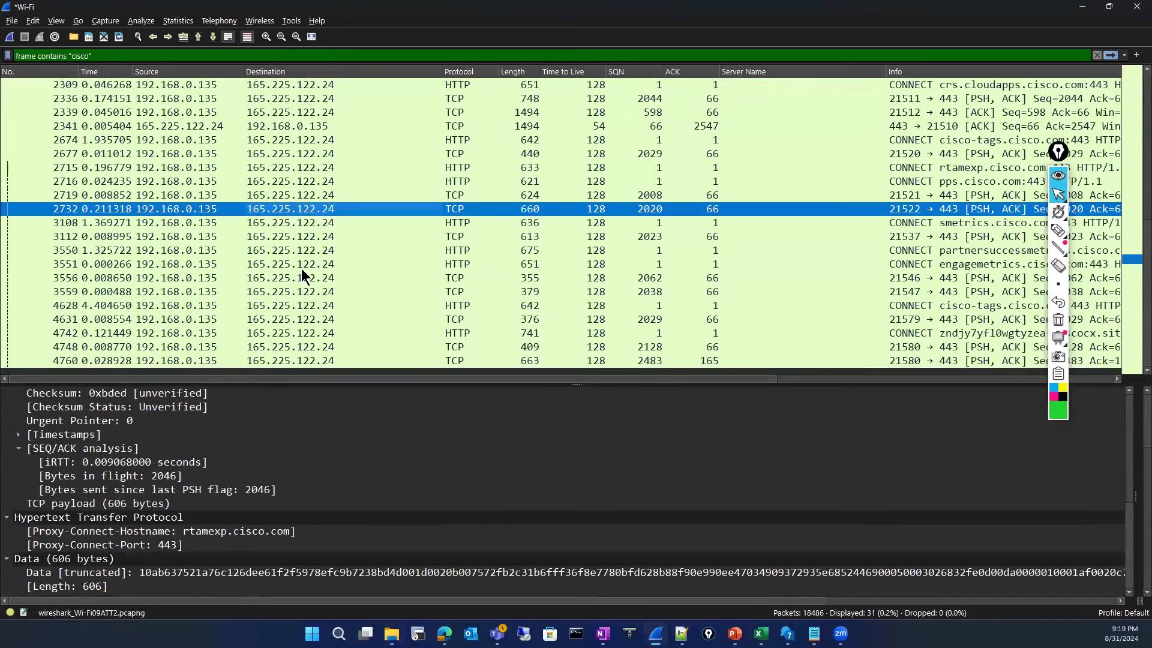
pyautogui.scroll(3, 302, 276)
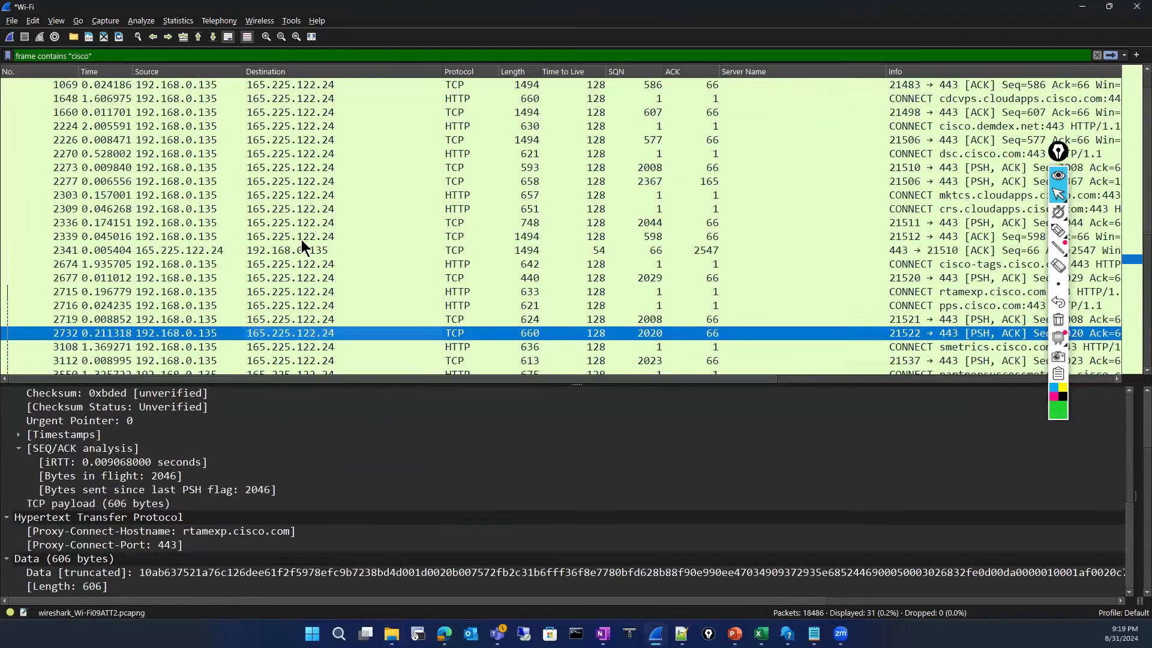
# Step: Inspect the details of packets 4748 and 4760 at the end of the filtered packet list
pyautogui.scroll(-3, 302, 246)
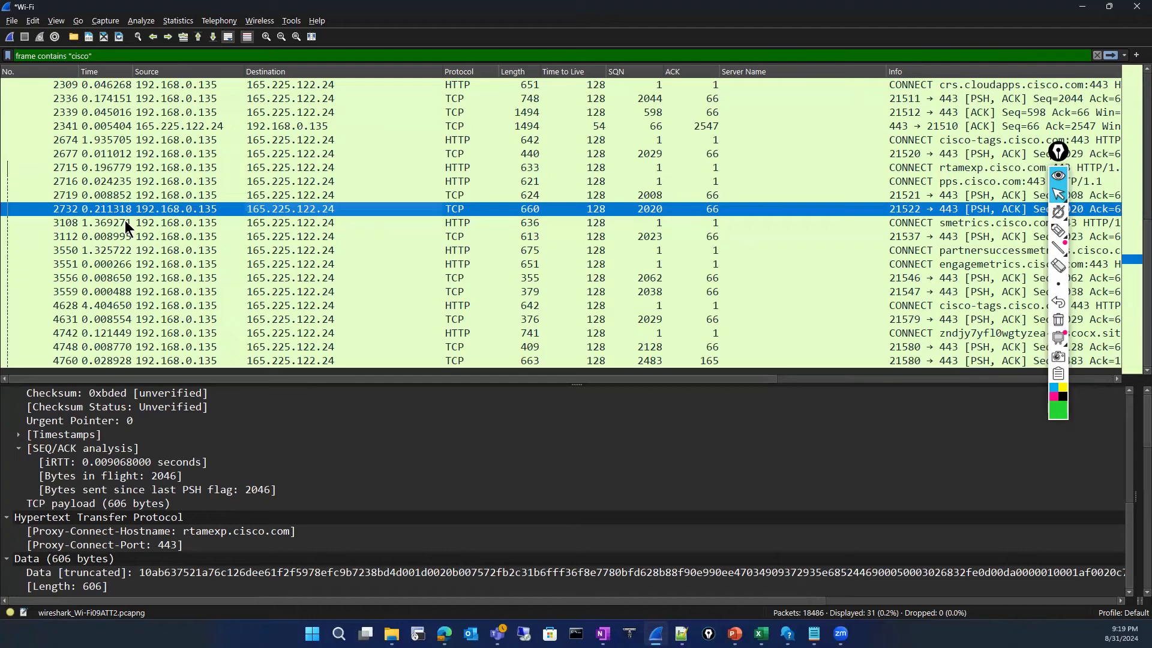
pyautogui.scroll(3, 276, 253)
pyautogui.scroll(-3, 276, 253)
pyautogui.click(117, 347)
pyautogui.click(101, 358)
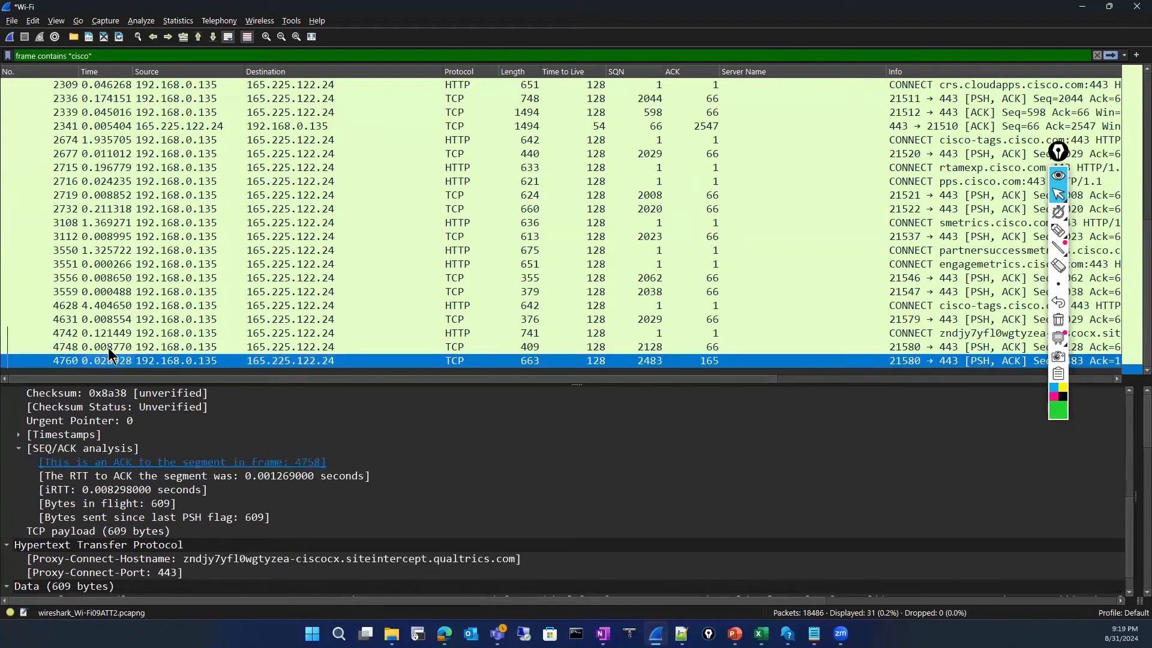
# Step: Inspect the details of packets 3556 and 2226 in the "cisco" filtered list
pyautogui.scroll(1, 147, 333)
pyautogui.scroll(-1, 147, 333)
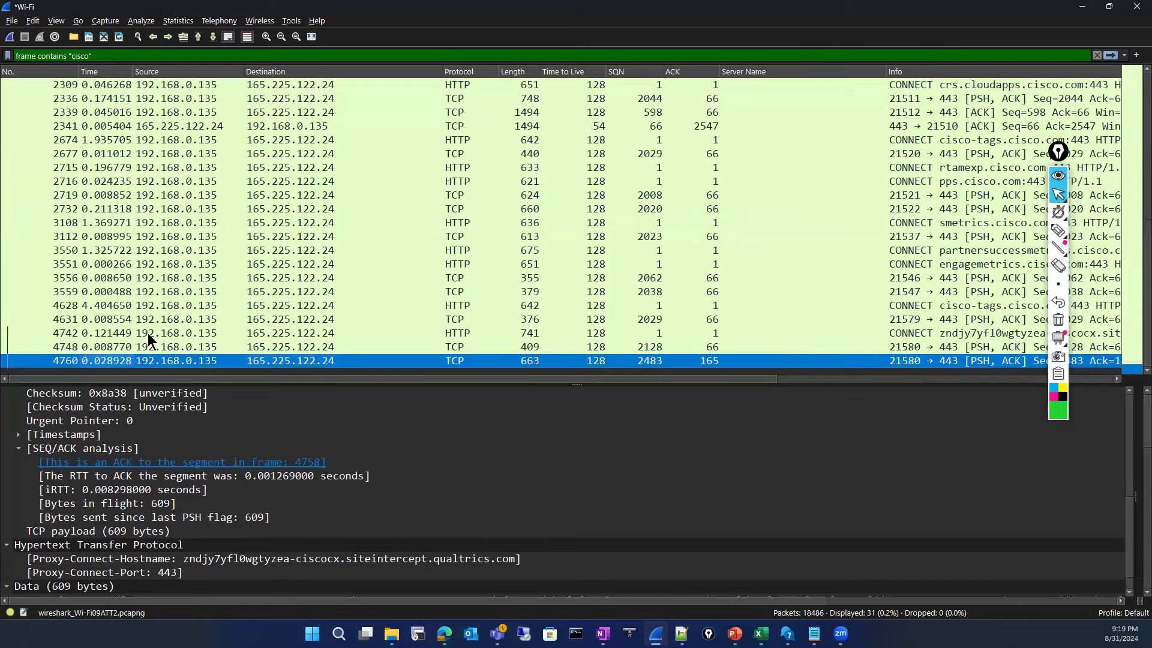
pyautogui.click(172, 283)
pyautogui.scroll(3, 172, 284)
pyautogui.scroll(-3, 203, 239)
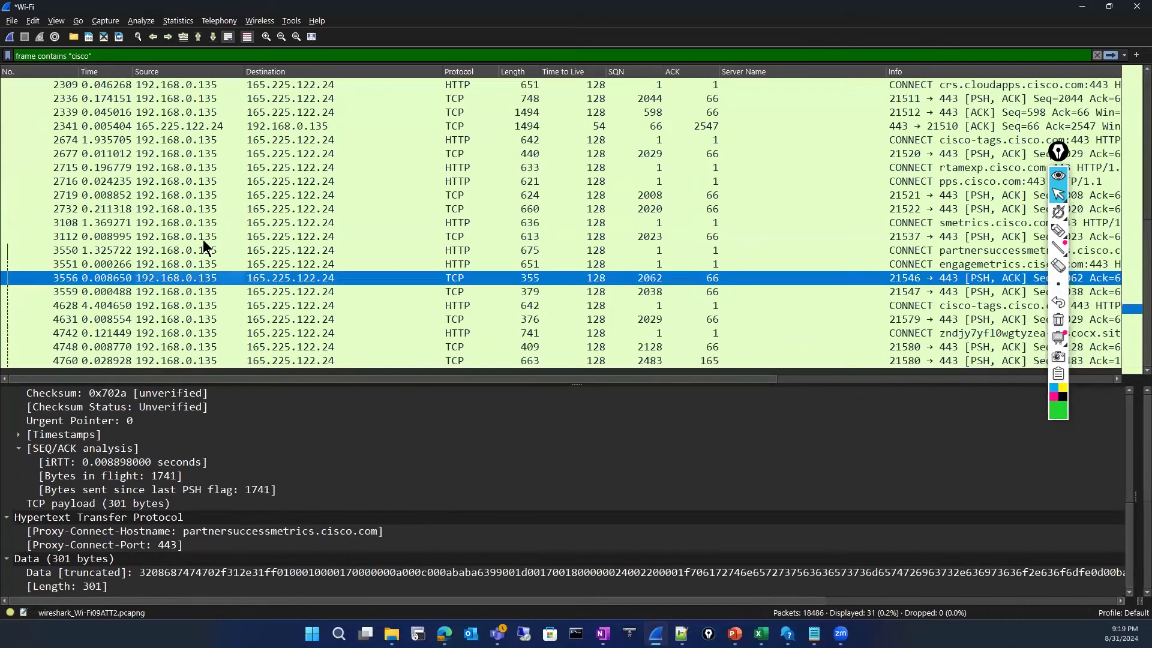
pyautogui.scroll(3, 203, 240)
pyautogui.scroll(-3, 202, 235)
pyautogui.scroll(3, 204, 235)
pyautogui.click(364, 154)
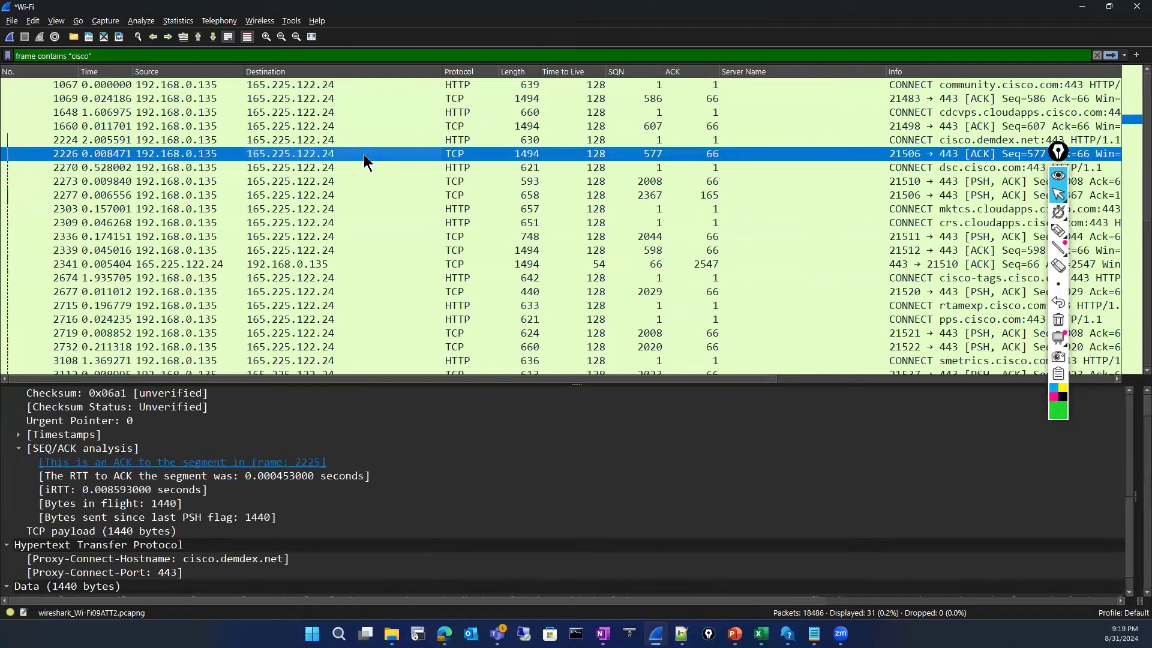
# Step: Inspect the CONNECT request details of packets 2270, 3108 and 1648 for the dsc, smetrics and cdcvps.cloudapps hosts
pyautogui.click(445, 168)
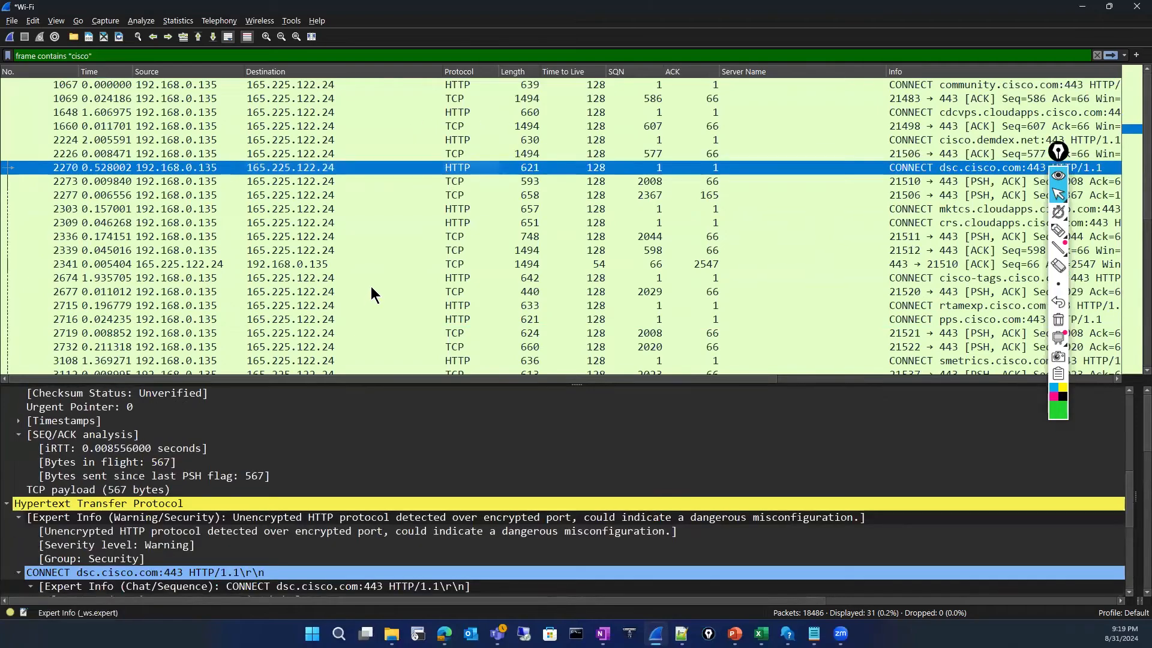
pyautogui.scroll(-3, 367, 275)
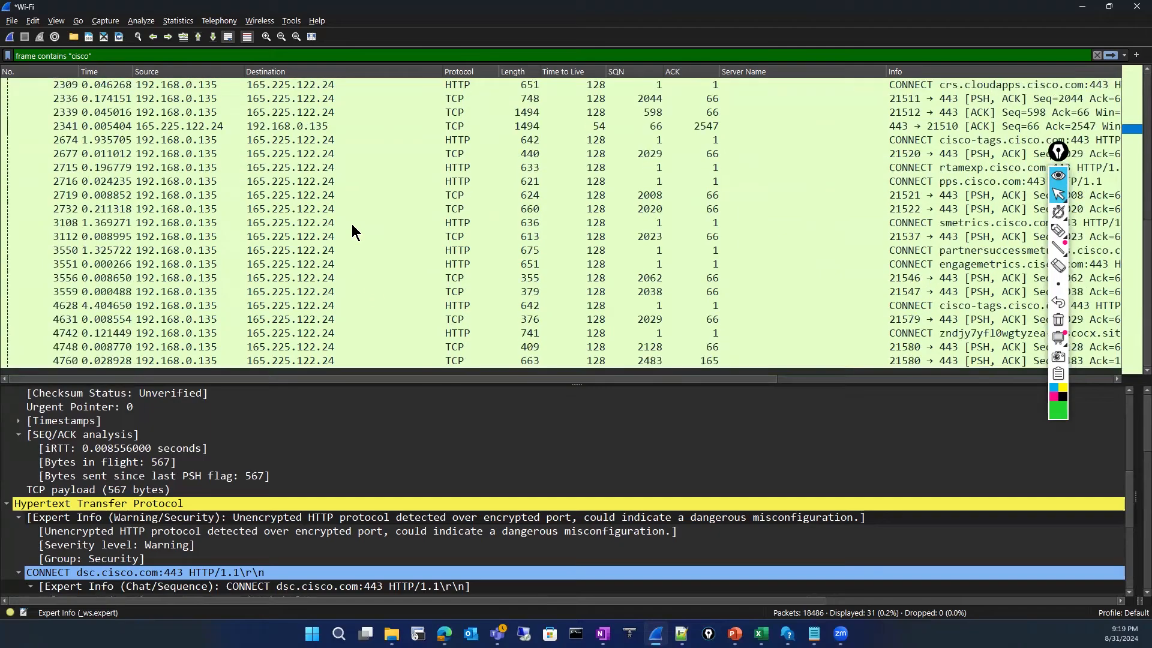
pyautogui.click(382, 223)
pyautogui.scroll(3, 390, 231)
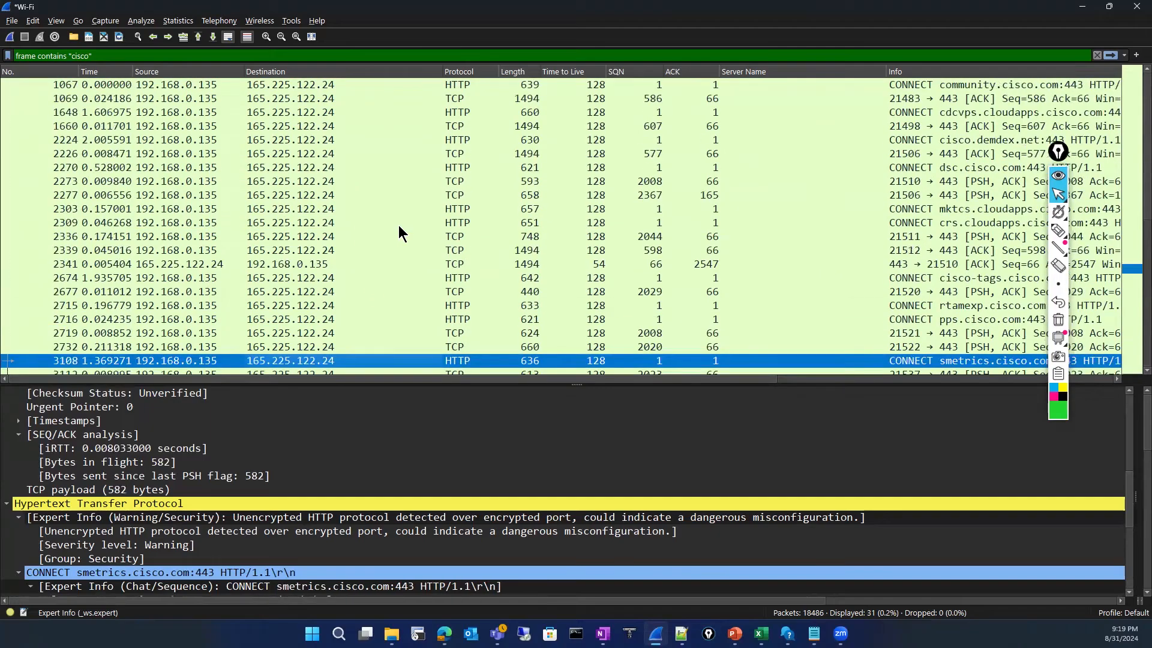
pyautogui.click(742, 113)
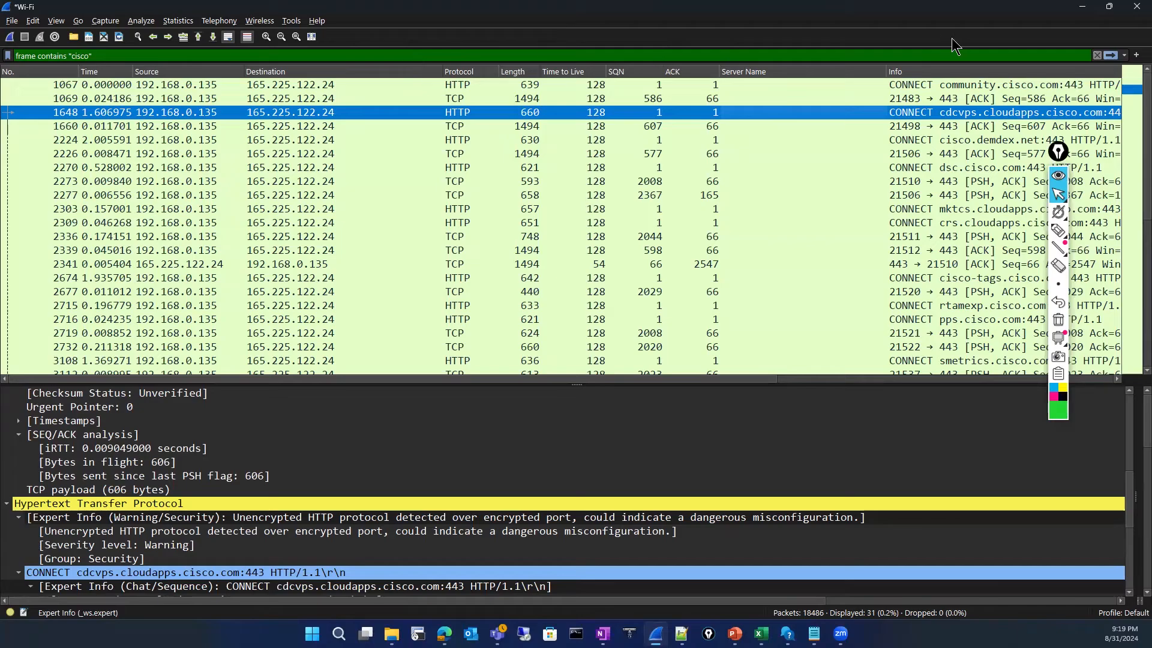
# Step: Bring up the other Wireshark window filtered on "tls", maximize it and review the packets around 1477
pyautogui.hotkey('alt', 'Tab')
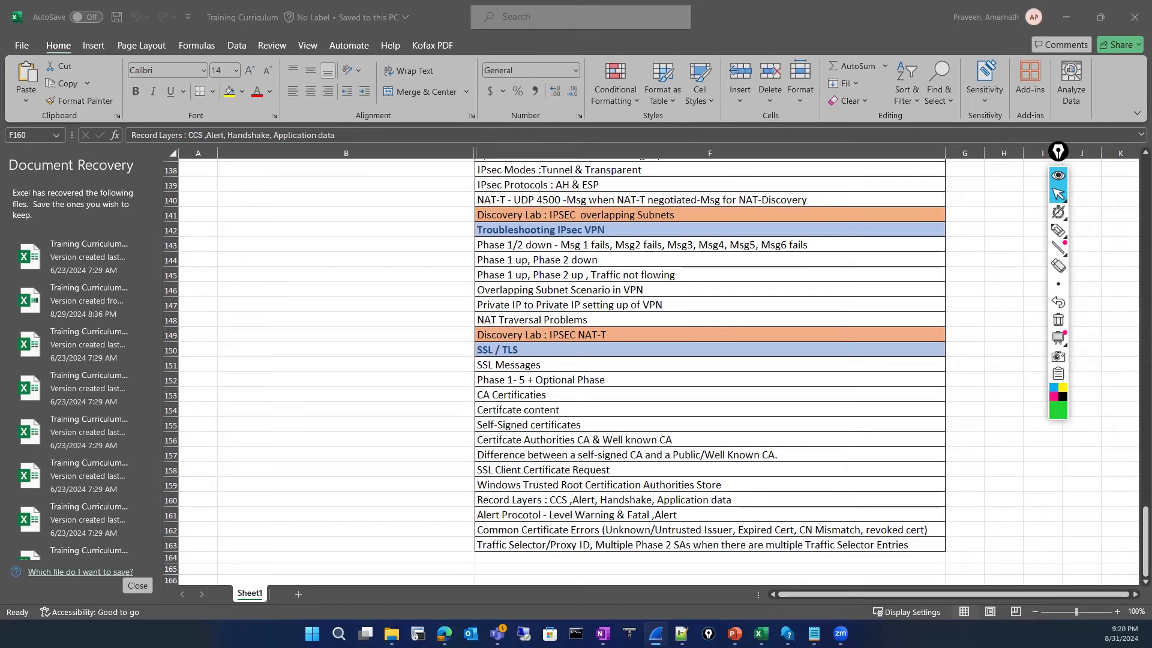
pyautogui.moveTo(33, 180); pyautogui.dragTo(621, 95)
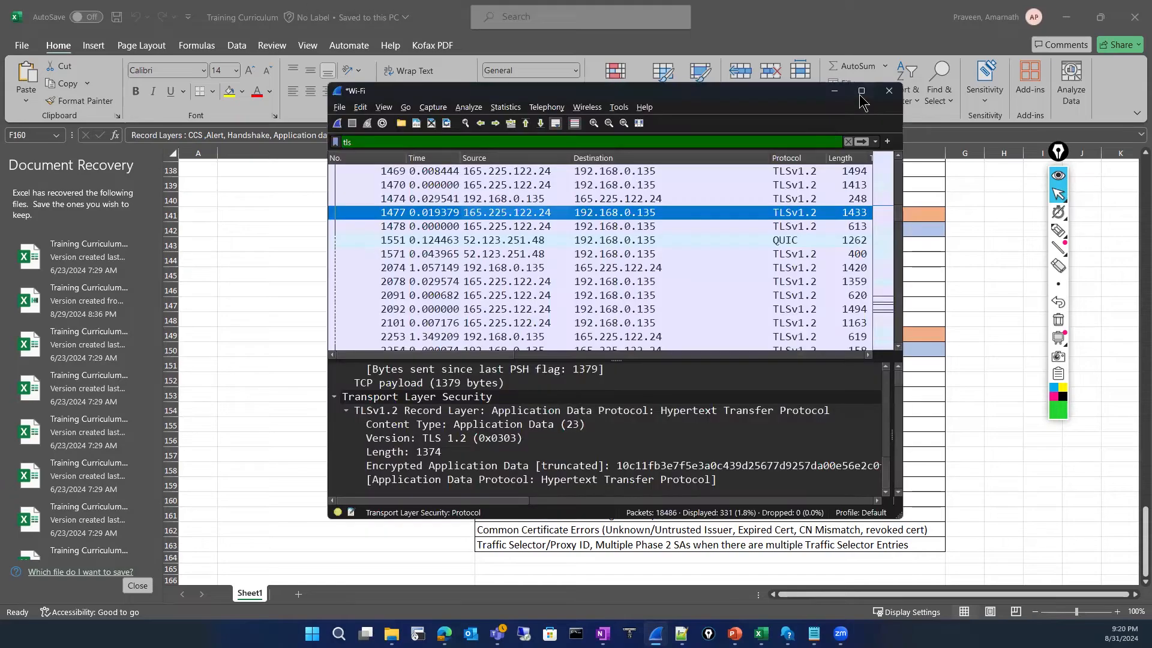
pyautogui.click(862, 92)
pyautogui.press('super+Up')
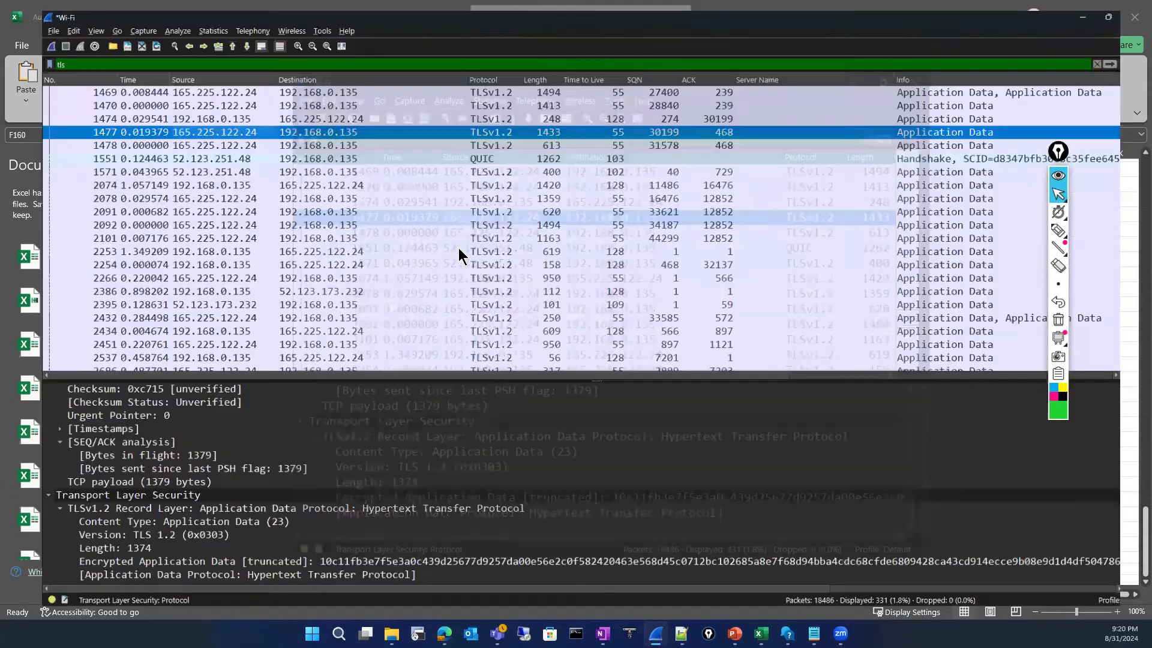
pyautogui.scroll(4, 459, 247)
pyautogui.scroll(-4, 459, 248)
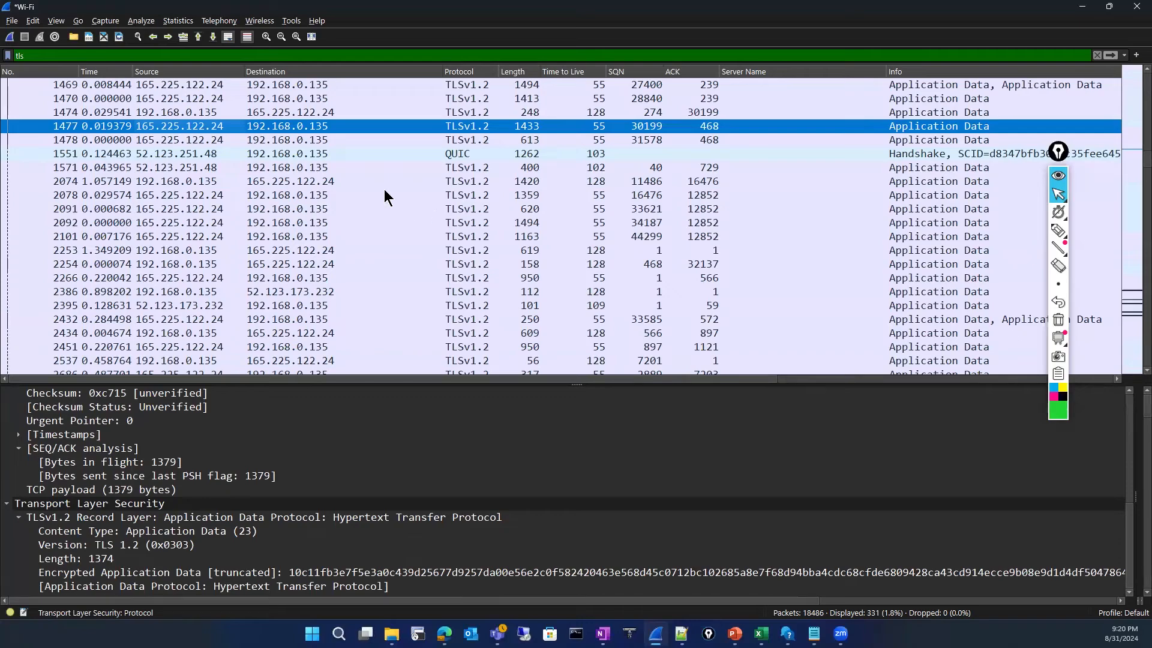
pyautogui.scroll(1, 382, 196)
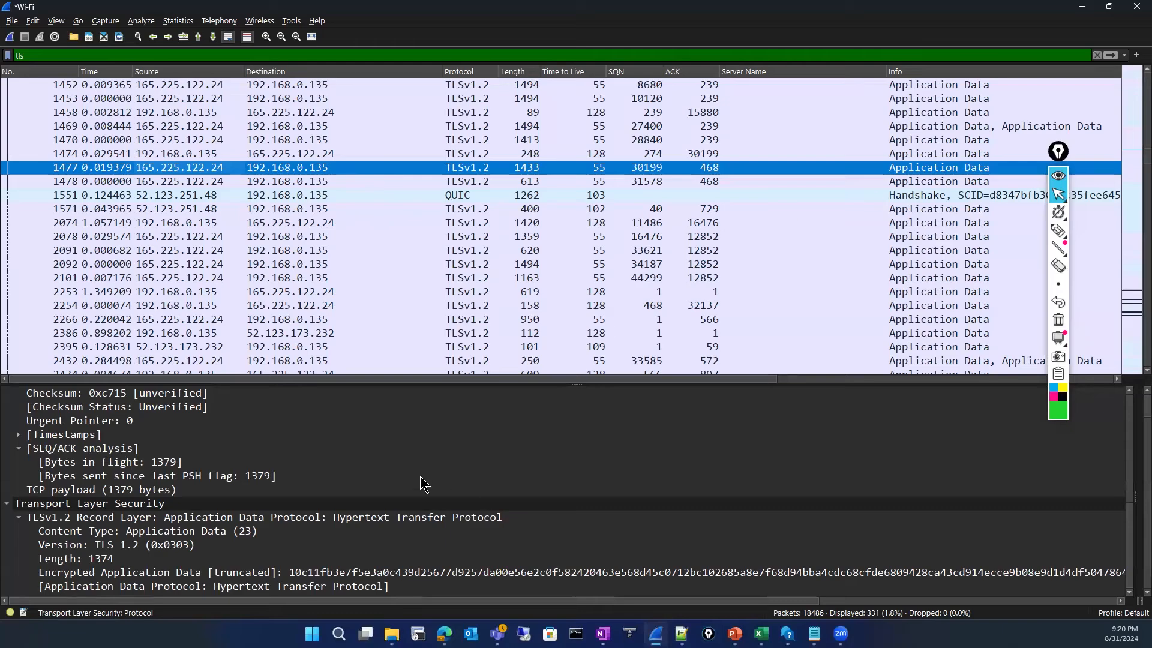
# Step: Circle the Encrypted Application Data and Hypertext Transfer Protocol text of packet 1477 with the green pen, and clear the drawings
pyautogui.click(1060, 247)
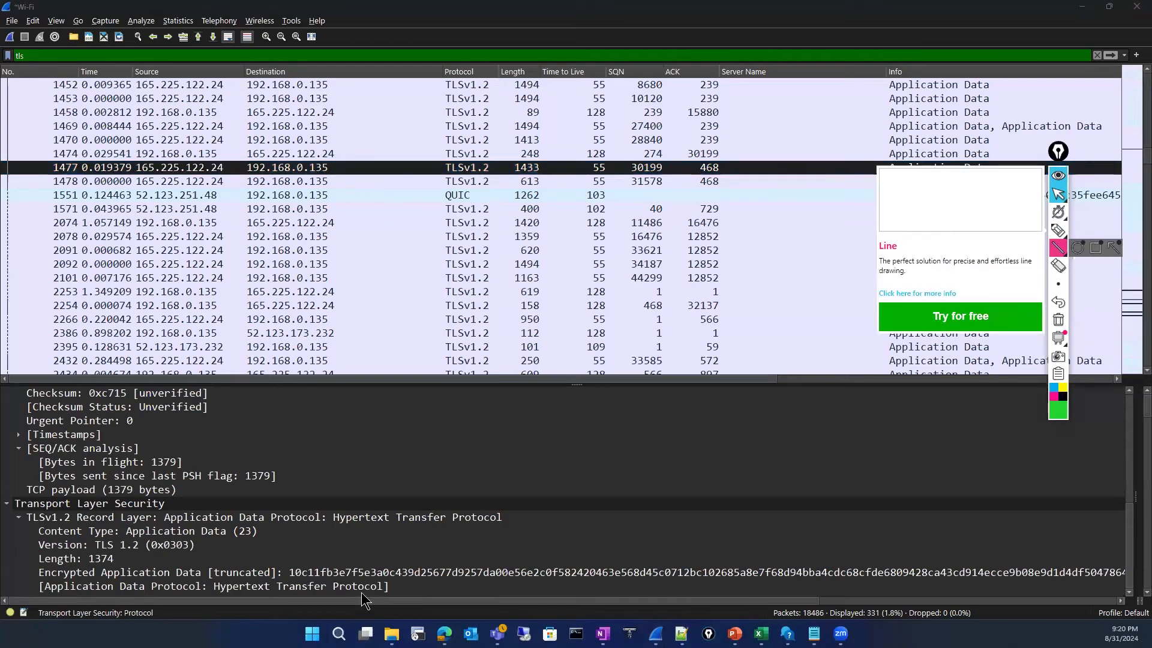
pyautogui.click(1057, 234)
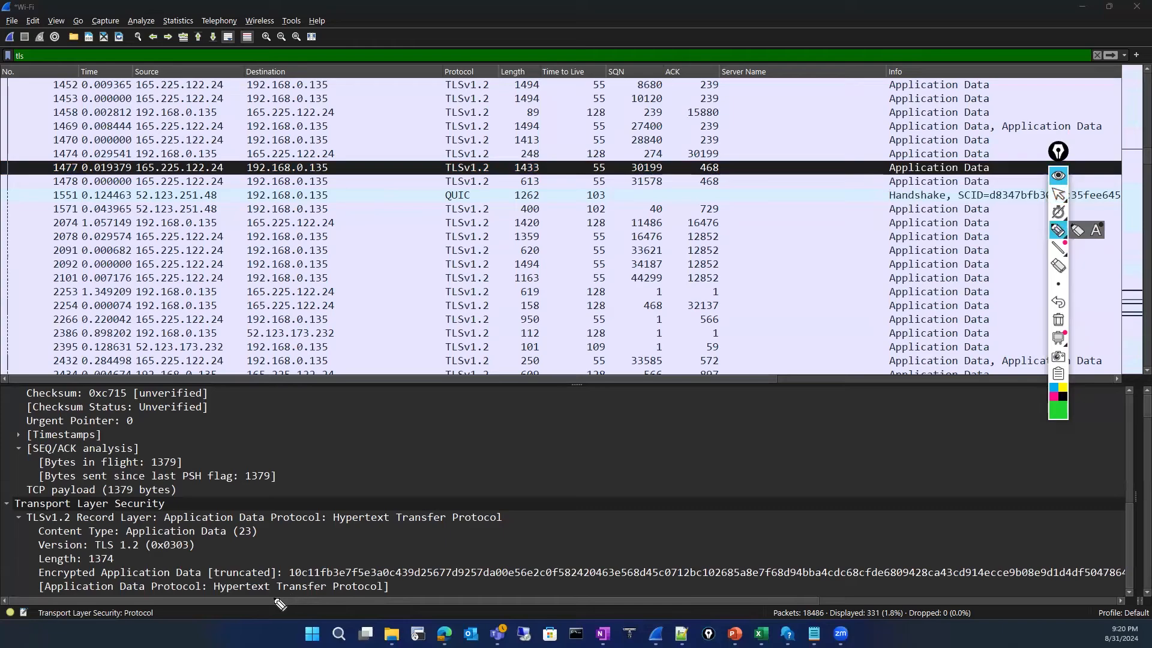
pyautogui.moveTo(246, 605)
pyautogui.mouseDown()
pyautogui.moveTo(312, 607)
pyautogui.moveTo(414, 537)
pyautogui.moveTo(502, 499)
pyautogui.moveTo(497, 514)
pyautogui.mouseUp()
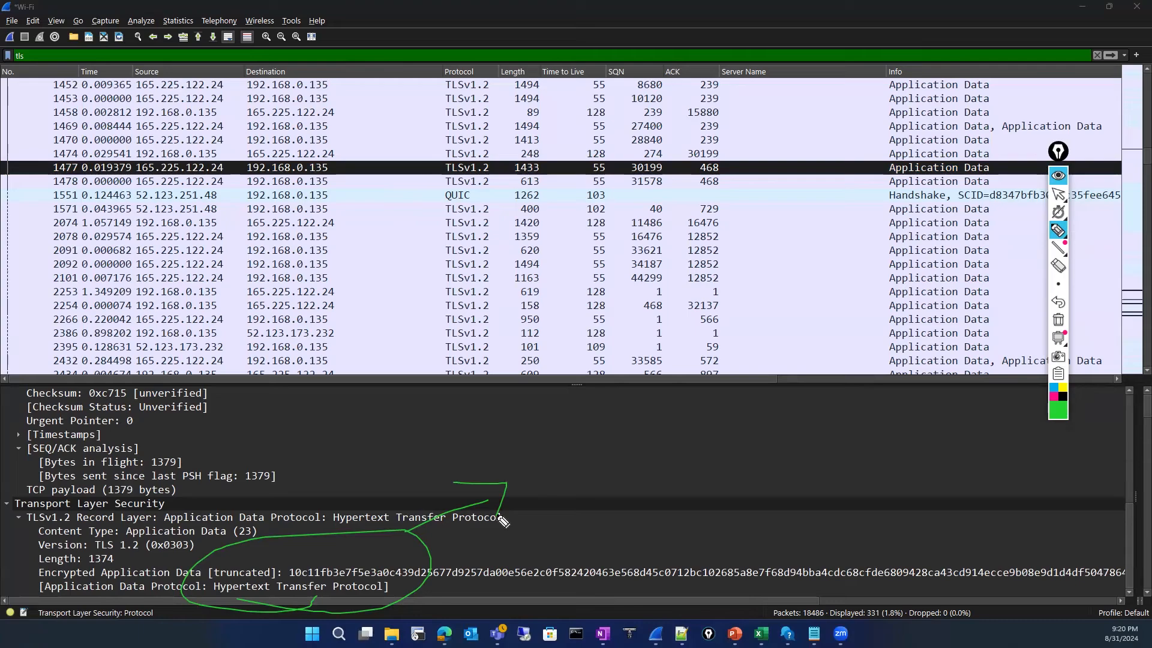
pyautogui.scroll(4, 204, 593)
pyautogui.moveTo(93, 561)
pyautogui.mouseDown()
pyautogui.moveTo(316, 594)
pyautogui.moveTo(42, 569)
pyautogui.mouseUp()
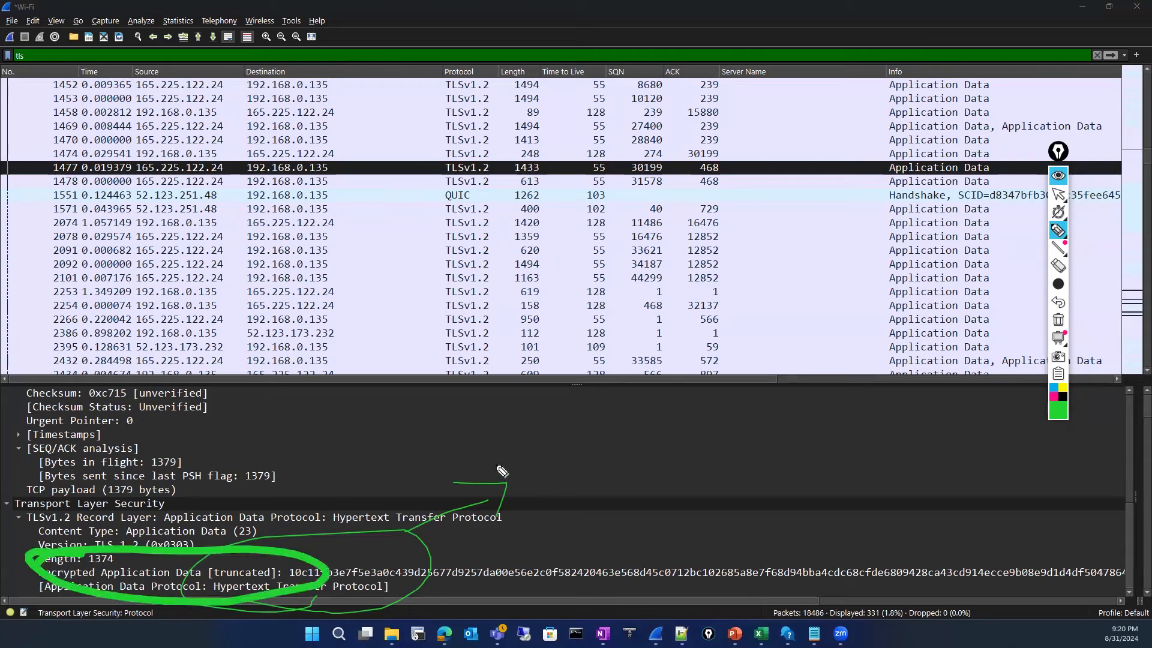
pyautogui.moveTo(348, 522)
pyautogui.mouseDown()
pyautogui.moveTo(511, 510)
pyautogui.moveTo(357, 532)
pyautogui.mouseUp()
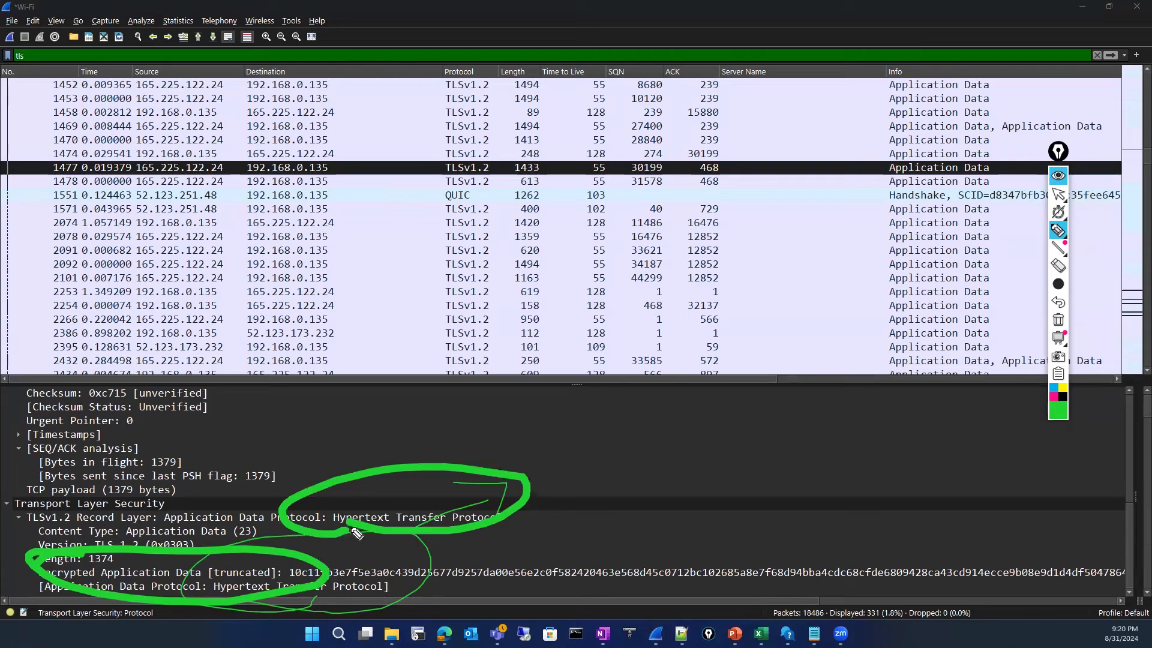
pyautogui.click(1059, 323)
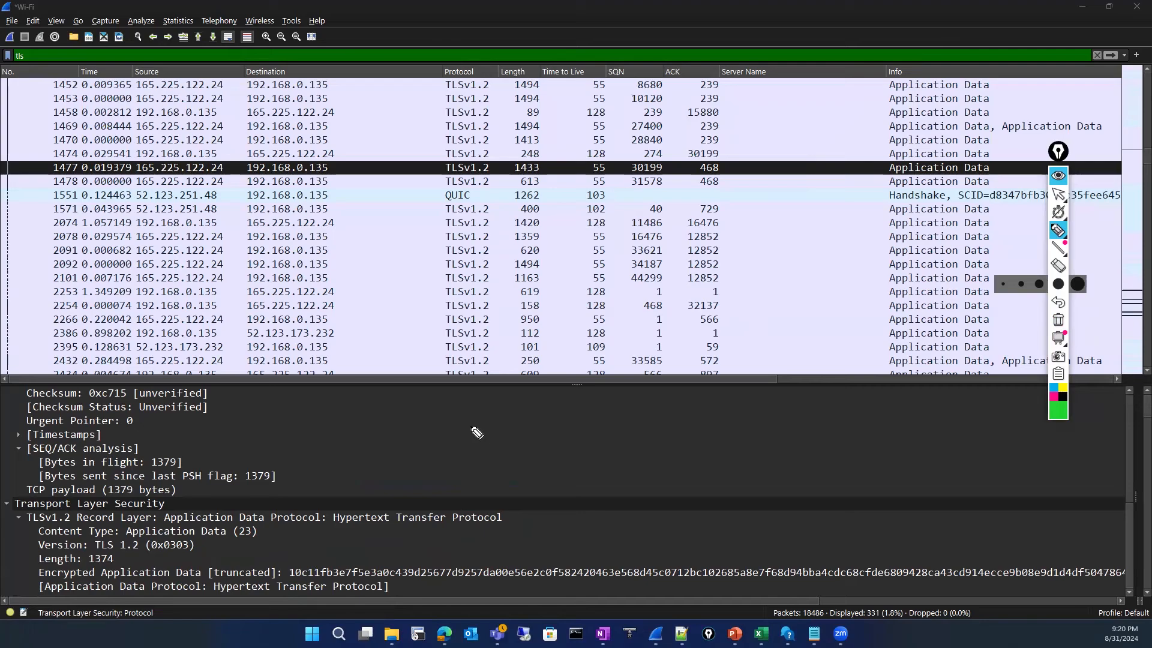
# Step: Handwrite an arrow, "443", "cisco.com" and "google.com" with check marks over the packet details, clear the drawing and put the pen away
pyautogui.click(526, 403)
pyautogui.moveTo(462, 421)
pyautogui.mouseDown()
pyautogui.moveTo(527, 420)
pyautogui.moveTo(509, 479)
pyautogui.moveTo(540, 461)
pyautogui.moveTo(531, 478)
pyautogui.mouseUp()
pyautogui.moveTo(548, 445)
pyautogui.mouseDown()
pyautogui.moveTo(556, 464)
pyautogui.moveTo(618, 445)
pyautogui.moveTo(604, 454)
pyautogui.moveTo(651, 452)
pyautogui.moveTo(660, 437)
pyautogui.moveTo(670, 457)
pyautogui.moveTo(725, 427)
pyautogui.moveTo(808, 418)
pyautogui.mouseUp()
pyautogui.click(754, 424)
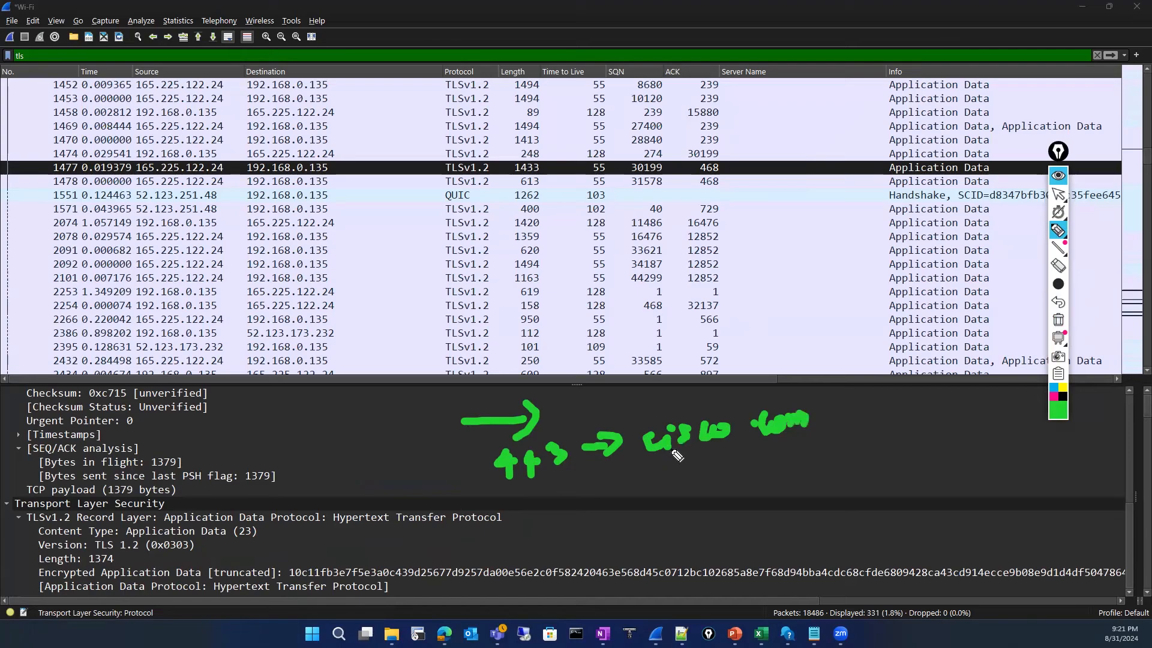
pyautogui.moveTo(661, 475)
pyautogui.mouseDown()
pyautogui.moveTo(666, 498)
pyautogui.moveTo(801, 448)
pyautogui.moveTo(817, 465)
pyautogui.mouseUp()
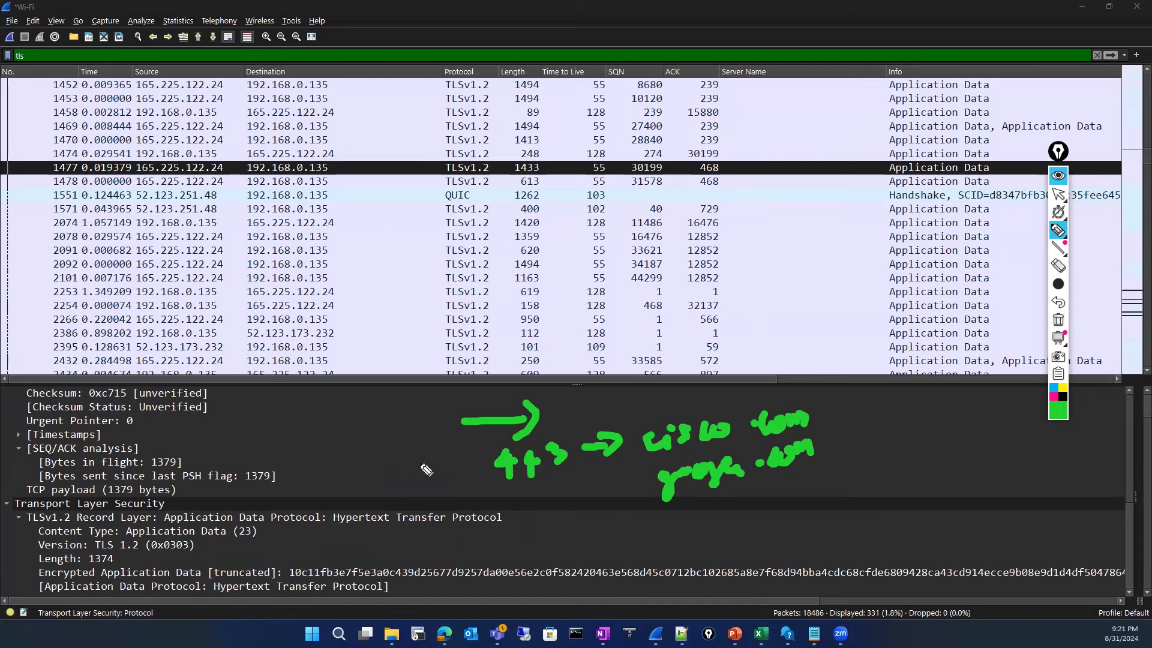
pyautogui.moveTo(418, 462); pyautogui.dragTo(491, 436)
pyautogui.moveTo(543, 493); pyautogui.dragTo(621, 462)
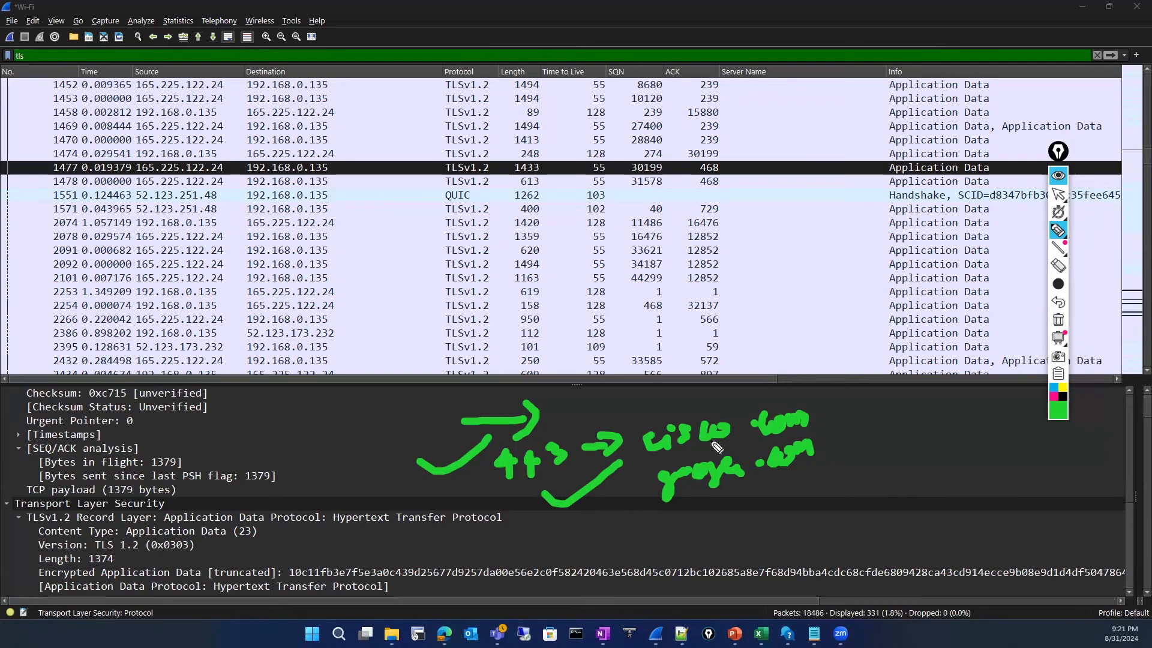
pyautogui.click(1059, 323)
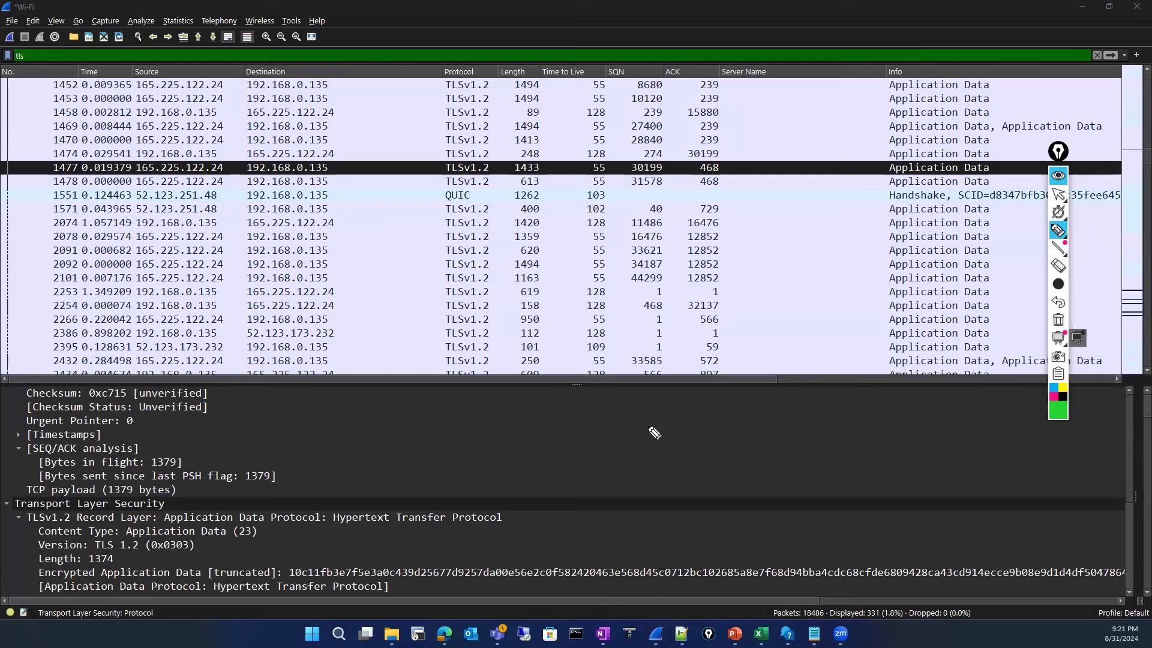
pyautogui.click(1058, 194)
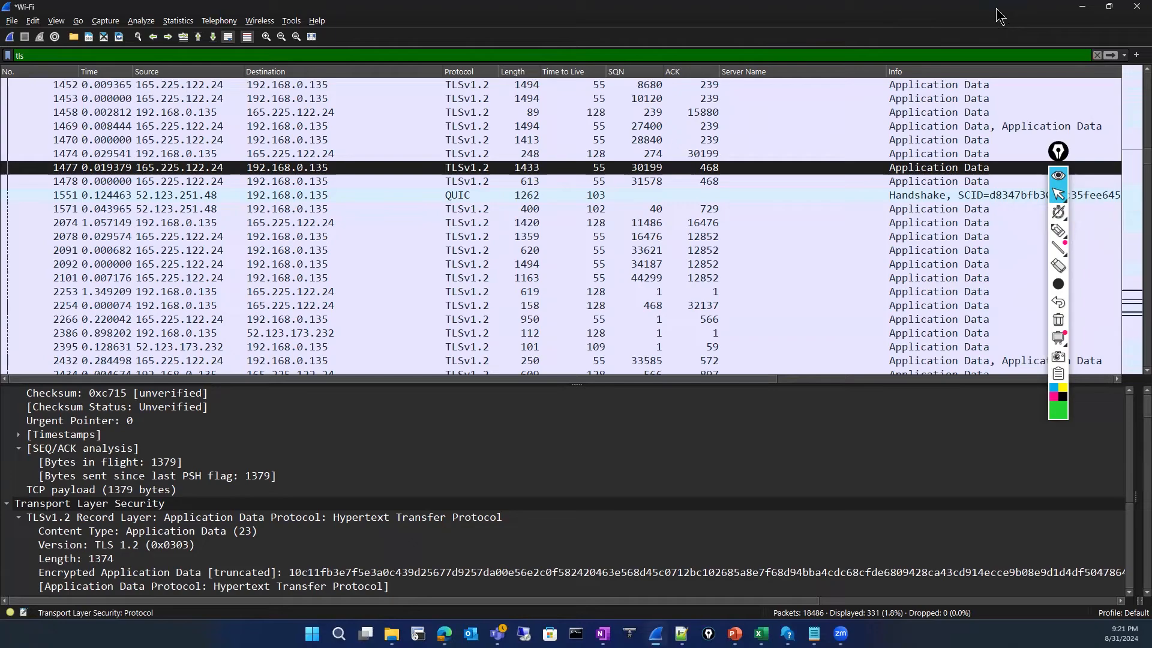
# Step: Clear the "tls" display filter and quit Wireshark without saving the captured packets
pyautogui.press('super+Down')
pyautogui.click(807, 126)
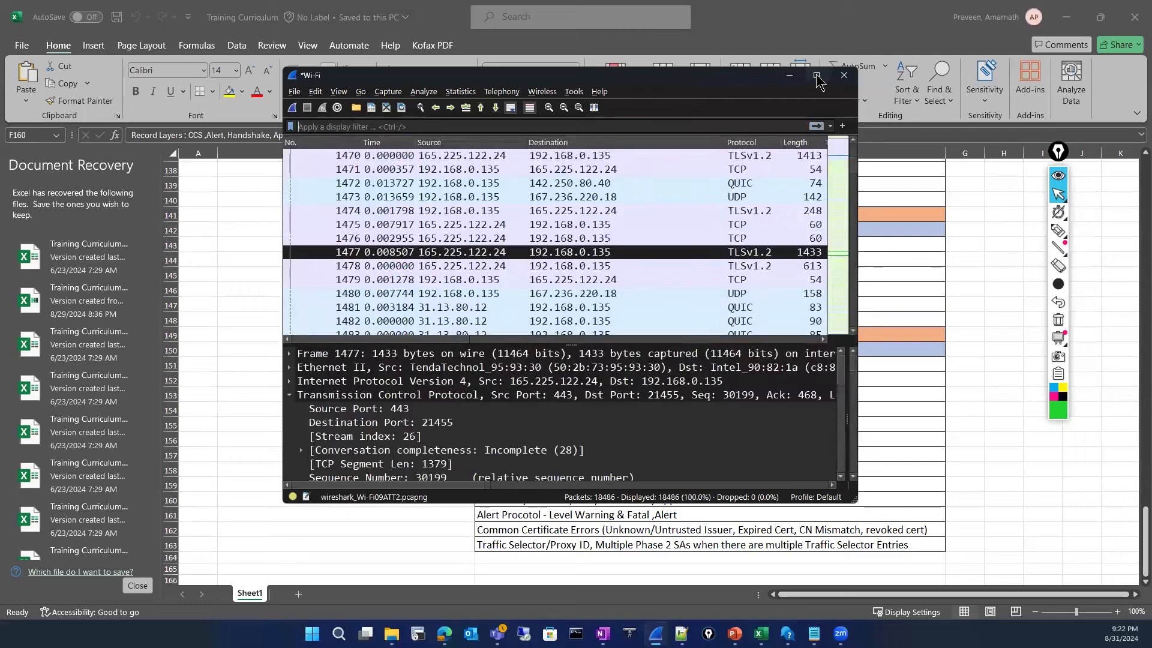
pyautogui.click(844, 74)
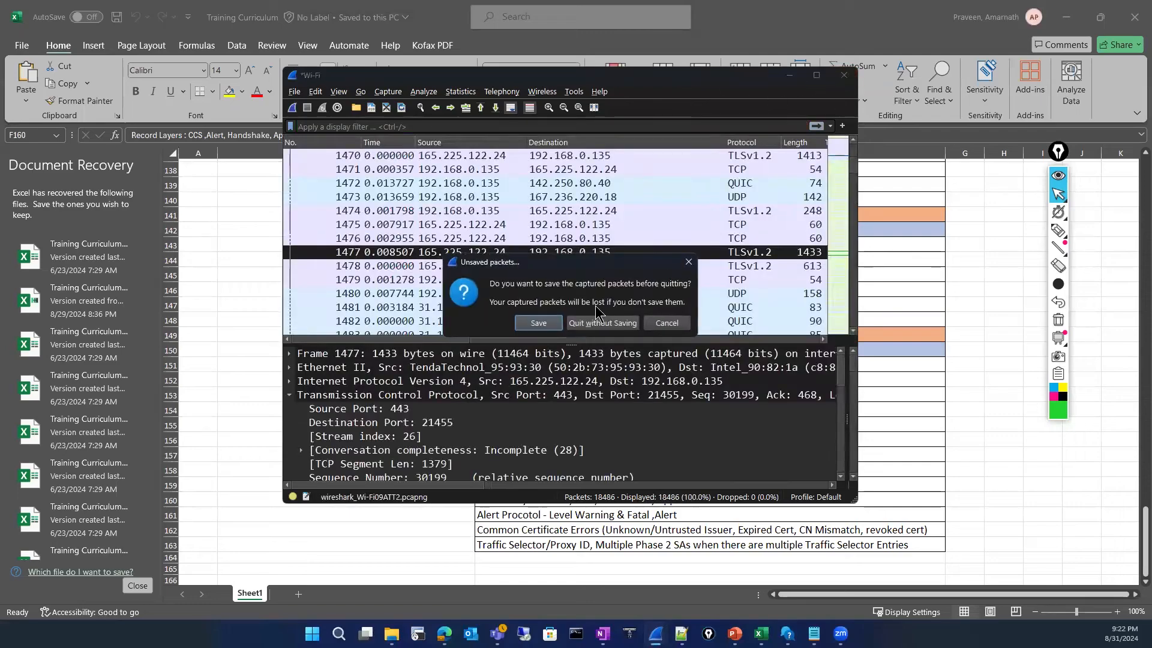
pyautogui.click(624, 324)
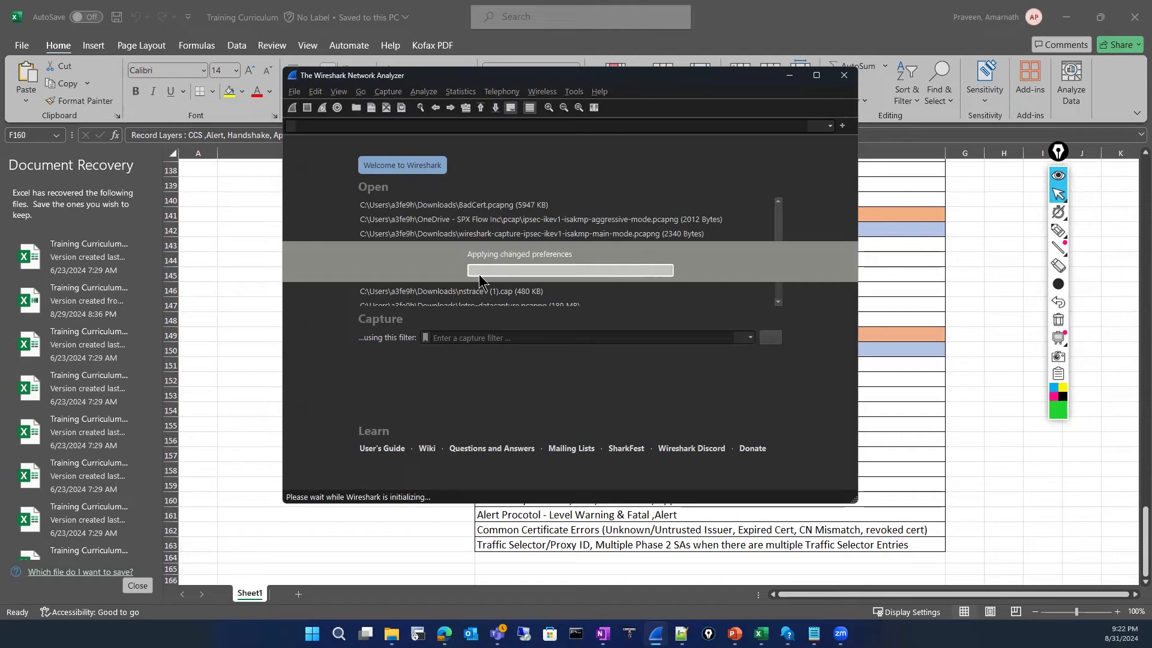
# Step: Start a live capture on the Wi-Fi interface in the reopened Wireshark and maximize its window
pyautogui.click(399, 403)
pyautogui.doubleClick(399, 404)
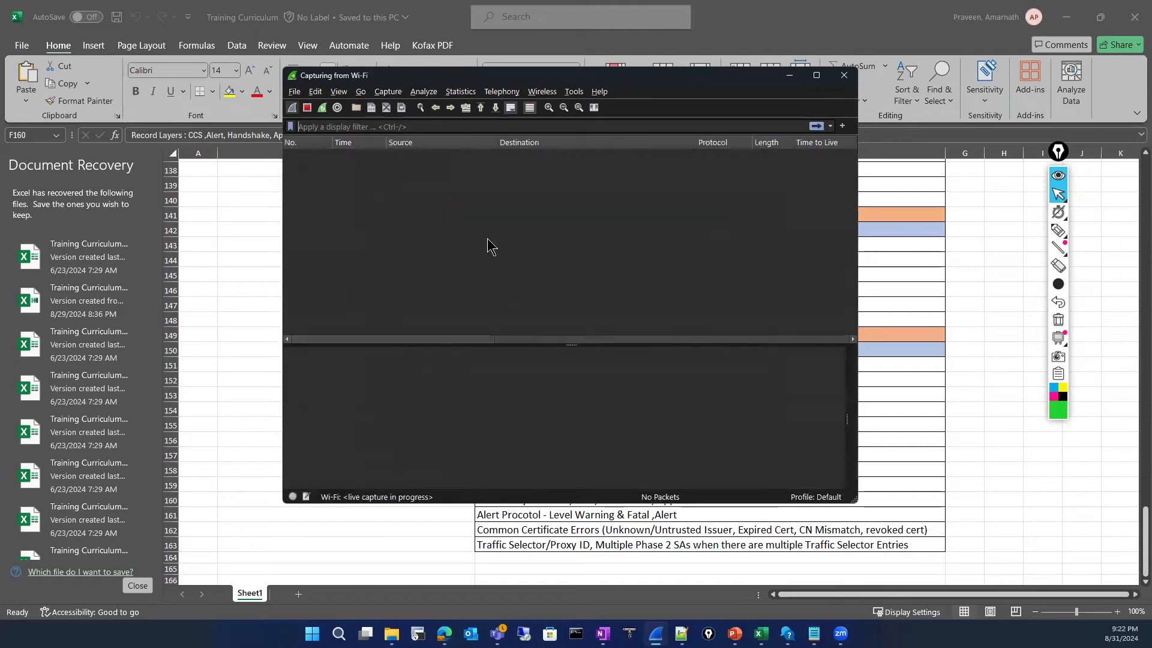
pyautogui.click(817, 76)
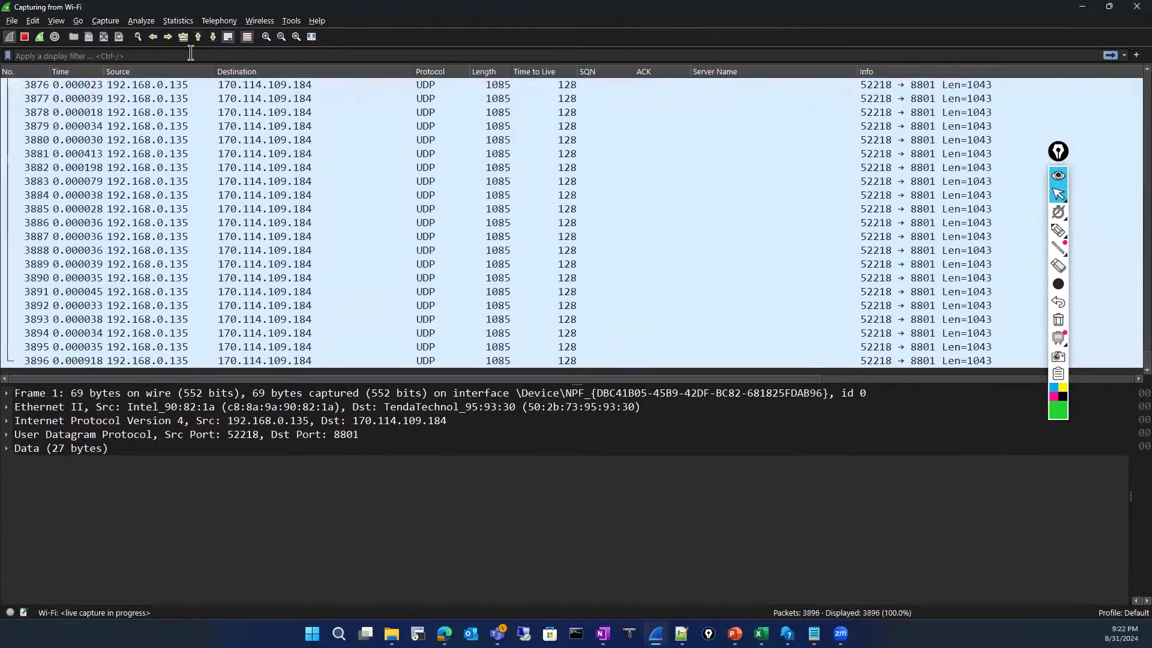
# Step: Apply the display filter frame contains "cisco" to the live Wi-Fi capture
pyautogui.click(191, 55)
pyautogui.write('frame')
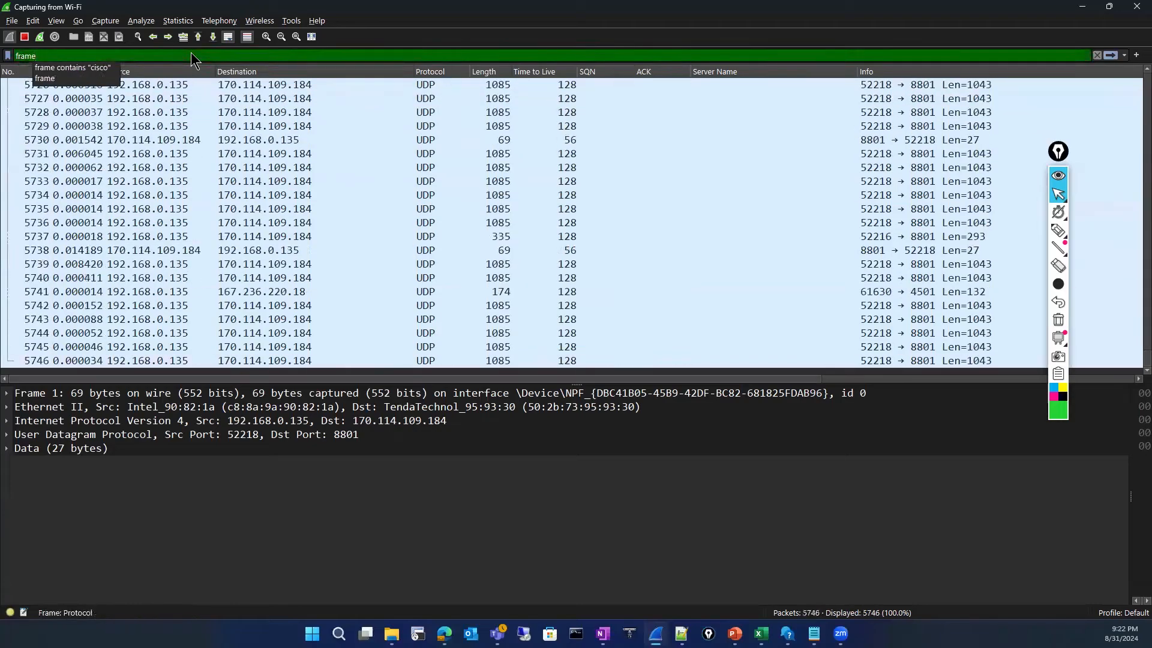
pyautogui.press('Down')
pyautogui.press('Return')
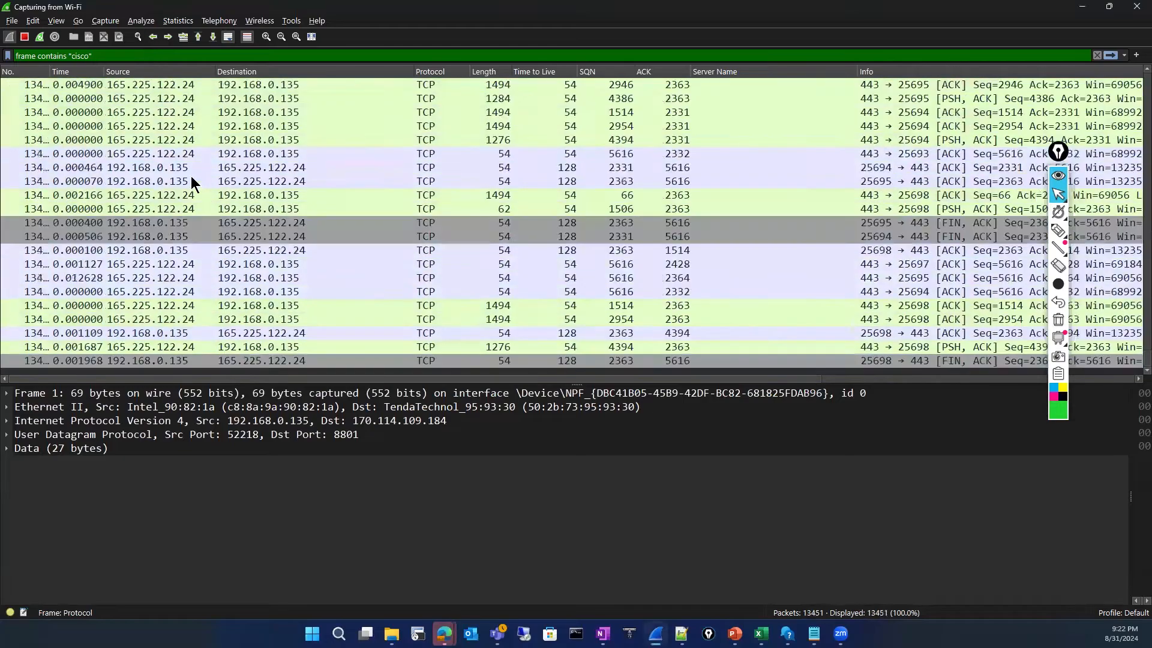
pyautogui.press('Return')
# Step: Inspect frames 12399, 13844 and 15011 in the filtered live capture
pyautogui.click(190, 177)
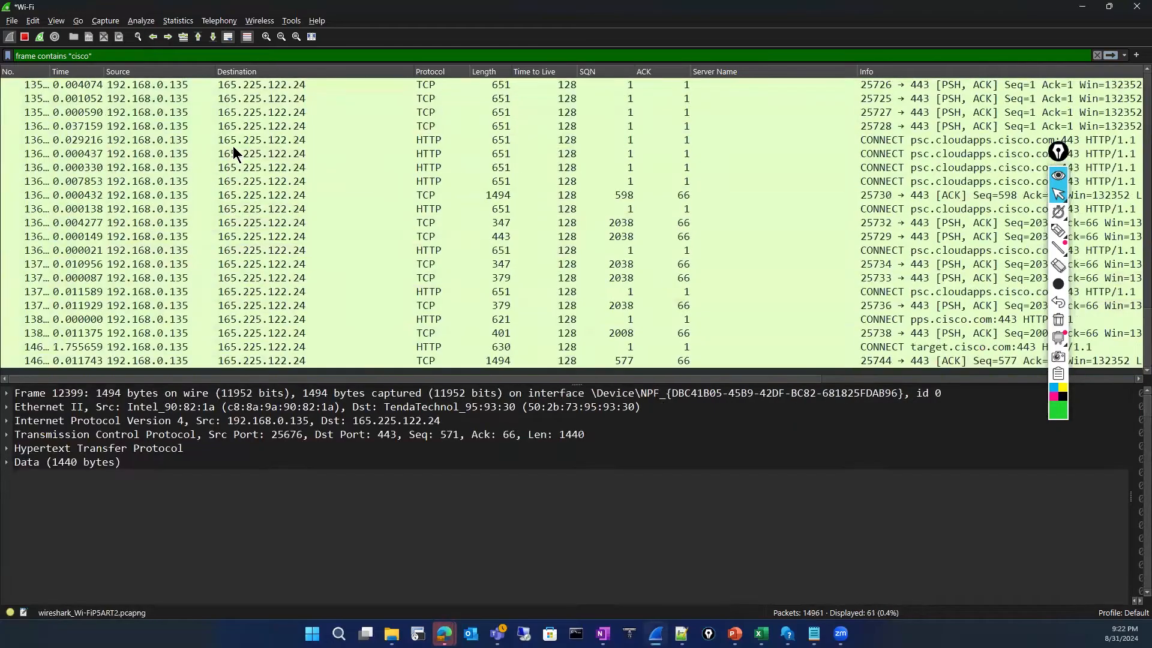
pyautogui.click(233, 145)
pyautogui.click(207, 157)
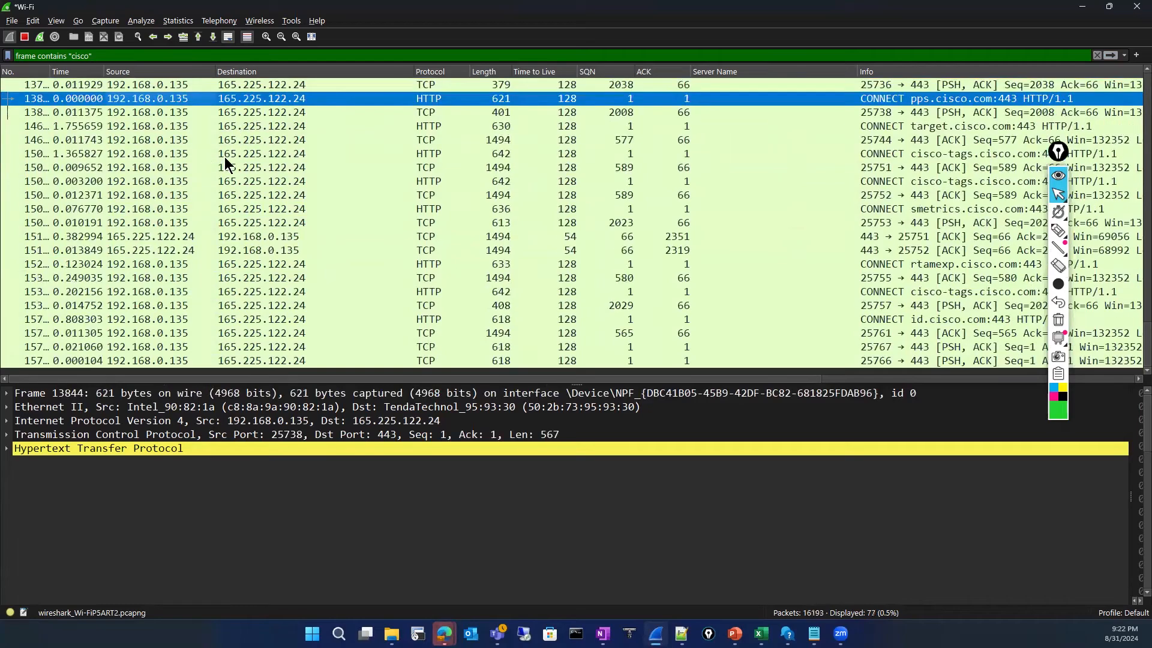
pyautogui.click(275, 160)
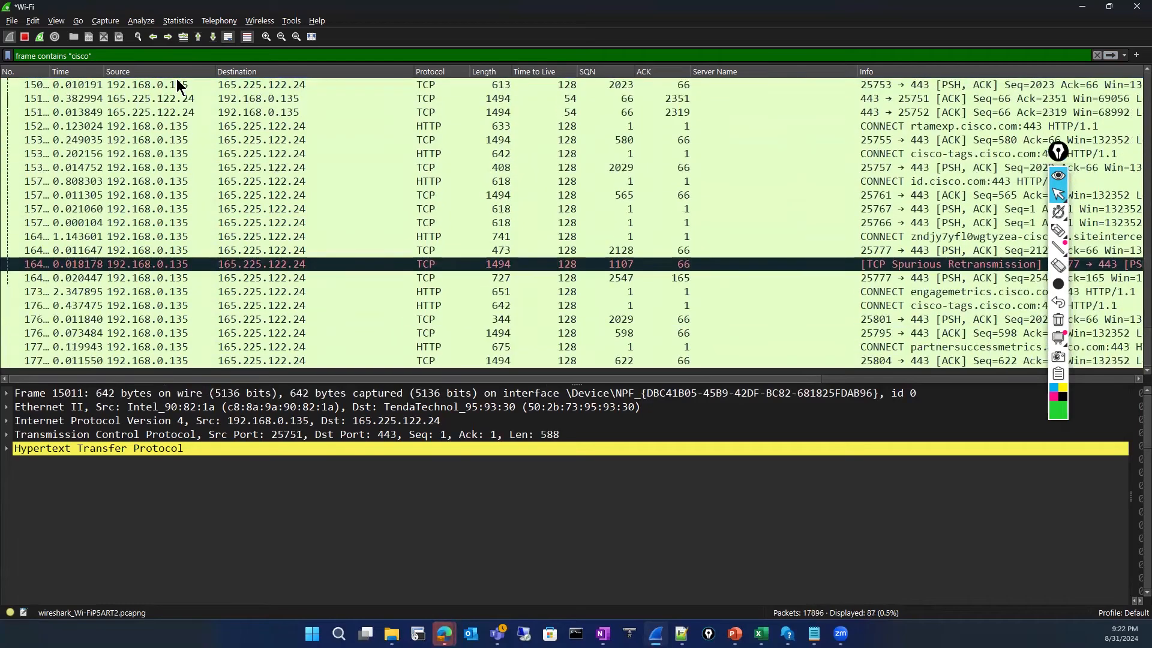
# Step: Stop the Wi-Fi capture and inspect frame 15744 and the id.cisco.com CONNECT request in frame 15703
pyautogui.click(25, 37)
pyautogui.click(317, 210)
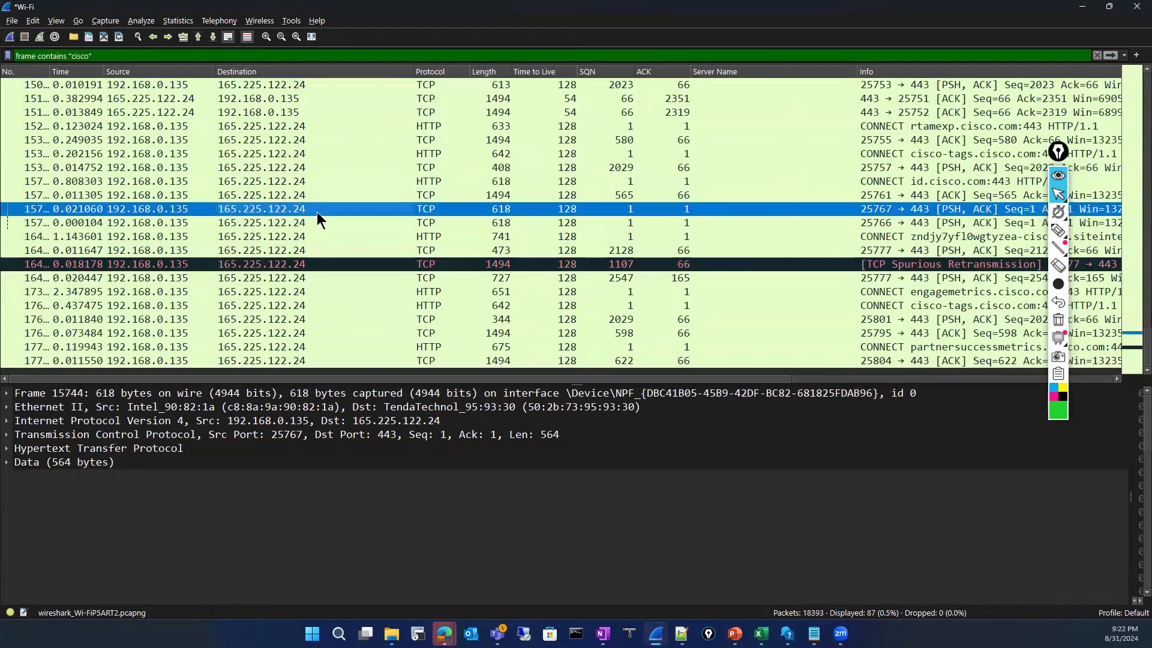
pyautogui.click(329, 182)
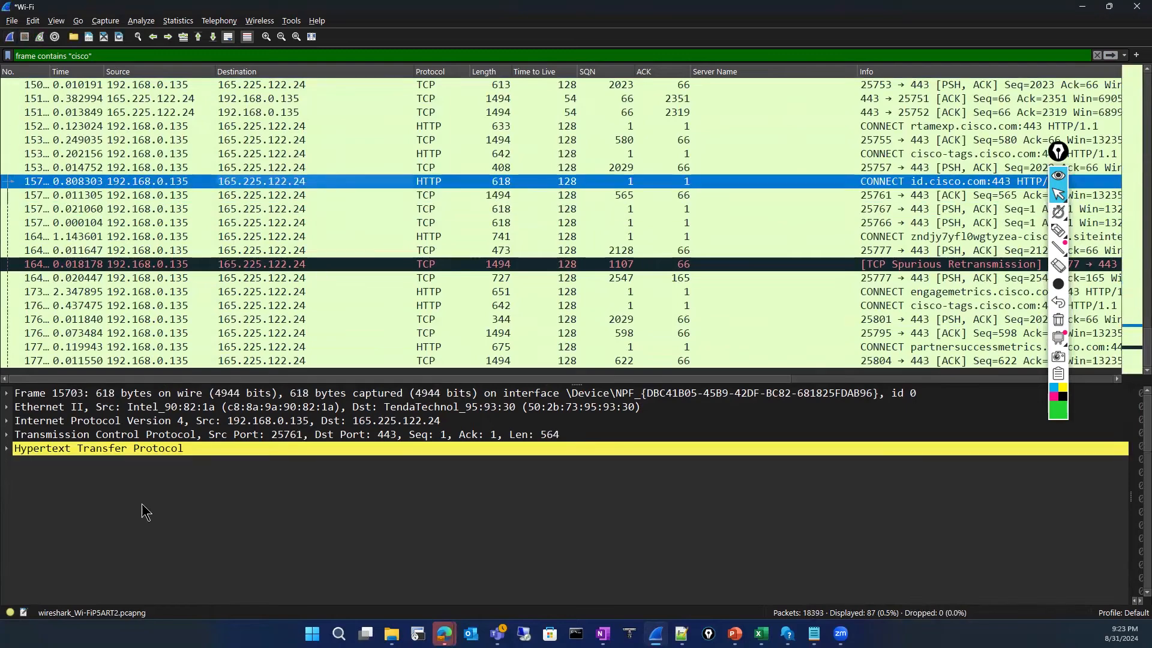
# Step: Expand the Hypertext Transfer Protocol details of the id.cisco.com request and inspect the cisco-tags.cisco.com CONNECT request in frame 15387
pyautogui.click(7, 449)
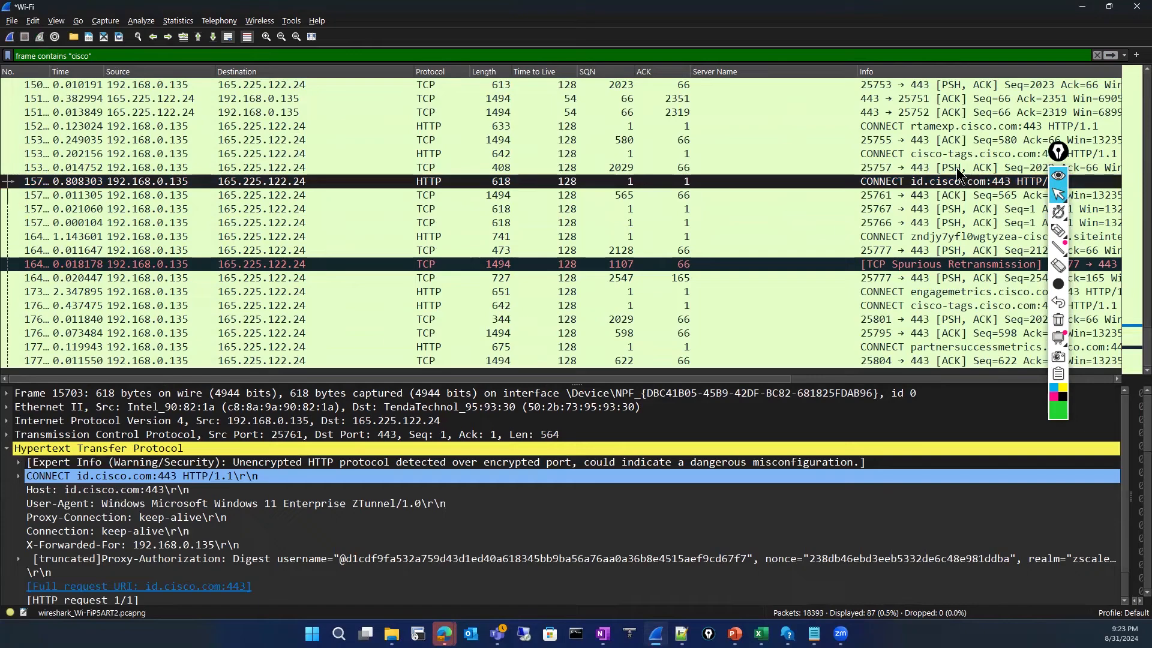
pyautogui.click(939, 154)
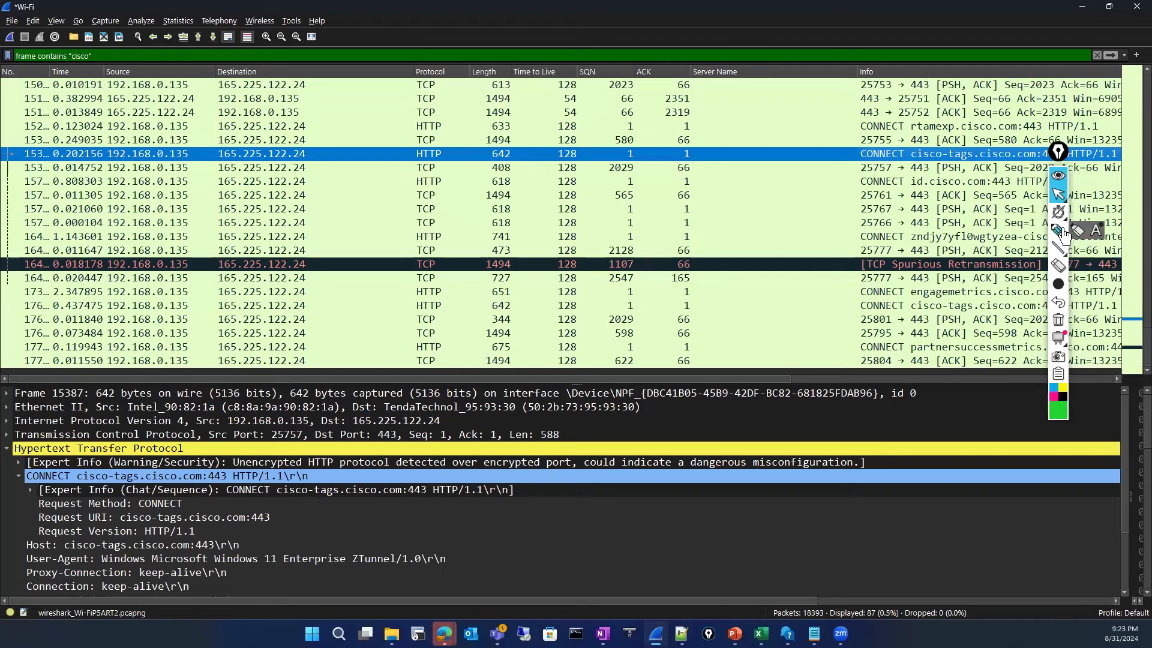
# Step: Mark the cisco-tags.cisco.com request, the source and destination addresses and the HTTP details with the annotation pen, and clear the markings
pyautogui.click(1063, 234)
pyautogui.moveTo(265, 506)
pyautogui.mouseDown()
pyautogui.moveTo(334, 431)
pyautogui.moveTo(341, 533)
pyautogui.mouseUp()
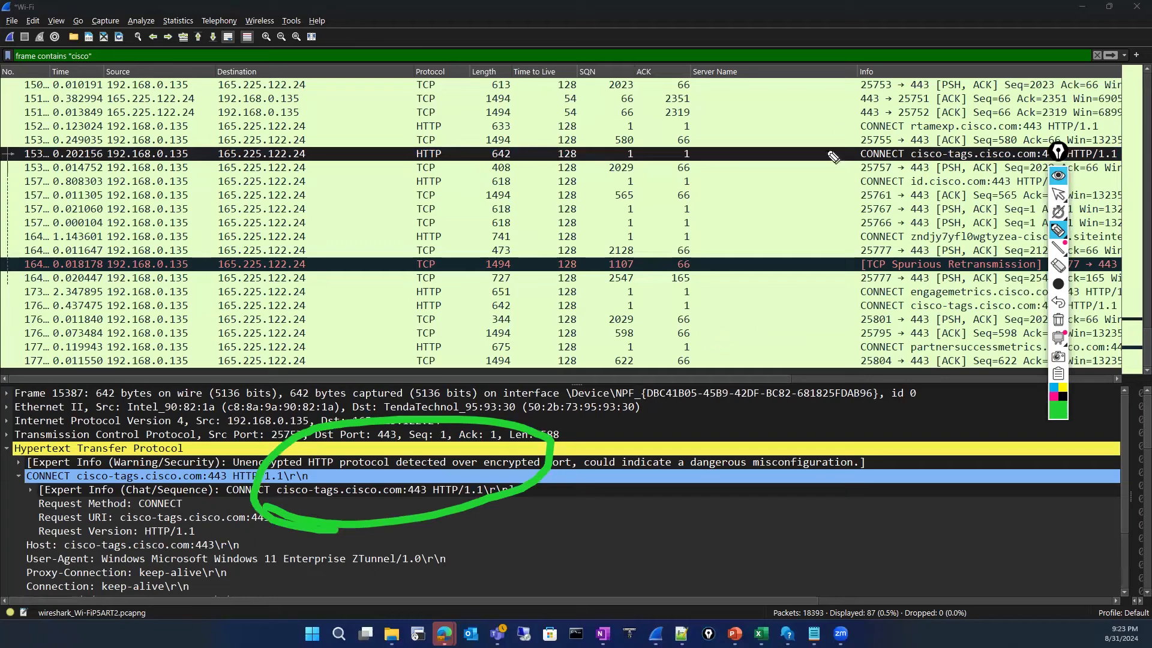
pyautogui.moveTo(876, 123)
pyautogui.mouseDown()
pyautogui.moveTo(871, 162)
pyautogui.moveTo(853, 169)
pyautogui.mouseUp()
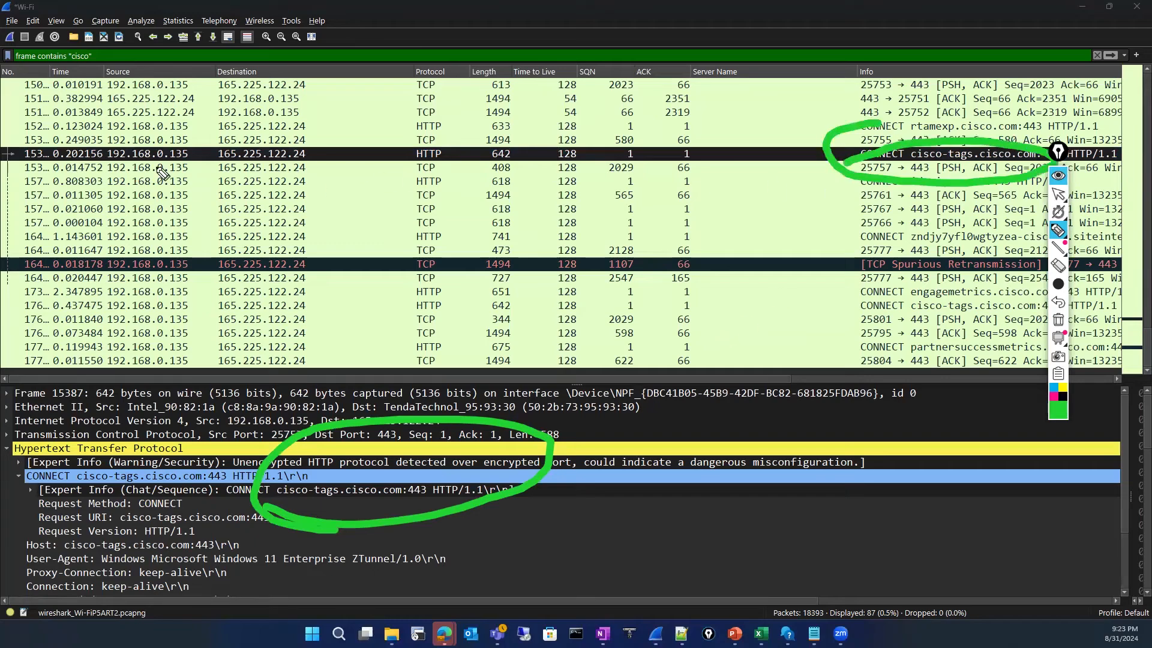
pyautogui.moveTo(204, 116); pyautogui.dragTo(170, 154)
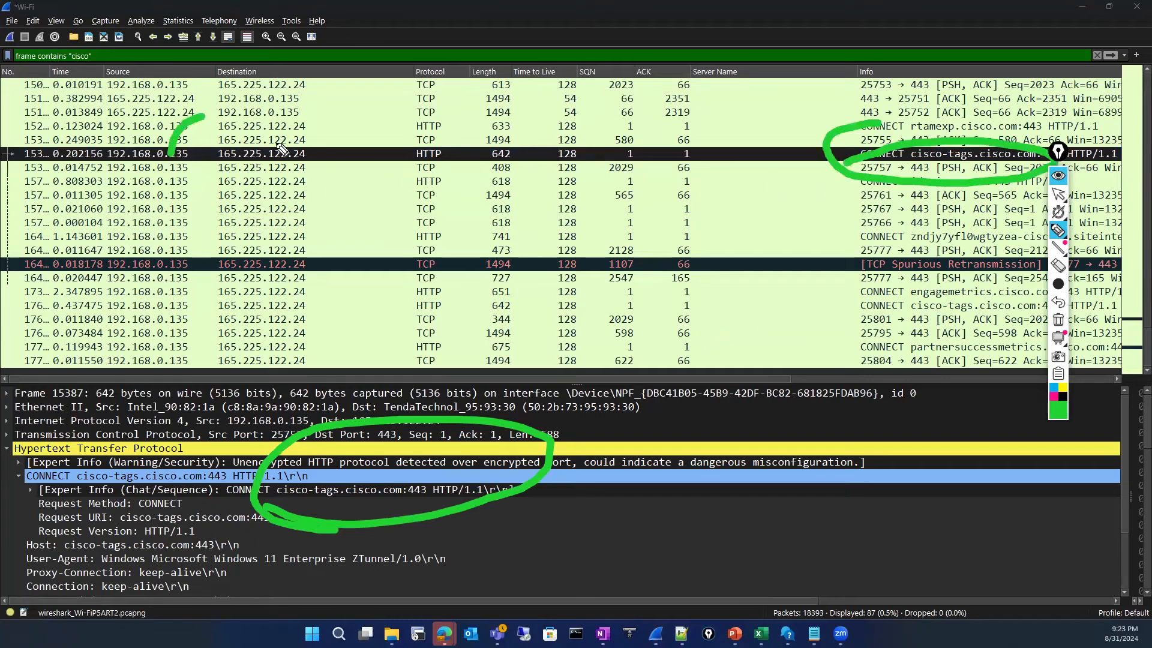
pyautogui.moveTo(277, 144)
pyautogui.mouseDown()
pyautogui.moveTo(292, 138)
pyautogui.moveTo(234, 179)
pyautogui.moveTo(282, 138)
pyautogui.moveTo(240, 354)
pyautogui.moveTo(279, 360)
pyautogui.mouseUp()
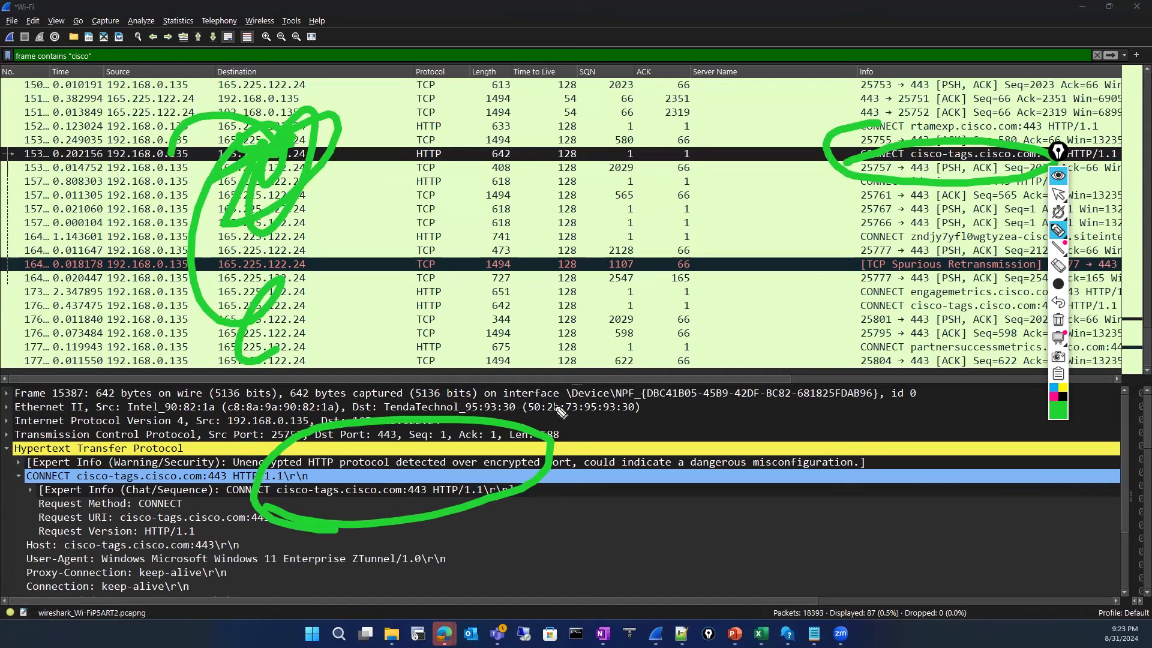
pyautogui.scroll(-5, 108, 534)
pyautogui.click(1058, 324)
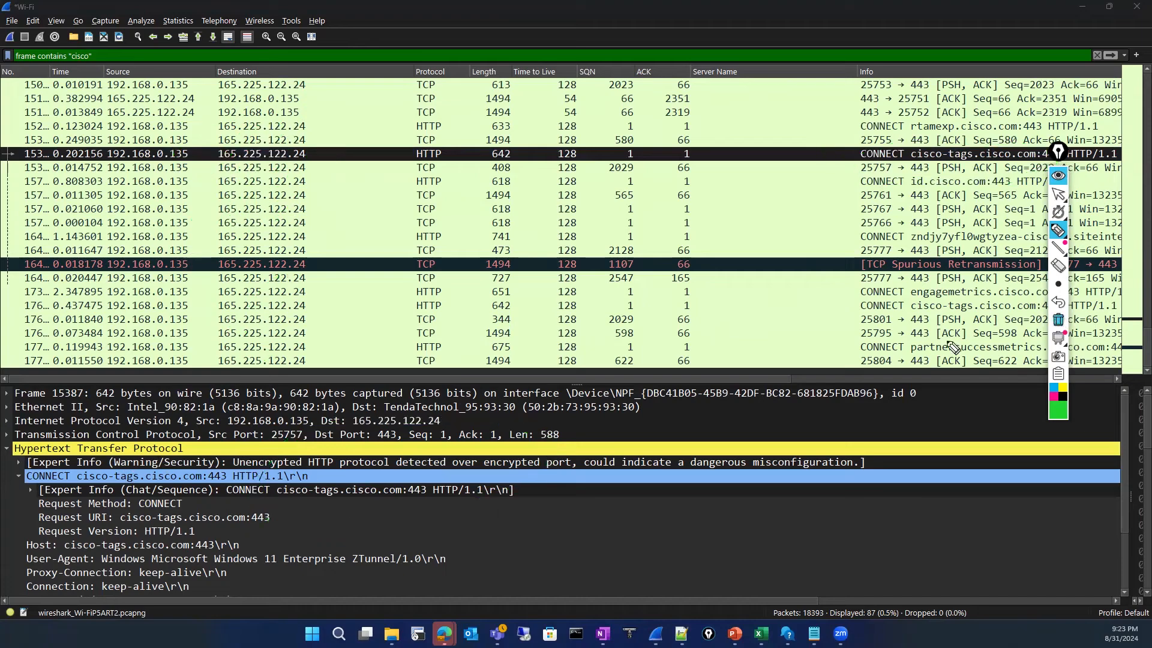
# Step: Circle the Request URI cisco-tags.cisco.com:443 in the HTTP details with the annotation pen and return to the pointer
pyautogui.moveTo(124, 526); pyautogui.dragTo(133, 527)
pyautogui.moveTo(266, 532)
pyautogui.mouseDown()
pyautogui.moveTo(180, 491)
pyautogui.moveTo(219, 528)
pyautogui.mouseUp()
pyautogui.moveTo(344, 479); pyautogui.dragTo(297, 501)
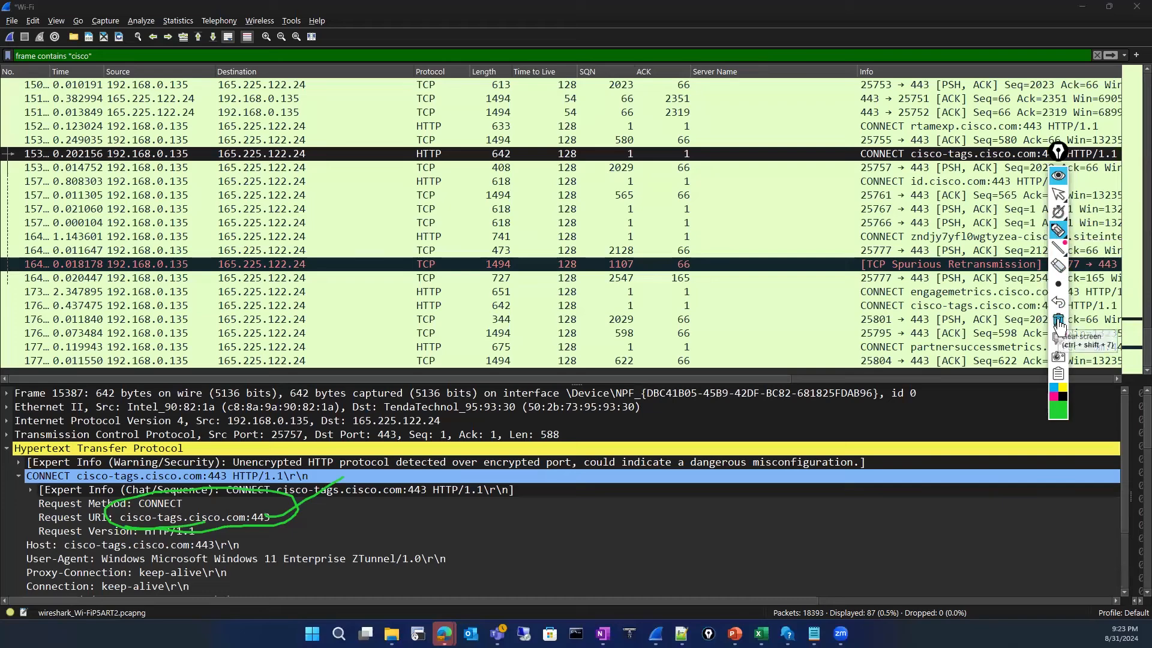
pyautogui.click(1059, 197)
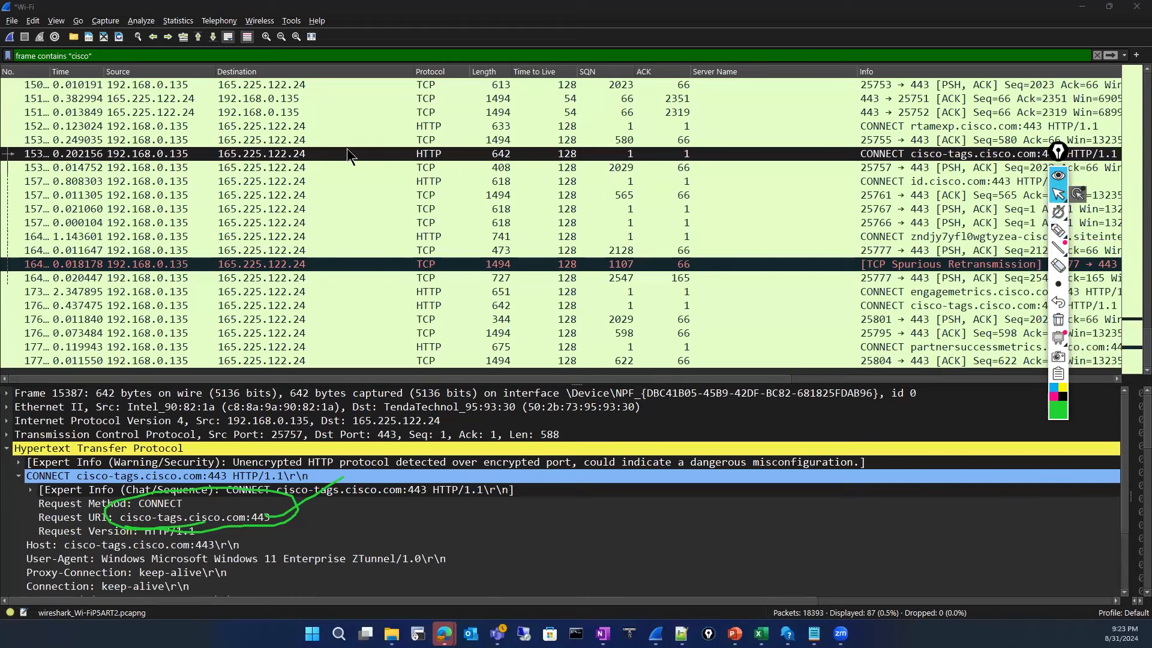
# Step: Filter the capture to the TCP conversation of the cisco-tags.cisco.com CONNECT request and review its packets
pyautogui.rightClick(318, 155)
pyautogui.moveTo(366, 288)
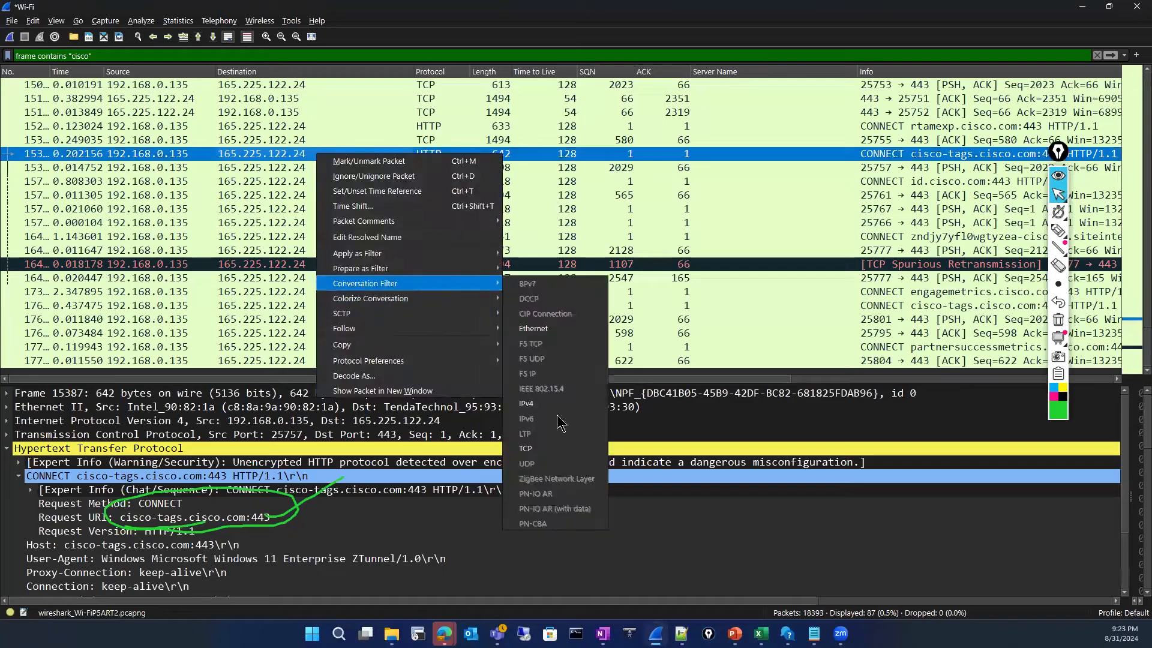
pyautogui.click(528, 453)
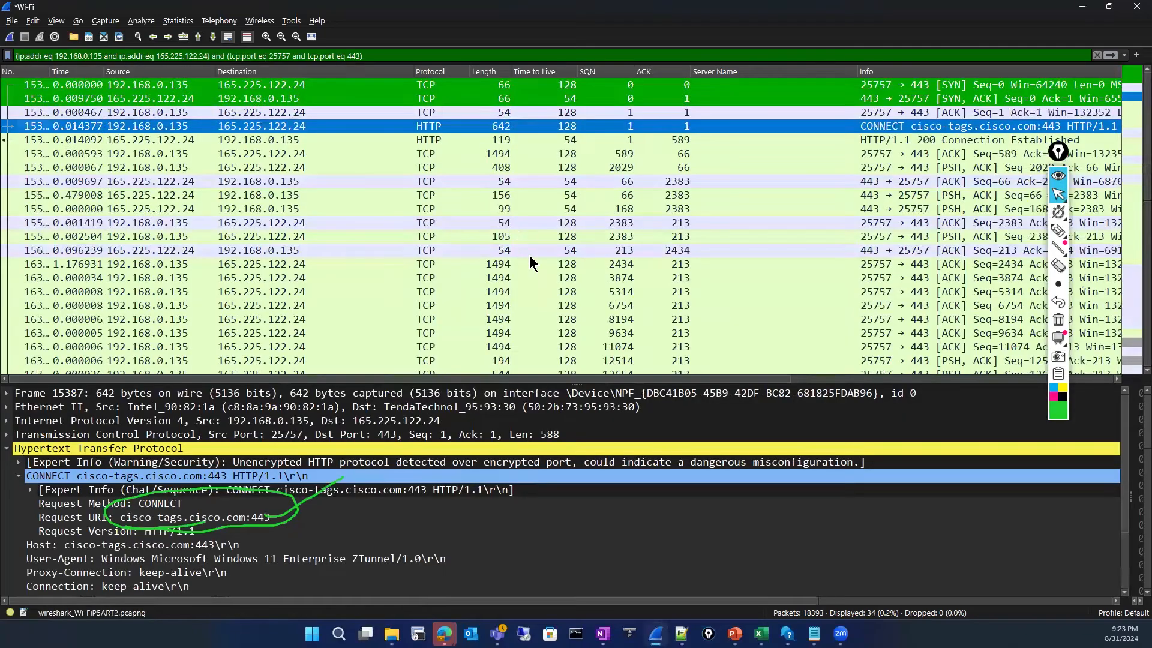
pyautogui.scroll(-5, 469, 270)
pyautogui.scroll(5, 425, 242)
# Step: Replace the conversation filter on the Wi-Fi capture with the display filter tls
pyautogui.click(384, 55)
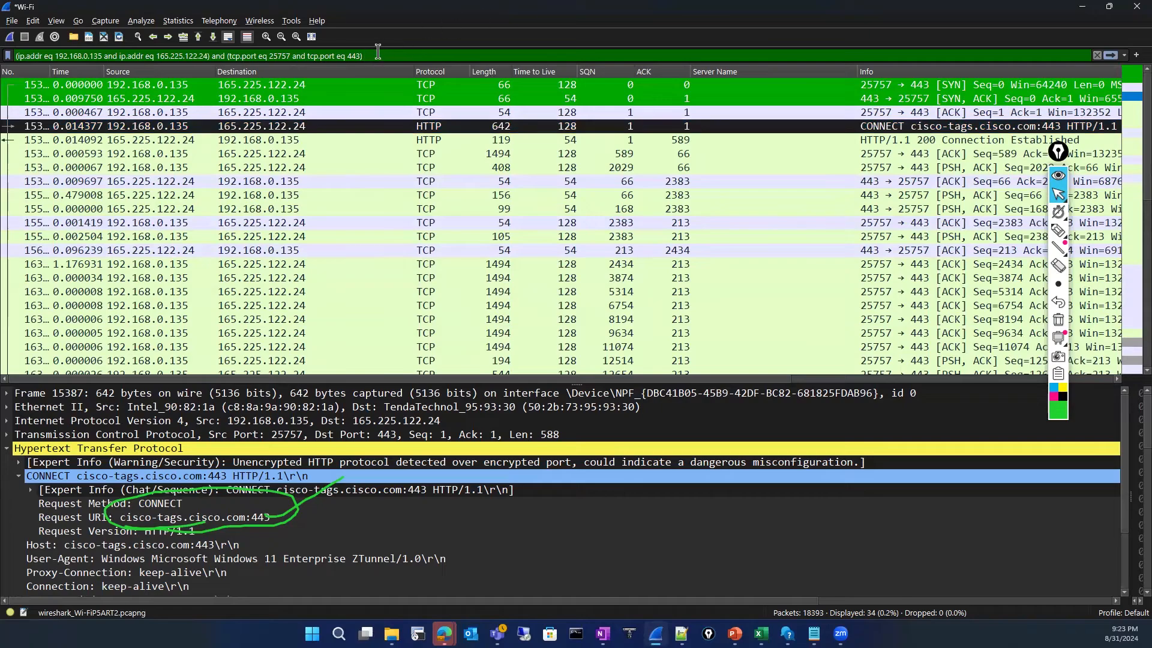
pyautogui.tripleClick(15, 56)
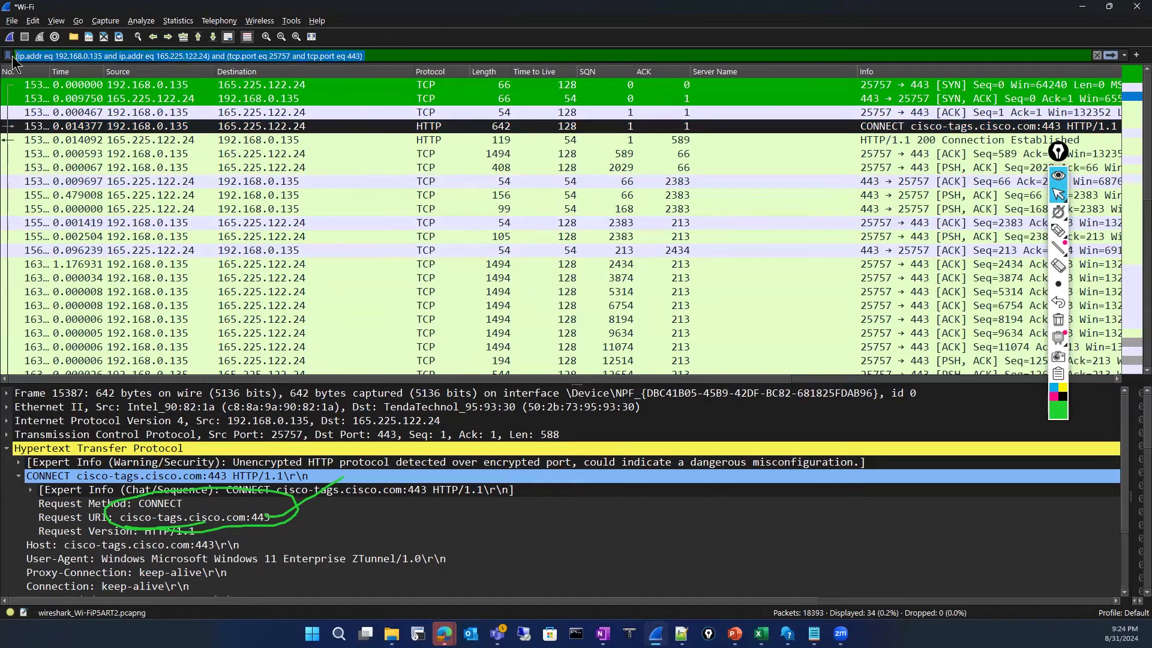
pyautogui.write('tls')
pyautogui.press('Return')
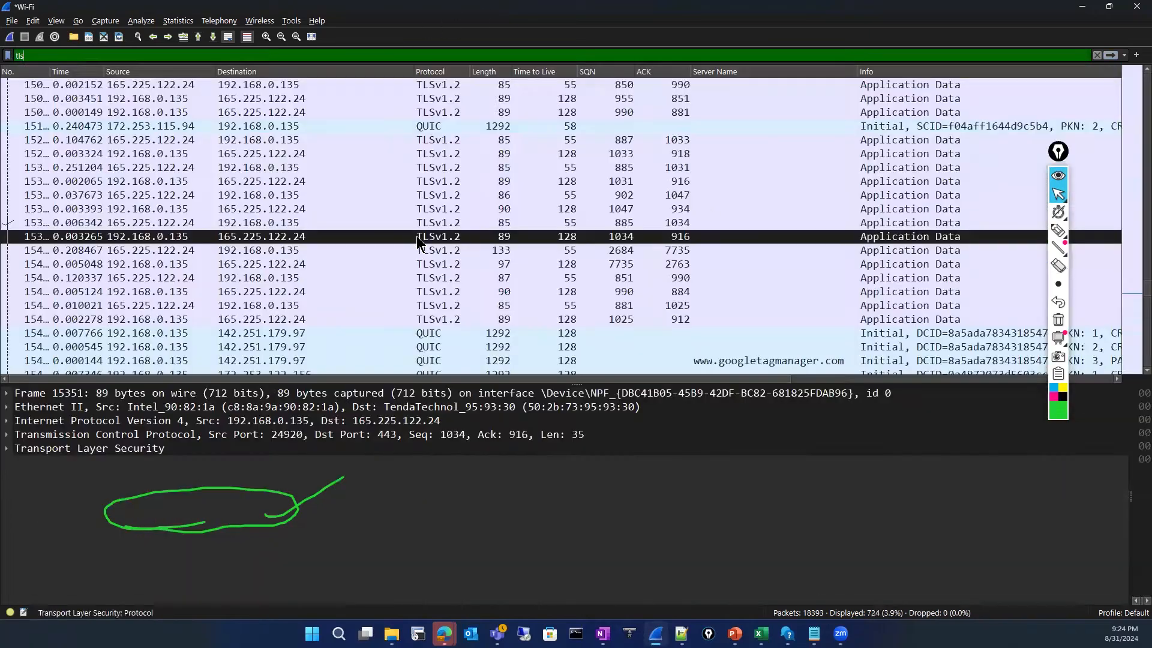
# Step: Inspect the Transport Layer Security record of the TLSv1.2 Application Data packet in frame 10231
pyautogui.scroll(20, 418, 228)
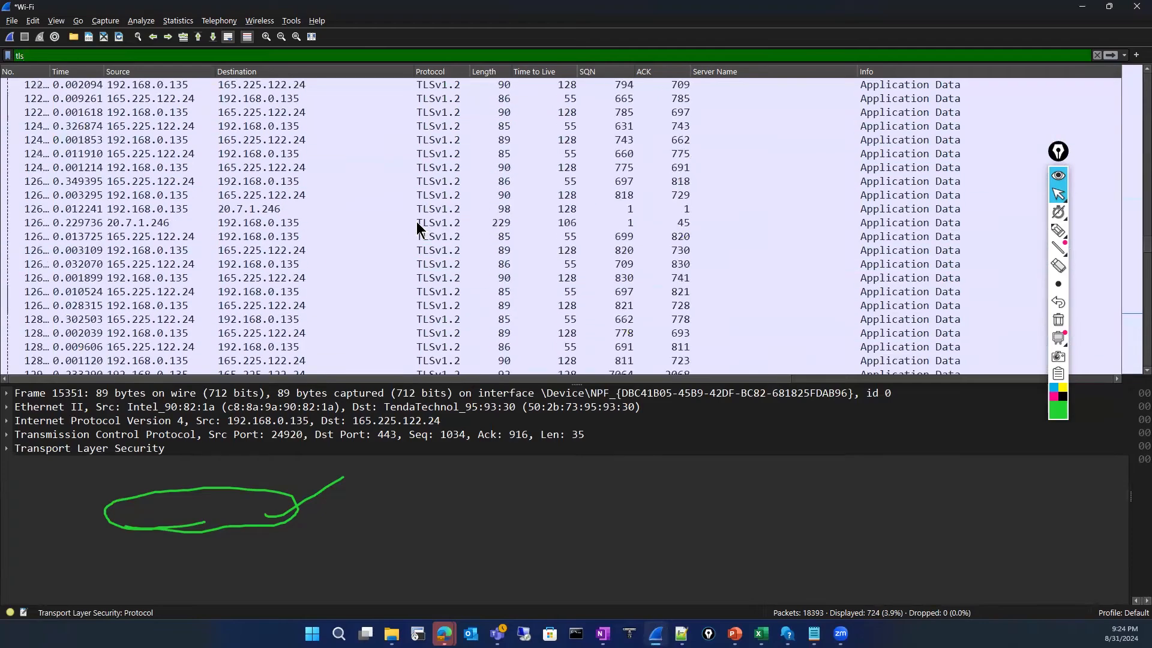
pyautogui.scroll(15, 416, 221)
pyautogui.click(300, 140)
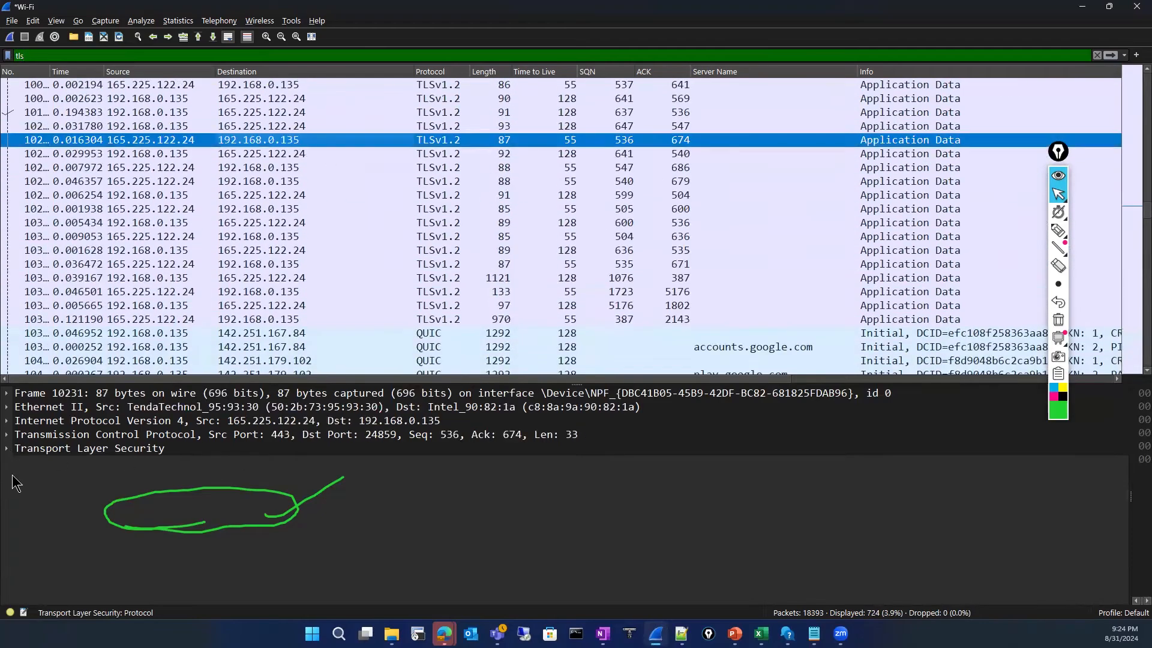
pyautogui.click(7, 448)
pyautogui.click(19, 462)
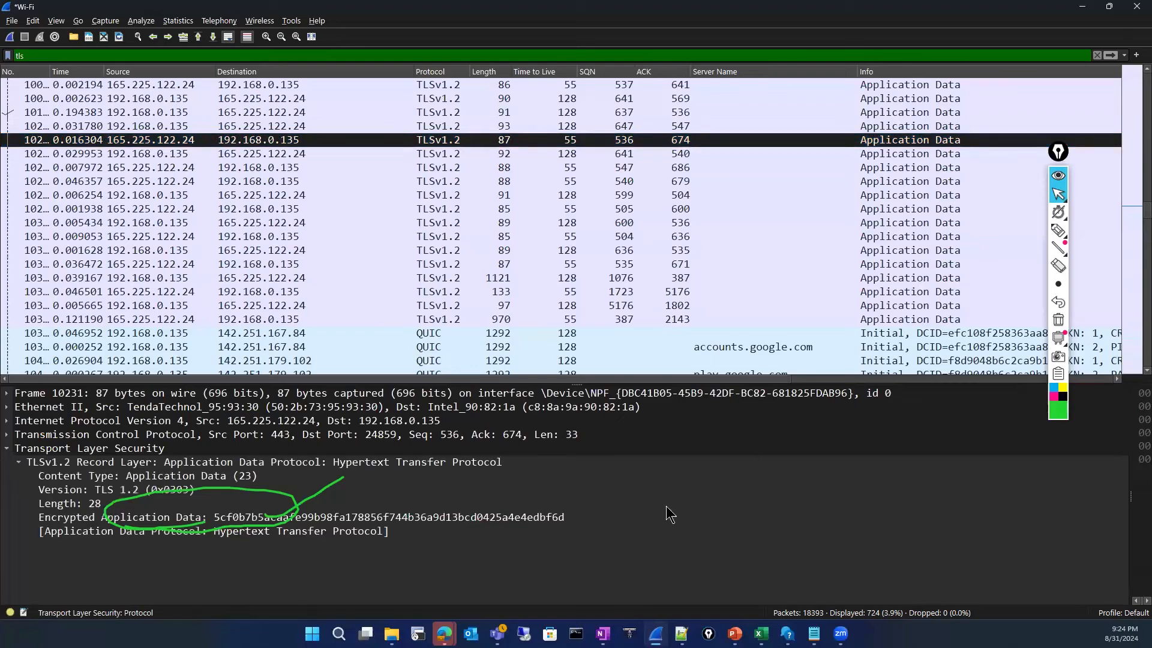
# Step: Clear the old marking, circle the Encrypted Application Data with an arrow beside it, and erase the annotation again
pyautogui.click(1058, 319)
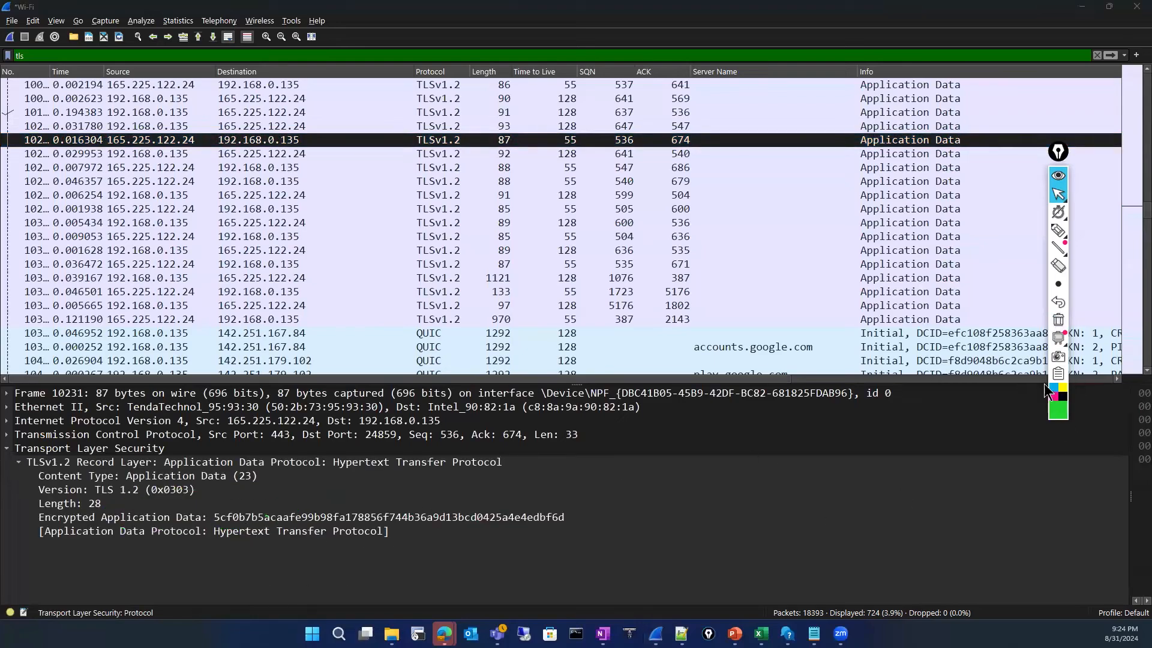
pyautogui.click(1058, 231)
pyautogui.moveTo(441, 536); pyautogui.dragTo(327, 534)
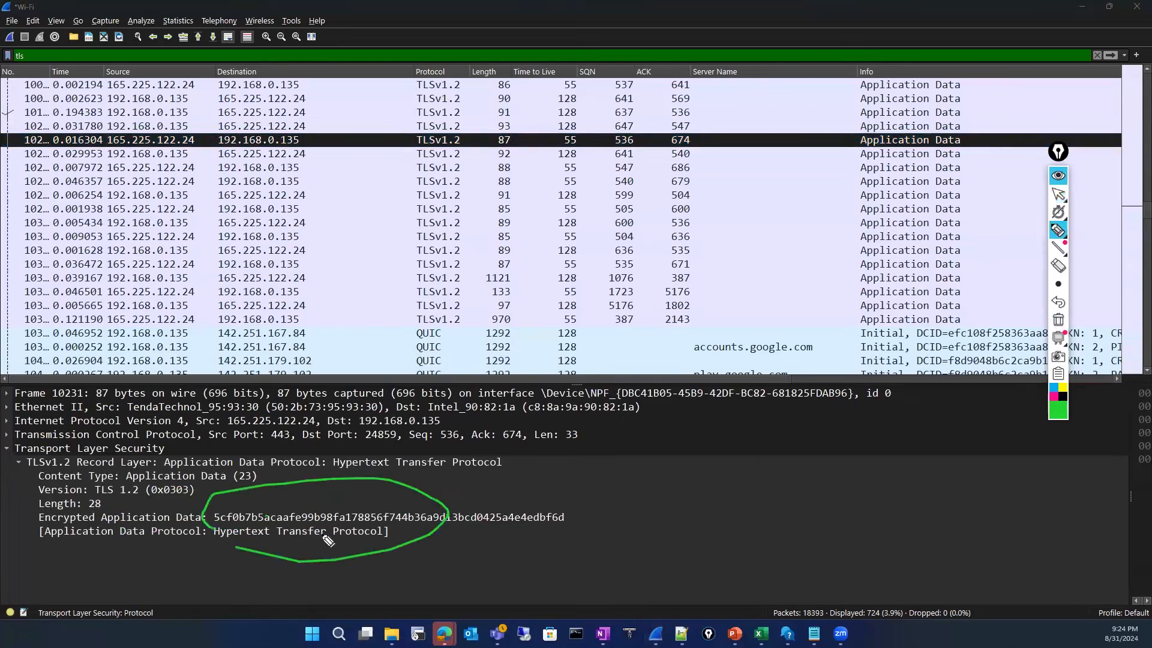
pyautogui.moveTo(433, 527)
pyautogui.mouseDown()
pyautogui.moveTo(590, 508)
pyautogui.moveTo(585, 546)
pyautogui.mouseUp()
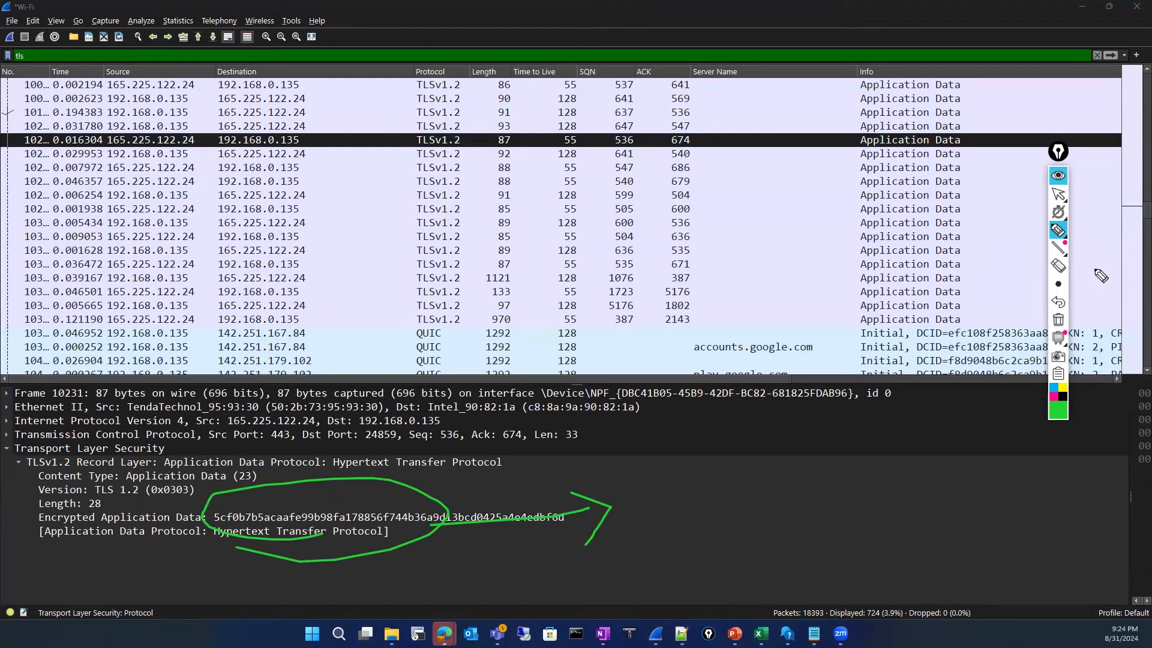
pyautogui.click(1060, 322)
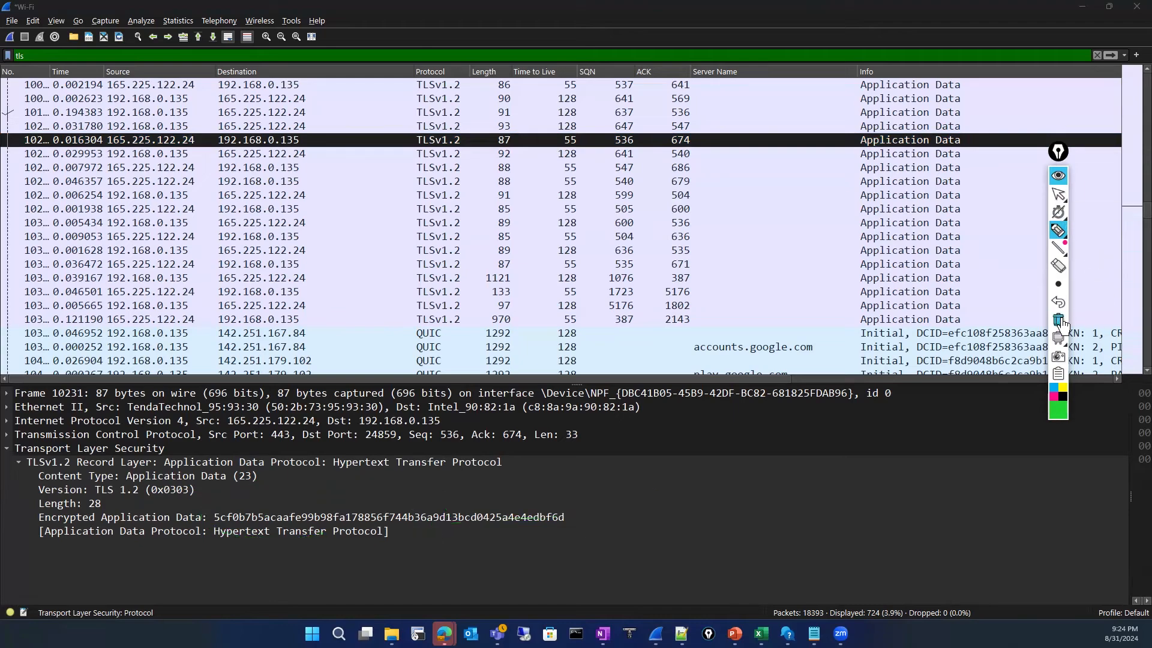
pyautogui.click(1054, 197)
# Step: Switch to the Training Curriculum workbook in Excel and review the Alert Protocol and Common Certificate Errors topics
pyautogui.hotkey('alt', 'Tab')
pyautogui.scroll(-2, 552, 460)
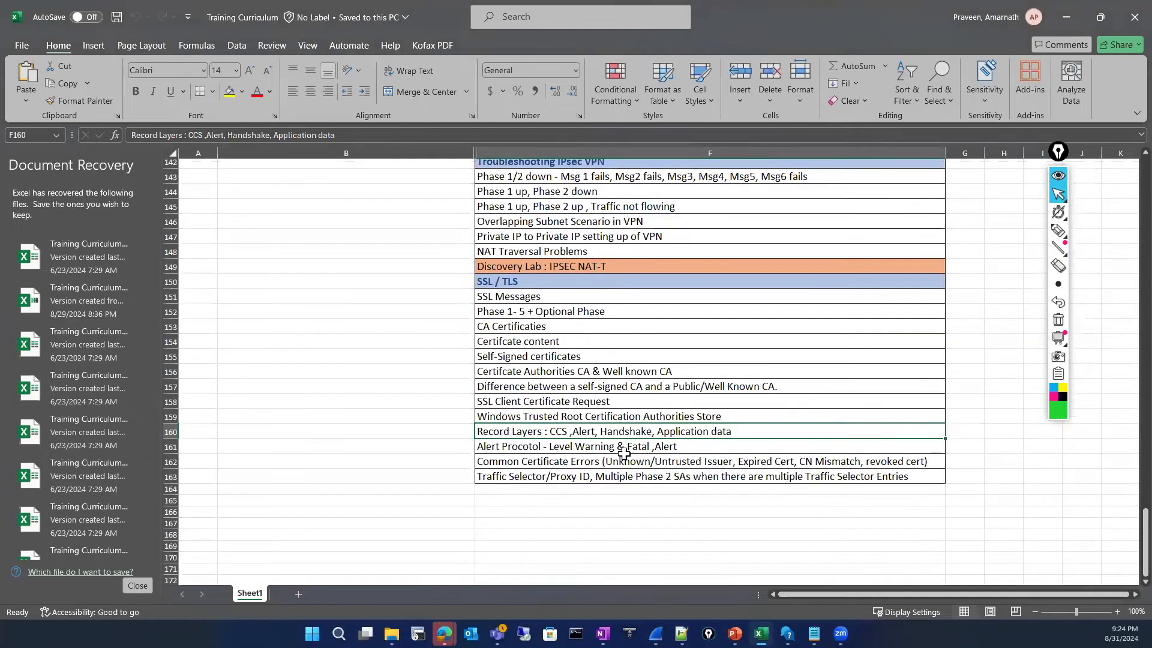
pyautogui.click(630, 447)
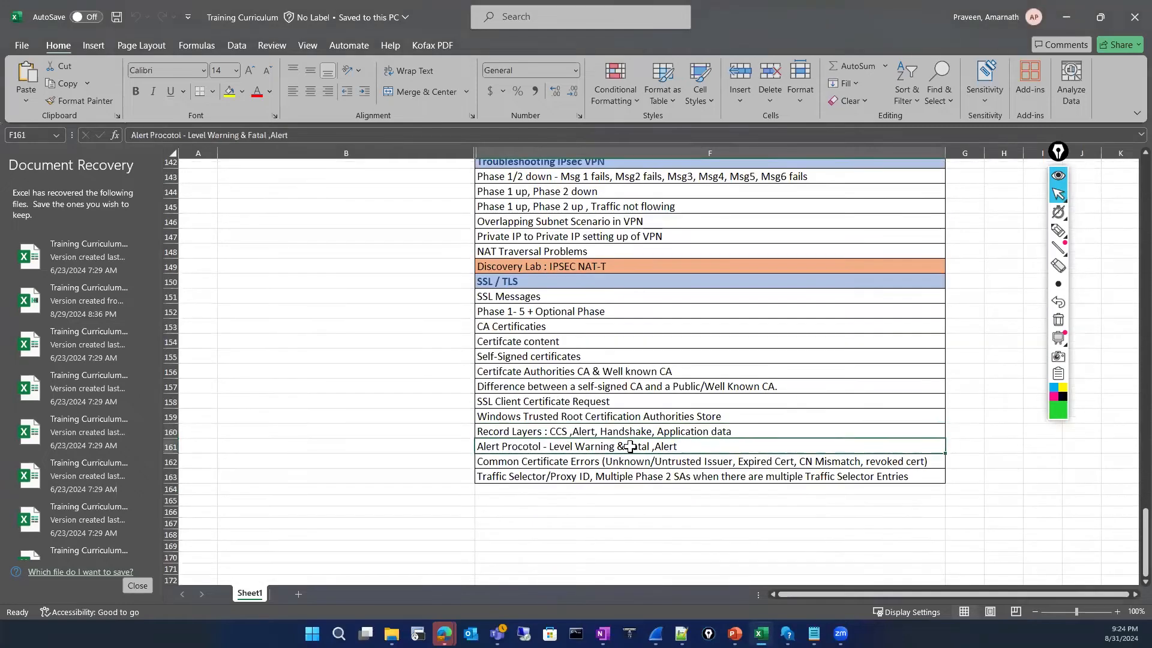
pyautogui.click(697, 463)
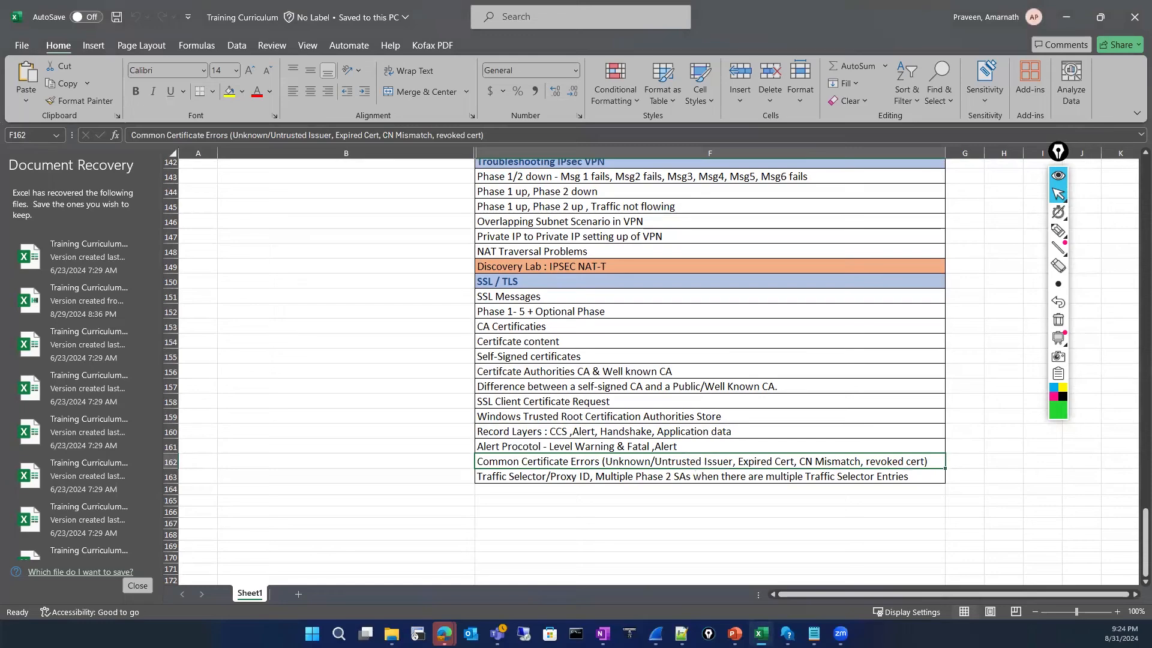
# Step: Switch to the BadCert.pcapng capture in Wireshark, maximize its window, enlarge the packet list and browse the packets
pyautogui.hotkey('alt', 'Tab')
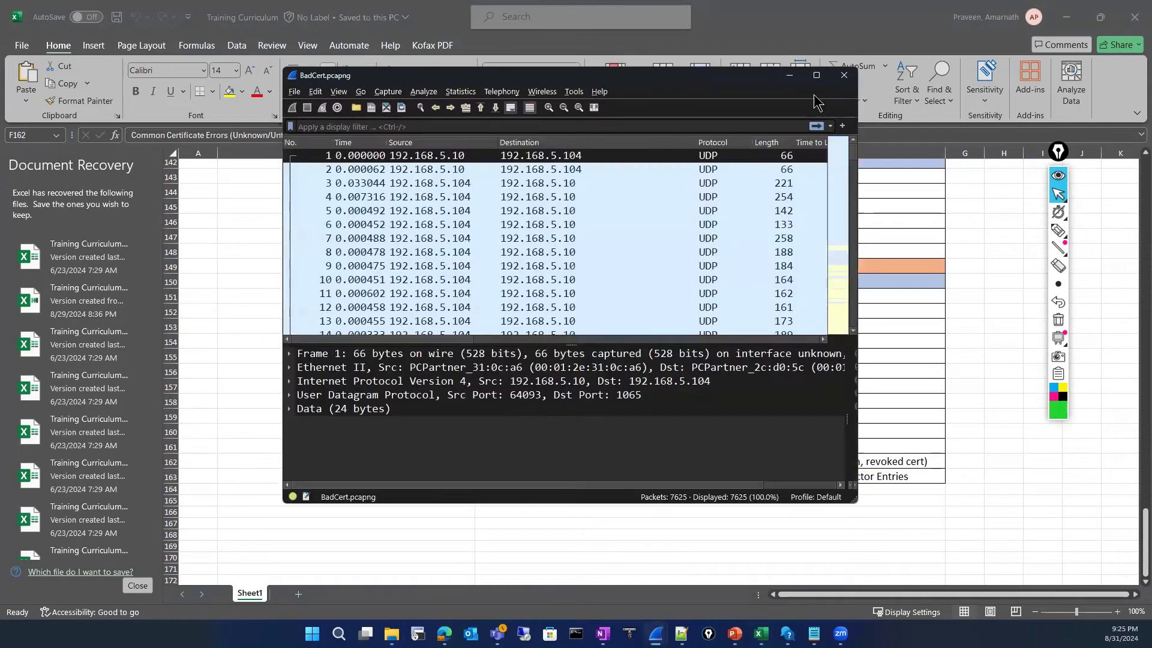
pyautogui.click(816, 75)
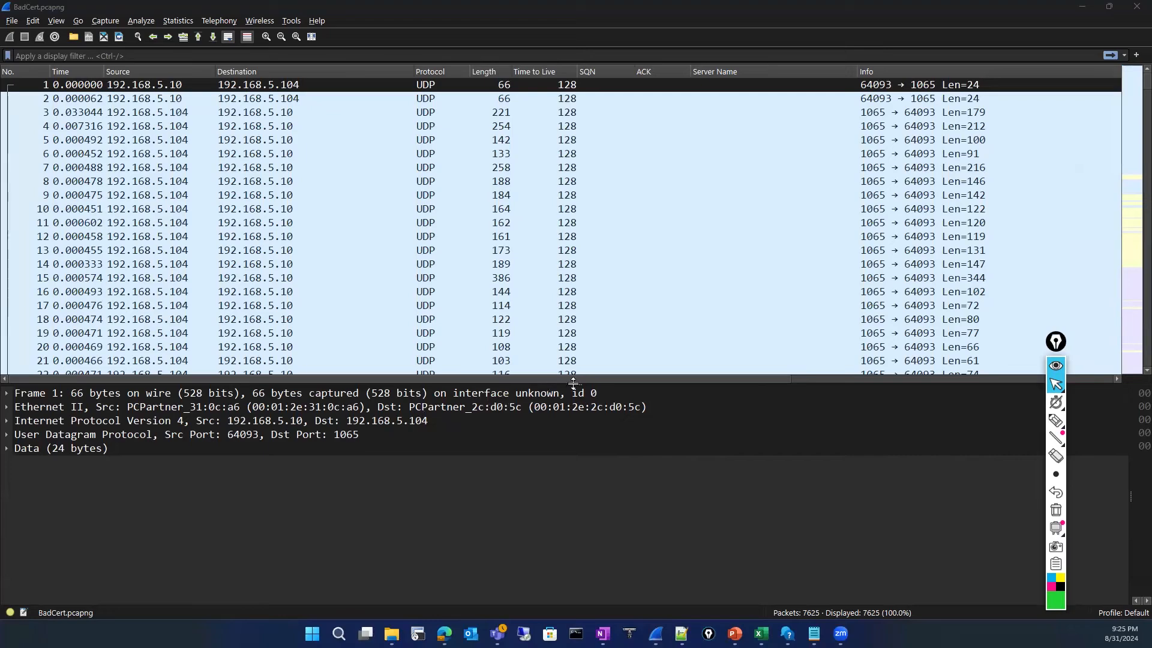
pyautogui.moveTo(573, 383); pyautogui.dragTo(573, 423)
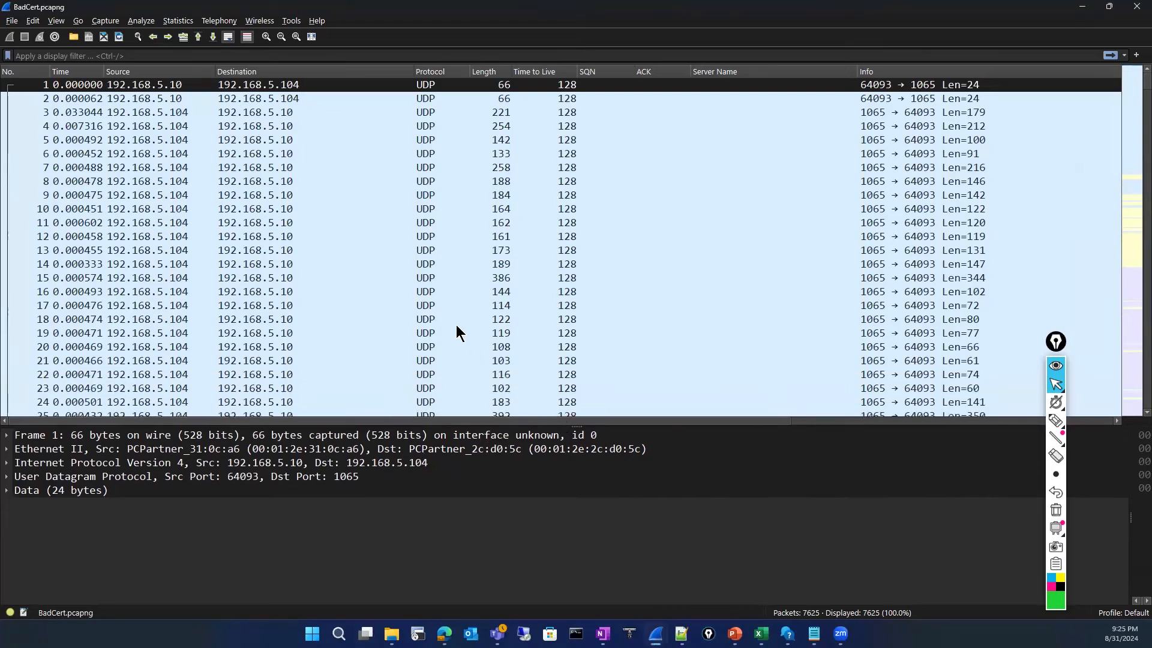
pyautogui.scroll(-6, 458, 360)
pyautogui.scroll(-20, 457, 362)
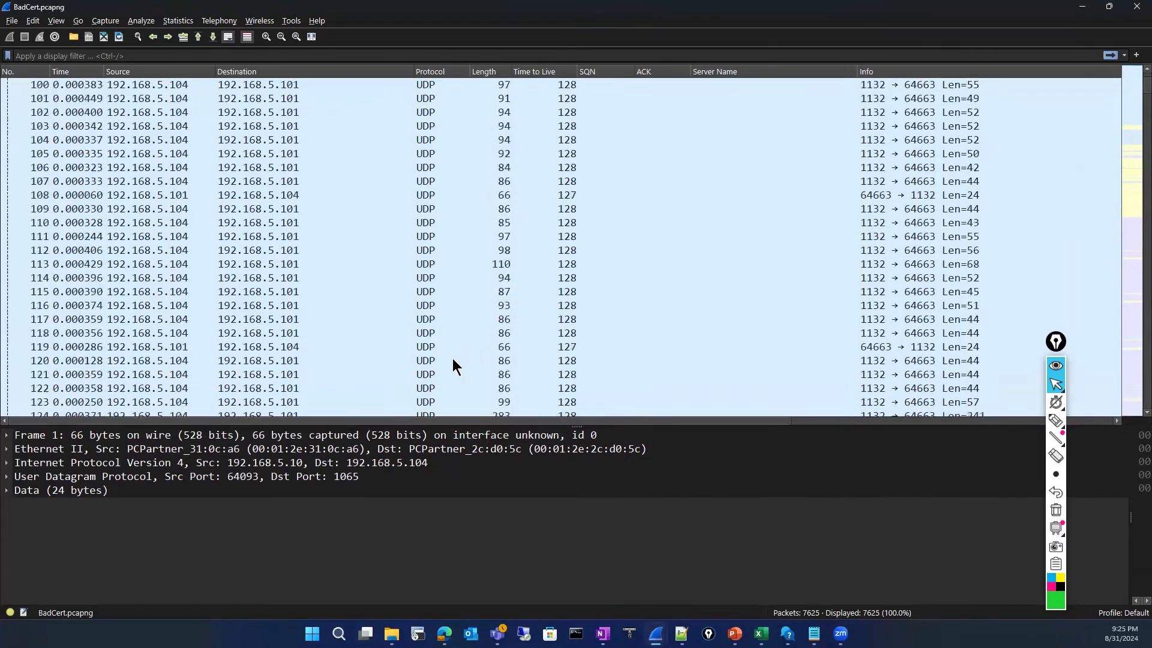
# Step: Apply the display filter tls.handshake.certificates to the BadCert.pcapng capture
pyautogui.click(148, 58)
pyautogui.write('tls')
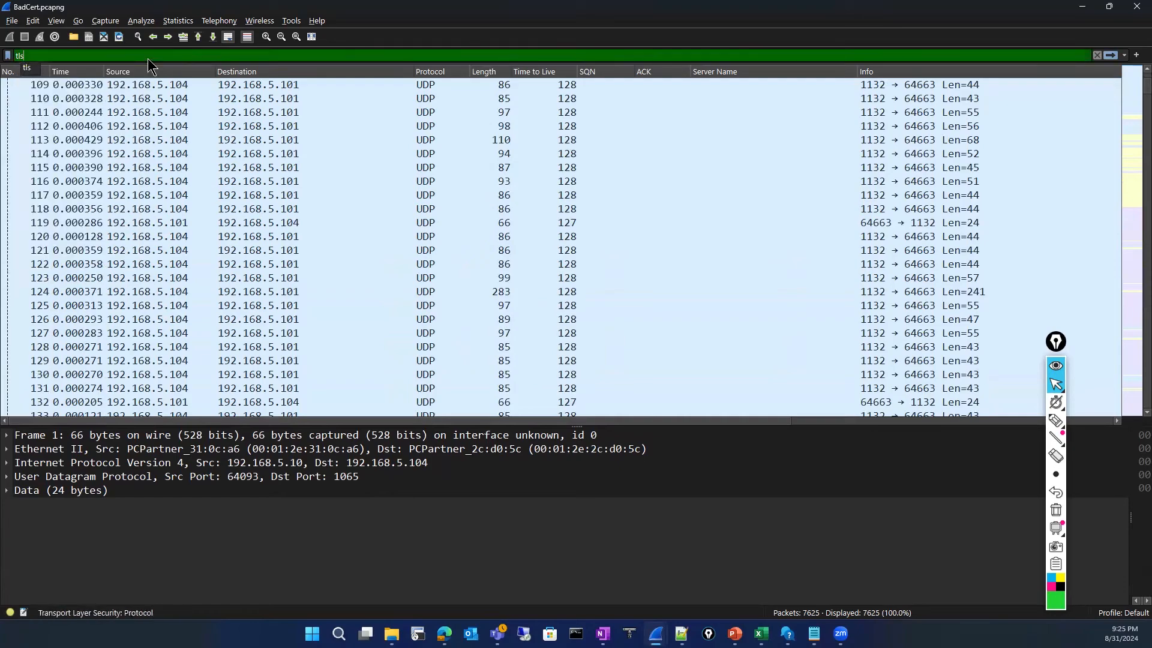
pyautogui.write('.ha')
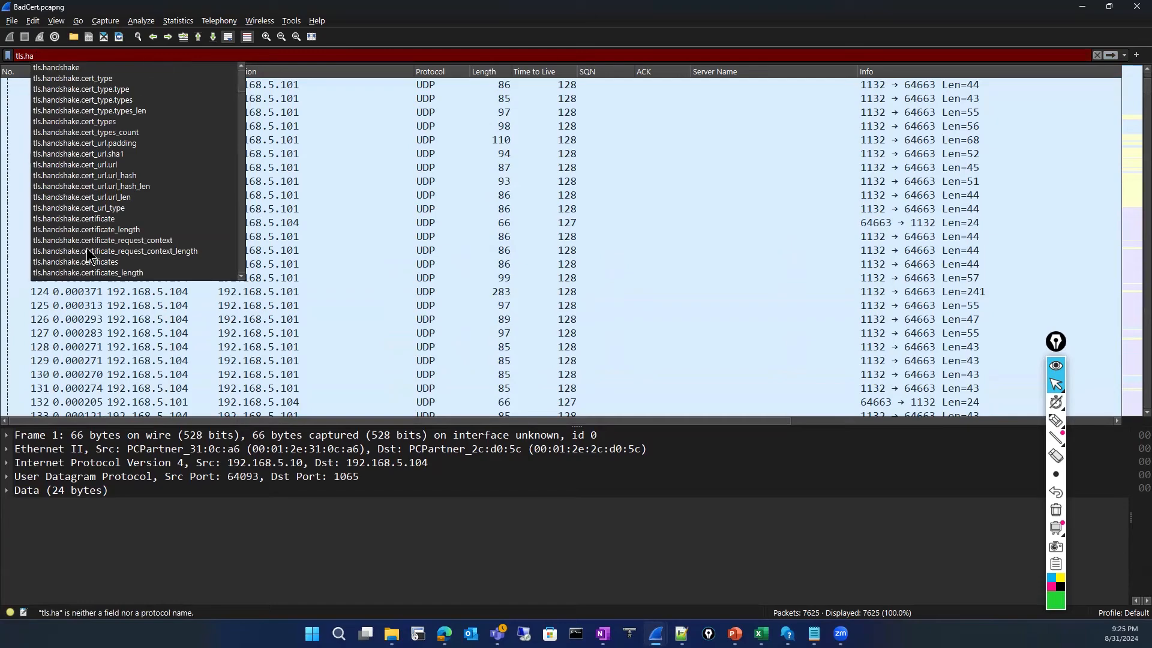
pyautogui.click(88, 218)
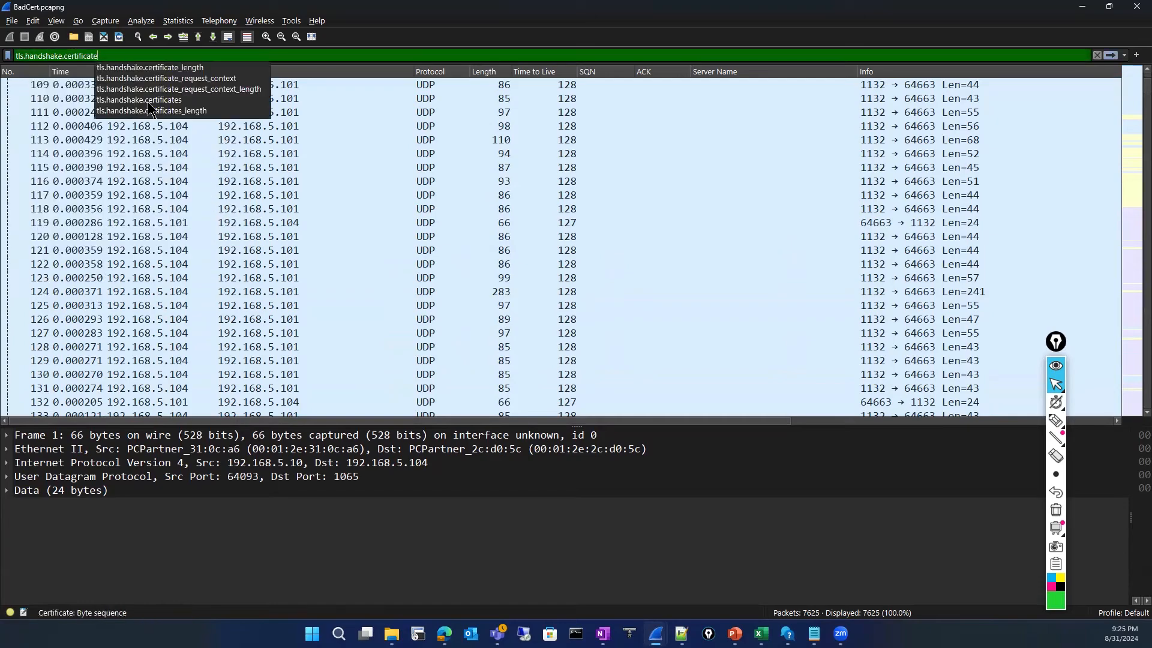
pyautogui.click(148, 102)
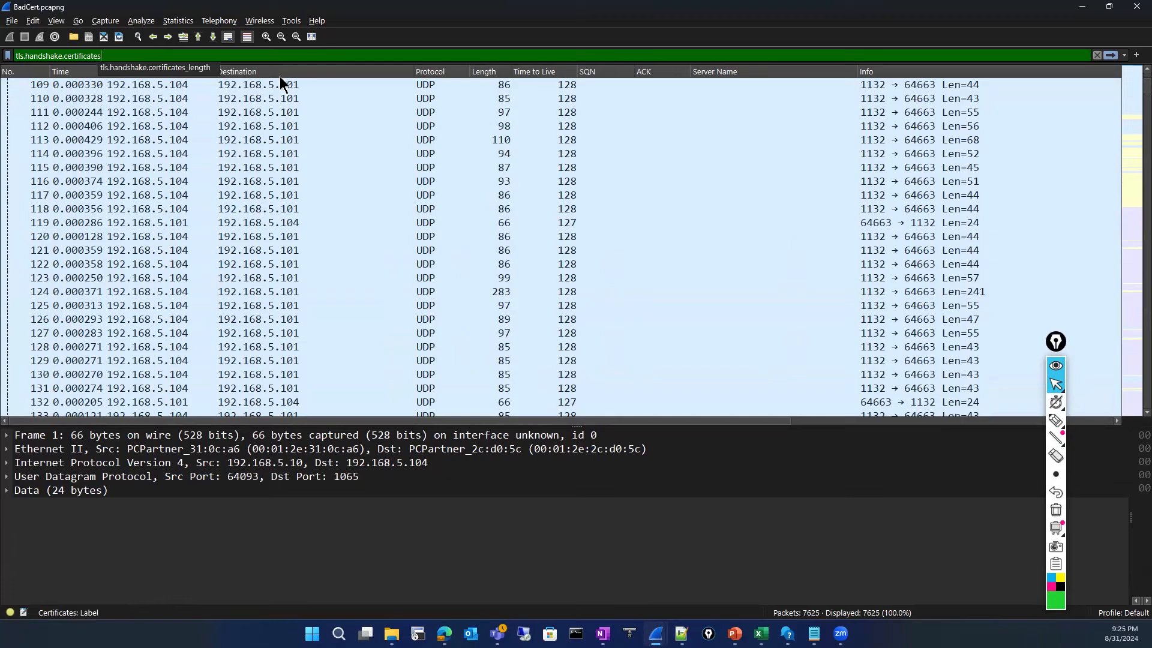
pyautogui.click(284, 53)
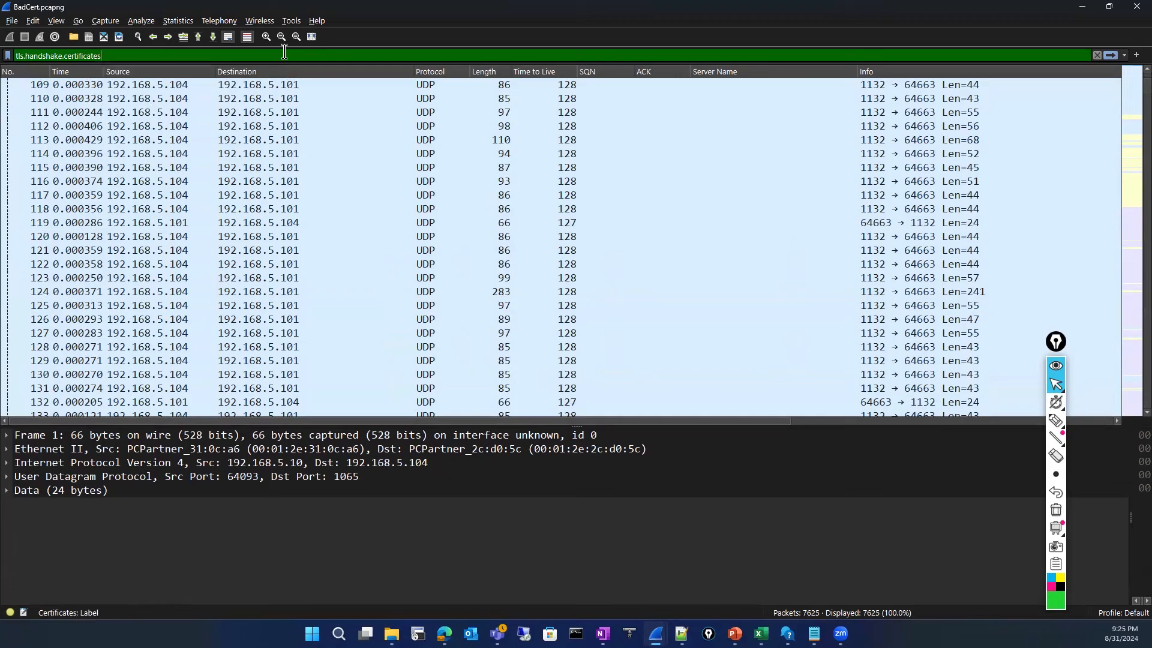
pyautogui.click(1114, 55)
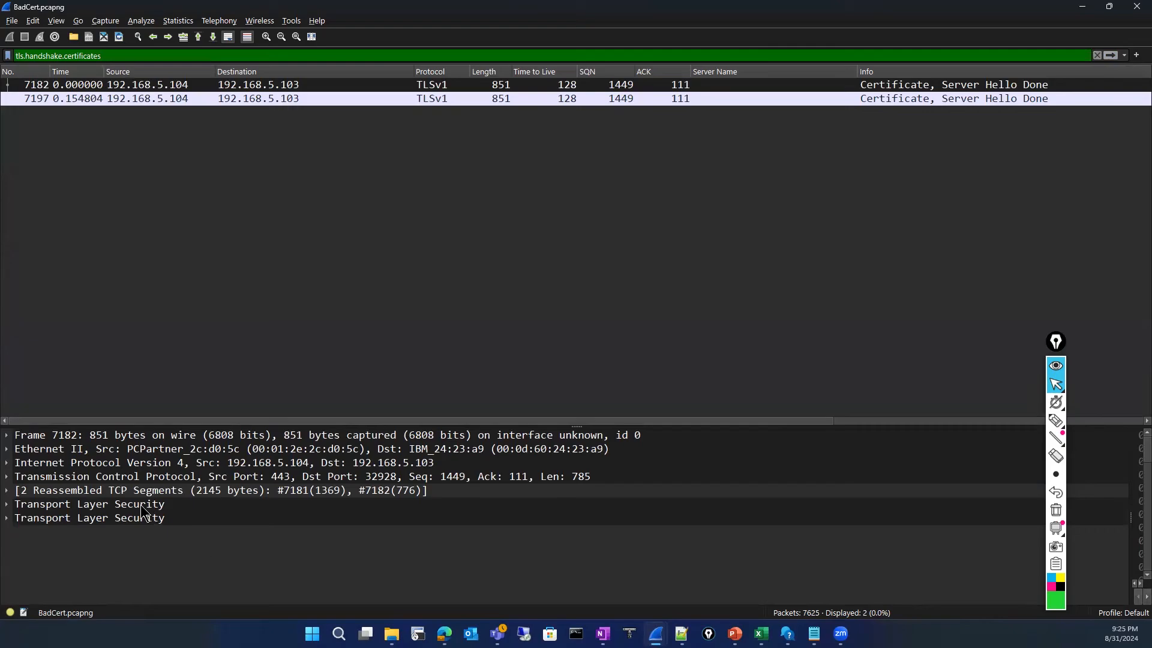
# Step: Expand the TLS Certificate and Server Hello Done records of packet 7182, opening the handshake down to its Certificates list
pyautogui.click(6, 506)
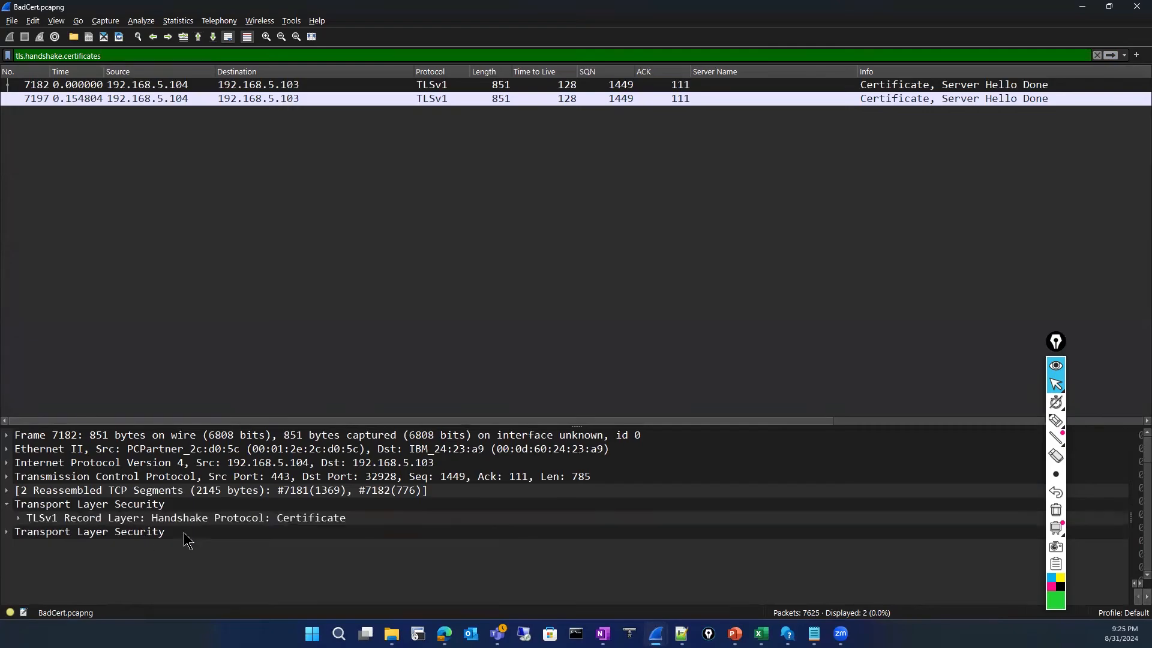
pyautogui.click(7, 532)
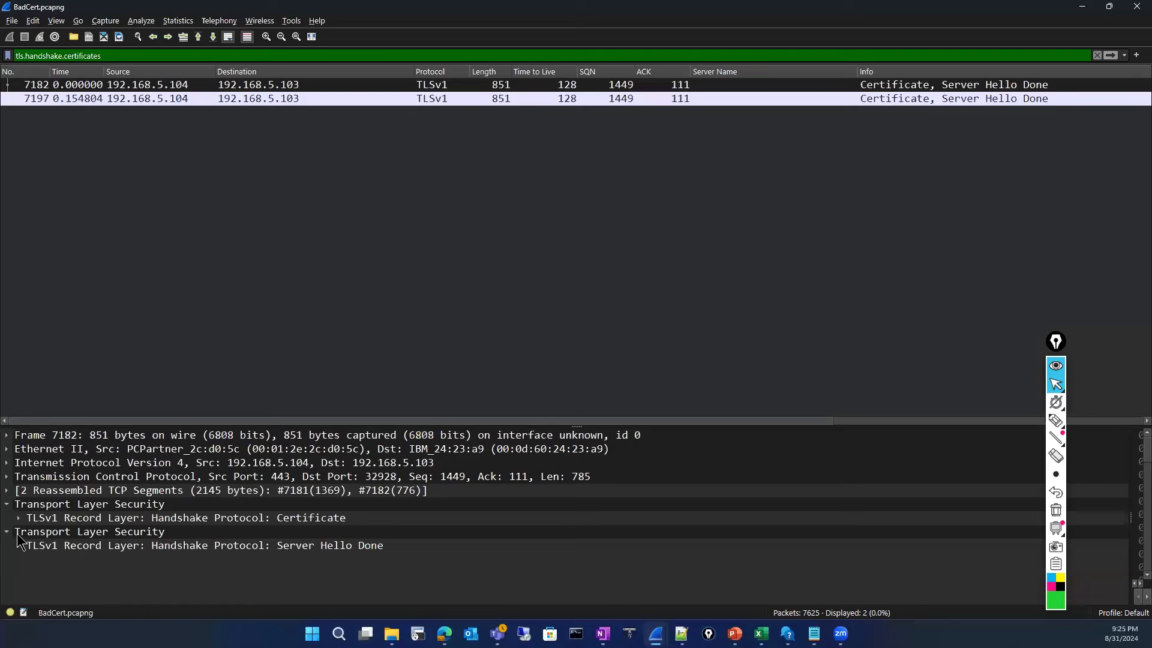
pyautogui.click(20, 519)
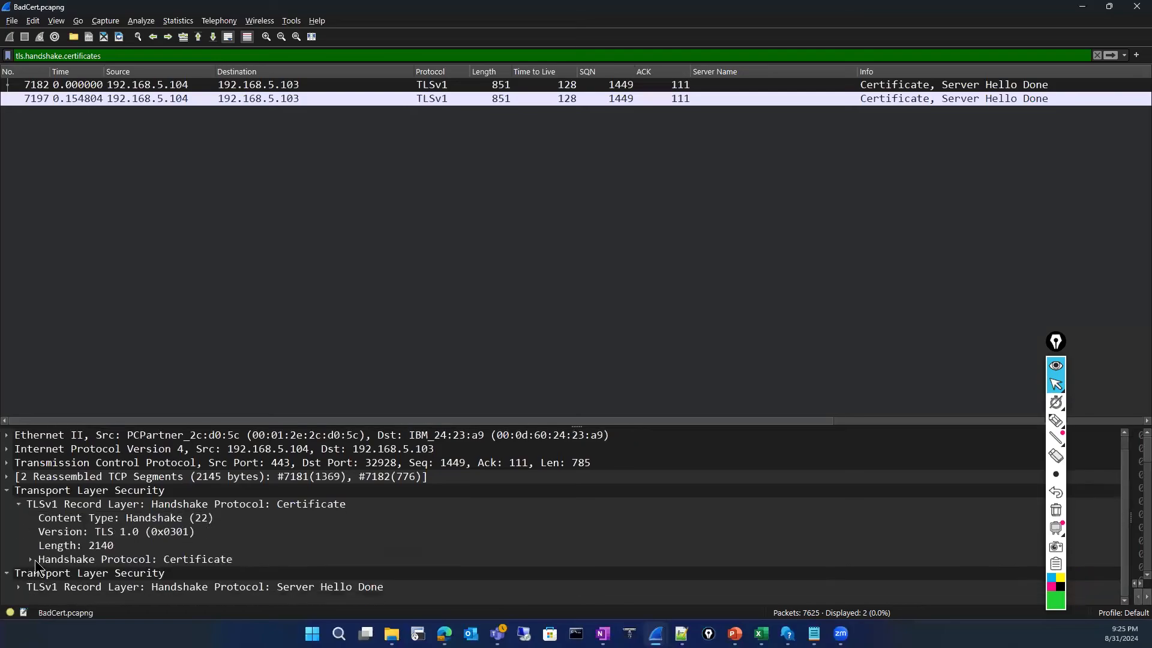
pyautogui.click(33, 560)
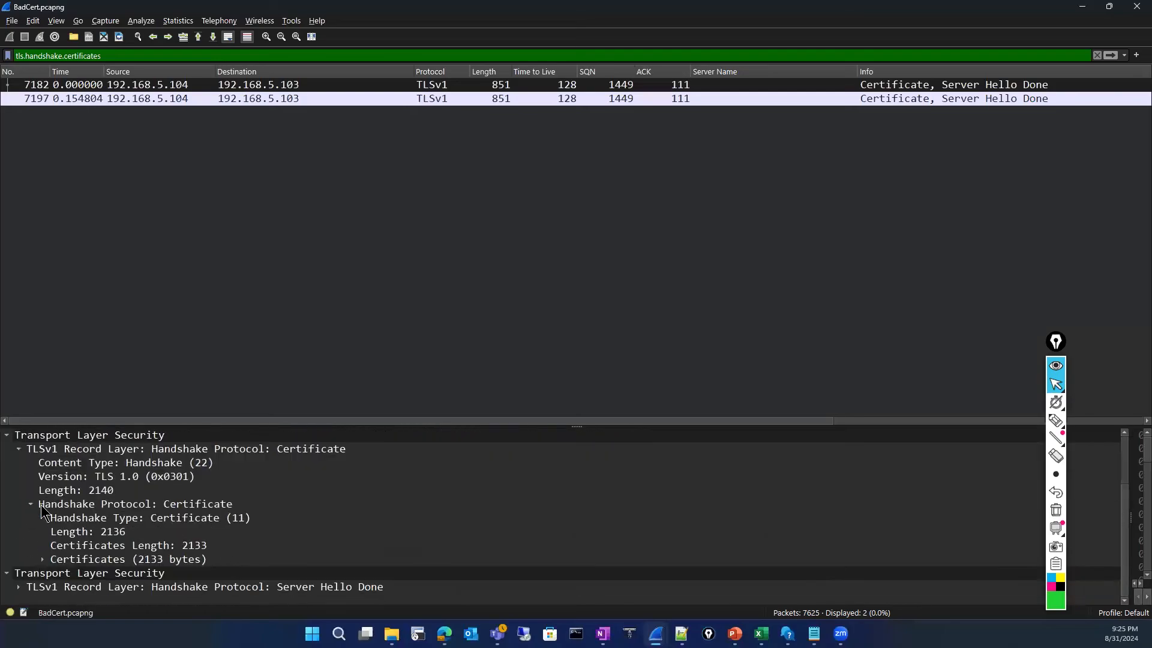
pyautogui.click(55, 520)
pyautogui.click(44, 560)
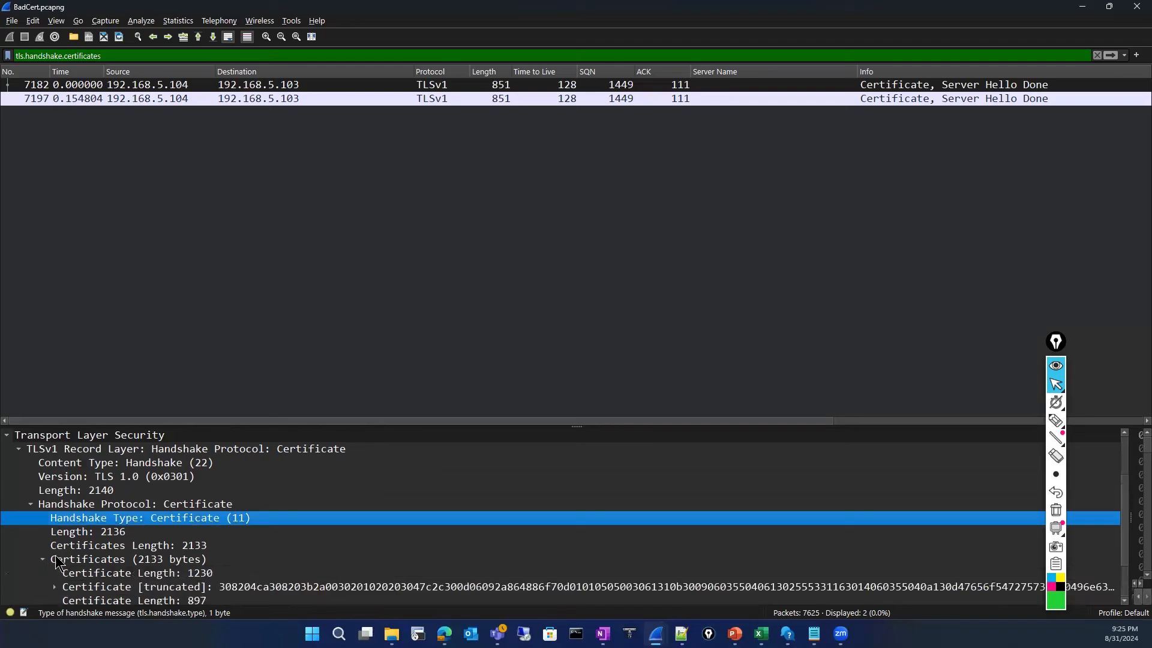
# Step: Expand both certificates in the Certificates list and open the signedCertificate fields of the 897-byte certificate
pyautogui.click(55, 558)
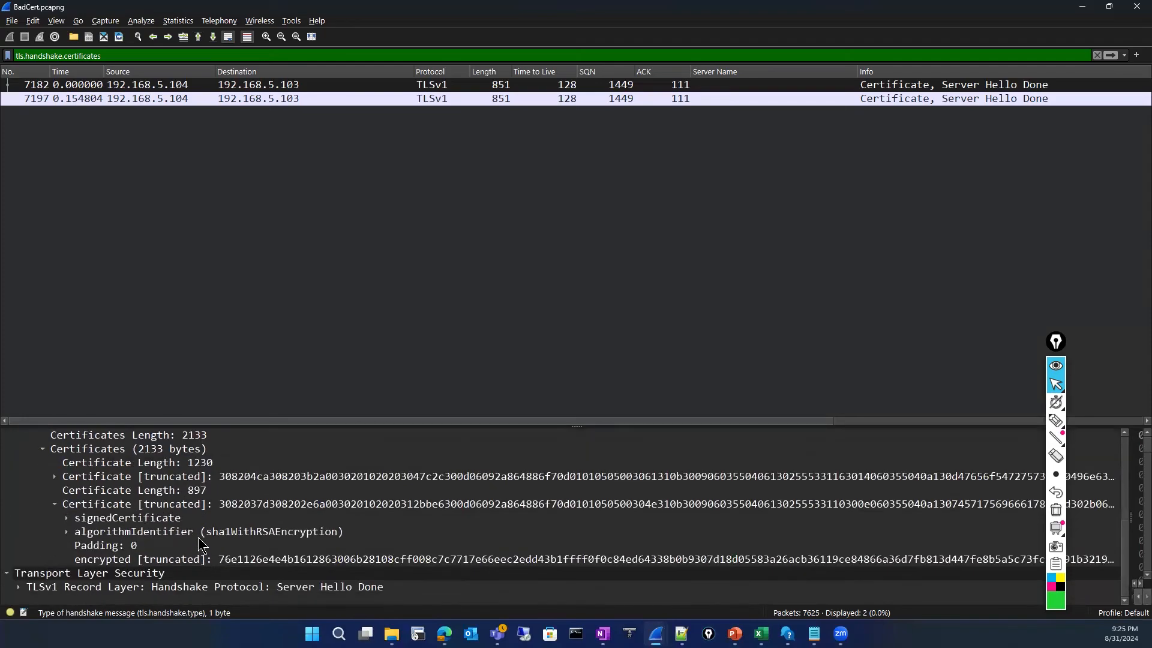
pyautogui.click(67, 518)
pyautogui.click(60, 499)
pyautogui.click(55, 477)
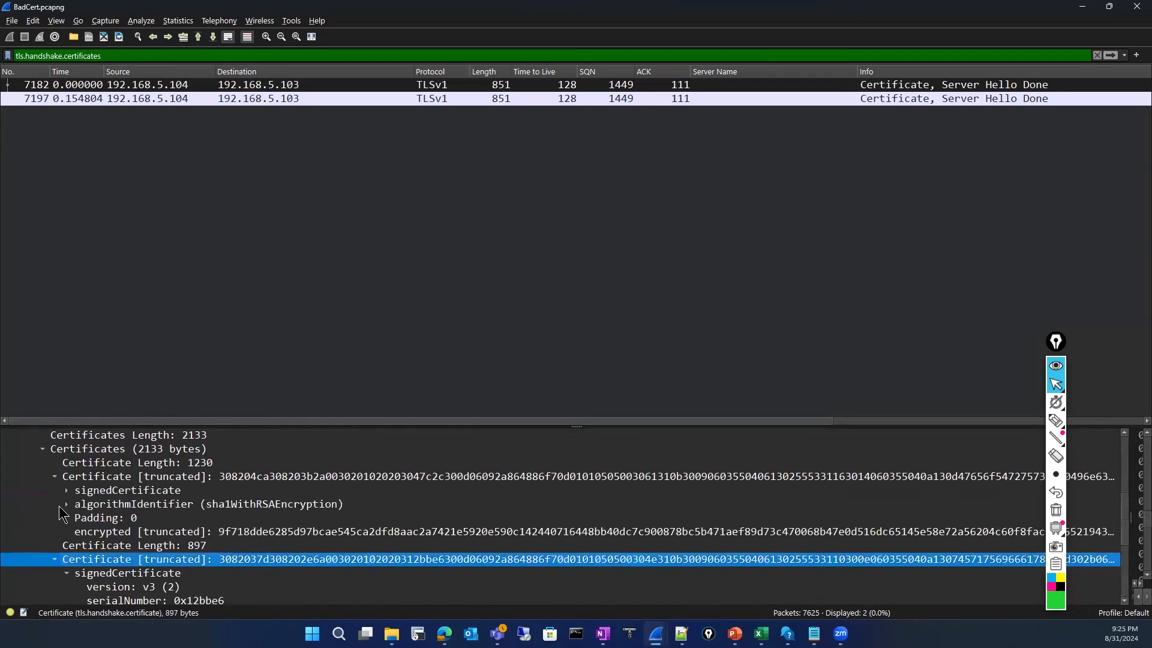
# Step: Examine packet 7182's certificate details and Server Hello Done record, collapsing the second Transport Layer Security section
pyautogui.scroll(5, 57, 517)
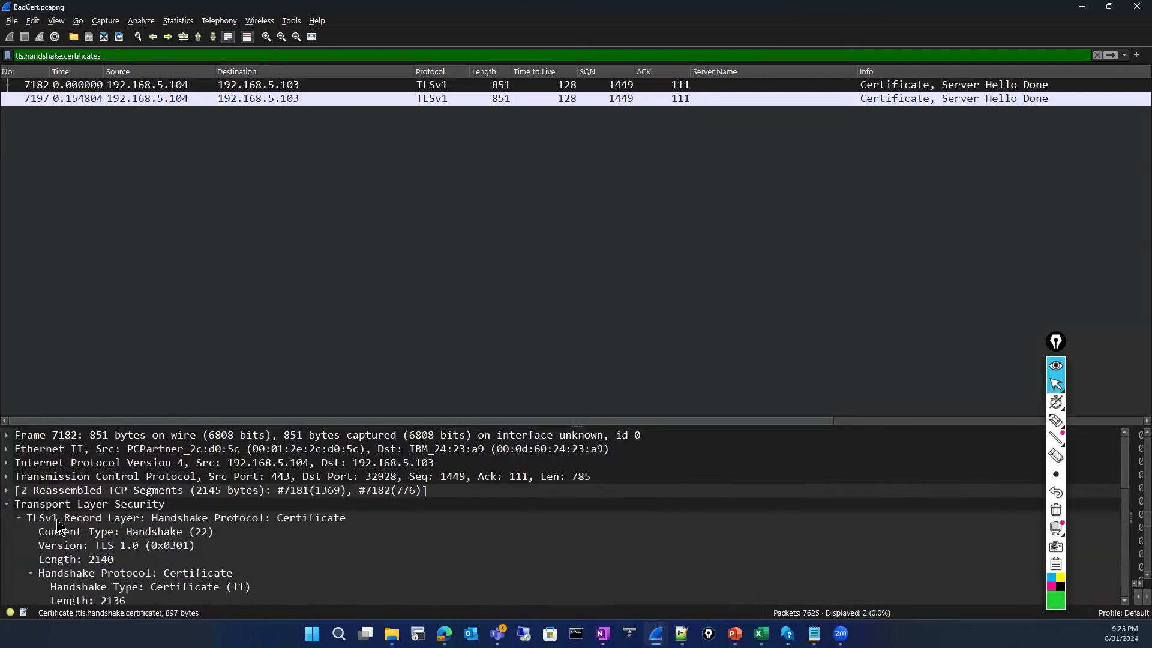
pyautogui.scroll(-12, 56, 520)
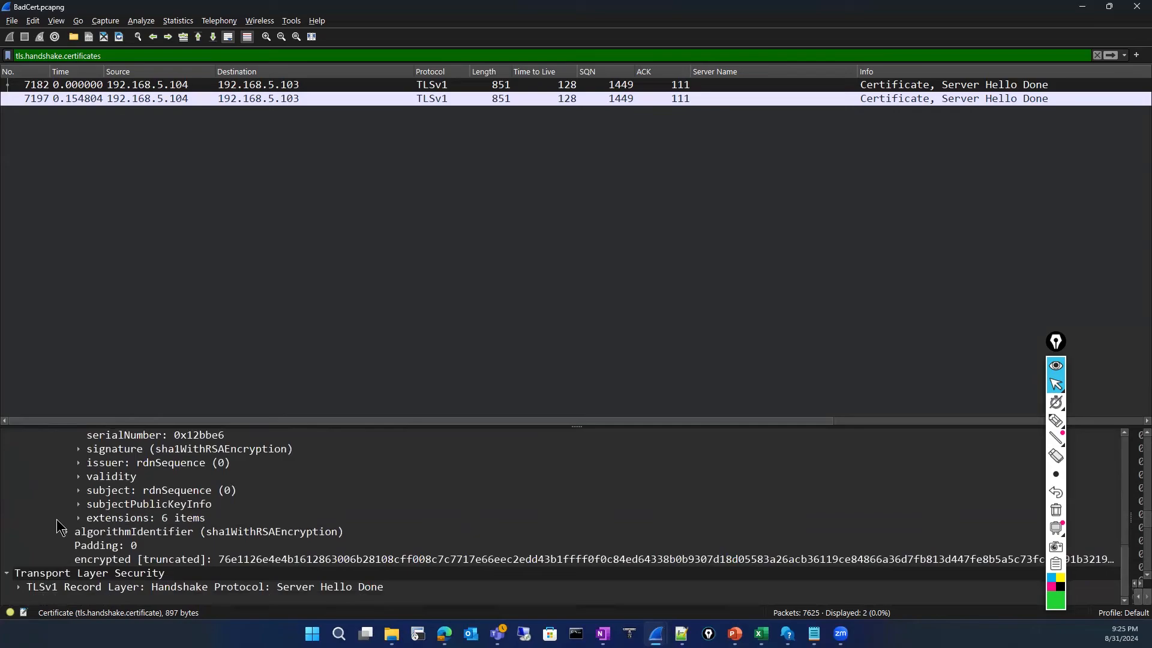
pyautogui.click(19, 587)
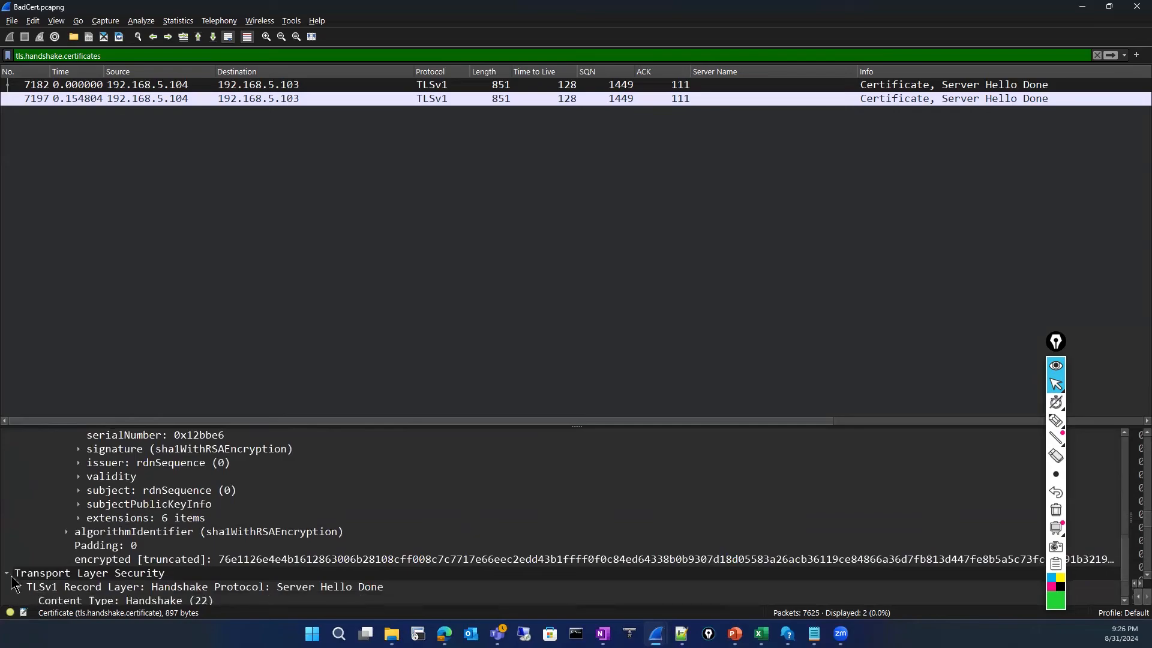
pyautogui.click(6, 573)
pyautogui.scroll(6, 186, 557)
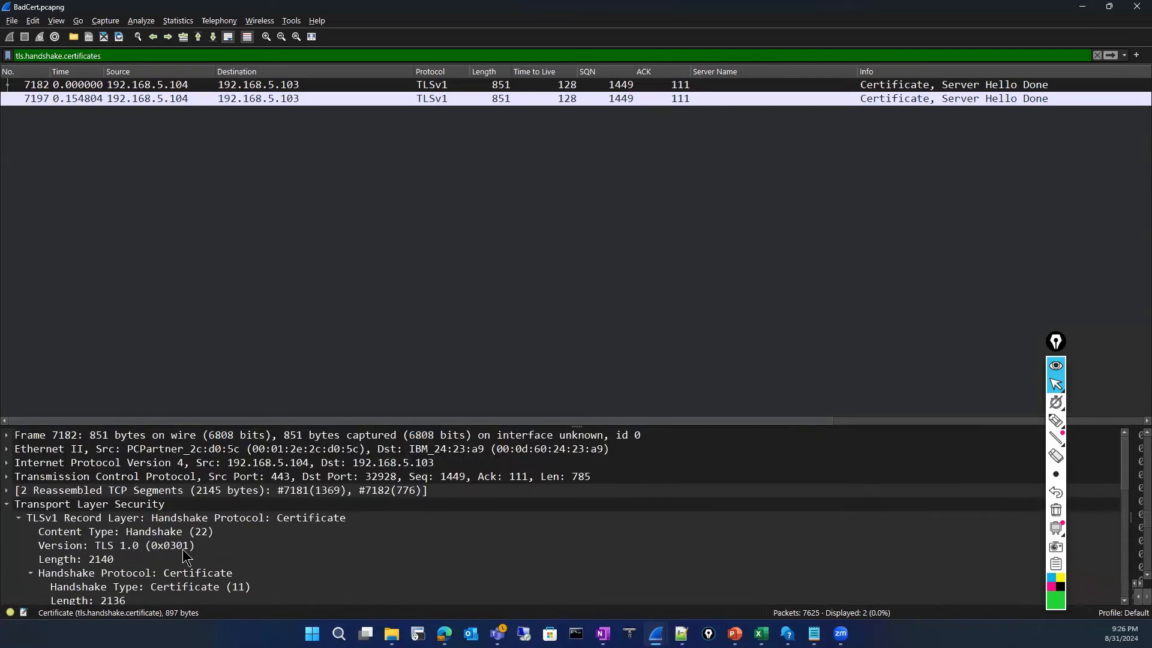
pyautogui.scroll(-6, 191, 552)
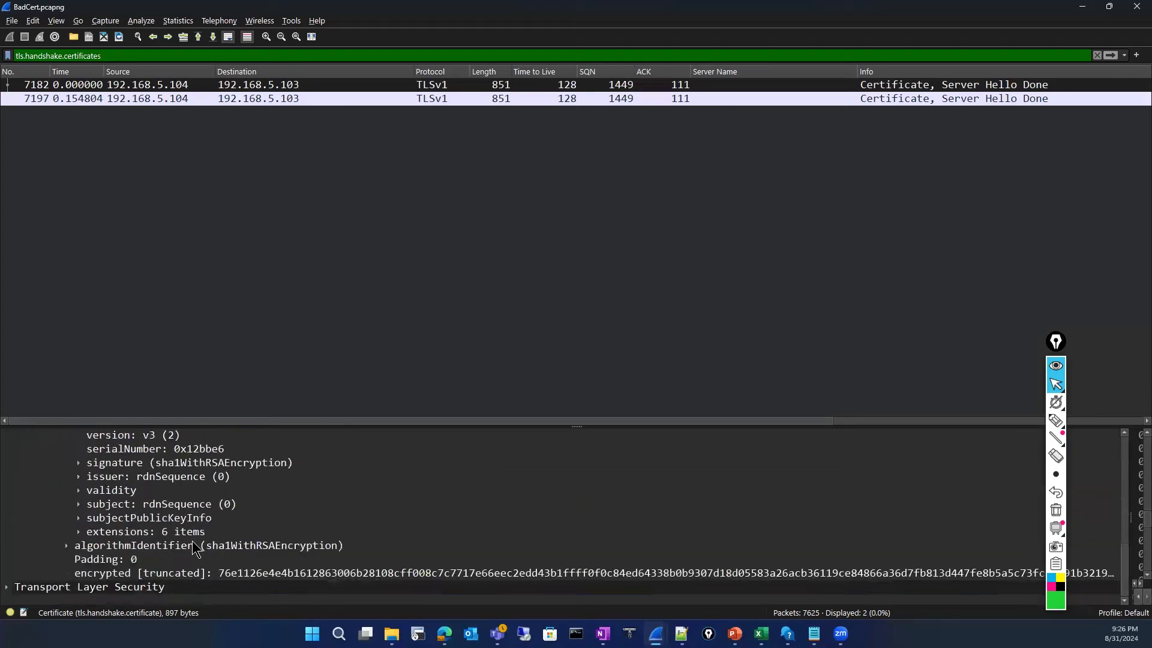
pyautogui.scroll(7, 198, 549)
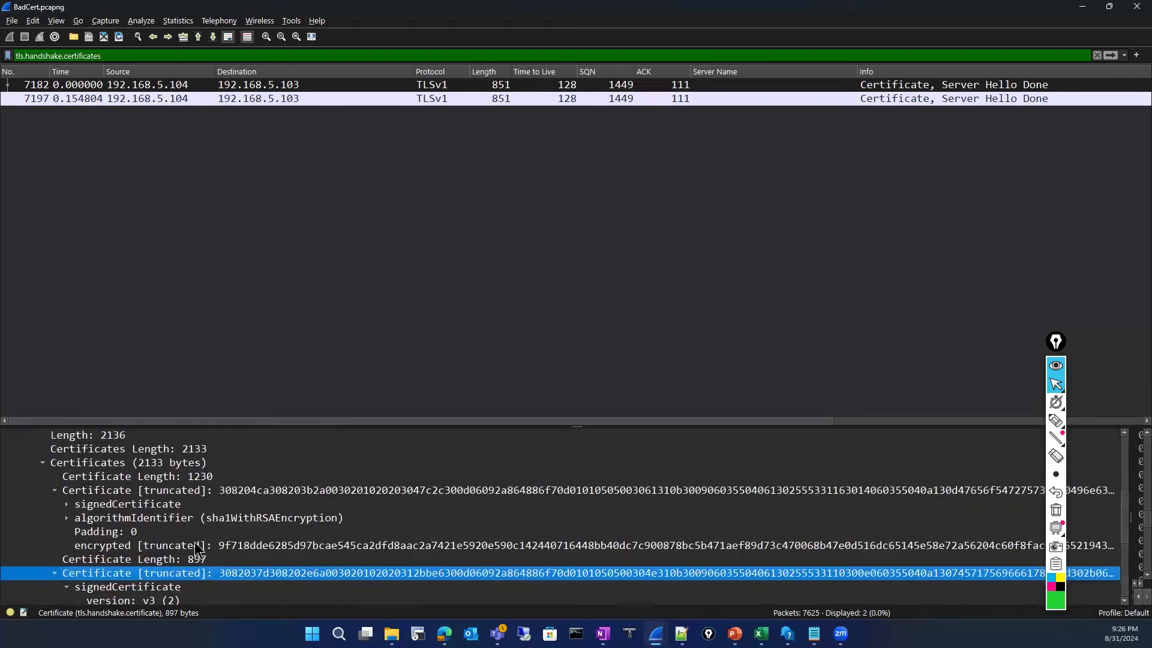
pyautogui.scroll(1, 198, 549)
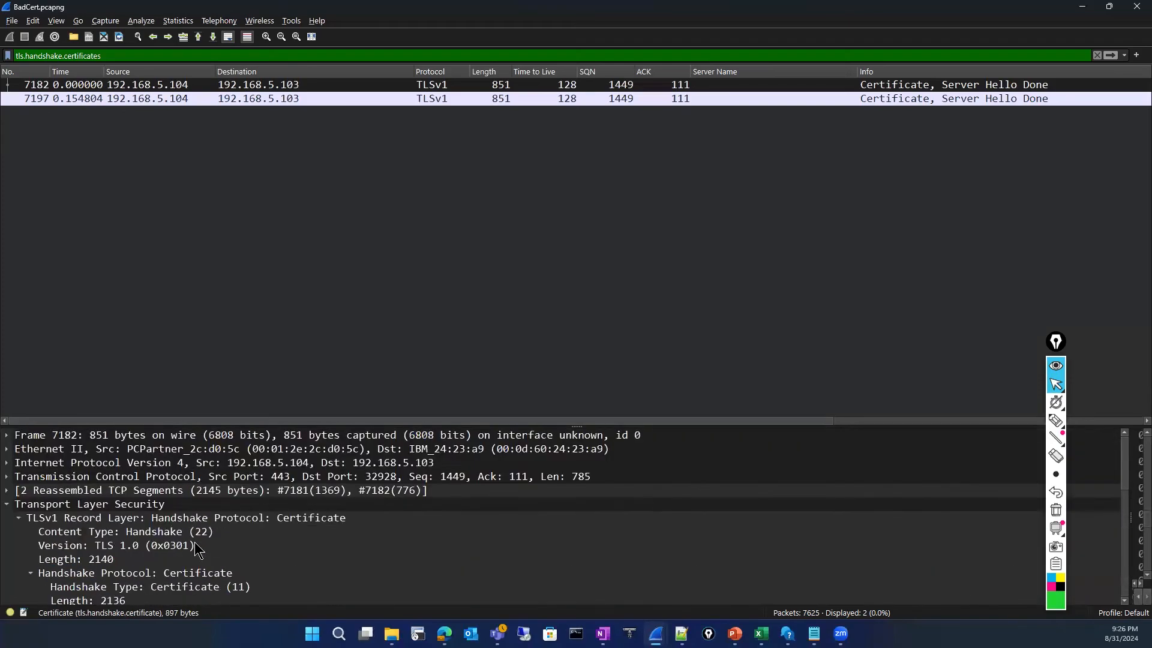
pyautogui.scroll(-10, 198, 549)
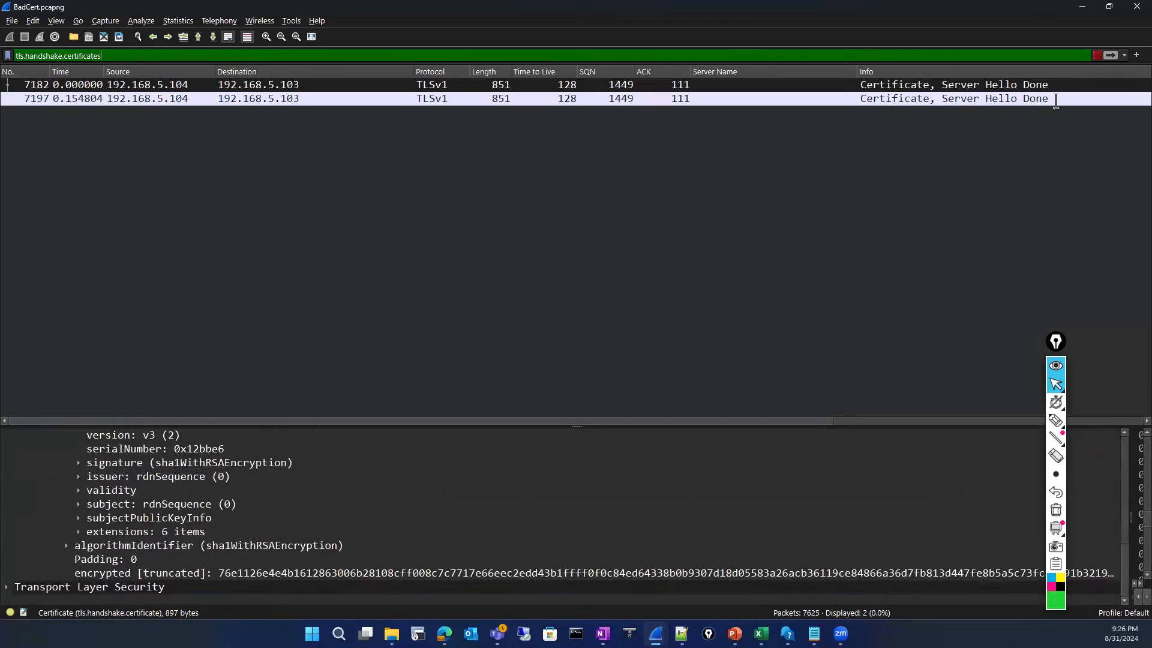
# Step: Clear the display filter and browse the full packet list of the BadCert.pcapng capture through its last packet
pyautogui.click(1097, 56)
pyautogui.scroll(-6, 639, 309)
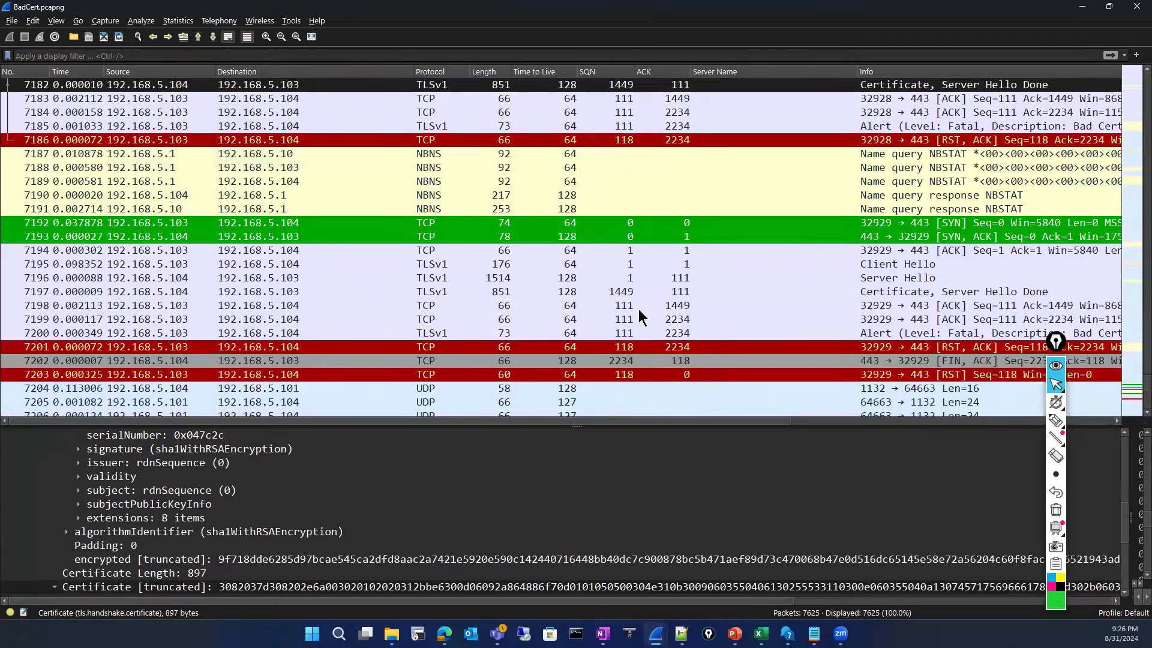
pyautogui.scroll(-20, 641, 304)
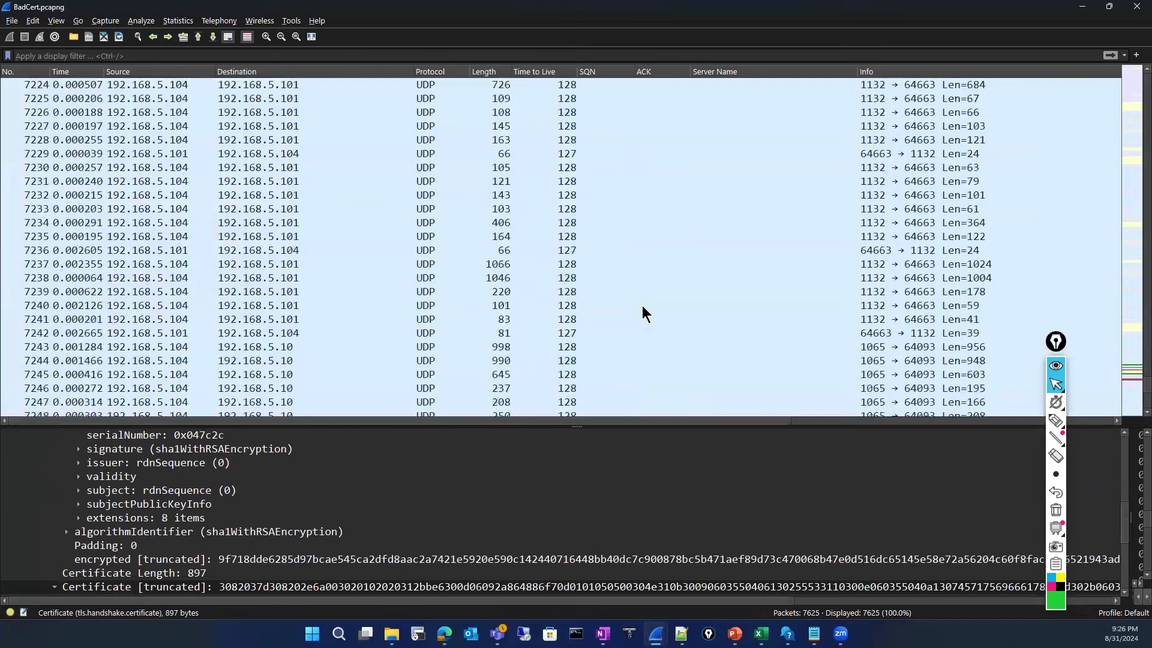
pyautogui.click(1125, 403)
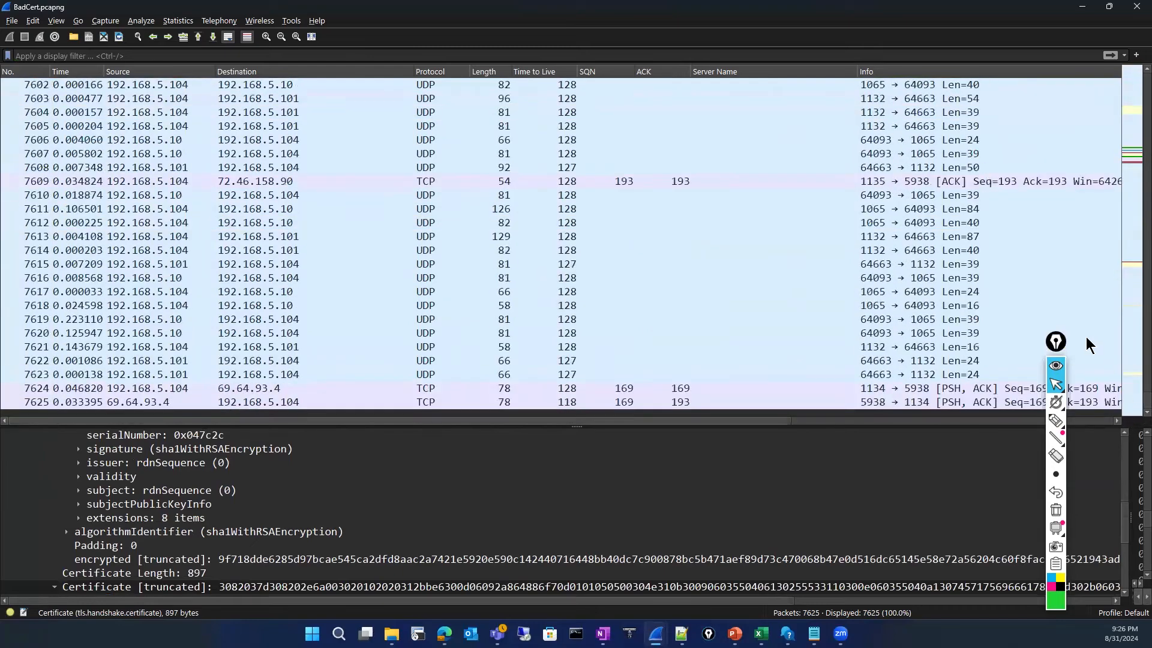
pyautogui.moveTo(1124, 381); pyautogui.dragTo(1123, 377)
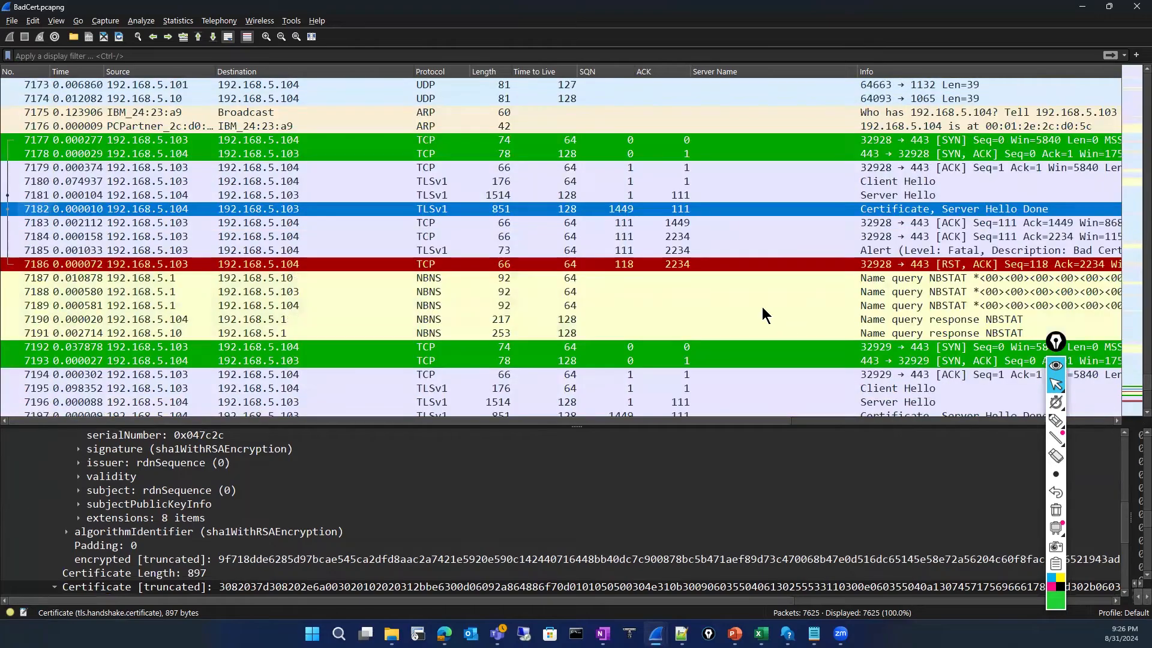
pyautogui.scroll(13, 762, 308)
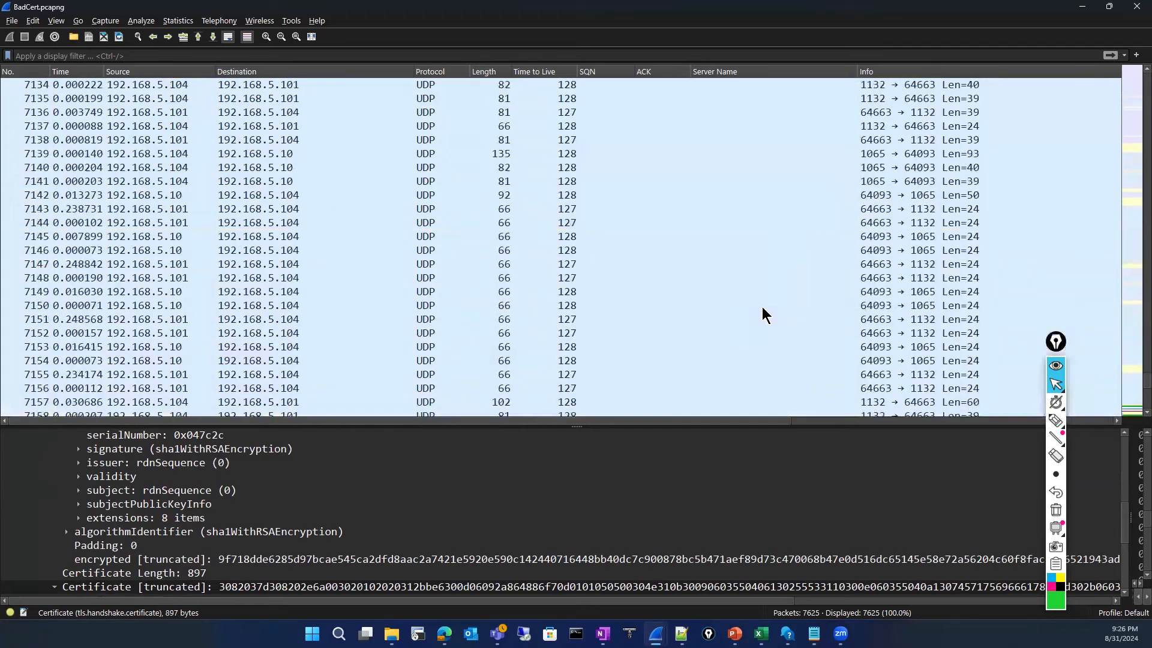
pyautogui.scroll(16, 763, 310)
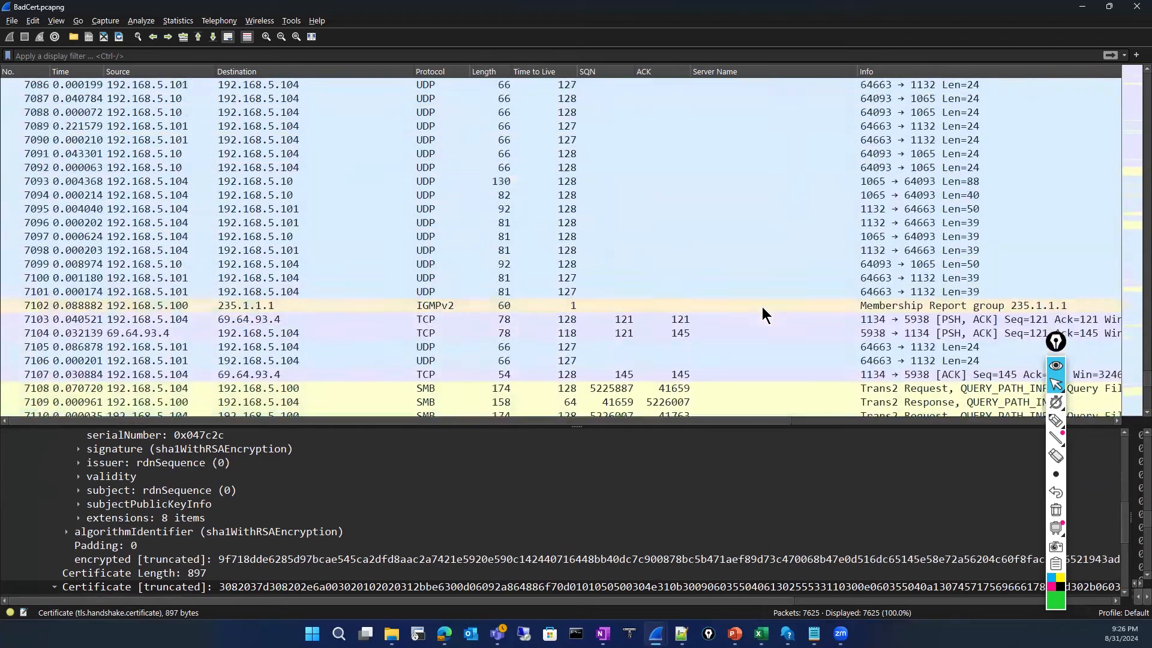
pyautogui.scroll(20, 761, 307)
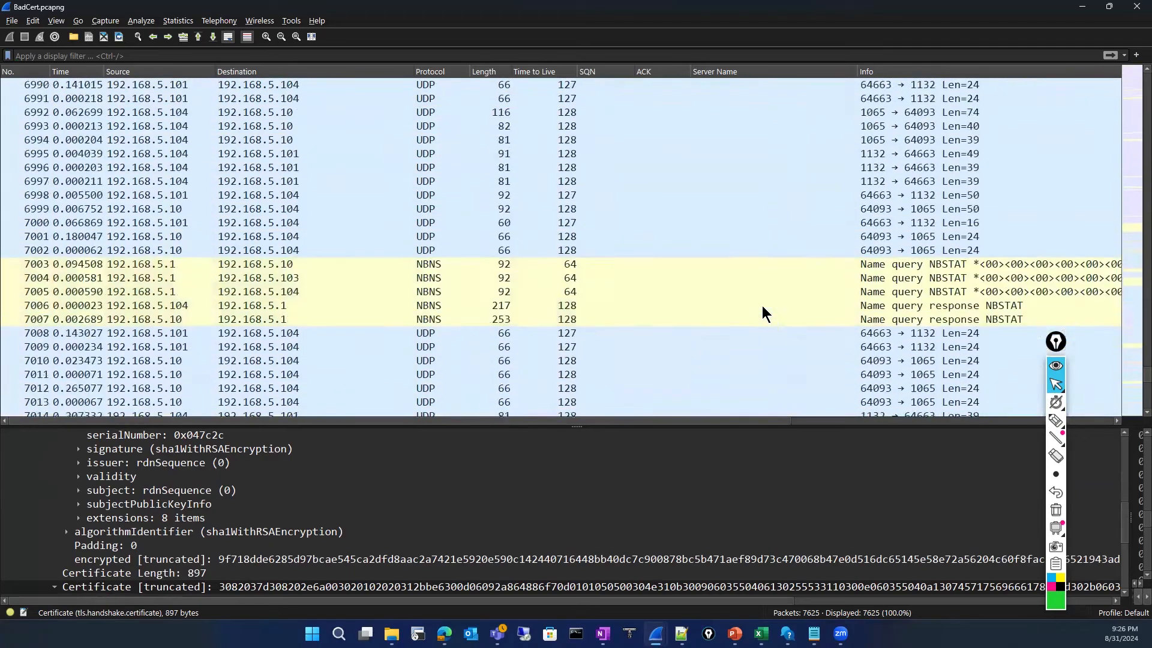
pyautogui.scroll(20, 762, 306)
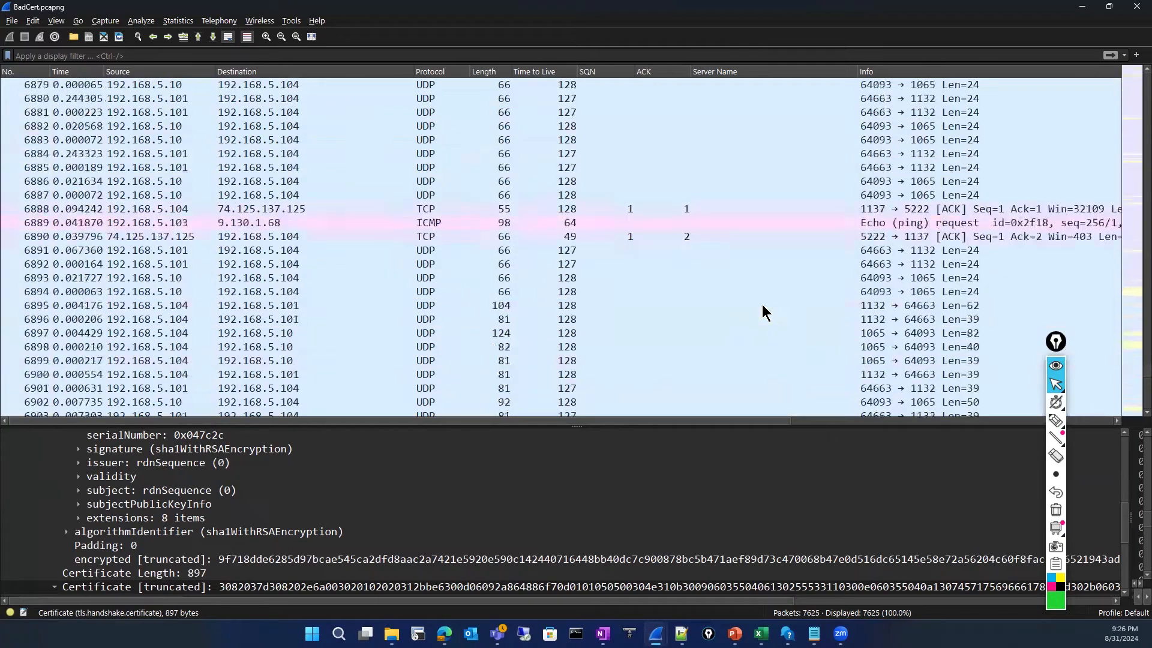
pyautogui.scroll(-20, 762, 304)
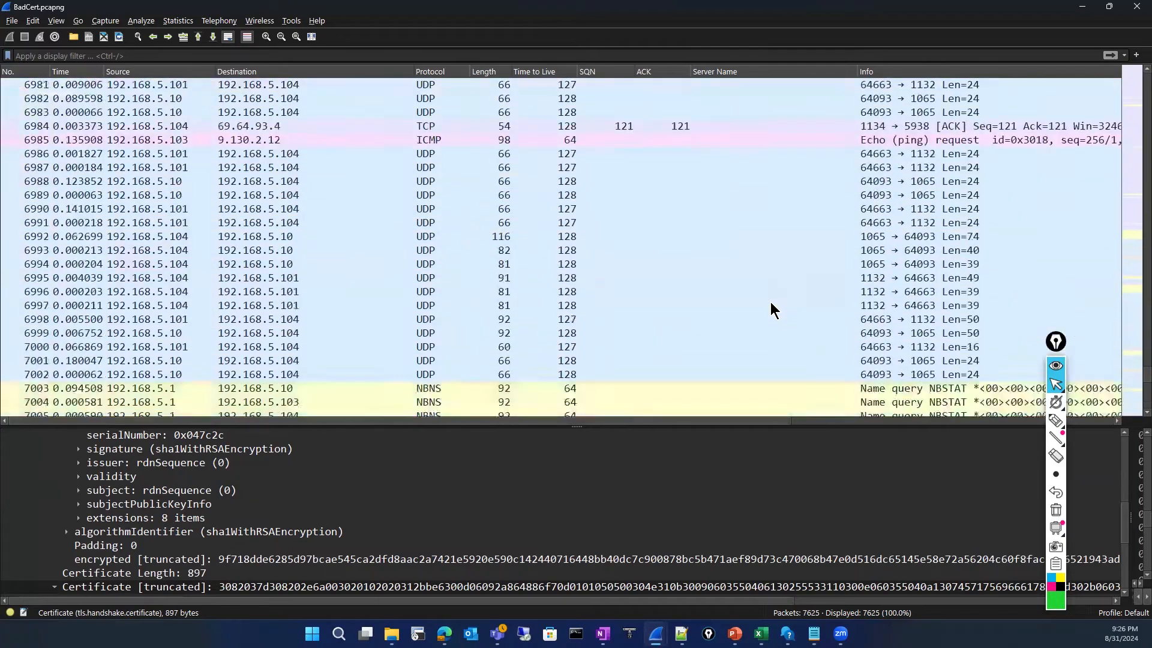
pyautogui.scroll(-20, 770, 306)
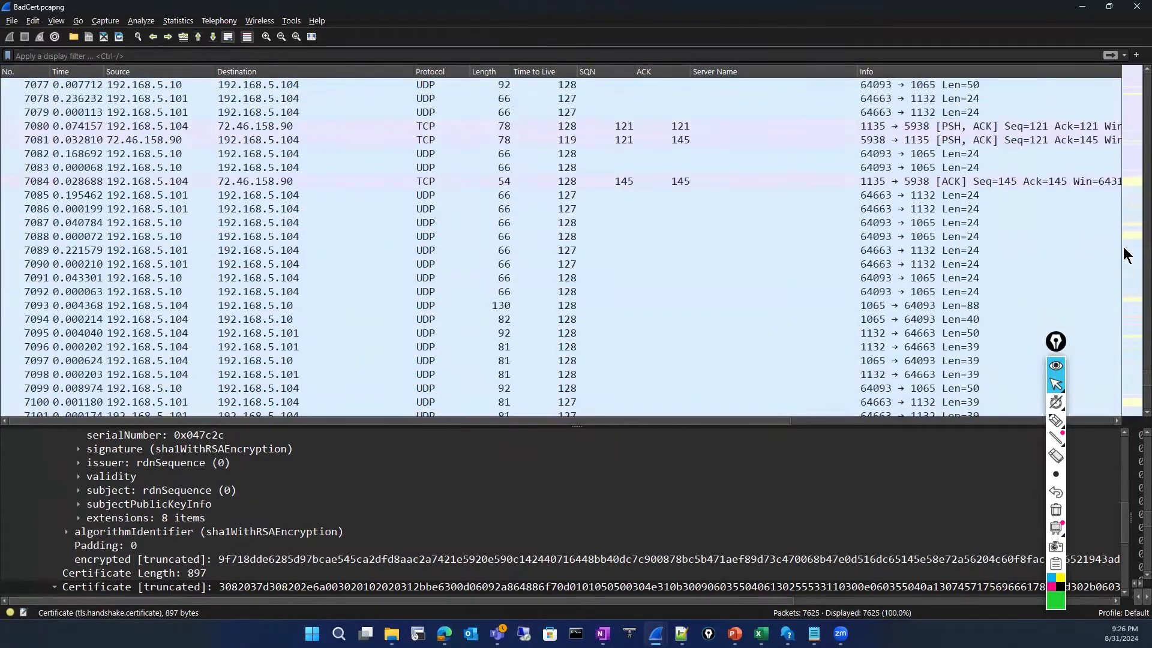
pyautogui.moveTo(1124, 377); pyautogui.dragTo(1126, 411)
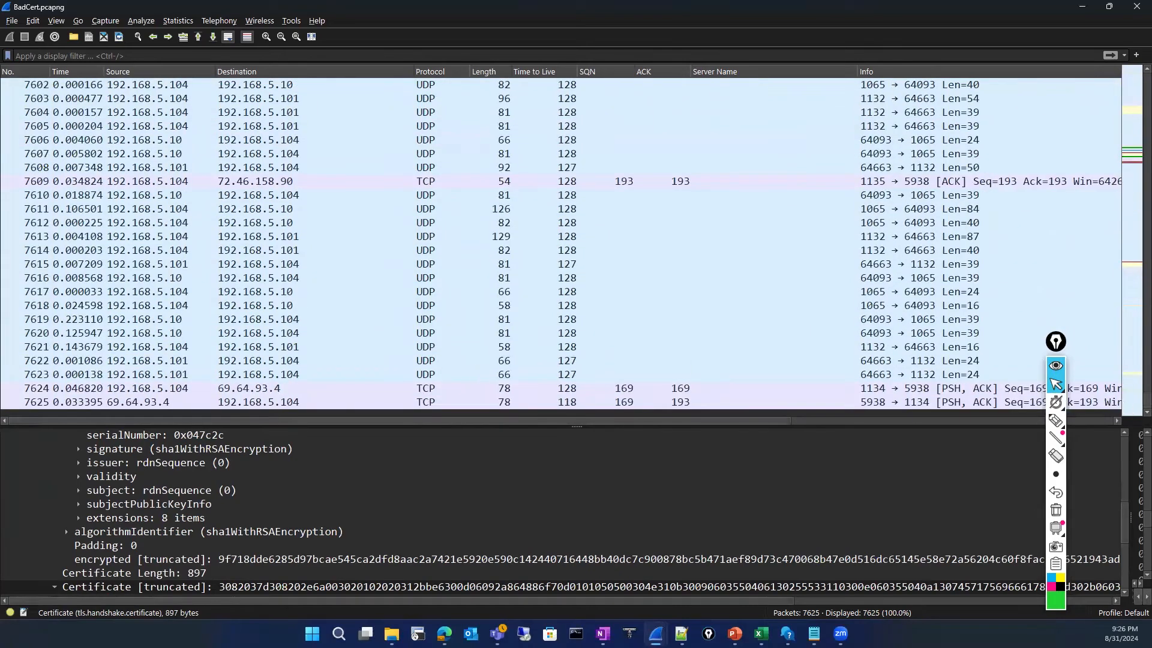
# Step: Open the Expert Information, locate packet 7186 under the Connection reset (RST) warnings, and move the dialog clear of the packet list
pyautogui.click(11, 613)
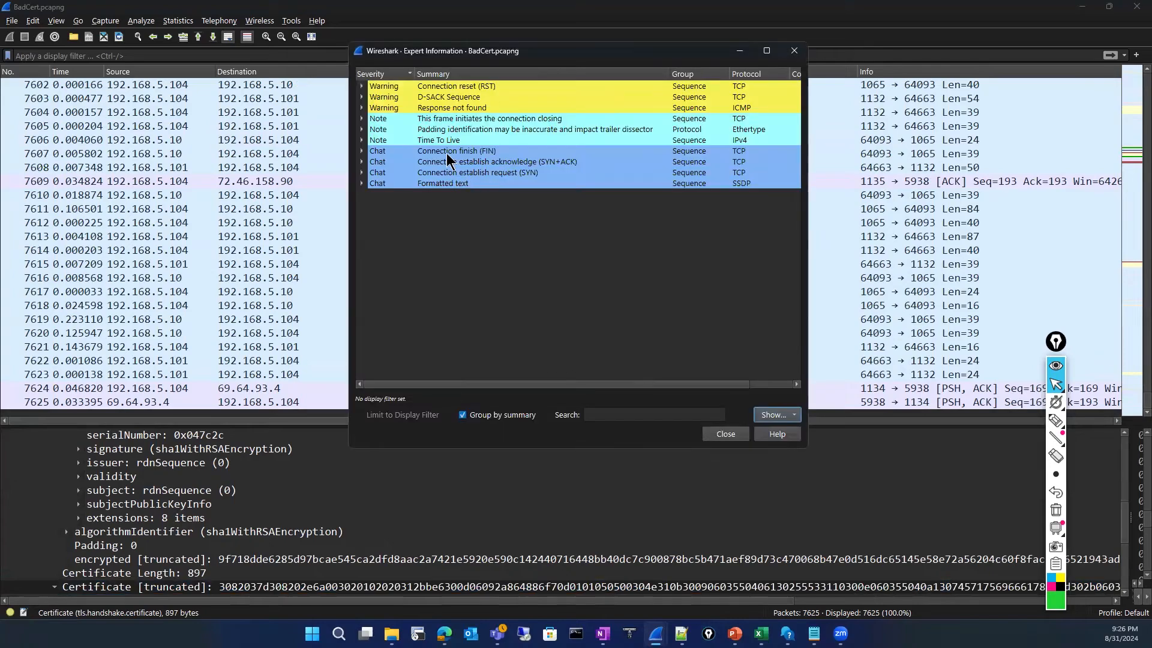
pyautogui.click(363, 86)
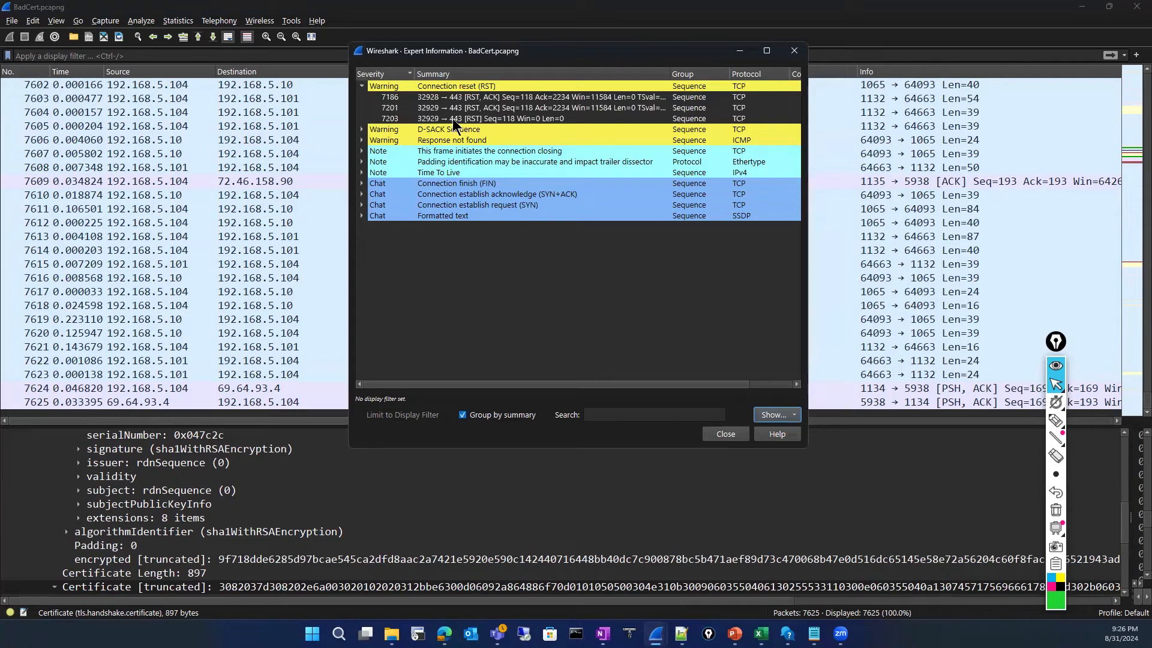
pyautogui.click(502, 97)
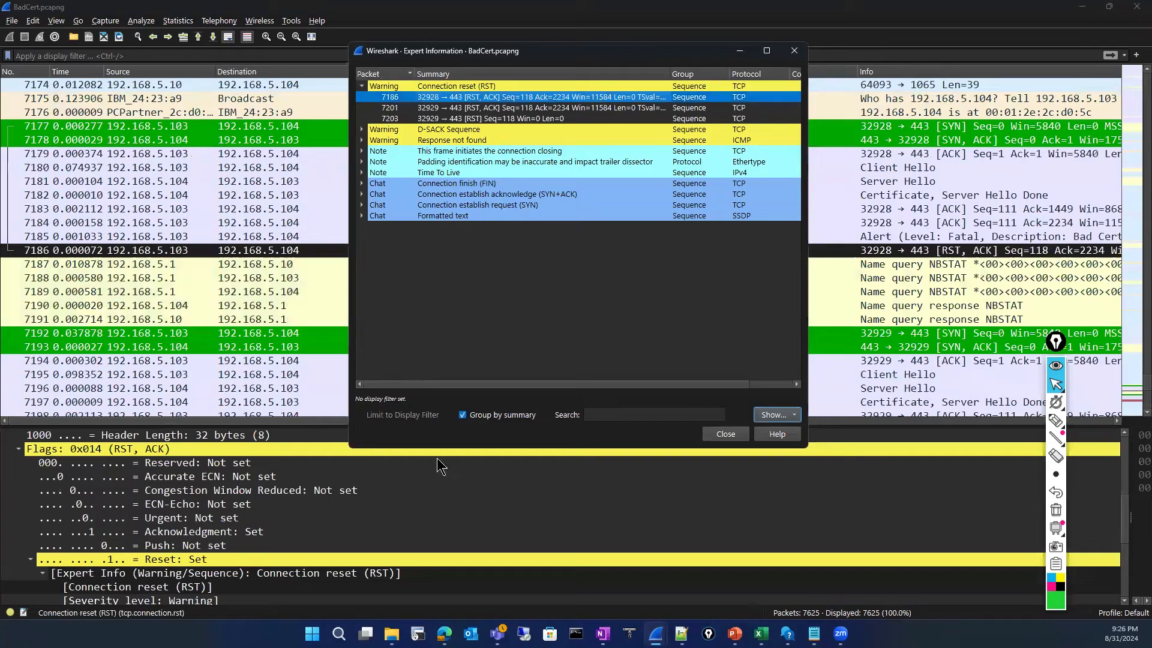
pyautogui.moveTo(420, 51); pyautogui.dragTo(441, 527)
# Step: Select TLS alert packet 7185, circle its fatal Bad Certificate description in green, and add a check mark beside it
pyautogui.click(548, 237)
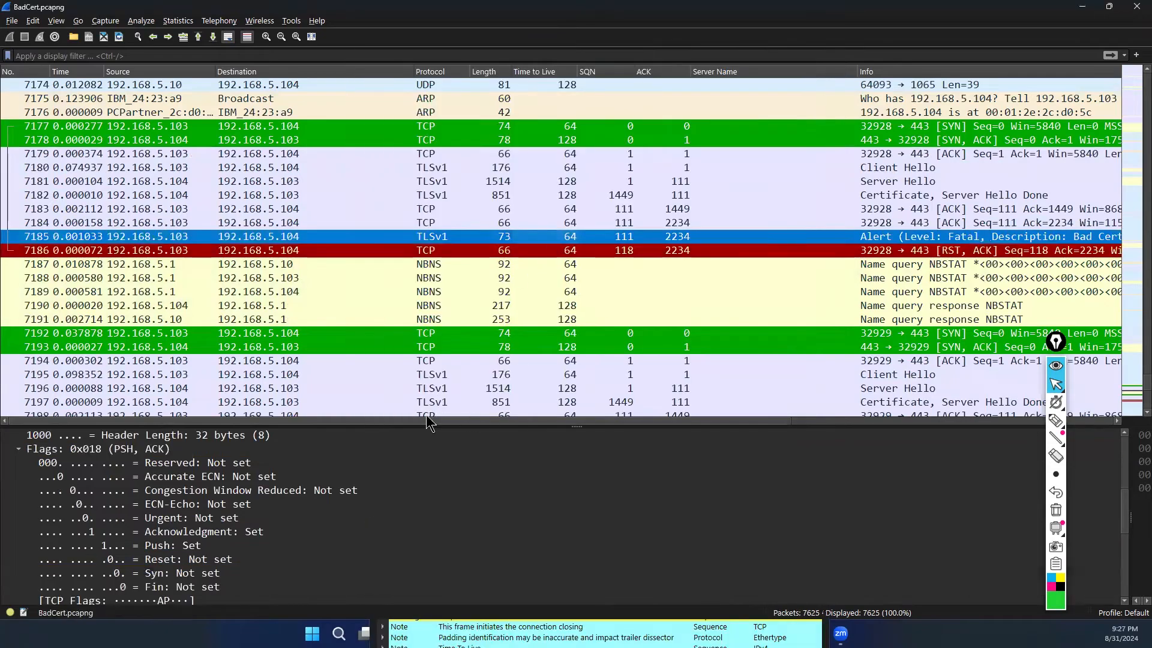
pyautogui.moveTo(439, 423); pyautogui.dragTo(656, 421)
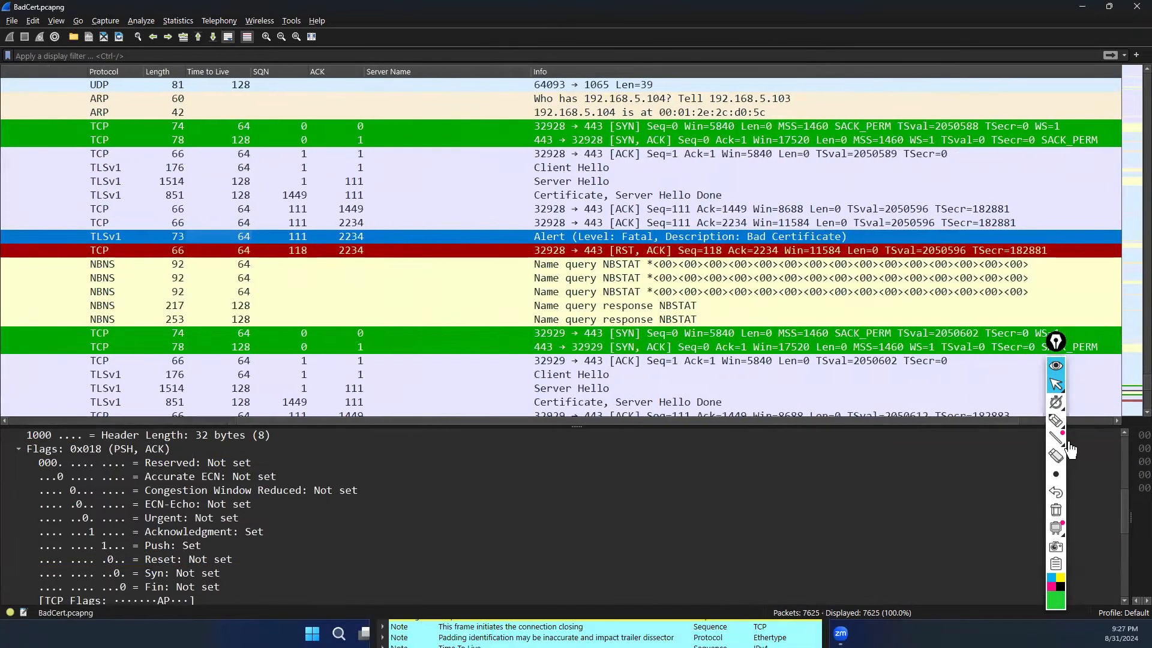
pyautogui.click(1055, 420)
pyautogui.moveTo(566, 218); pyautogui.dragTo(575, 257)
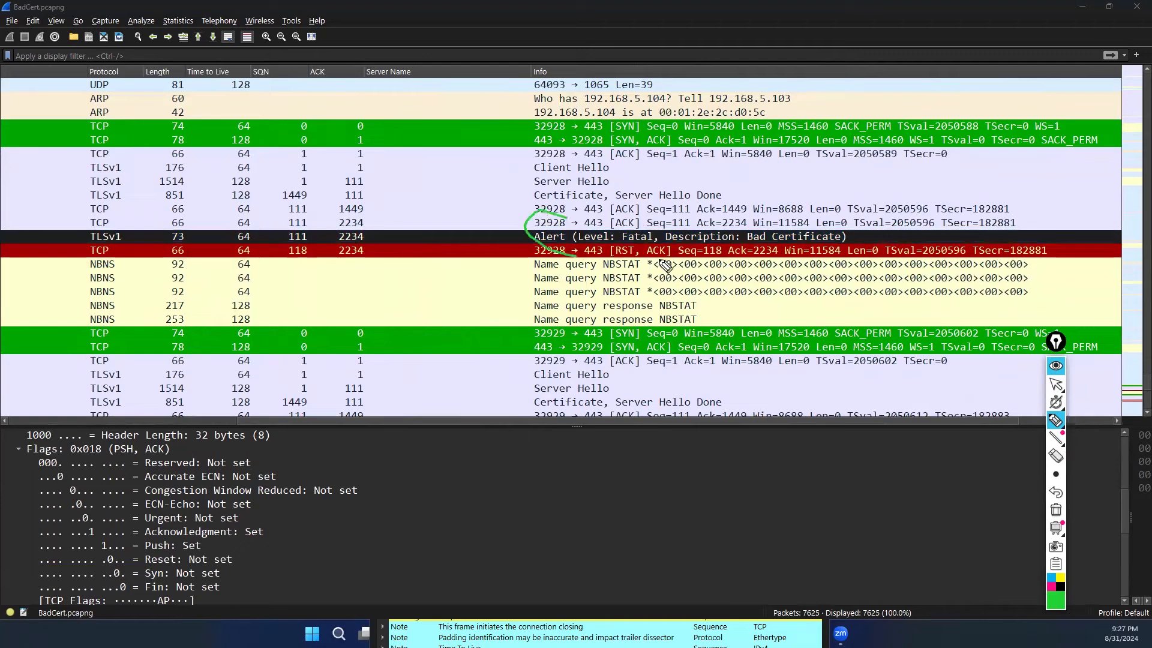
pyautogui.moveTo(664, 266)
pyautogui.mouseDown()
pyautogui.moveTo(863, 236)
pyautogui.moveTo(593, 207)
pyautogui.moveTo(536, 227)
pyautogui.mouseUp()
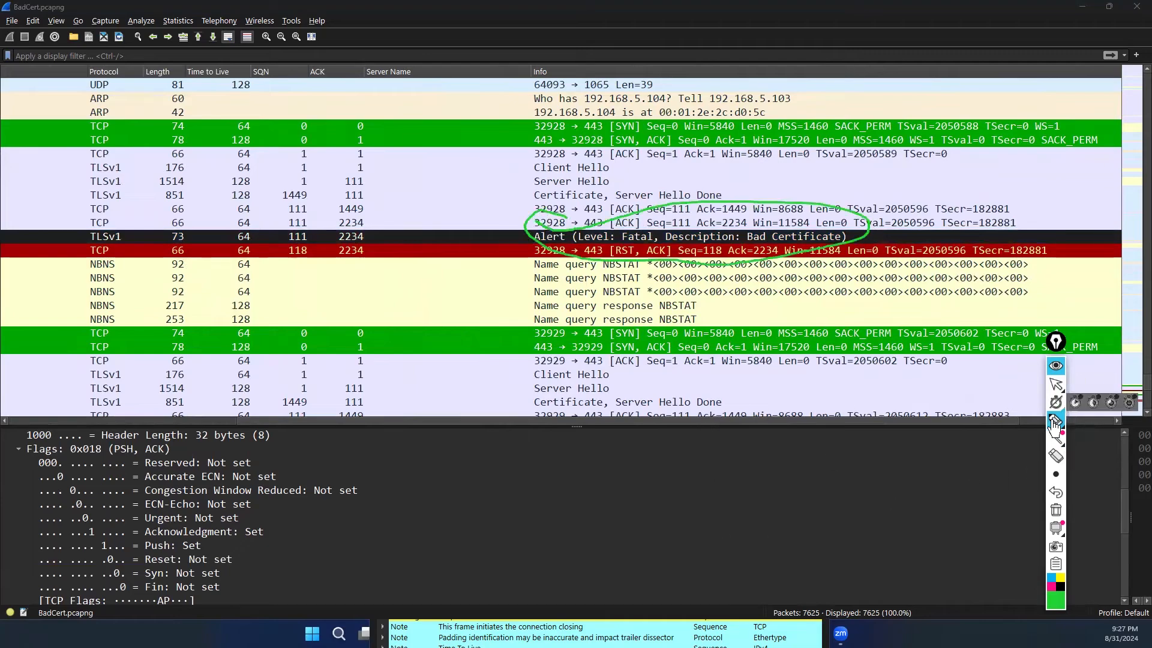
pyautogui.moveTo(854, 238); pyautogui.dragTo(922, 195)
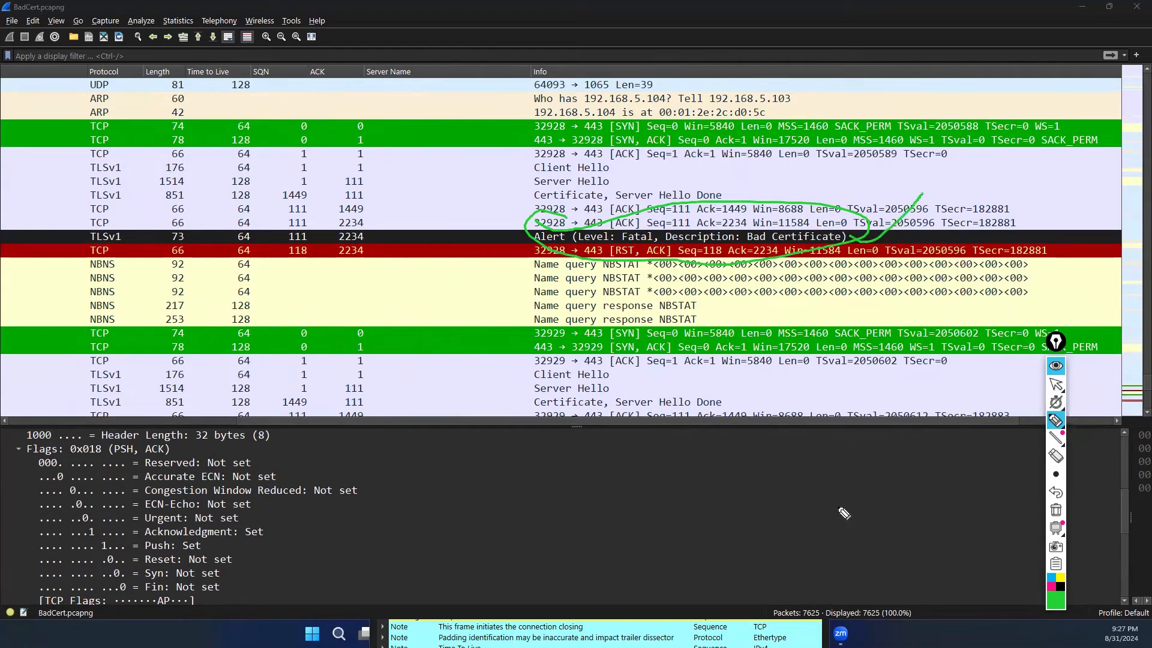
pyautogui.click(1055, 384)
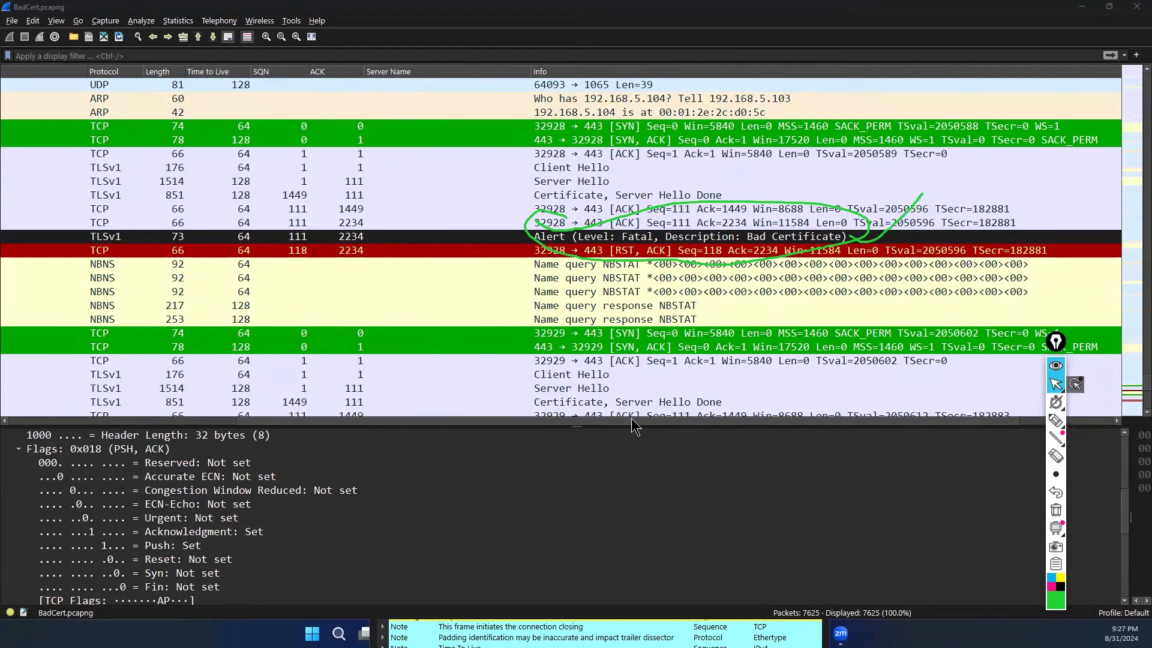
# Step: Add a green check mark and a letter C beside packet 7185's source address
pyautogui.moveTo(531, 431); pyautogui.dragTo(402, 444)
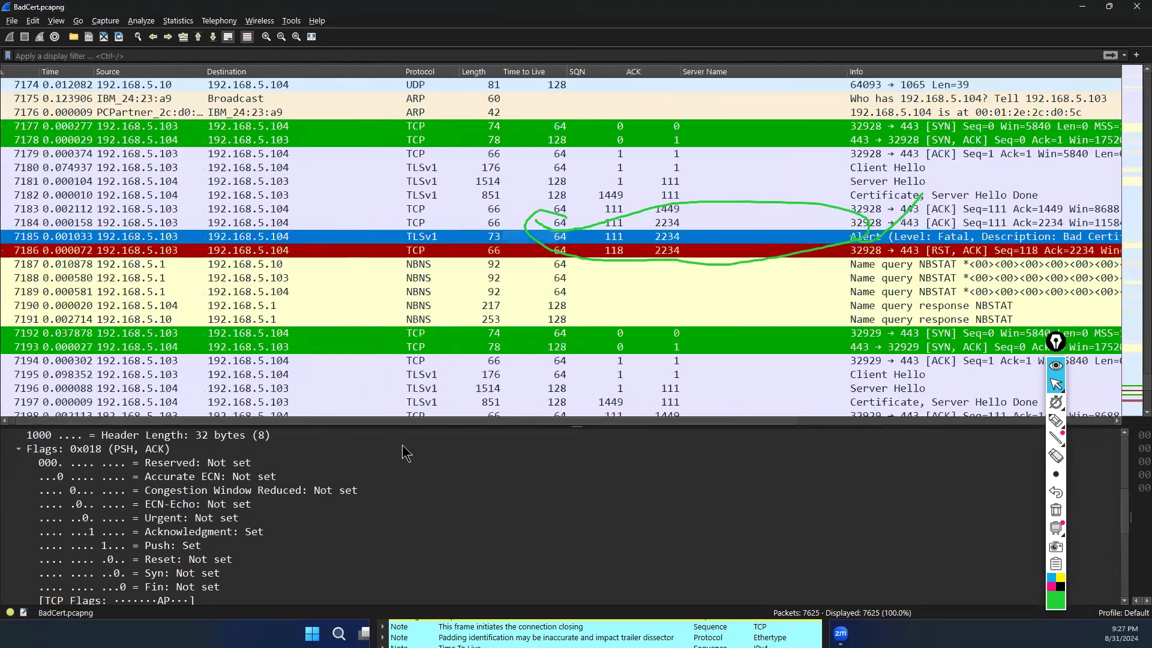
pyautogui.moveTo(299, 339); pyautogui.dragTo(183, 236)
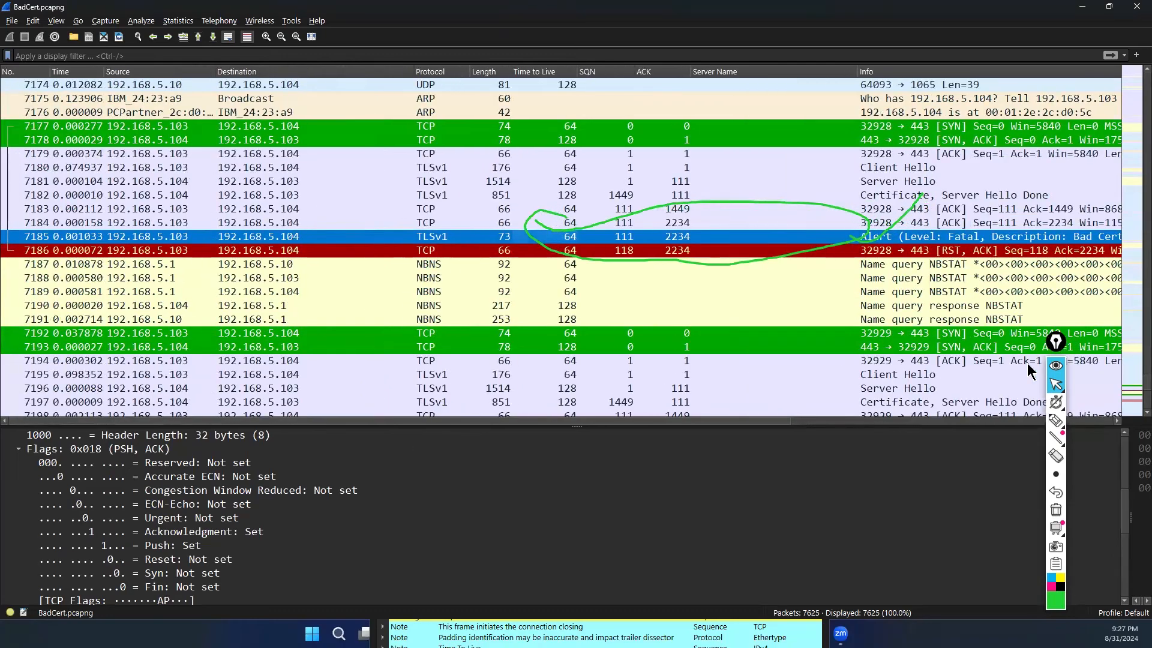
pyautogui.click(1056, 420)
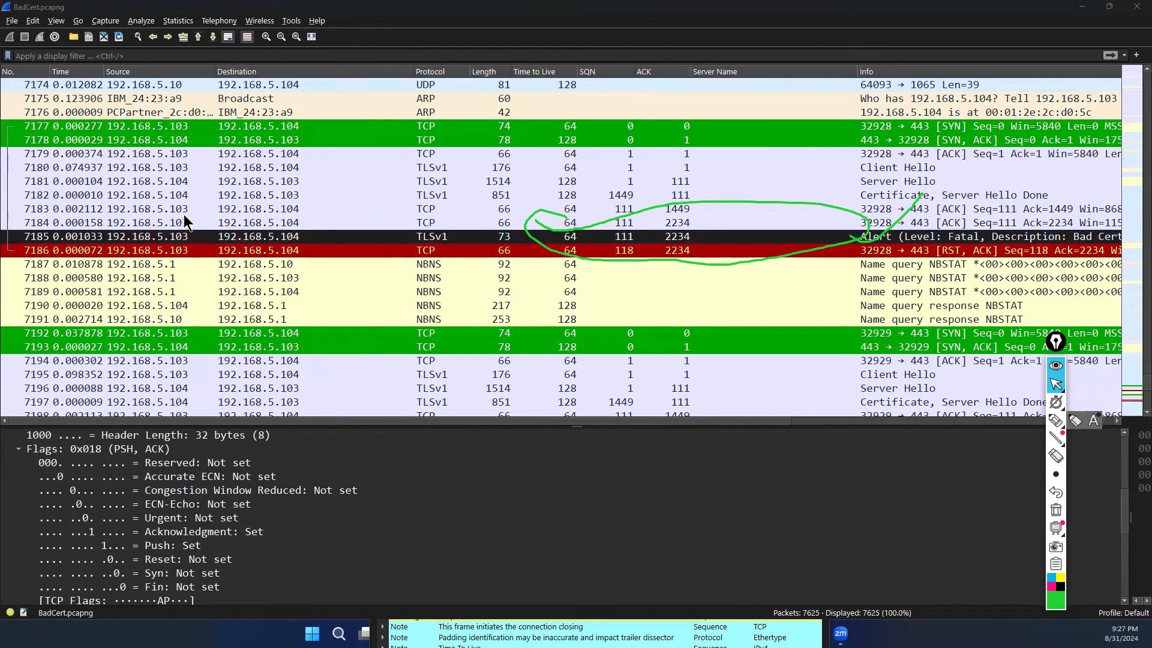
pyautogui.click(1054, 422)
pyautogui.moveTo(187, 235); pyautogui.dragTo(264, 207)
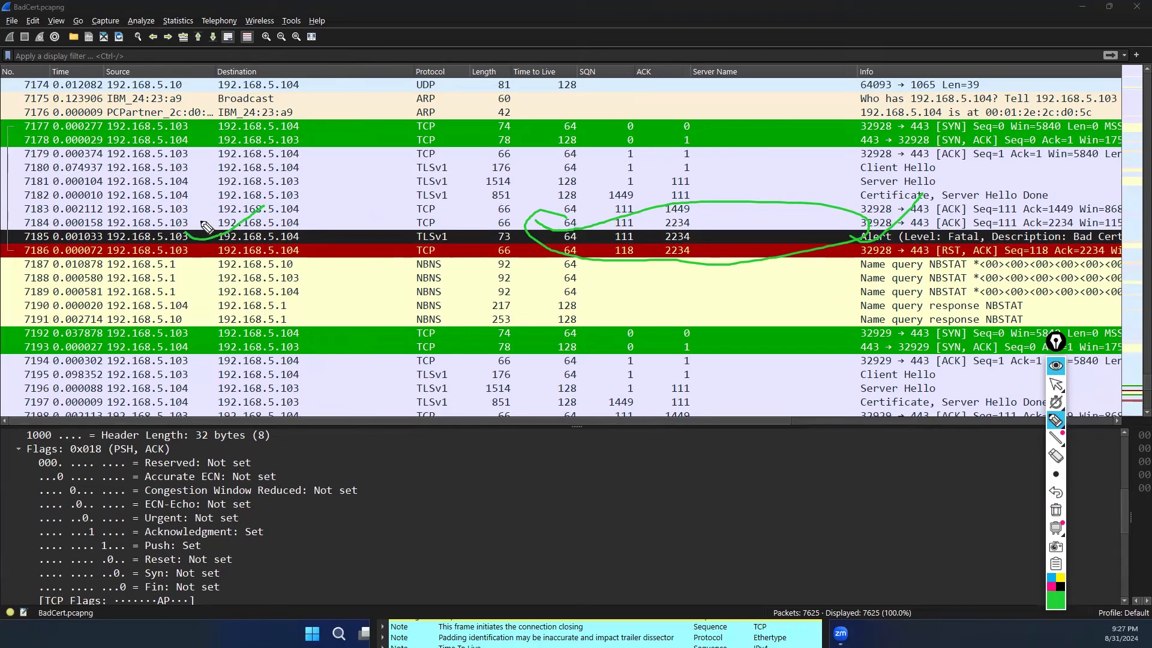
pyautogui.moveTo(207, 217); pyautogui.dragTo(213, 228)
# Step: Change the pen colour to black, redraw the C by the source address, and draw arrows at the source and destination addresses
pyautogui.click(1059, 585)
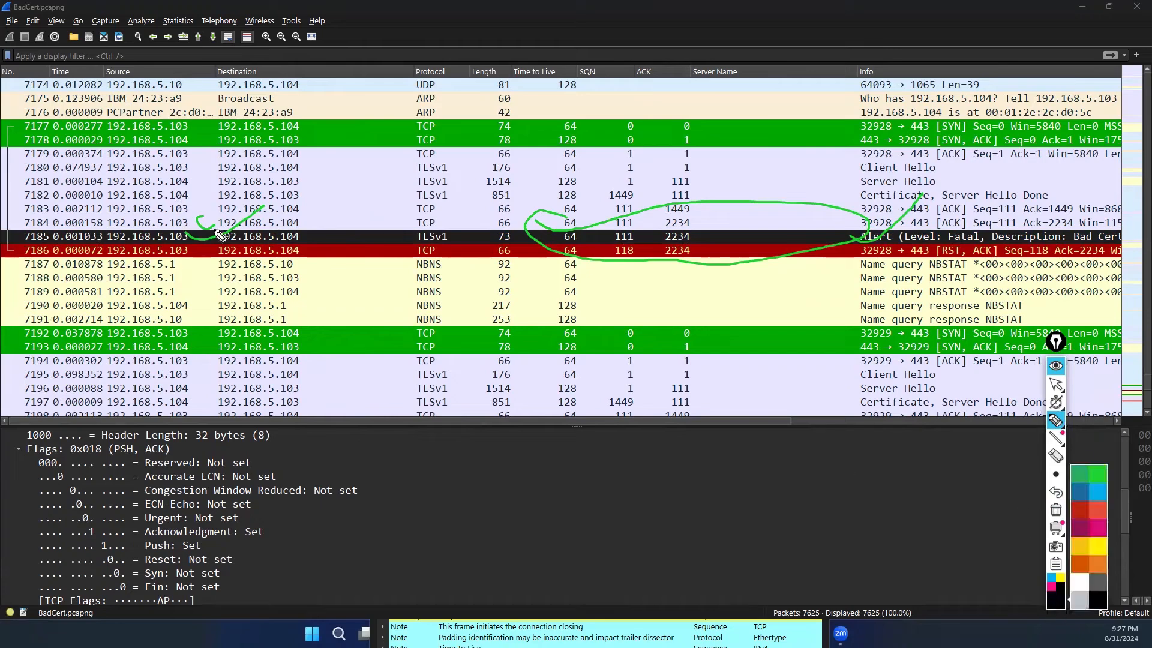
pyautogui.moveTo(202, 212); pyautogui.dragTo(198, 229)
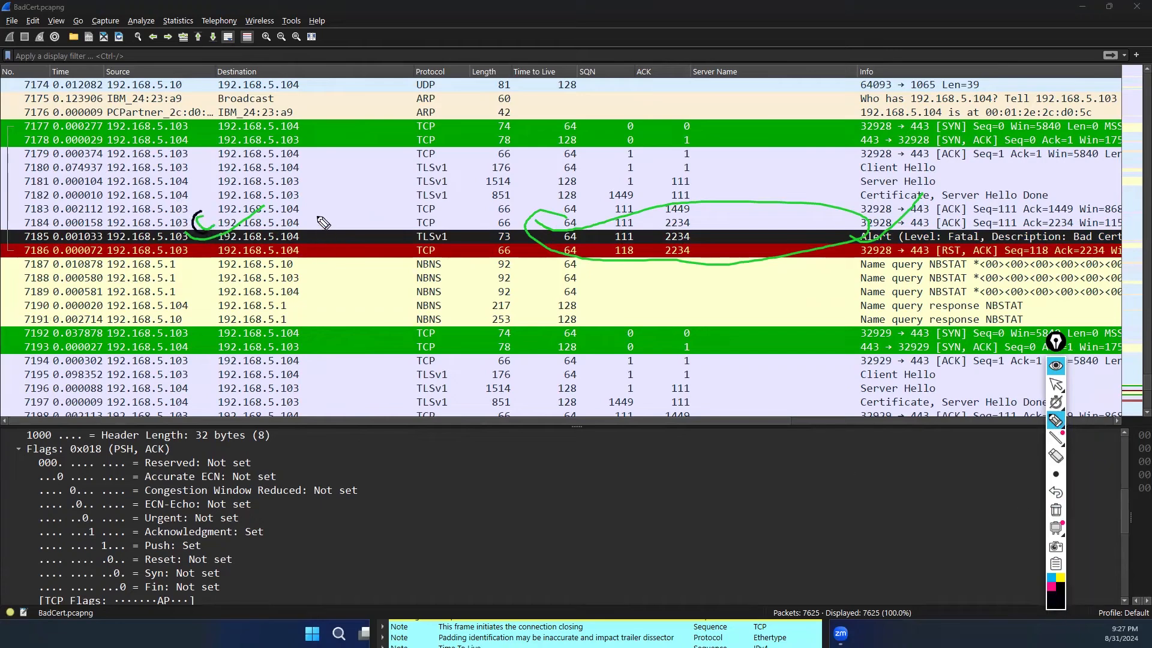
pyautogui.moveTo(306, 211); pyautogui.dragTo(309, 220)
pyautogui.moveTo(170, 222); pyautogui.dragTo(203, 223)
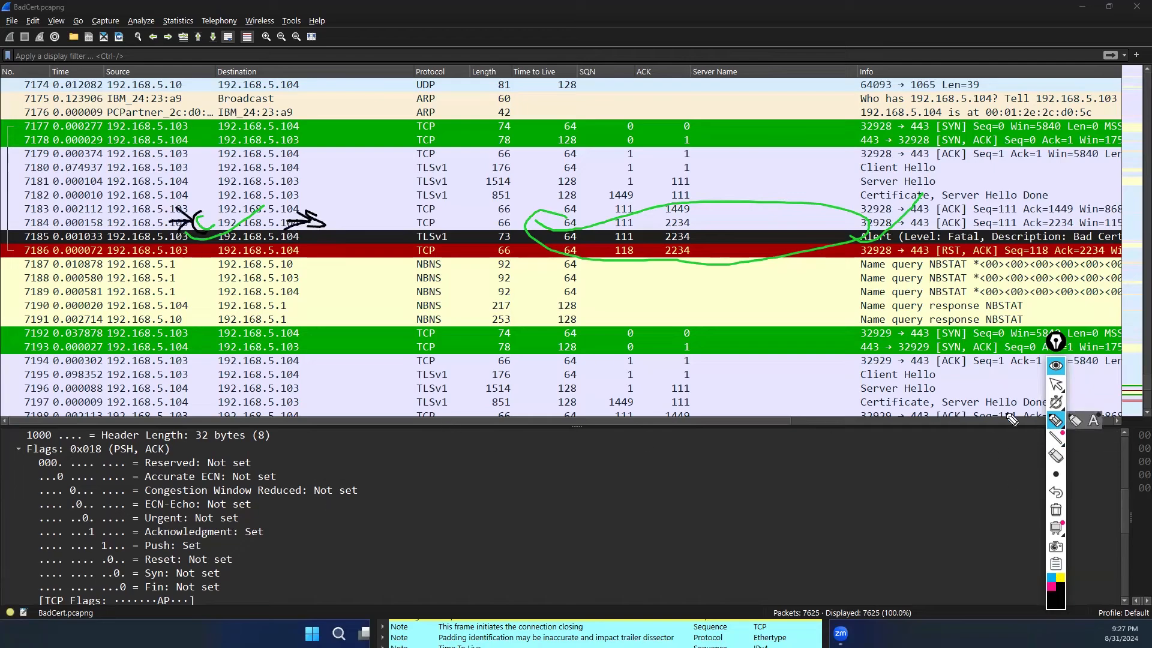
# Step: Review packet 7185's alert description and examine its details down to the Transport Layer Security alert record
pyautogui.click(1055, 402)
pyautogui.click(1055, 384)
pyautogui.moveTo(363, 421); pyautogui.dragTo(594, 423)
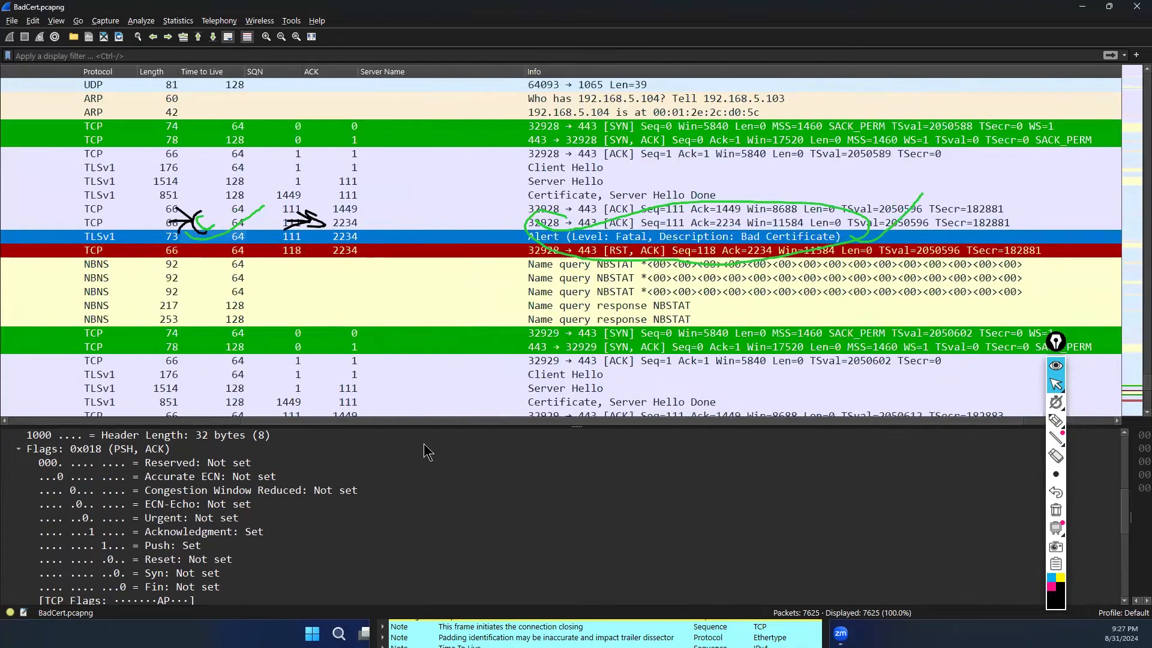
pyautogui.moveTo(437, 418); pyautogui.dragTo(229, 416)
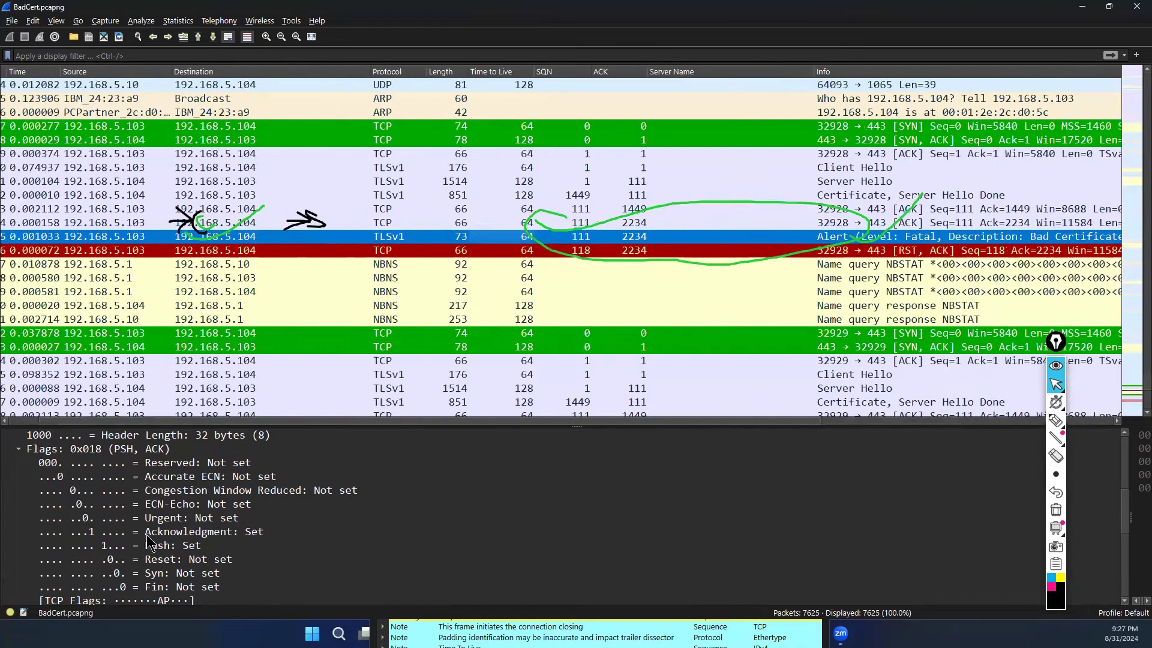
pyautogui.scroll(-6, 142, 564)
pyautogui.scroll(8, 142, 564)
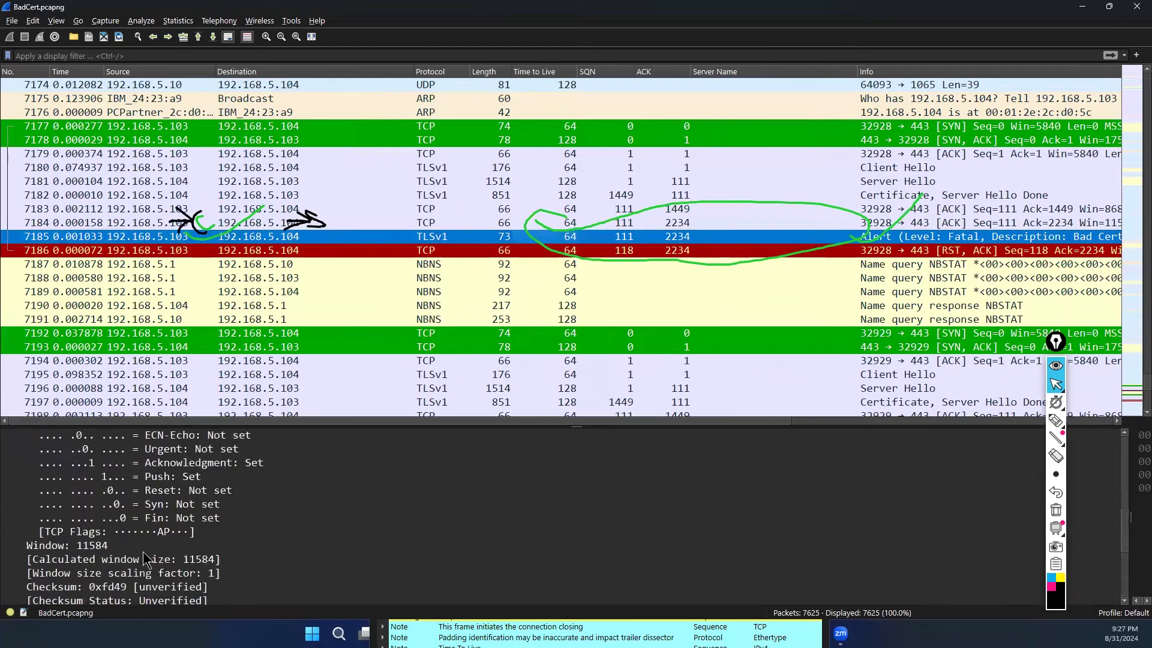
pyautogui.scroll(-5, 142, 559)
pyautogui.scroll(-3, 143, 557)
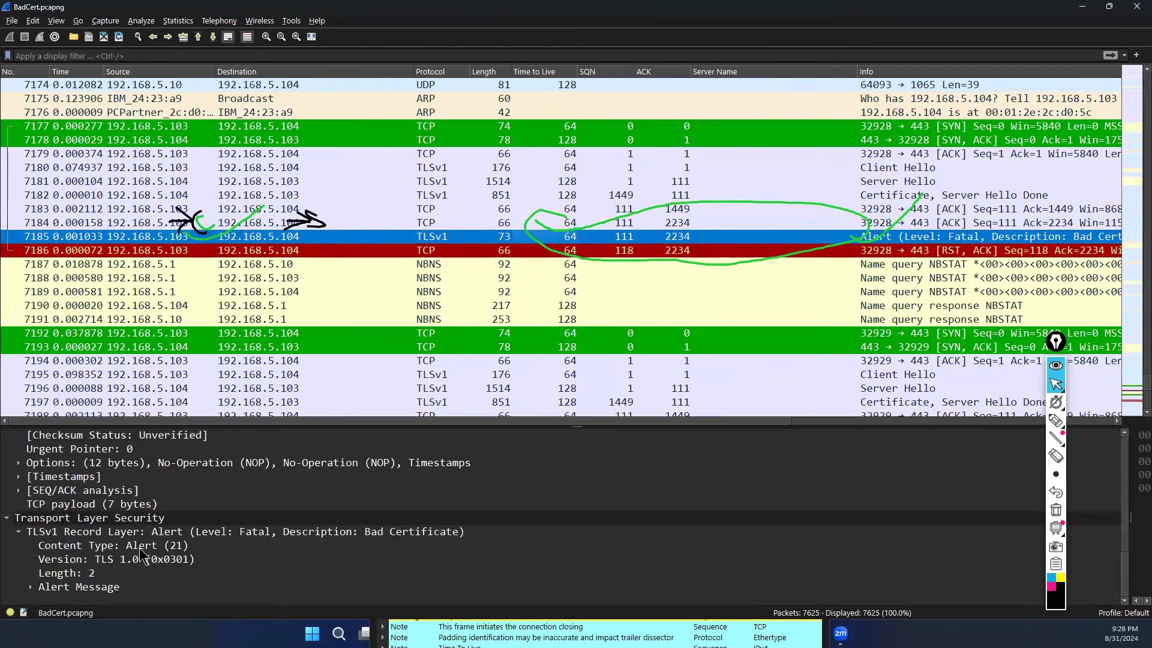
pyautogui.scroll(8, 138, 552)
pyautogui.scroll(-8, 132, 547)
# Step: Circle the fatal Bad Certificate alert record in black in packet 7185's details
pyautogui.click(1054, 421)
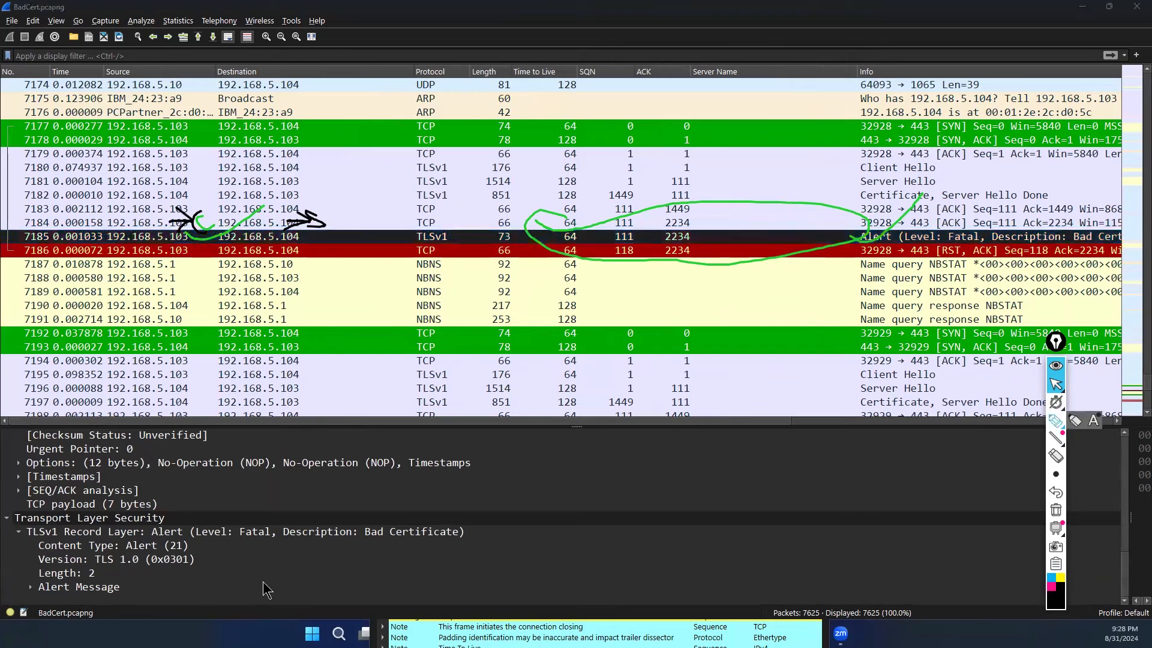
pyautogui.click(1056, 426)
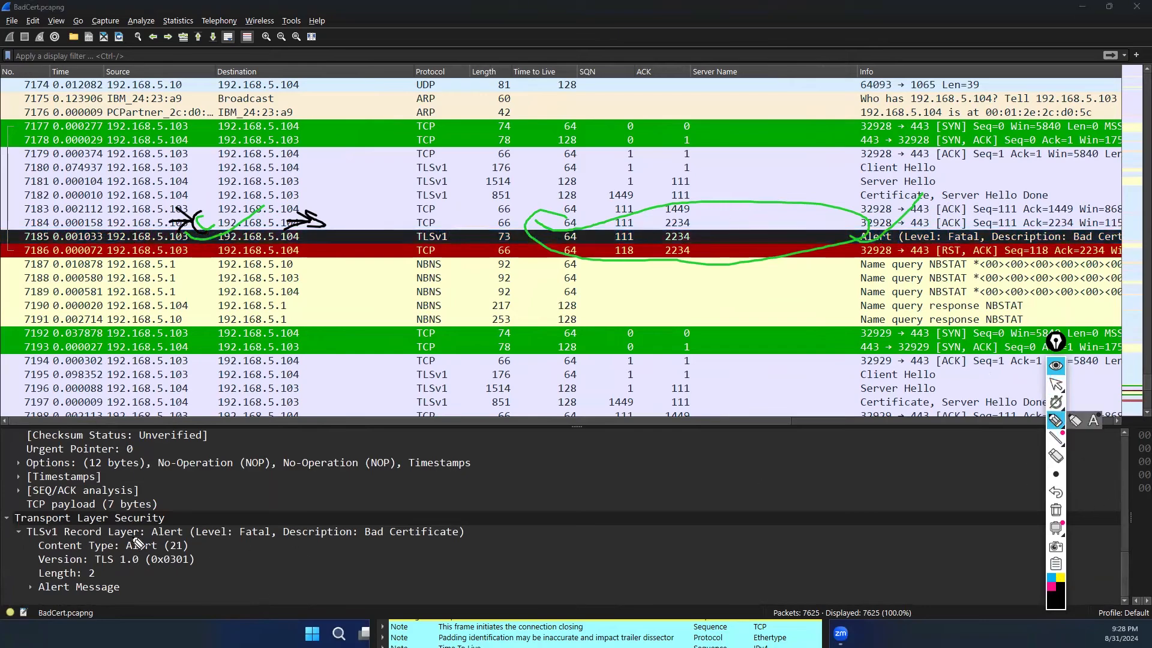
pyautogui.moveTo(138, 543)
pyautogui.mouseDown()
pyautogui.moveTo(215, 557)
pyautogui.moveTo(389, 551)
pyautogui.moveTo(493, 530)
pyautogui.moveTo(252, 551)
pyautogui.mouseUp()
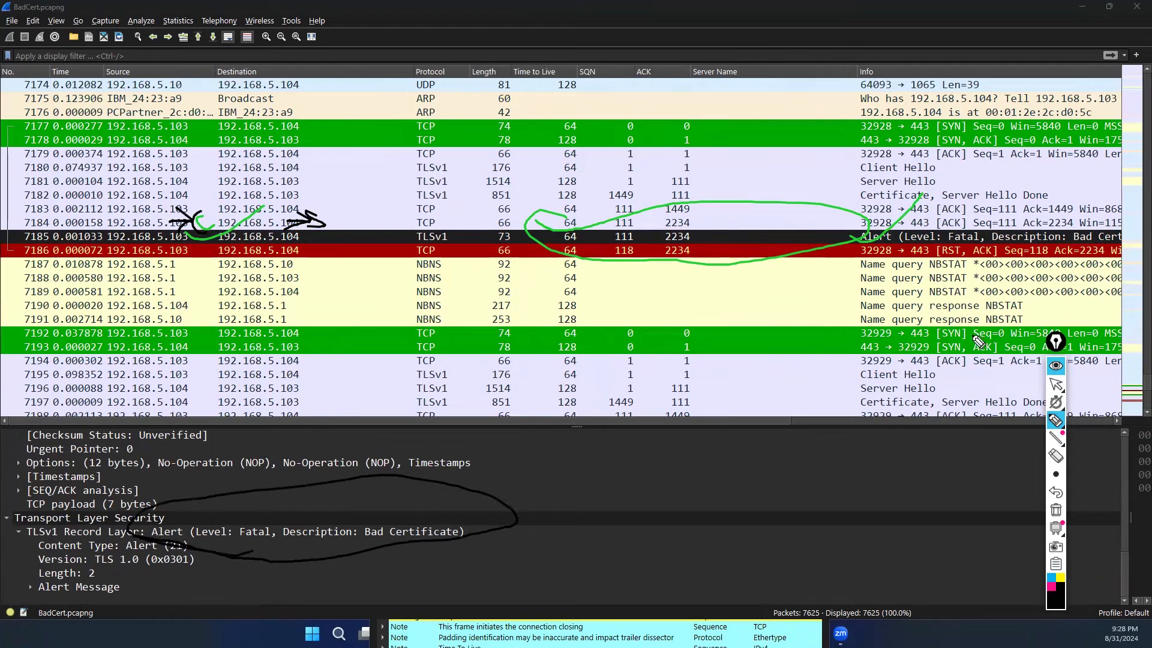
# Step: Look over the rest of packet 7185's details and erase all drawn annotations
pyautogui.click(1055, 428)
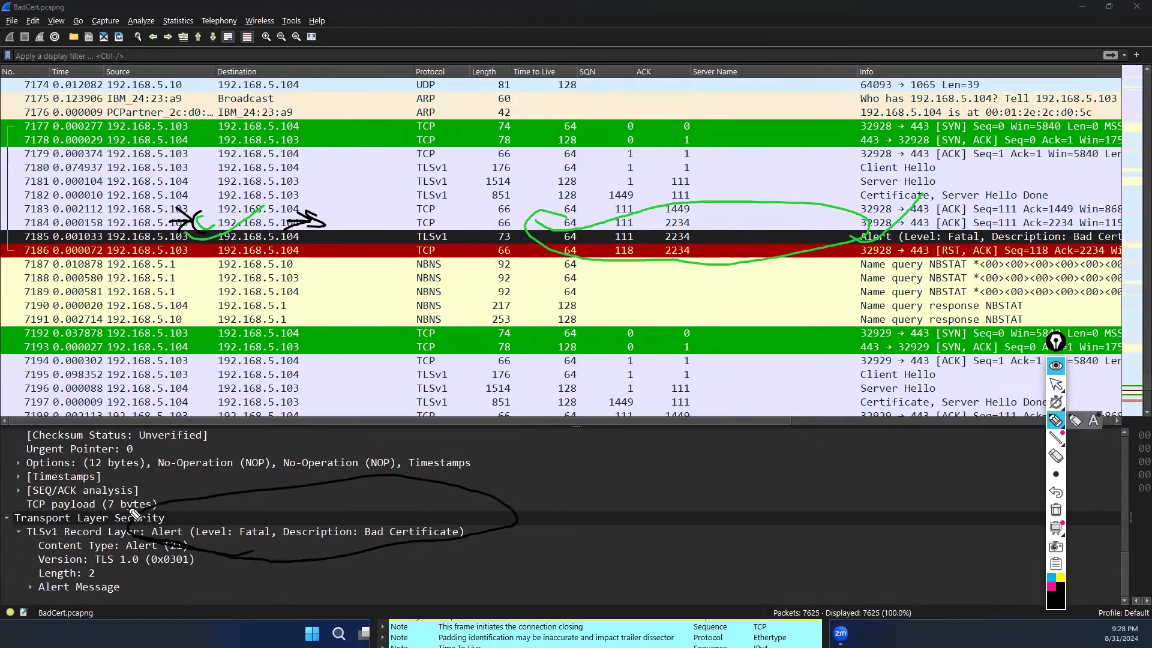
pyautogui.click(1056, 384)
pyautogui.scroll(1, 182, 512)
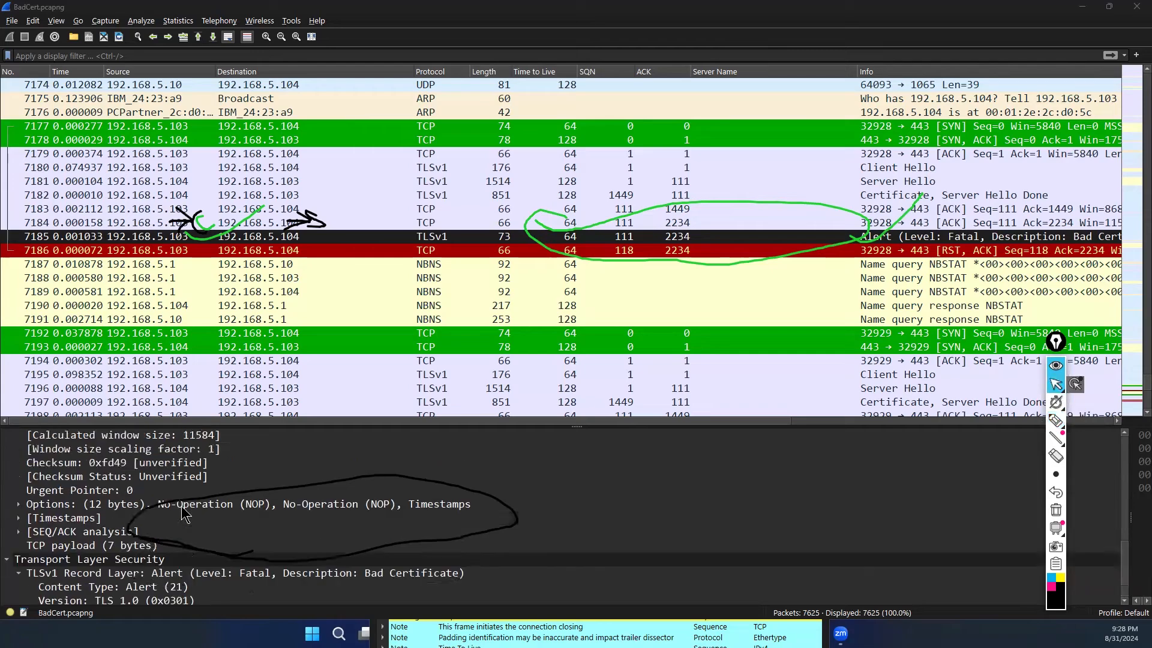
pyautogui.scroll(10, 181, 506)
pyautogui.scroll(-11, 174, 534)
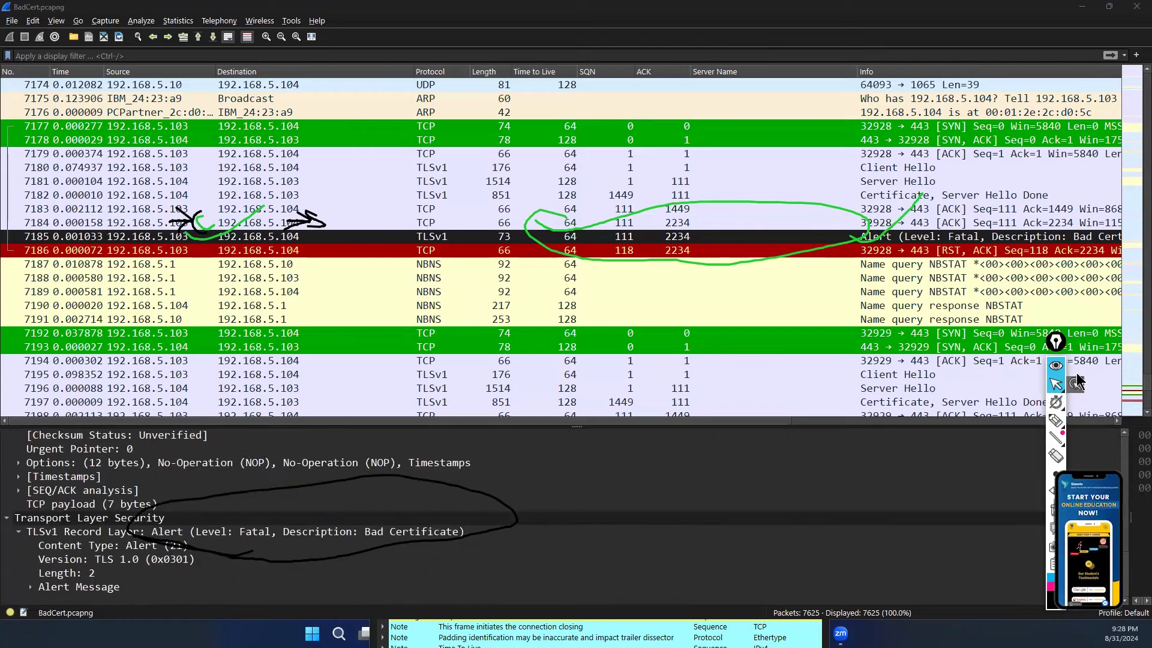
pyautogui.click(1052, 510)
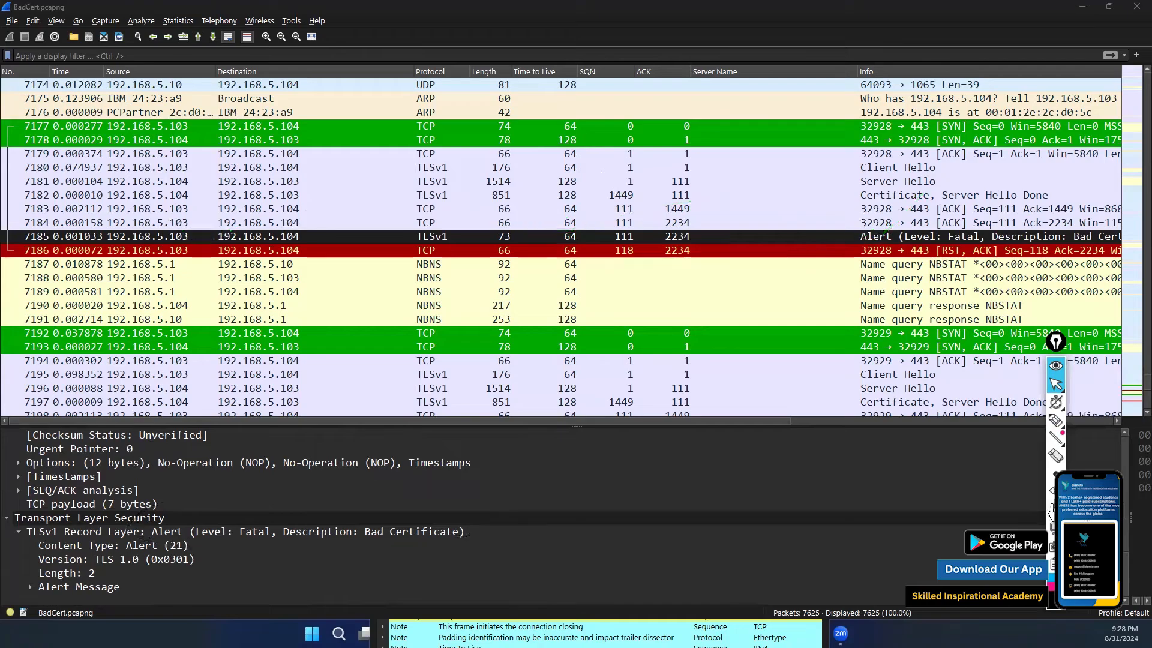
# Step: Select certificate packet 7182 and expand the subject and subjectPublicKeyInfo fields of its first certificate
pyautogui.click(840, 197)
pyautogui.scroll(-10, 346, 513)
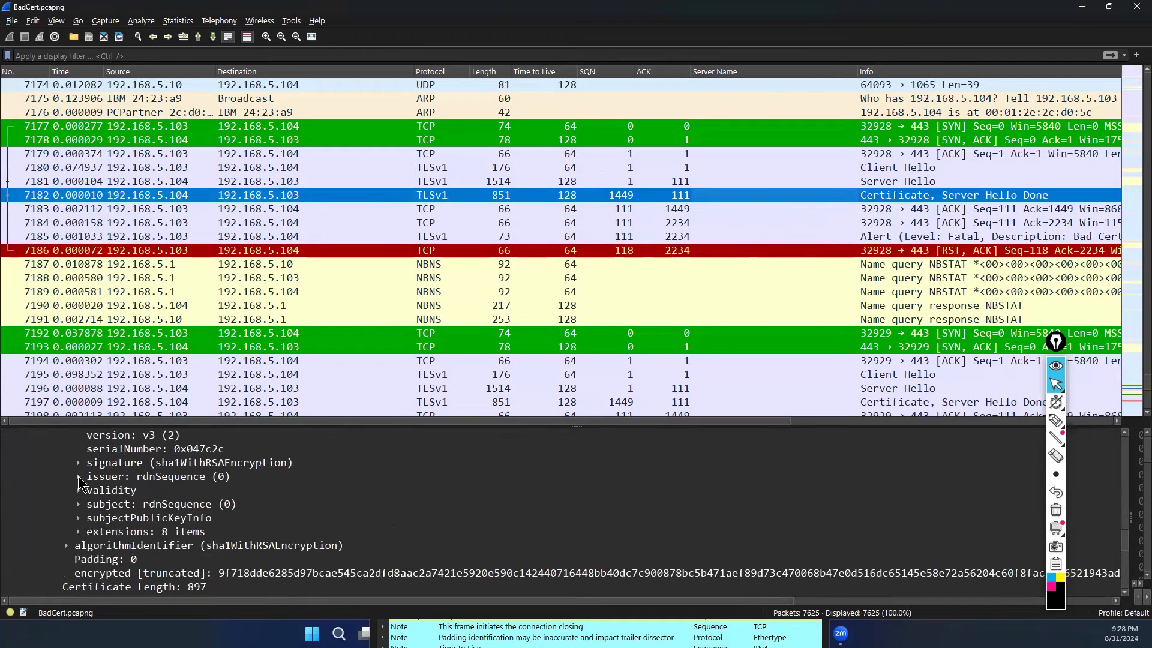
pyautogui.click(78, 505)
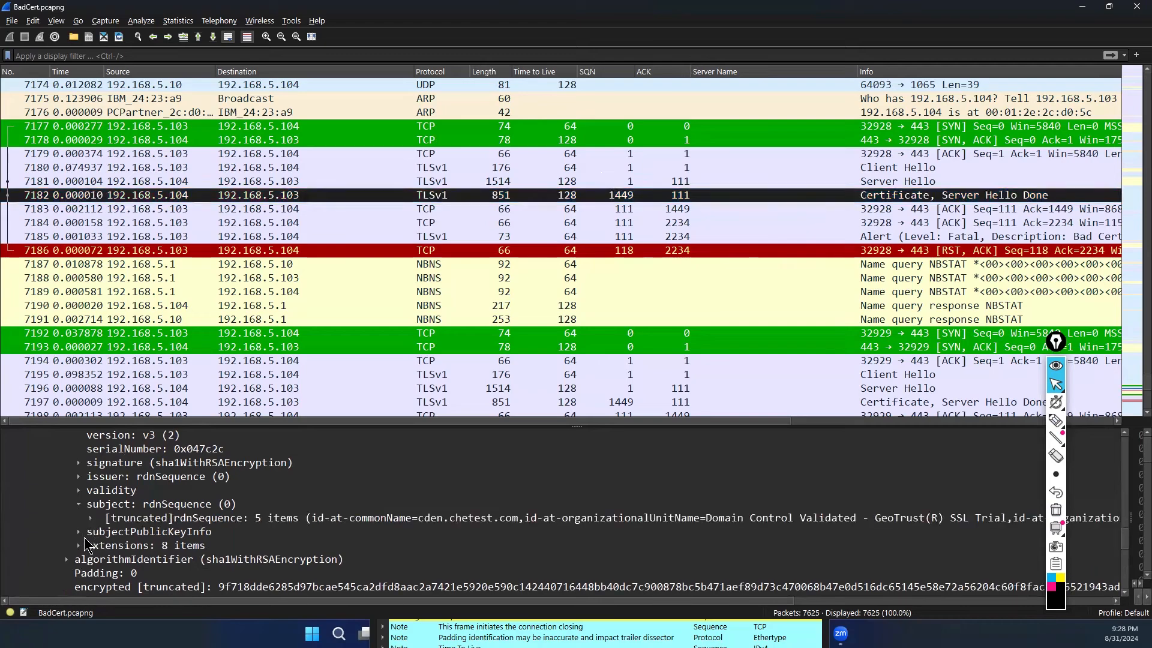
pyautogui.click(80, 533)
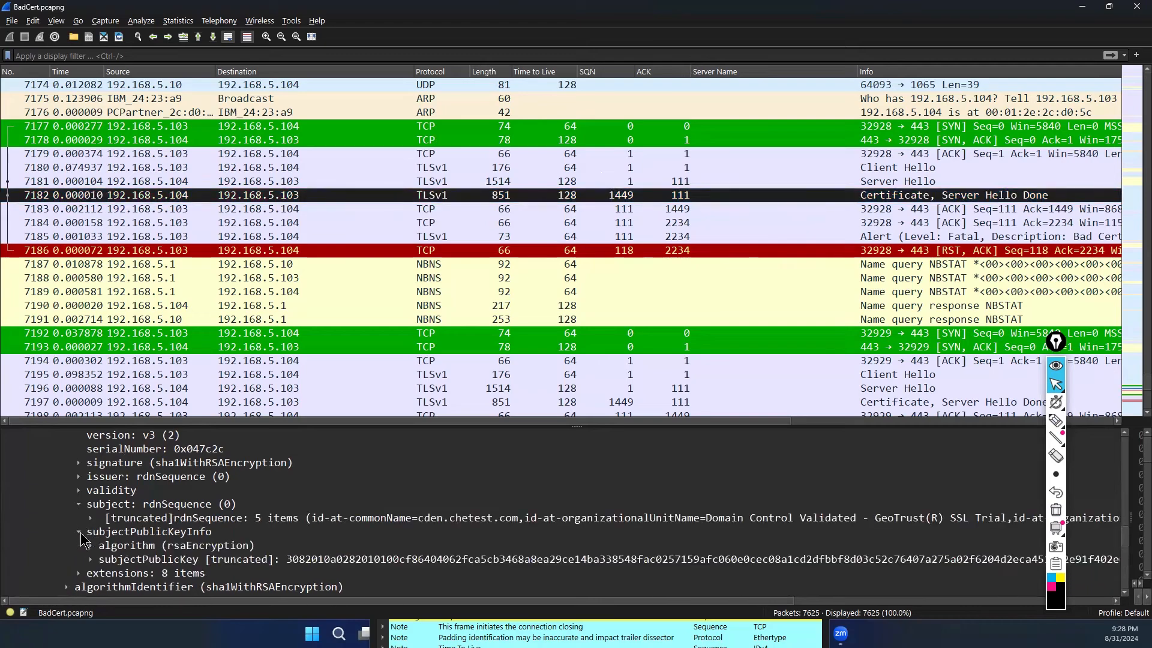
# Step: Select the signedCertificate entry and expand its validity field to reveal the notBefore and notAfter entries
pyautogui.scroll(3, 87, 513)
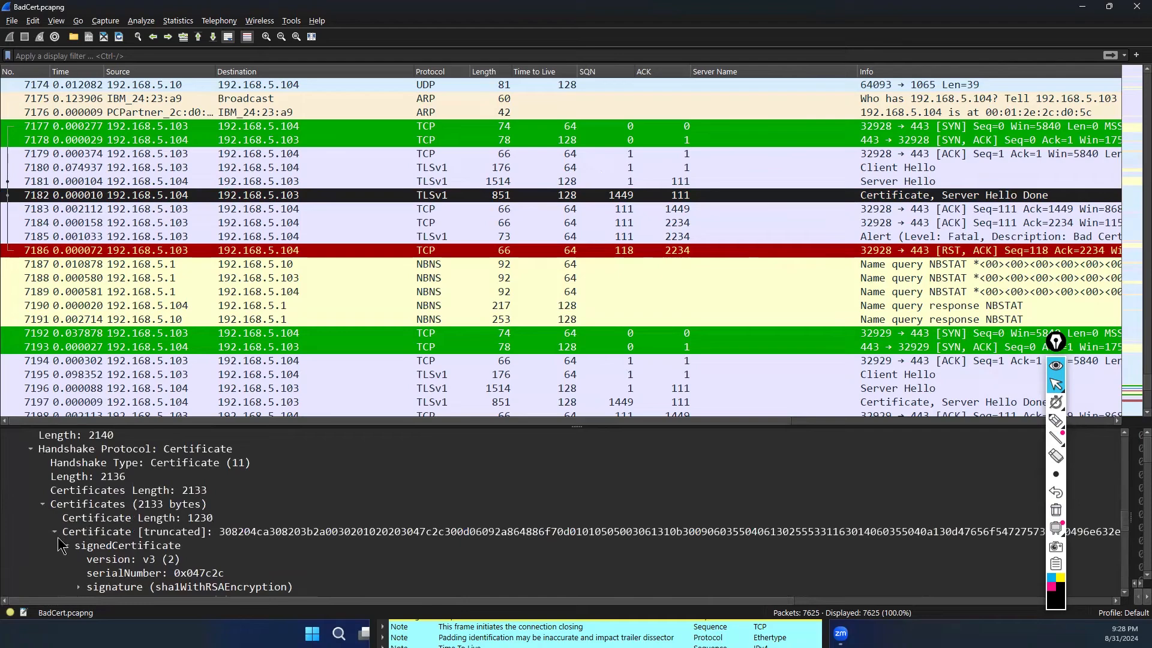
pyautogui.click(81, 547)
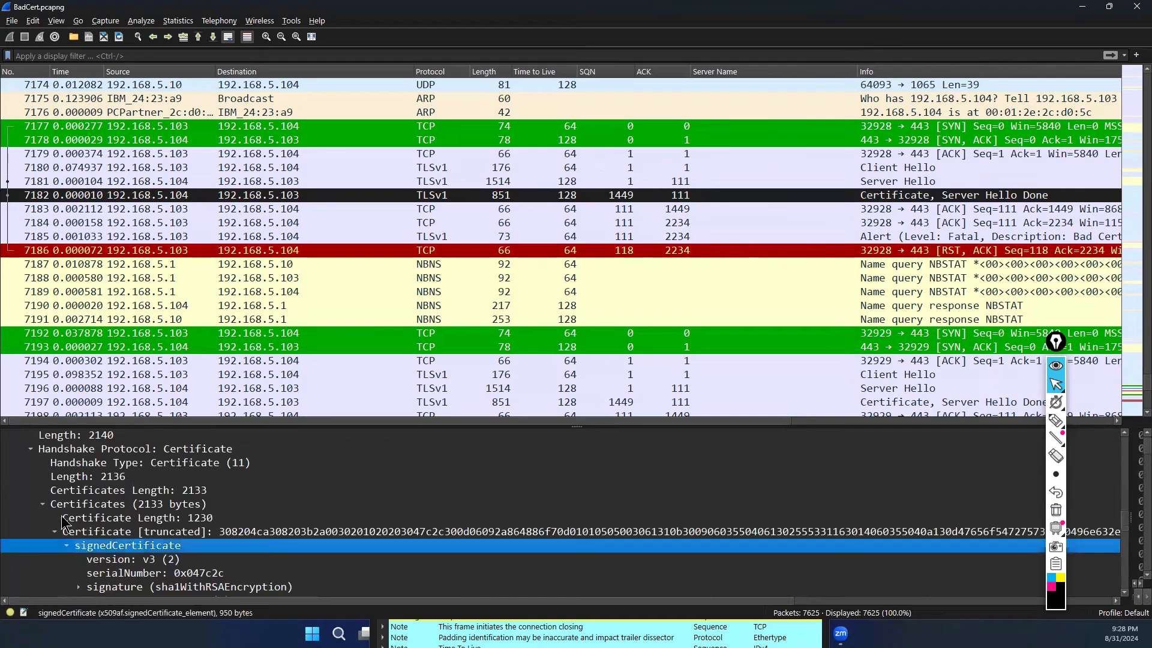
pyautogui.scroll(-2, 136, 567)
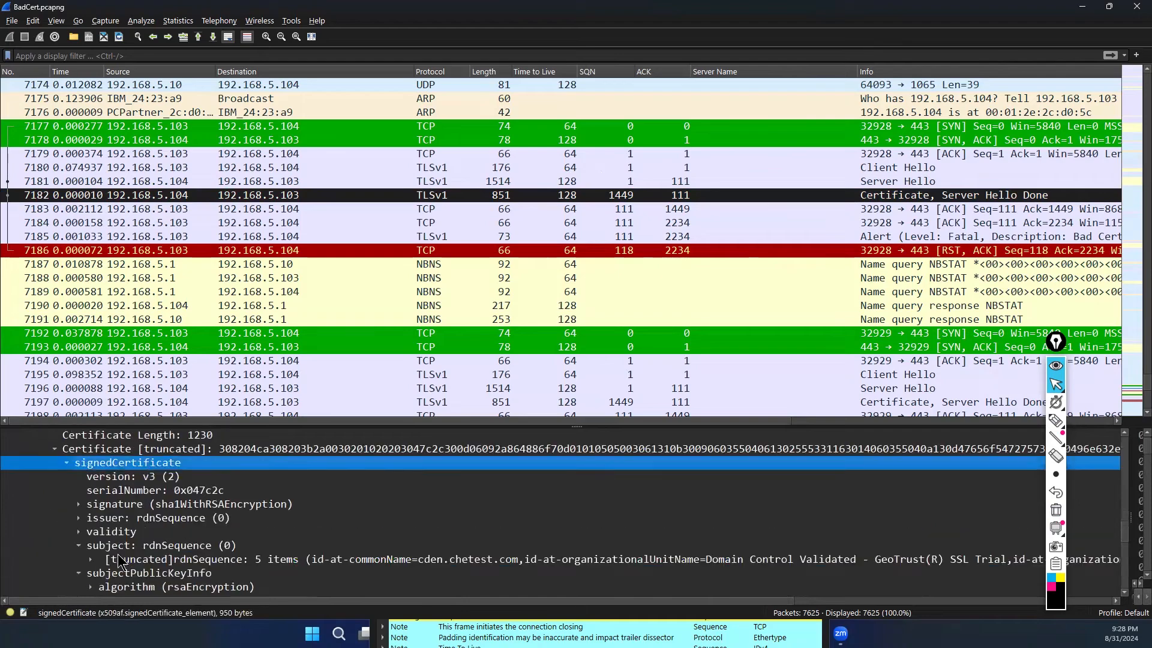
pyautogui.click(79, 532)
pyautogui.scroll(-2, 84, 531)
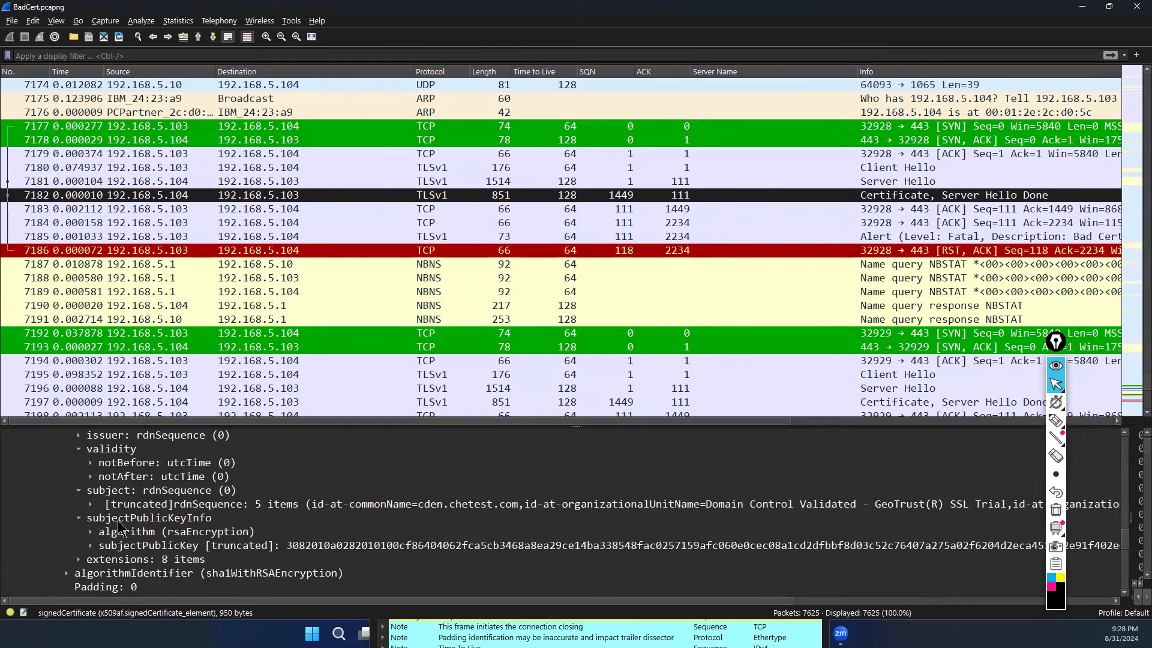
# Step: Select the subject's rdnSequence and read its common name and organizational unit entries across the full line
pyautogui.click(497, 507)
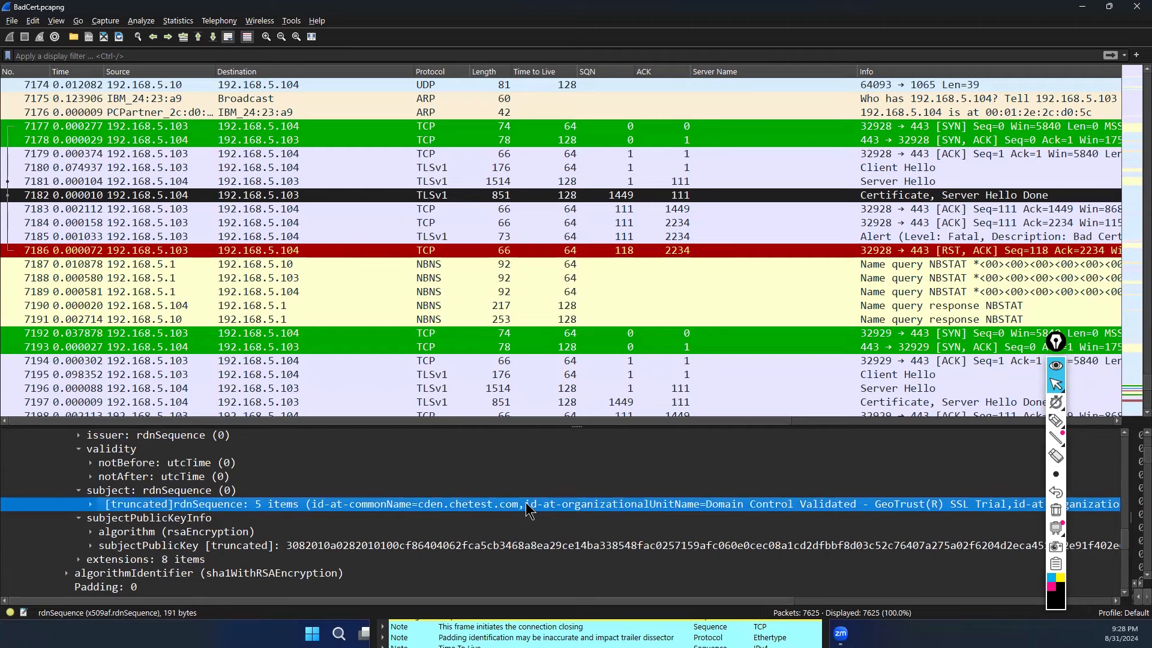
pyautogui.moveTo(471, 600); pyautogui.dragTo(554, 614)
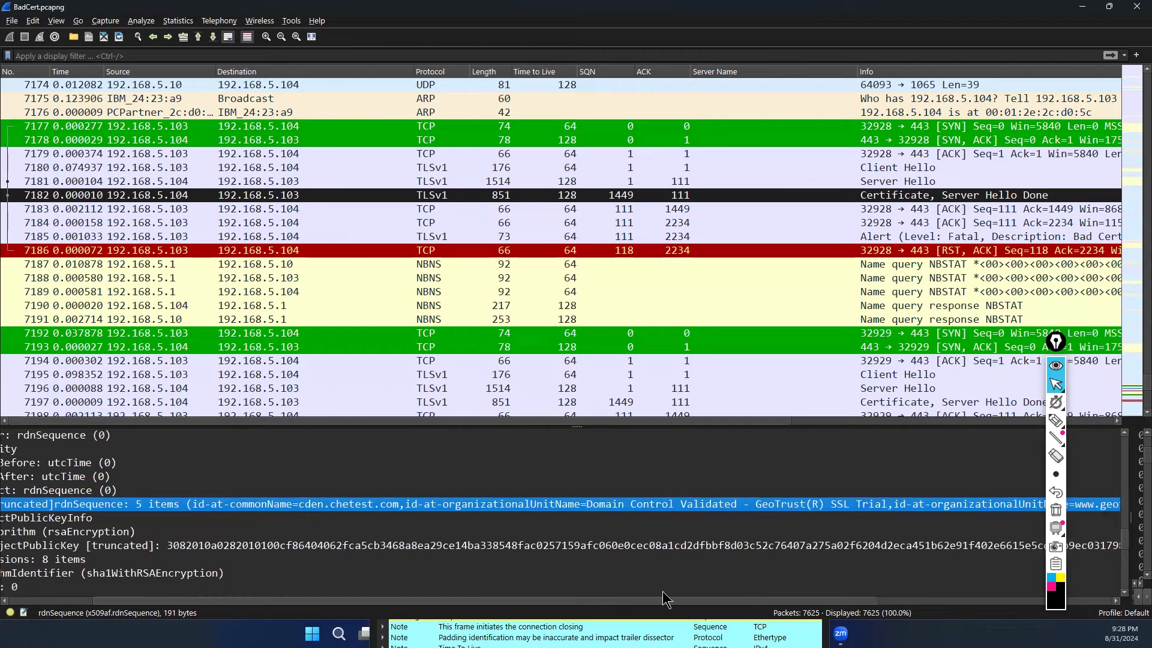
pyautogui.moveTo(737, 603); pyautogui.dragTo(892, 589)
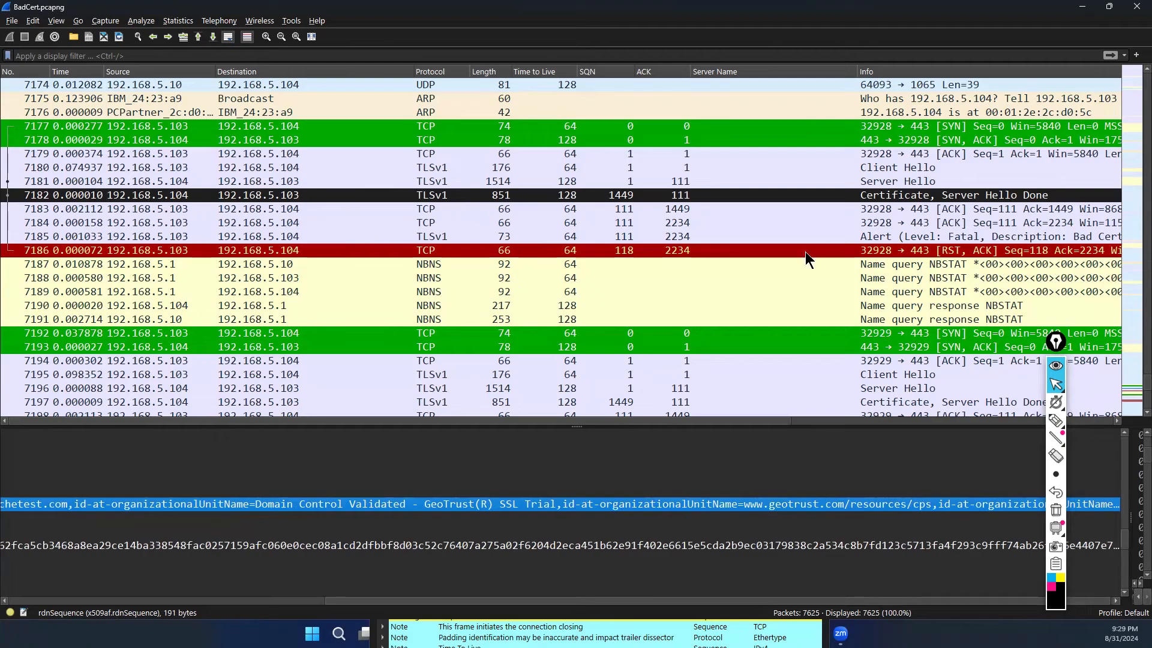
# Step: Select reset packet 7201 and circle the surrounding TLS handshake, alert and reset packets in black
pyautogui.scroll(-4, 744, 316)
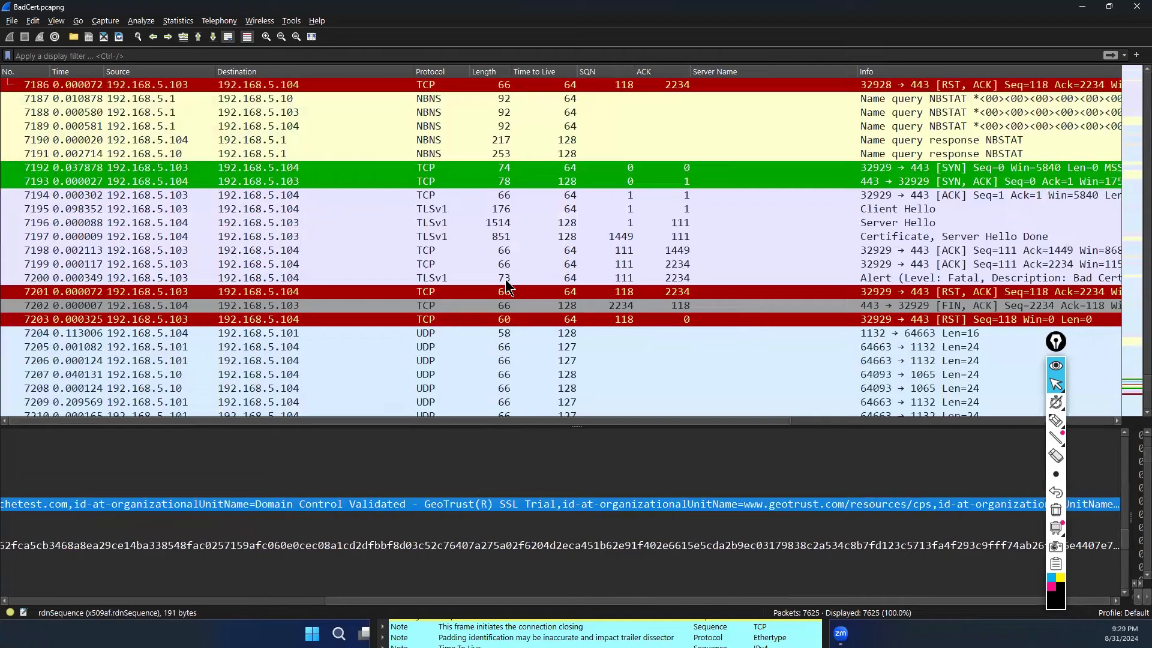
pyautogui.click(184, 294)
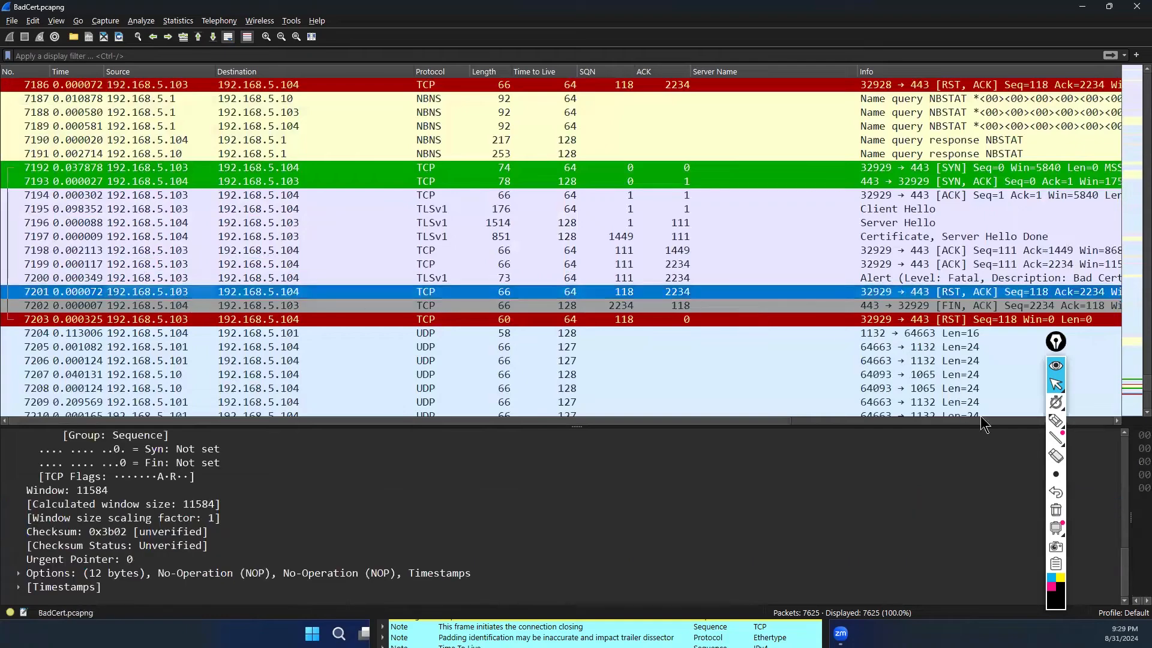
pyautogui.click(1056, 419)
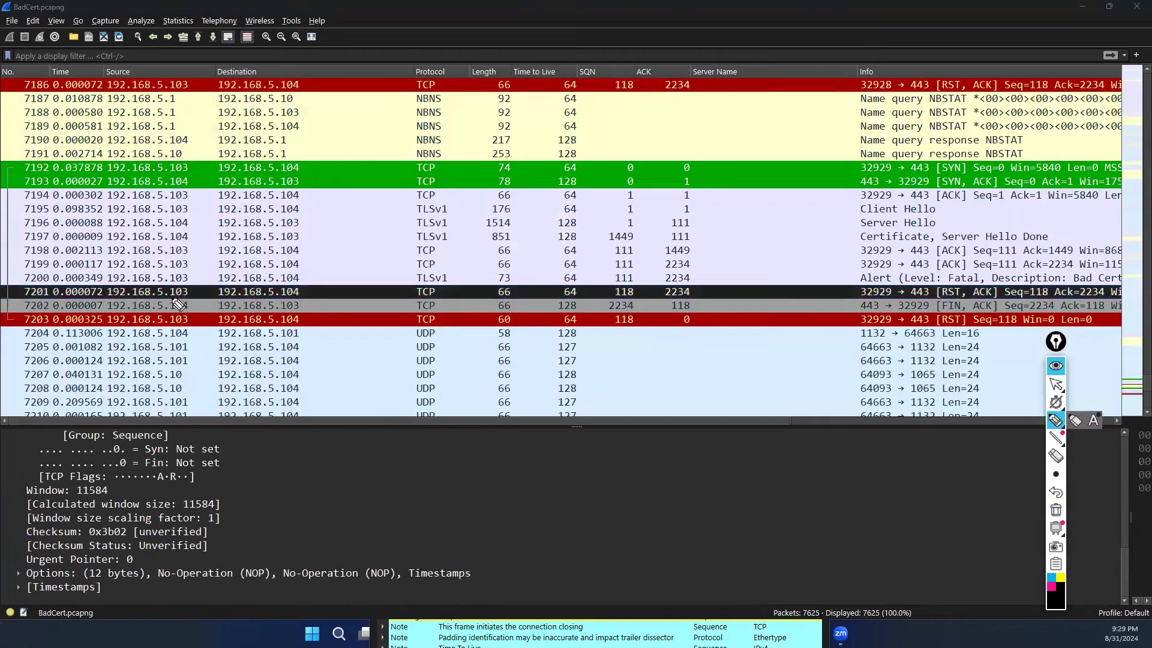
pyautogui.moveTo(233, 306); pyautogui.dragTo(479, 323)
pyautogui.moveTo(824, 322)
pyautogui.mouseDown()
pyautogui.moveTo(1010, 284)
pyautogui.moveTo(96, 222)
pyautogui.moveTo(252, 300)
pyautogui.moveTo(292, 303)
pyautogui.mouseUp()
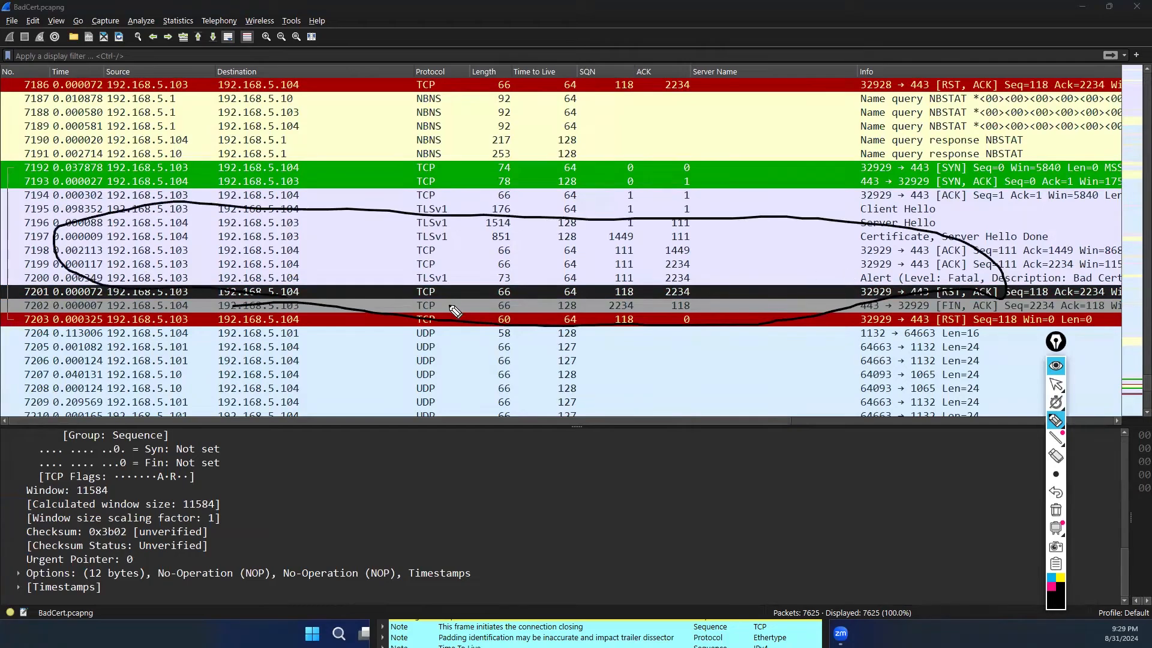
pyautogui.click(1056, 384)
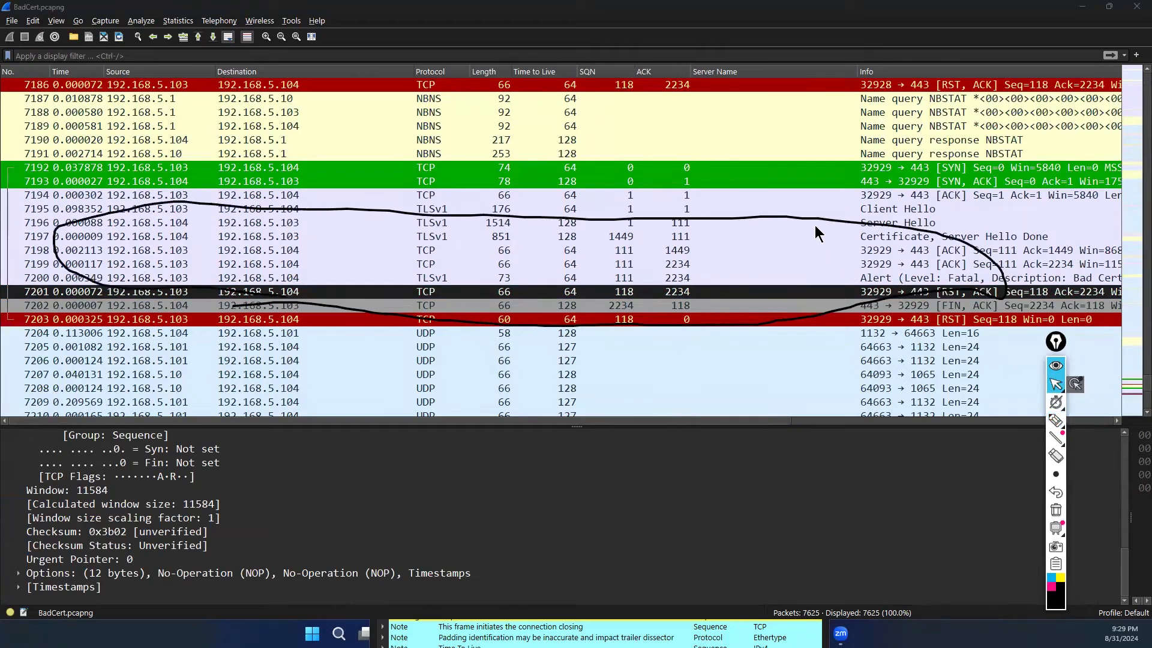
# Step: Look through the packet list around and beyond the circled TLS exchange for further alert or reset packets
pyautogui.scroll(1, 814, 224)
pyautogui.scroll(20, 814, 225)
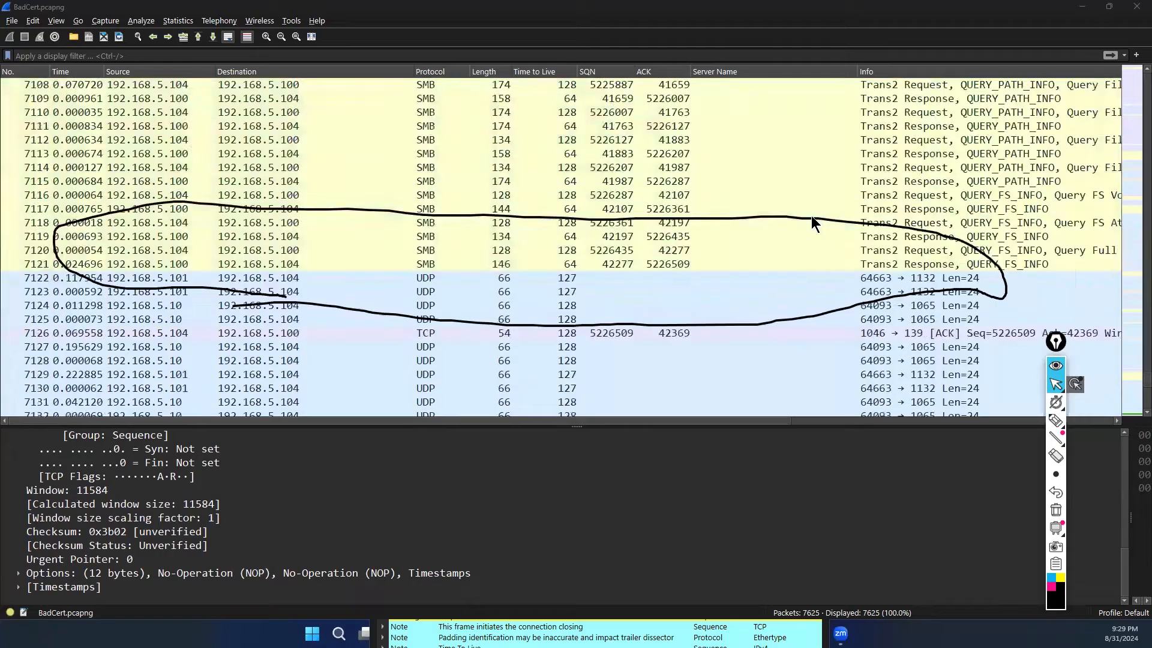
pyautogui.scroll(20, 811, 217)
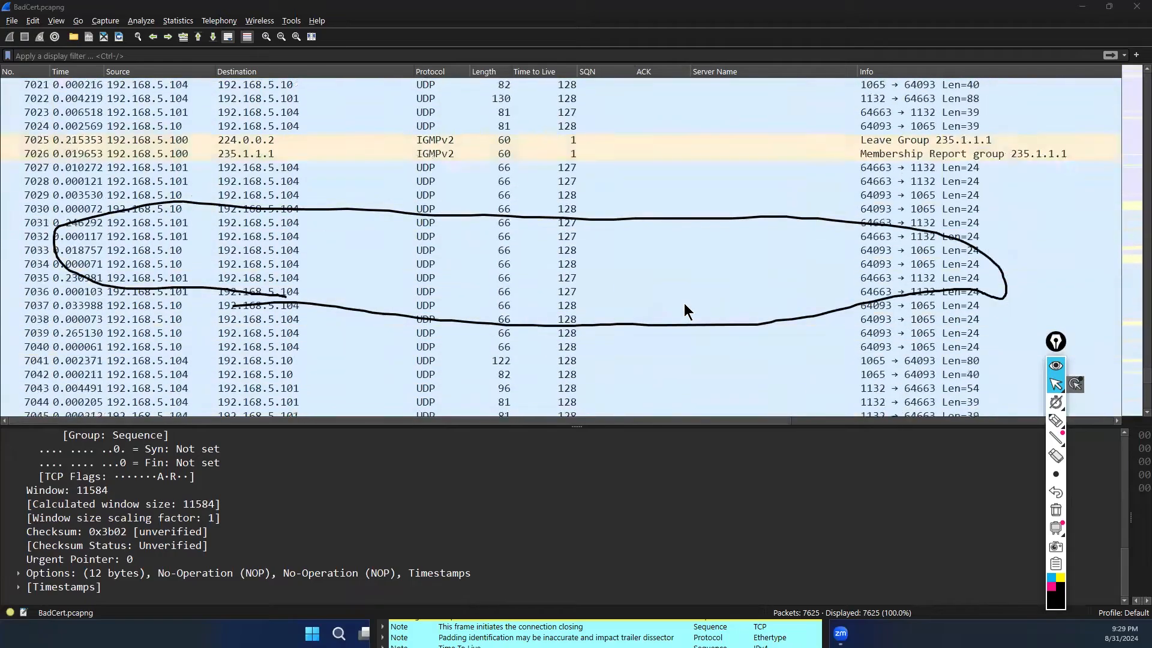
pyautogui.scroll(-20, 702, 295)
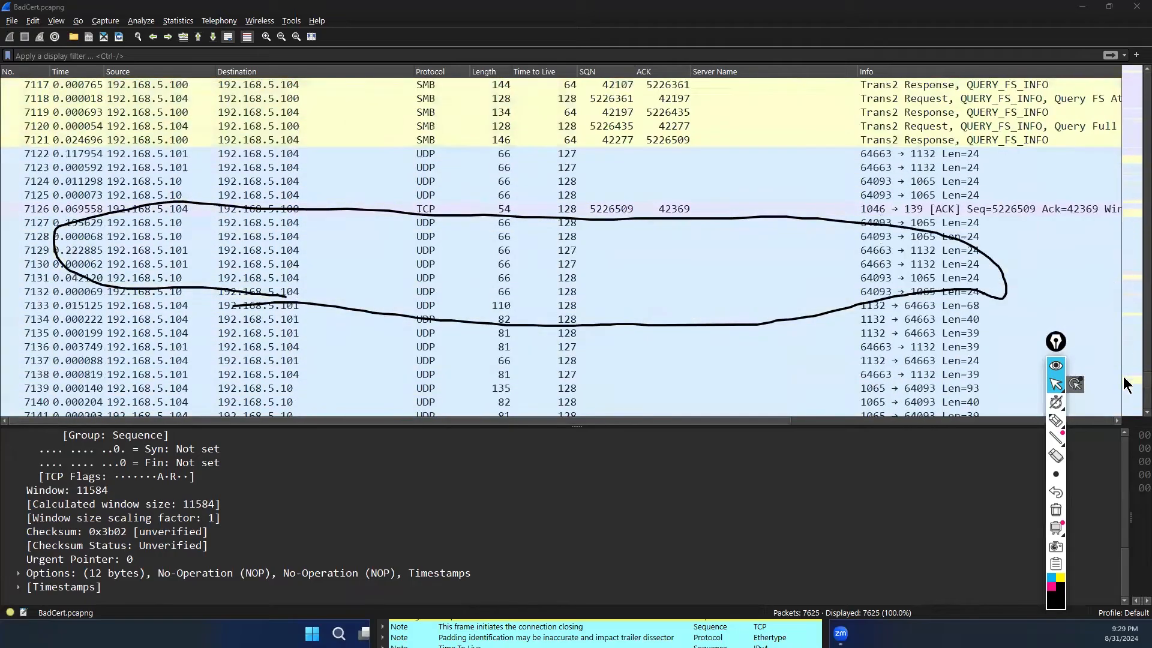
pyautogui.moveTo(1146, 377)
pyautogui.mouseDown()
pyautogui.moveTo(1147, 406)
pyautogui.moveTo(1146, 340)
pyautogui.moveTo(1146, 414)
pyautogui.mouseUp()
pyautogui.scroll(-20, 1034, 372)
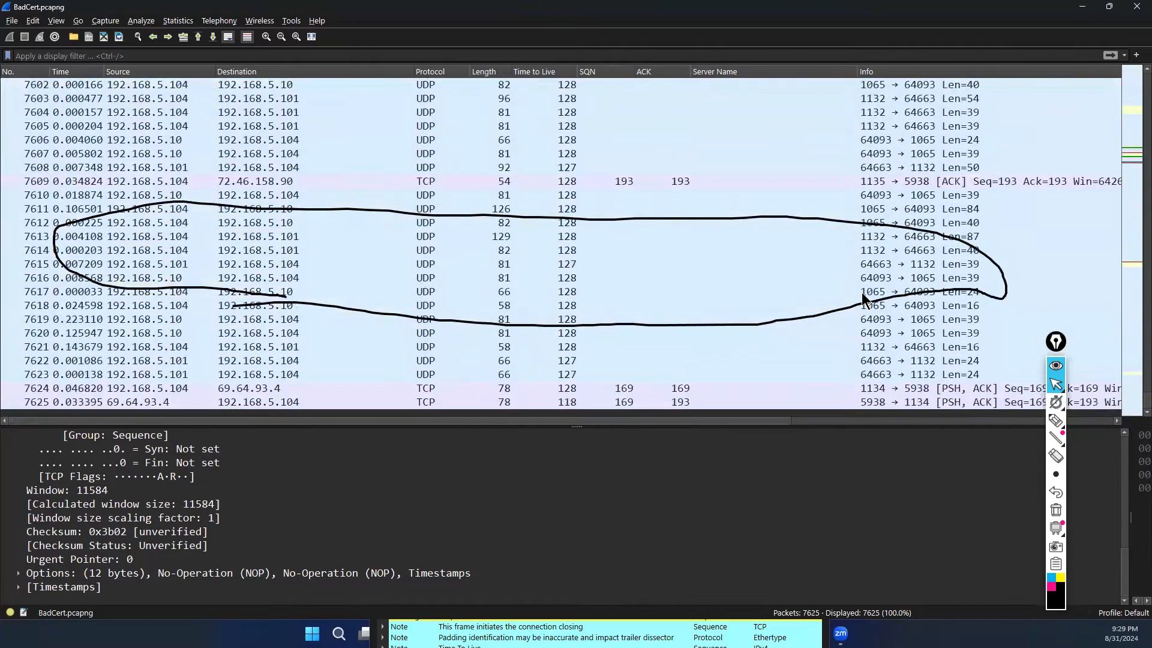
pyautogui.scroll(12, 863, 292)
pyautogui.scroll(20, 863, 290)
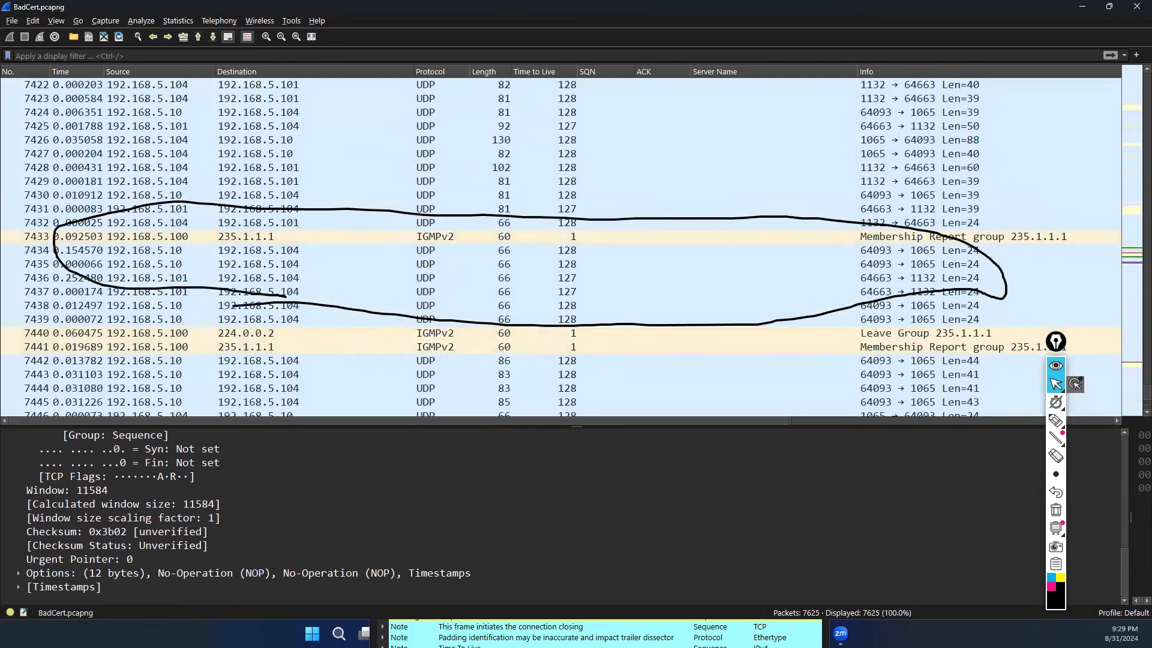
# Step: Bring up the Expert Information for the capture and go to connection reset packet 7201
pyautogui.click(473, 638)
pyautogui.moveTo(446, 533); pyautogui.dragTo(339, 226)
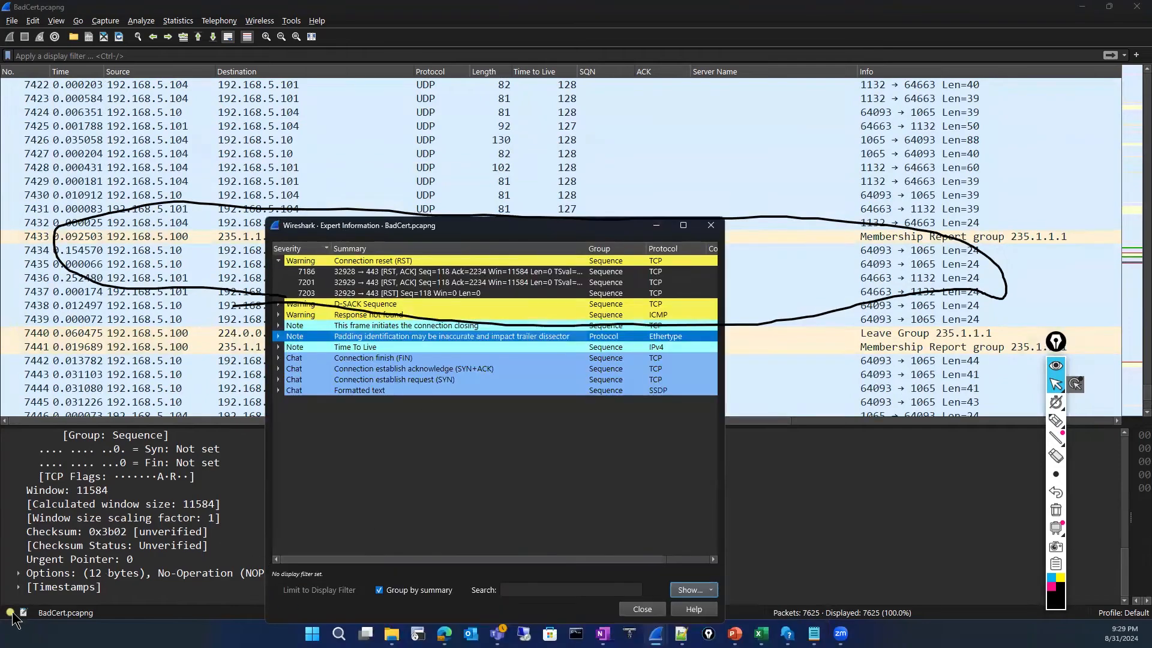
pyautogui.click(403, 282)
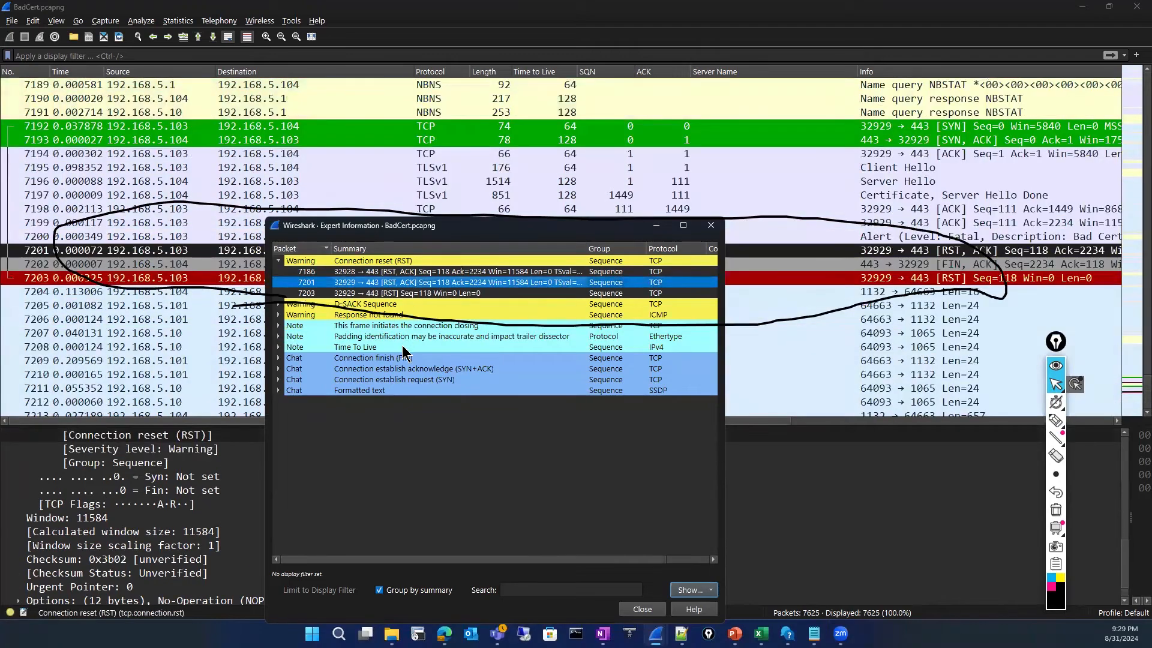
# Step: Expand the Time To Live and Formatted text groups in Expert Information and inspect the SSDP NOTIFY entries, finishing on packet 3829
pyautogui.click(359, 371)
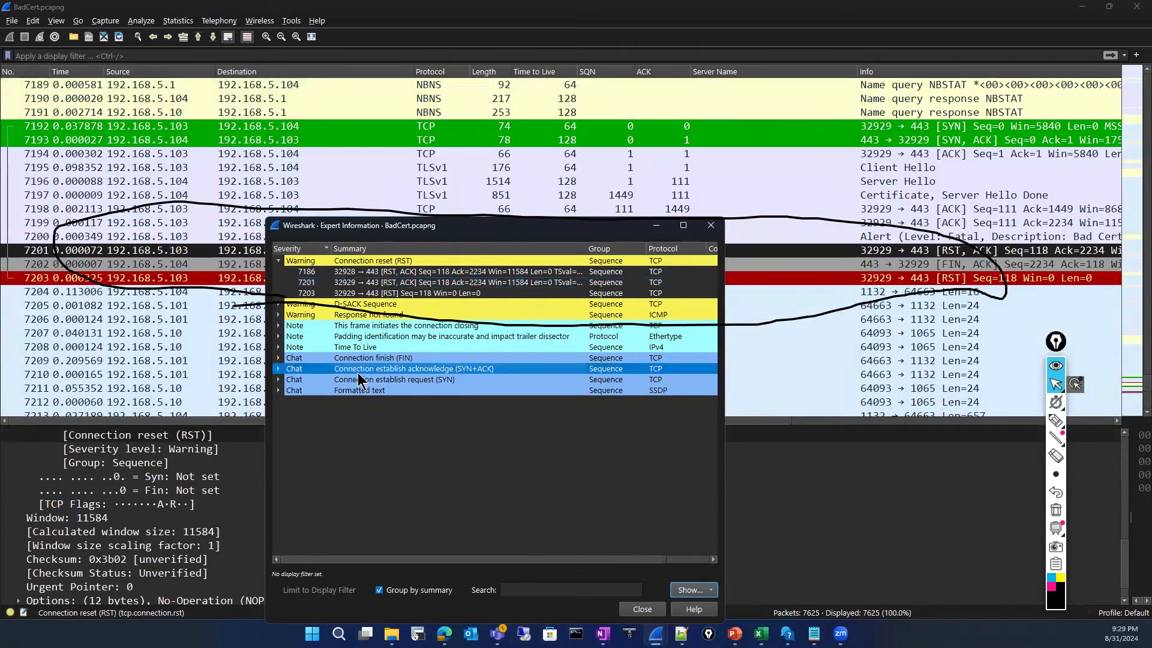
pyautogui.click(278, 347)
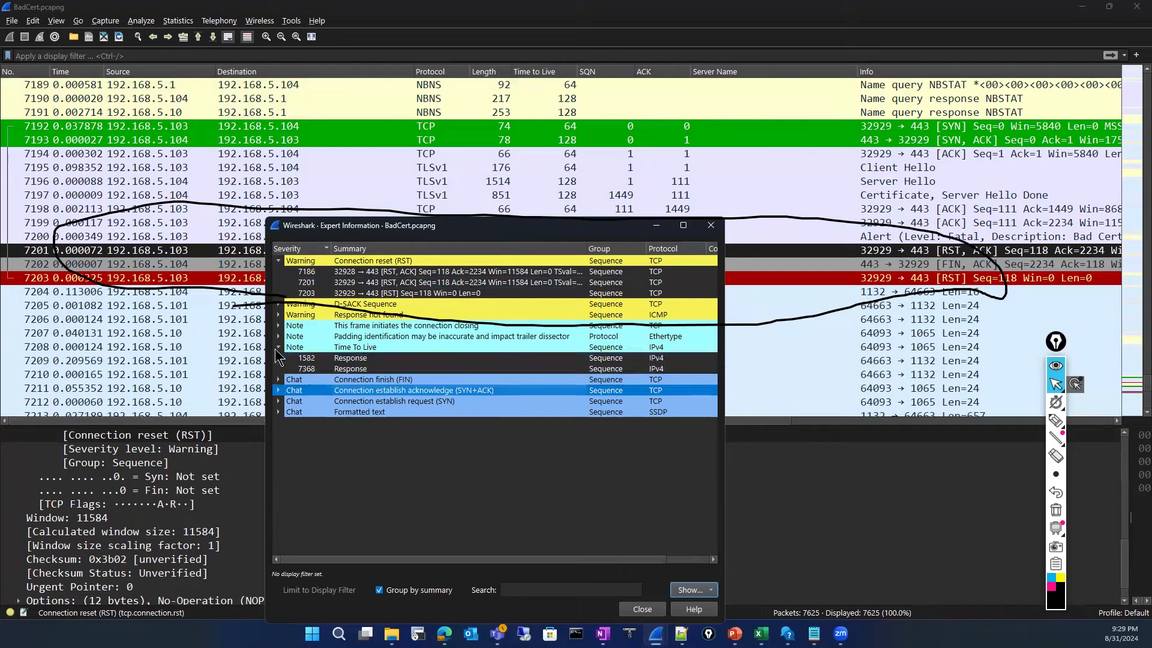
pyautogui.click(279, 412)
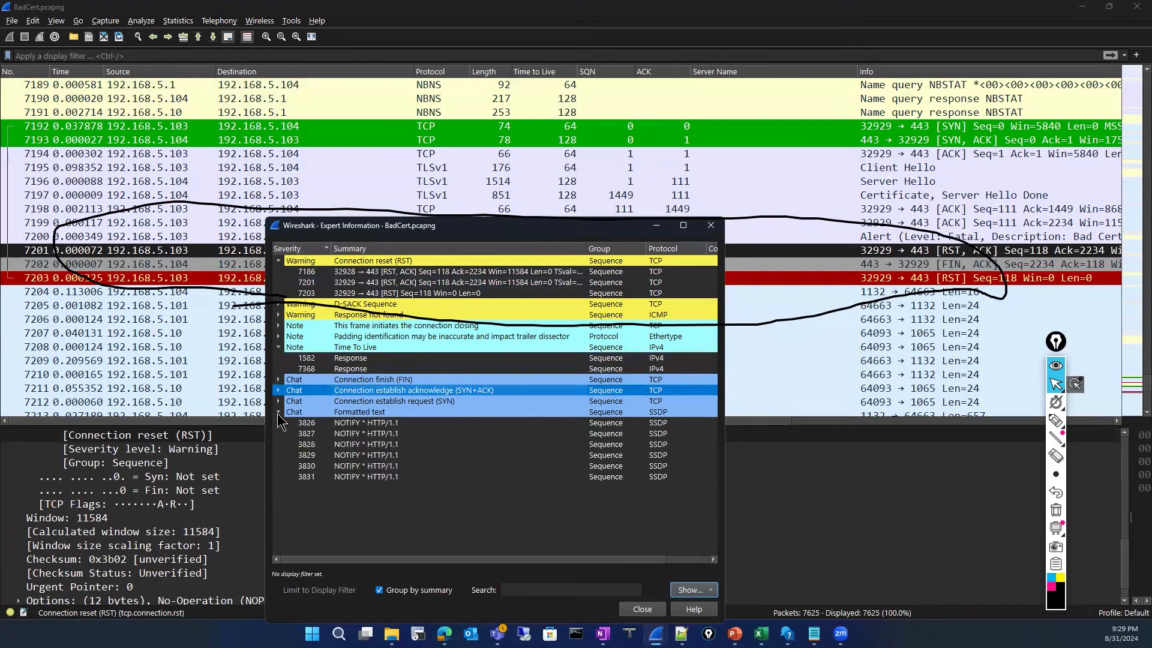
pyautogui.click(377, 445)
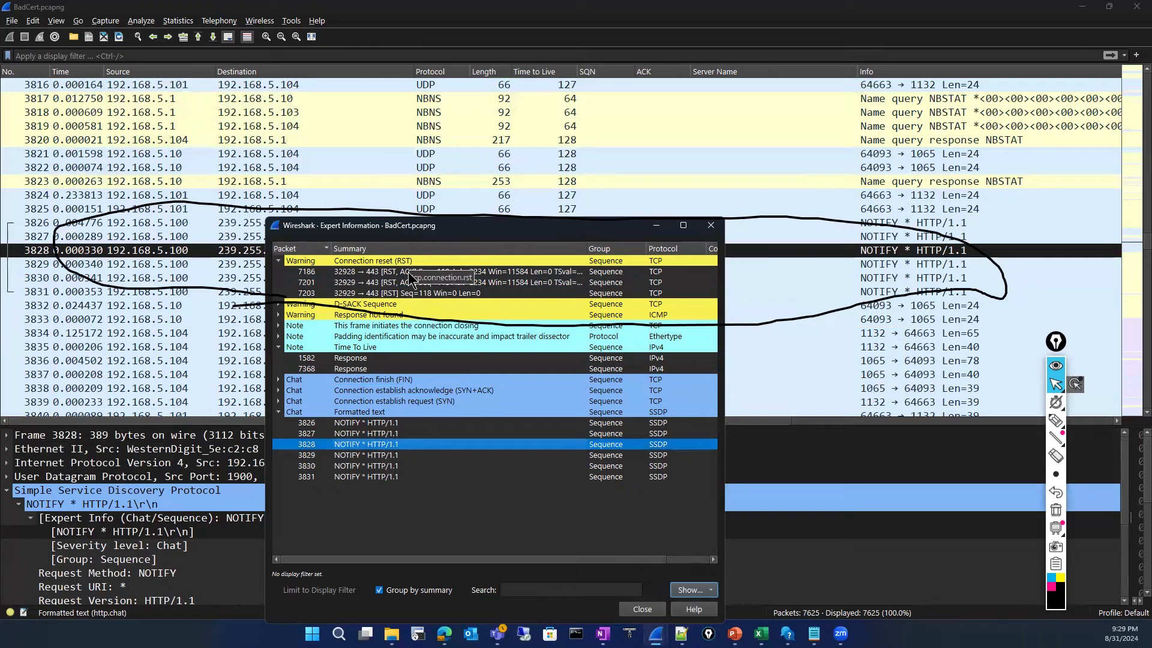
pyautogui.click(403, 422)
pyautogui.click(406, 456)
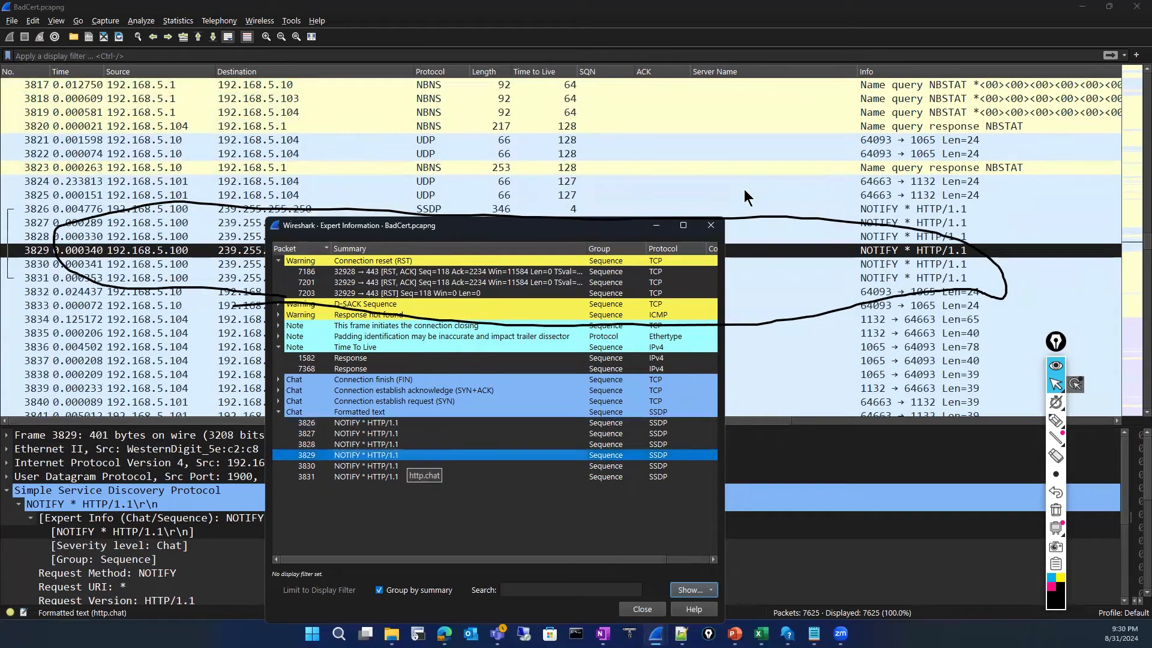
# Step: Close Expert Information and erase the black circle drawn over the packet list
pyautogui.click(710, 231)
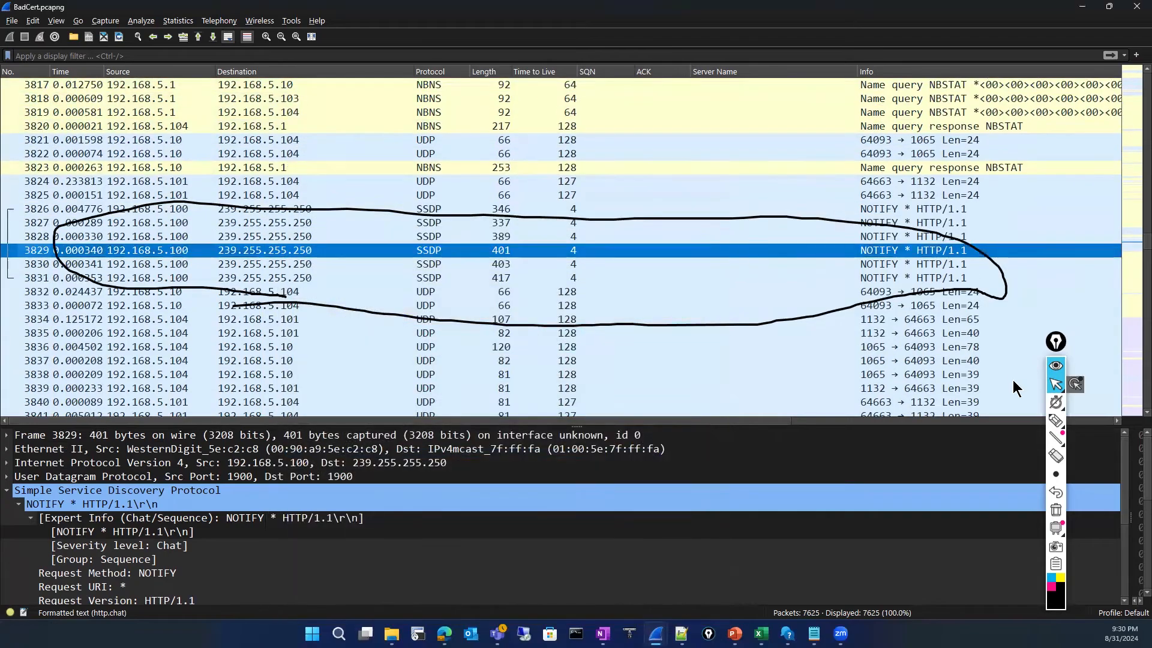
pyautogui.click(1056, 515)
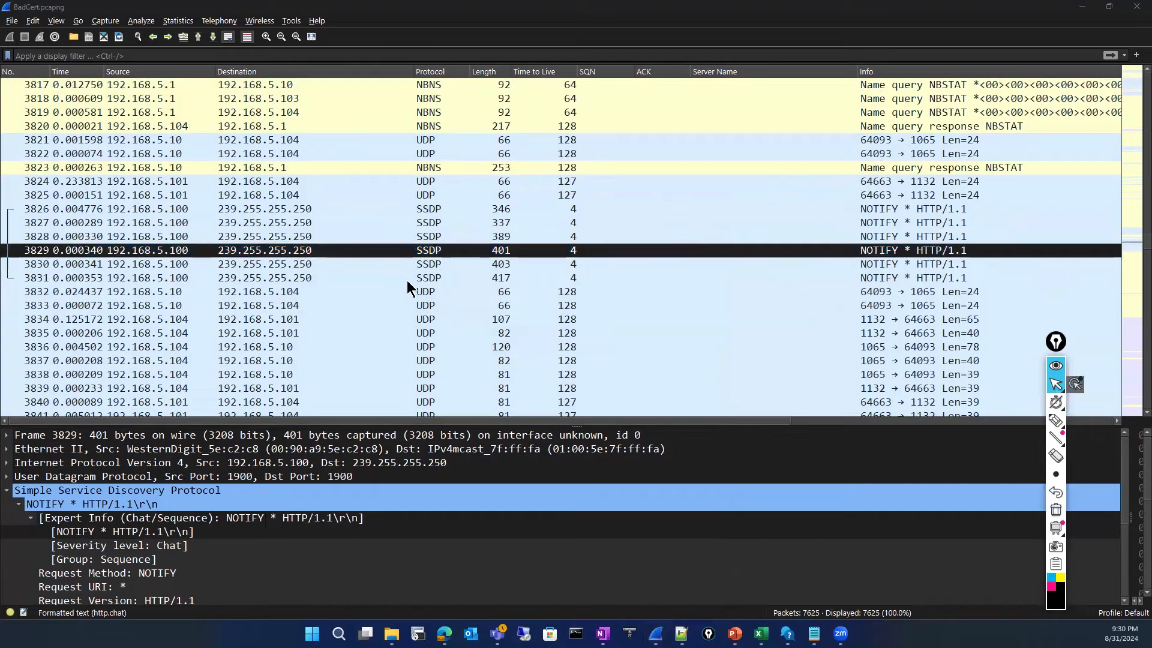
pyautogui.scroll(3, 405, 288)
pyautogui.scroll(14, 405, 282)
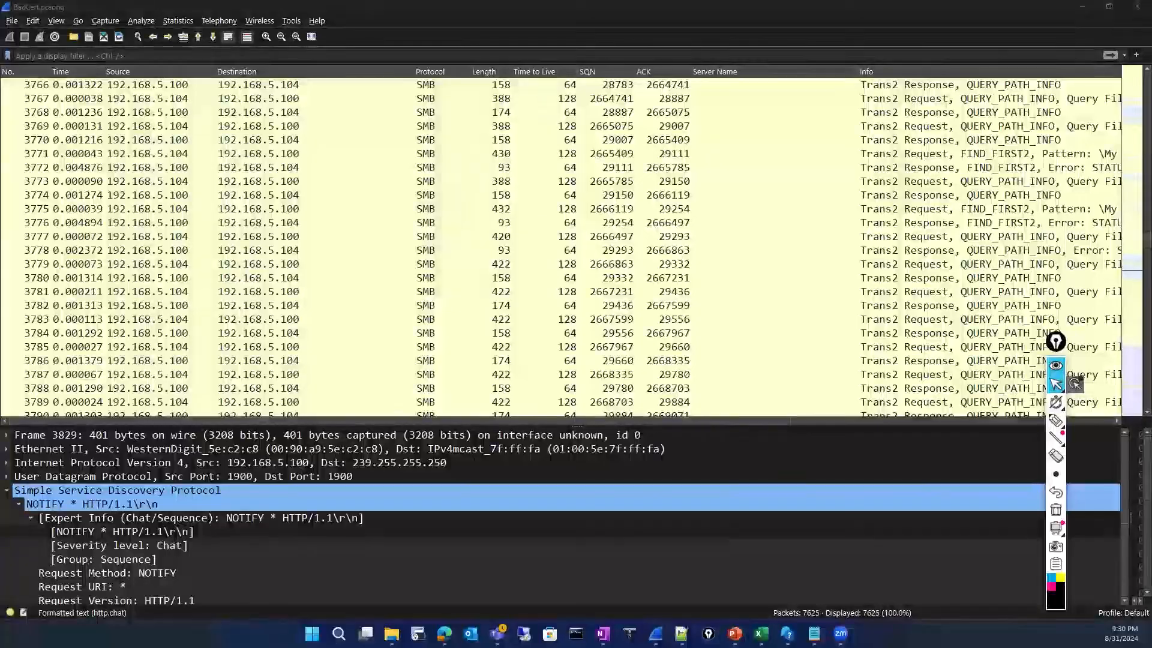
# Step: Switch to the Training Curriculum workbook in Excel to check the SSL / TLS topics, and return to the BadCert.pcapng capture in Wireshark
pyautogui.click(761, 633)
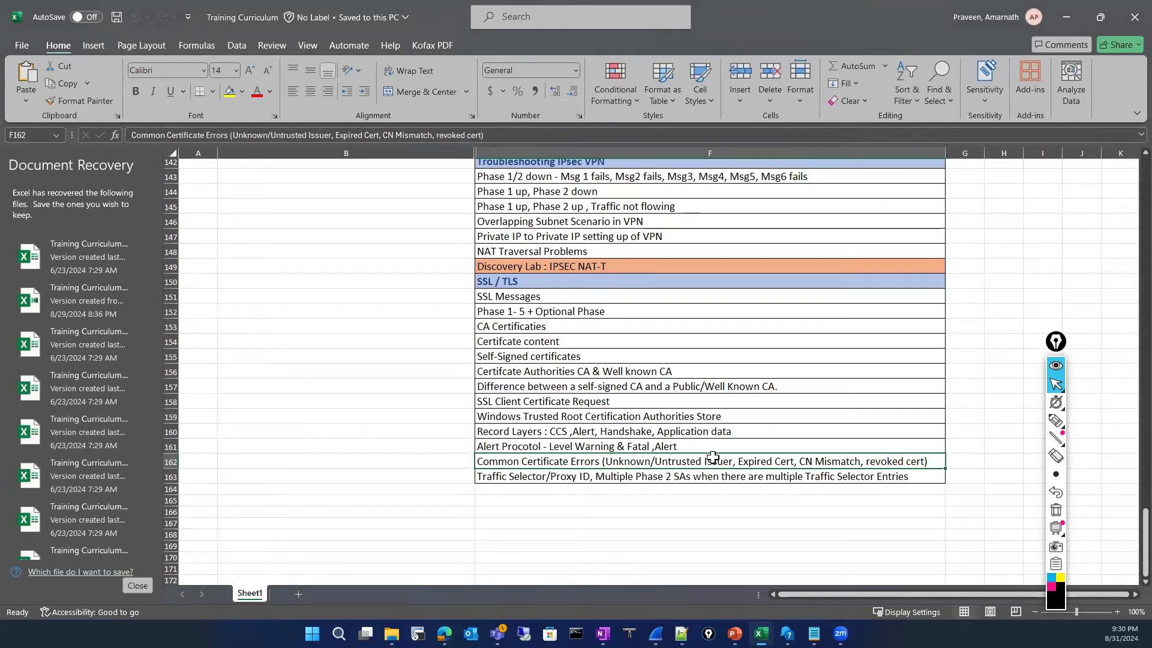
pyautogui.moveTo(734, 633)
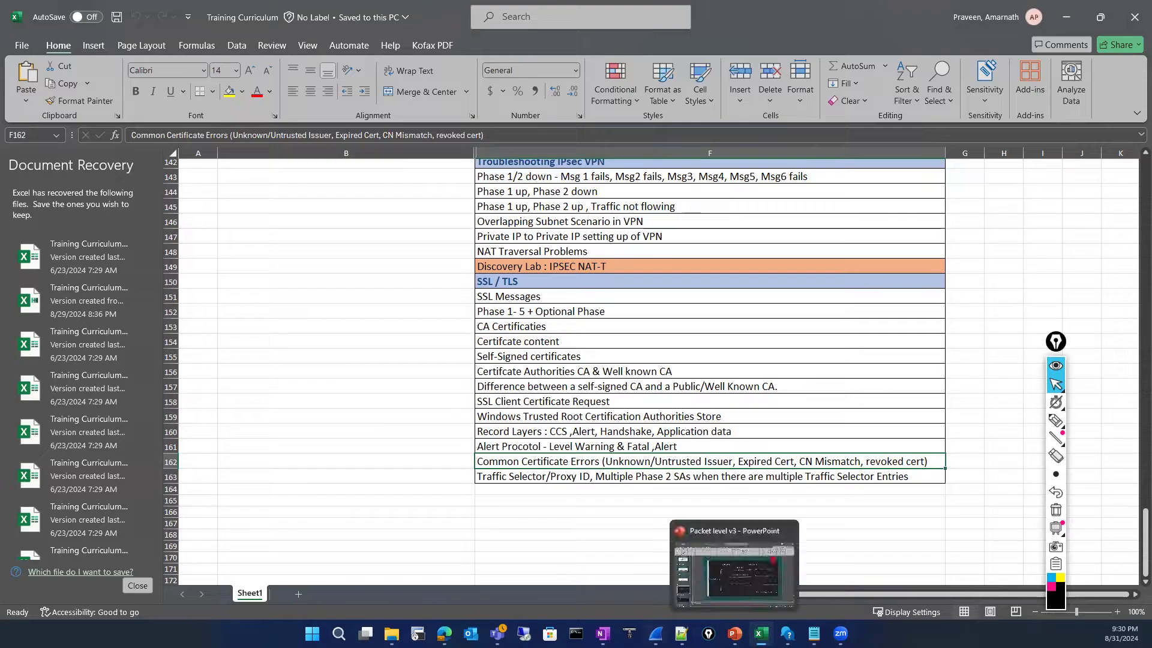
pyautogui.moveTo(656, 633)
pyautogui.click(732, 561)
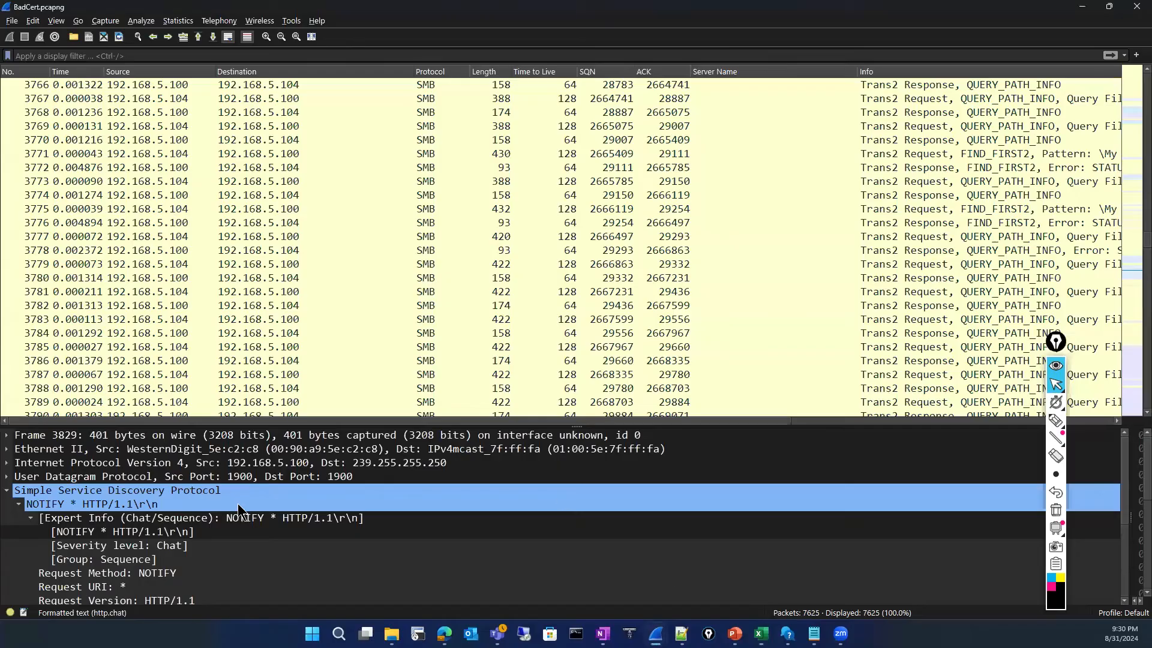
# Step: Filter the packet list with the display filter tls
pyautogui.scroll(-3, 238, 503)
pyautogui.scroll(3, 238, 503)
pyautogui.scroll(17, 311, 318)
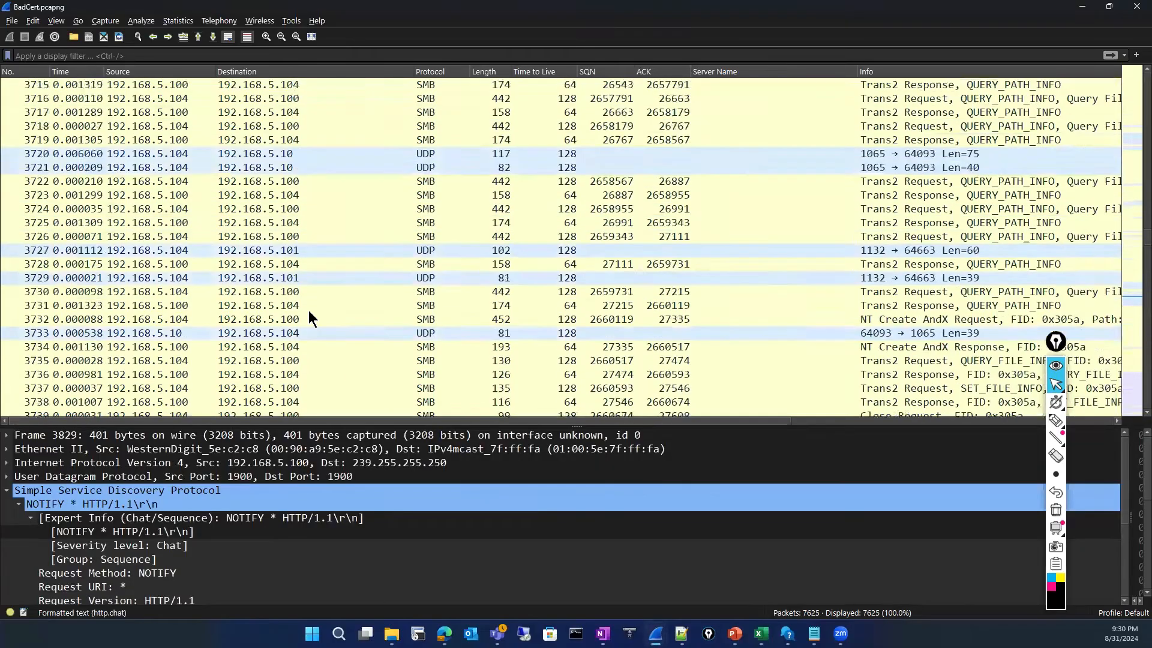
pyautogui.scroll(20, 309, 309)
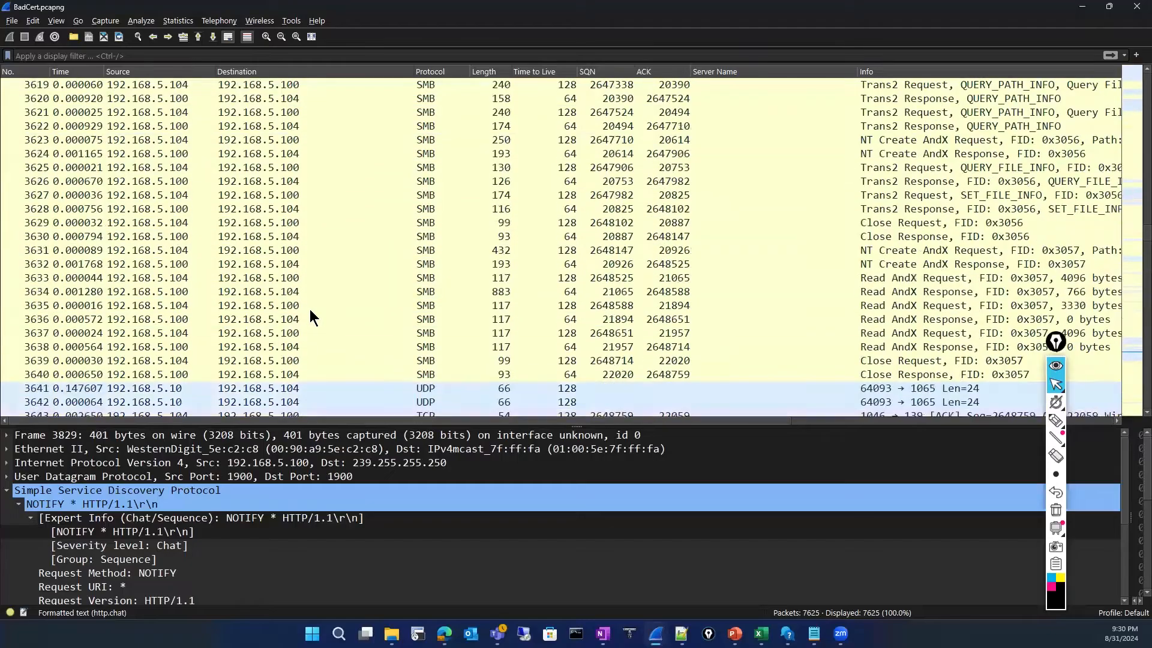
pyautogui.scroll(20, 309, 308)
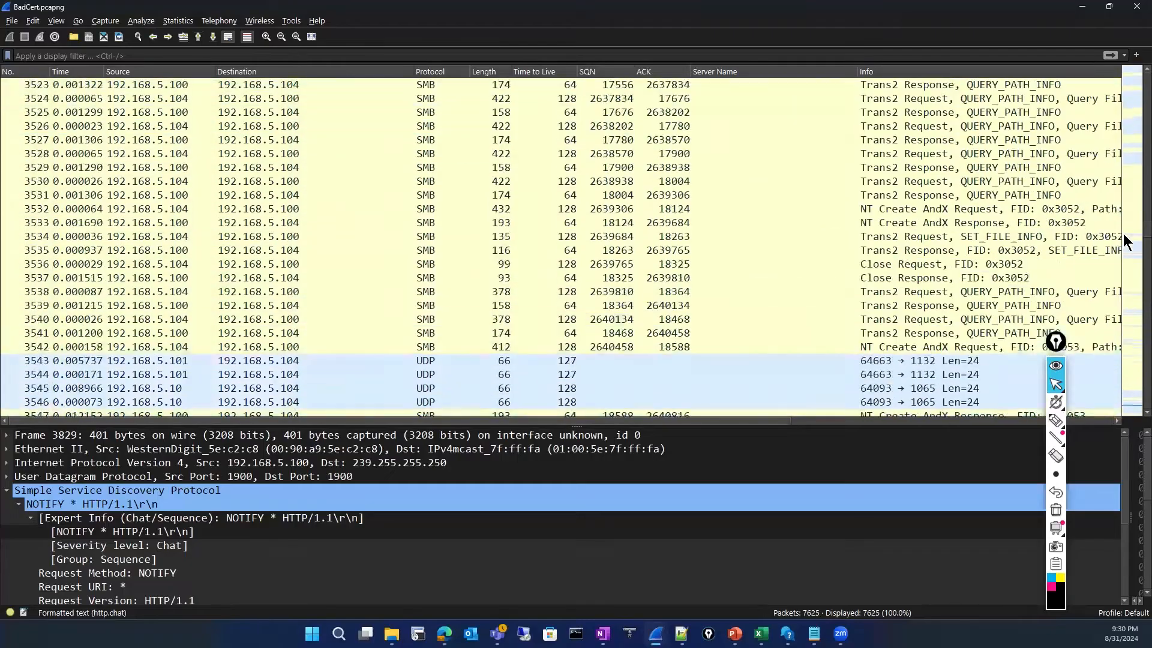
pyautogui.scroll(20, 1124, 235)
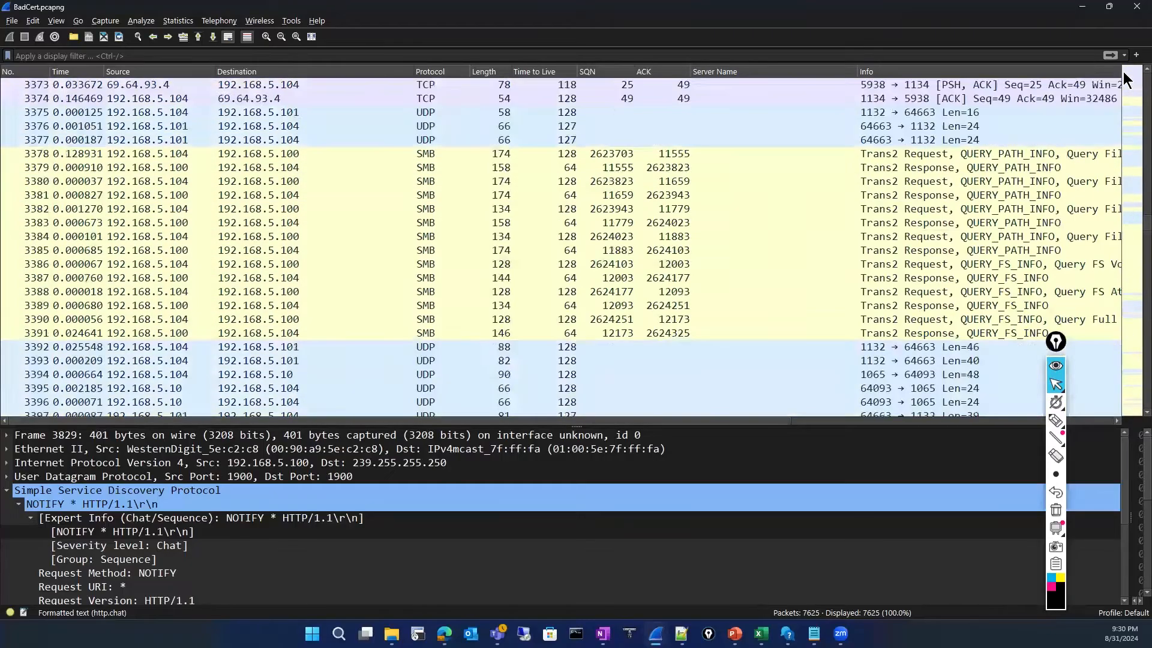
pyautogui.scroll(20, 1123, 71)
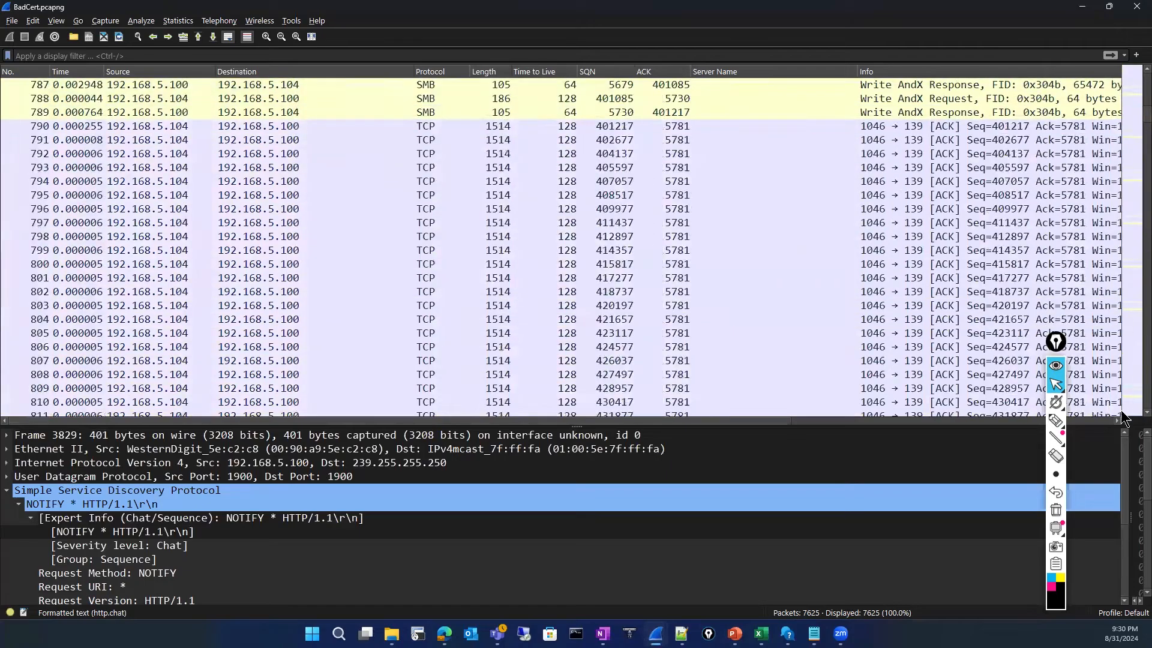
pyautogui.scroll(20, 1124, 418)
pyautogui.scroll(-20, 1124, 418)
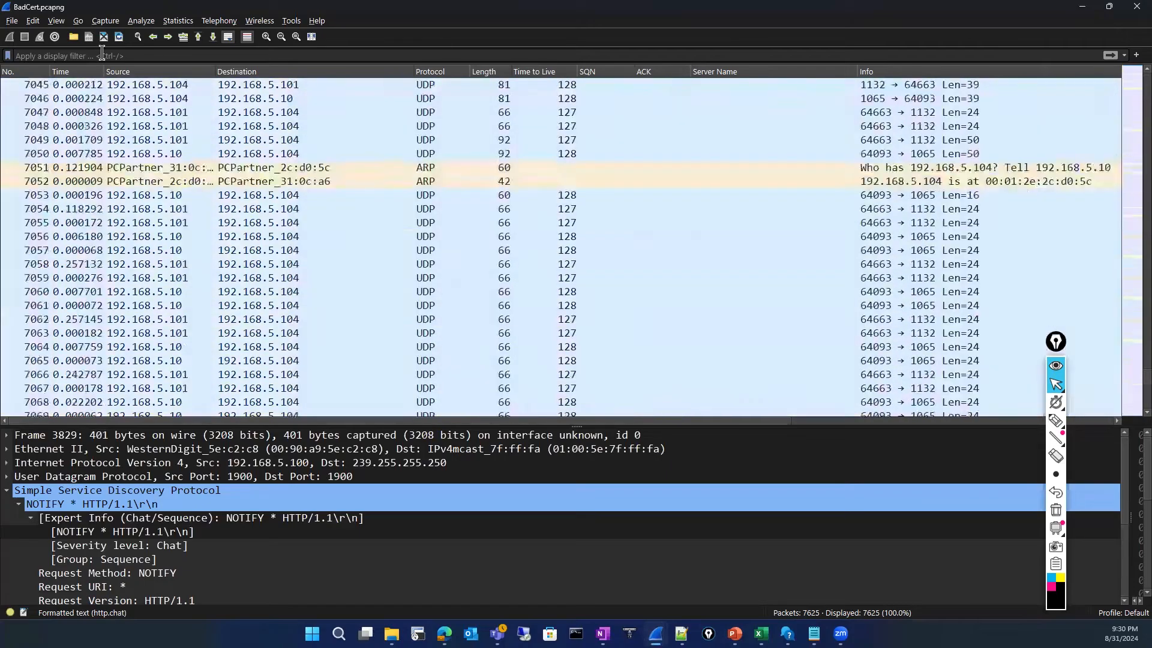
pyautogui.click(102, 55)
pyautogui.write('tls')
pyautogui.press('Return')
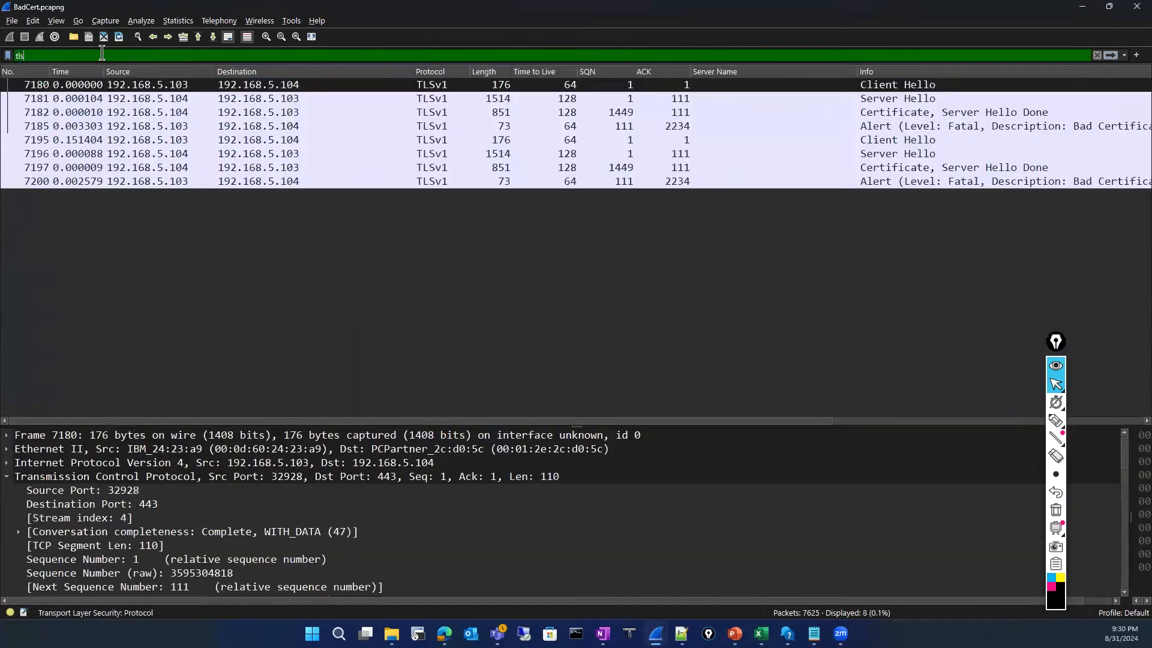
# Step: Select alert packet 7200, expand its Alert Message under Transport Layer Security and select the description field
pyautogui.click(600, 168)
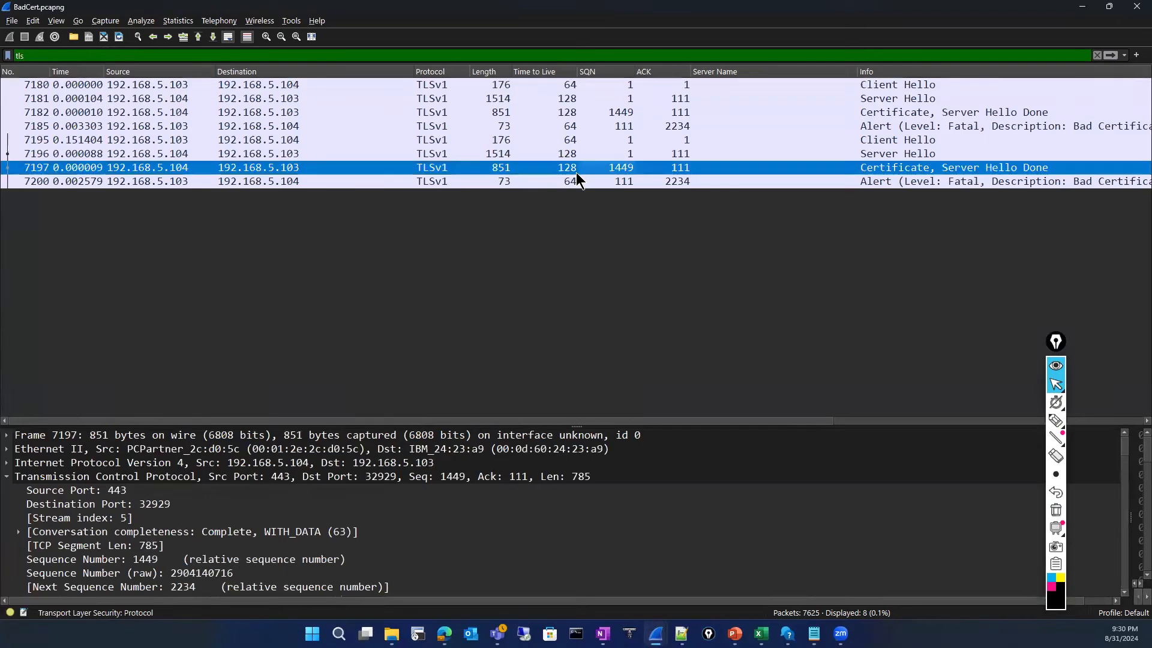
pyautogui.click(506, 181)
pyautogui.scroll(-5, 98, 600)
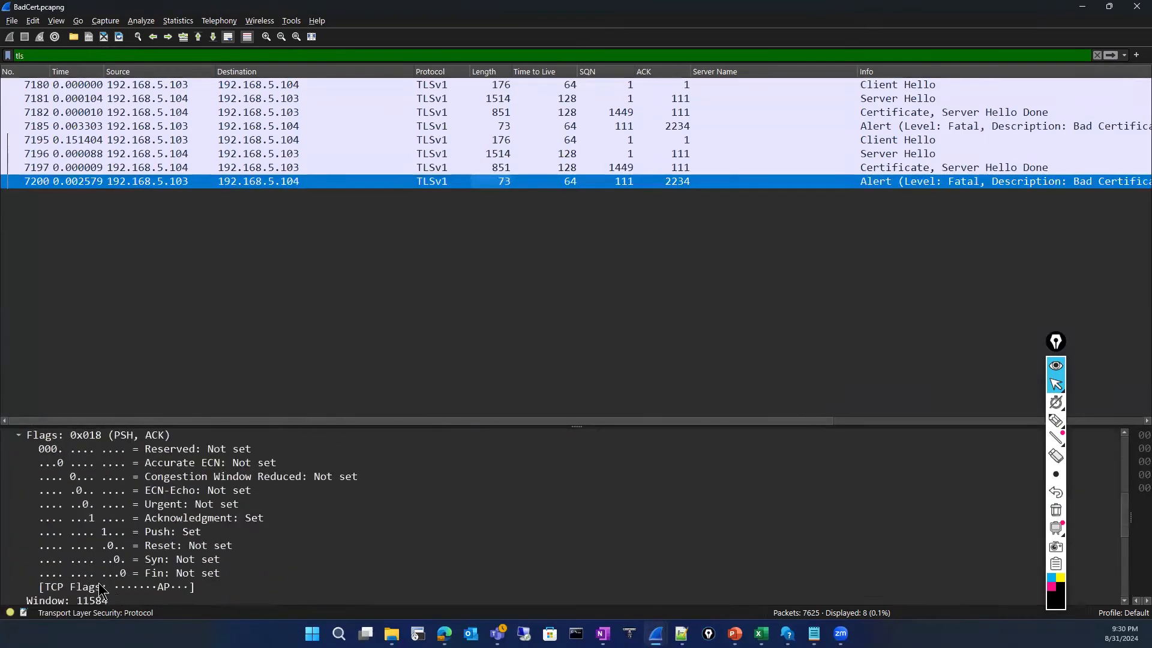
pyautogui.scroll(-5, 98, 600)
pyautogui.scroll(7, 98, 579)
pyautogui.scroll(5, 95, 563)
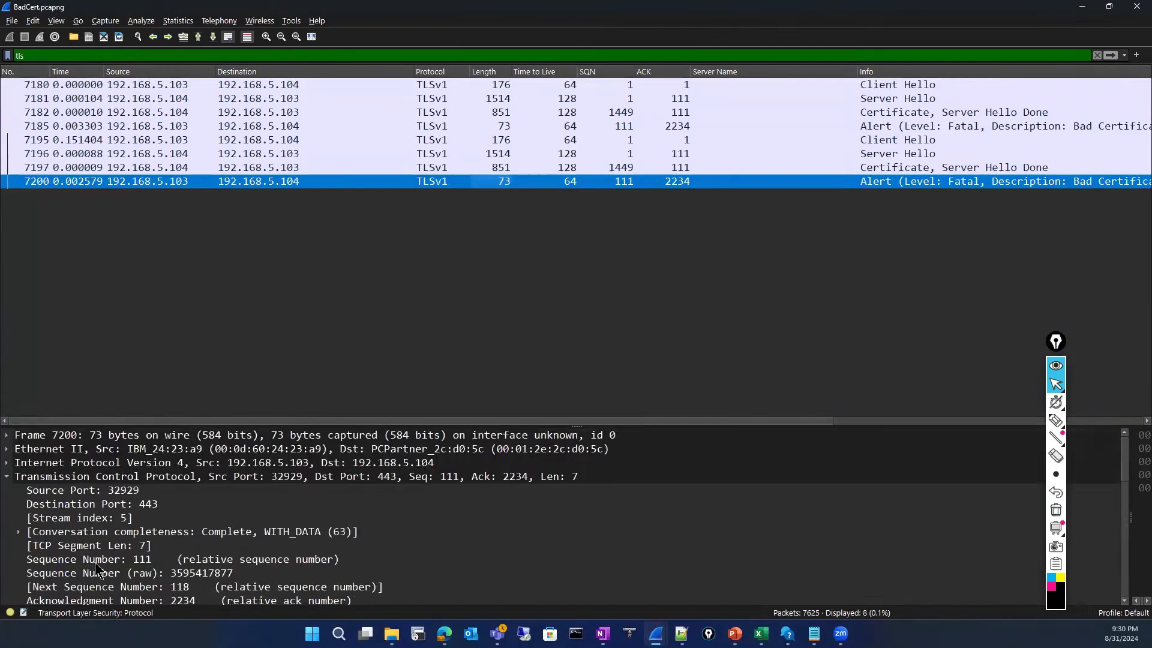
pyautogui.scroll(-6, 49, 516)
pyautogui.scroll(-6, 51, 523)
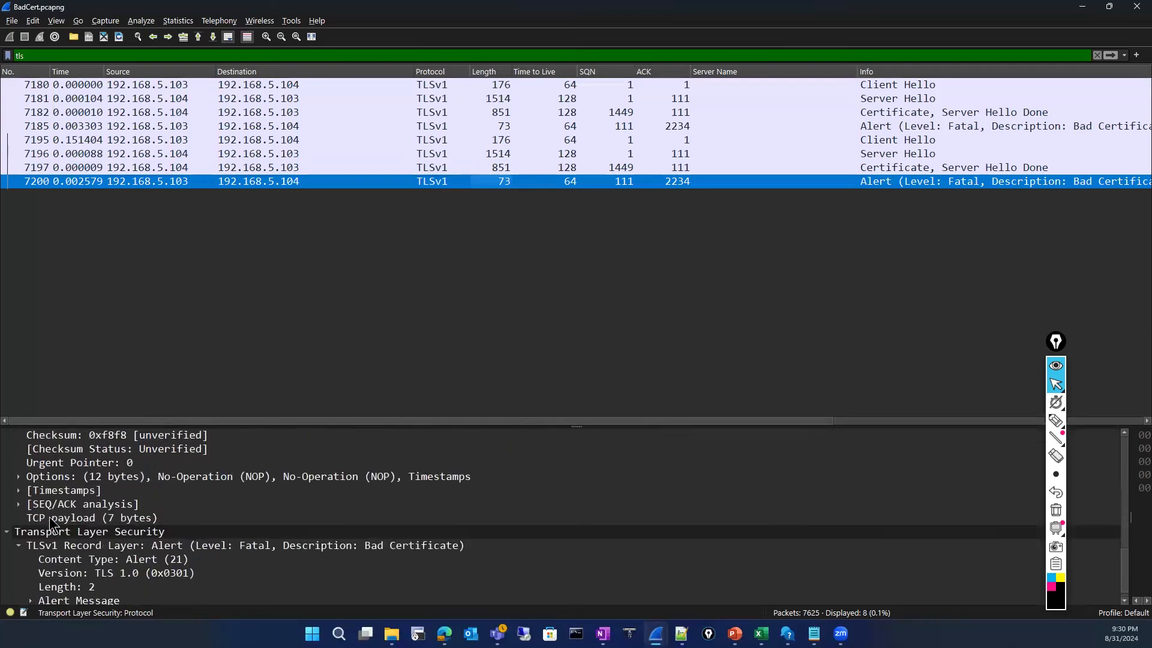
pyautogui.click(35, 588)
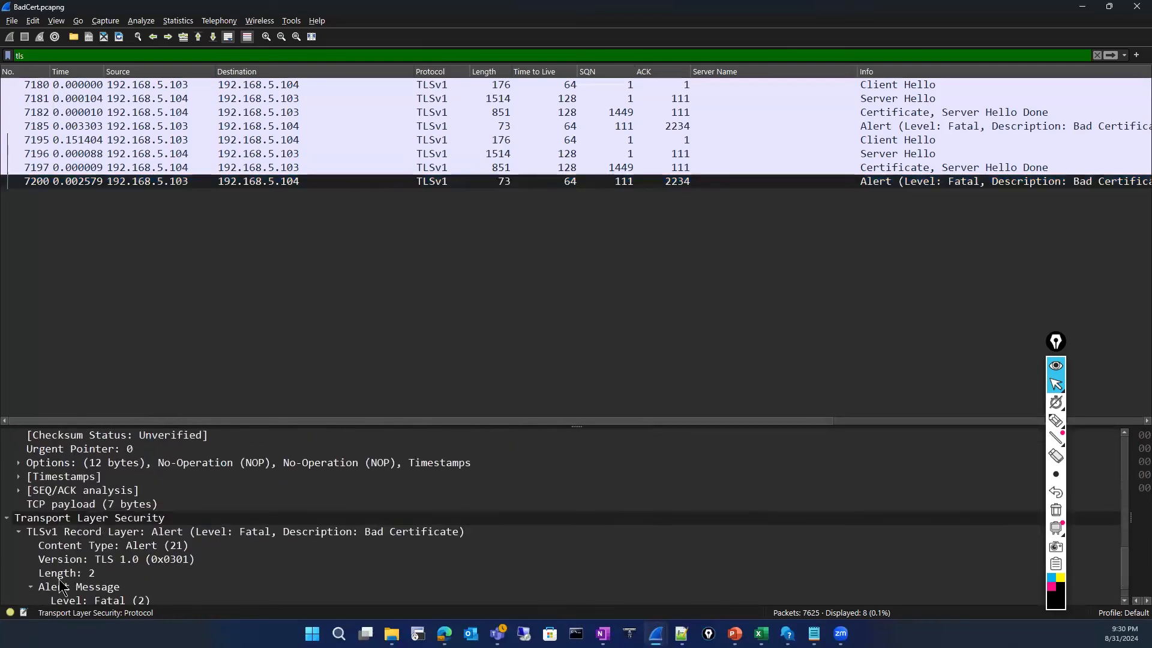
pyautogui.scroll(-1, 63, 587)
pyautogui.click(60, 588)
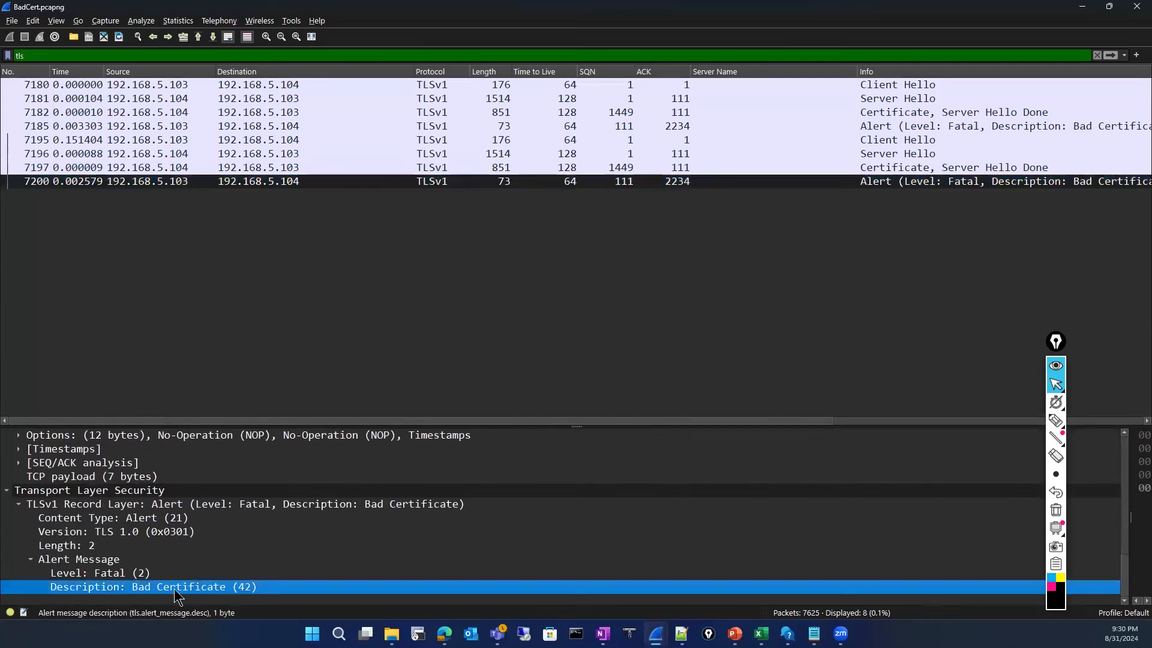
# Step: Select certificate packet 7197 and examine its certificate's validity, subject and subjectPublicKeyInfo fields
pyautogui.scroll(10, 214, 545)
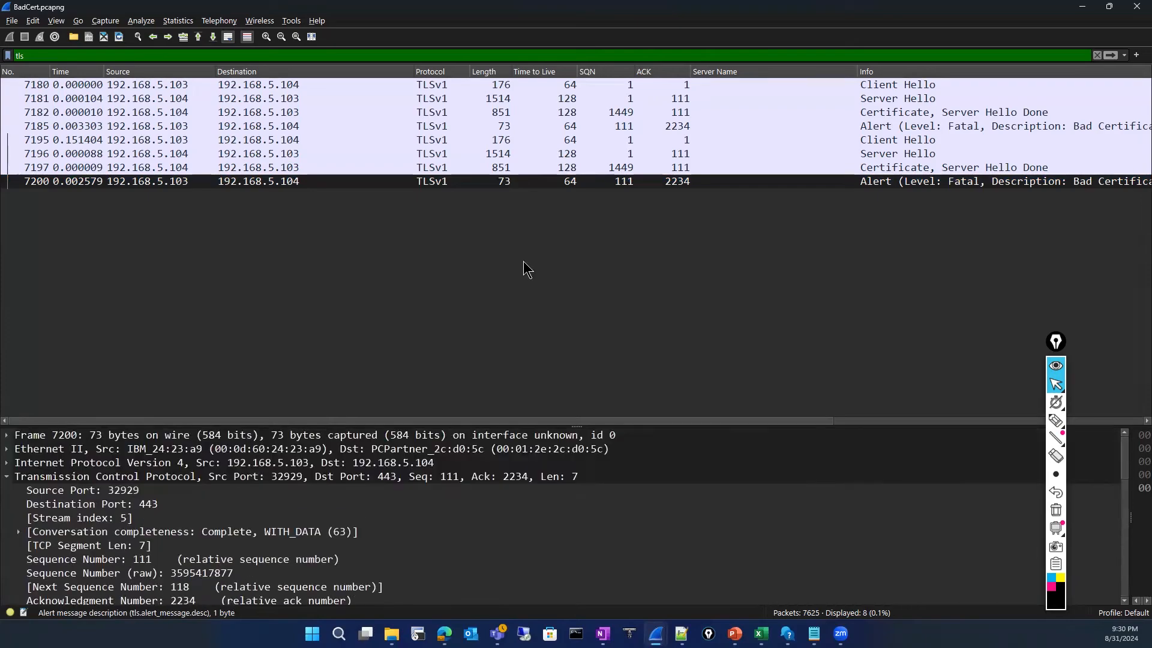
pyautogui.click(870, 171)
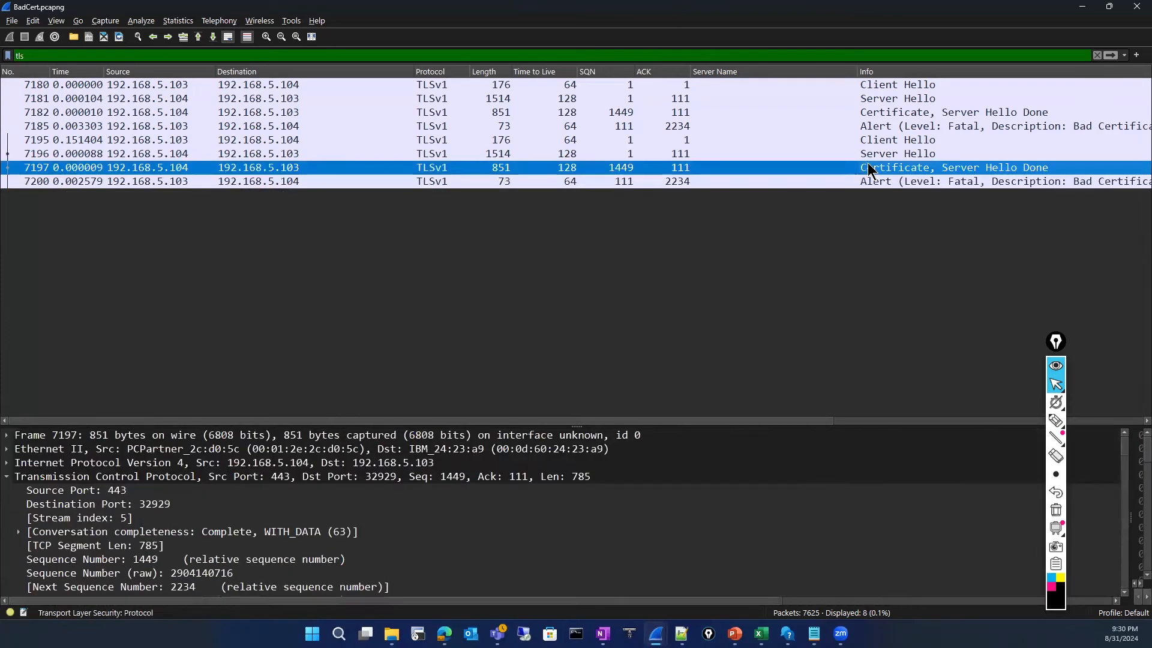
pyautogui.scroll(-7, 187, 522)
pyautogui.scroll(6, 184, 523)
pyautogui.scroll(1, 185, 522)
pyautogui.scroll(-12, 187, 516)
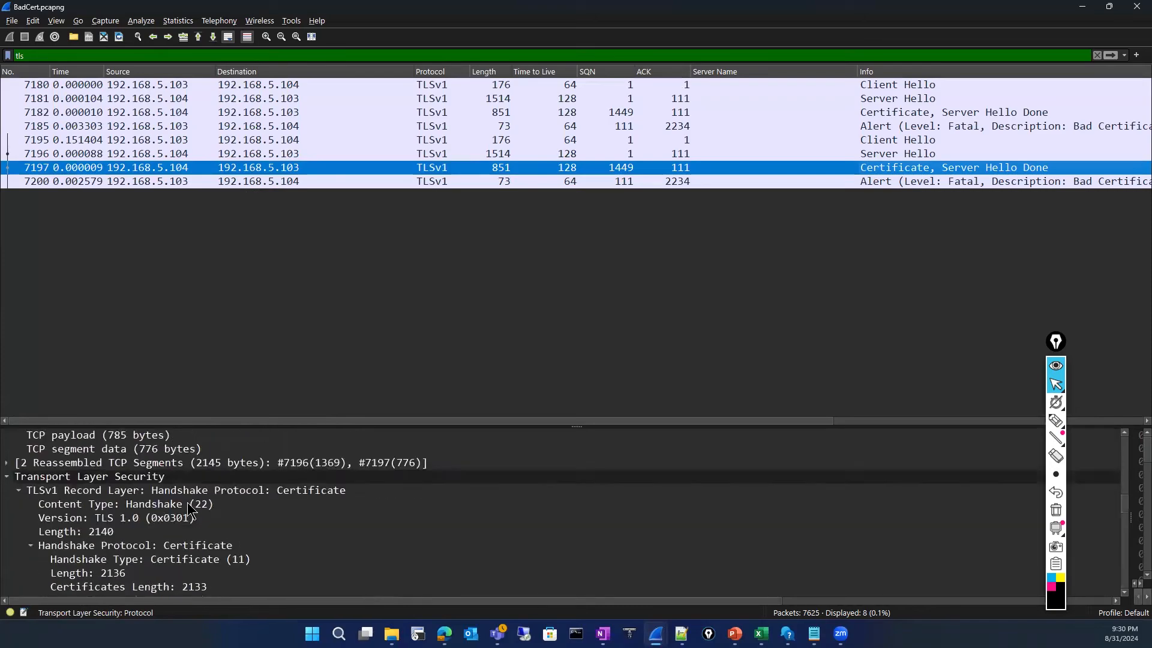
pyautogui.scroll(-9, 187, 507)
pyautogui.scroll(4, 187, 507)
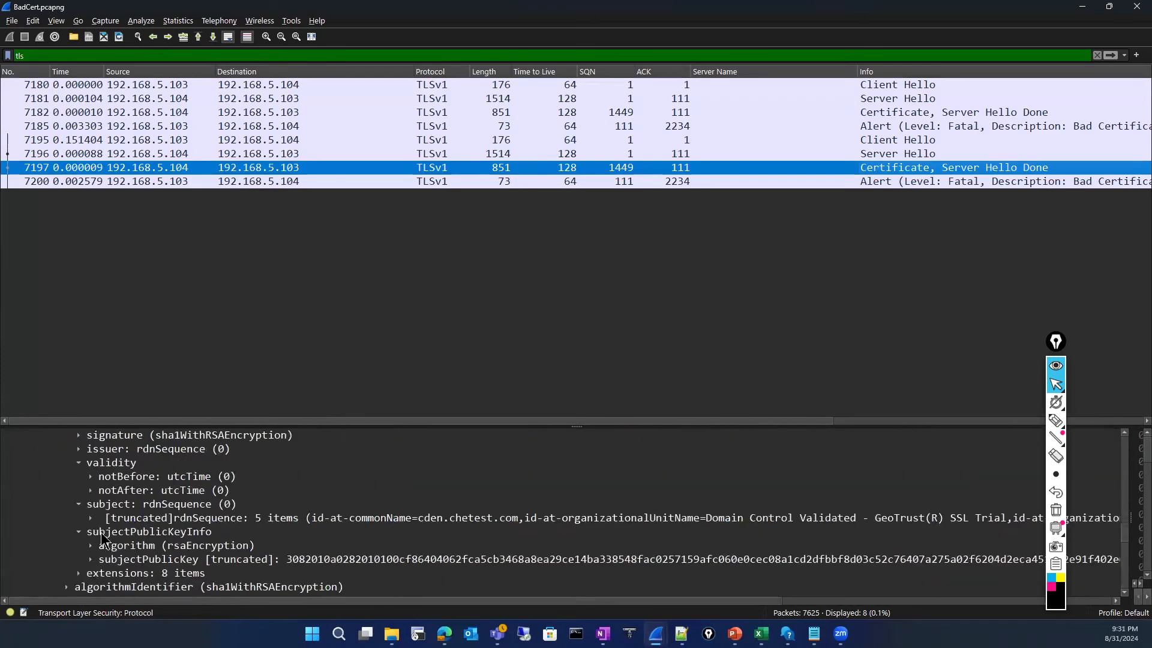
# Step: Expand the certificate's issuer down to its RDNSequence items and select the organizationName entry
pyautogui.click(79, 449)
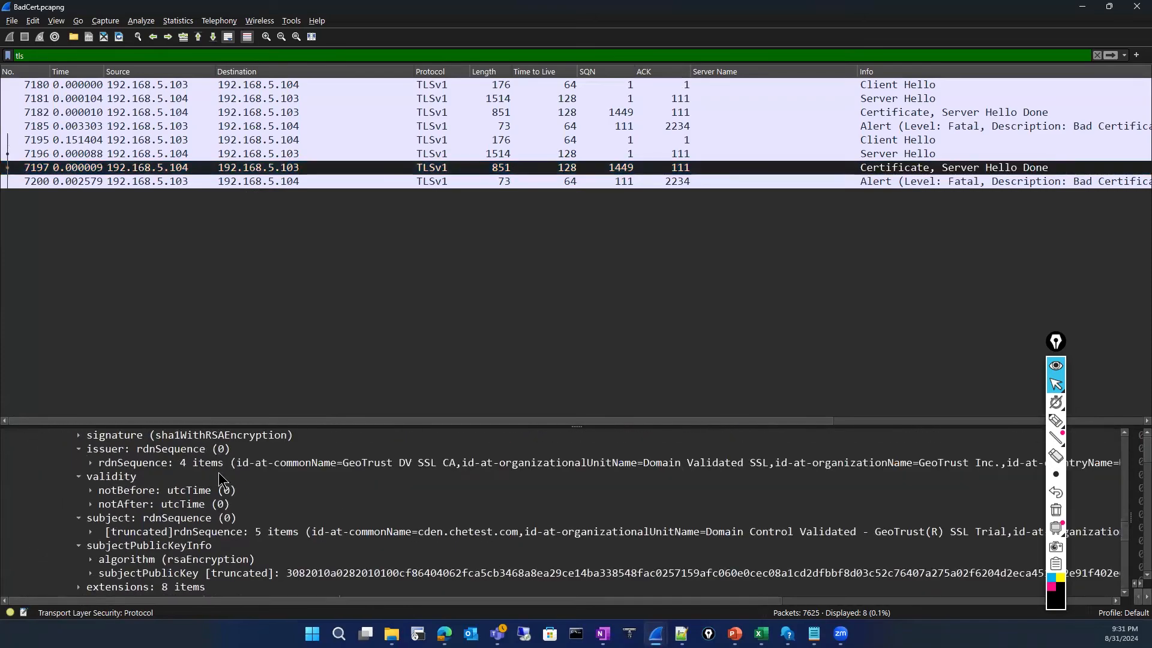
pyautogui.click(364, 463)
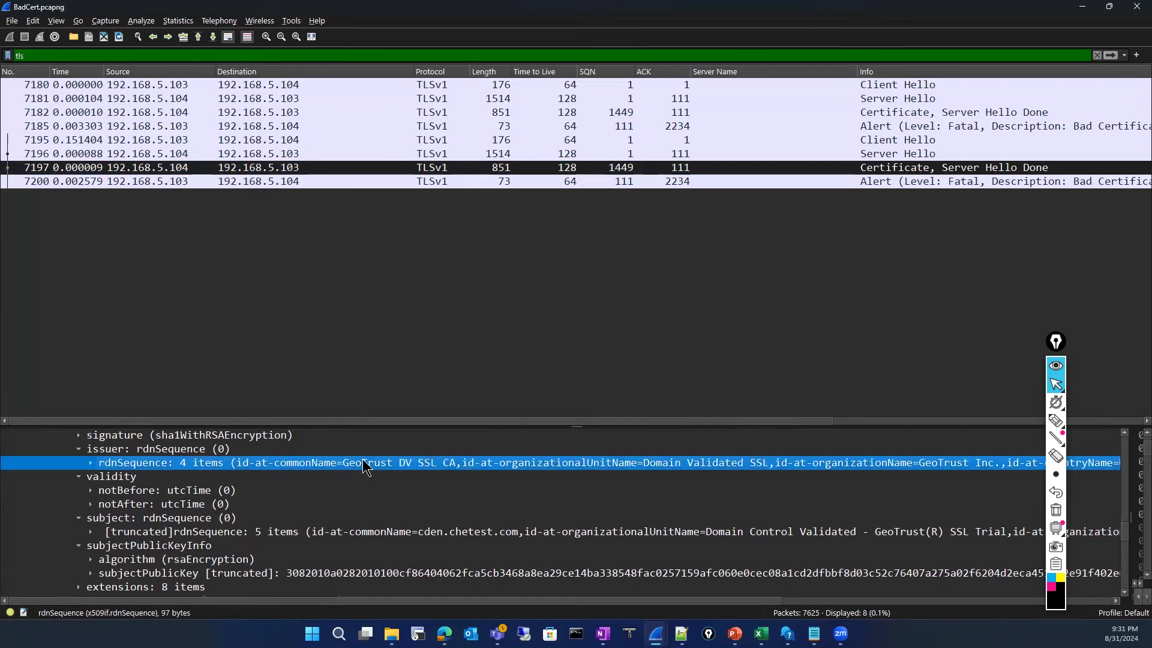
pyautogui.click(91, 463)
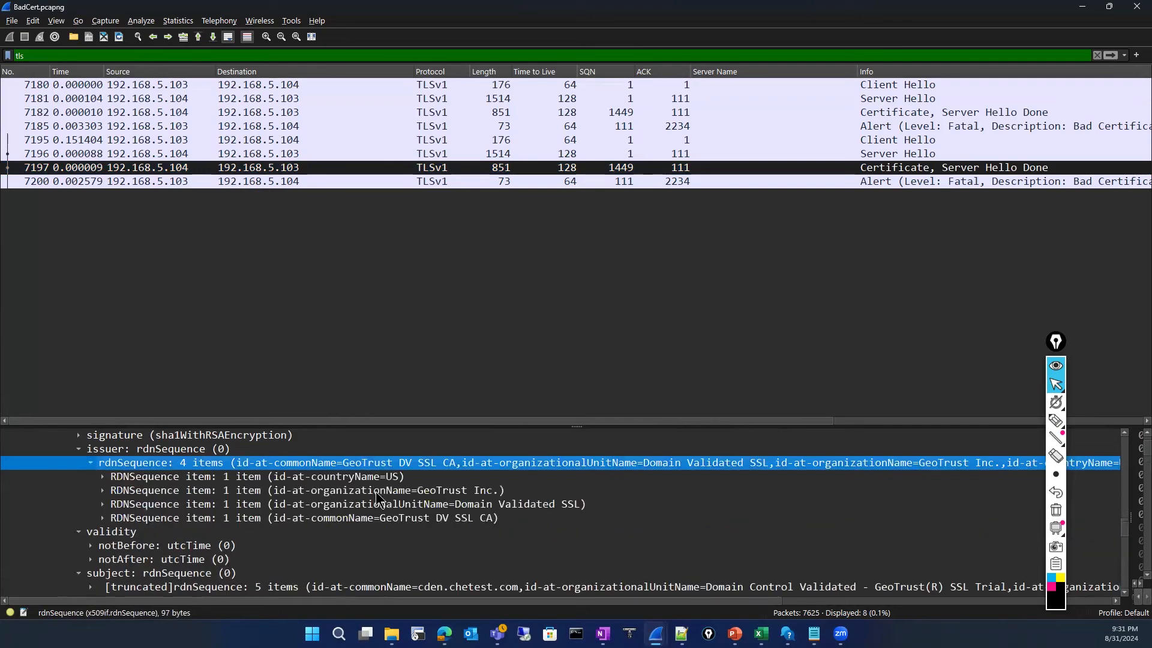
pyautogui.click(378, 491)
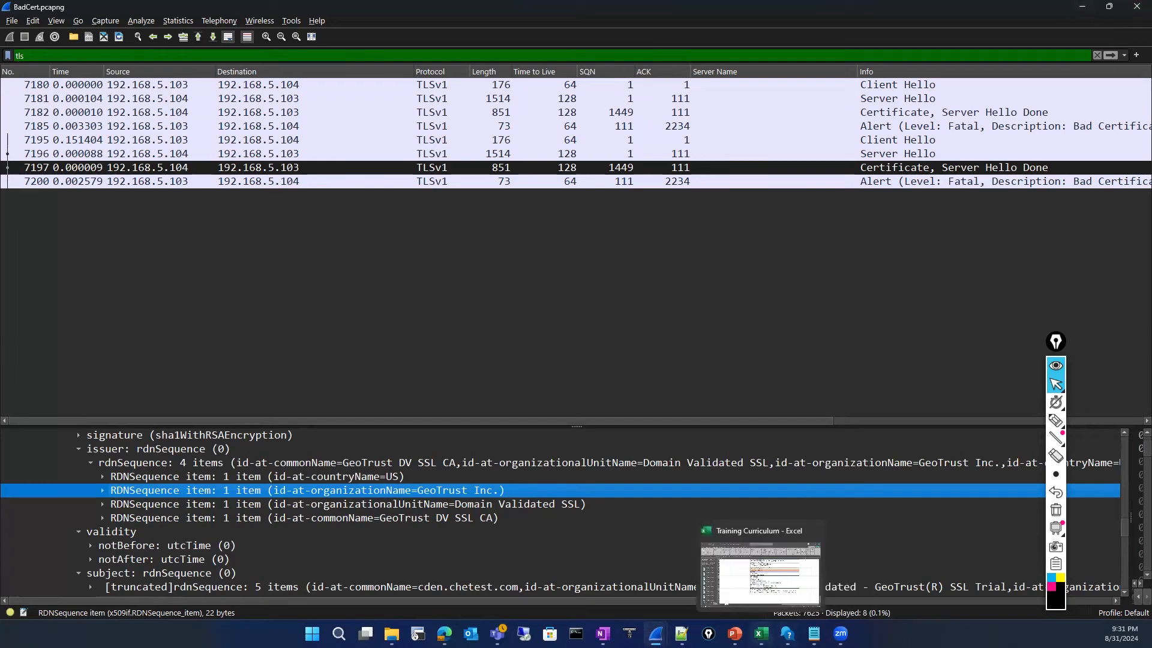
# Step: Switch to the Training Curriculum workbook in Excel to check the certificate error topics, and return to the BadCert.pcapng capture in Wireshark
pyautogui.click(761, 634)
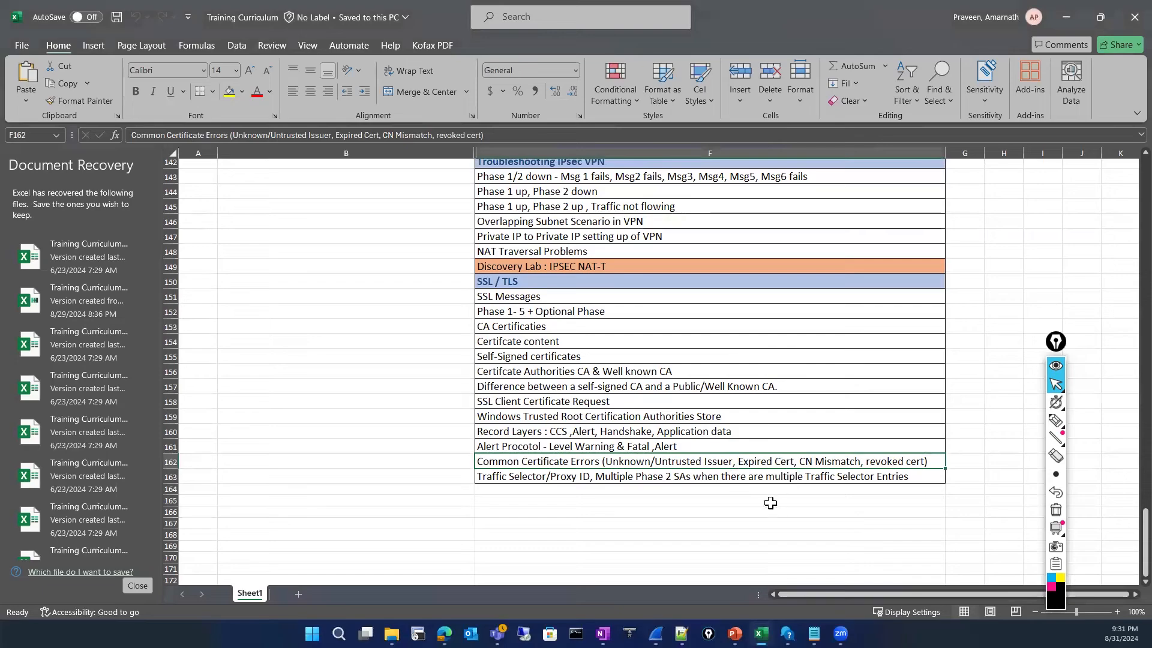
pyautogui.moveTo(761, 634)
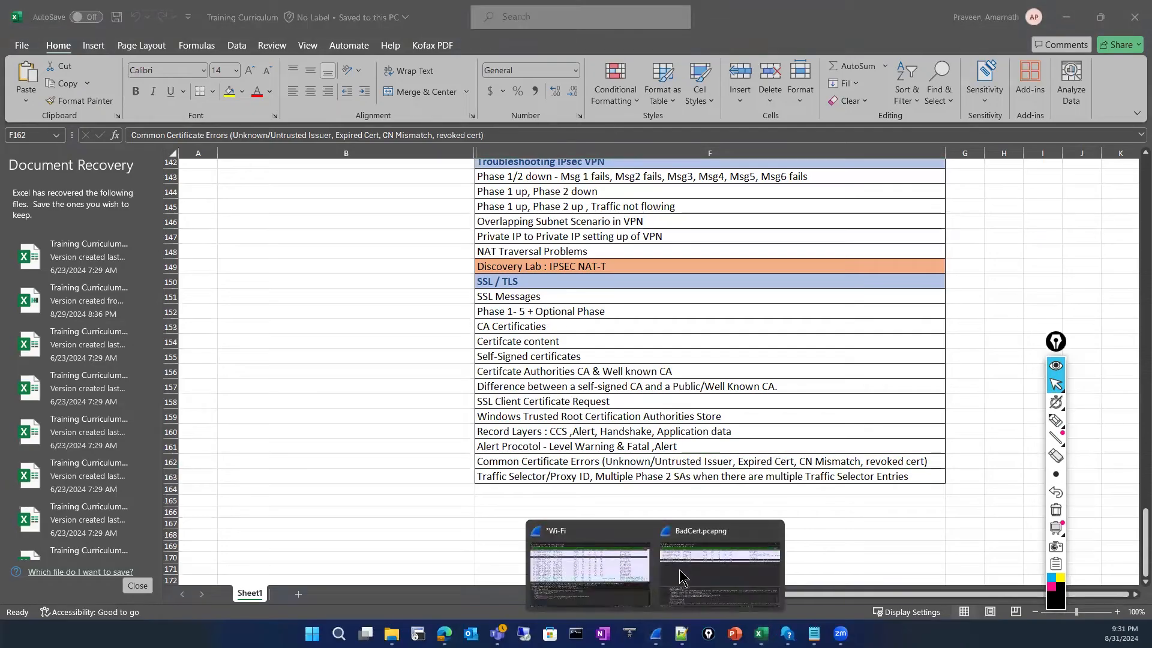
pyautogui.click(680, 564)
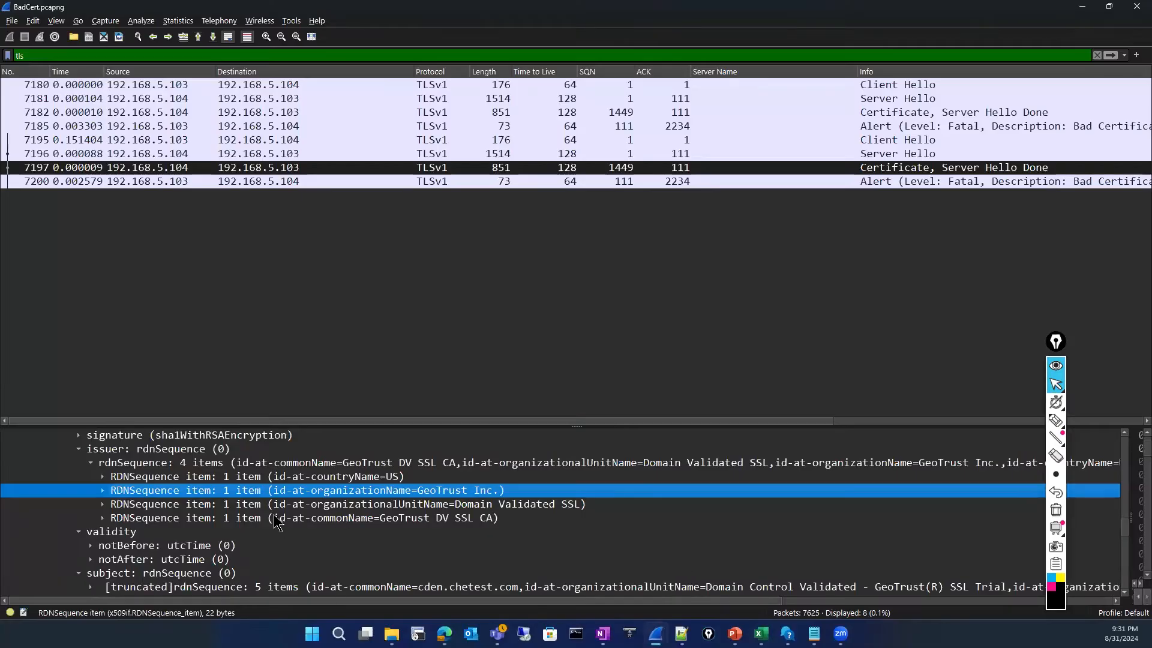
# Step: Expand the notBefore and notAfter fields under the certificate's validity and select the notAfter utcTime entry
pyautogui.scroll(-2, 275, 520)
pyautogui.click(91, 462)
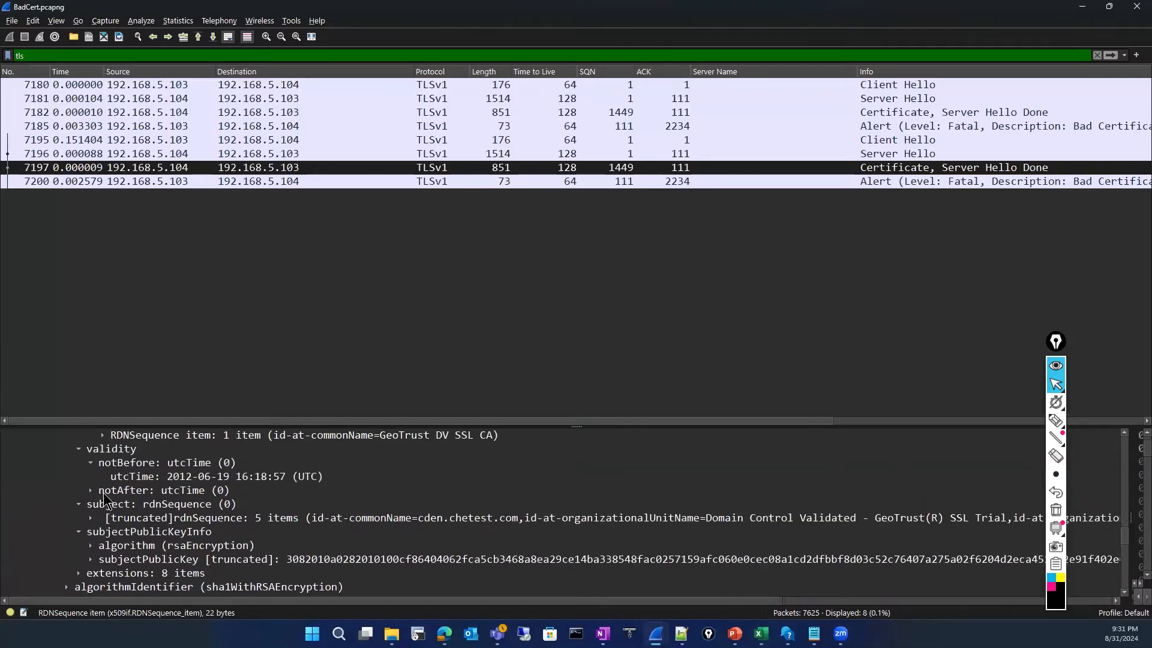
pyautogui.click(90, 491)
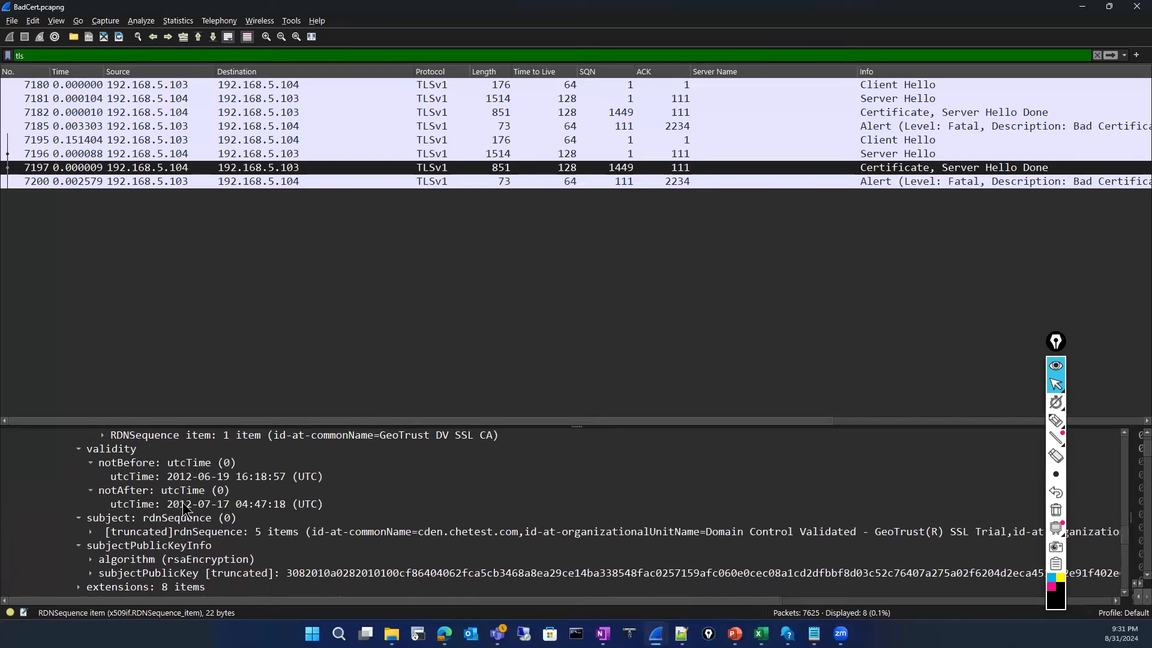
pyautogui.click(221, 479)
pyautogui.click(224, 505)
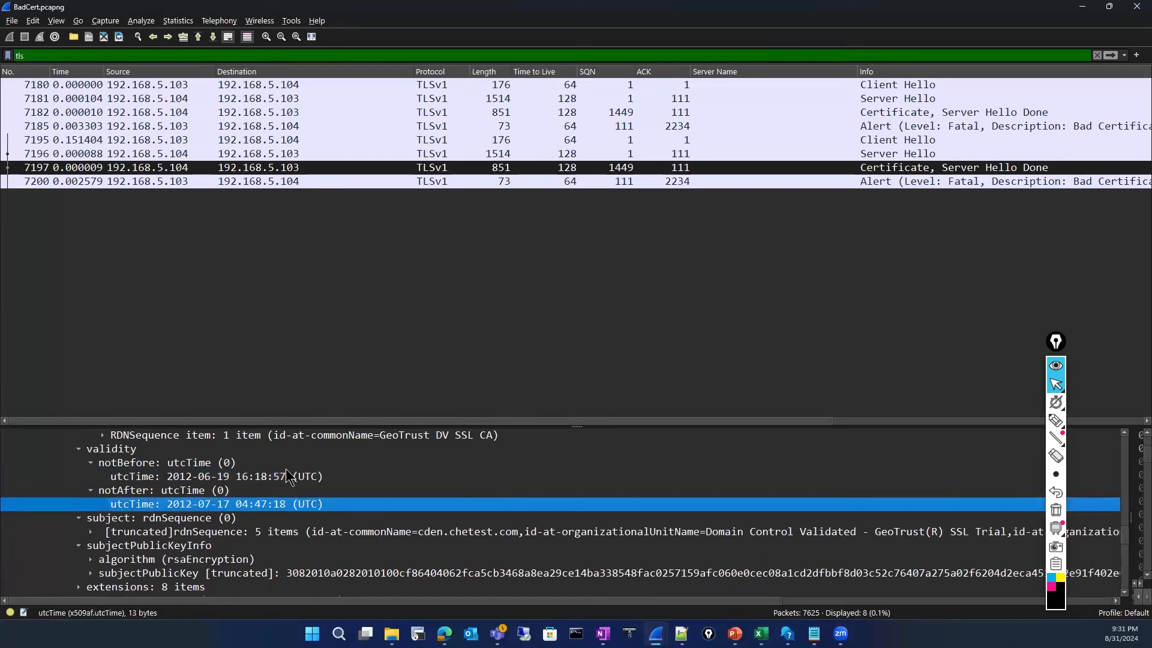
pyautogui.scroll(10, 286, 469)
pyautogui.scroll(-10, 295, 509)
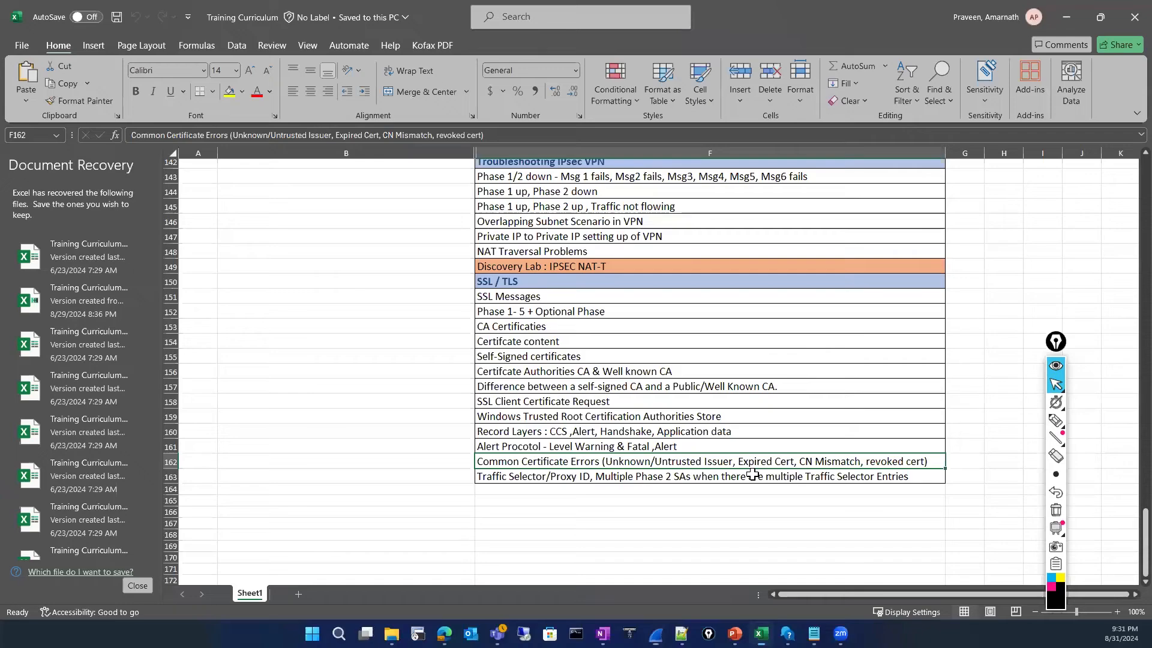
# Step: Check the CN Mismatch topic in the Training Curriculum workbook in Excel, and bring the BadCert.pcapng capture back maximized in Wireshark
pyautogui.hotkey('alt', 'Tab')
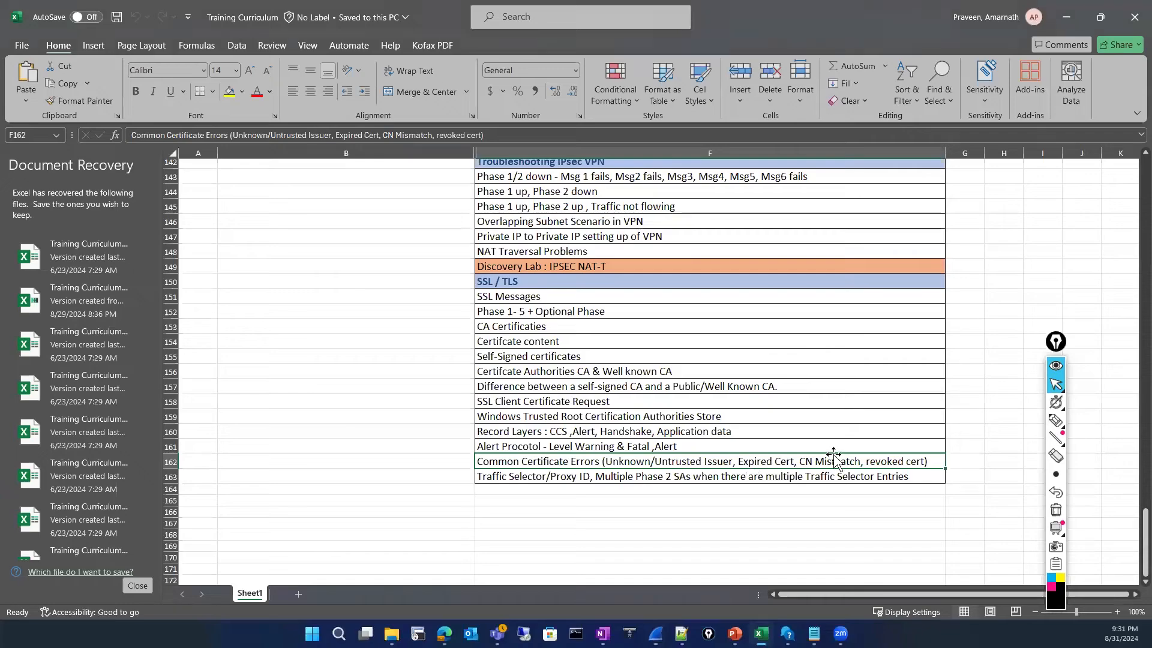
pyautogui.moveTo(656, 633)
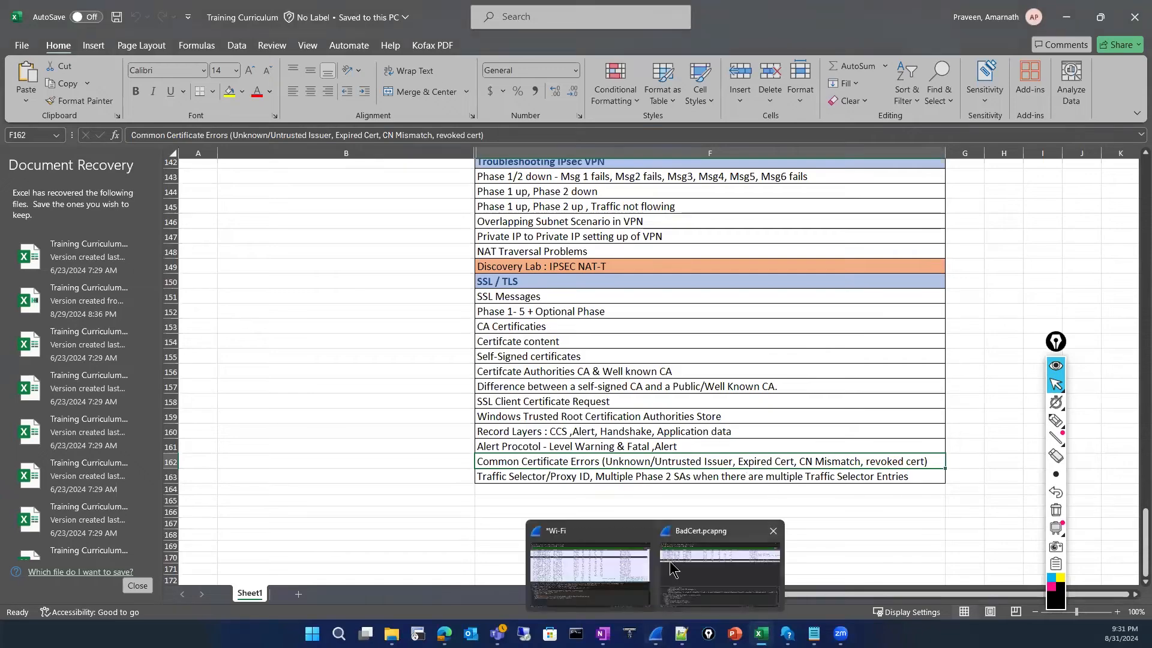
pyautogui.hotkey('alt', 'Tab')
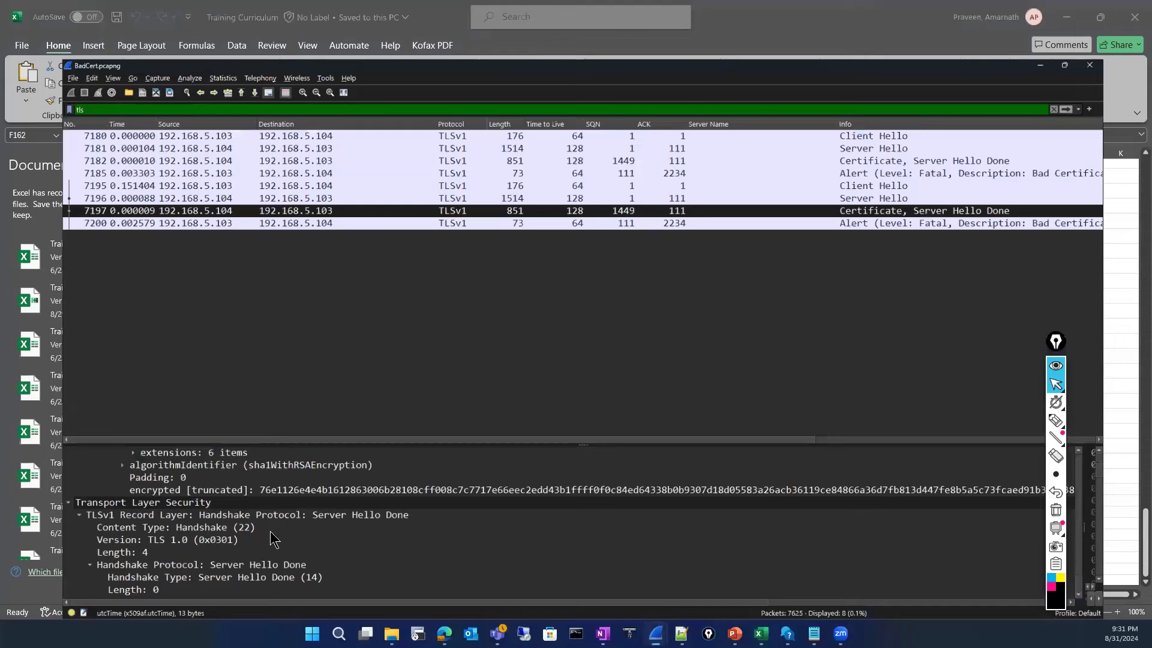
pyautogui.press('super+Up')
# Step: Locate the subject field of the certificate valid from 2012-06-19 and select its rdnSequence containing the common name
pyautogui.scroll(5, 271, 525)
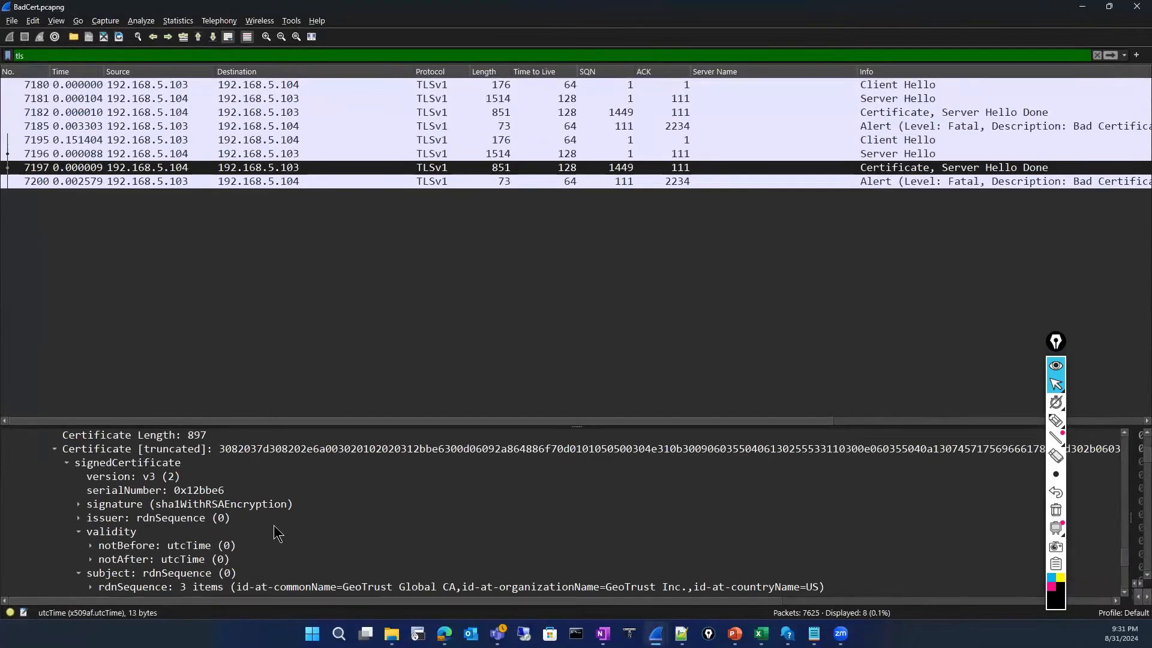
pyautogui.scroll(2, 275, 524)
pyautogui.scroll(3, 276, 531)
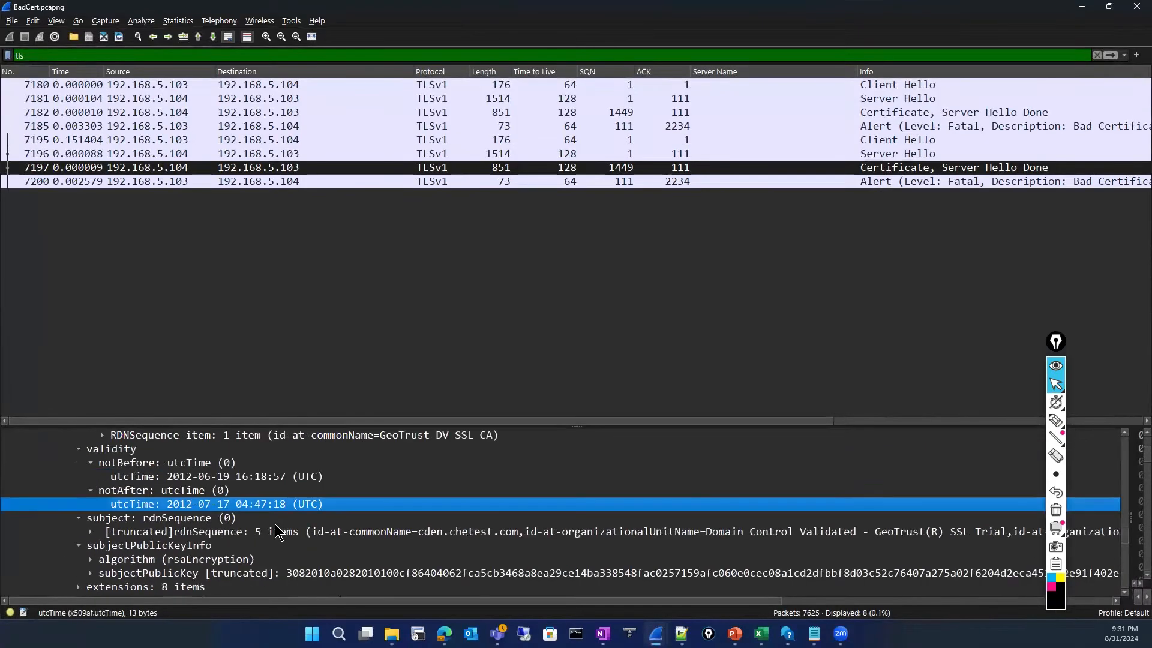
pyautogui.scroll(-6, 256, 517)
pyautogui.scroll(3, 250, 517)
pyautogui.scroll(2, 250, 517)
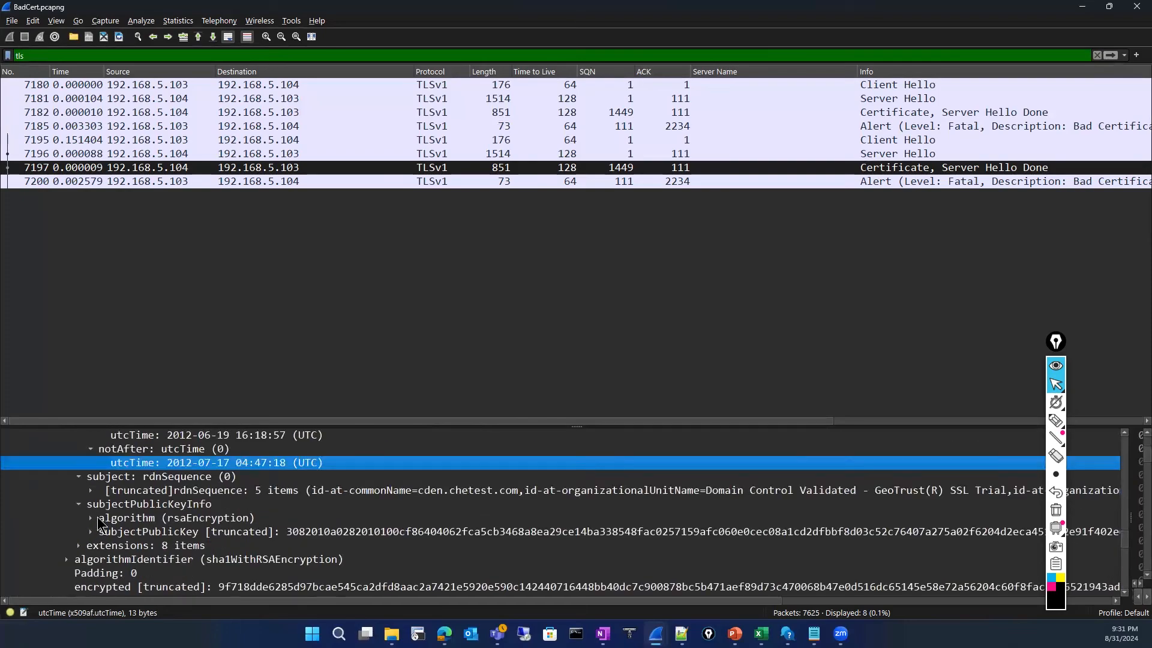
pyautogui.click(389, 493)
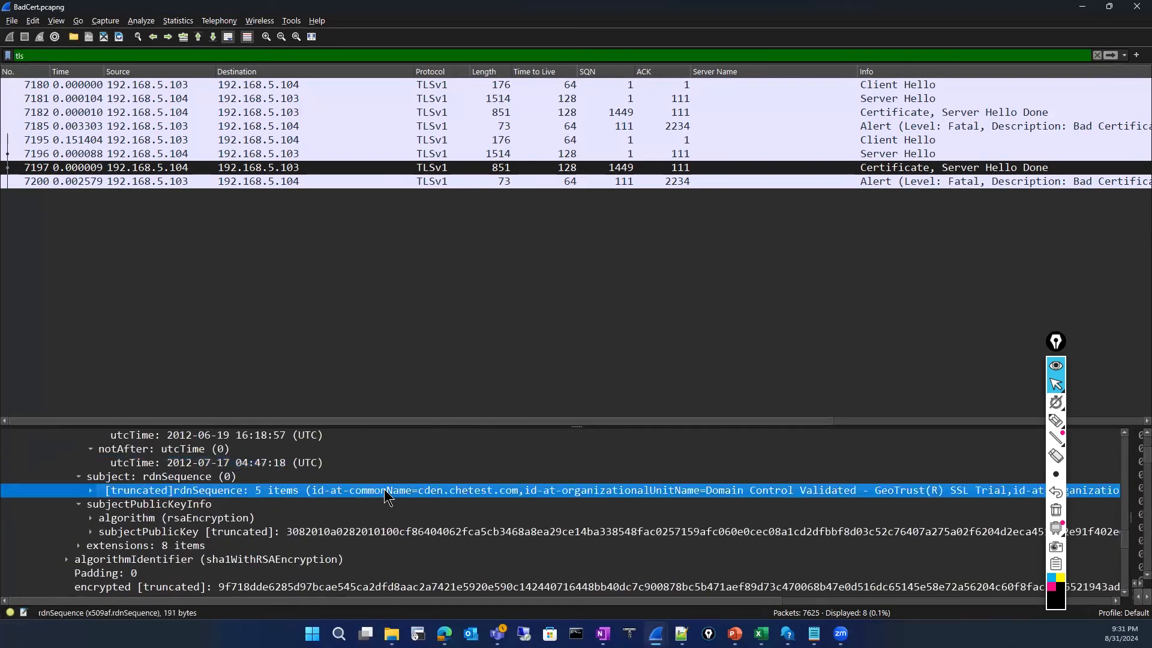
pyautogui.click(1053, 422)
pyautogui.click(426, 504)
pyautogui.click(534, 491)
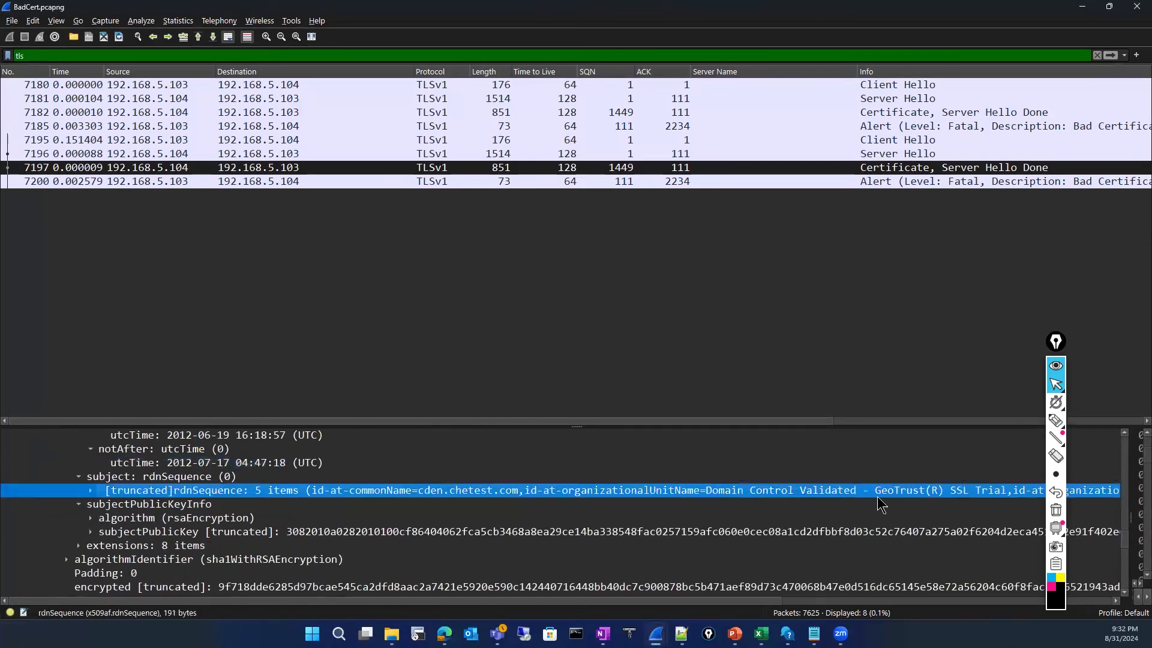
# Step: Circle the subject's common name cden.chetest.com with the pen in black and again in pink, and restore the normal pointer
pyautogui.click(1059, 419)
pyautogui.moveTo(474, 463); pyautogui.dragTo(383, 474)
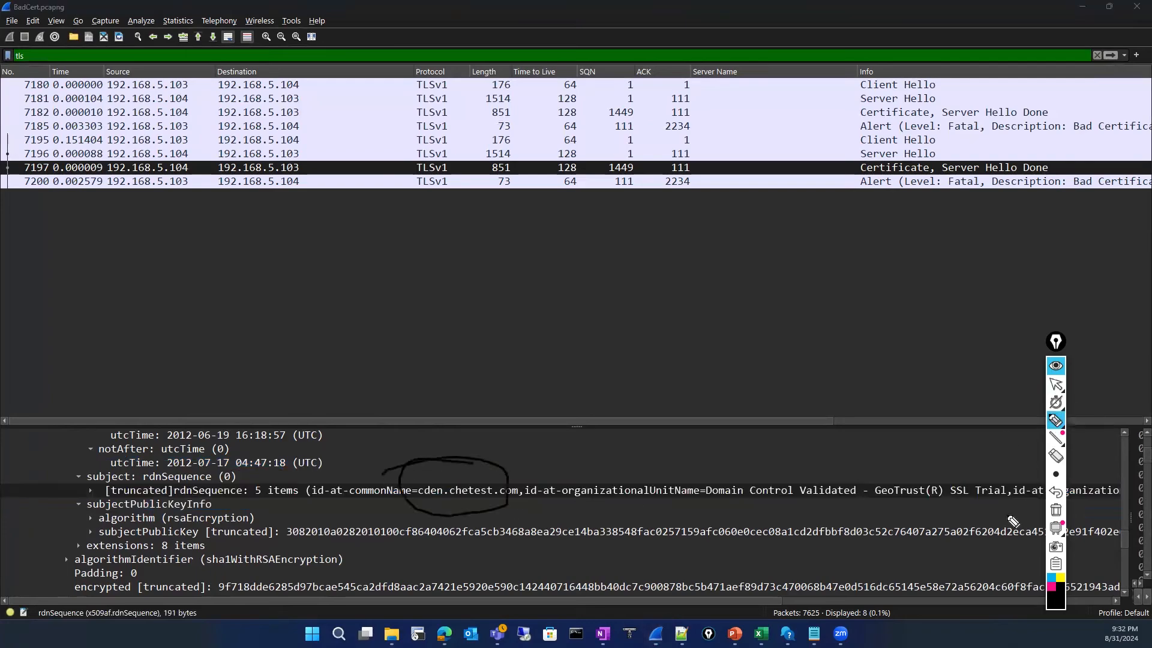
pyautogui.click(1051, 588)
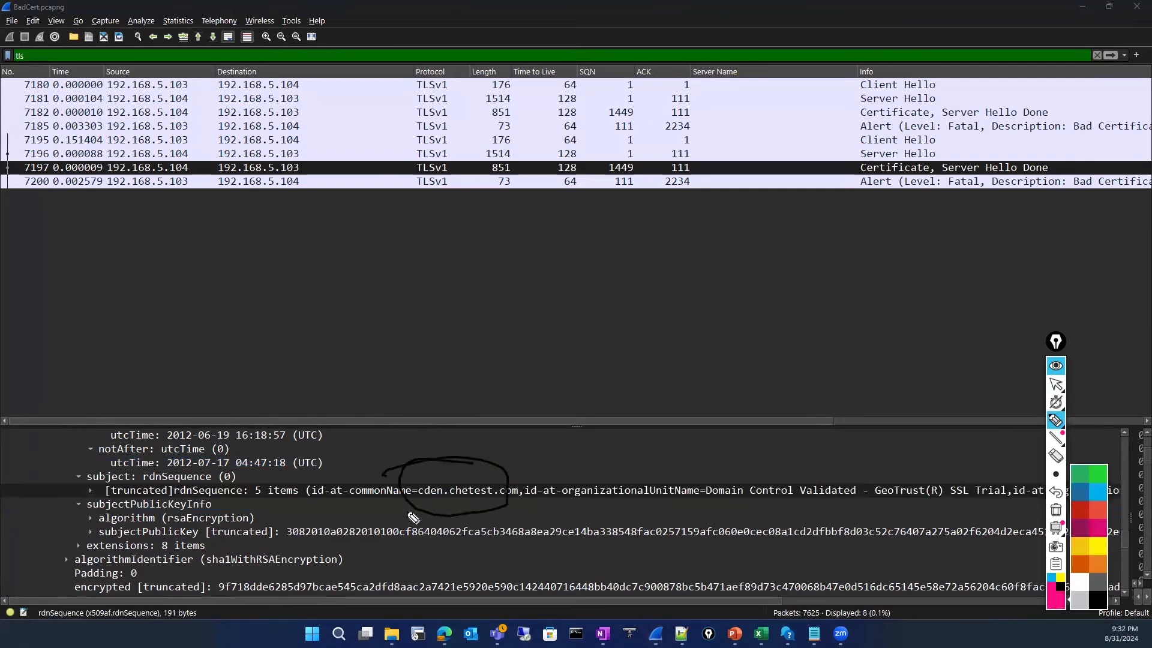
pyautogui.moveTo(414, 517)
pyautogui.mouseDown()
pyautogui.moveTo(551, 477)
pyautogui.moveTo(435, 501)
pyautogui.mouseUp()
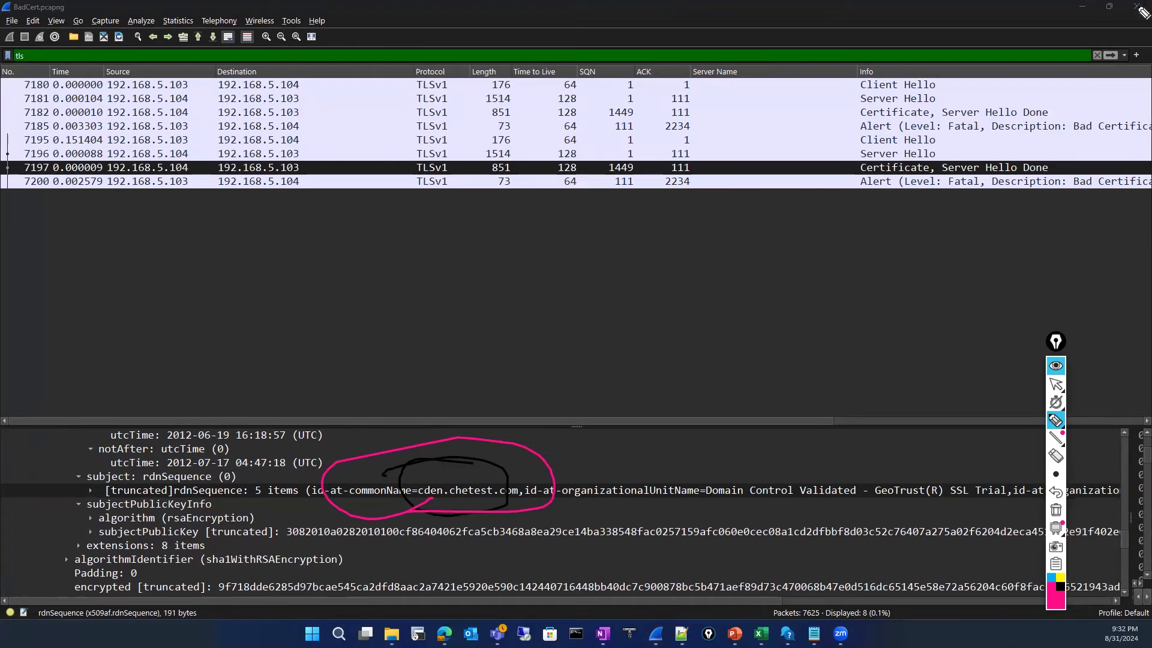
pyautogui.click(1056, 384)
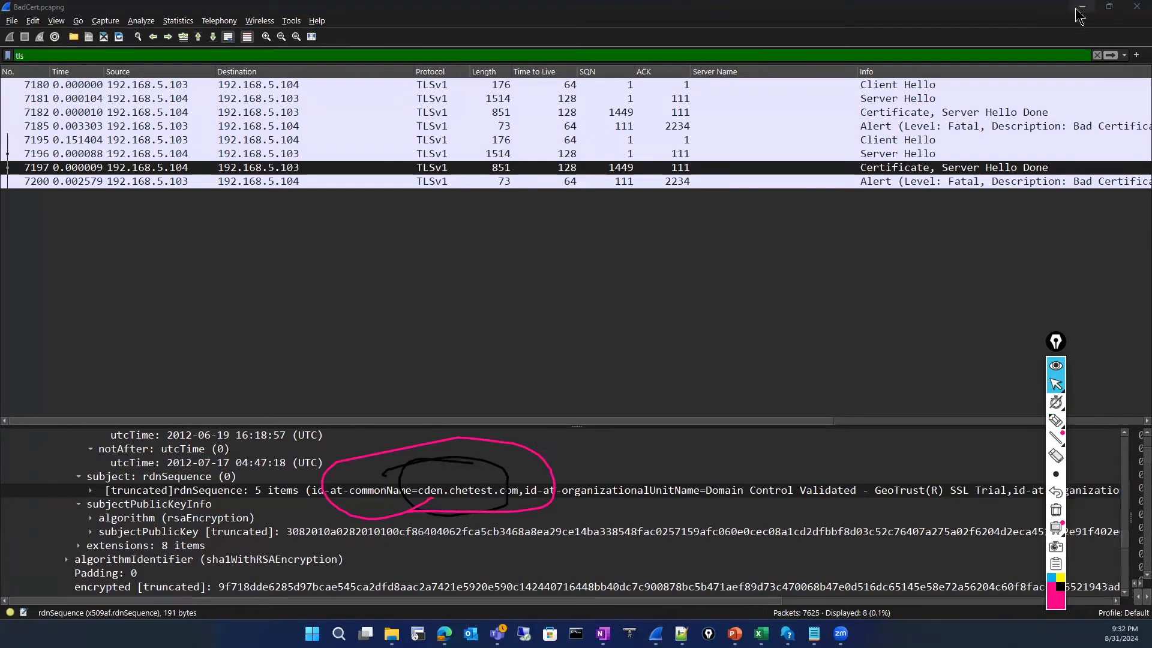
# Step: Return to the Training Curriculum workbook in Excel, look over the IPsec and SSL / TLS topics and clear the pen drawings
pyautogui.click(1076, 9)
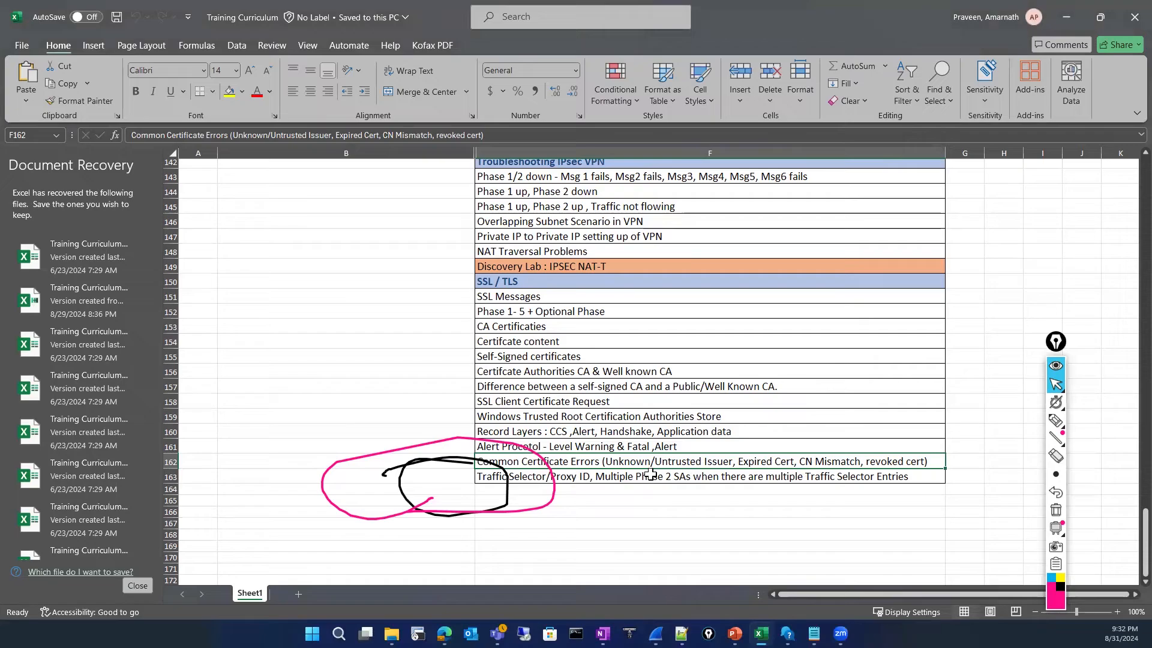
pyautogui.scroll(9, 659, 405)
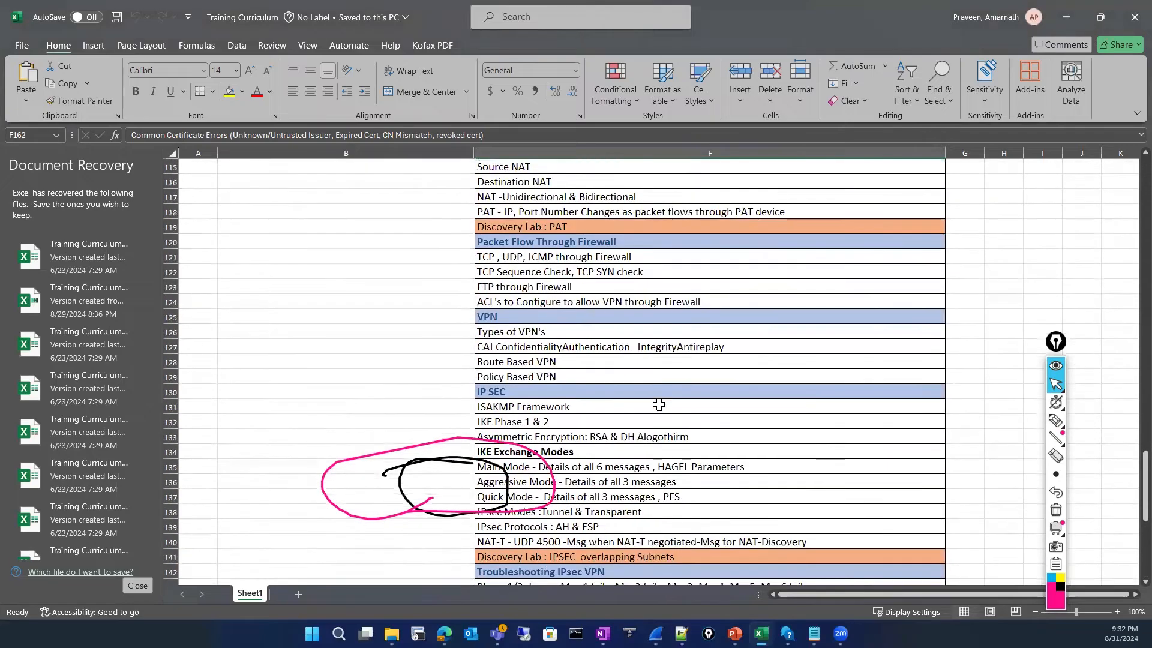
pyautogui.scroll(2, 659, 406)
pyautogui.scroll(-7, 655, 391)
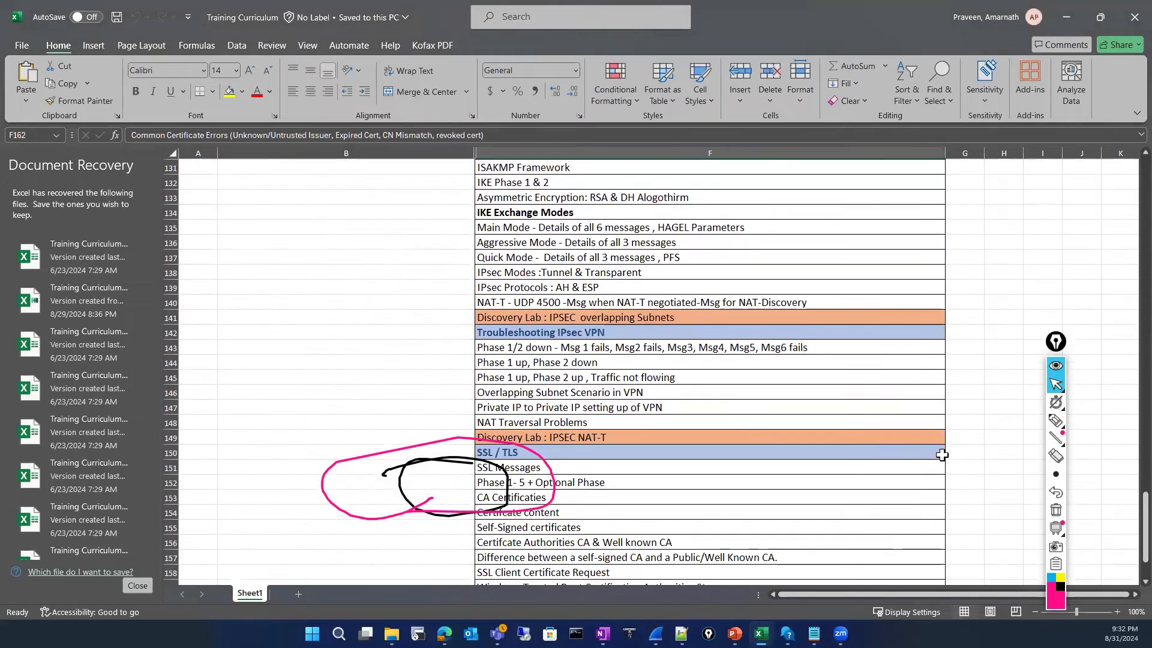
pyautogui.click(1055, 511)
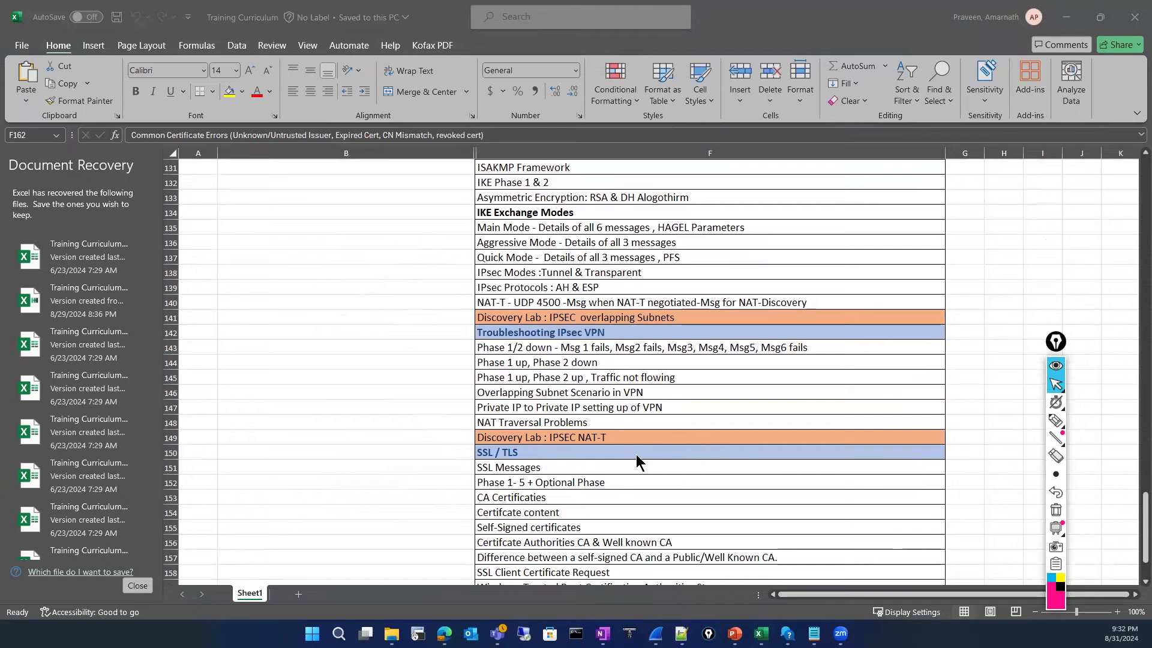
# Step: Review the rest of the SSL / TLS topics through the common certificate errors and Traffic Selector/Proxy ID rows
pyautogui.scroll(-2, 636, 462)
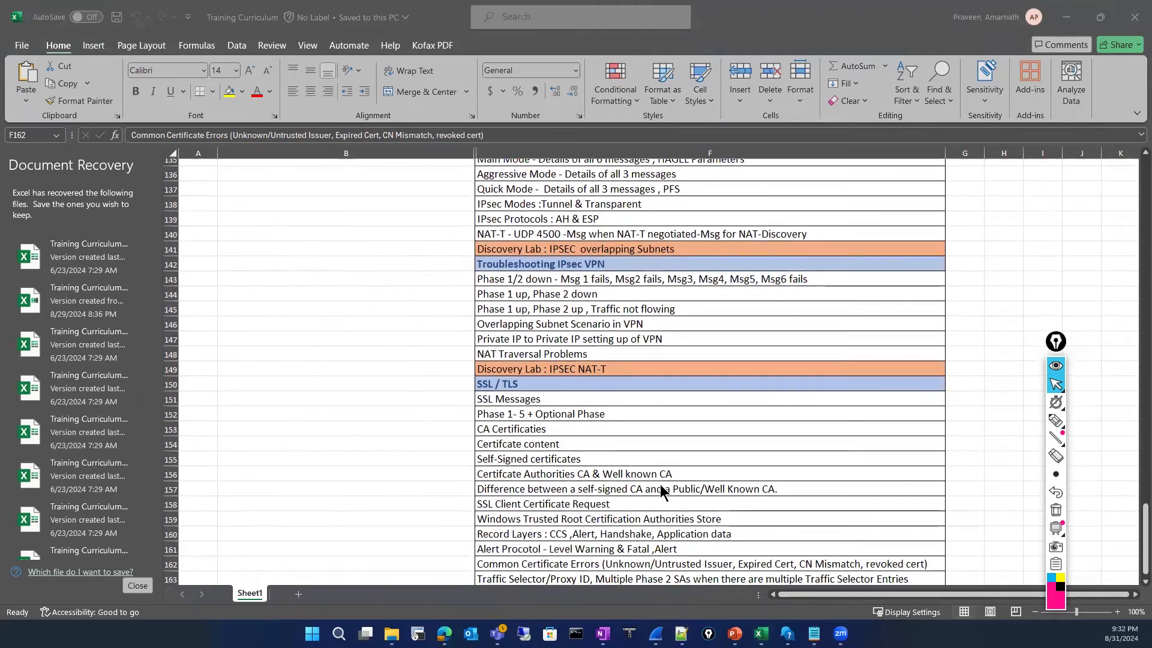
pyautogui.scroll(-4, 661, 485)
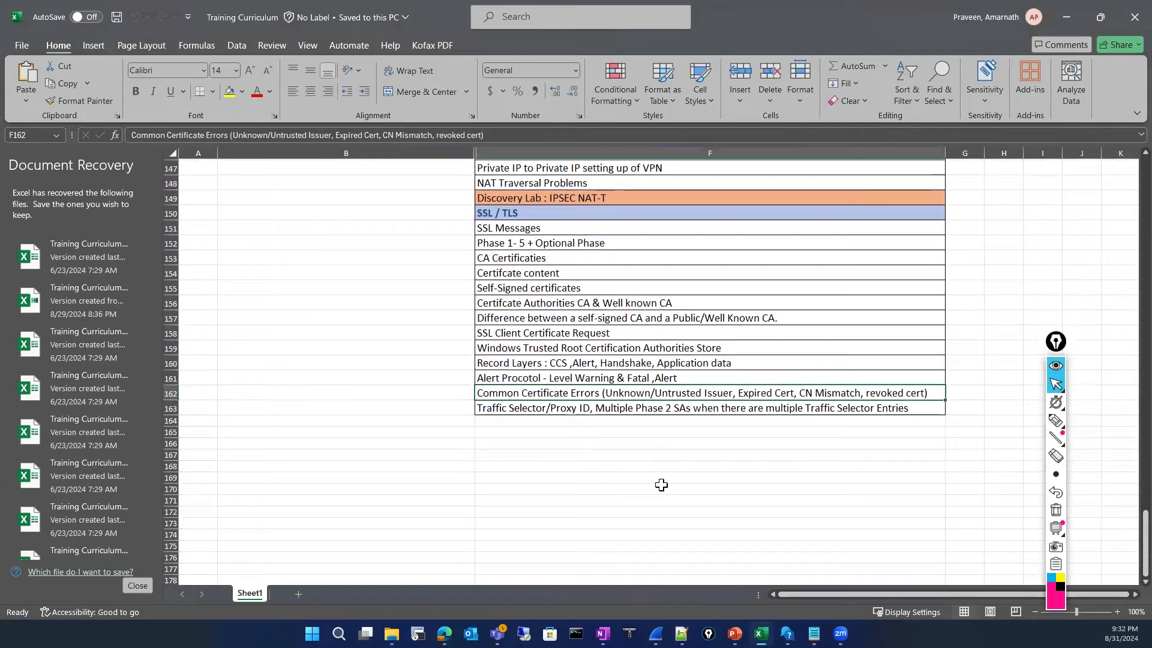
pyautogui.scroll(2, 662, 485)
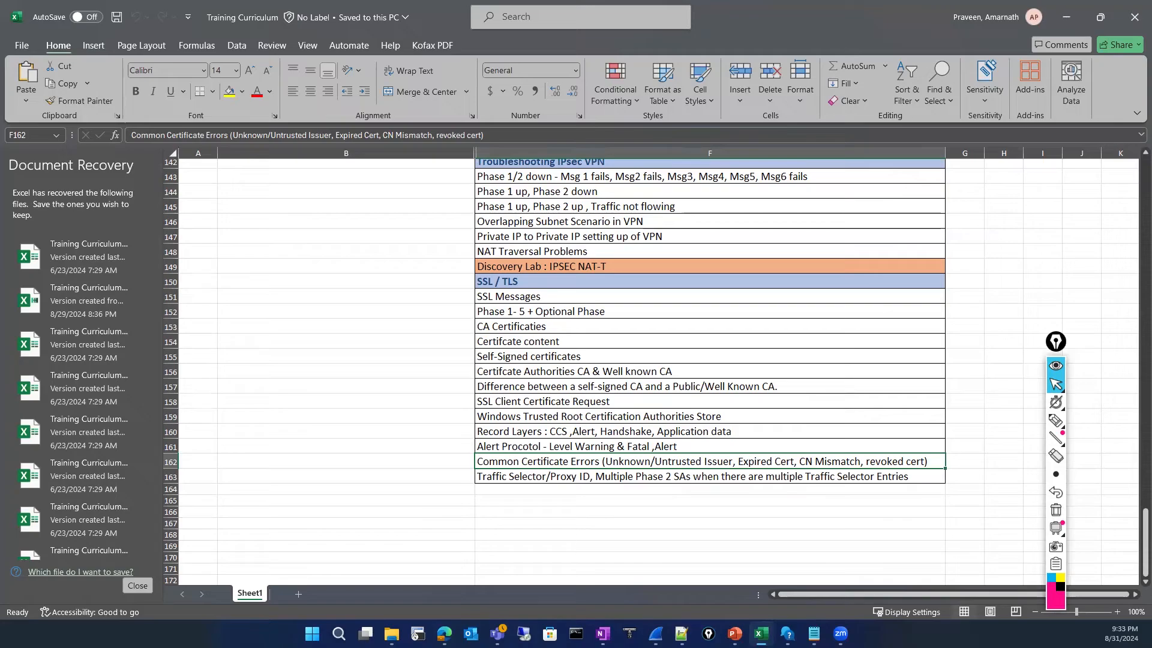
# Step: Switch to the Wi-Fi capture in Wireshark and select the QUIC packet whose server name is accounts.google.com
pyautogui.moveTo(656, 633)
pyautogui.click(608, 576)
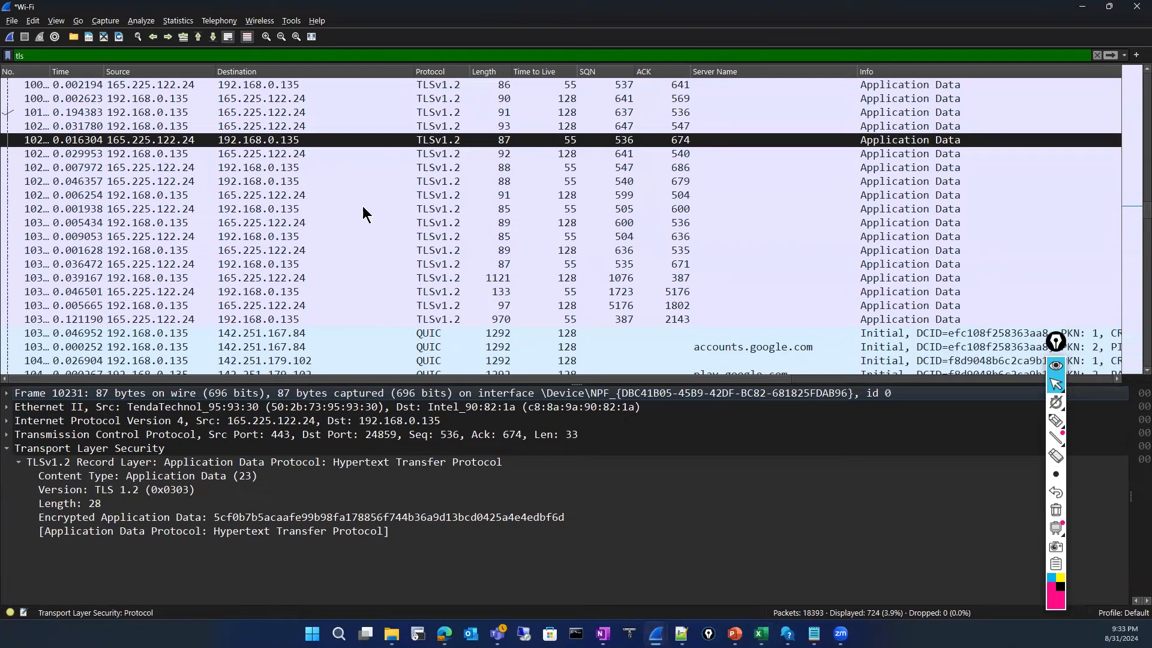
pyautogui.click(289, 172)
pyautogui.scroll(-5, 302, 268)
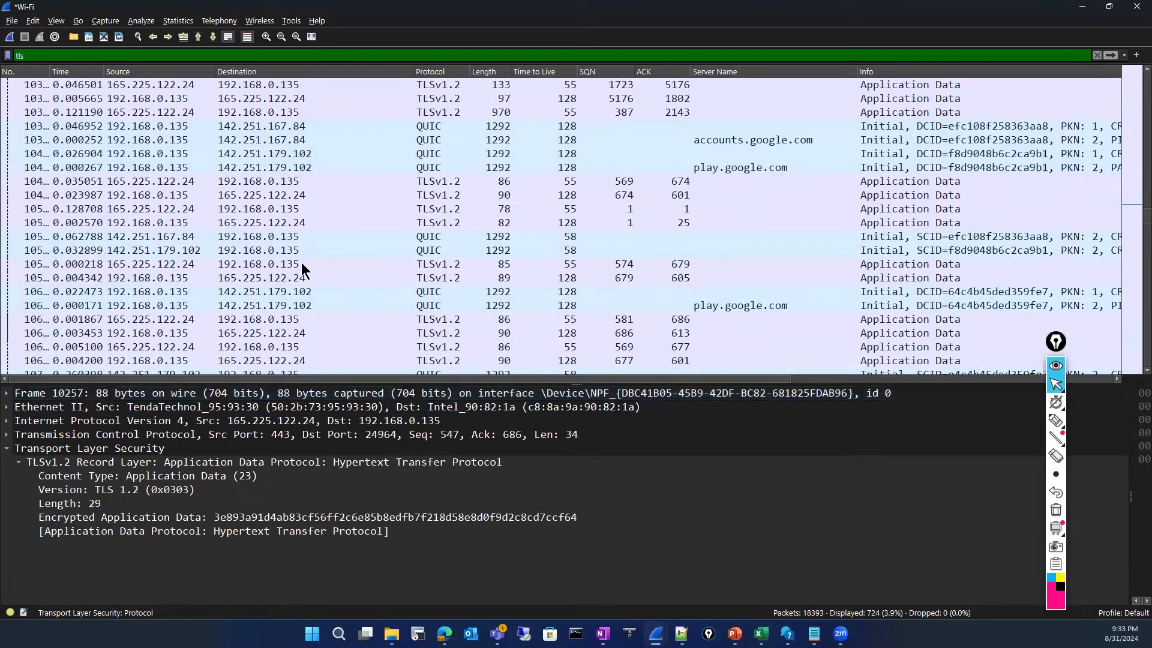
pyautogui.click(334, 141)
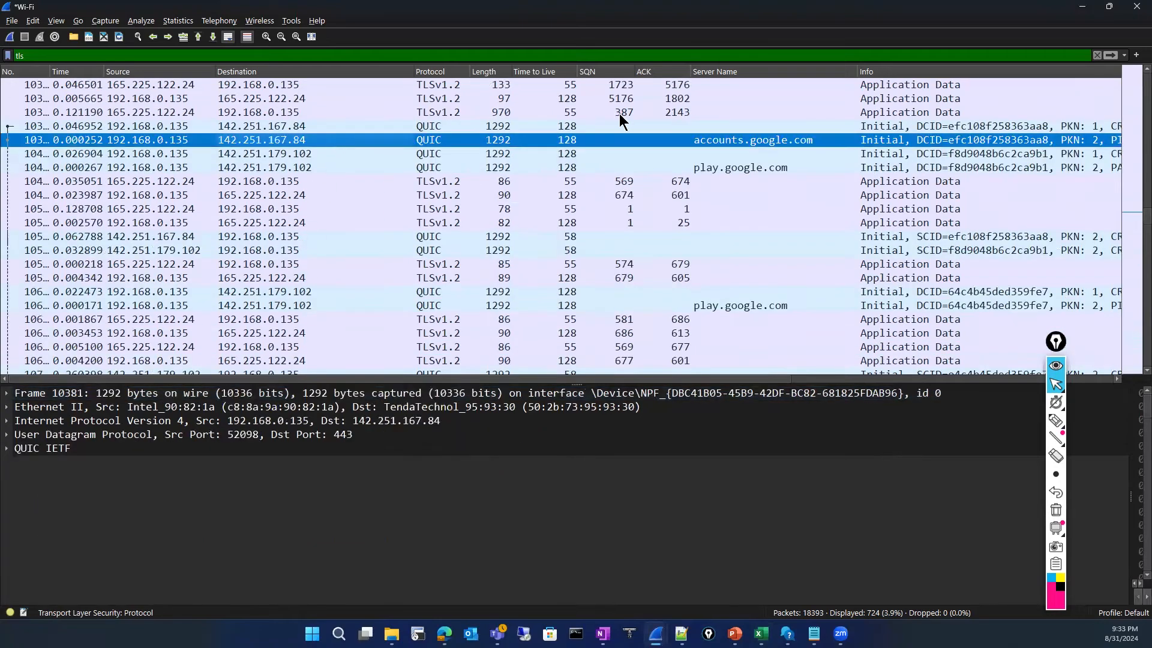
# Step: Return to the Training Curriculum workbook in Excel and review the earlier NAT, firewall packet flow, VPN and IP SEC topics
pyautogui.click(1084, 7)
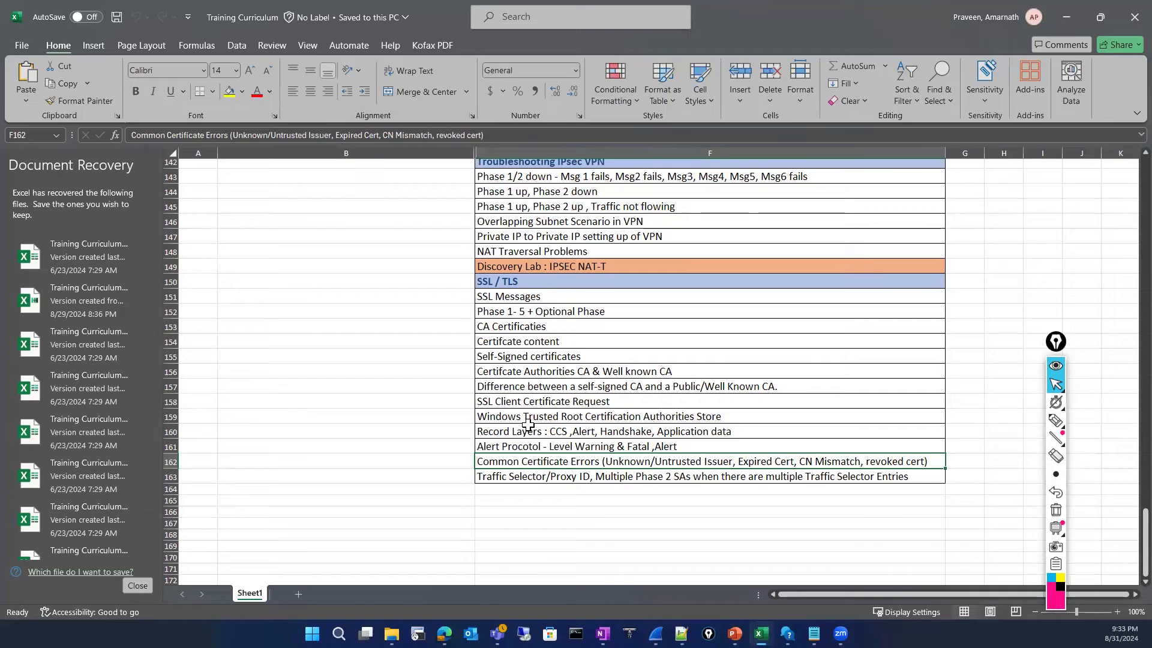
pyautogui.scroll(8, 535, 425)
pyautogui.scroll(6, 528, 425)
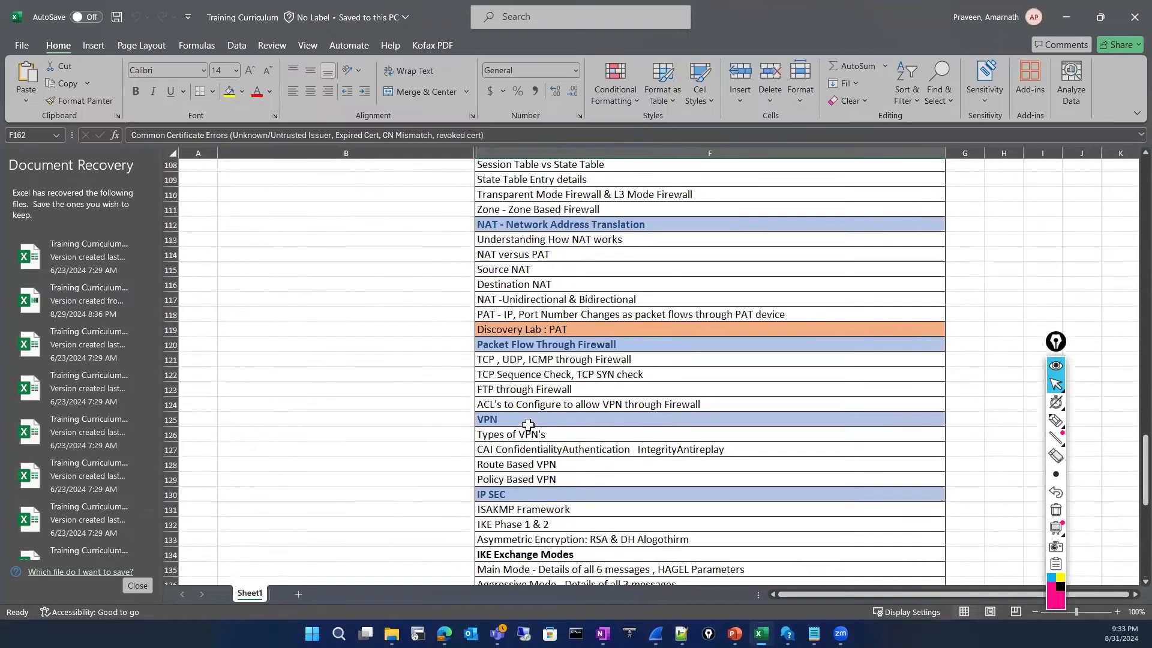
# Step: Review the IP SEC, Troubleshooting IPsec VPN and SSL / TLS topics and select the "Private IP to Private IP setting up of VPN" row
pyautogui.scroll(-4, 565, 420)
pyautogui.scroll(-12, 565, 420)
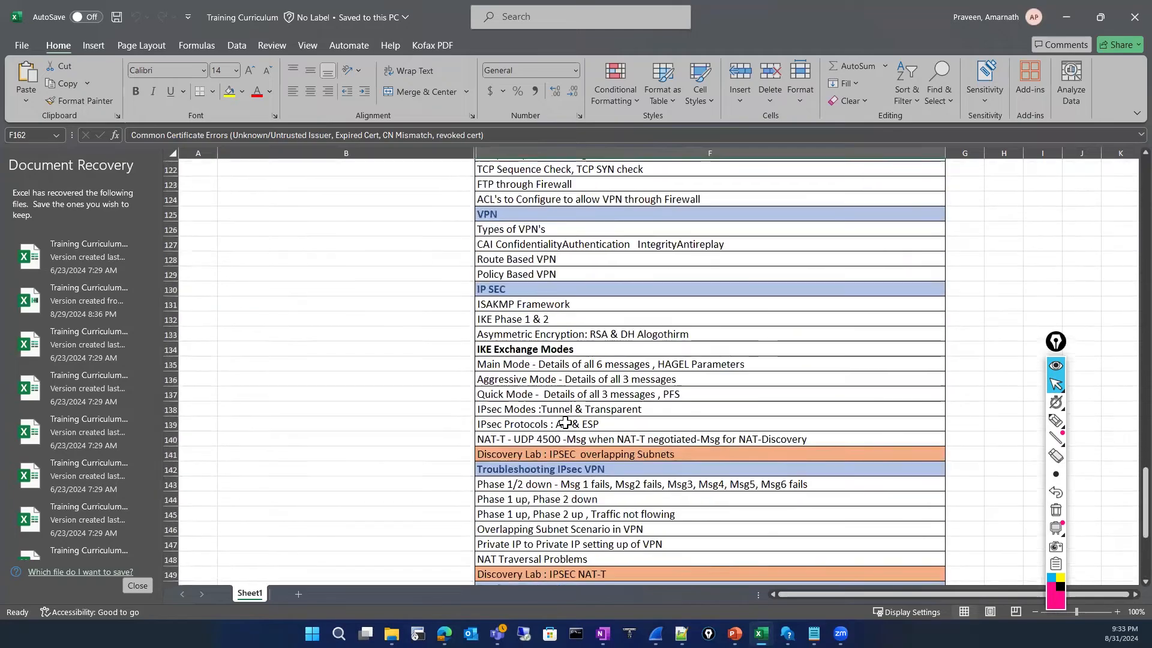
pyautogui.scroll(1, 575, 421)
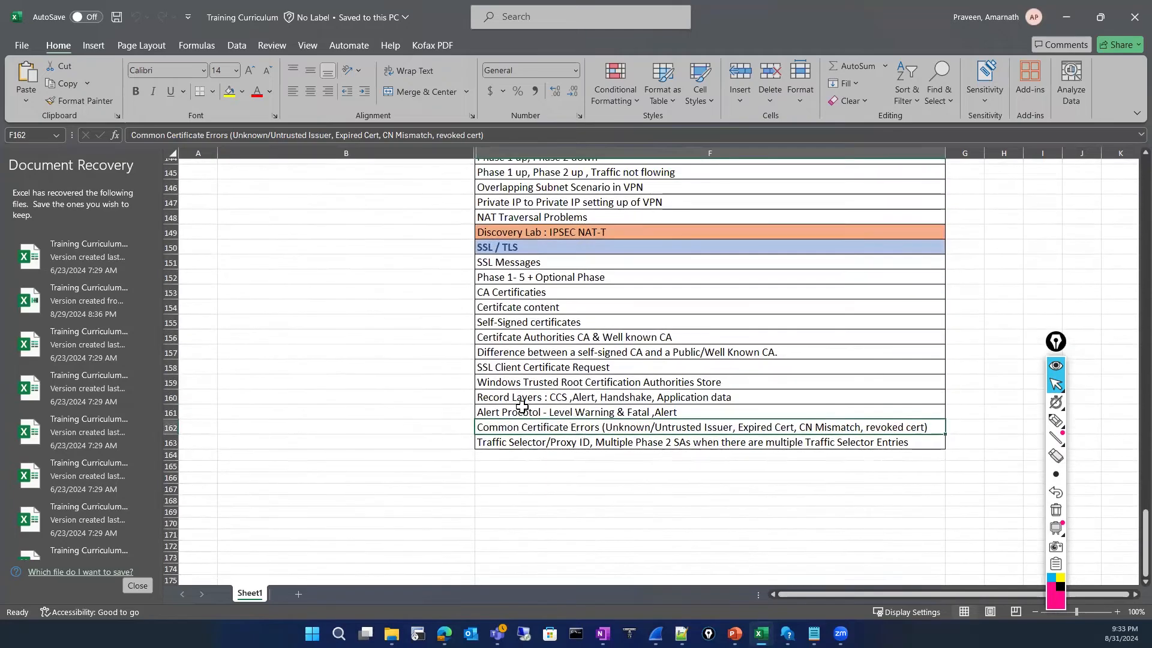
pyautogui.scroll(2, 350, 405)
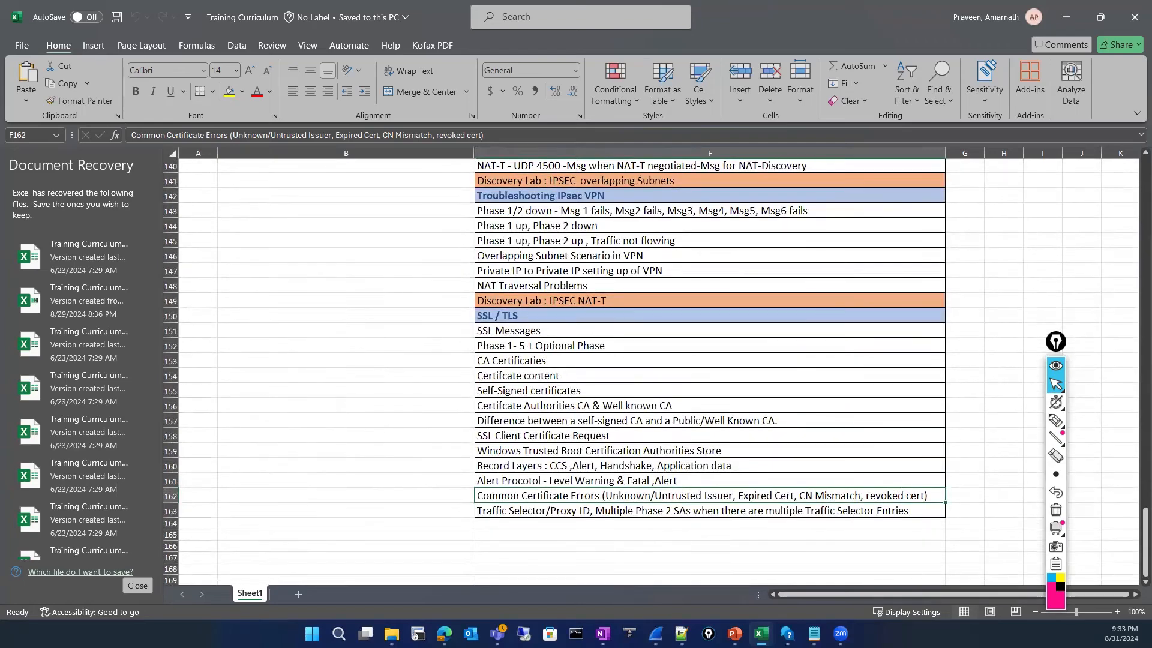
pyautogui.scroll(3, 448, 446)
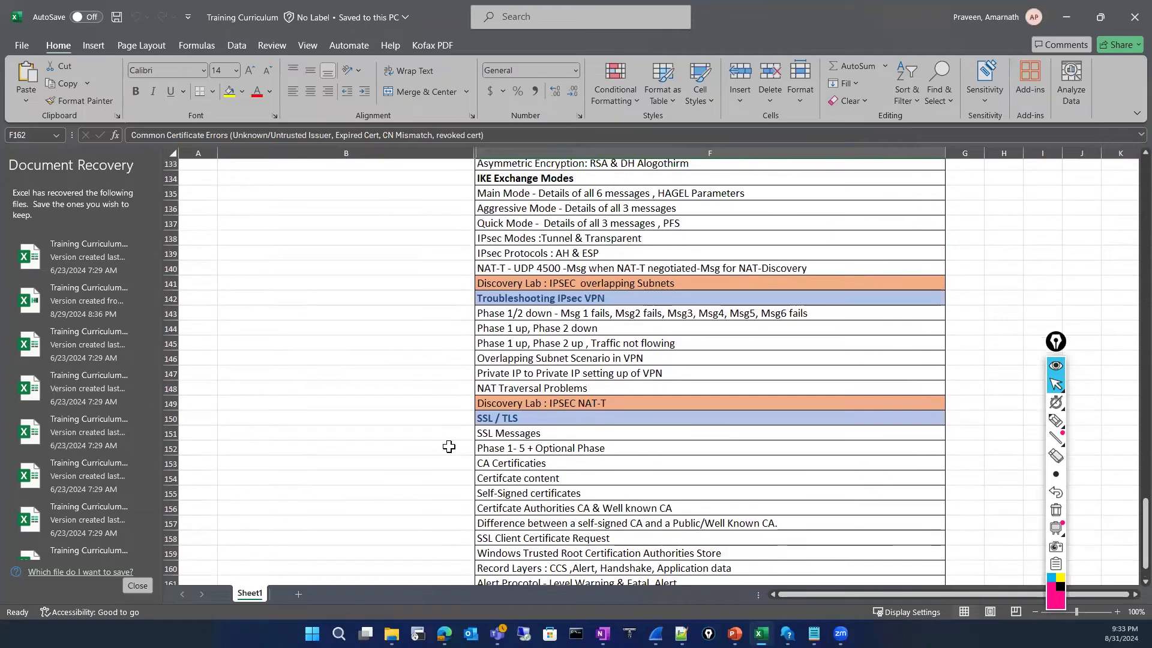
pyautogui.click(662, 376)
# Step: Switch to the PNETLab topology in the Edge browser and minimize the terminal window to view the whole lab diagram
pyautogui.moveTo(681, 633)
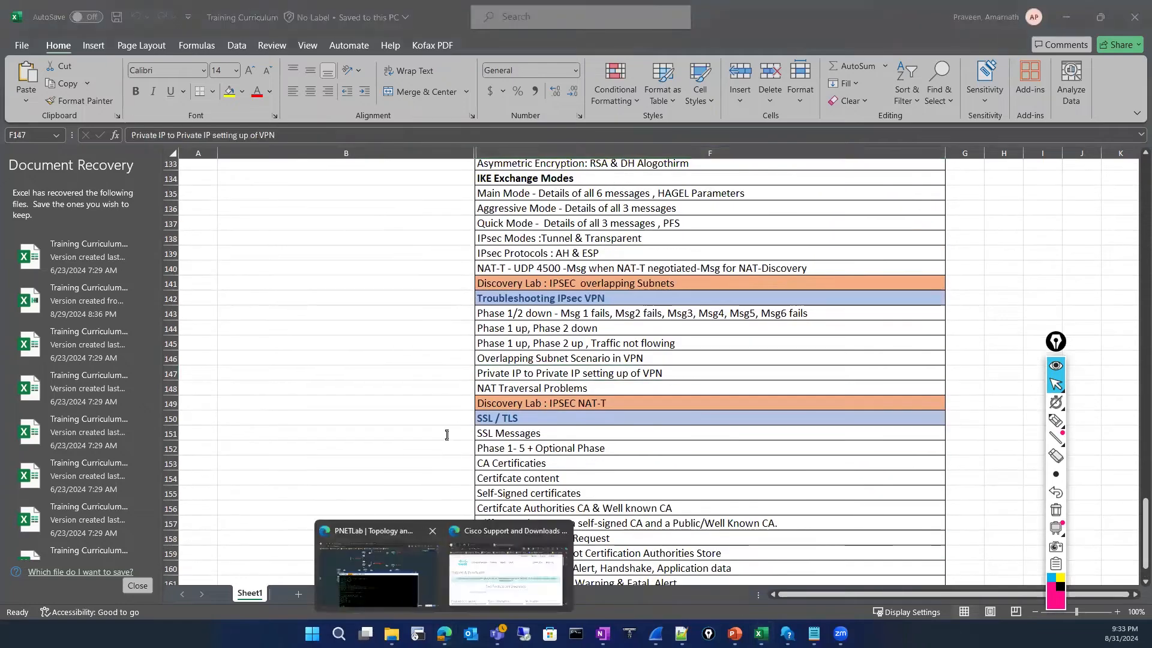
pyautogui.click(379, 572)
pyautogui.scroll(5, 430, 449)
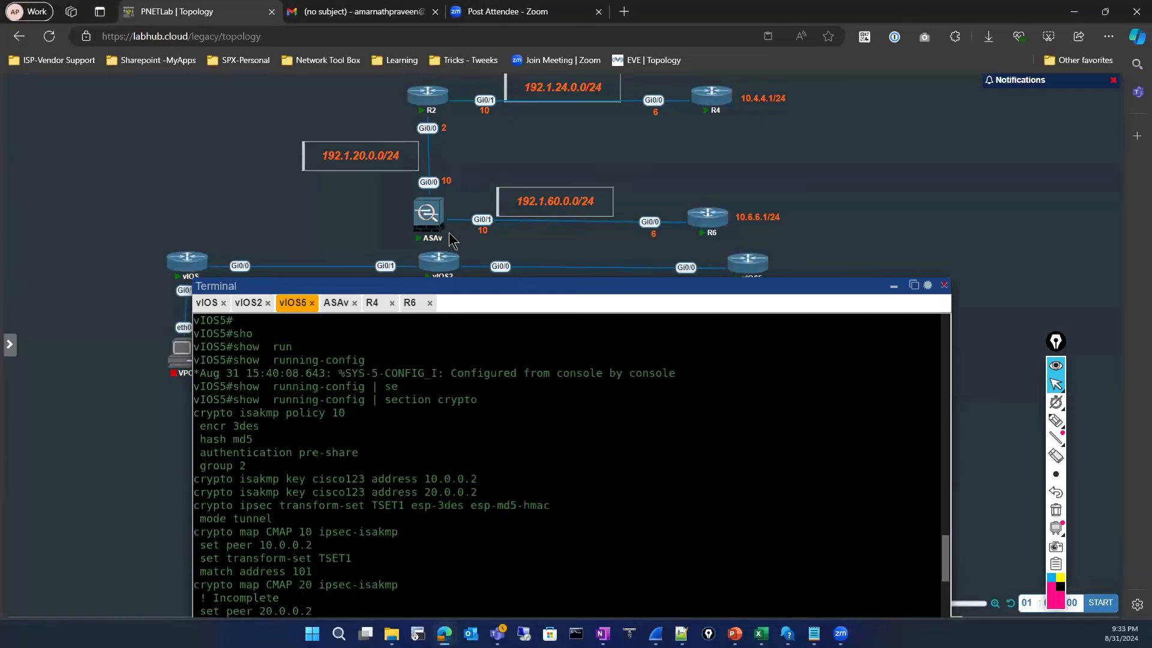
pyautogui.click(893, 287)
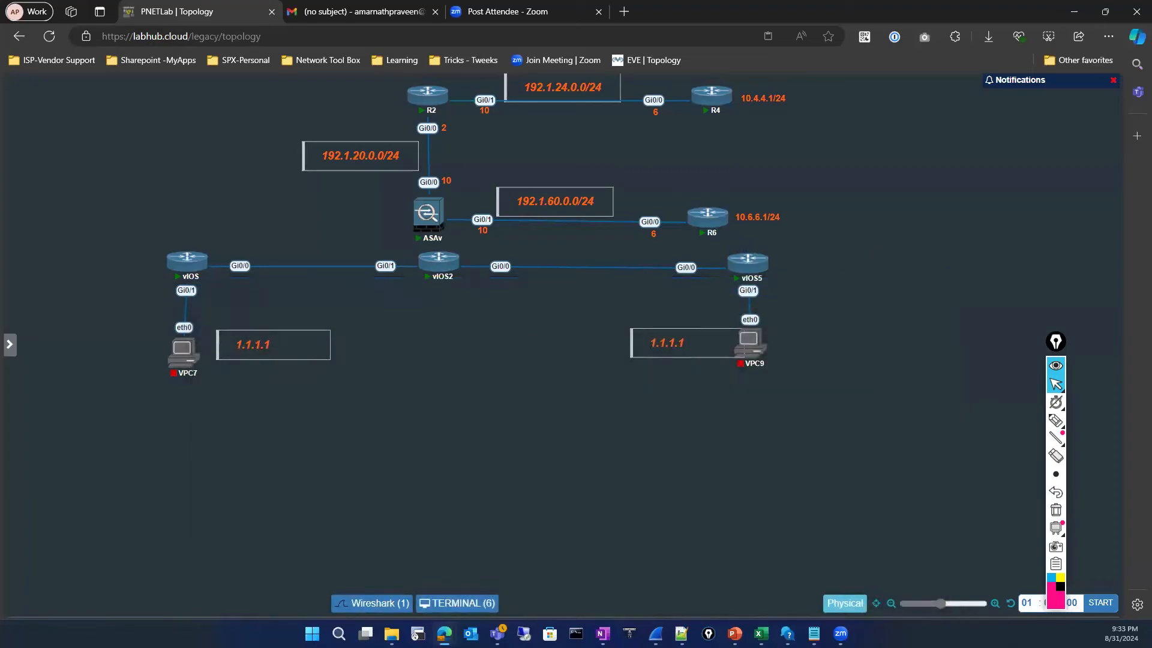
# Step: Return to the Training Curriculum workbook in Excel and review the topics from Packet Flow Through Firewall and VPN through SSL / TLS
pyautogui.hotkey('alt', 'Tab')
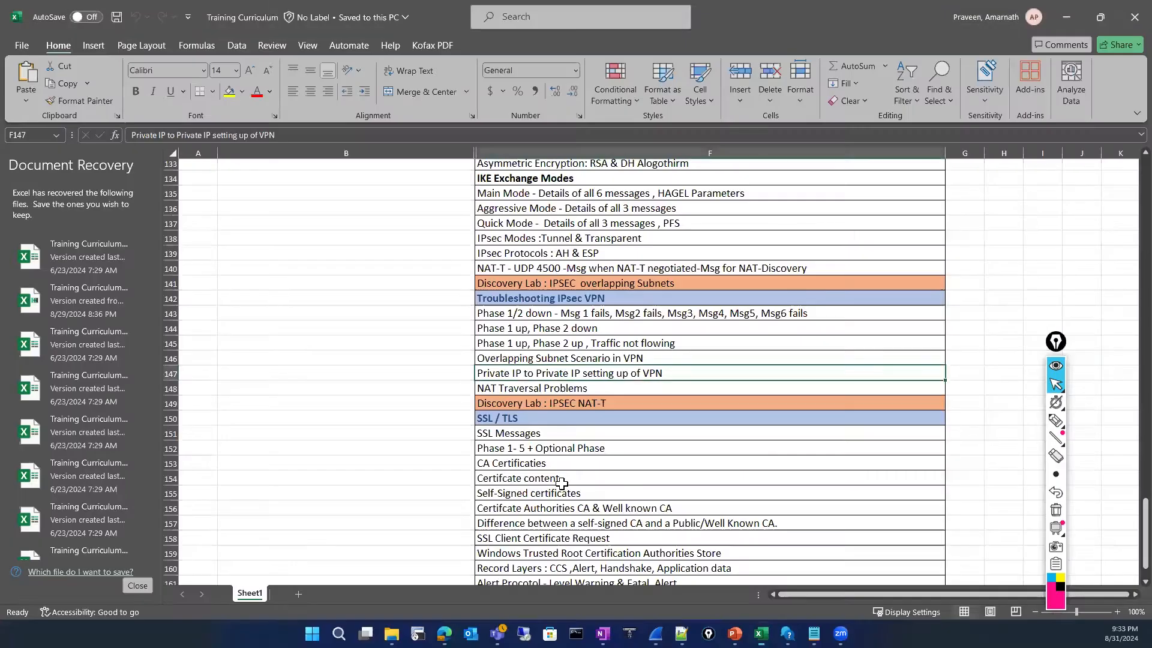
pyautogui.scroll(-4, 561, 483)
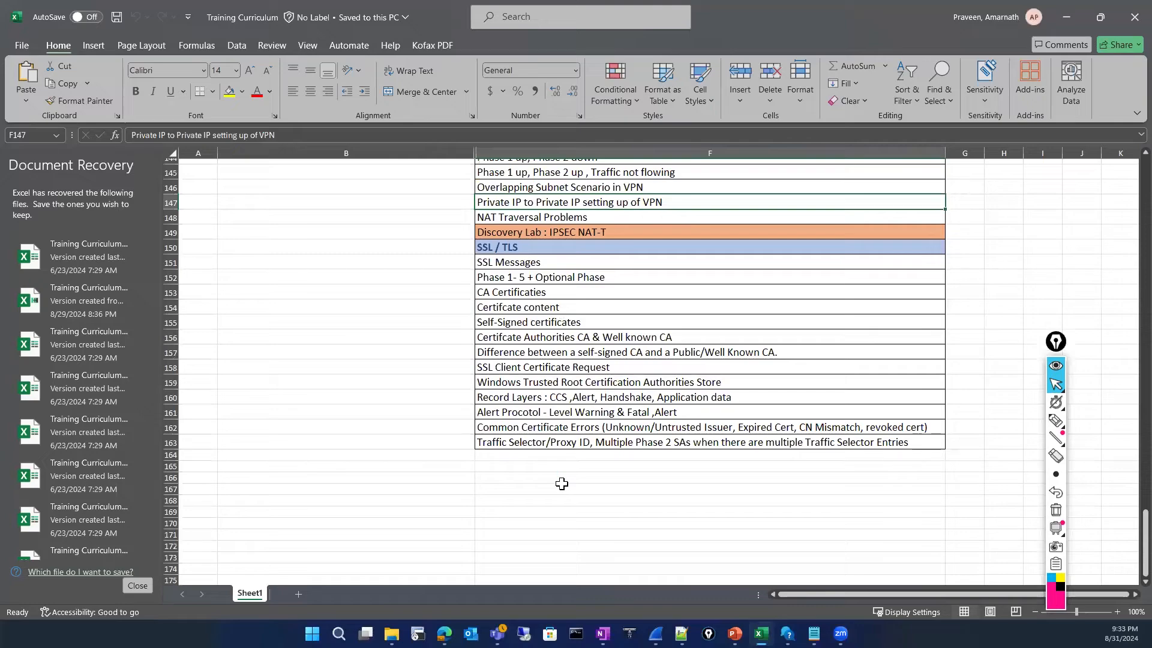
pyautogui.scroll(7, 562, 483)
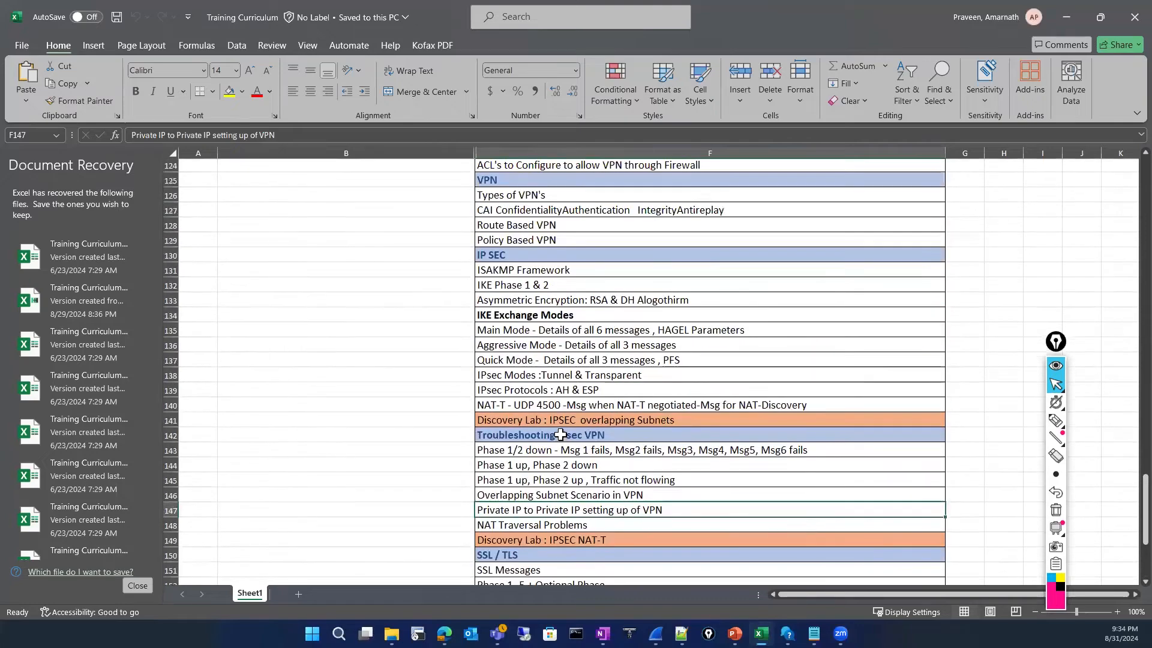
pyautogui.scroll(2, 560, 434)
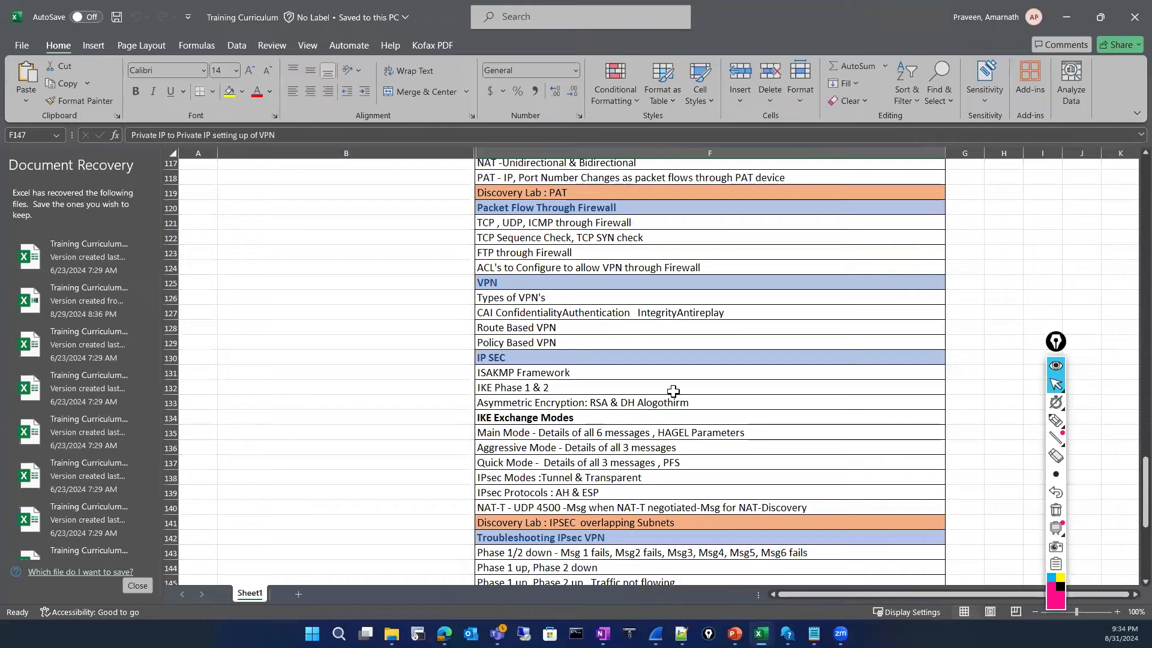
pyautogui.scroll(-5, 635, 437)
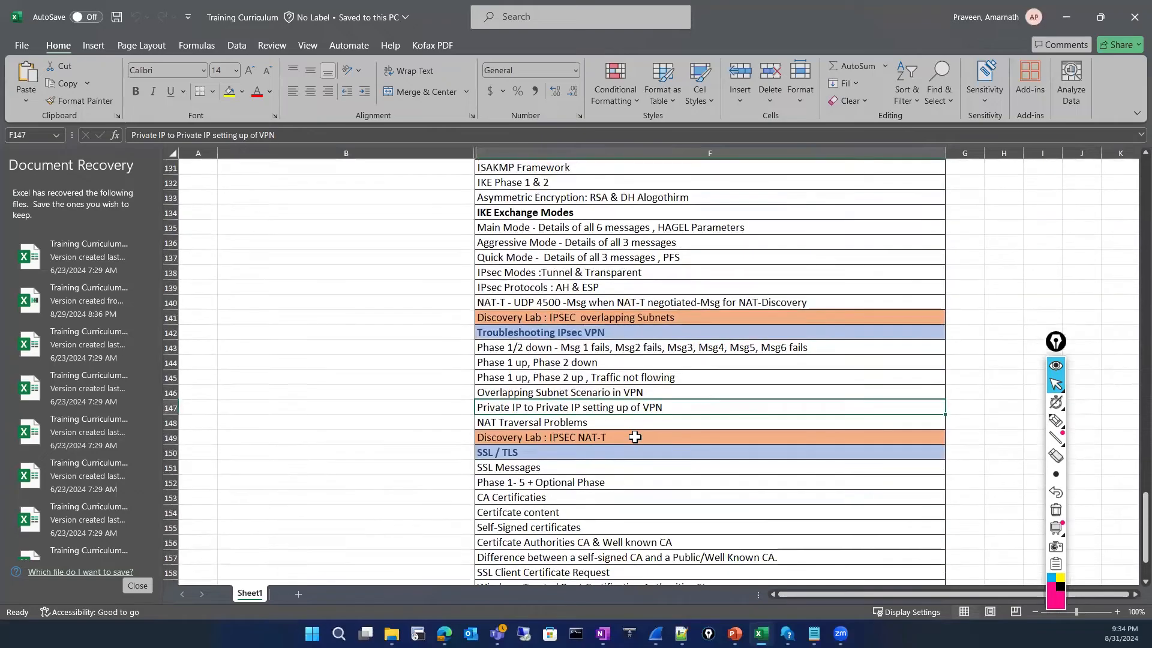
pyautogui.scroll(-2, 635, 438)
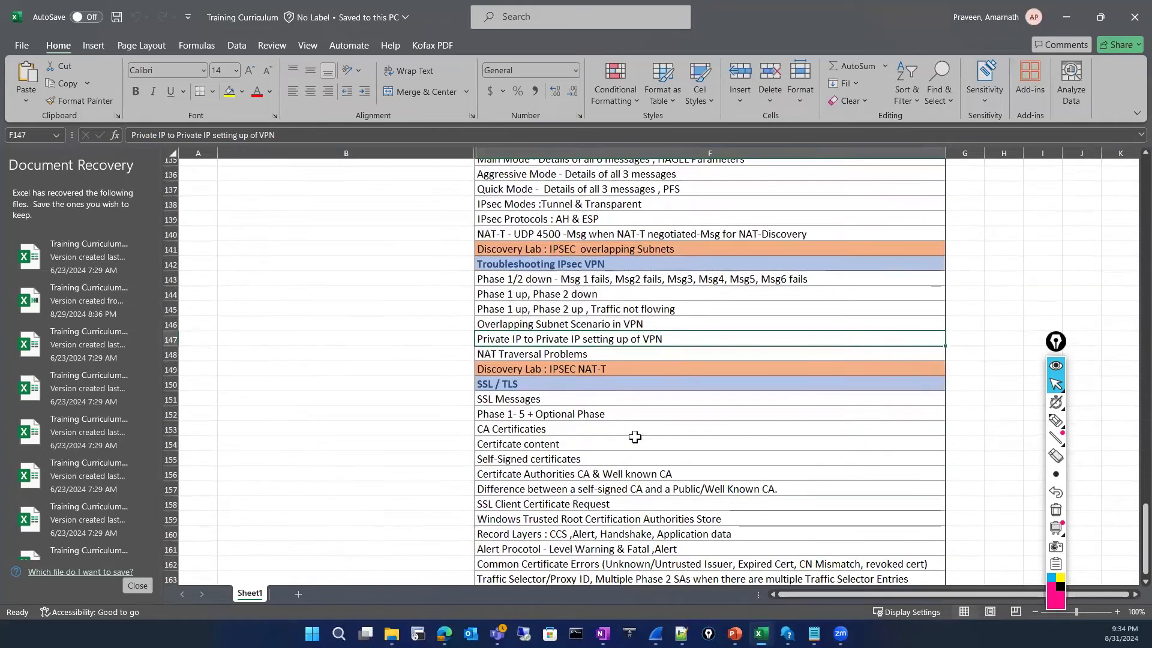
pyautogui.scroll(-2, 635, 437)
# Step: Review the earlier curriculum topics from NAT and Firewall Introduction back through BGP, OSPF, Routing and Switching
pyautogui.scroll(15, 625, 420)
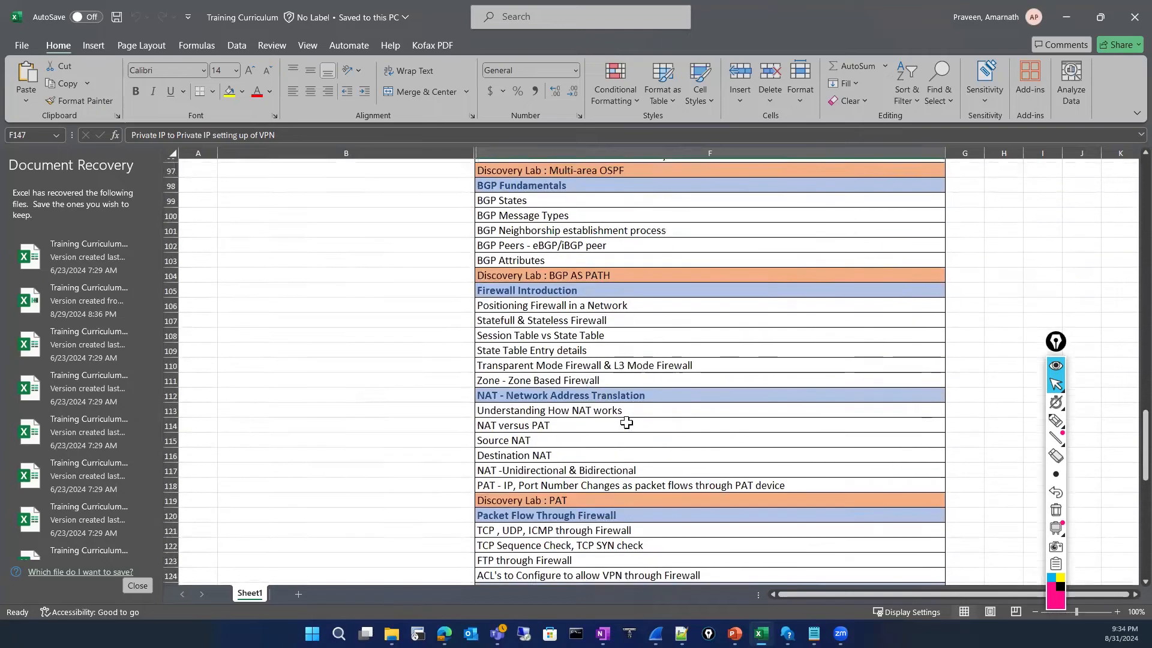
pyautogui.scroll(5, 626, 423)
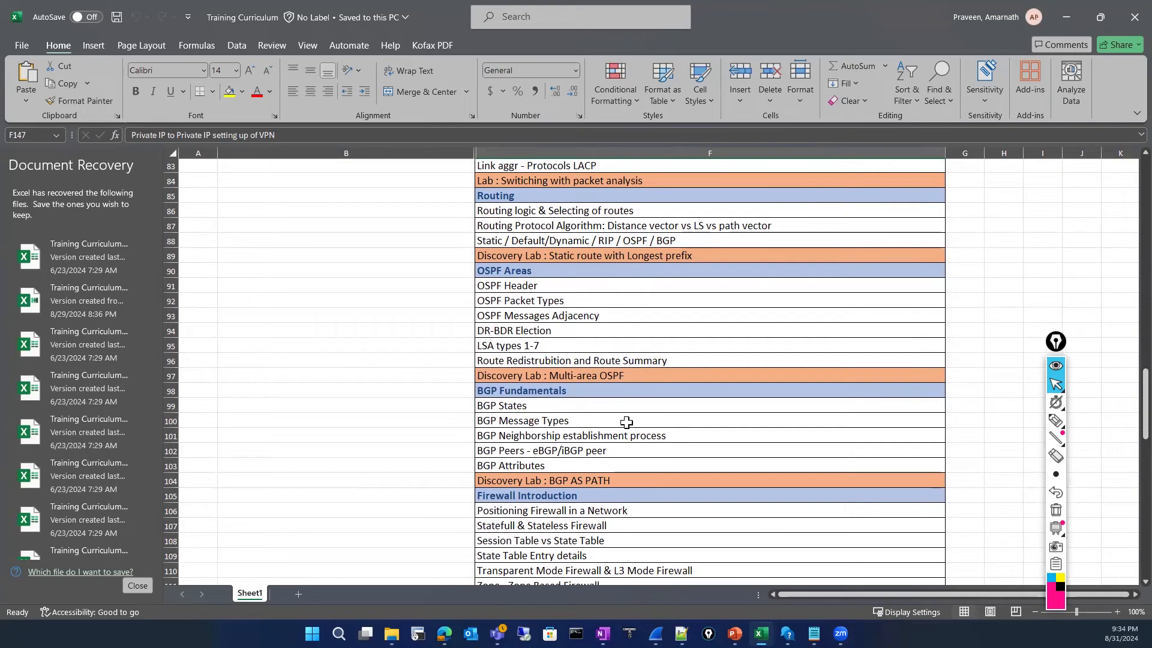
pyautogui.scroll(3, 738, 404)
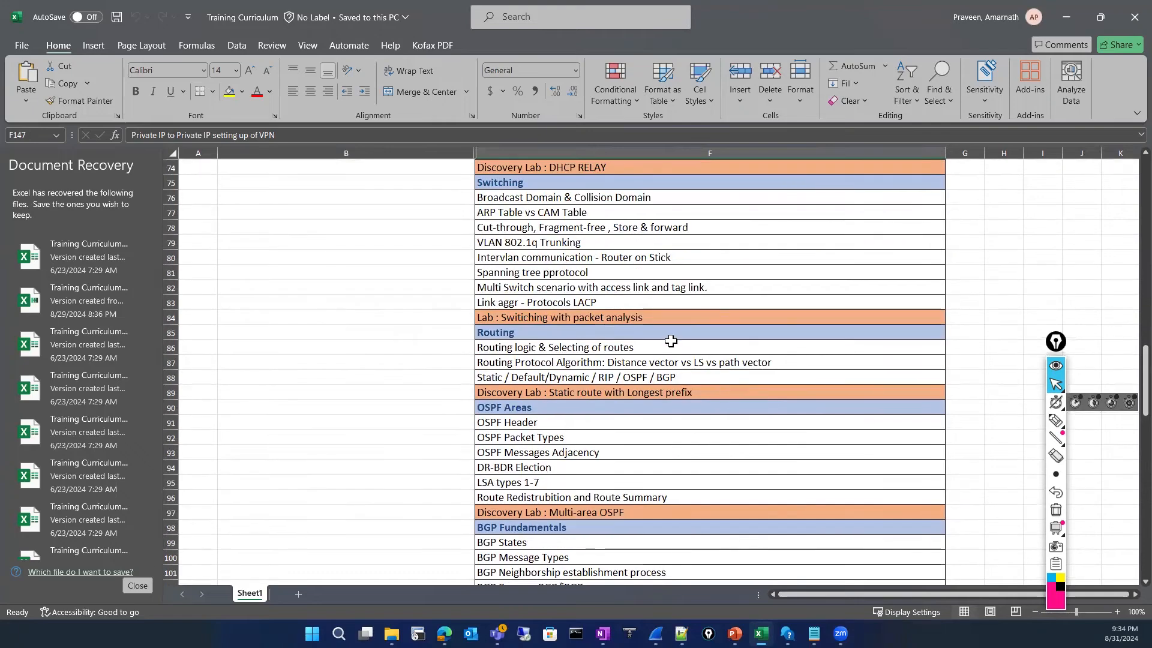